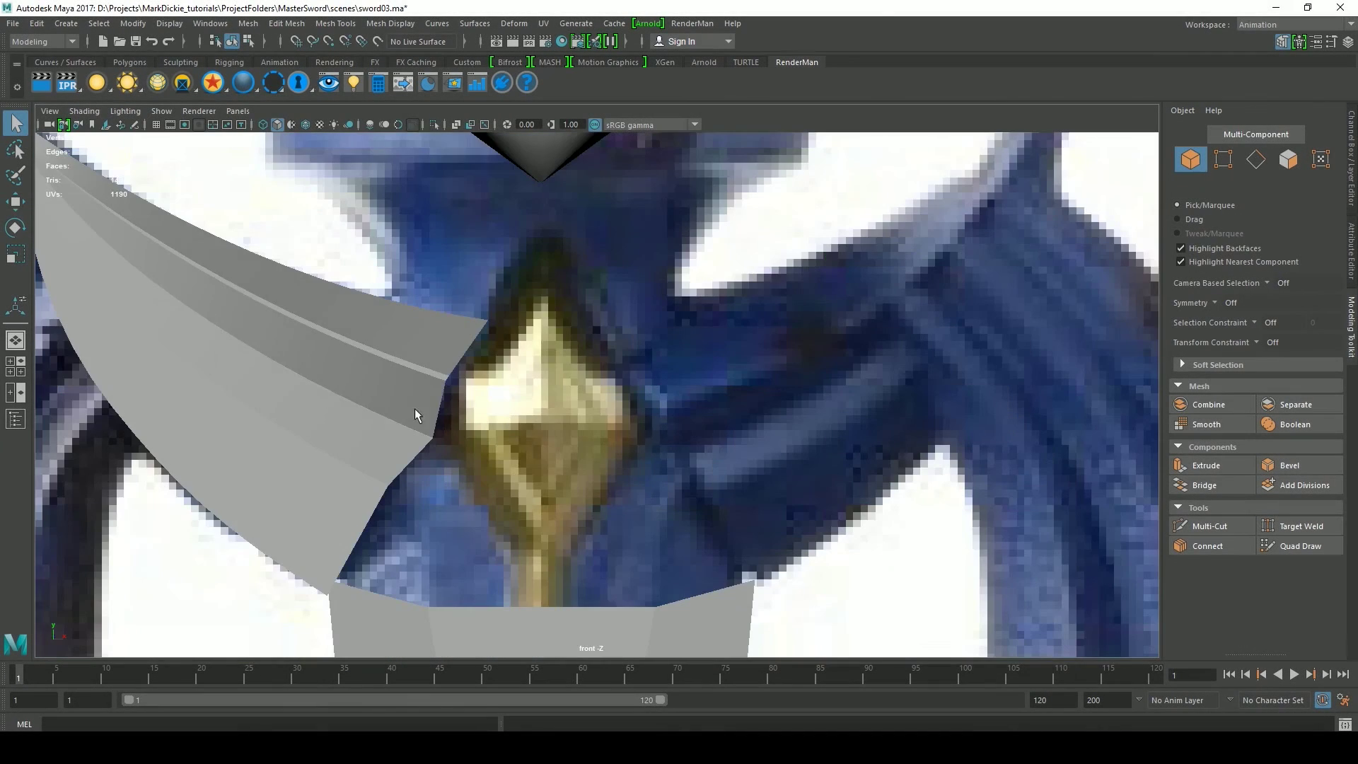
- Show layer1 with the collar cylinder and select the cylinder, comparing it against the sword guard in the front-view reference
{"action": "left_click", "coordinate": [414, 409]}
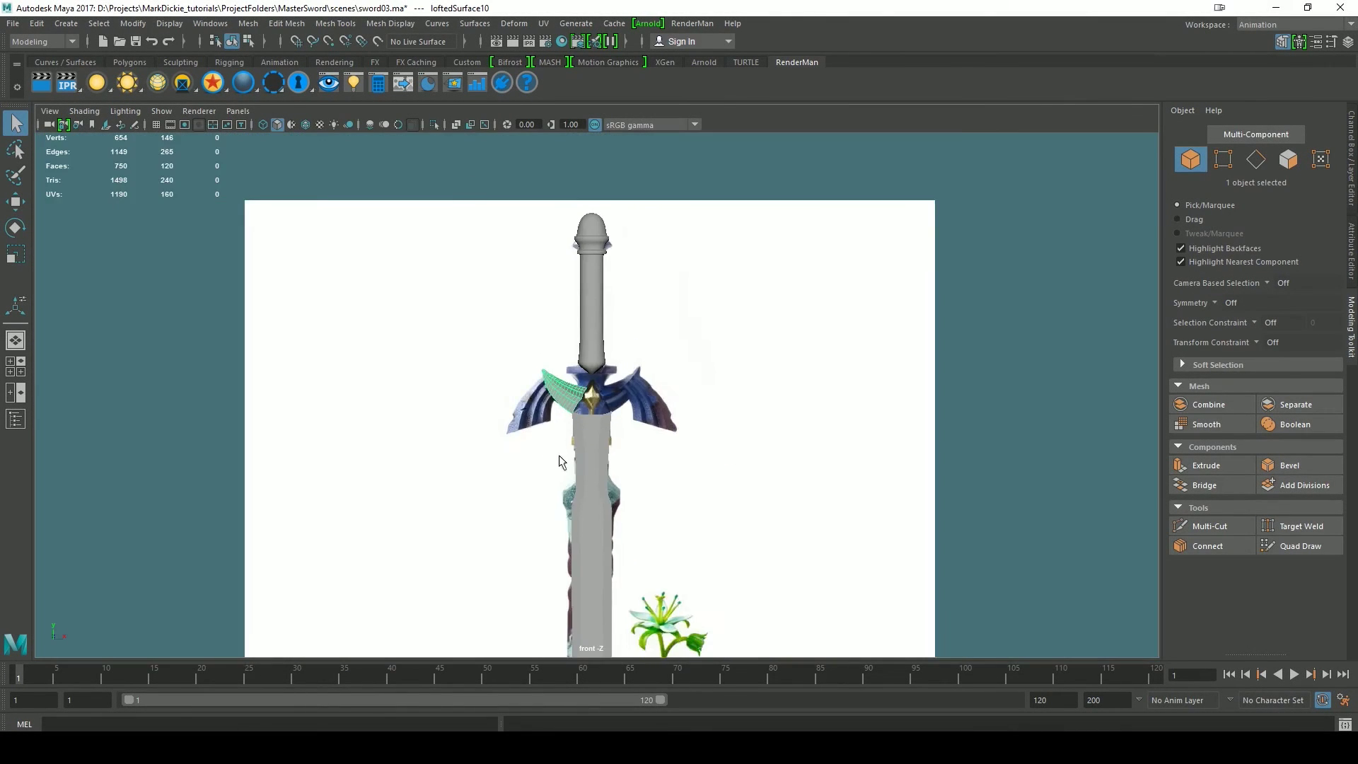
{"action": "scroll", "coordinate": [561, 461], "scroll_direction": "up", "scroll_amount": 6}
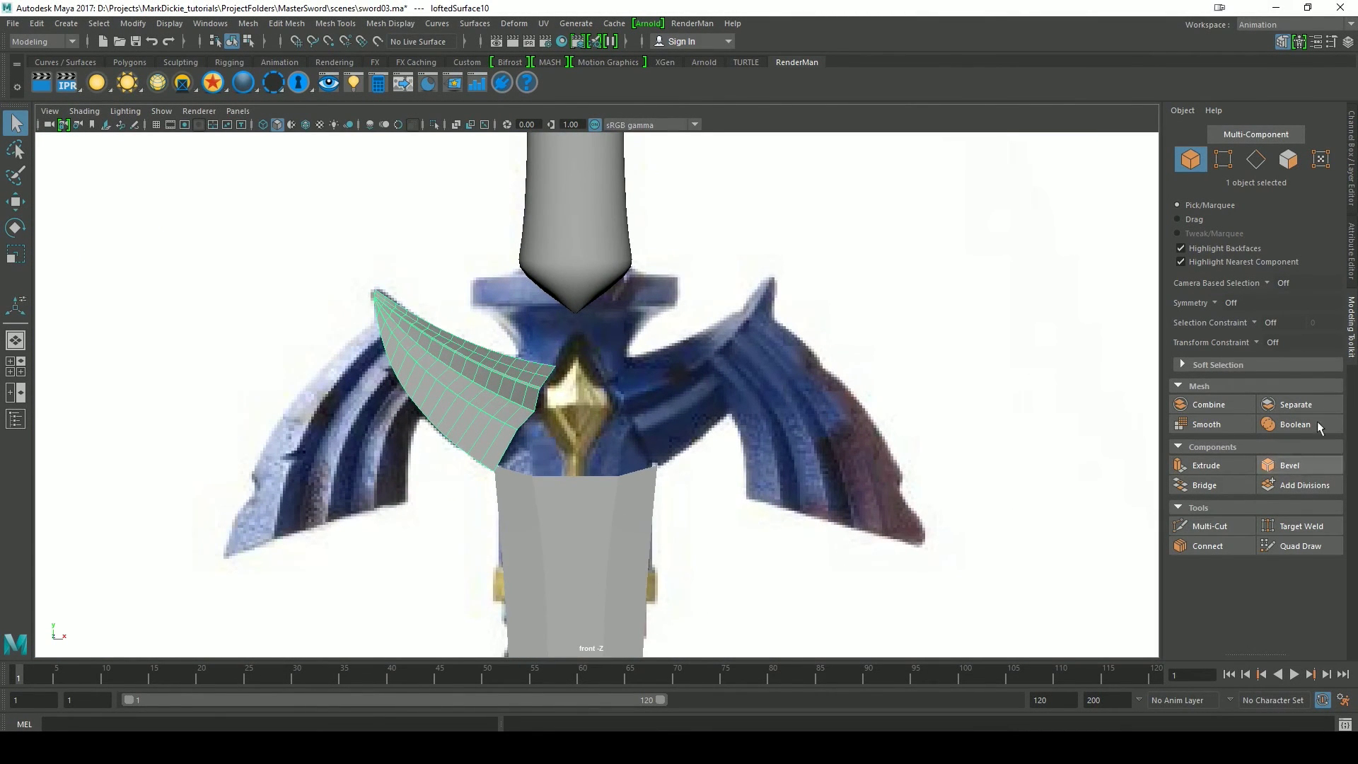
{"action": "left_click", "coordinate": [1352, 142]}
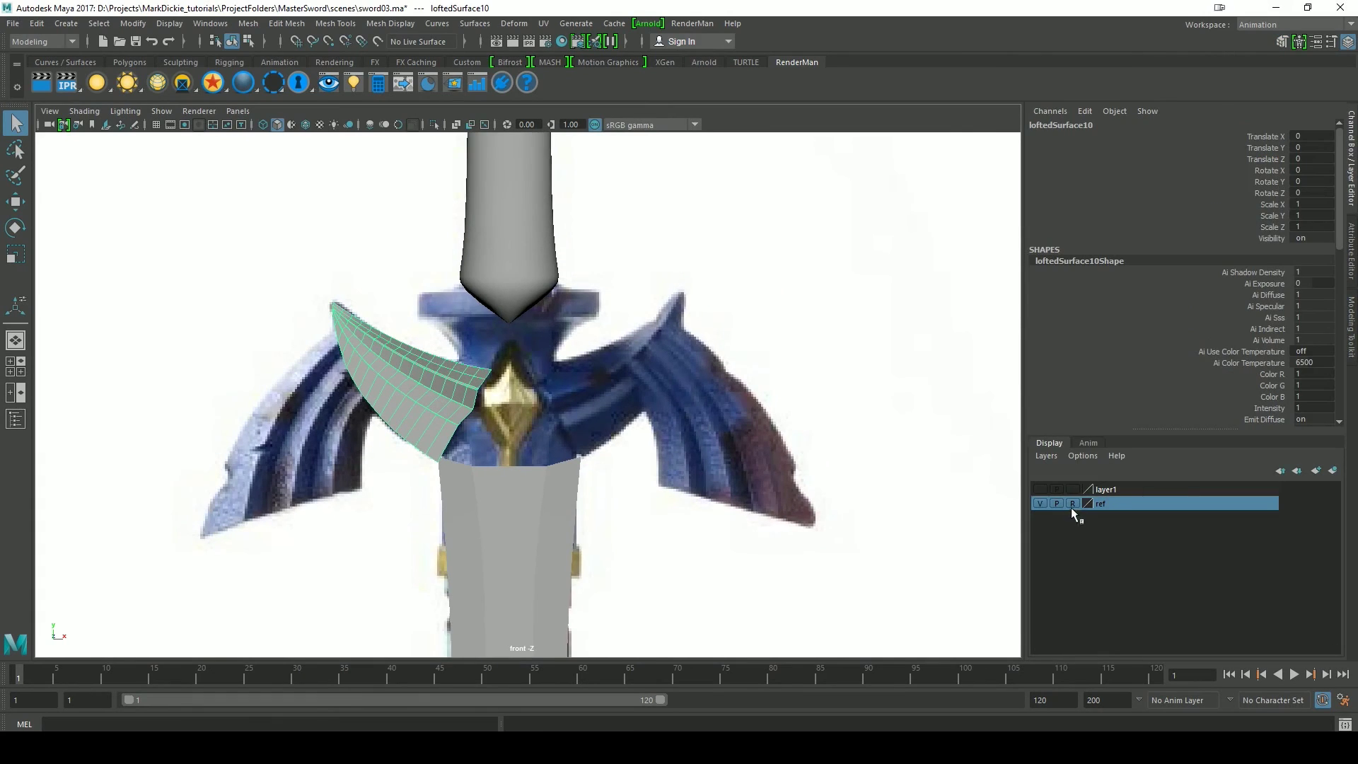
{"action": "left_click", "coordinate": [1040, 488]}
{"action": "left_click", "coordinate": [587, 332]}
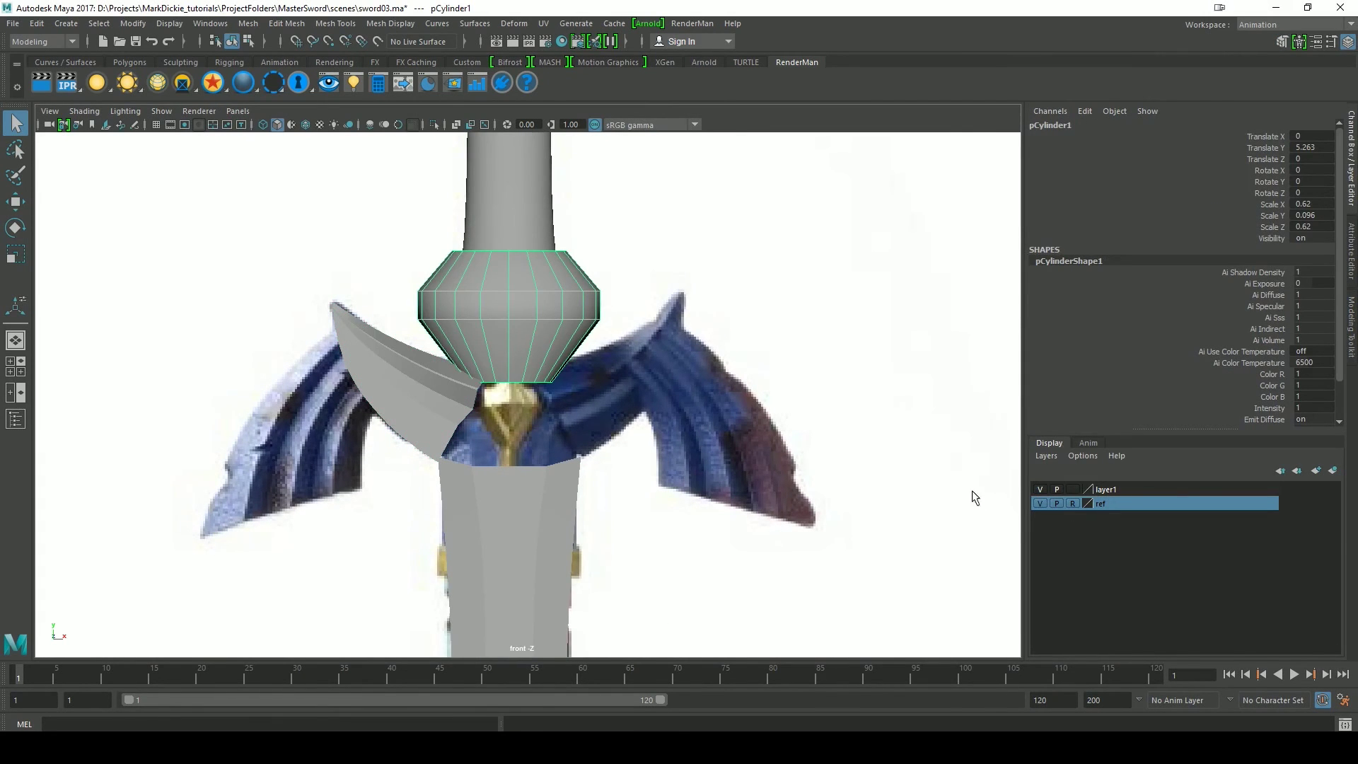
{"action": "middle_click_drag", "start_coordinate": [691, 531], "coordinate": [805, 573], "text": "alt"}
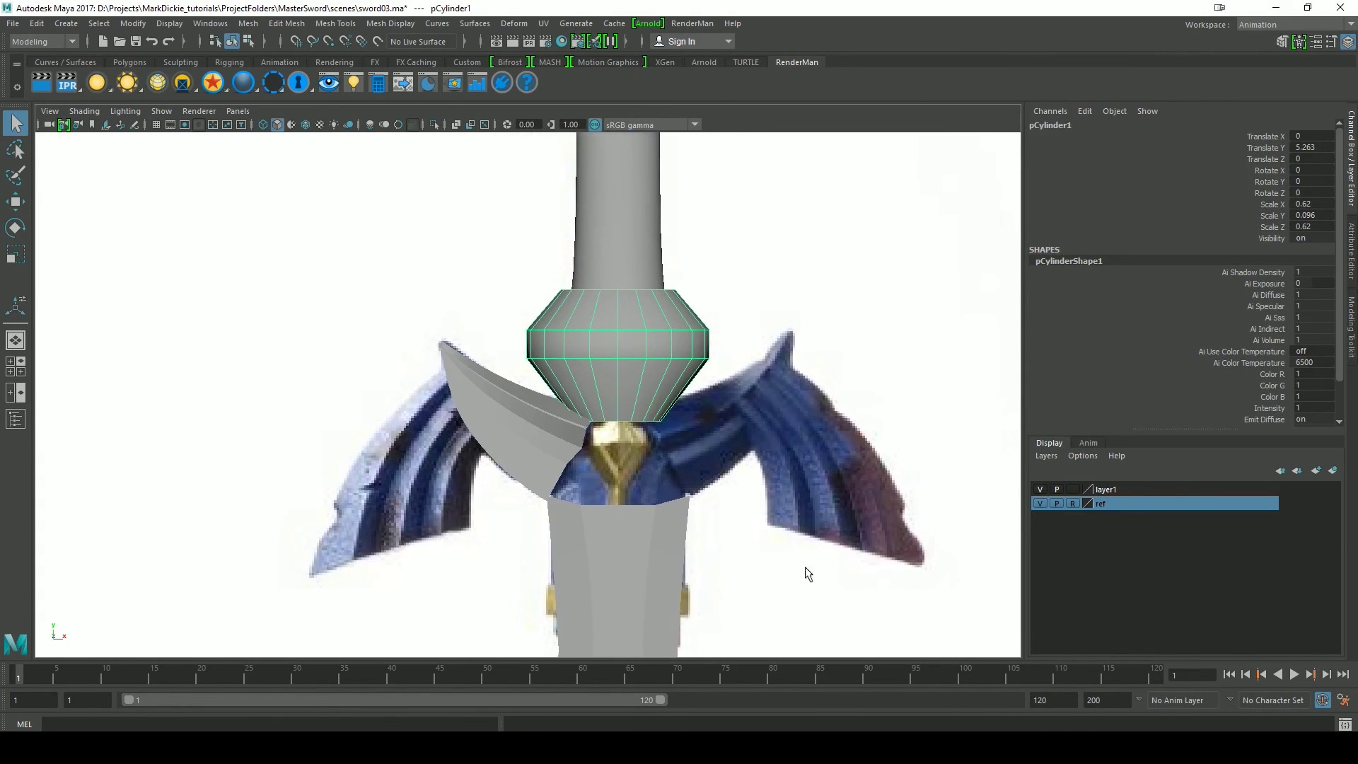
{"action": "left_click", "coordinate": [1039, 488]}
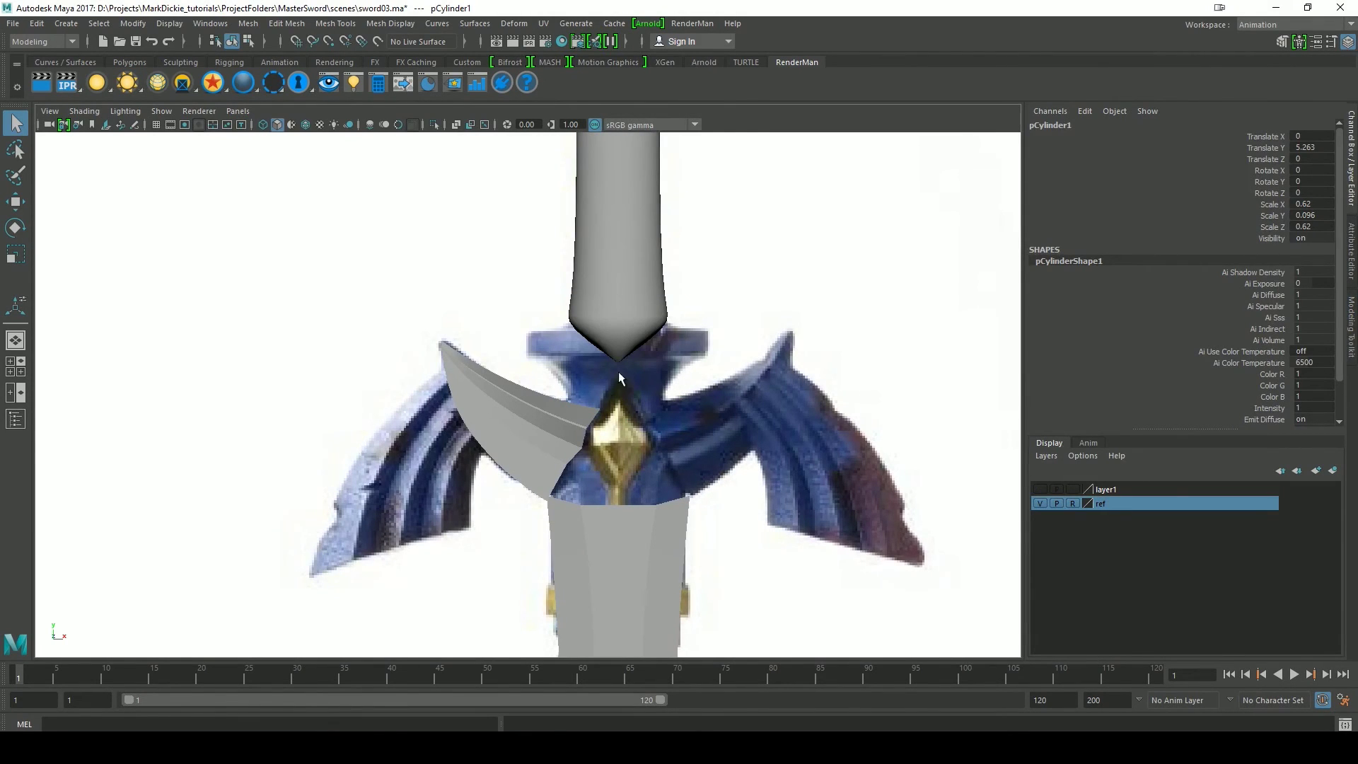
{"action": "scroll", "coordinate": [582, 444], "scroll_direction": "up", "scroll_amount": 6}
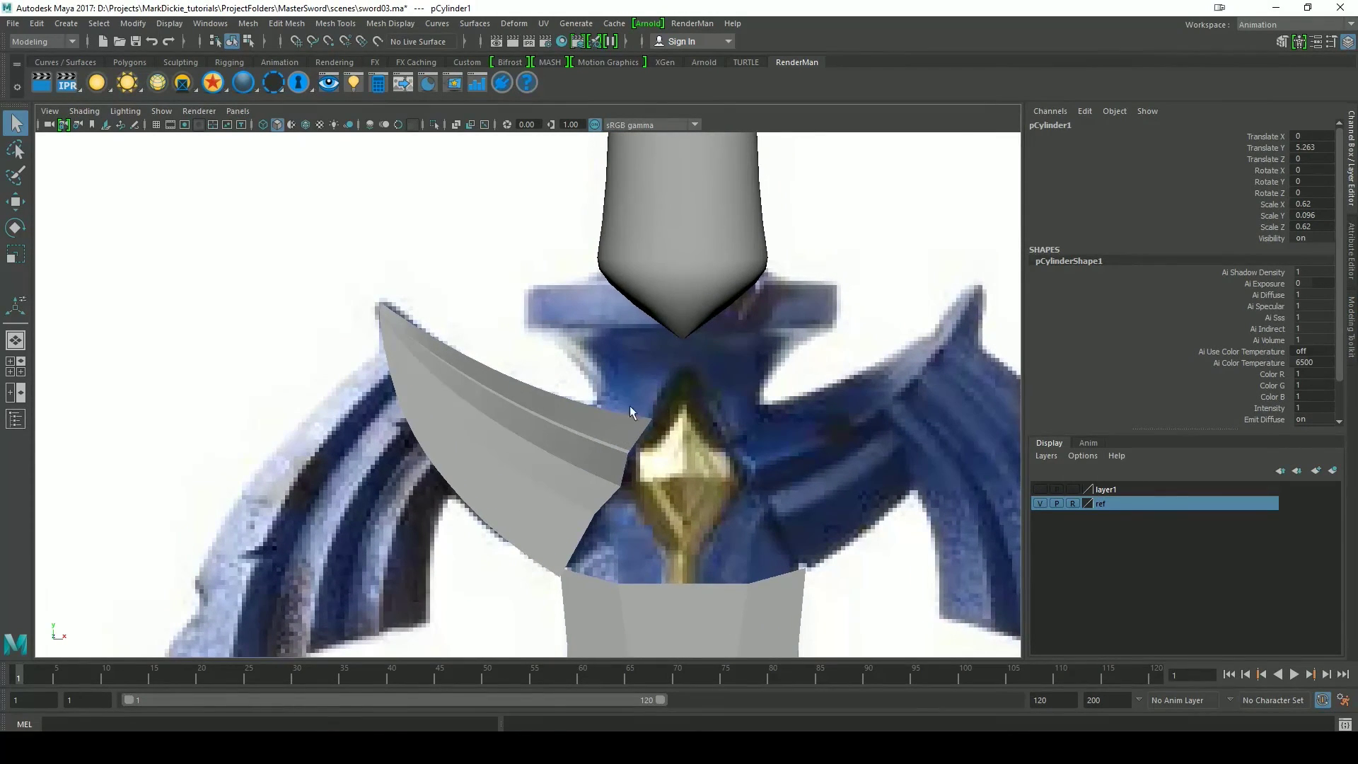
{"action": "left_click", "coordinate": [1042, 489]}
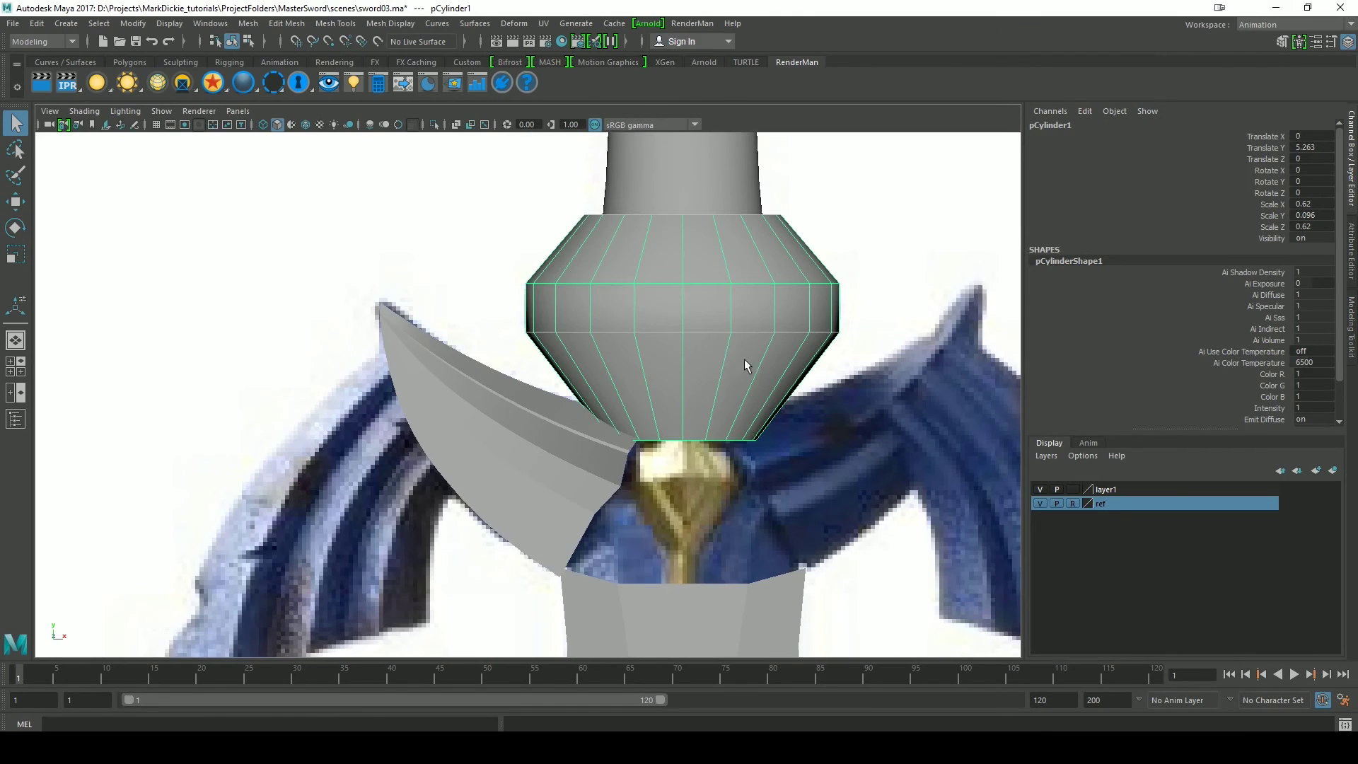
{"action": "middle_click_drag", "start_coordinate": [757, 483], "coordinate": [679, 464], "text": "alt"}
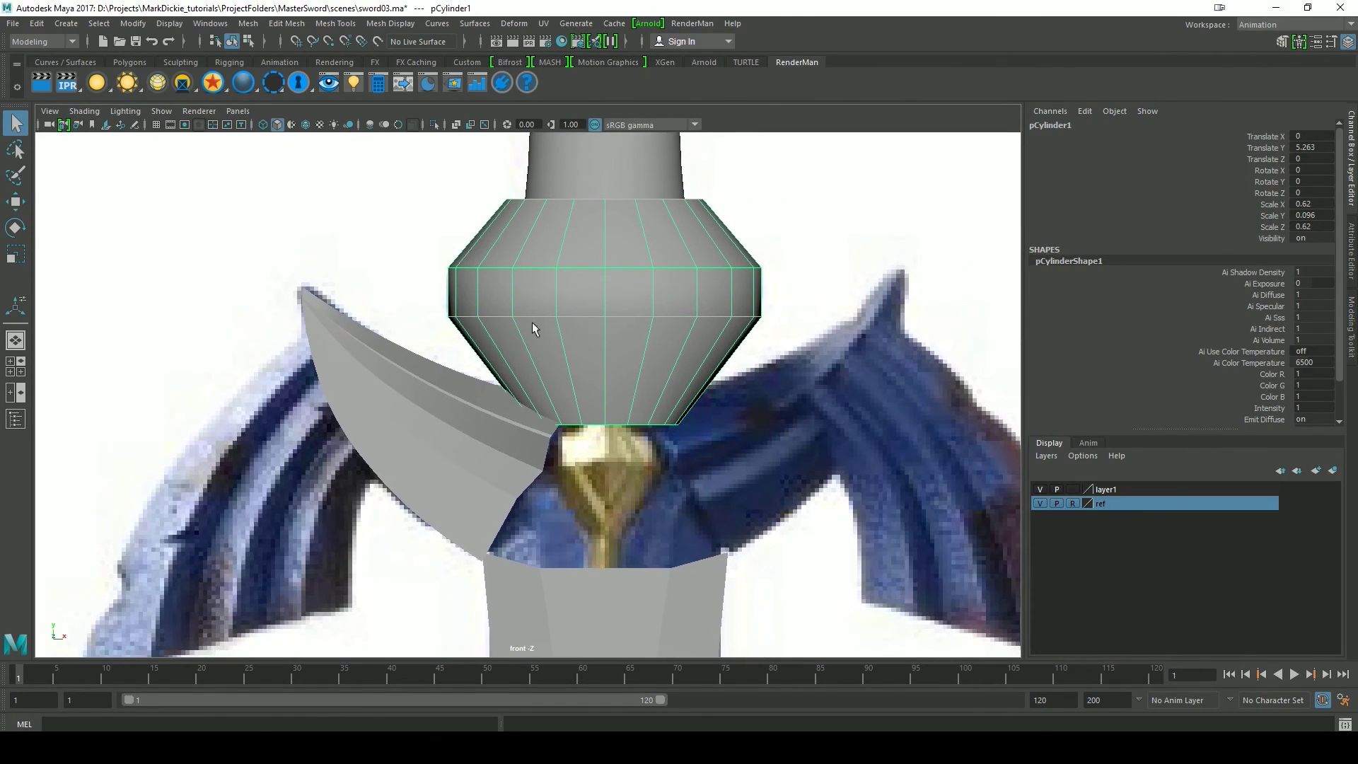
- Turn on X-Ray shading so the guard reference can be seen through the collar cylinder
{"action": "left_click", "coordinate": [457, 124]}
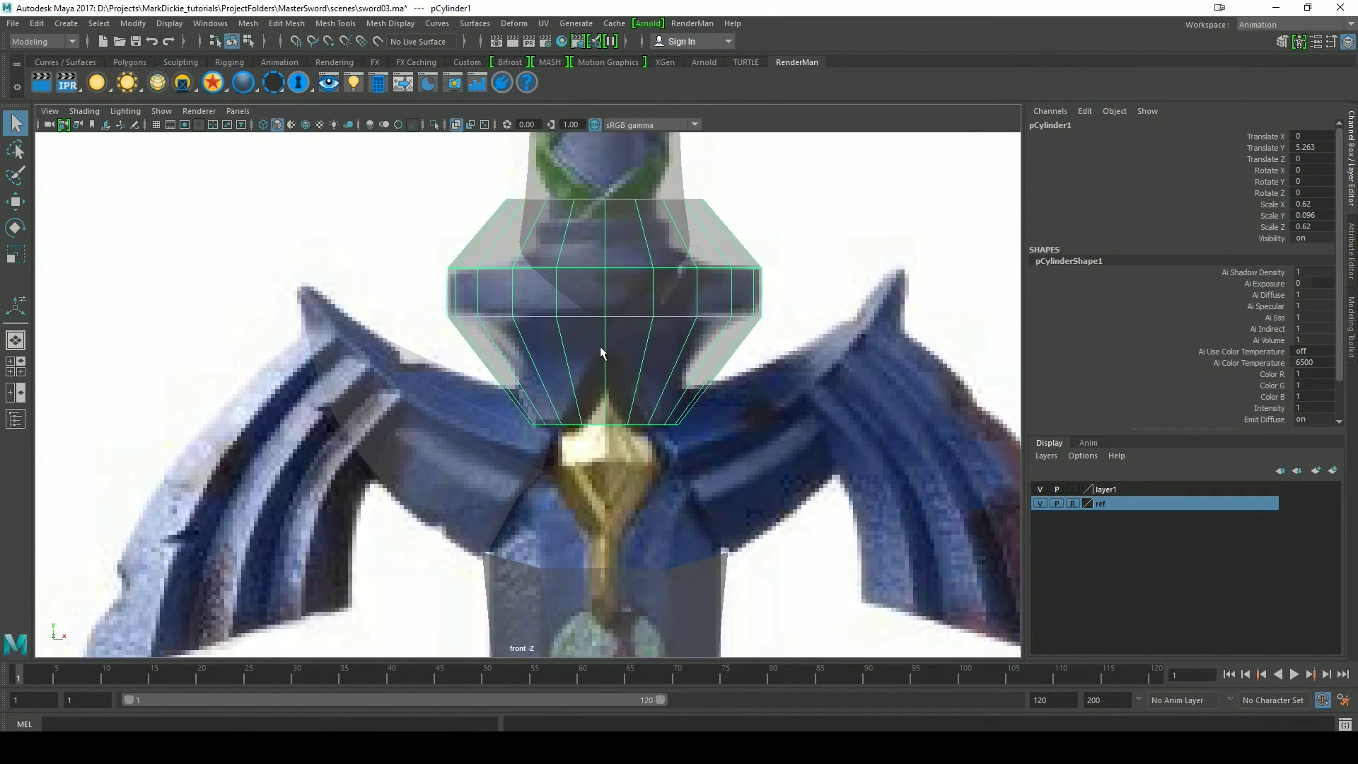
{"action": "scroll", "coordinate": [667, 393], "scroll_direction": "up", "scroll_amount": 5}
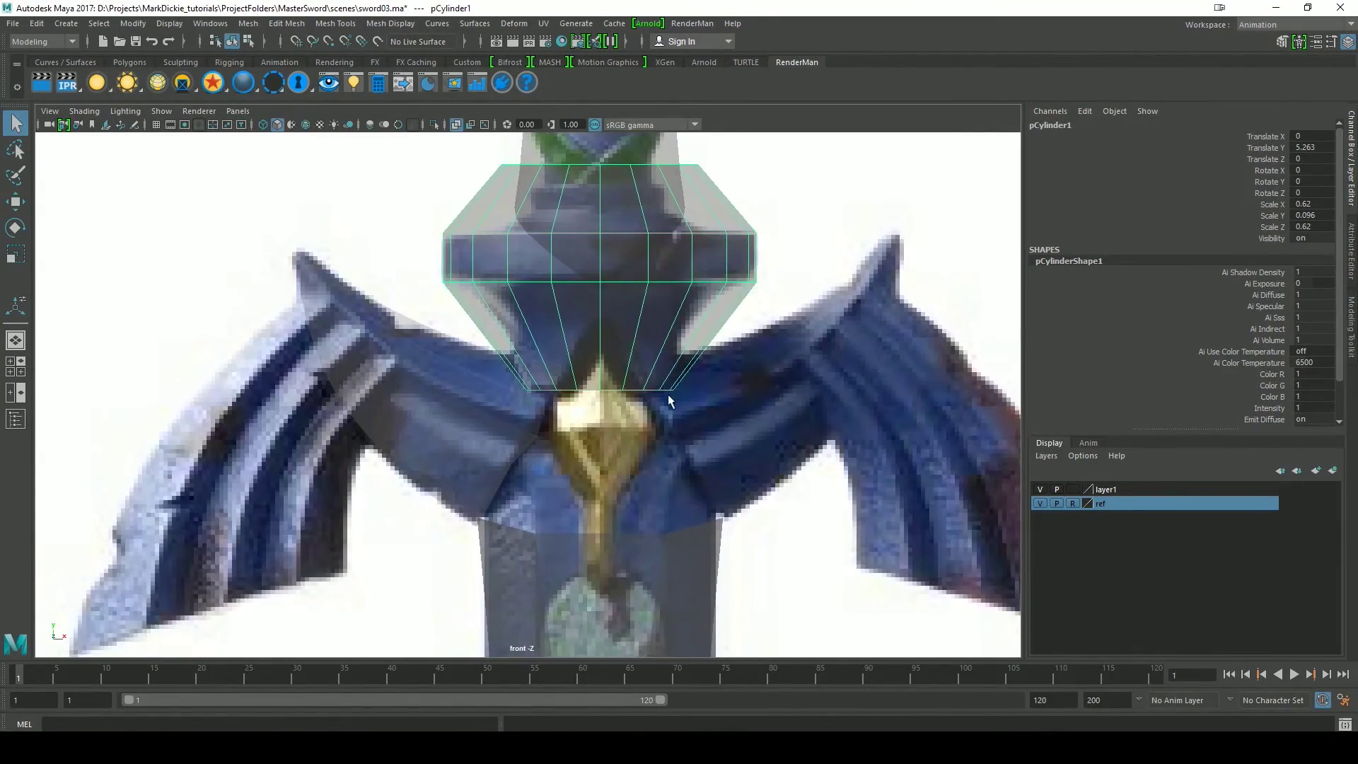
{"action": "scroll", "coordinate": [666, 412], "scroll_direction": "down", "scroll_amount": 9}
{"action": "scroll", "coordinate": [665, 423], "scroll_direction": "up", "scroll_amount": 8}
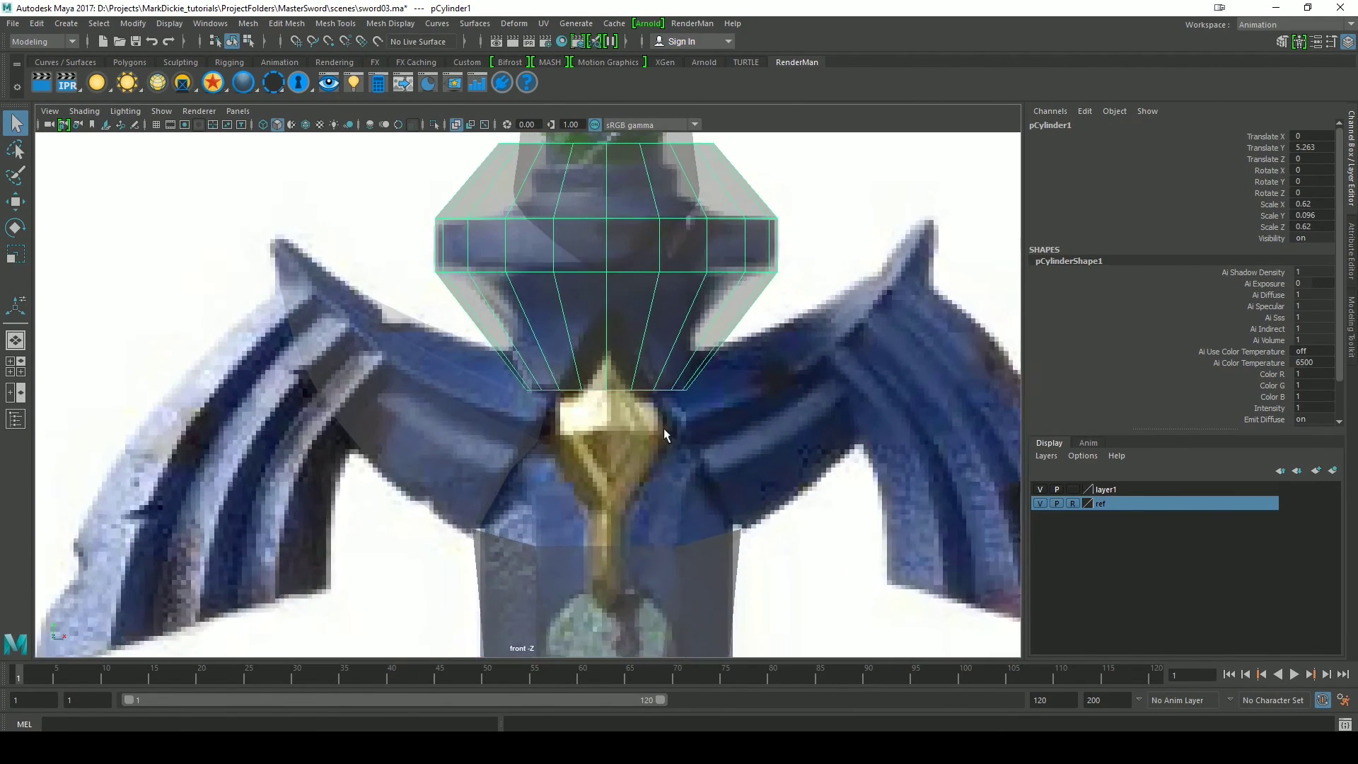
{"action": "middle_click_drag", "start_coordinate": [663, 427], "coordinate": [483, 526], "text": "alt"}
- Delete the faces on the right half of the collar cylinder and return to object selection mode
{"action": "right_click_drag", "start_coordinate": [438, 329], "coordinate": [440, 369]}
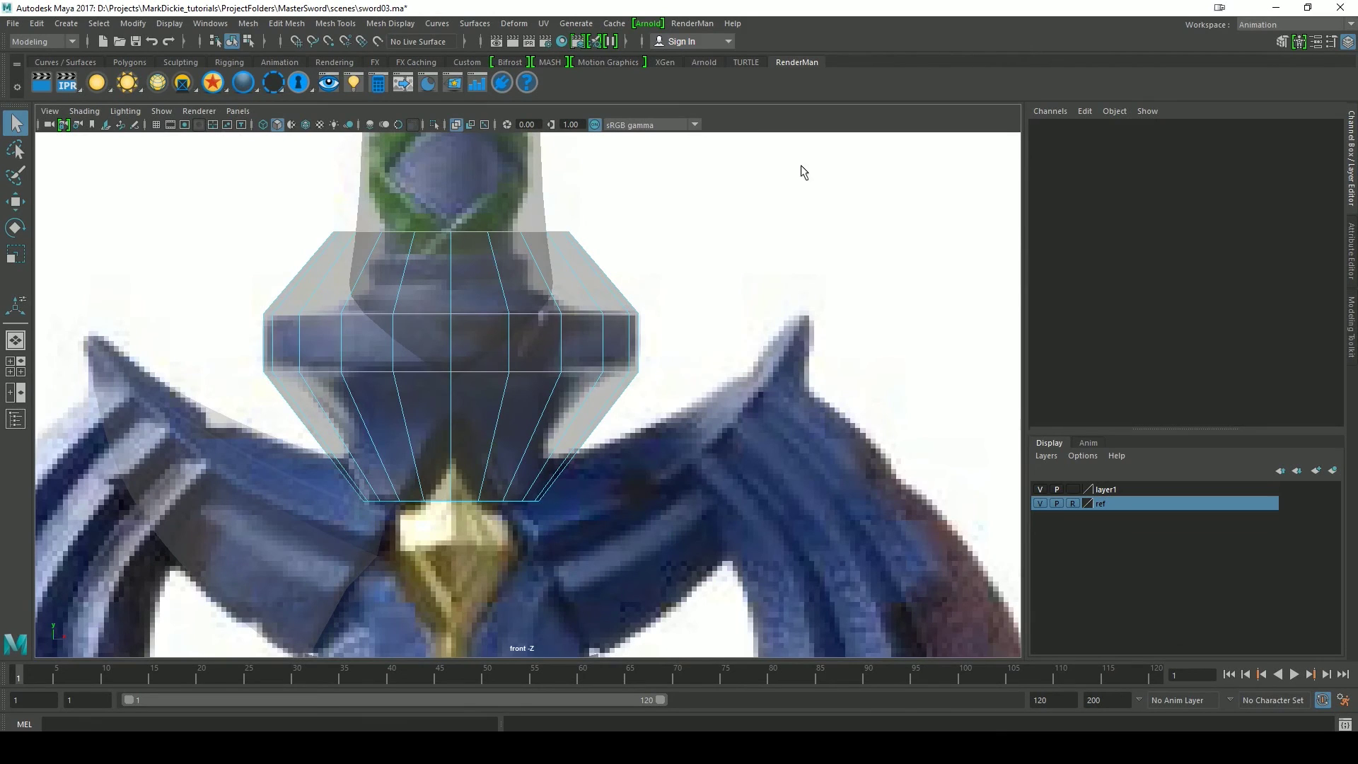
{"action": "left_click_drag", "start_coordinate": [802, 168], "coordinate": [466, 609]}
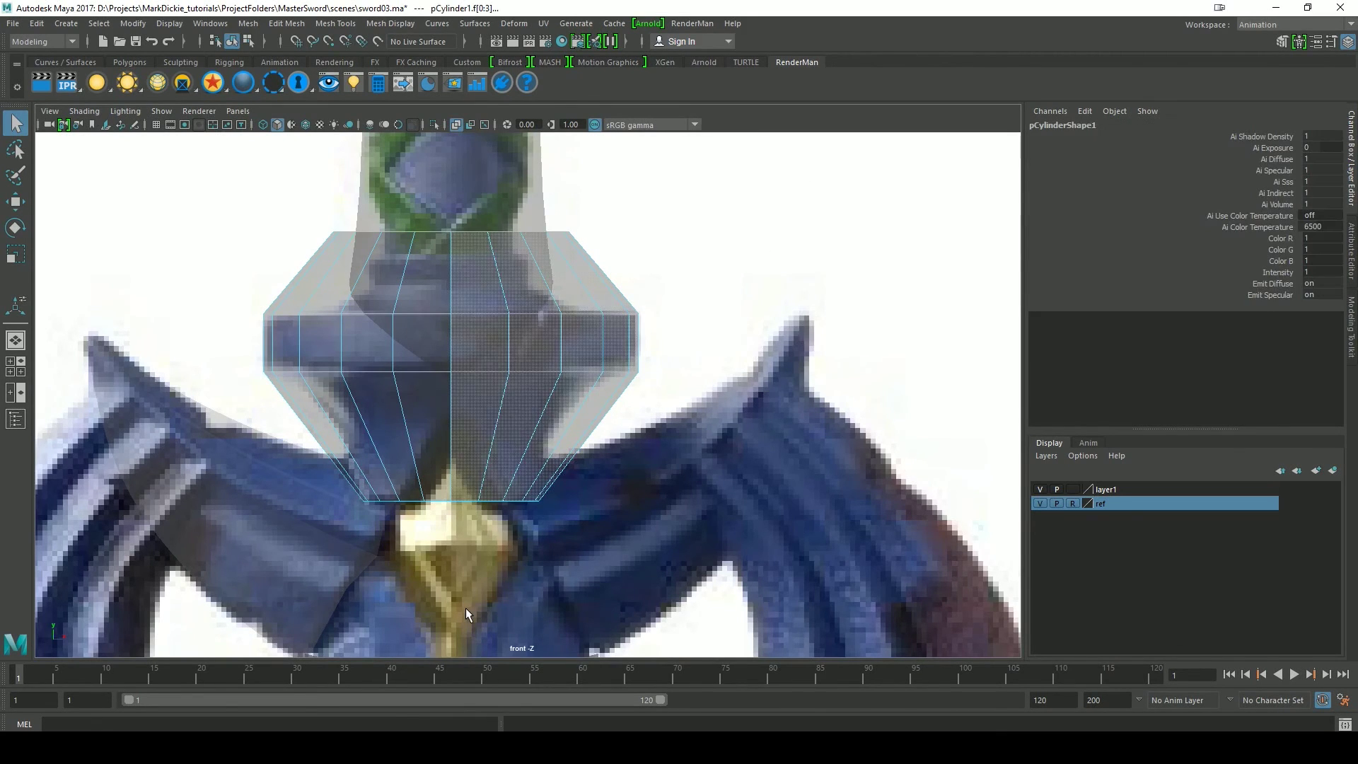
{"action": "key", "text": "Delete"}
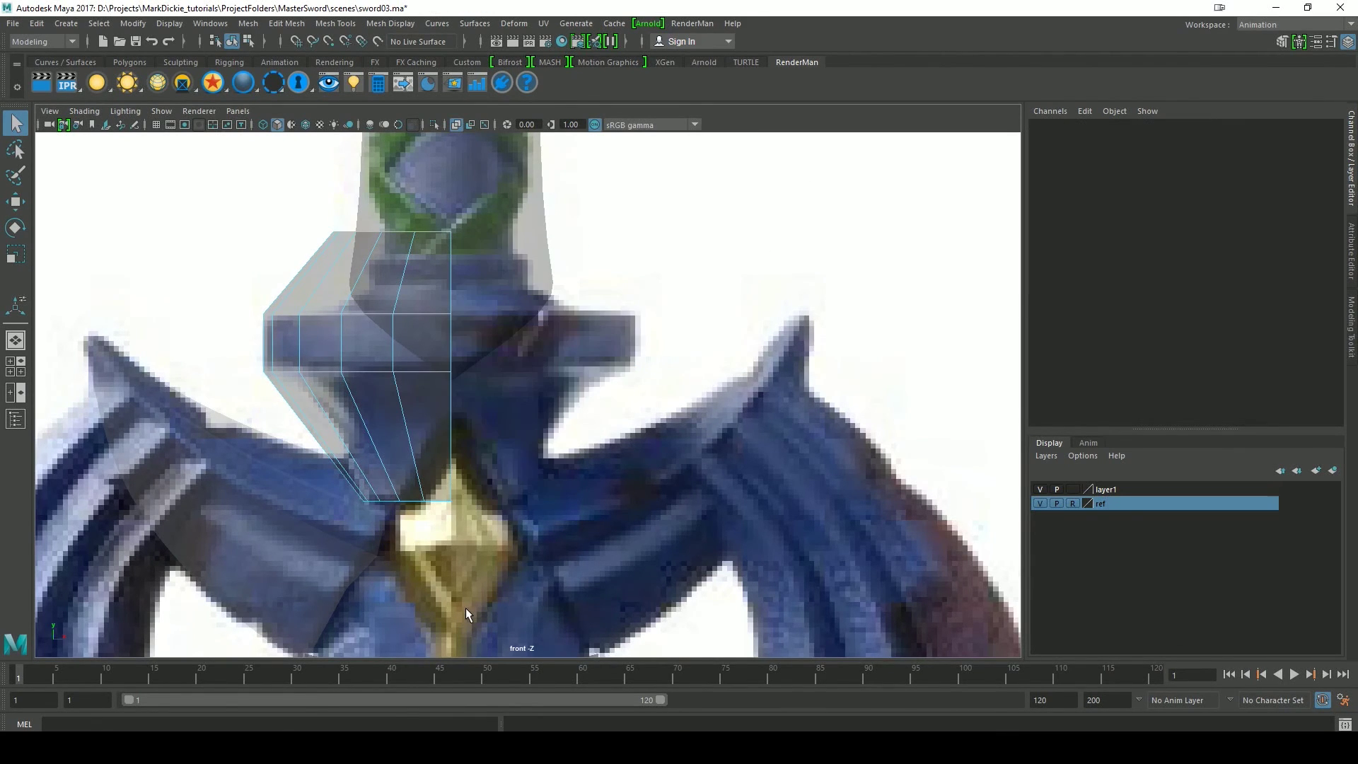
{"action": "middle_click_drag", "start_coordinate": [589, 405], "coordinate": [675, 427], "text": "alt"}
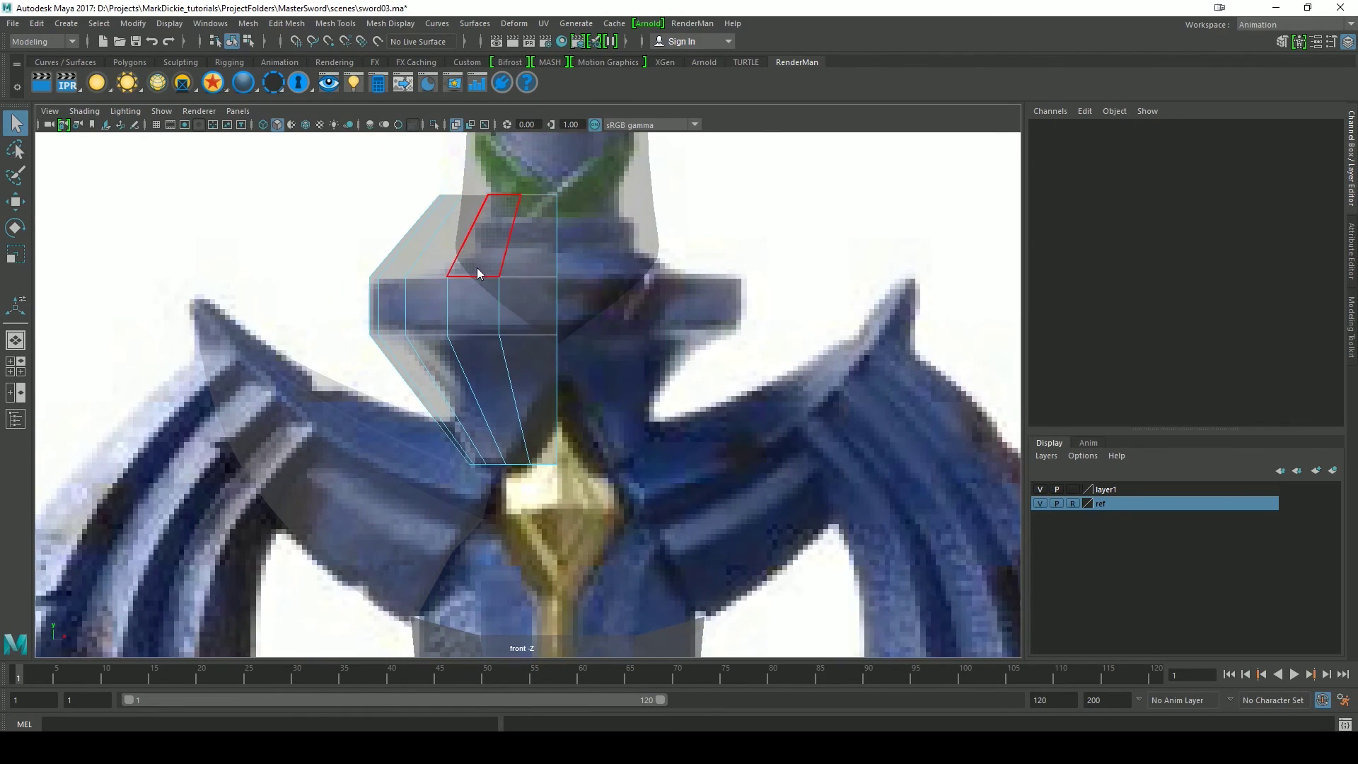
{"action": "right_click_drag", "start_coordinate": [476, 268], "coordinate": [512, 236]}
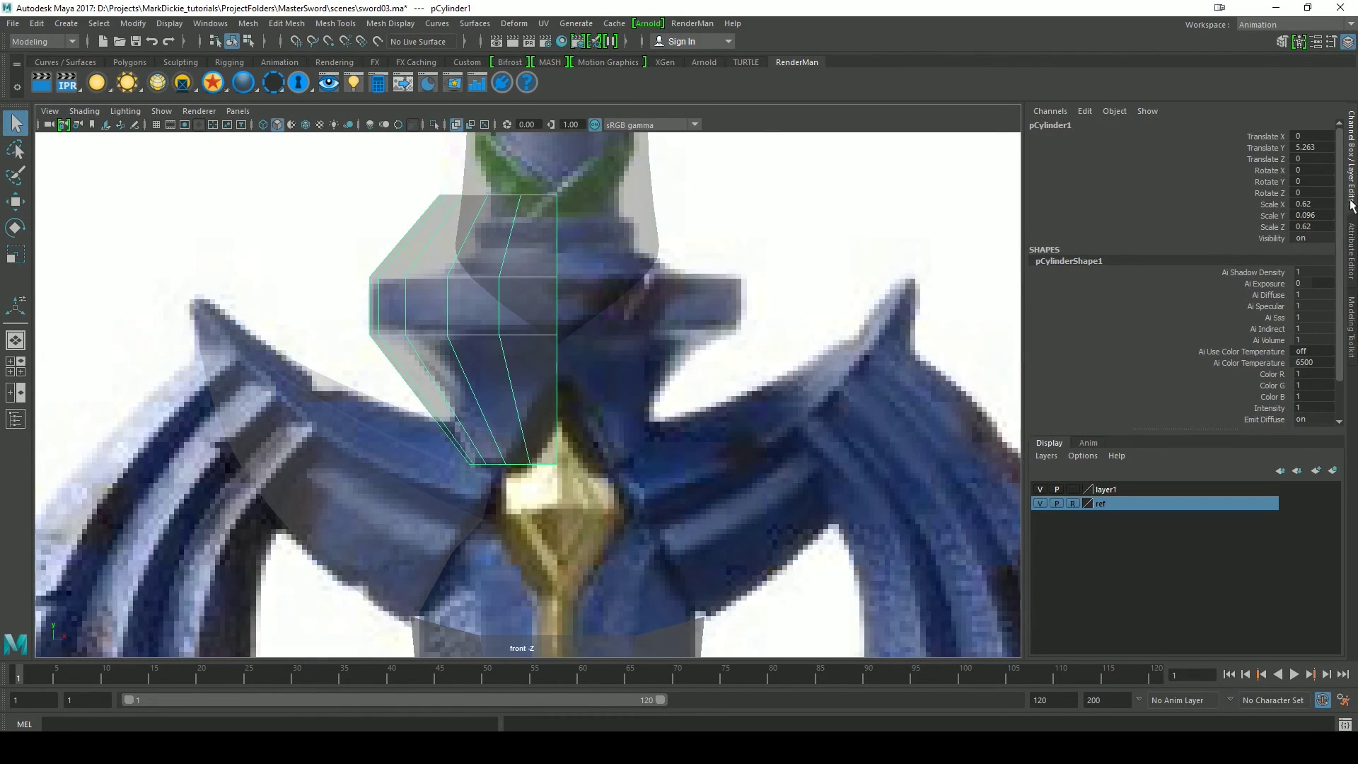
- Start a Multi-Cut on the half cylinder at the bottom-edge vertex beside the gold gem's upper left side
{"action": "left_click", "coordinate": [1351, 318]}
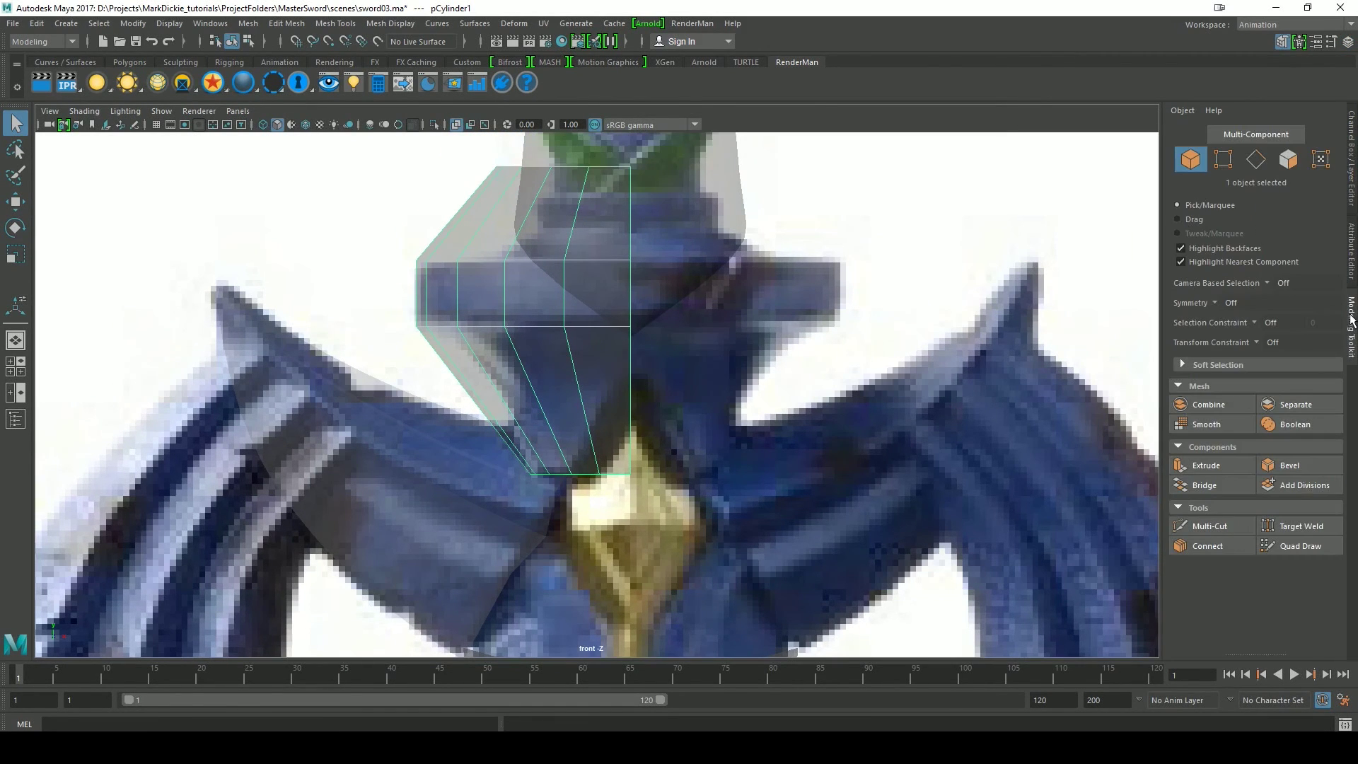
{"action": "left_click", "coordinate": [1211, 525]}
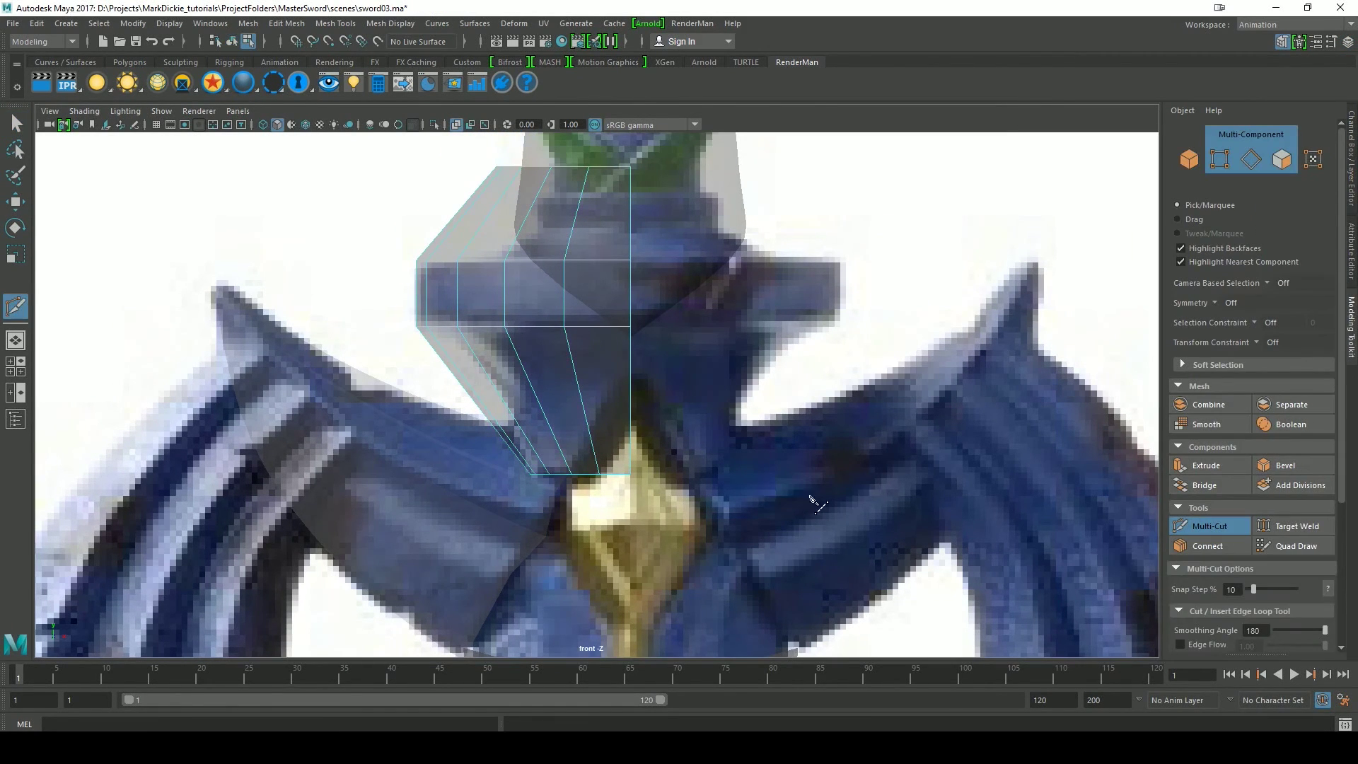
{"action": "scroll", "coordinate": [820, 504], "scroll_direction": "up", "scroll_amount": 3}
{"action": "scroll", "coordinate": [814, 496], "scroll_direction": "up", "scroll_amount": 1}
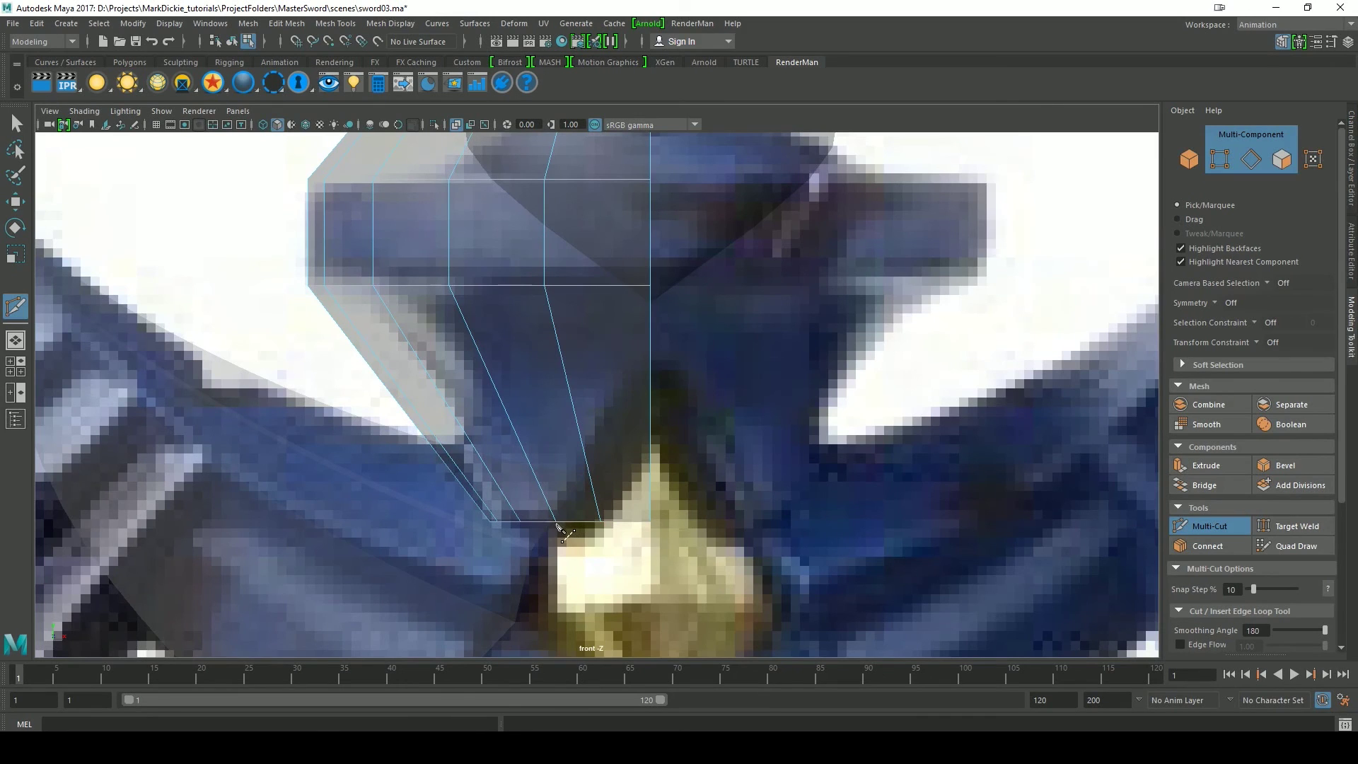
{"action": "middle_click_drag", "start_coordinate": [784, 560], "coordinate": [819, 525], "text": "alt"}
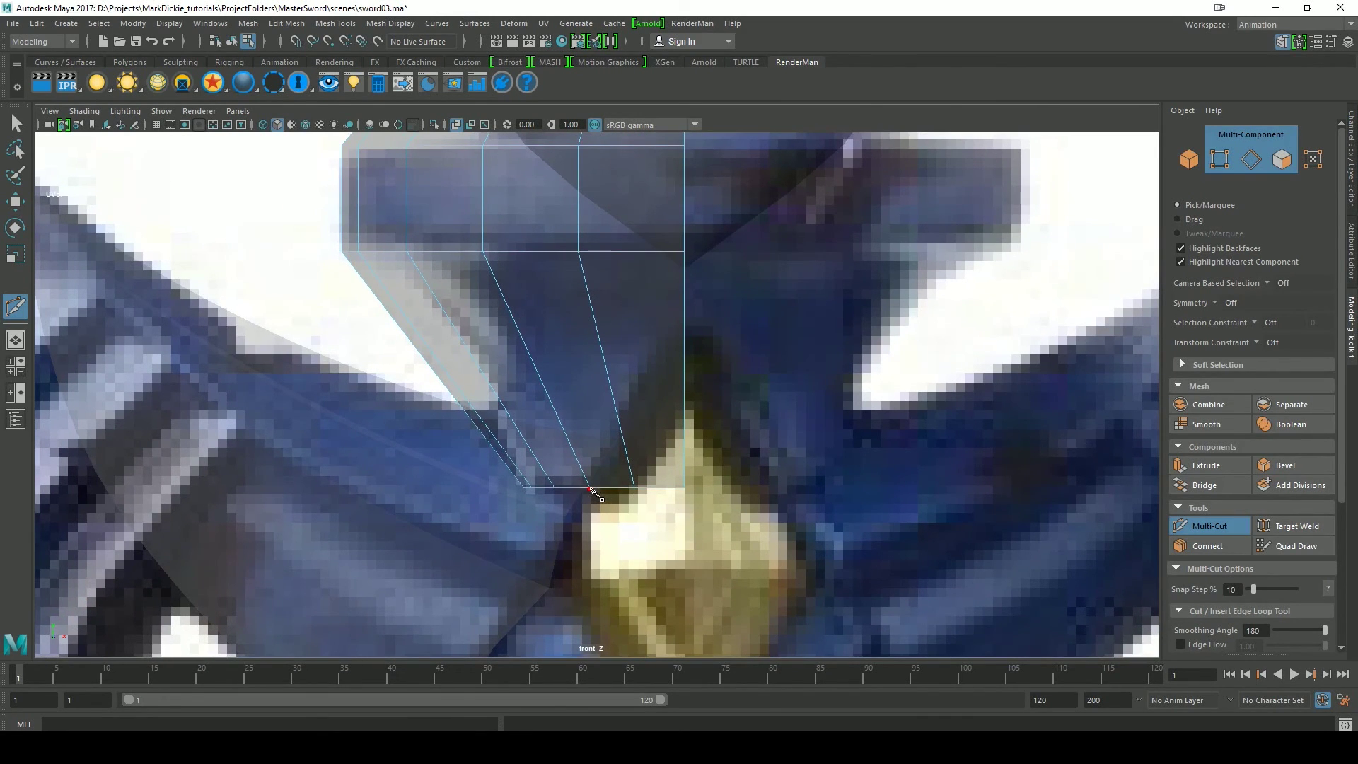
{"action": "left_click", "coordinate": [590, 488]}
{"action": "left_click", "coordinate": [606, 367]}
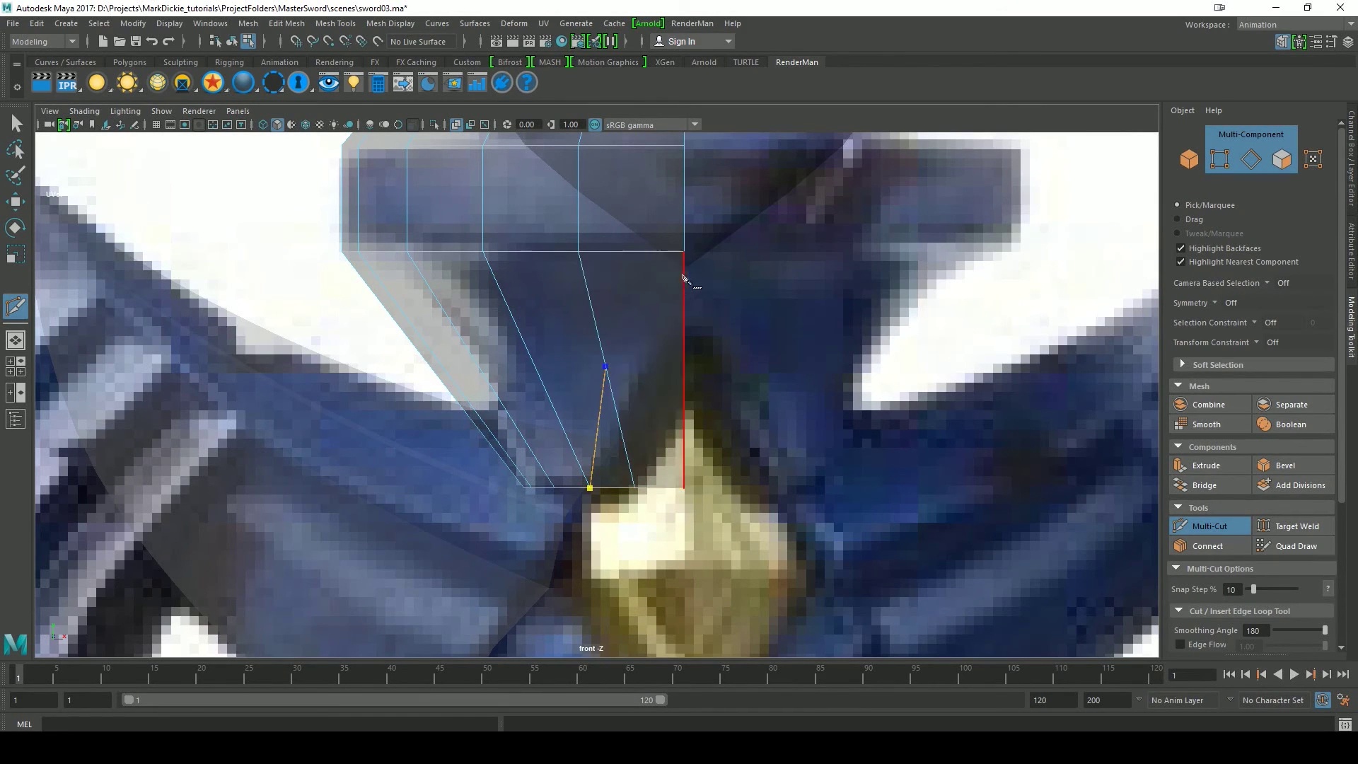
{"action": "left_click", "coordinate": [684, 278]}
{"action": "key", "text": "ctrl+z"}
{"action": "key", "text": "ctrl+z"}
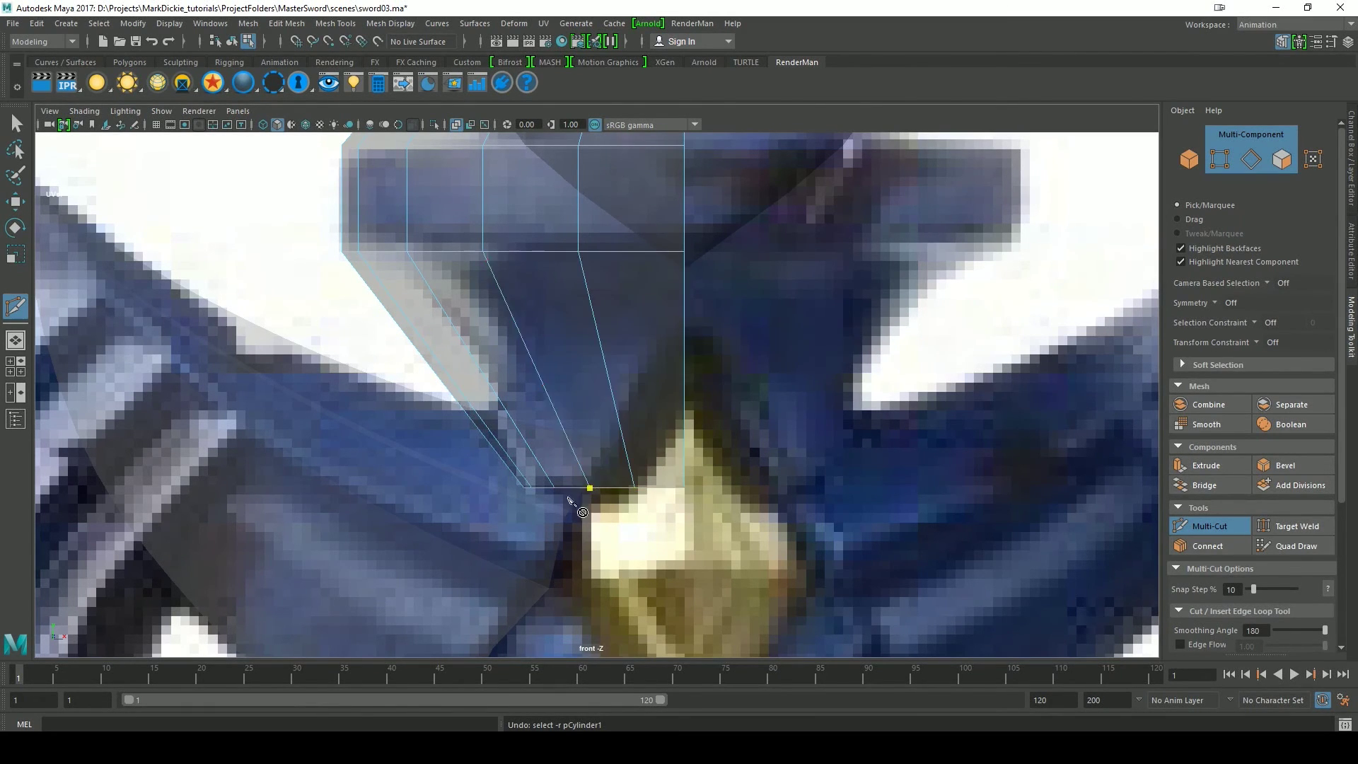
- Complete the cut as a straight diagonal up to the cylinder's centre edge, just above the gem's dark outline
{"action": "left_click", "coordinate": [684, 315]}
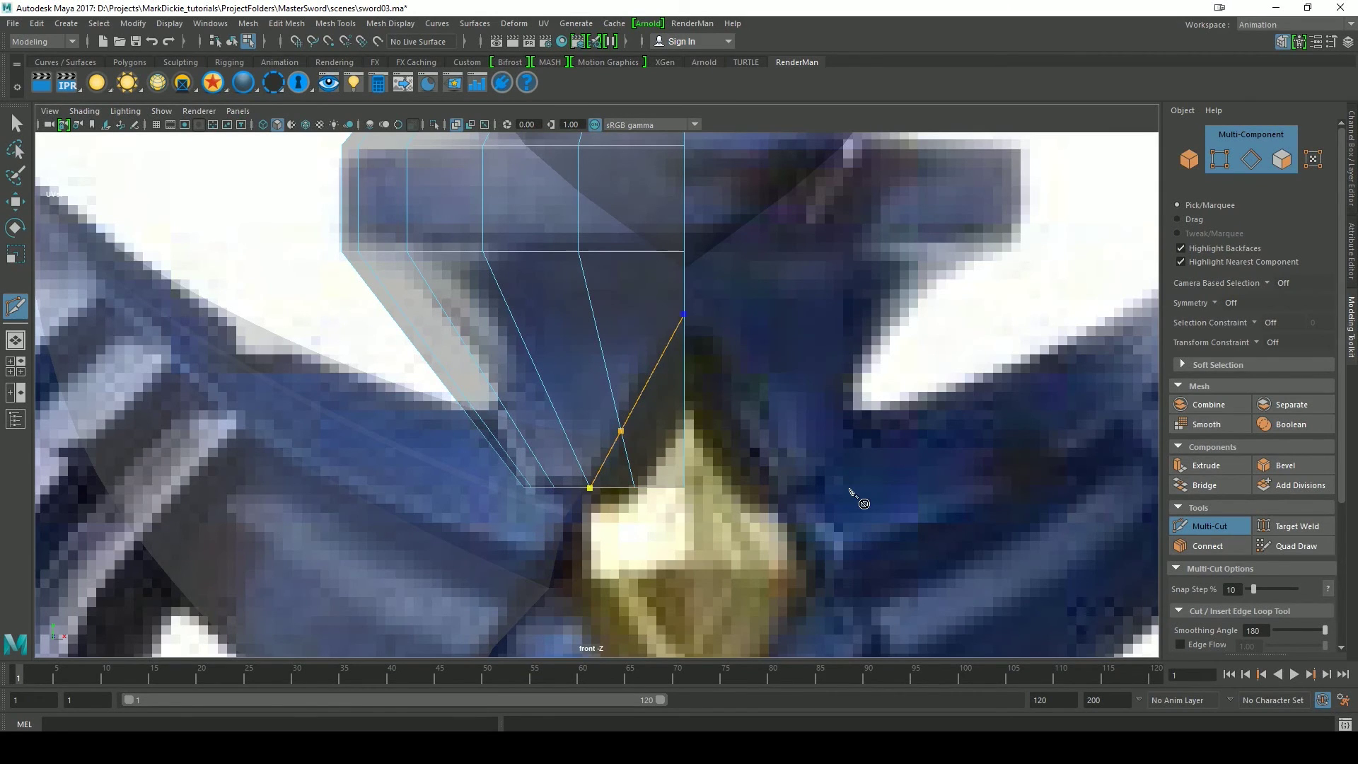
{"action": "key", "text": "Return"}
{"action": "key", "text": "q"}
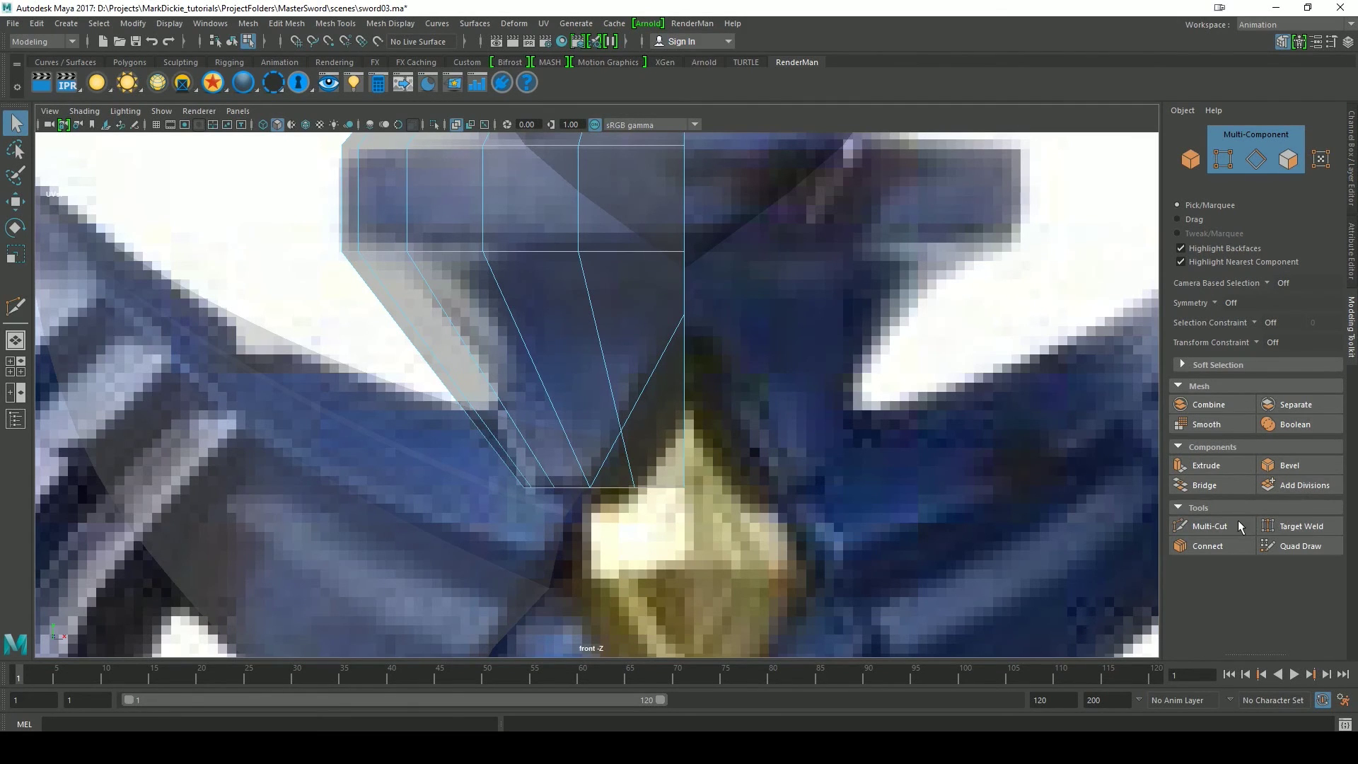
{"action": "left_click", "coordinate": [1211, 526]}
{"action": "left_click", "coordinate": [1202, 486]}
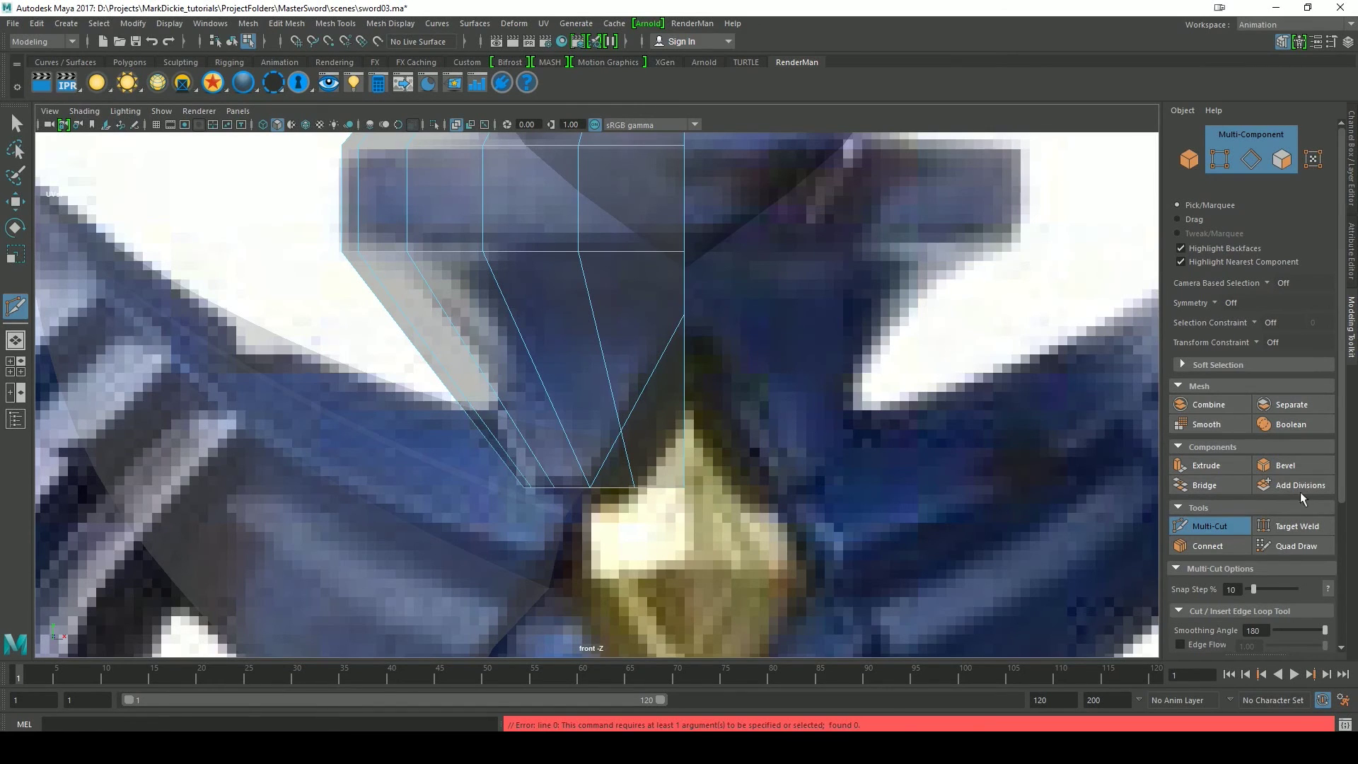
{"action": "left_click", "coordinate": [15, 124]}
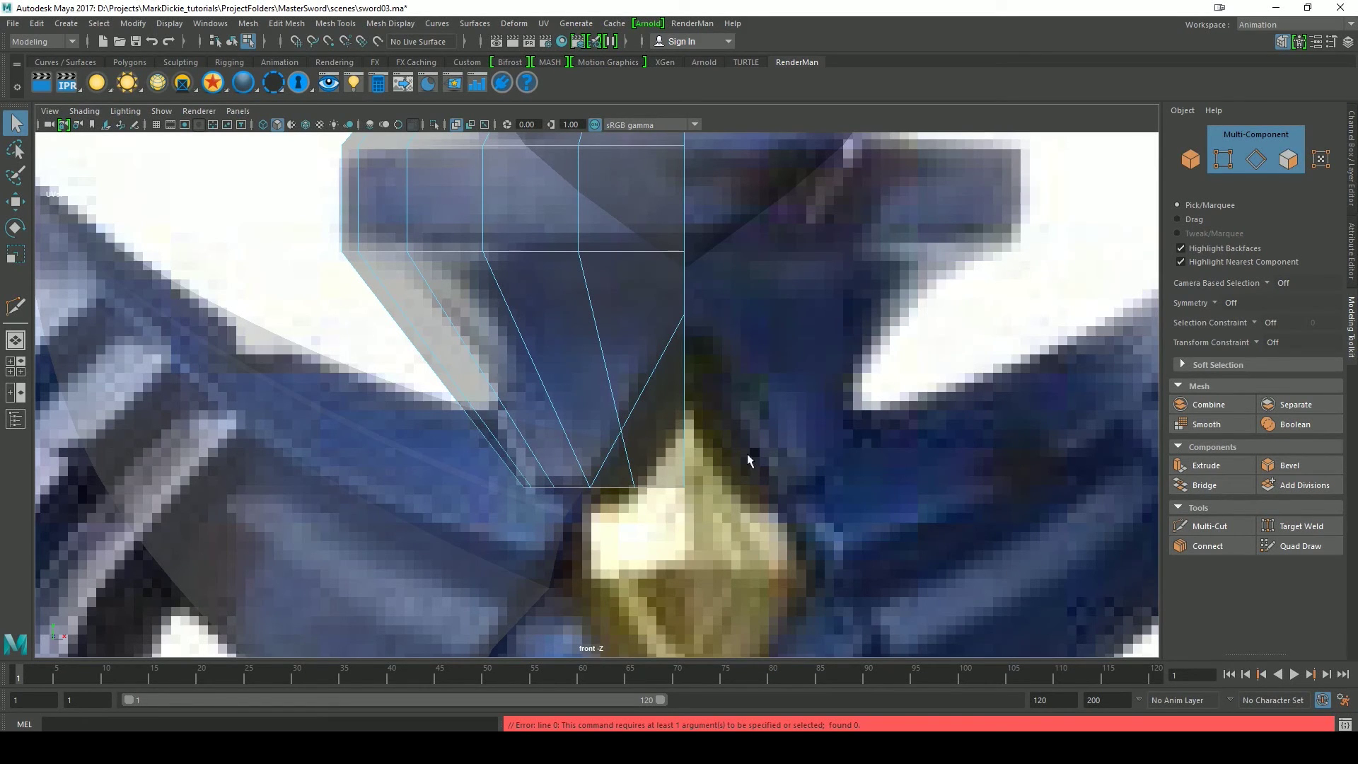
- Switch to the perspective view, turn off X-Ray shading and look at the open side of the half cylinder
{"action": "key", "text": "space"}
{"action": "mouse_move", "coordinate": [747, 454]}
{"action": "left_mouse_down"}
{"action": "mouse_move", "coordinate": [747, 440]}
{"action": "mouse_move", "coordinate": [747, 482]}
{"action": "mouse_move", "coordinate": [803, 452]}
{"action": "mouse_move", "coordinate": [762, 462]}
{"action": "mouse_move", "coordinate": [881, 444]}
{"action": "mouse_move", "coordinate": [757, 460]}
{"action": "mouse_move", "coordinate": [873, 440]}
{"action": "mouse_move", "coordinate": [847, 401]}
{"action": "mouse_move", "coordinate": [765, 417]}
{"action": "mouse_move", "coordinate": [729, 406]}
{"action": "left_mouse_up"}
{"action": "left_click", "coordinate": [458, 124]}
{"action": "scroll", "coordinate": [828, 458], "scroll_direction": "up", "scroll_amount": 5}
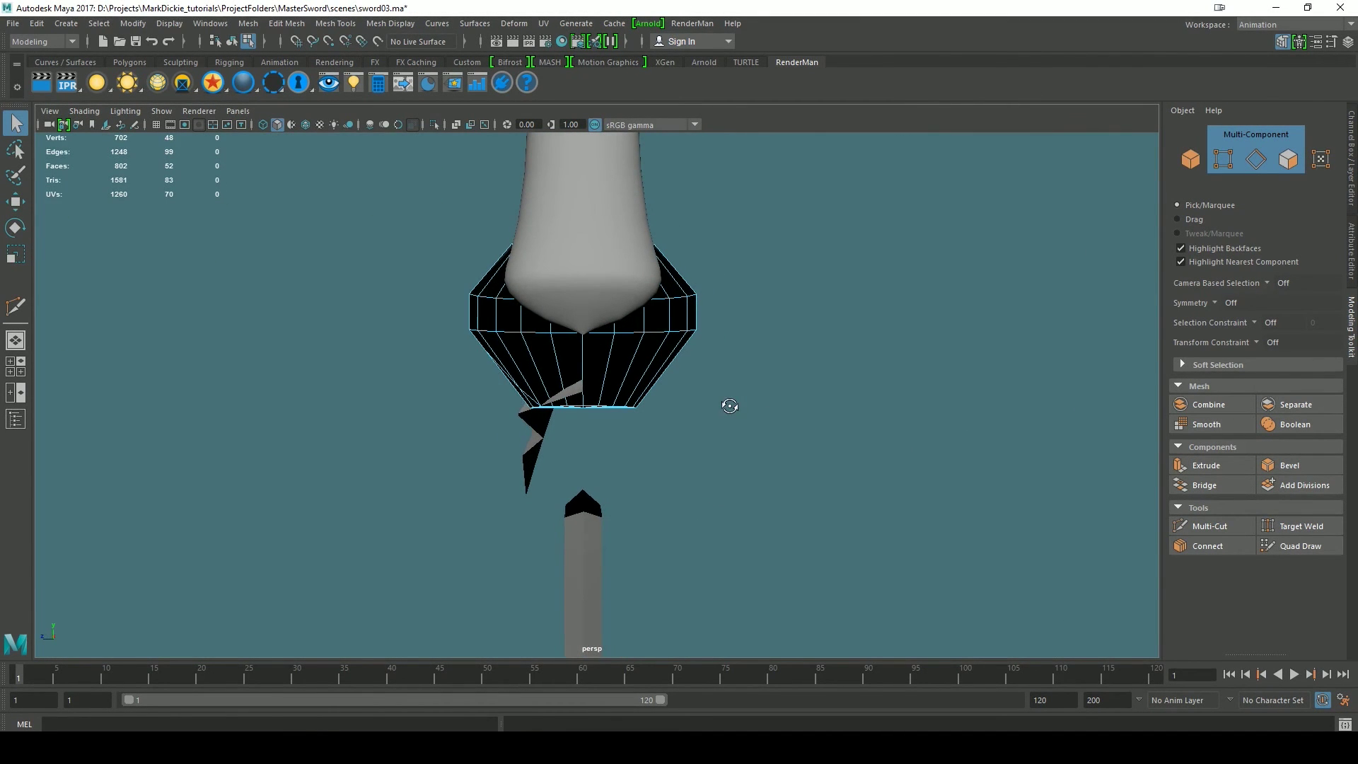
{"action": "left_click_drag", "start_coordinate": [585, 455], "coordinate": [736, 436], "text": "alt"}
- Select the faces on the half of the remaining collar opposite the diagonal cut, including the adjoining bottom cap wedge
{"action": "right_click_drag", "start_coordinate": [628, 358], "coordinate": [629, 404]}
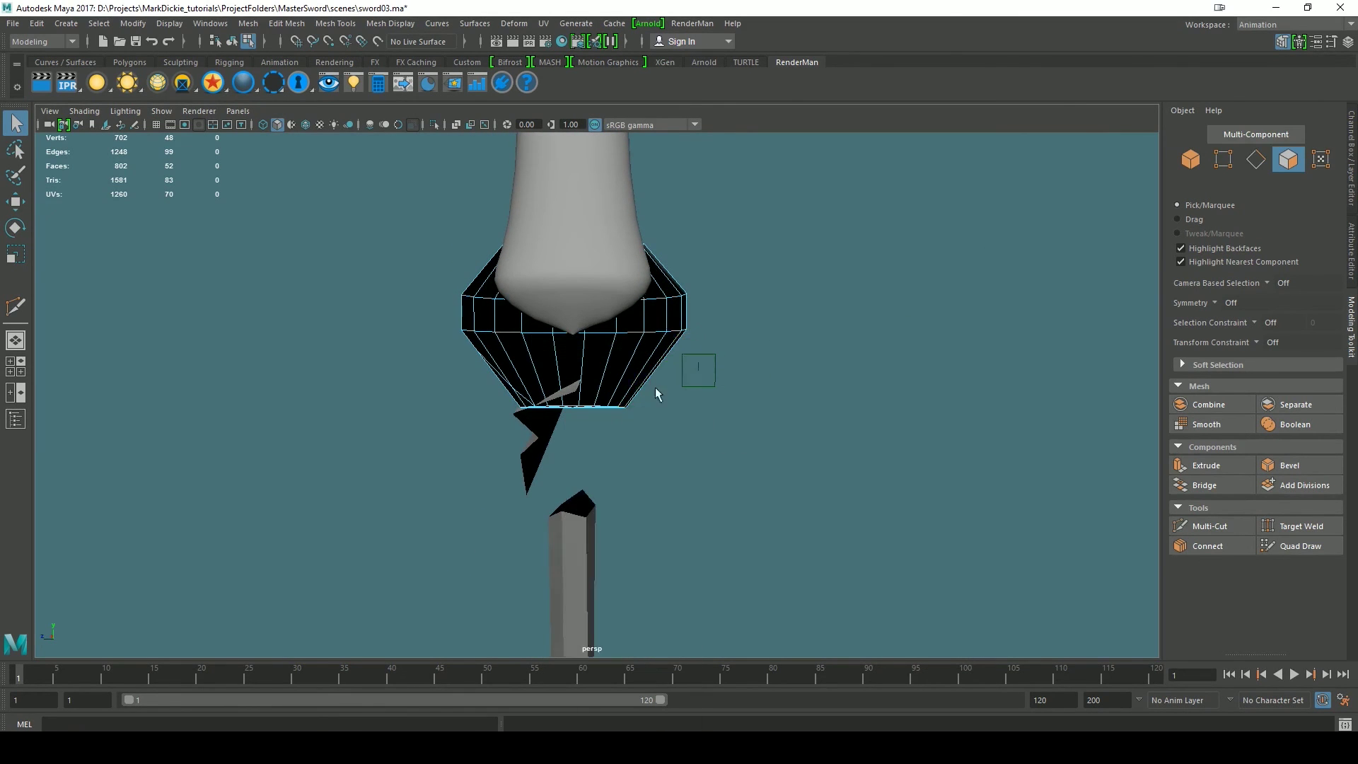
{"action": "left_click_drag", "start_coordinate": [705, 414], "coordinate": [716, 416], "text": "alt"}
{"action": "left_click_drag", "start_coordinate": [951, 525], "coordinate": [867, 404]}
{"action": "scroll", "coordinate": [795, 449], "scroll_direction": "up", "scroll_amount": 5}
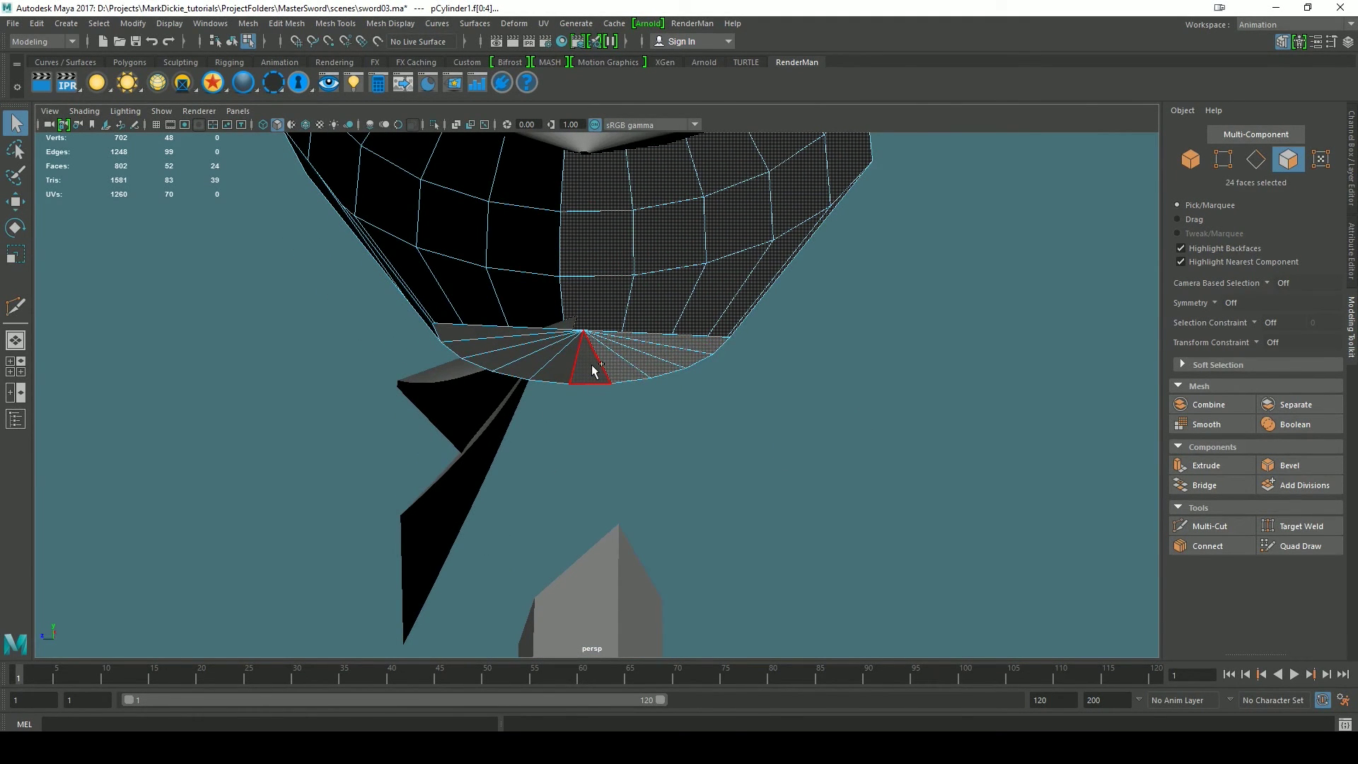
{"action": "left_click", "coordinate": [593, 370], "text": "shift"}
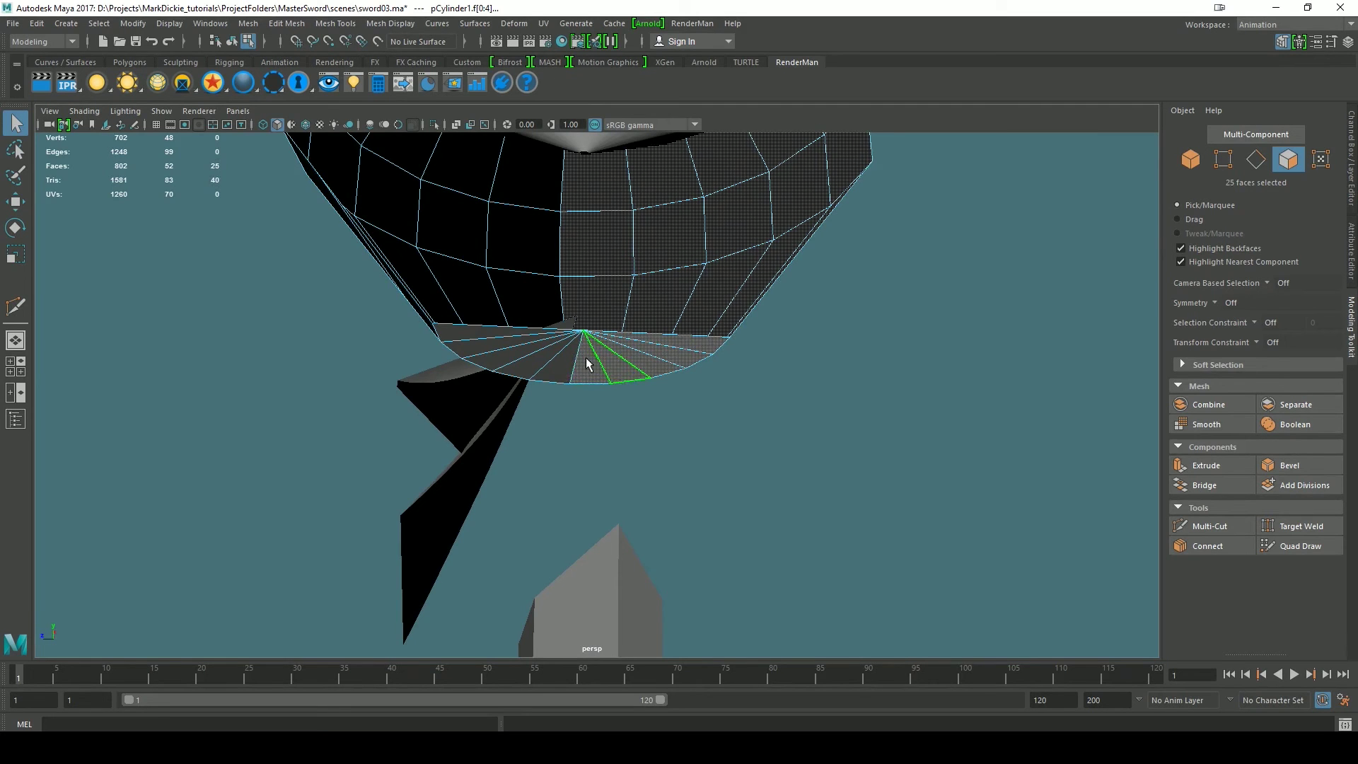
- Check the selected collar faces from several angles, temporarily isolating them from the rest of the model
{"action": "left_click_drag", "start_coordinate": [930, 452], "coordinate": [912, 497], "text": "alt"}
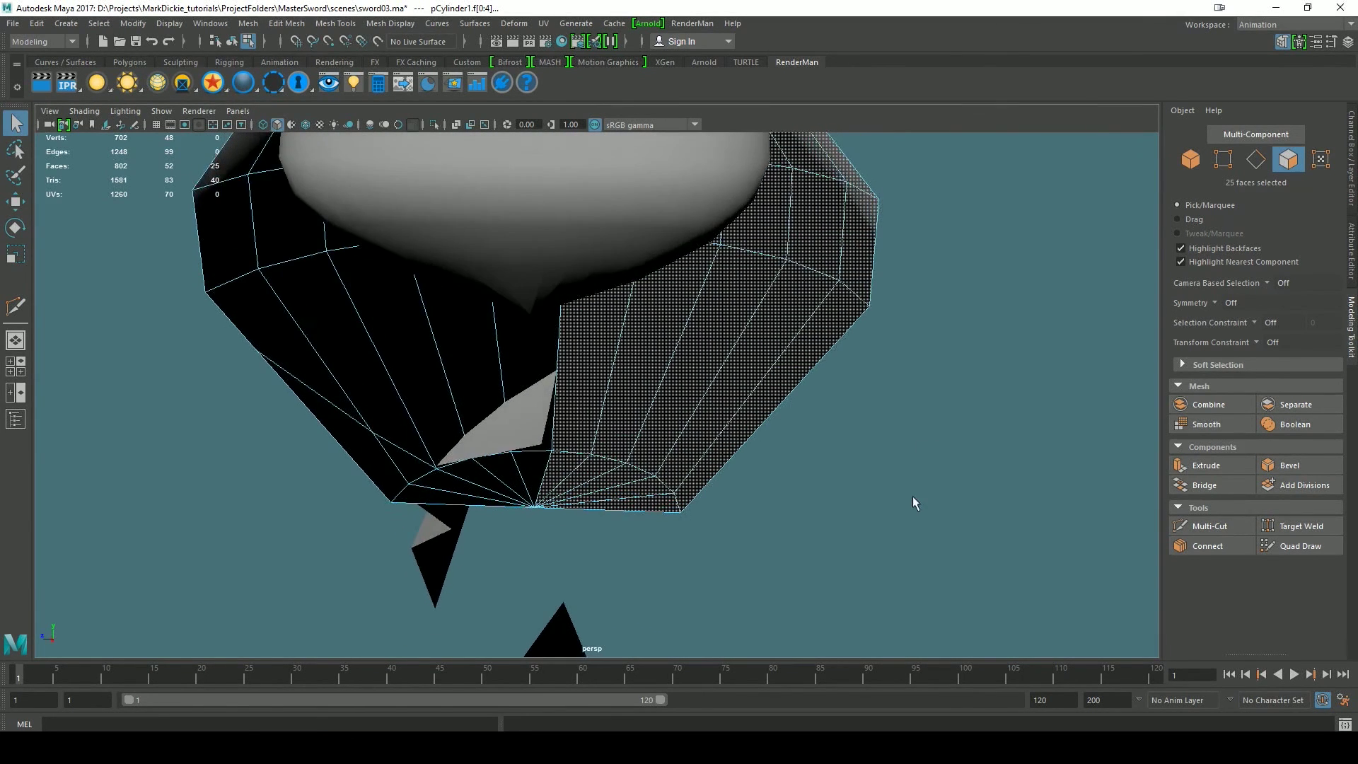
{"action": "scroll", "coordinate": [913, 498], "scroll_direction": "down", "scroll_amount": 1}
{"action": "left_click_drag", "start_coordinate": [954, 379], "coordinate": [821, 263], "text": "alt"}
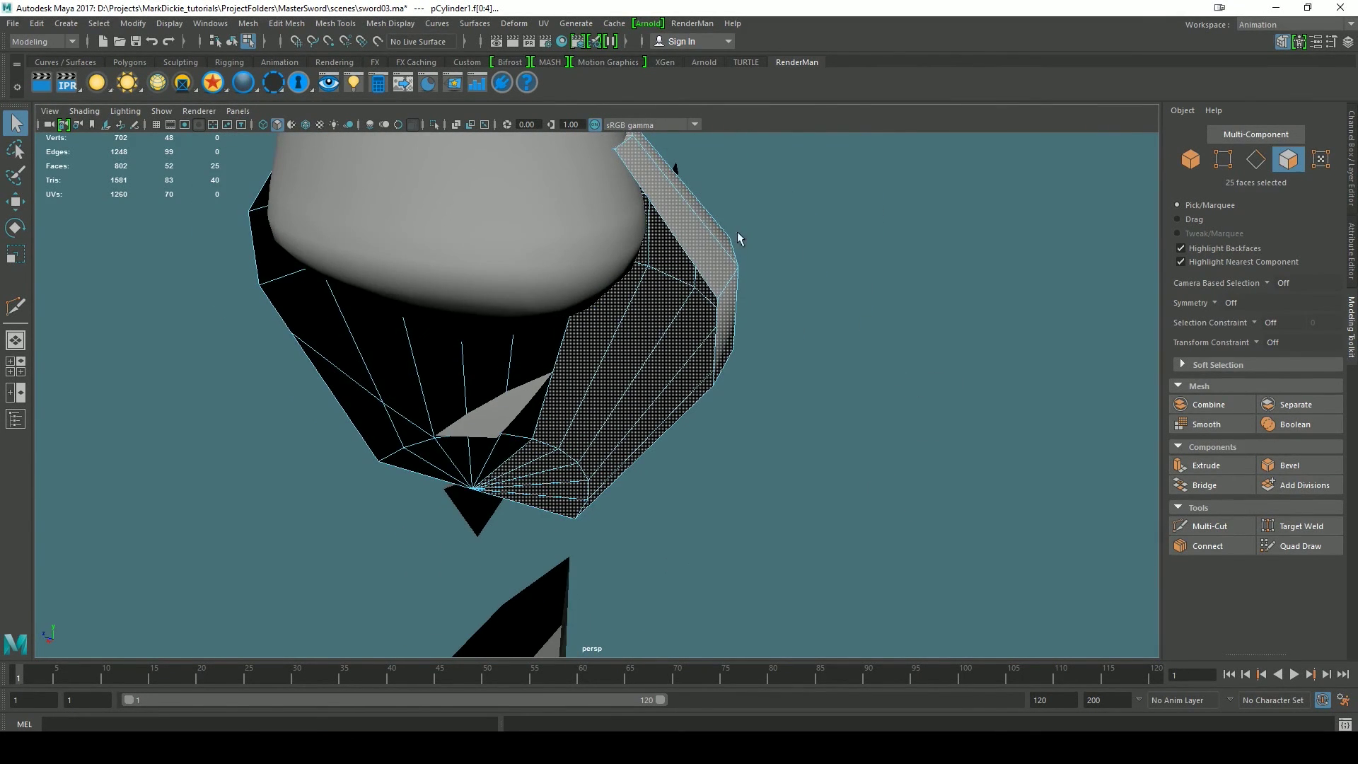
{"action": "left_click", "coordinate": [433, 124]}
{"action": "left_click_drag", "start_coordinate": [828, 343], "coordinate": [1051, 409], "text": "alt"}
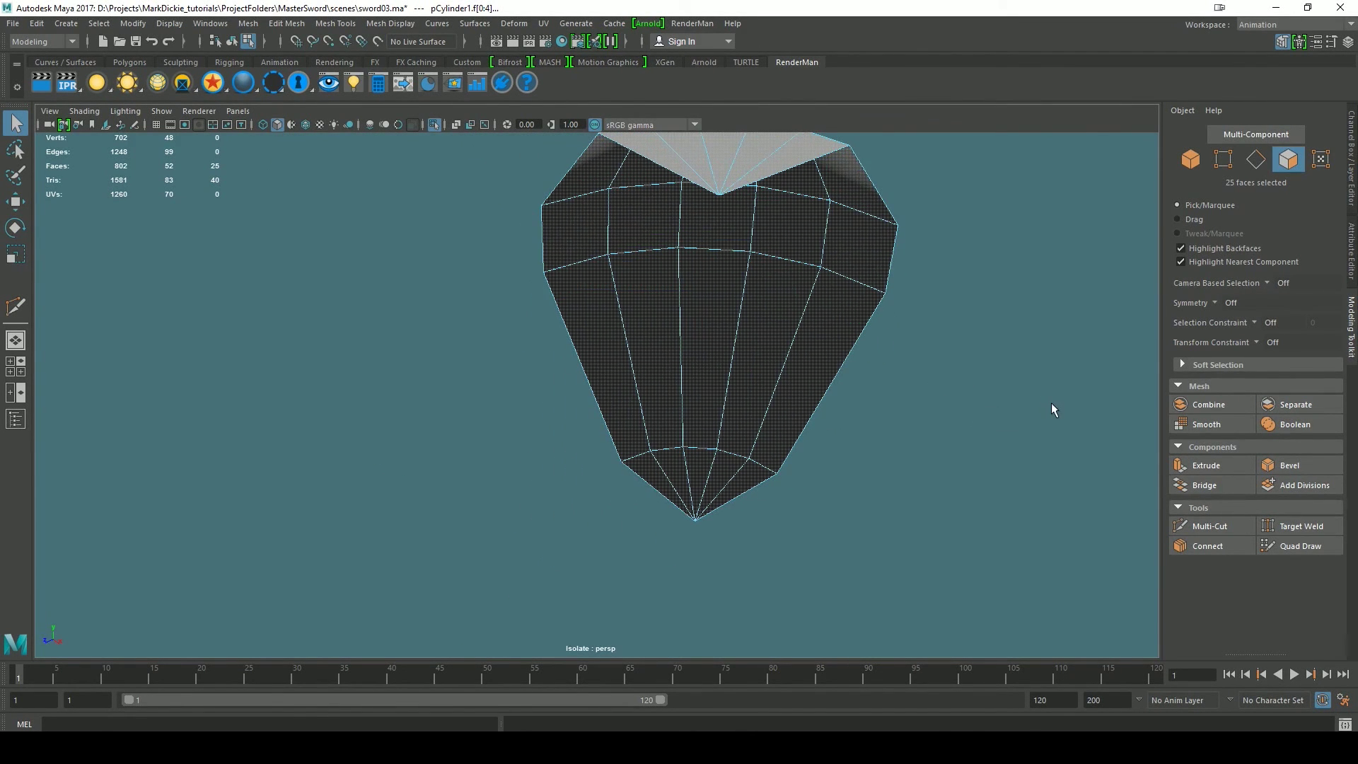
{"action": "left_click", "coordinate": [434, 124]}
{"action": "left_click_drag", "start_coordinate": [1029, 464], "coordinate": [959, 386], "text": "alt"}
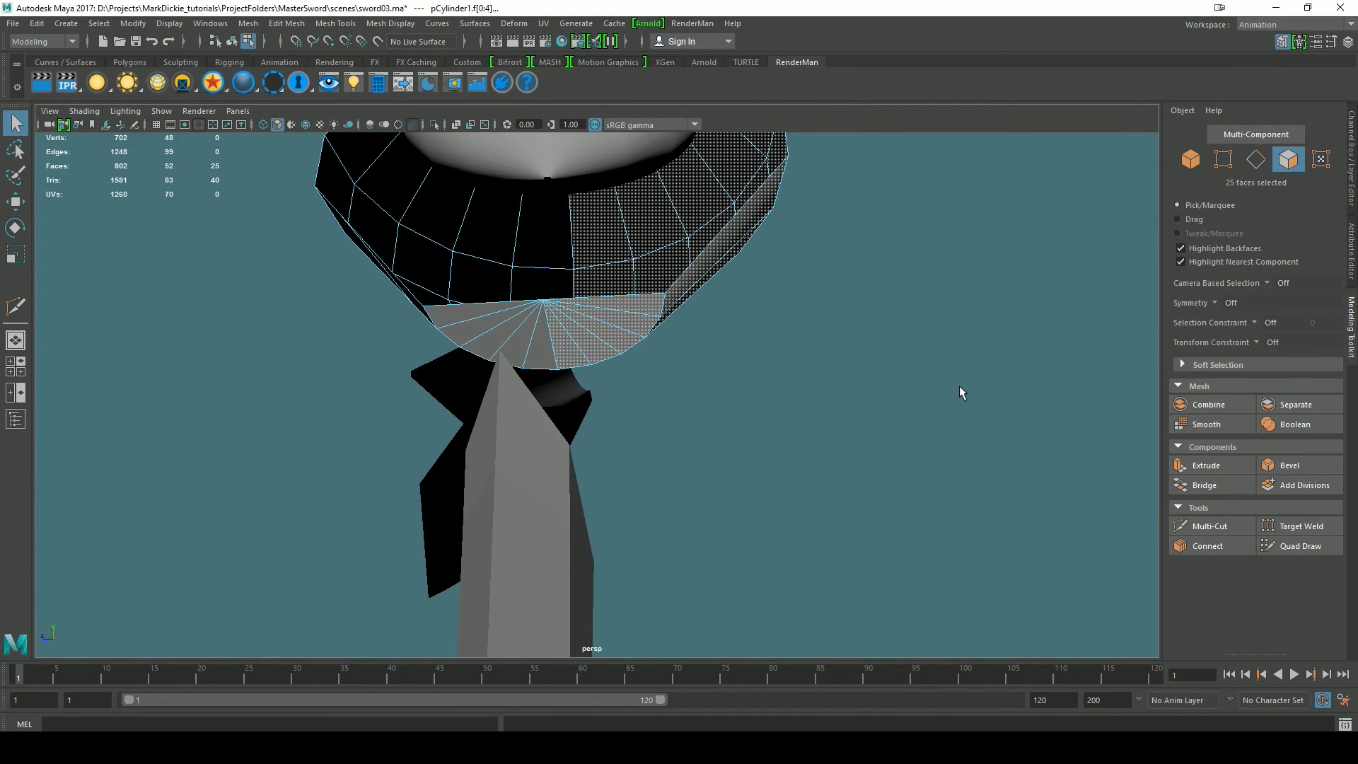
- Delete the selected collar faces and compare the remaining section with the reference sword
{"action": "key", "text": "Delete"}
{"action": "left_click_drag", "start_coordinate": [820, 418], "coordinate": [734, 409], "text": "alt"}
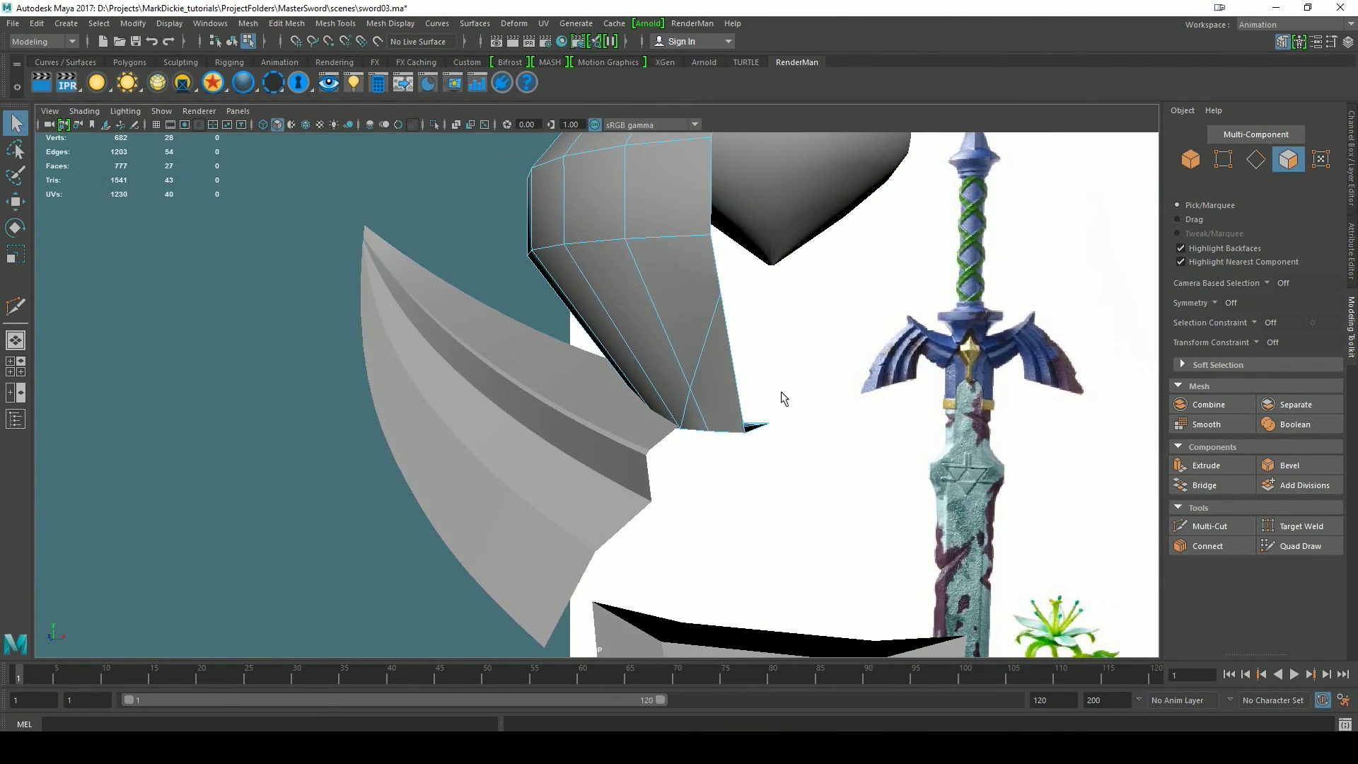
{"action": "left_click_drag", "start_coordinate": [891, 407], "coordinate": [967, 348], "text": "alt"}
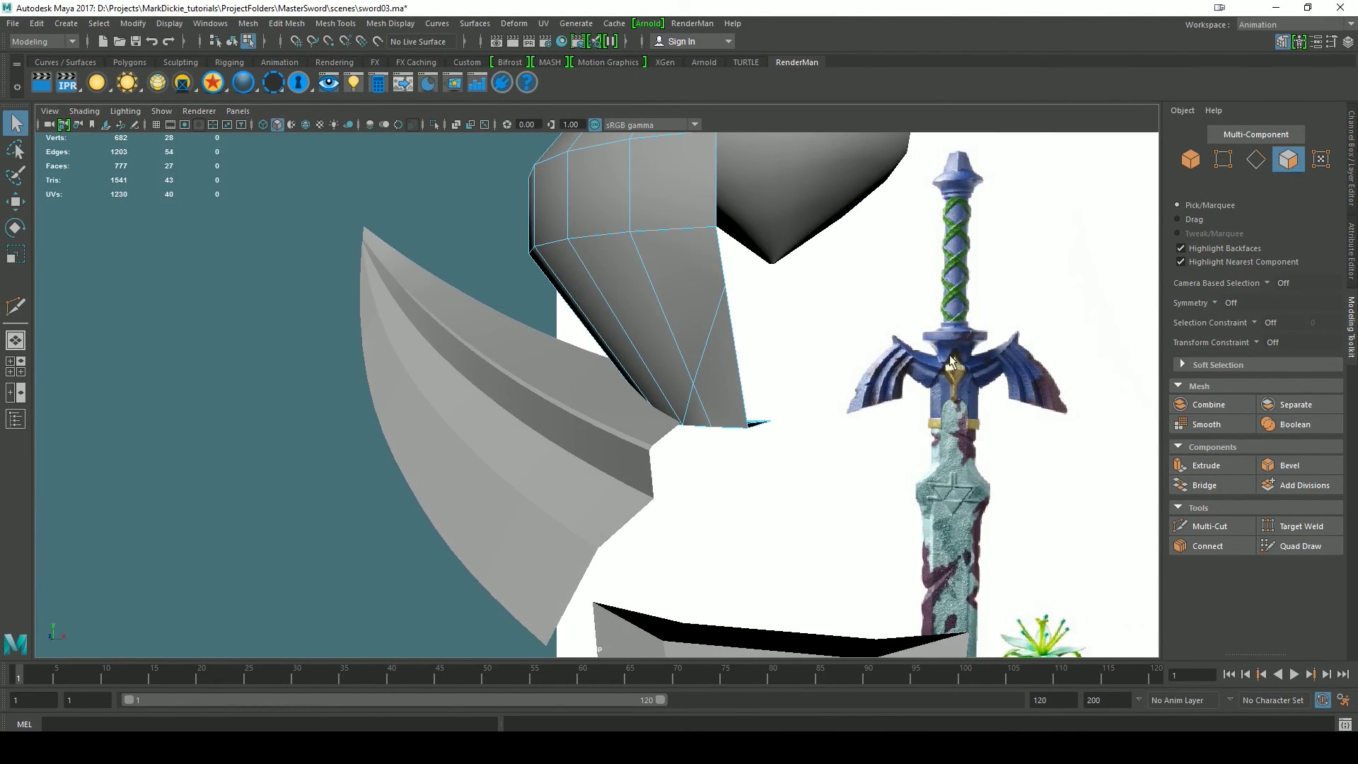
- Delete the four faces between the diagonal cut and the collar's centre edge, including the adjoining bottom cap faces
{"action": "left_click_drag", "start_coordinate": [743, 369], "coordinate": [834, 359], "text": "alt"}
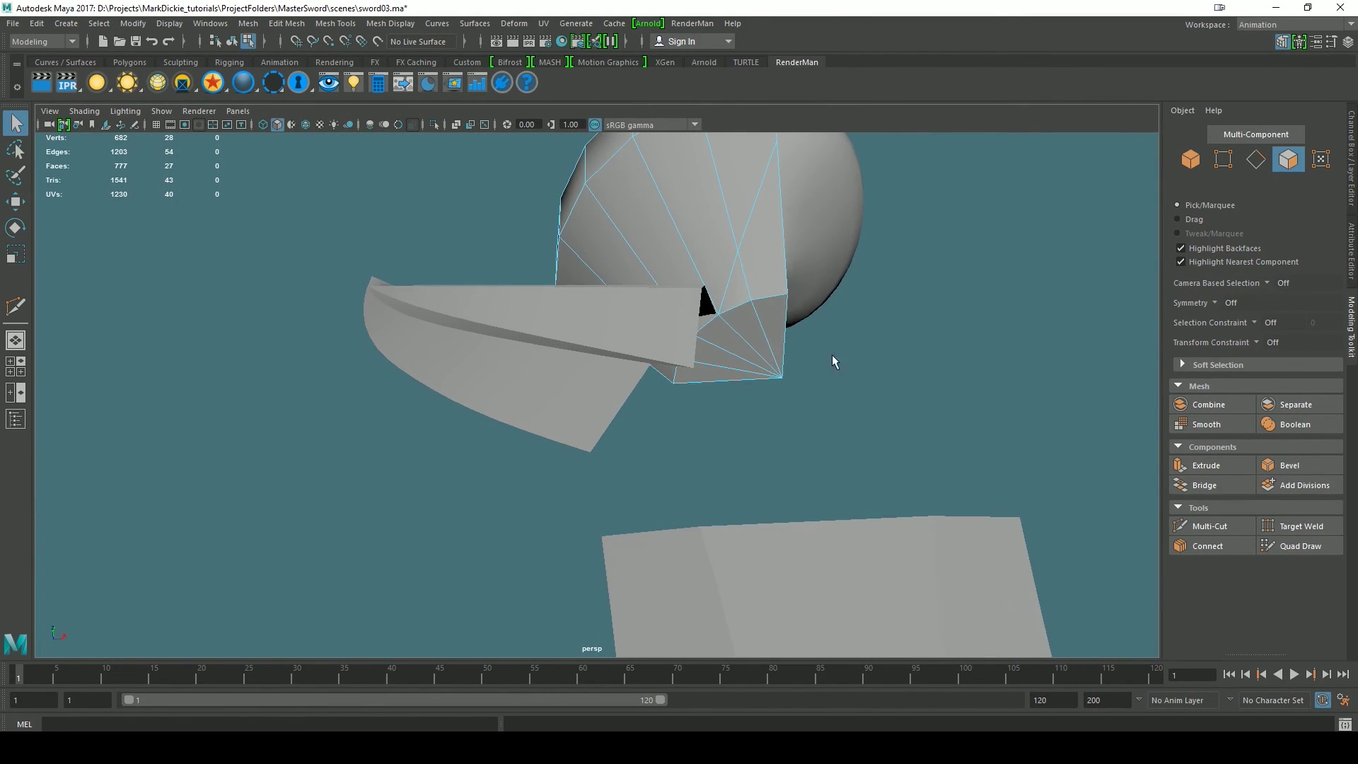
{"action": "left_click", "coordinate": [737, 289]}
{"action": "left_click", "coordinate": [765, 269], "text": "shift"}
{"action": "left_click", "coordinate": [784, 299], "text": "shift"}
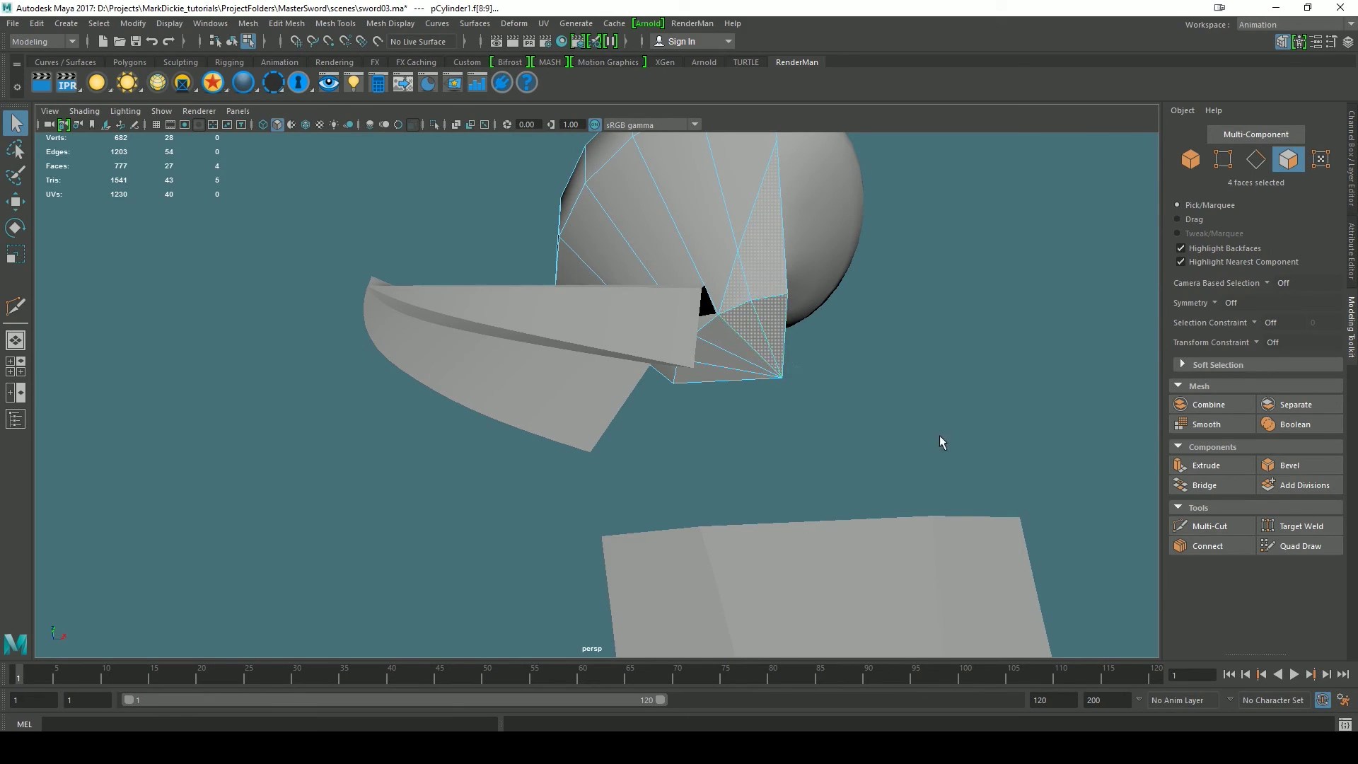
{"action": "key", "text": "Delete"}
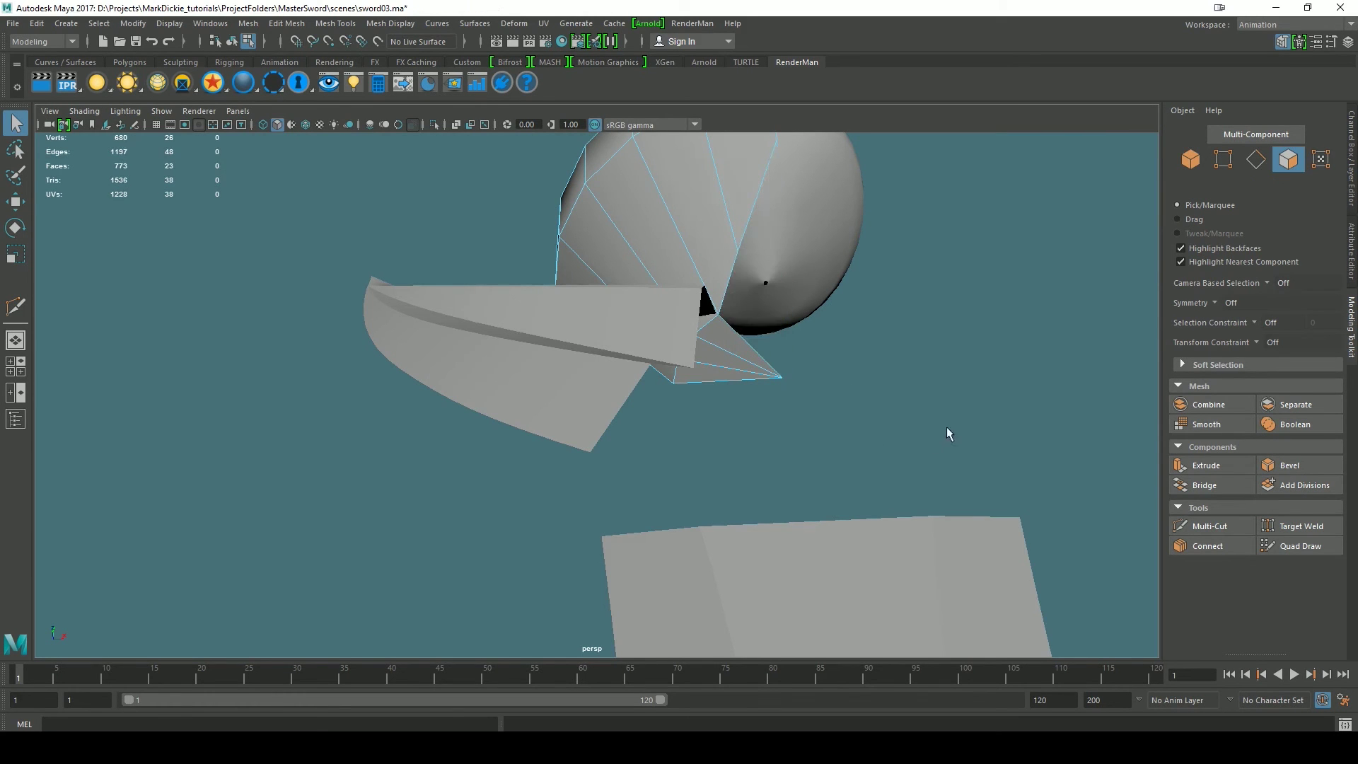
- Select the three open border edges along the diagonal cut and the remaining bottom cap
{"action": "left_click_drag", "start_coordinate": [946, 427], "coordinate": [882, 539], "text": "alt"}
{"action": "right_click_drag", "start_coordinate": [624, 342], "coordinate": [622, 284]}
{"action": "left_click", "coordinate": [653, 366]}
{"action": "left_click_drag", "start_coordinate": [806, 485], "coordinate": [732, 327], "text": "alt"}
{"action": "left_click", "coordinate": [698, 311], "text": "shift"}
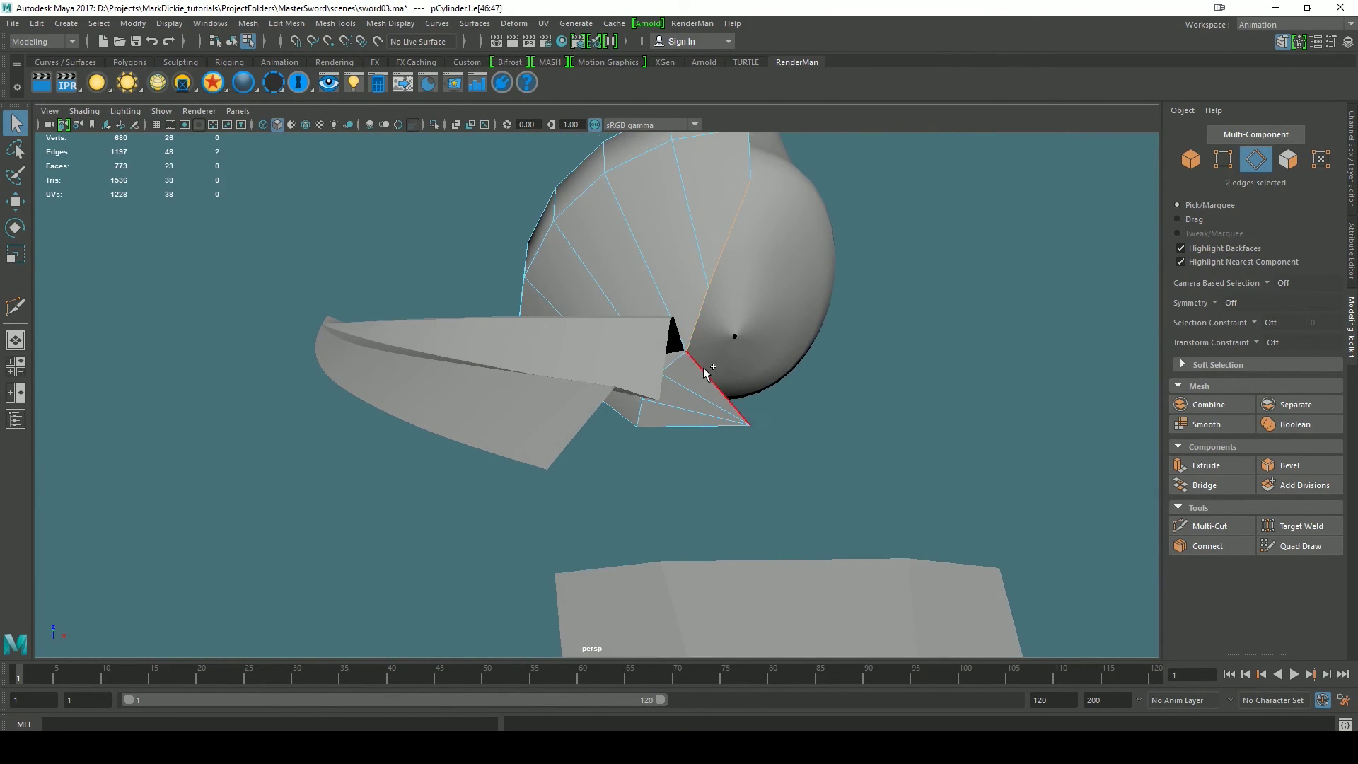
{"action": "left_click", "coordinate": [703, 367], "text": "shift"}
{"action": "left_click_drag", "start_coordinate": [947, 444], "coordinate": [851, 492], "text": "alt"}
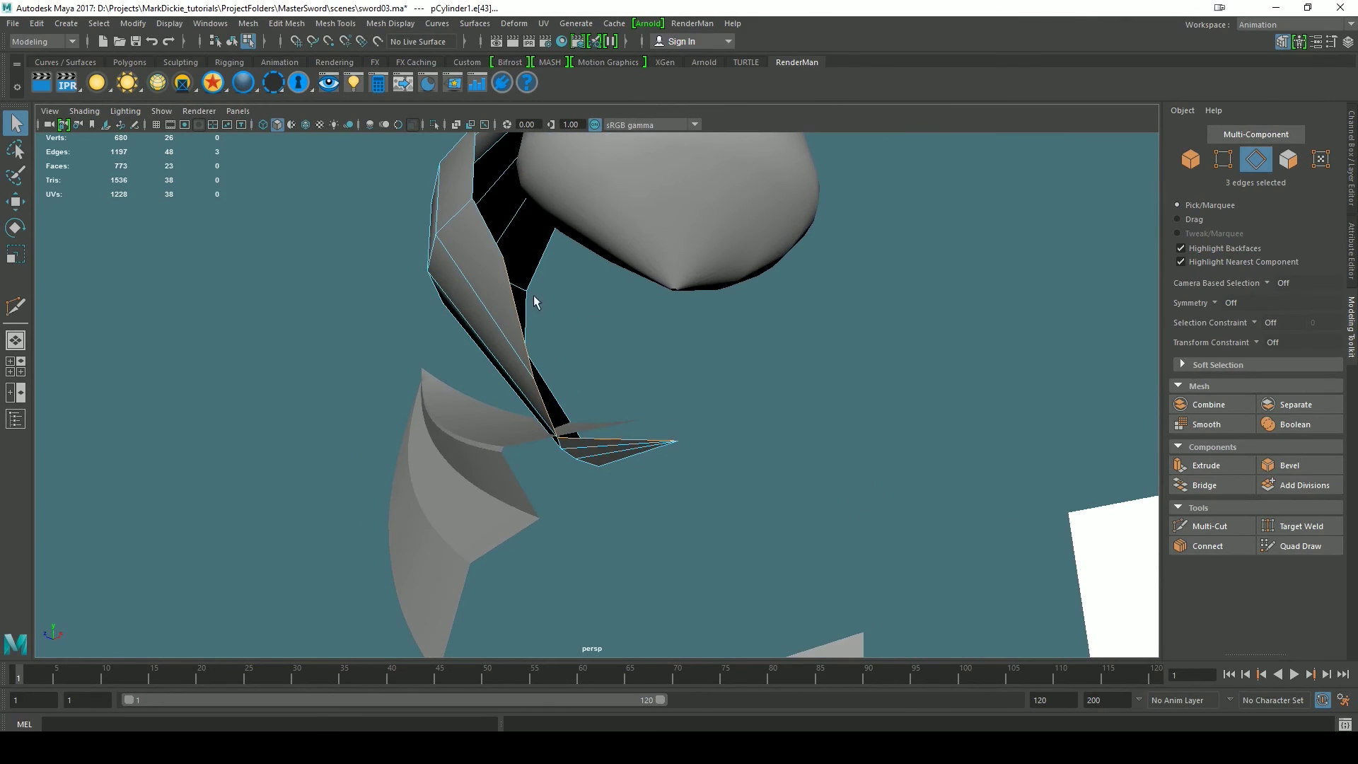
{"action": "left_click_drag", "start_coordinate": [585, 423], "coordinate": [827, 461], "text": "alt"}
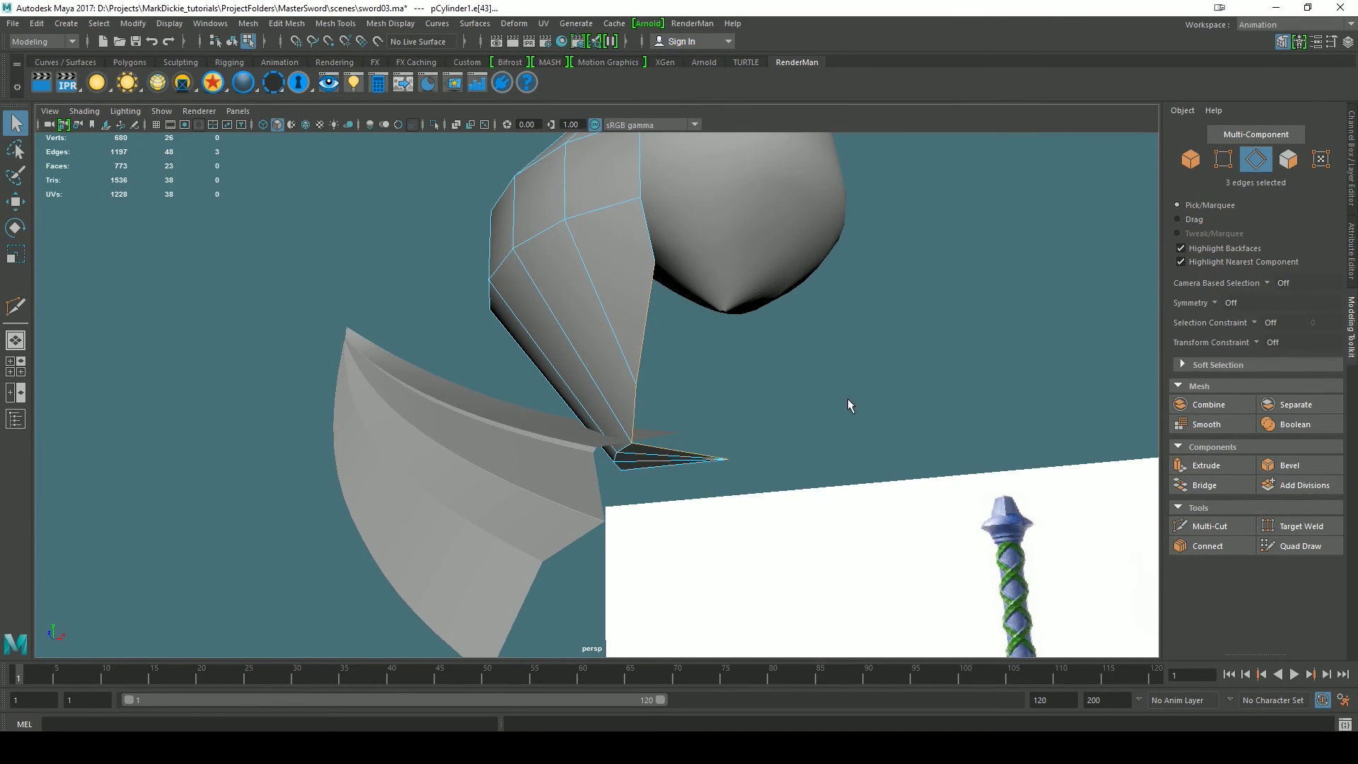
- Compare the selected cut edges with the gem's outline in the front view and in perspective
{"action": "key", "text": "space"}
{"action": "left_click_drag", "start_coordinate": [847, 399], "coordinate": [835, 442]}
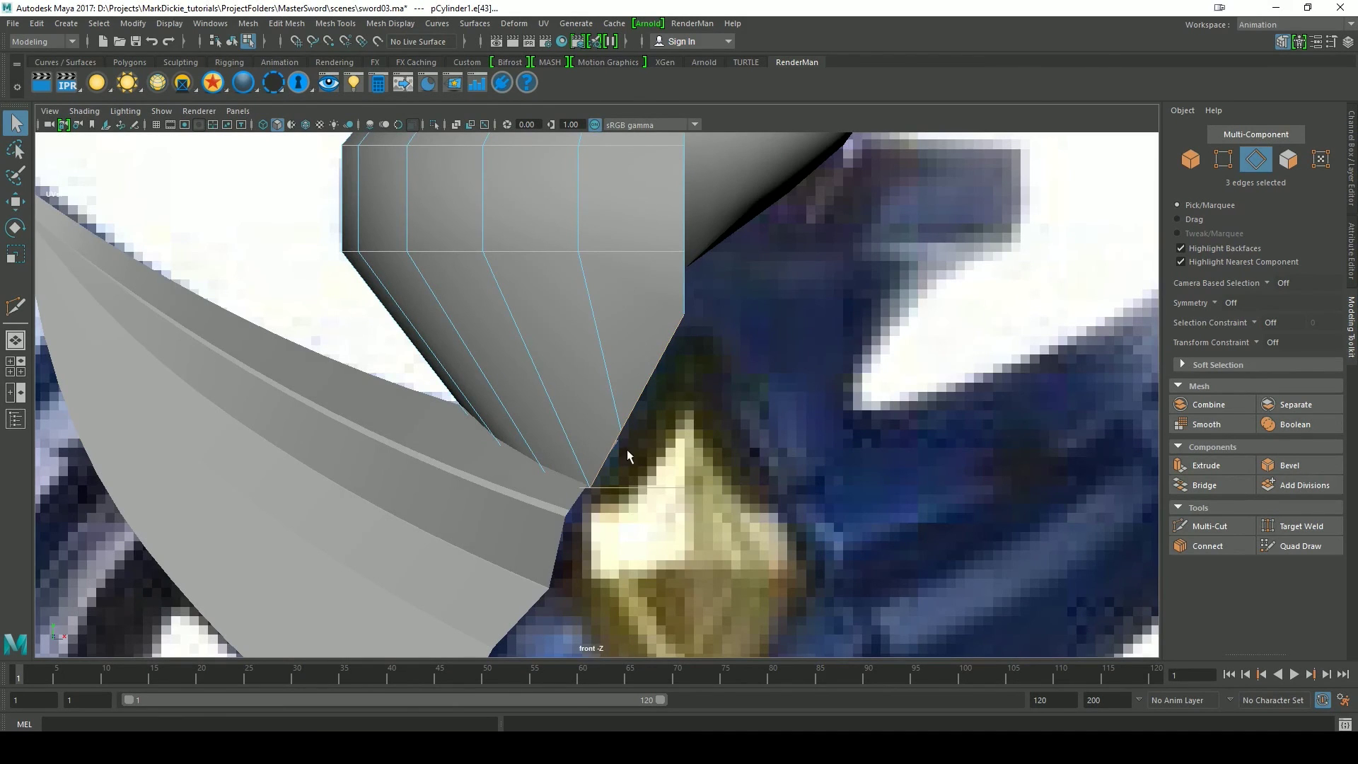
{"action": "key", "text": "space"}
{"action": "left_click_drag", "start_coordinate": [777, 463], "coordinate": [778, 428]}
{"action": "left_click_drag", "start_coordinate": [819, 474], "coordinate": [860, 435], "text": "alt"}
{"action": "key", "text": "space"}
{"action": "left_click_drag", "start_coordinate": [866, 506], "coordinate": [863, 512], "text": "alt"}
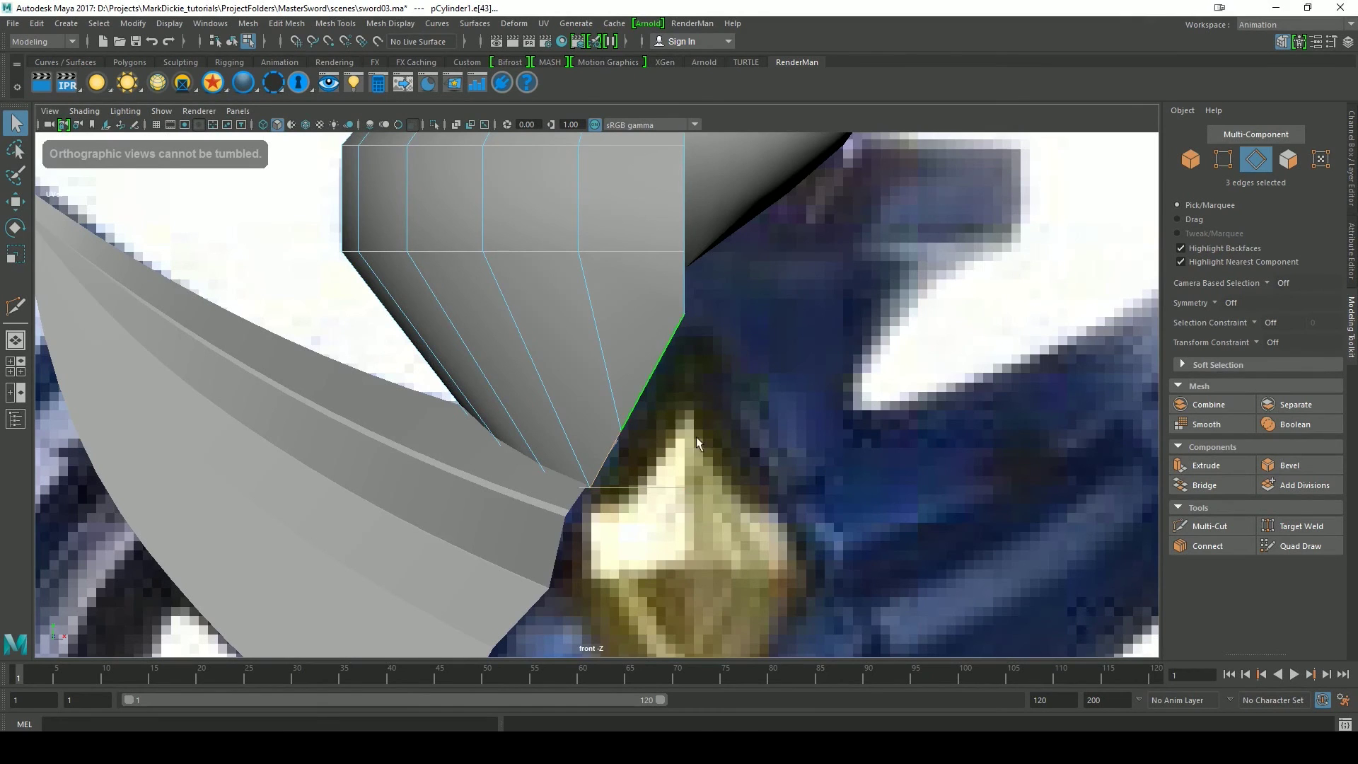
- Select the three bottom cap faces that extend past the diagonal cut and delete them
{"action": "right_click_drag", "start_coordinate": [631, 351], "coordinate": [635, 384]}
{"action": "left_click_drag", "start_coordinate": [728, 418], "coordinate": [654, 520]}
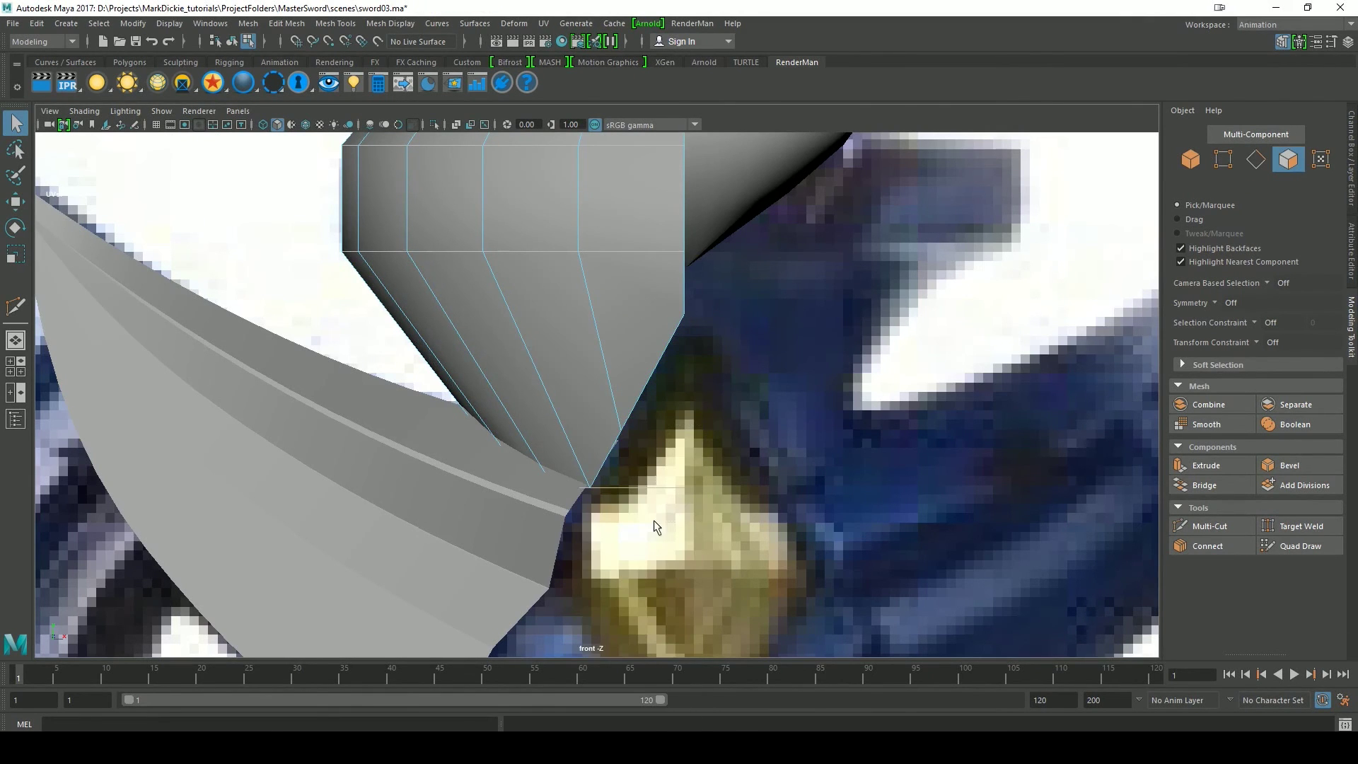
{"action": "key", "text": "space"}
{"action": "left_click_drag", "start_coordinate": [793, 487], "coordinate": [787, 448]}
{"action": "left_click_drag", "start_coordinate": [873, 536], "coordinate": [843, 538], "text": "alt"}
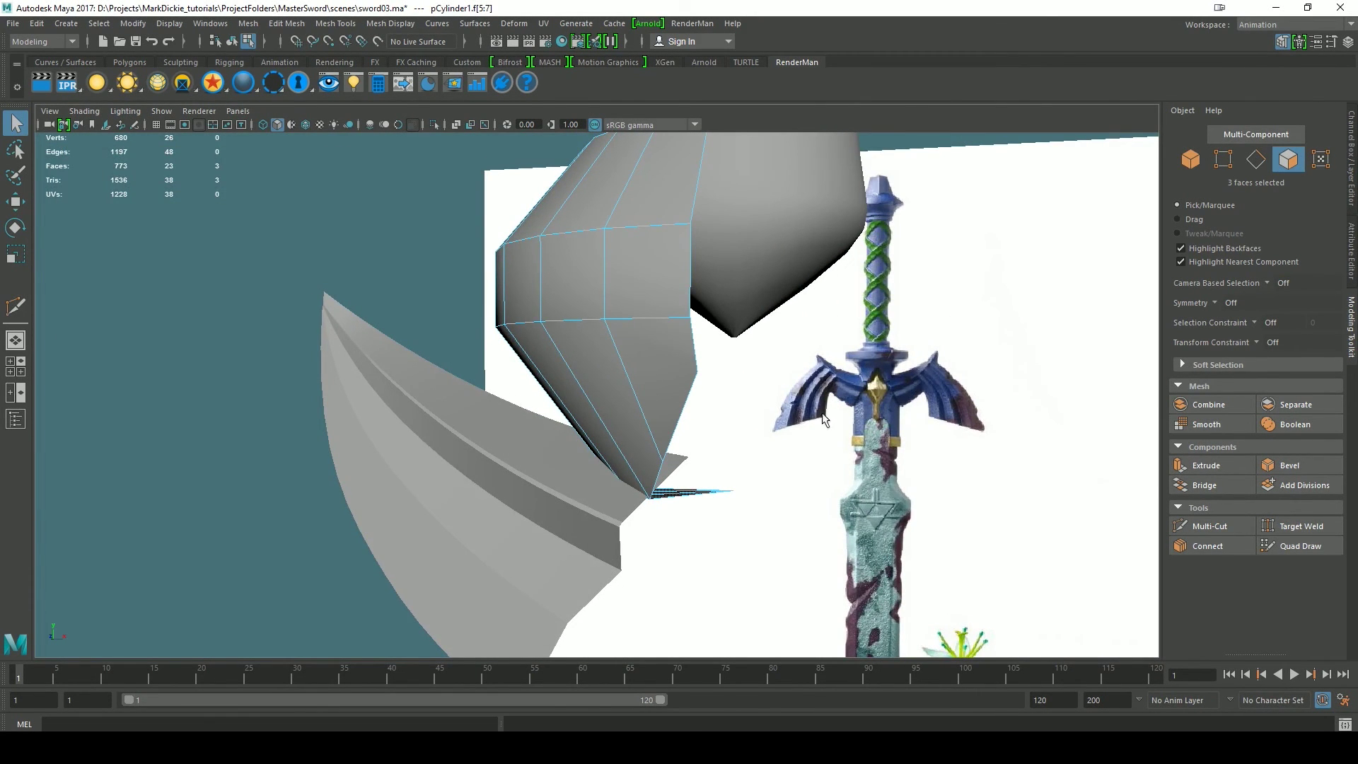
{"action": "left_click_drag", "start_coordinate": [822, 419], "coordinate": [736, 406], "text": "alt"}
{"action": "key", "text": "Delete"}
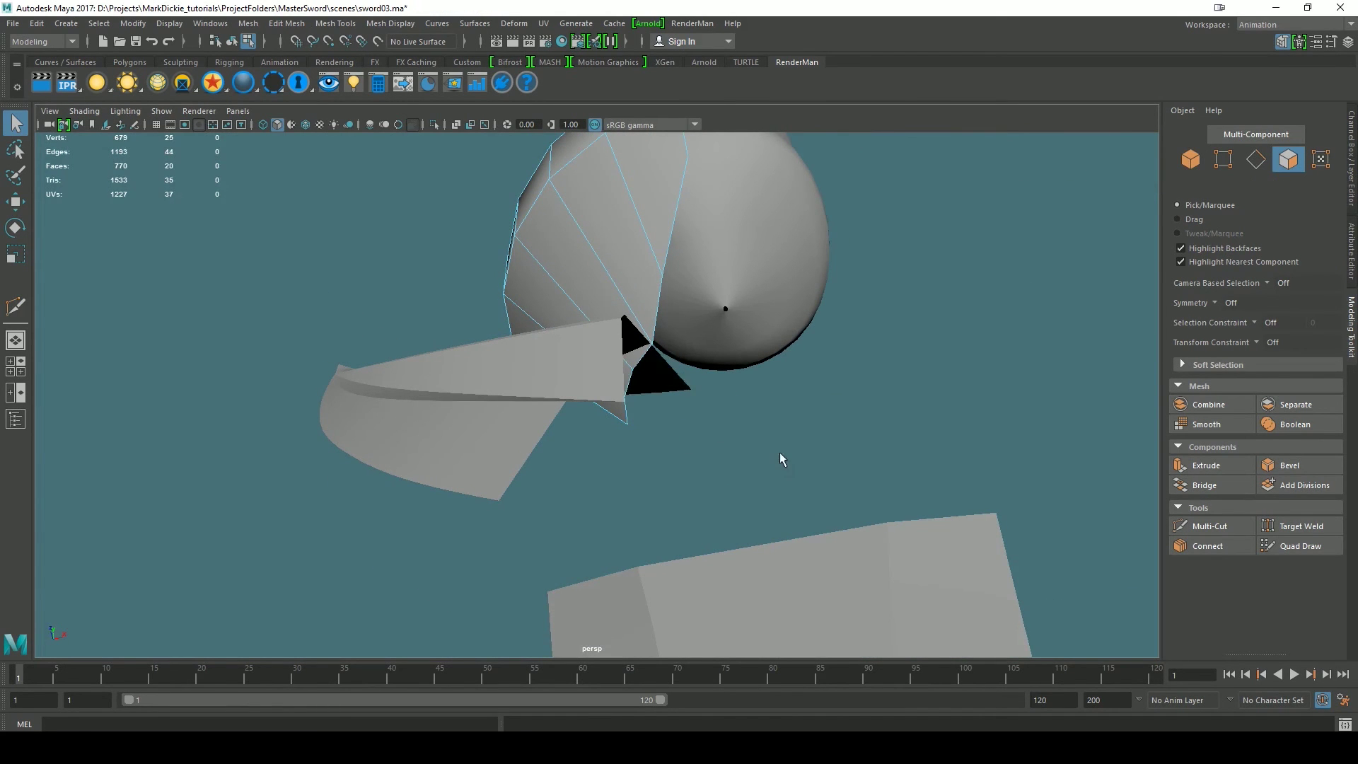
- Select the remaining half collar as a whole object and check its pivot with the Move tool
{"action": "left_click_drag", "start_coordinate": [828, 416], "coordinate": [837, 442], "text": "alt"}
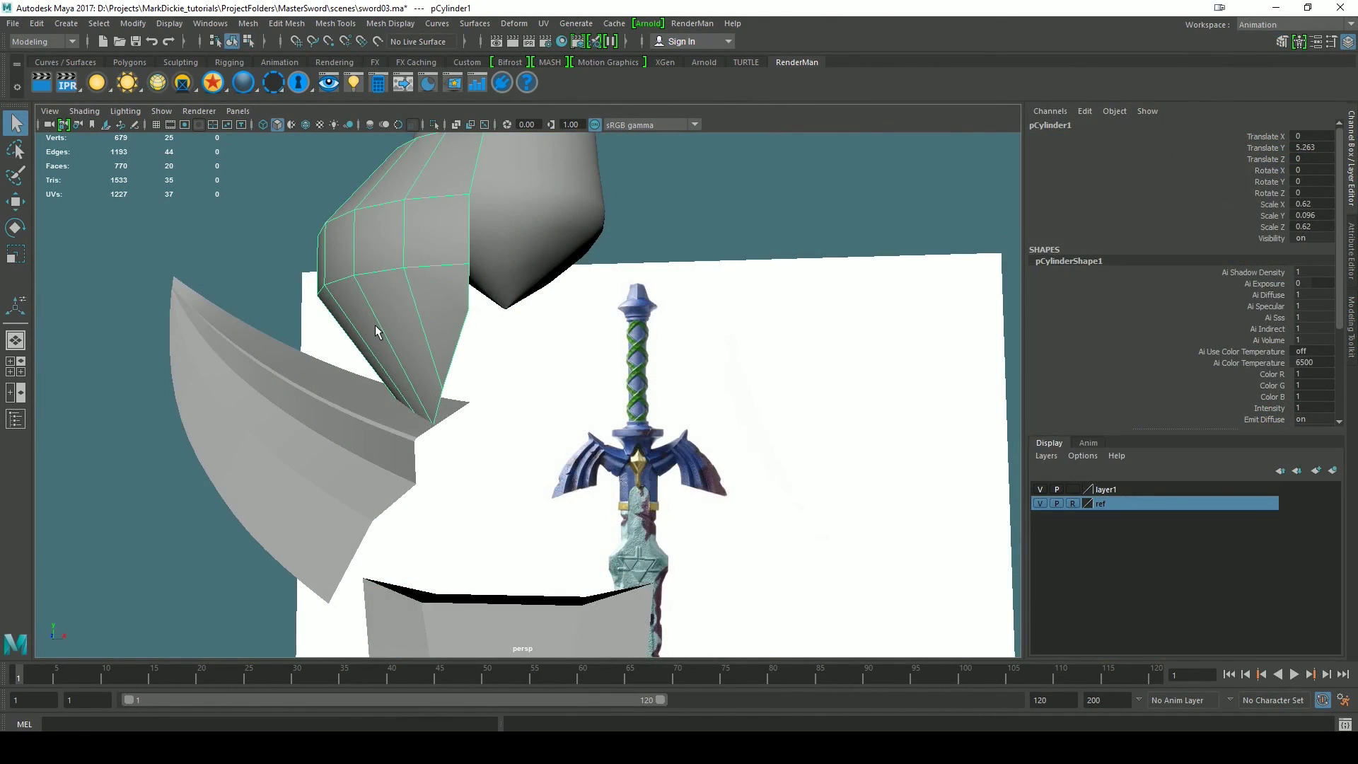
{"action": "middle_click_drag", "start_coordinate": [587, 327], "coordinate": [561, 443], "text": "alt"}
{"action": "left_click", "coordinate": [741, 181]}
{"action": "left_click_drag", "start_coordinate": [732, 417], "coordinate": [656, 429], "text": "alt"}
{"action": "left_click", "coordinate": [396, 419]}
{"action": "left_click_drag", "start_coordinate": [424, 428], "coordinate": [665, 505], "text": "alt"}
{"action": "key", "text": "w"}
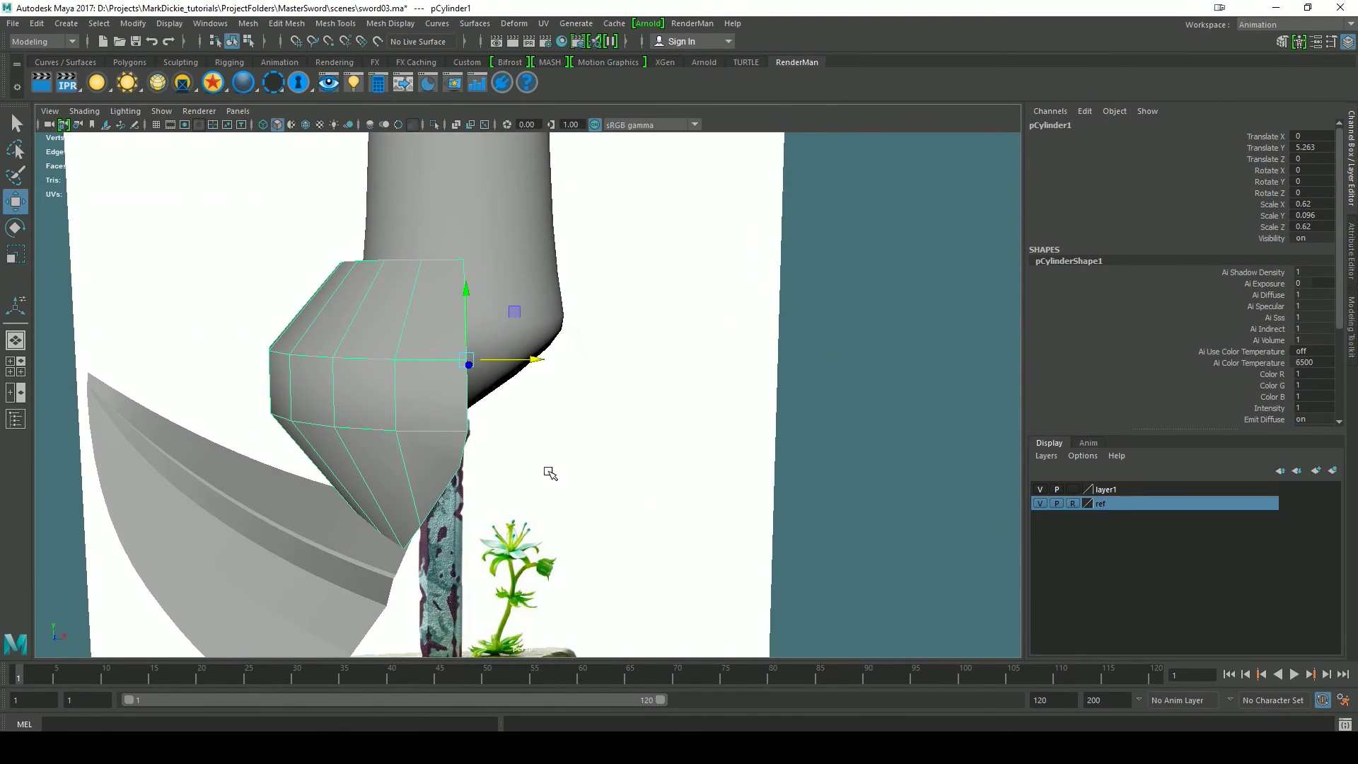
{"action": "key", "text": "d"}
{"action": "left_click_drag", "start_coordinate": [481, 385], "coordinate": [591, 429], "text": "alt"}
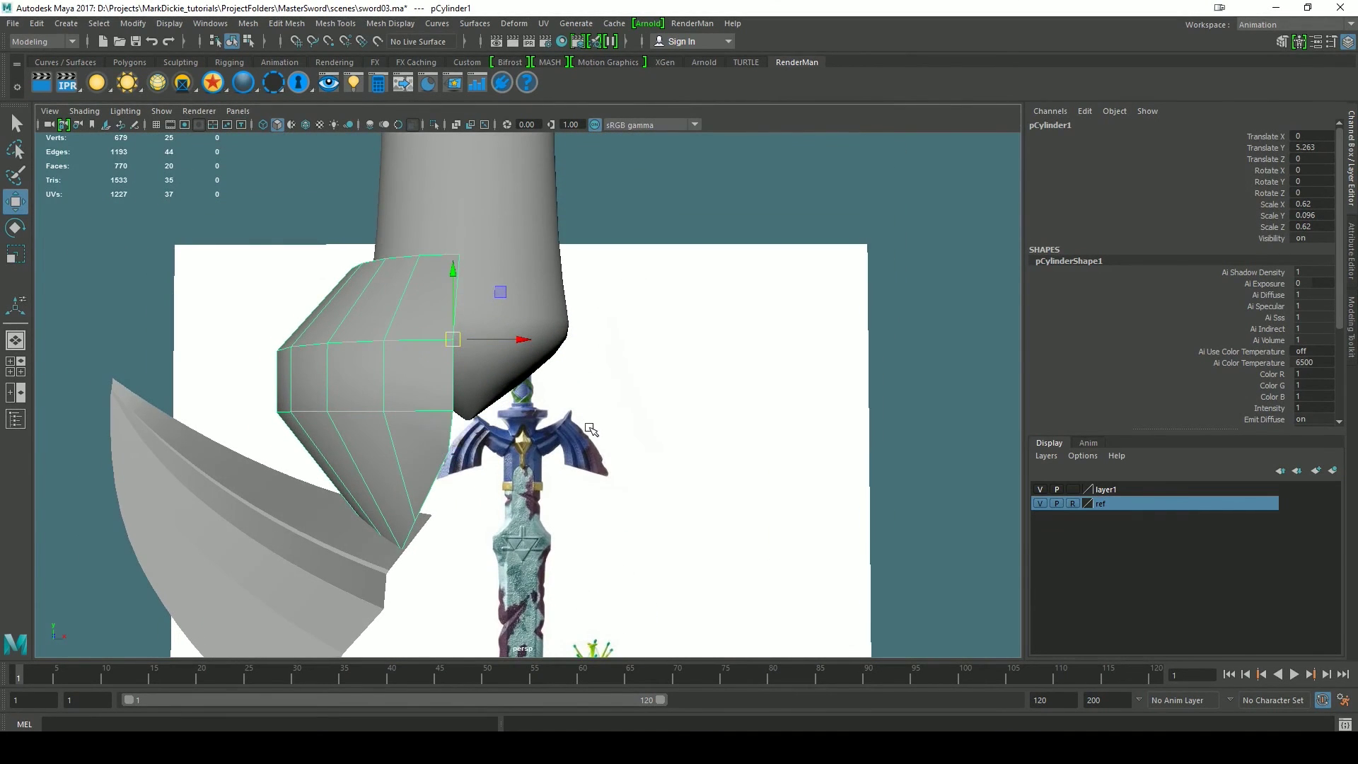
- Open the Mirror options, reset their settings, and undo a trial move of the half collar along X
{"action": "left_click", "coordinate": [249, 24]}
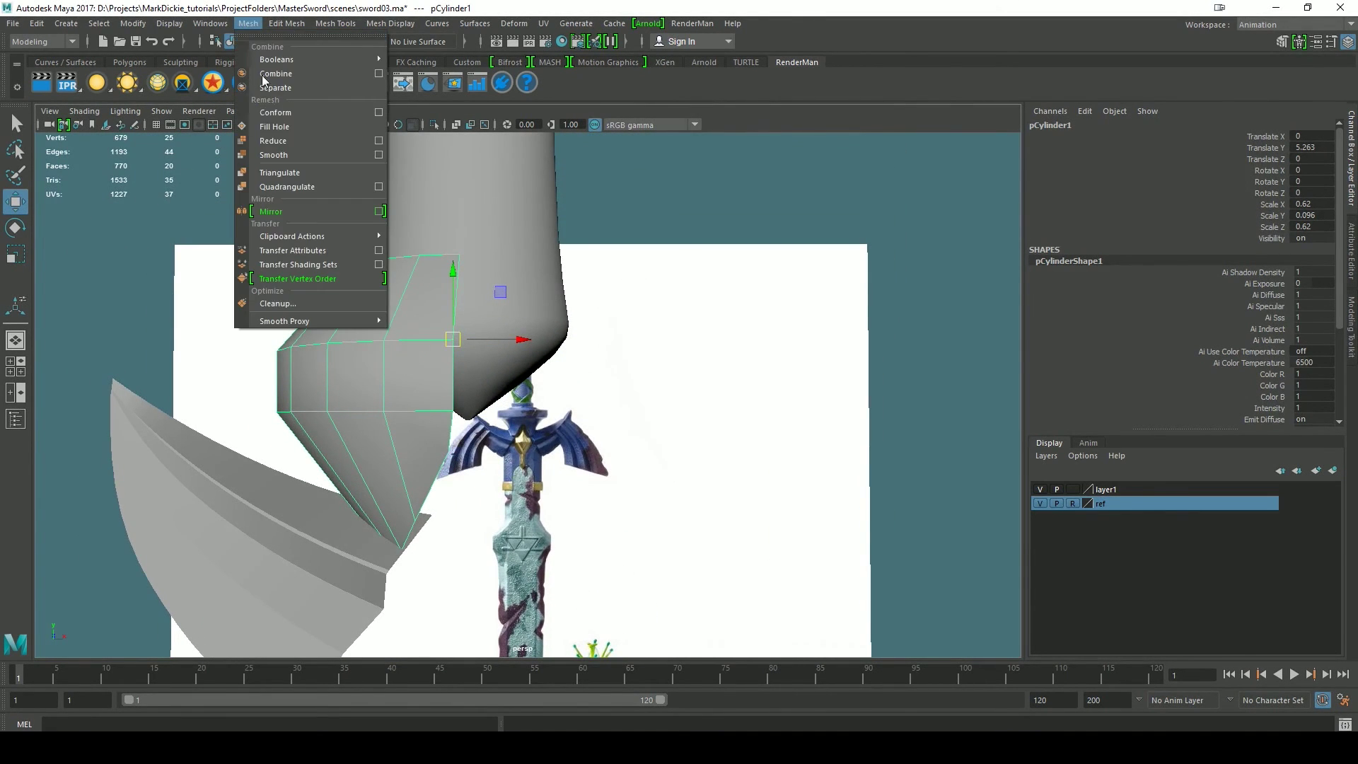
{"action": "left_click", "coordinate": [380, 212]}
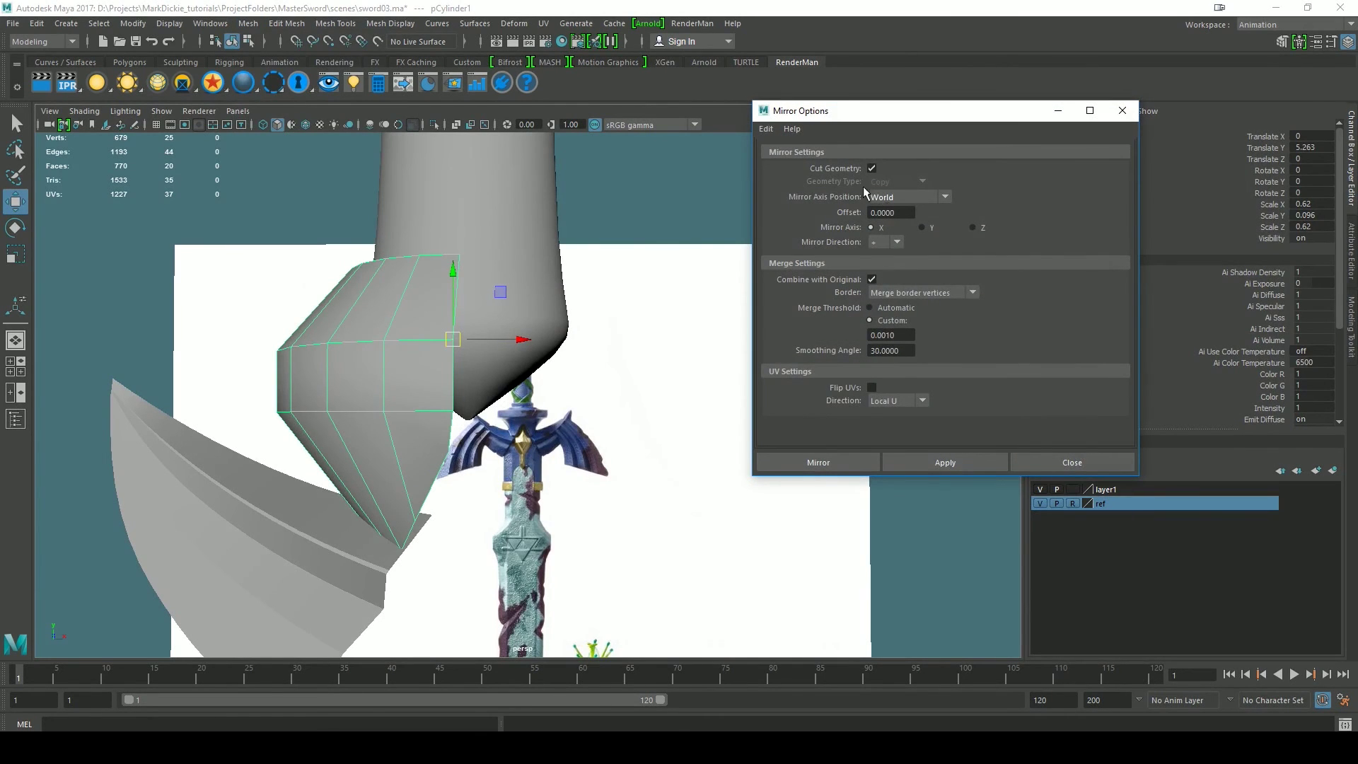
{"action": "left_click", "coordinate": [768, 130]}
{"action": "left_click", "coordinate": [796, 159]}
{"action": "left_click_drag", "start_coordinate": [544, 454], "coordinate": [491, 381], "text": "alt"}
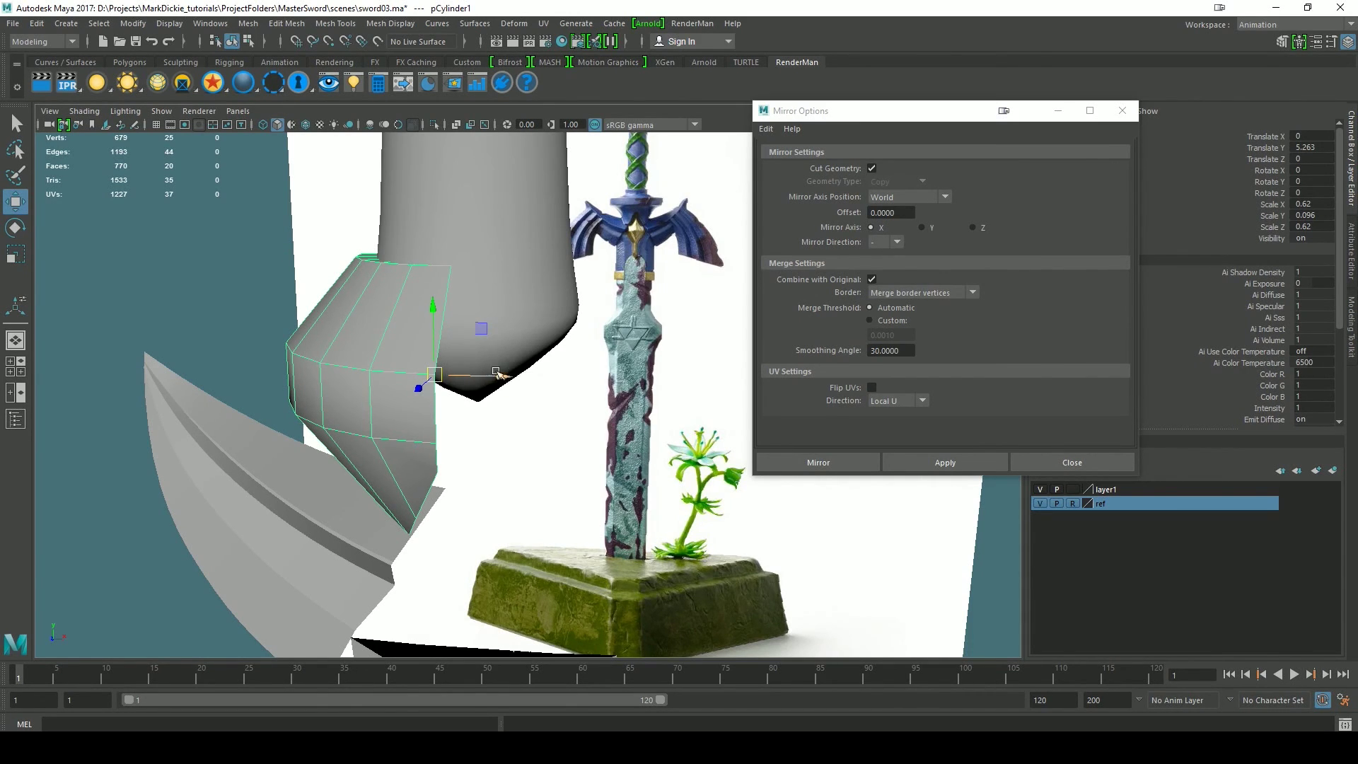
{"action": "left_click_drag", "start_coordinate": [498, 372], "coordinate": [278, 387]}
{"action": "key", "text": "ctrl+z"}
- Mirror the half collar across the world X axis in the + direction, merging border vertices with a 0.001 threshold
{"action": "left_click", "coordinate": [878, 244]}
{"action": "left_click", "coordinate": [882, 258]}
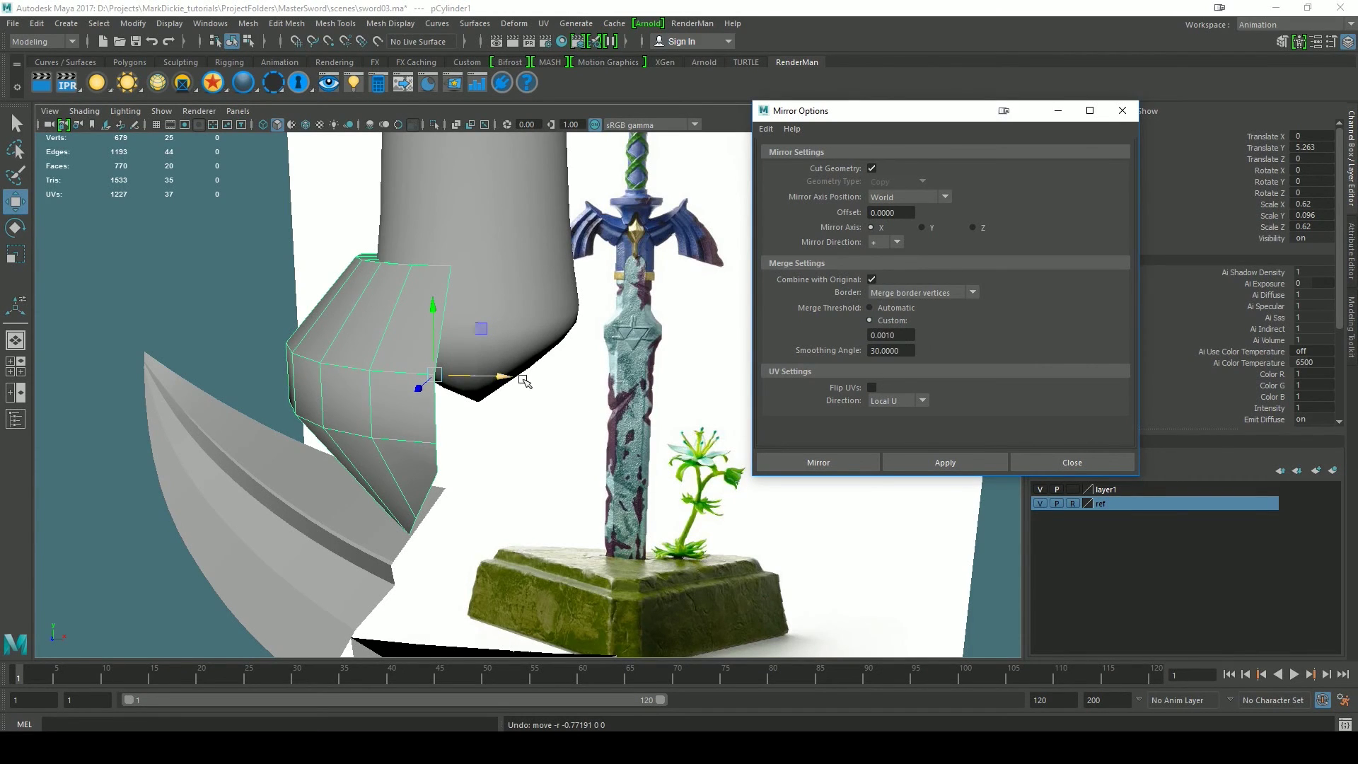
{"action": "left_click", "coordinate": [955, 463]}
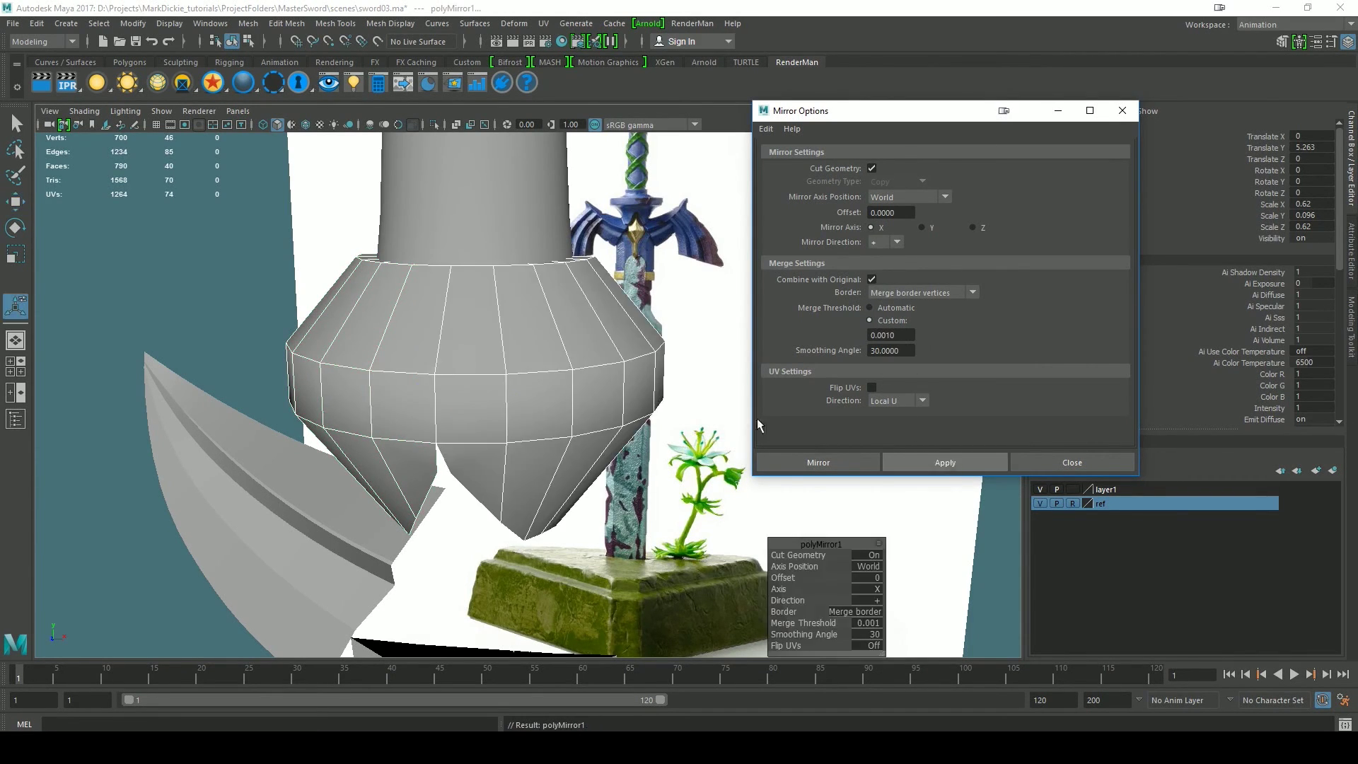
- Inspect the vertices on the mirrored collar's centre seam, return to object selection and look at the collar from below
{"action": "right_click_drag", "start_coordinate": [564, 325], "coordinate": [495, 326]}
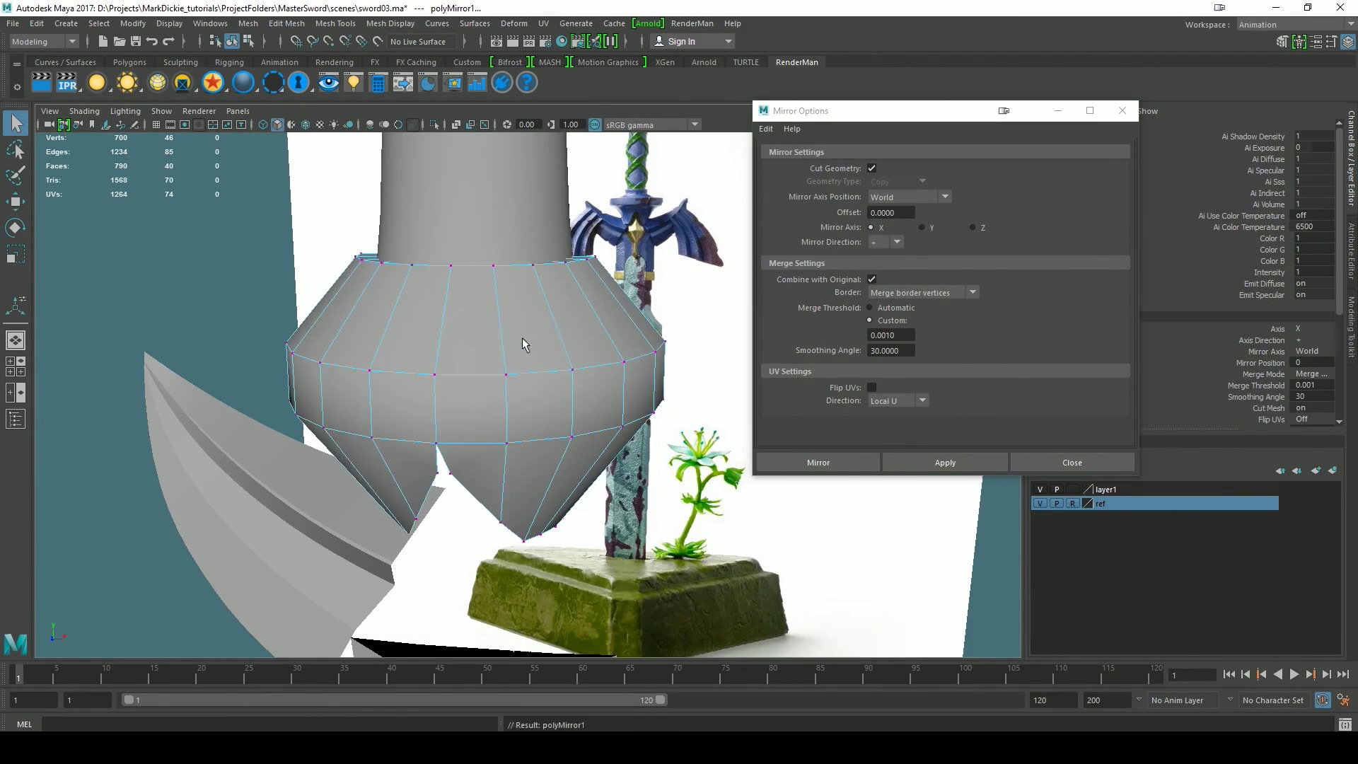
{"action": "left_click_drag", "start_coordinate": [529, 355], "coordinate": [557, 319], "text": "alt"}
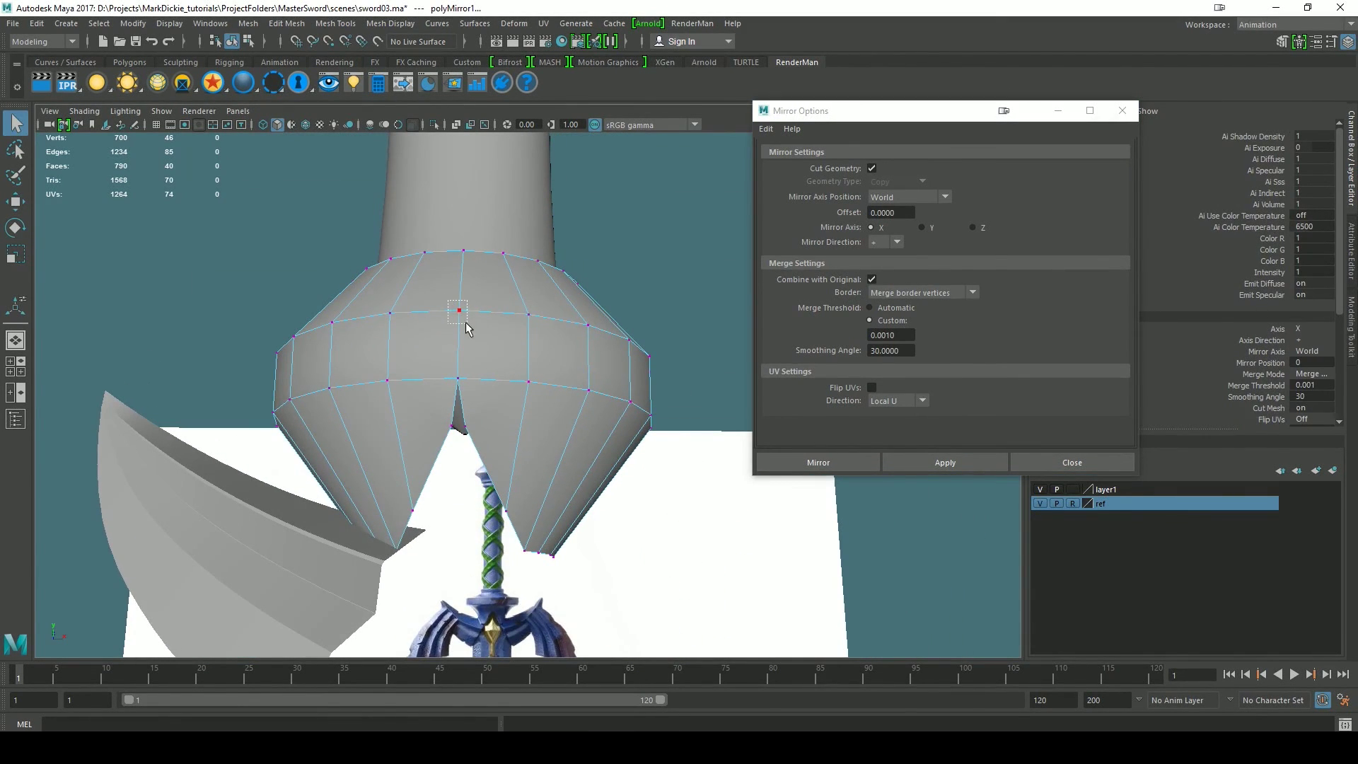
{"action": "left_click", "coordinate": [461, 316]}
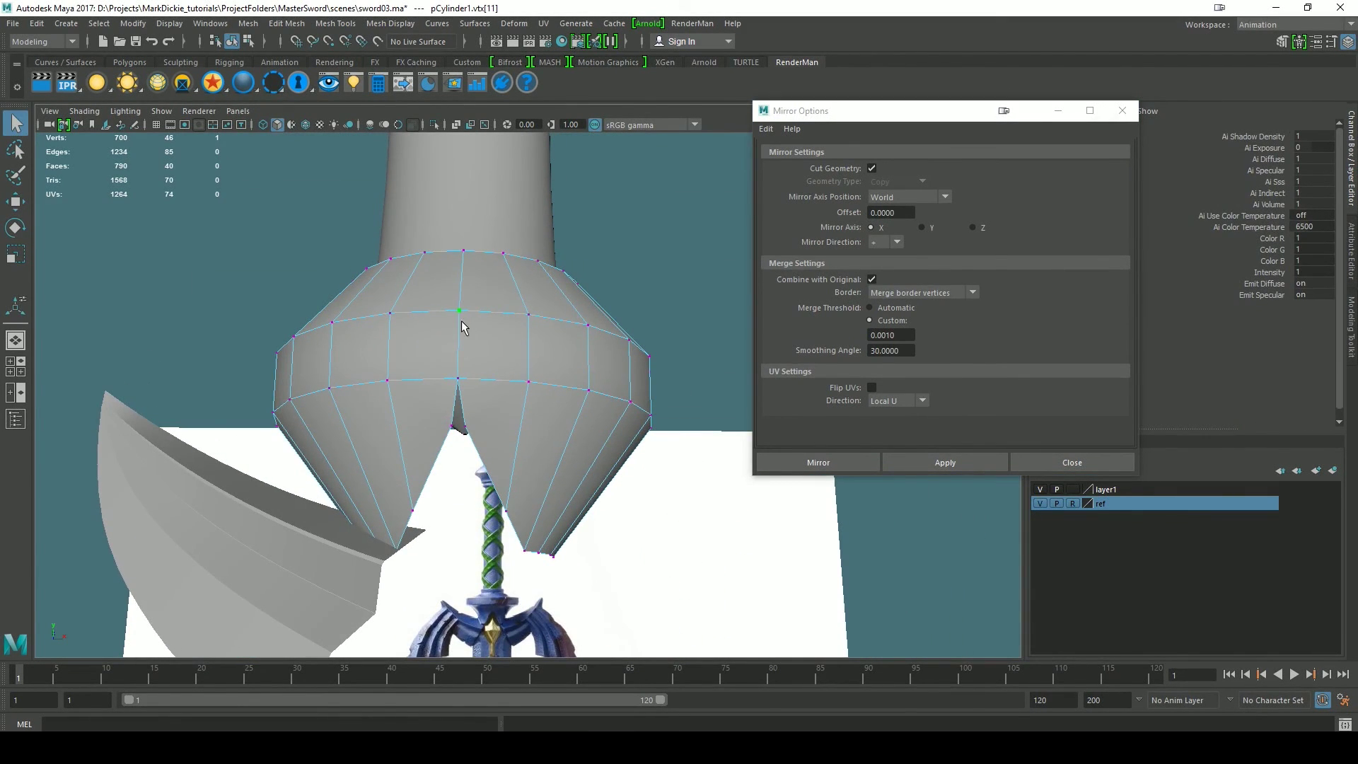
{"action": "left_click", "coordinate": [382, 308]}
{"action": "left_click_drag", "start_coordinate": [496, 346], "coordinate": [502, 364], "text": "alt"}
{"action": "right_click_drag", "start_coordinate": [494, 312], "coordinate": [543, 289]}
{"action": "left_click_drag", "start_coordinate": [609, 418], "coordinate": [697, 395], "text": "alt"}
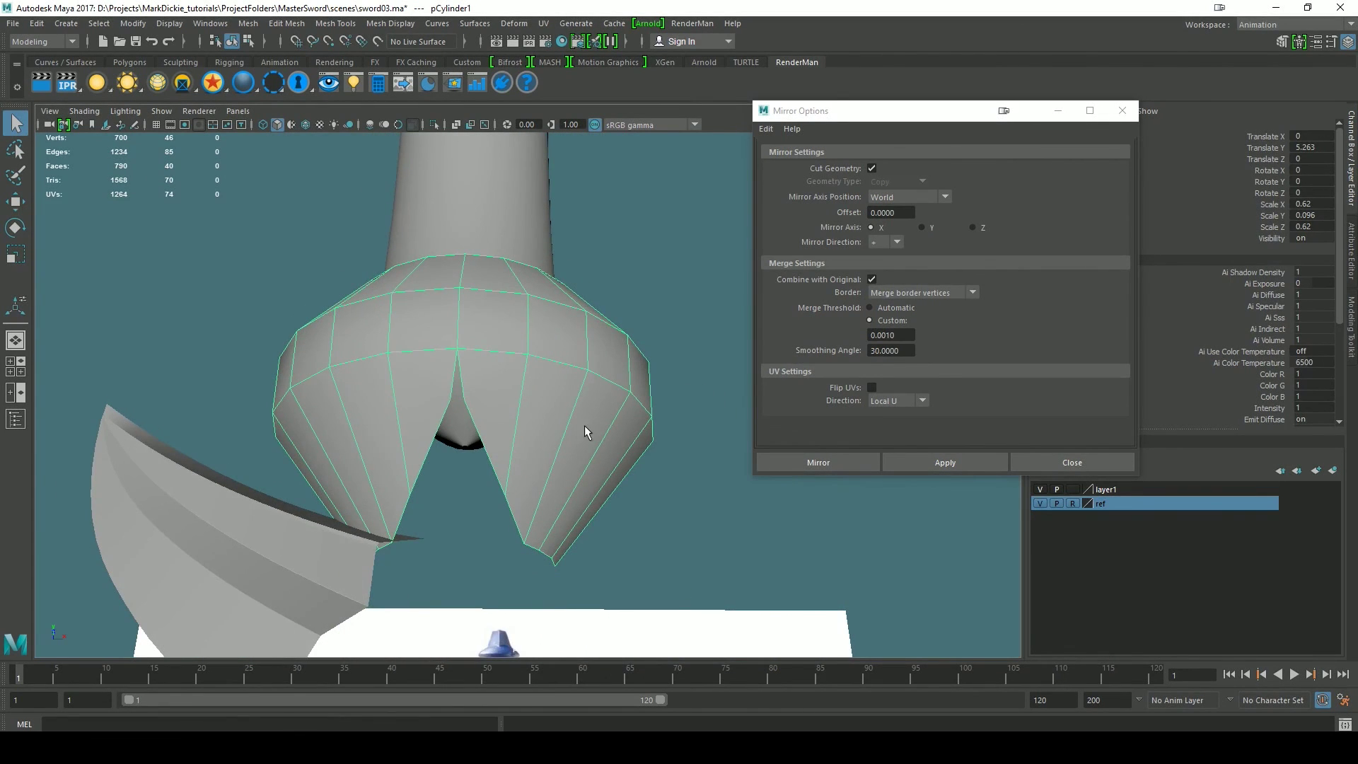
{"action": "left_click_drag", "start_coordinate": [587, 427], "coordinate": [540, 396], "text": "alt"}
{"action": "scroll", "coordinate": [548, 424], "scroll_direction": "up", "scroll_amount": 6}
{"action": "scroll", "coordinate": [550, 430], "scroll_direction": "down", "scroll_amount": 6}
- Close the Mirror options and set the collar to edge selection at the notch above the gem in the front view
{"action": "key", "text": "space"}
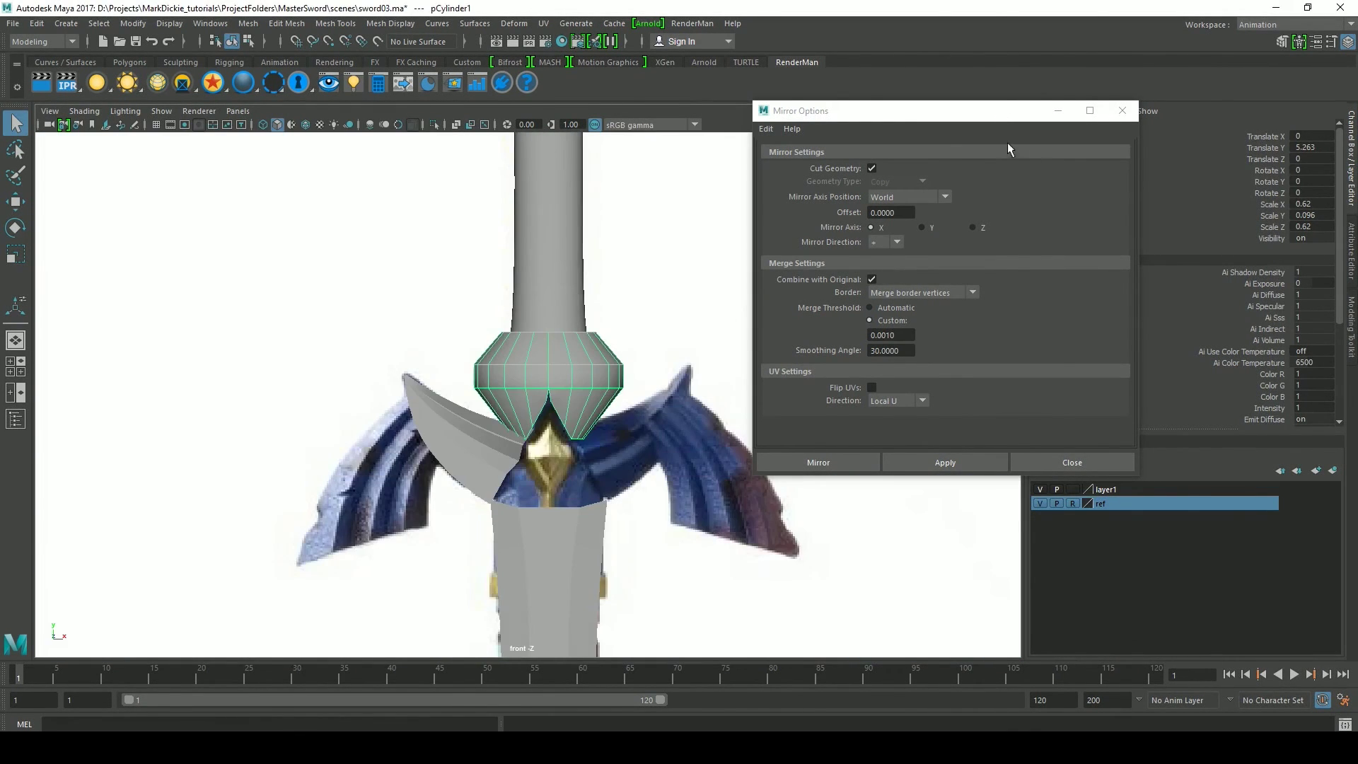
{"action": "left_click", "coordinate": [1121, 111]}
{"action": "scroll", "coordinate": [735, 452], "scroll_direction": "up", "scroll_amount": 8}
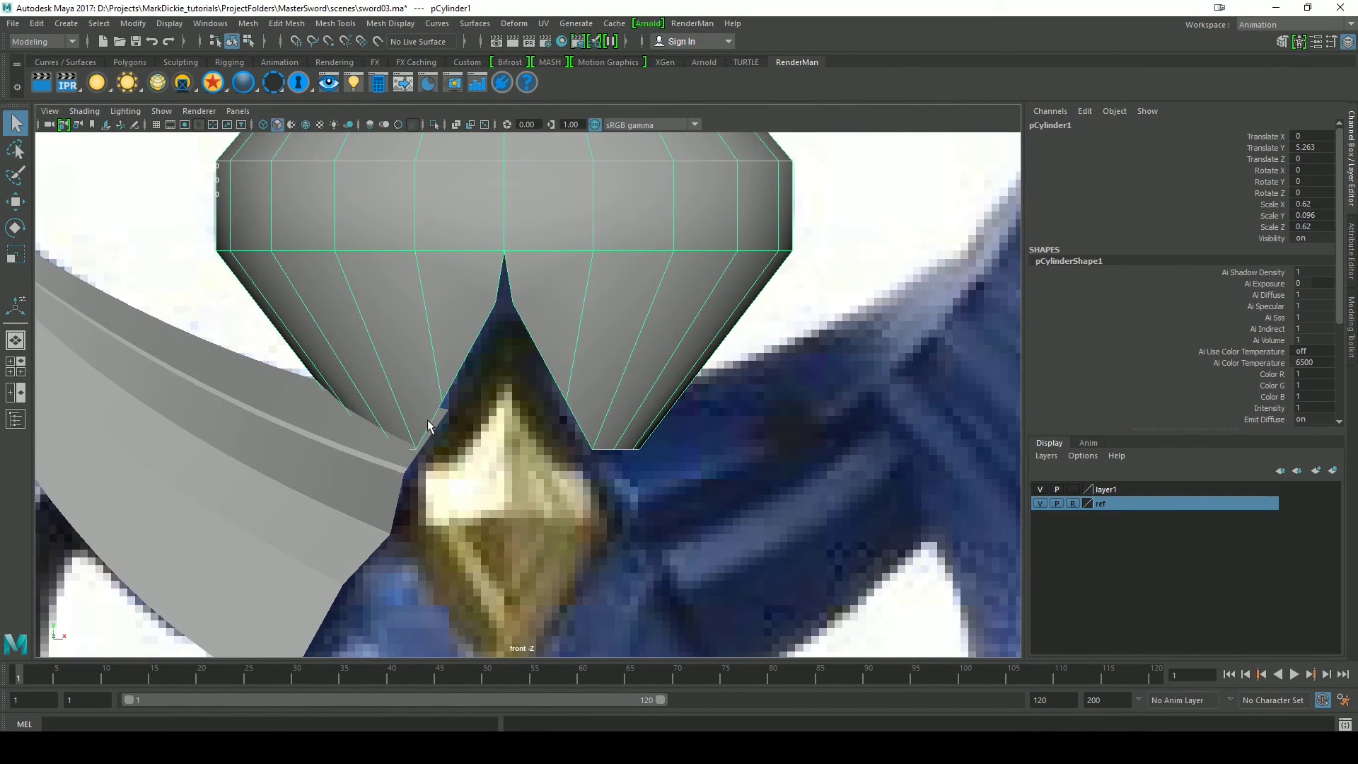
{"action": "right_click", "coordinate": [535, 277]}
{"action": "right_click_drag", "start_coordinate": [550, 296], "coordinate": [556, 231]}
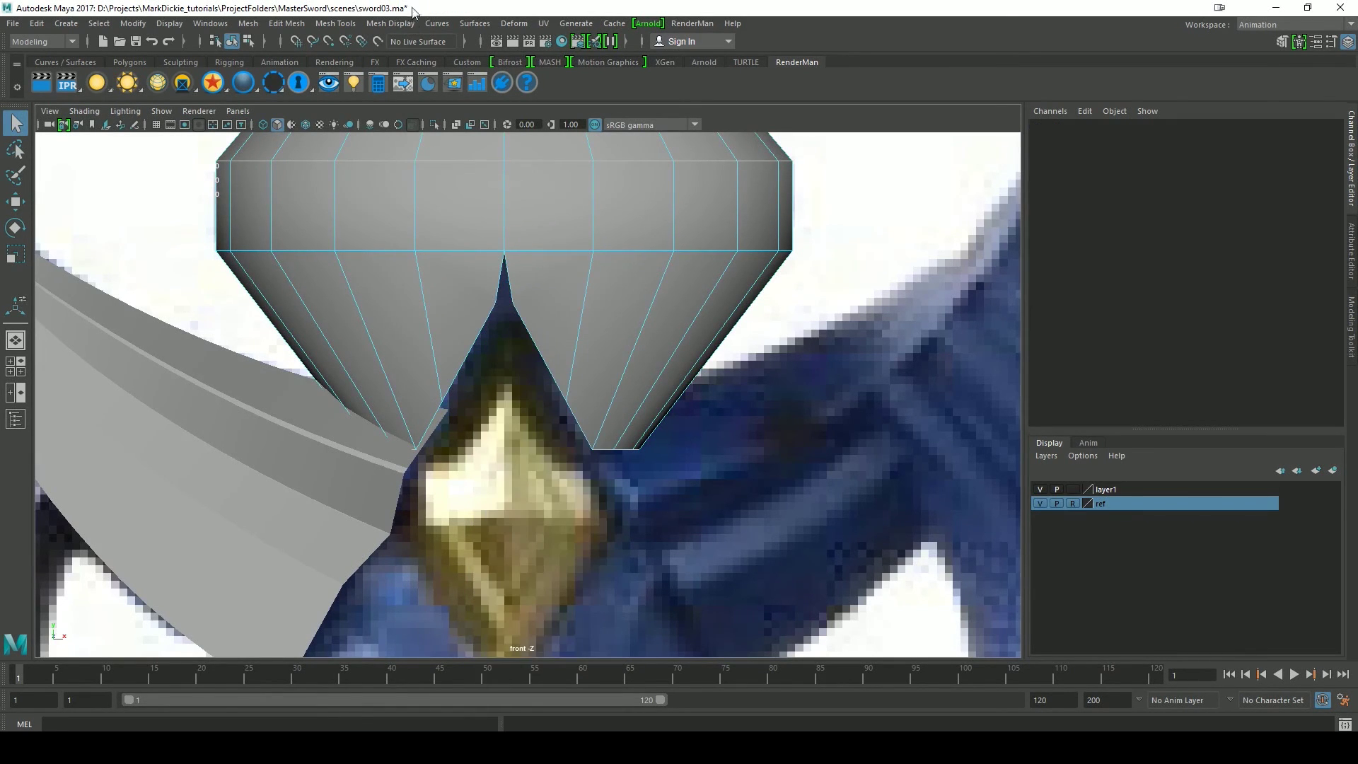
- Fill the narrow triangular gap at the notch's peak with Append to Polygon, joining its two facing border edges
{"action": "left_click", "coordinate": [328, 25]}
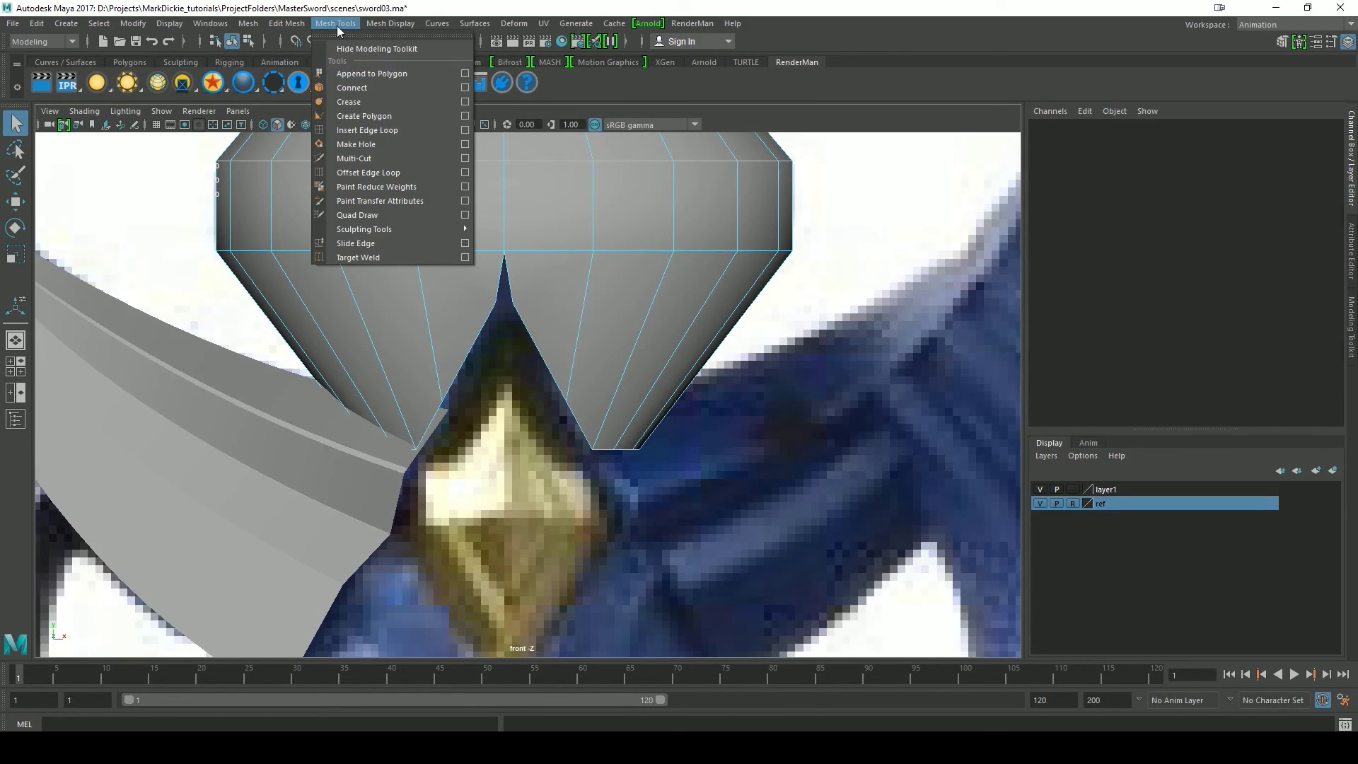
{"action": "left_click", "coordinate": [355, 75]}
{"action": "scroll", "coordinate": [464, 174], "scroll_direction": "up", "scroll_amount": 5}
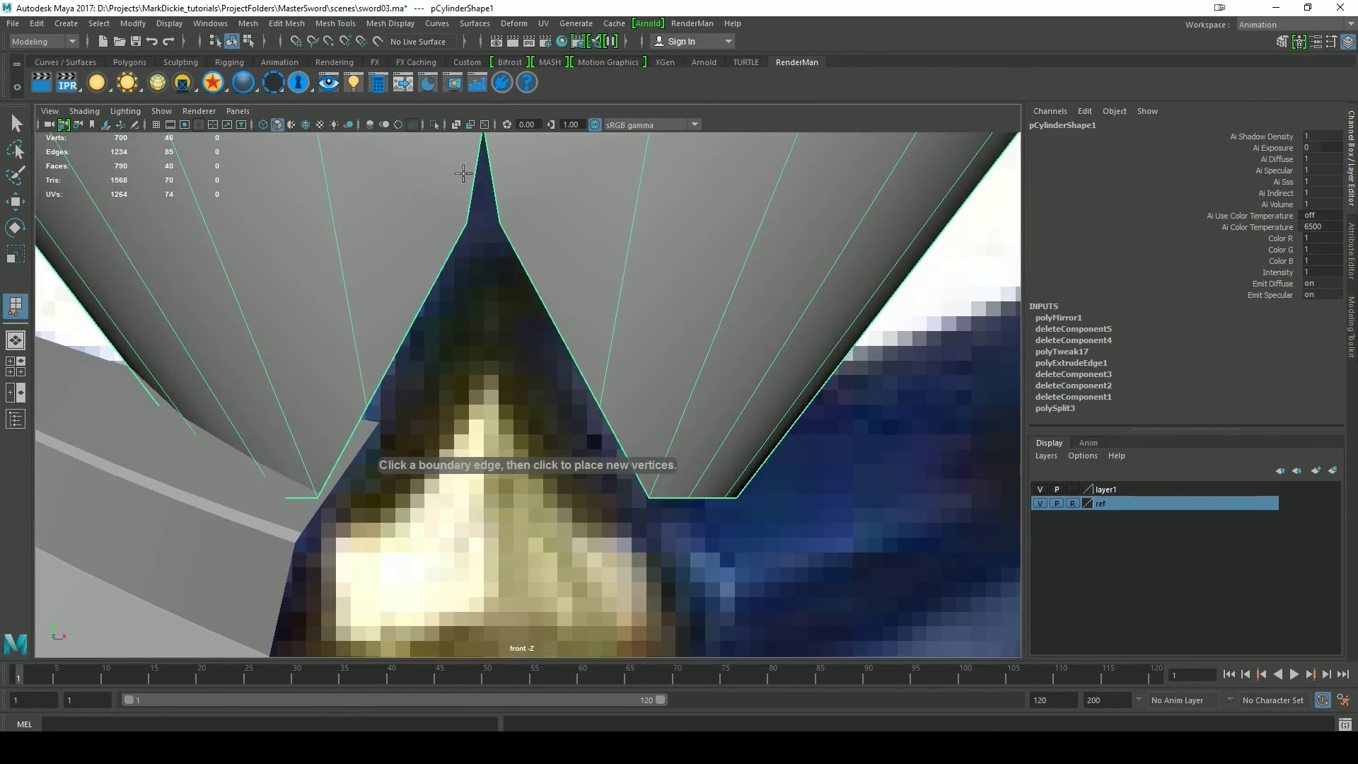
{"action": "left_click", "coordinate": [471, 185]}
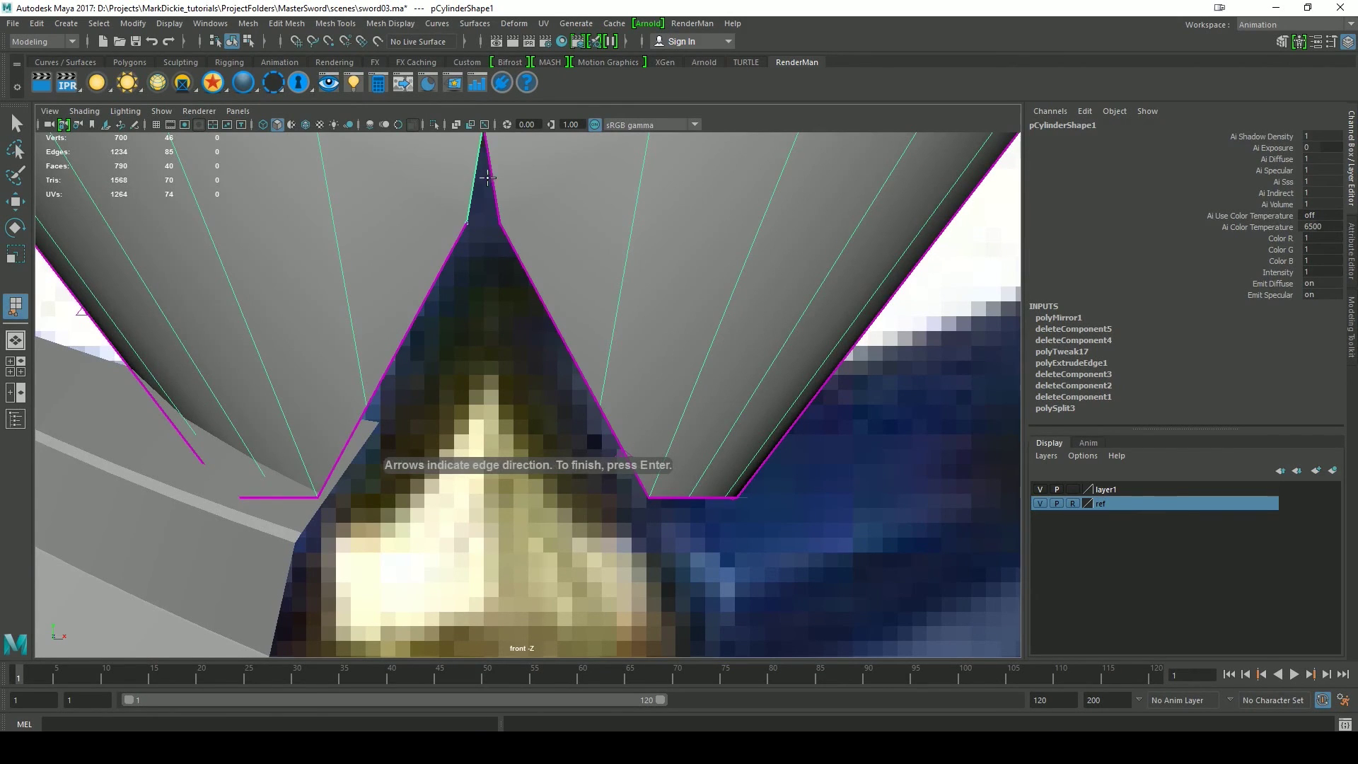
{"action": "left_click", "coordinate": [495, 176]}
{"action": "key", "text": "Return"}
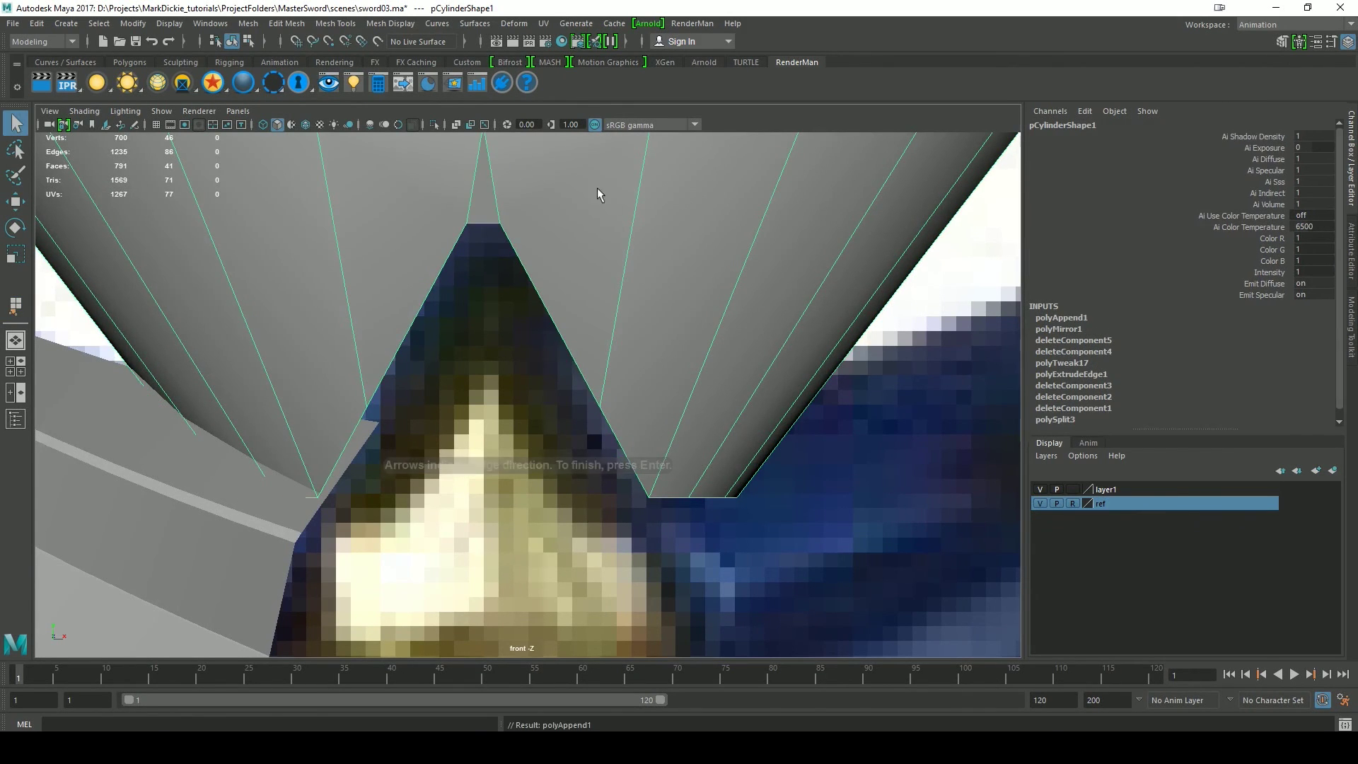
{"action": "middle_click_drag", "start_coordinate": [568, 295], "coordinate": [570, 376], "text": "alt"}
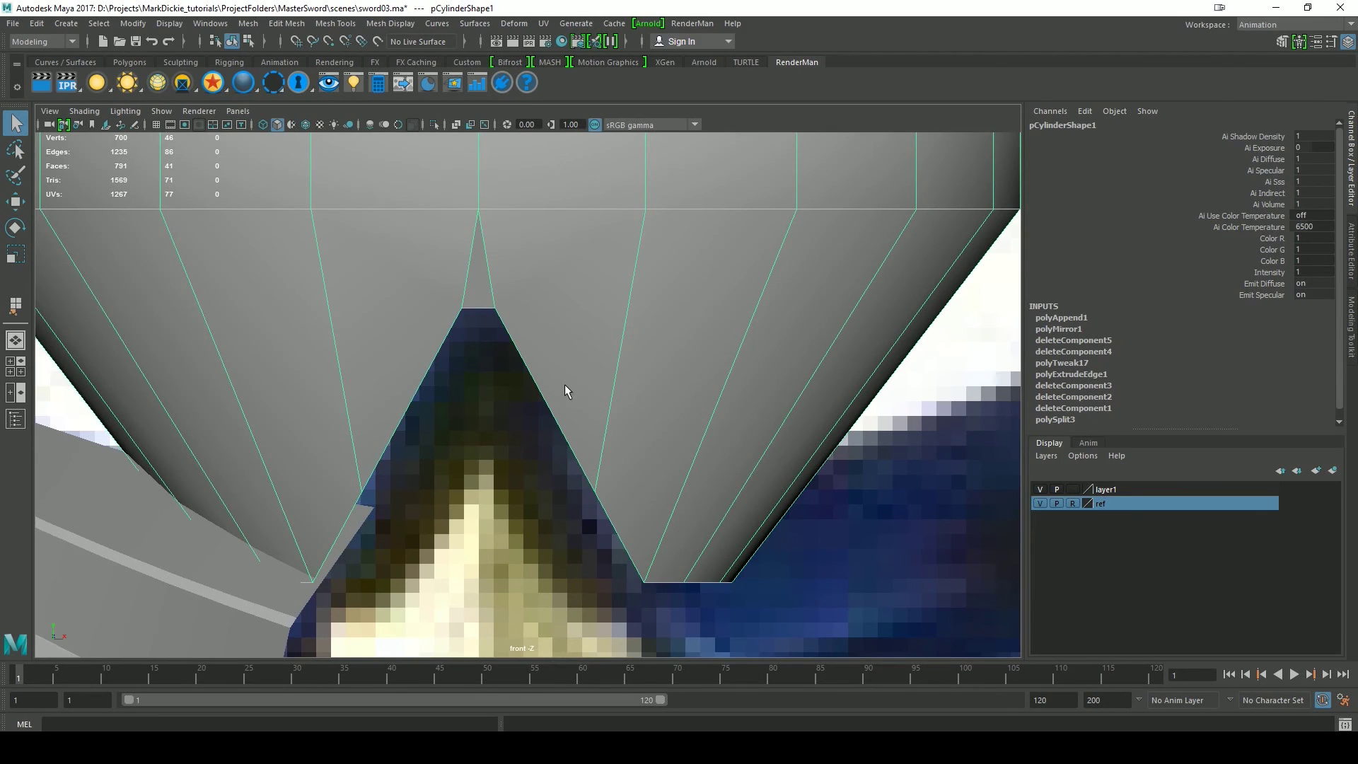
- Select only the five border edges lining the notch in the perspective view, deselecting the rest of the collar's border loop
{"action": "key", "text": "space"}
{"action": "left_click_drag", "start_coordinate": [679, 423], "coordinate": [678, 358]}
{"action": "left_click_drag", "start_coordinate": [747, 477], "coordinate": [673, 429], "text": "alt"}
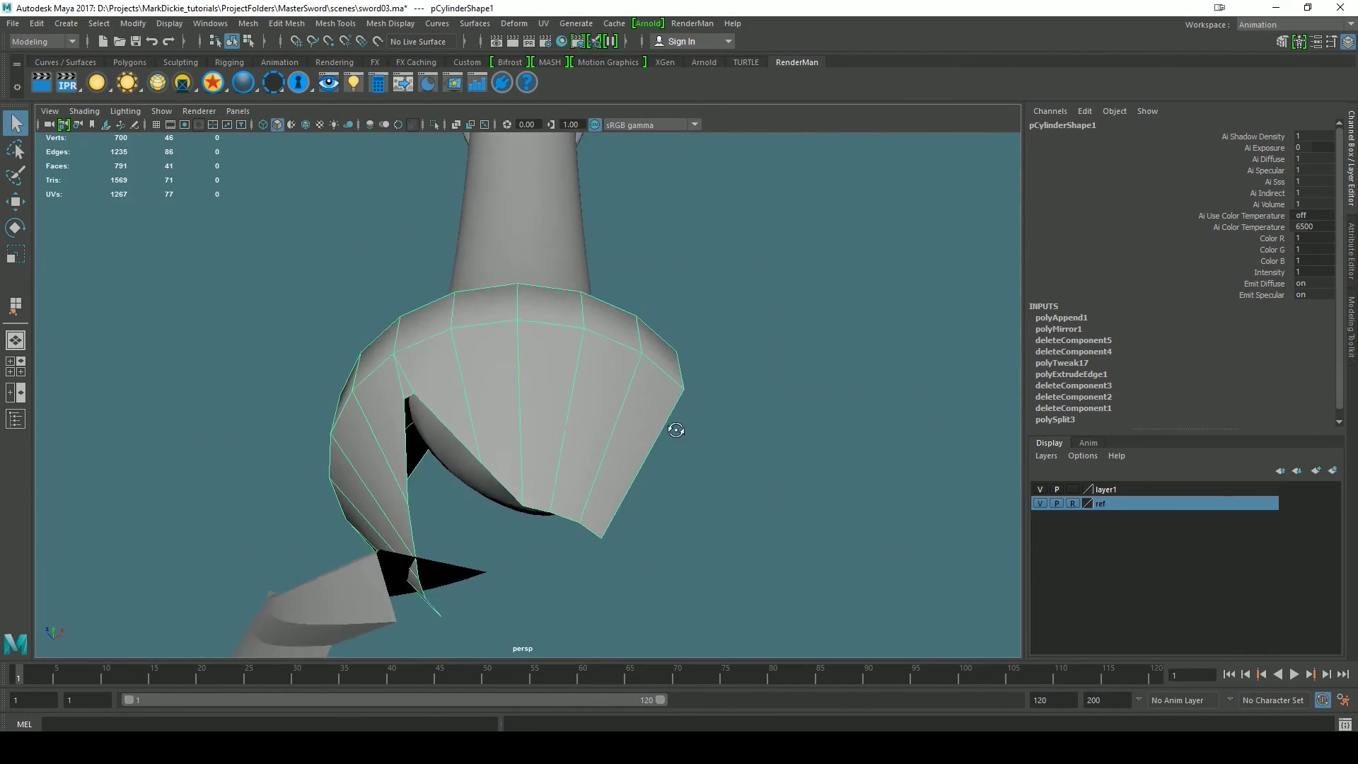
{"action": "right_click_drag", "start_coordinate": [460, 340], "coordinate": [460, 301]}
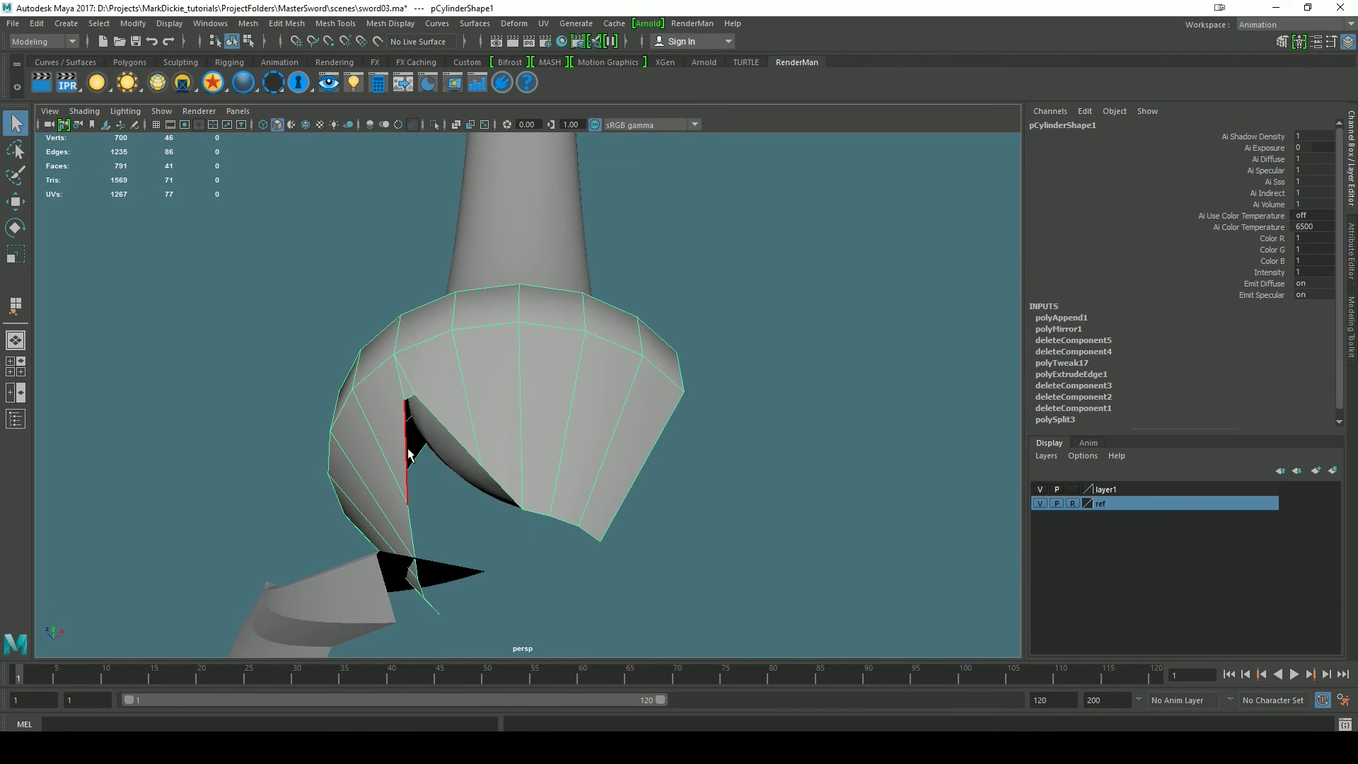
{"action": "double_click", "coordinate": [408, 450]}
{"action": "left_click_drag", "start_coordinate": [751, 567], "coordinate": [668, 432], "text": "alt"}
{"action": "left_click_drag", "start_coordinate": [736, 311], "coordinate": [582, 514], "text": "ctrl"}
{"action": "left_click_drag", "start_coordinate": [730, 545], "coordinate": [721, 477], "text": "alt"}
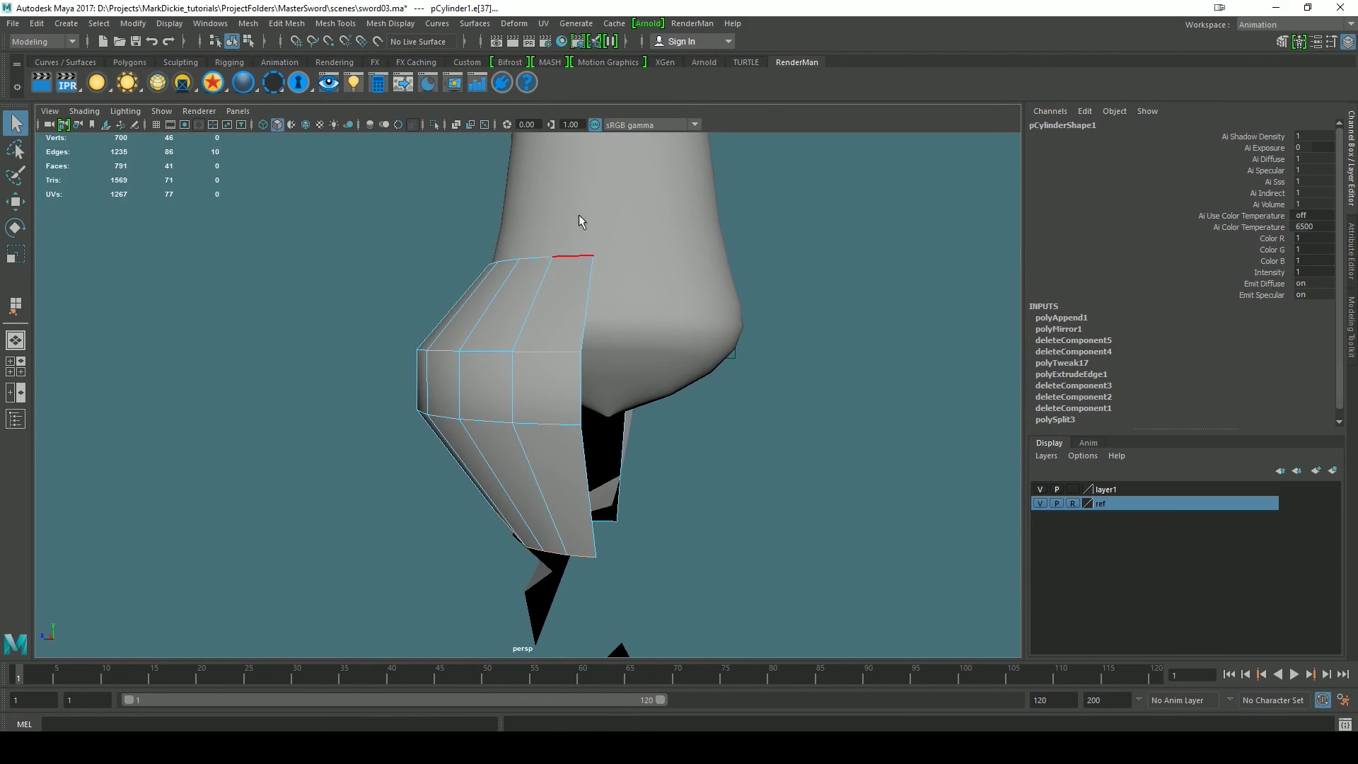
{"action": "left_click_drag", "start_coordinate": [579, 214], "coordinate": [611, 536], "text": "alt"}
{"action": "left_click_drag", "start_coordinate": [464, 572], "coordinate": [253, 440], "text": "ctrl"}
{"action": "left_click_drag", "start_coordinate": [758, 510], "coordinate": [744, 577], "text": "alt"}
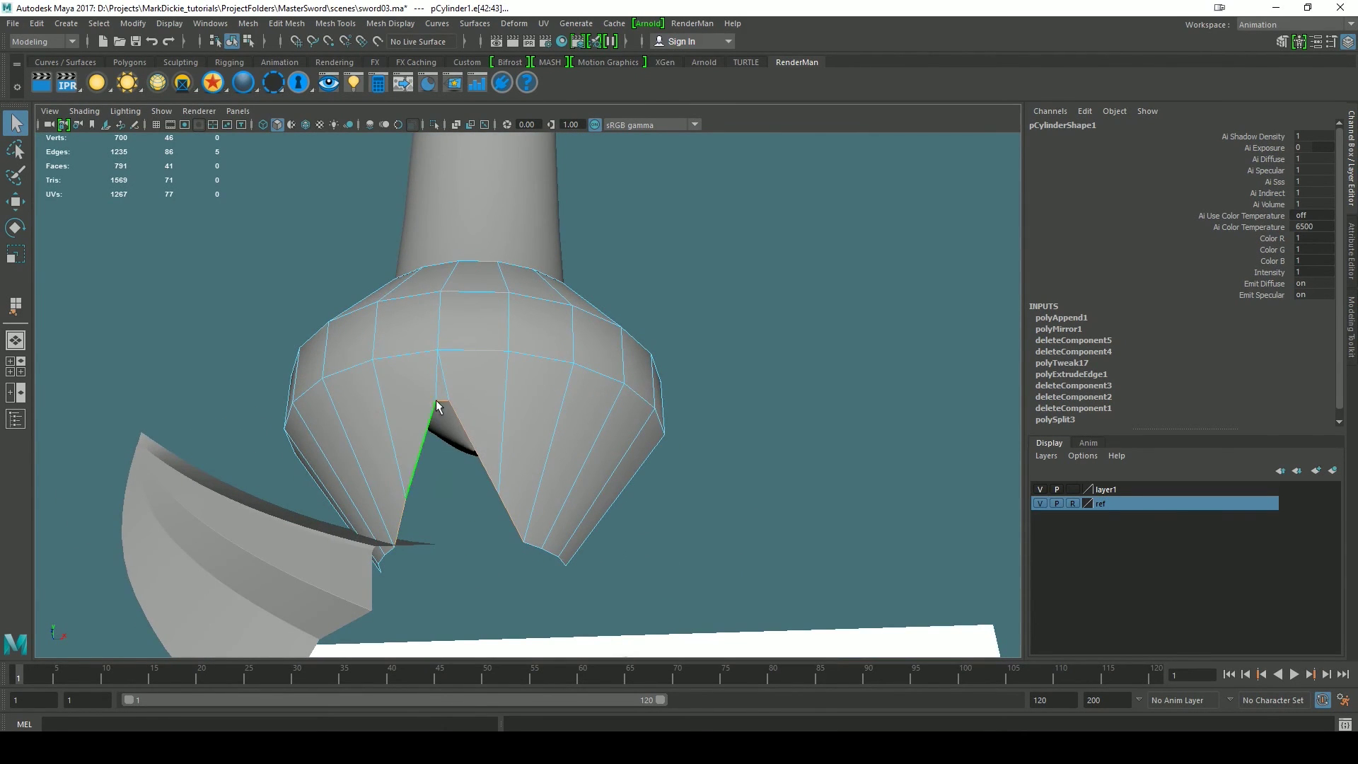
- Examine the selected notch edges close up in the perspective view and against the reference in the front view
{"action": "scroll", "coordinate": [506, 546], "scroll_direction": "up", "scroll_amount": 3}
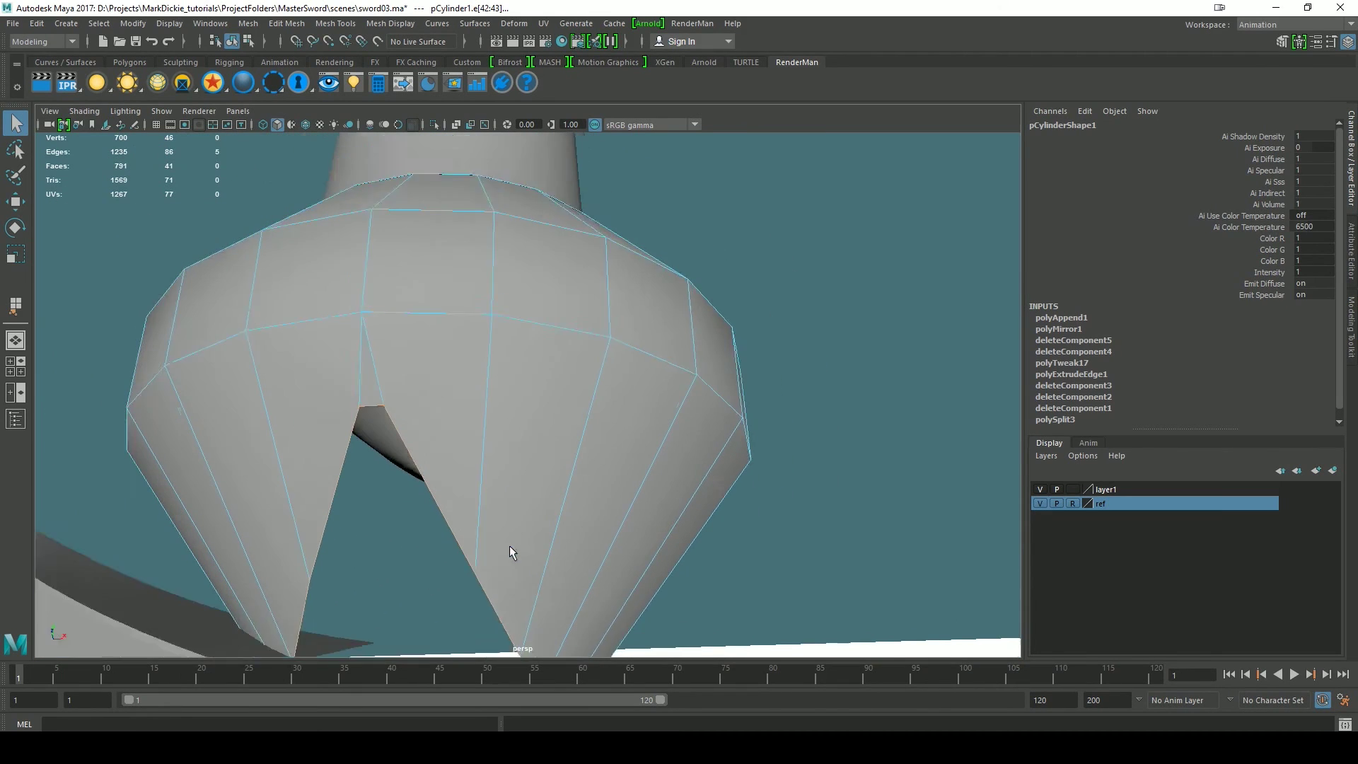
{"action": "scroll", "coordinate": [509, 546], "scroll_direction": "down", "scroll_amount": 1}
{"action": "key", "text": "w"}
{"action": "left_click_drag", "start_coordinate": [662, 504], "coordinate": [741, 407], "text": "alt"}
{"action": "key", "text": "space"}
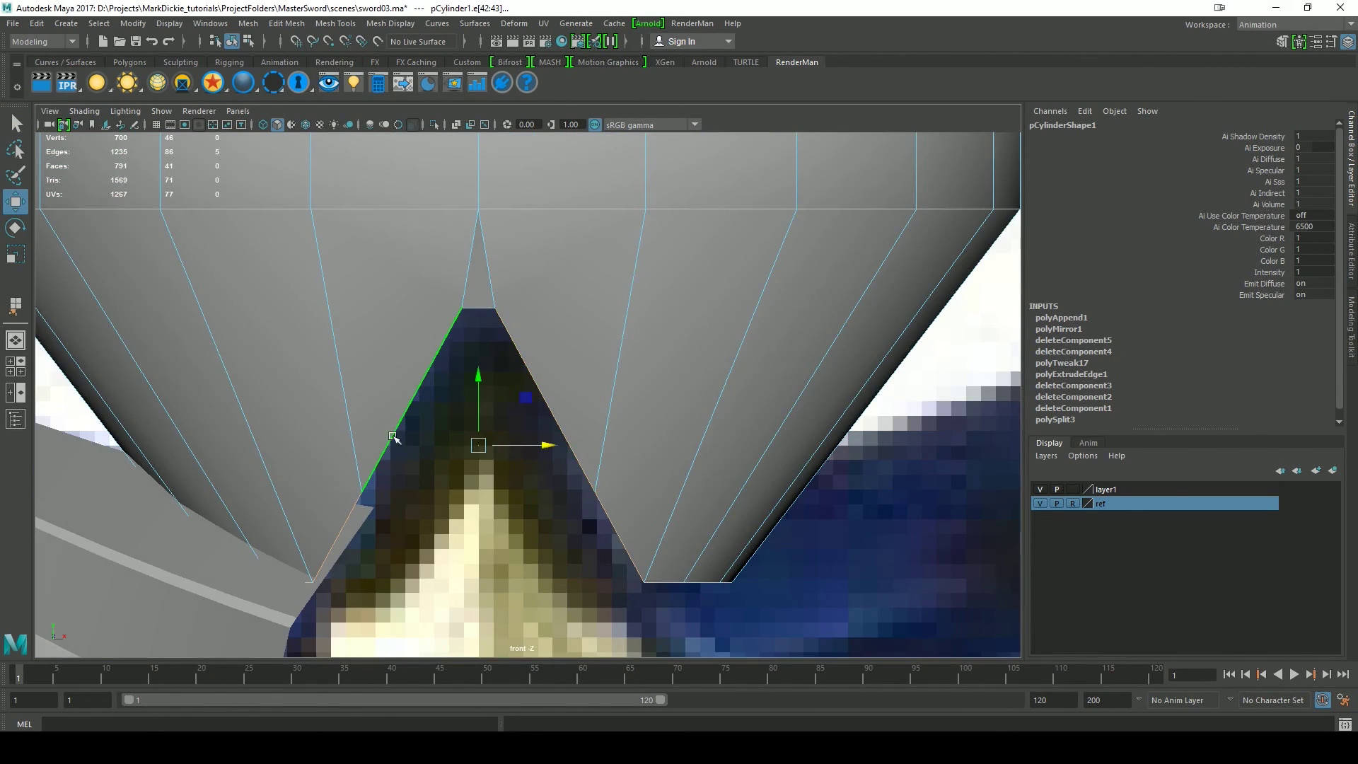
{"action": "key", "text": "space"}
{"action": "left_click_drag", "start_coordinate": [726, 336], "coordinate": [731, 295]}
{"action": "left_click_drag", "start_coordinate": [681, 453], "coordinate": [424, 379], "text": "alt"}
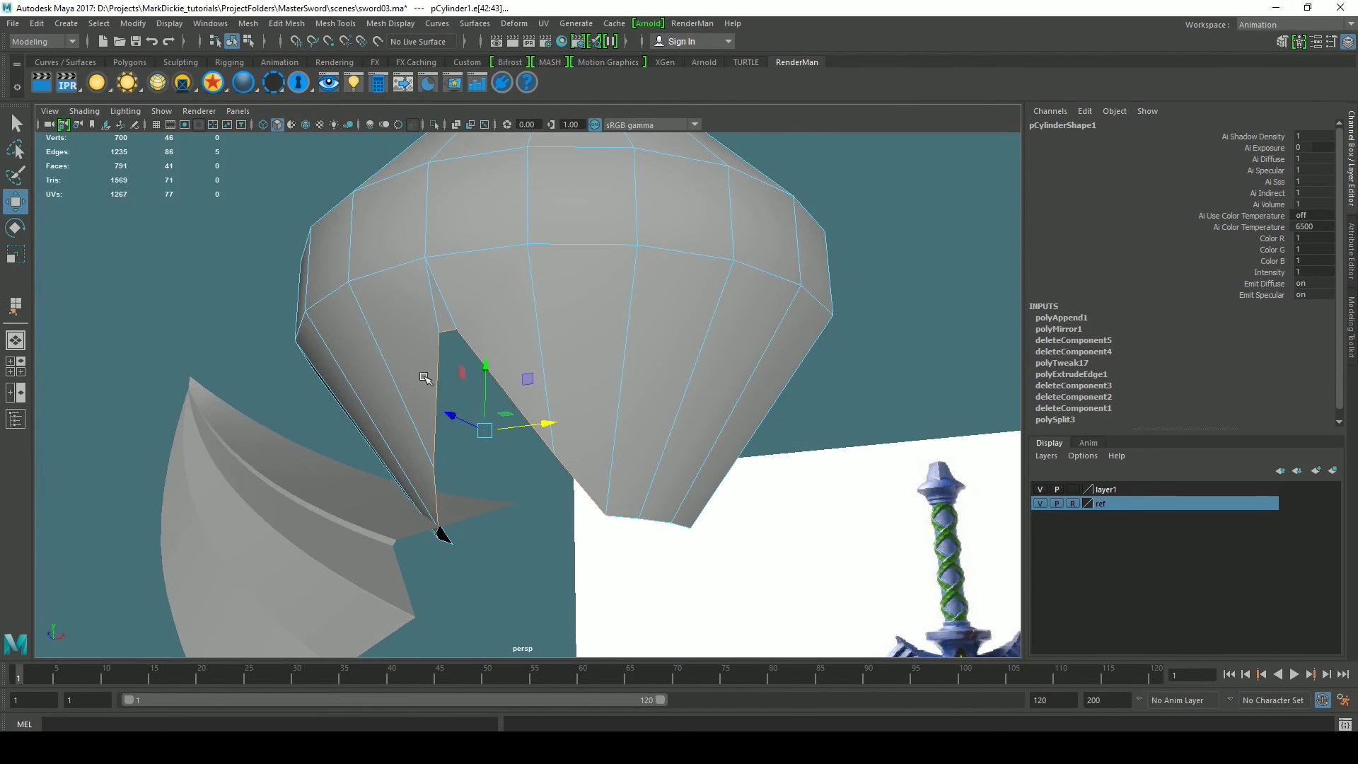
{"action": "left_click_drag", "start_coordinate": [629, 530], "coordinate": [675, 531], "text": "alt"}
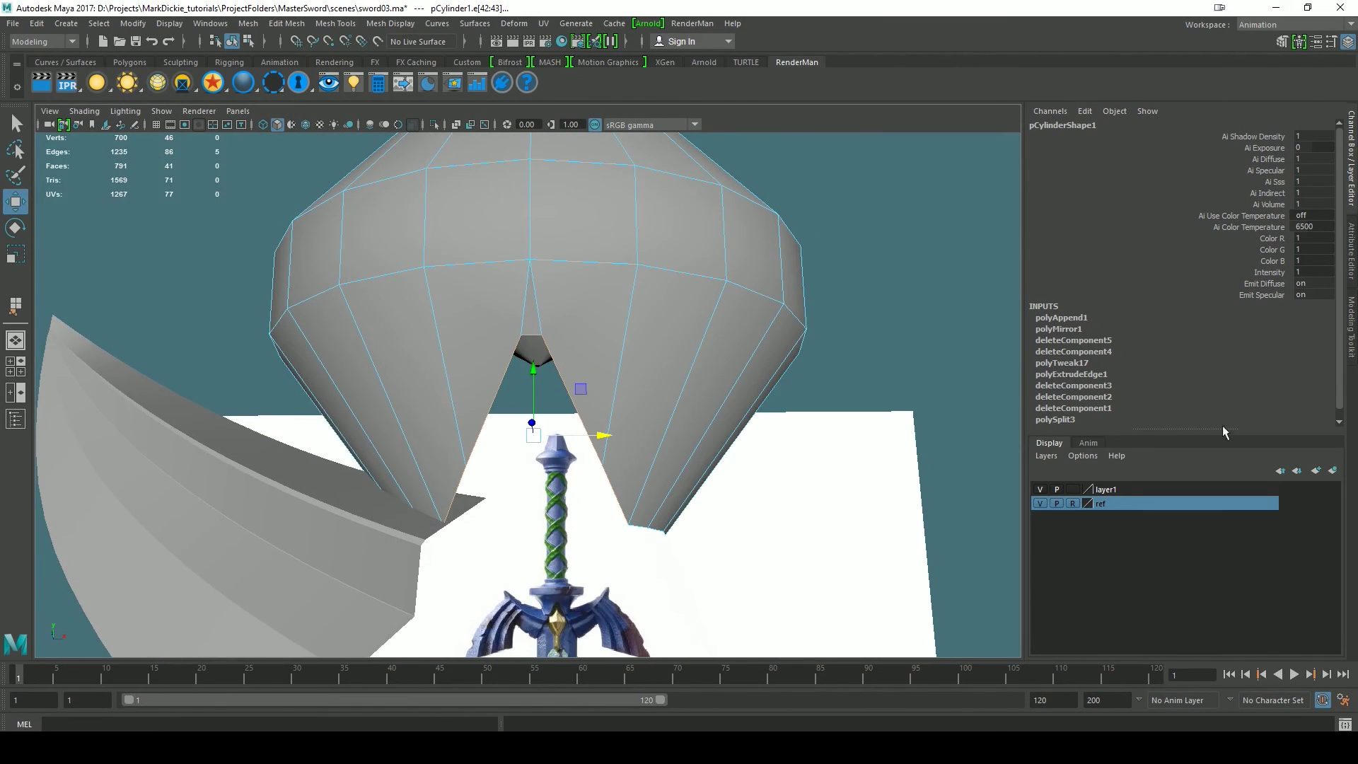
- Extrude the selected notch edges and pull the new edges inward to give the notch a thin rim
{"action": "left_click", "coordinate": [1350, 307]}
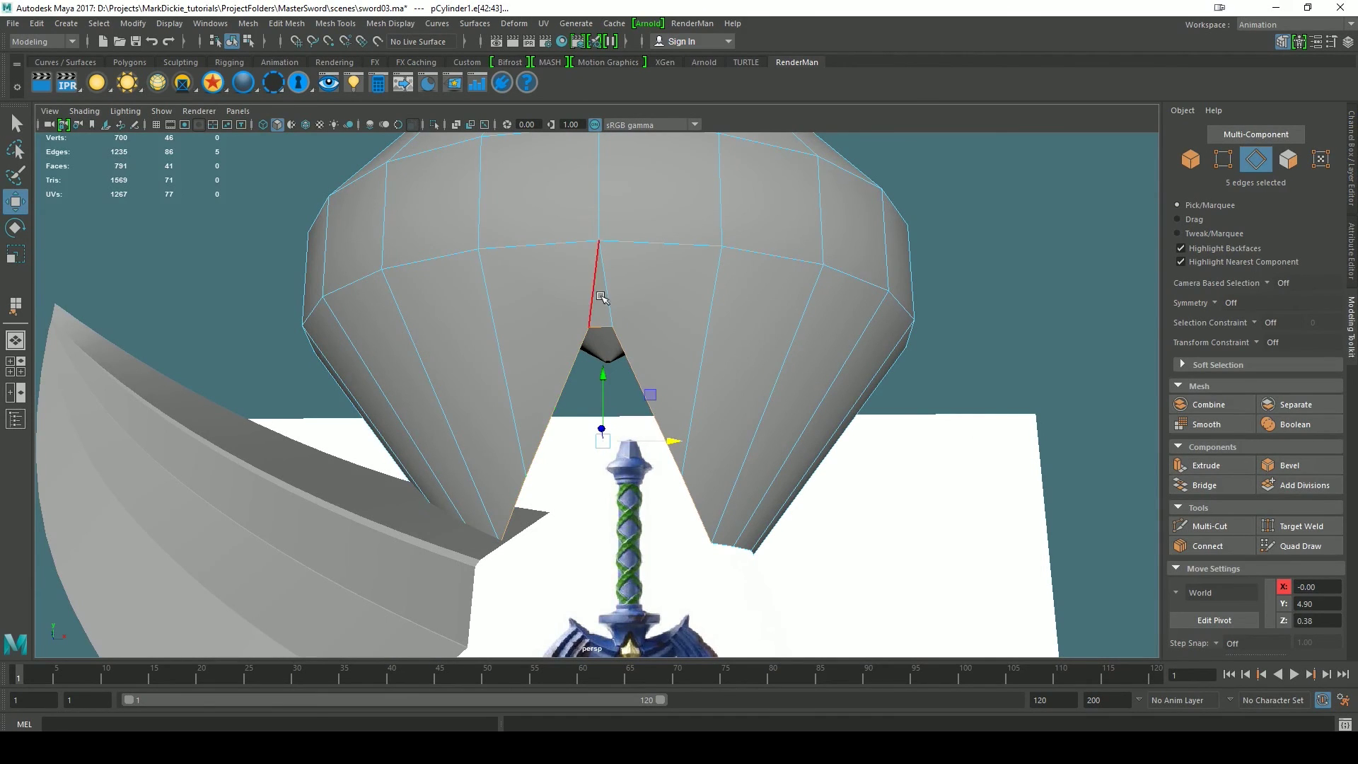
{"action": "left_click", "coordinate": [1206, 466]}
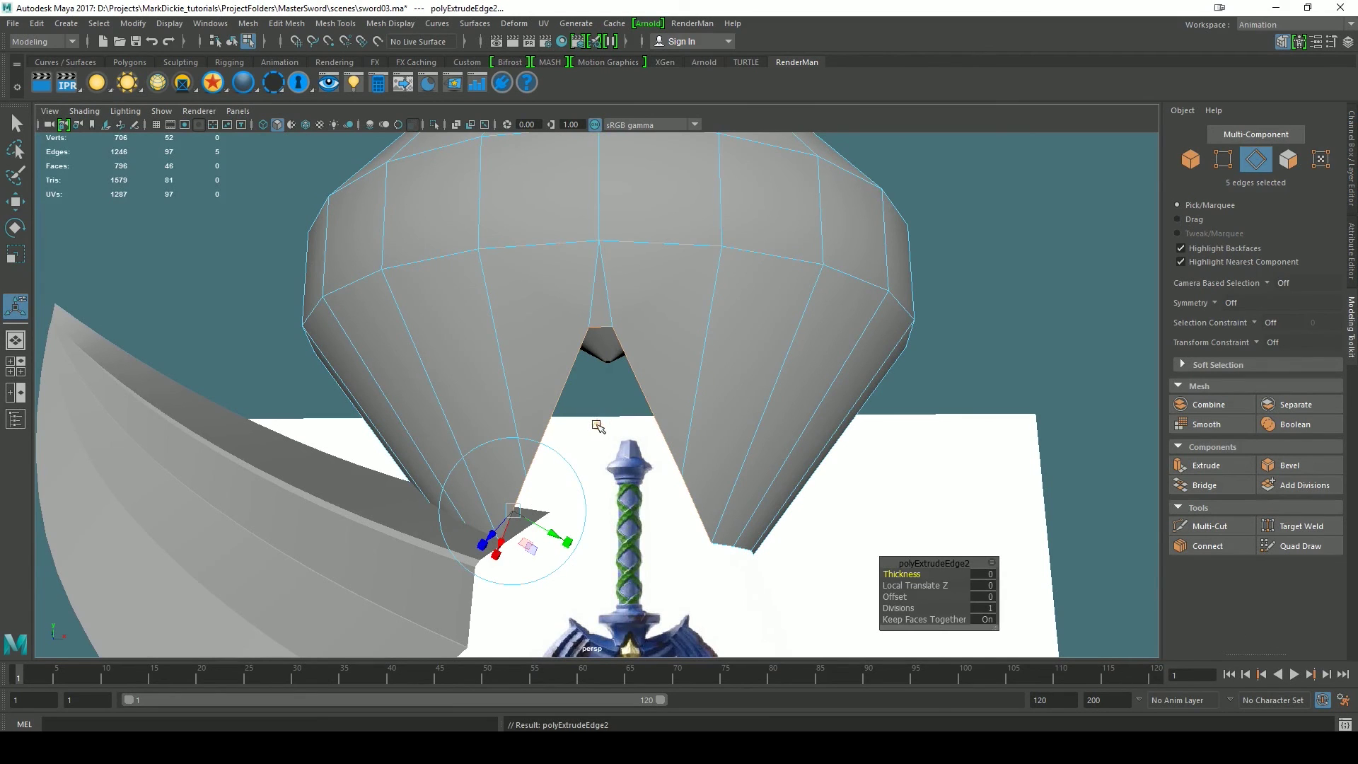
{"action": "left_click", "coordinate": [597, 426]}
{"action": "left_click_drag", "start_coordinate": [700, 545], "coordinate": [594, 566], "text": "alt"}
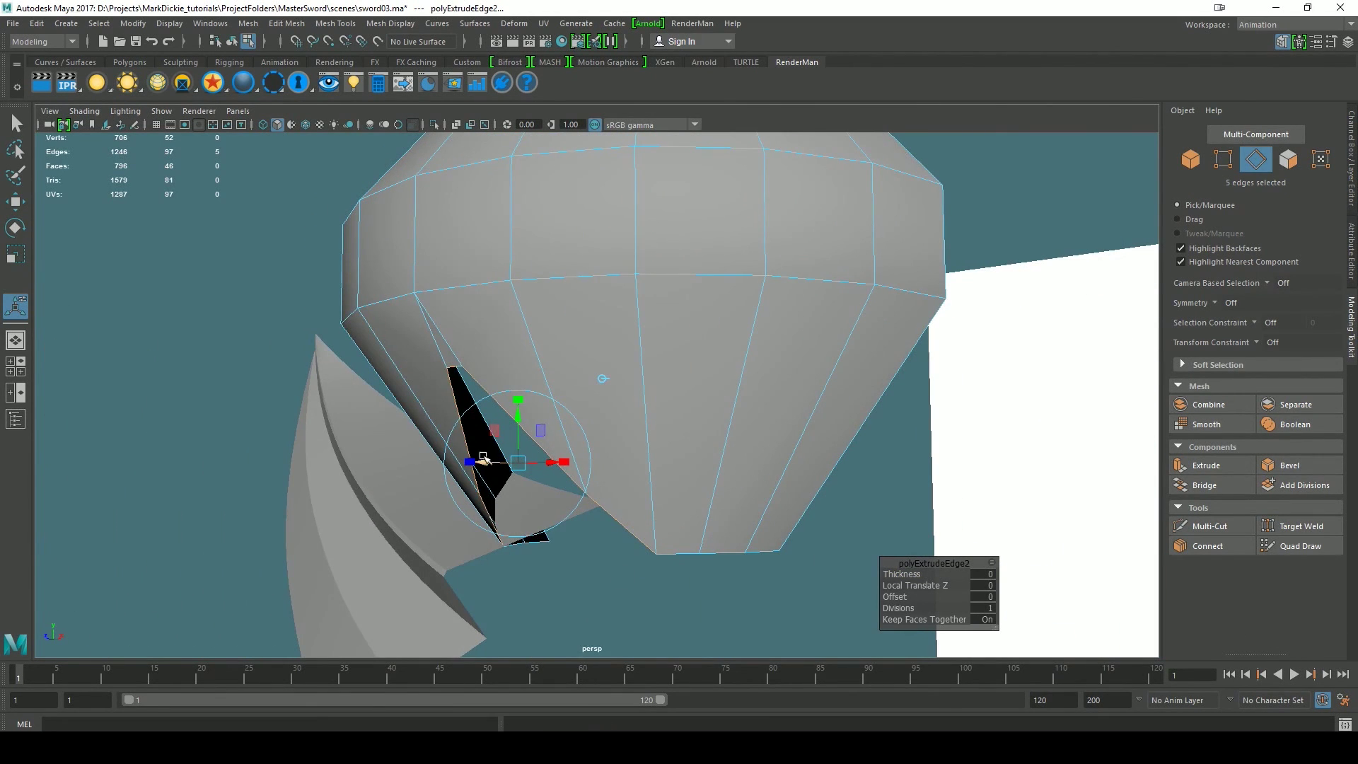
{"action": "left_click_drag", "start_coordinate": [483, 459], "coordinate": [509, 463]}
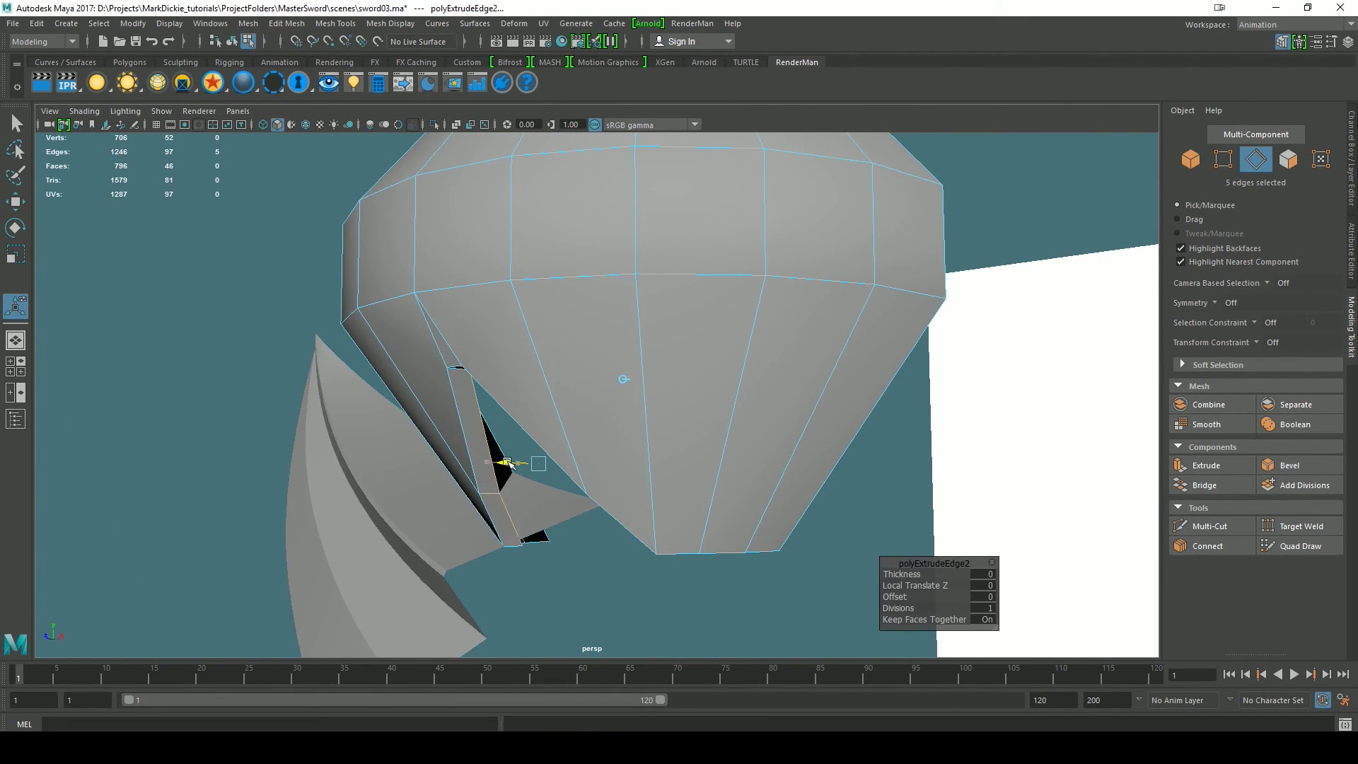
- Scale the extruded notch edges narrower along X in the front view so the rim slopes inward
{"action": "left_click_drag", "start_coordinate": [559, 563], "coordinate": [761, 542], "text": "alt"}
{"action": "scroll", "coordinate": [761, 543], "scroll_direction": "up", "scroll_amount": 3}
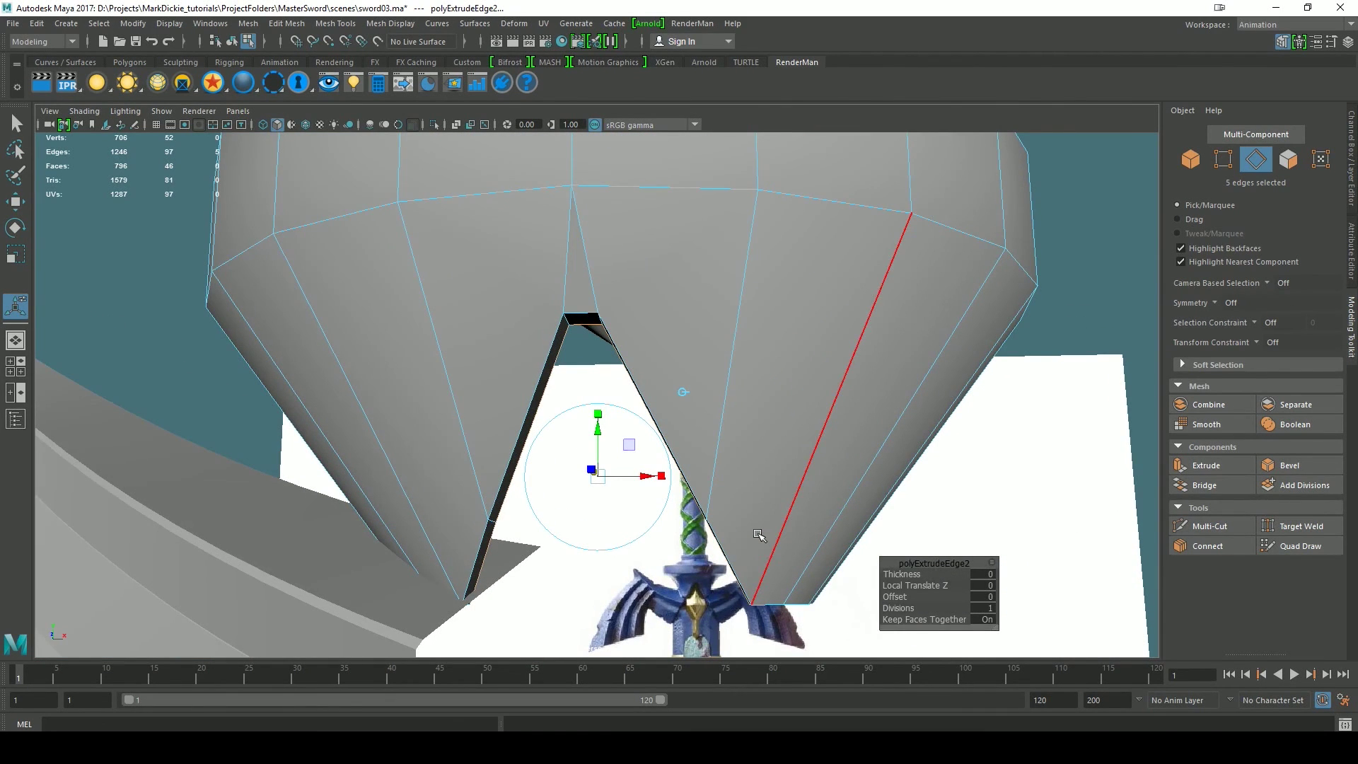
{"action": "key", "text": "r"}
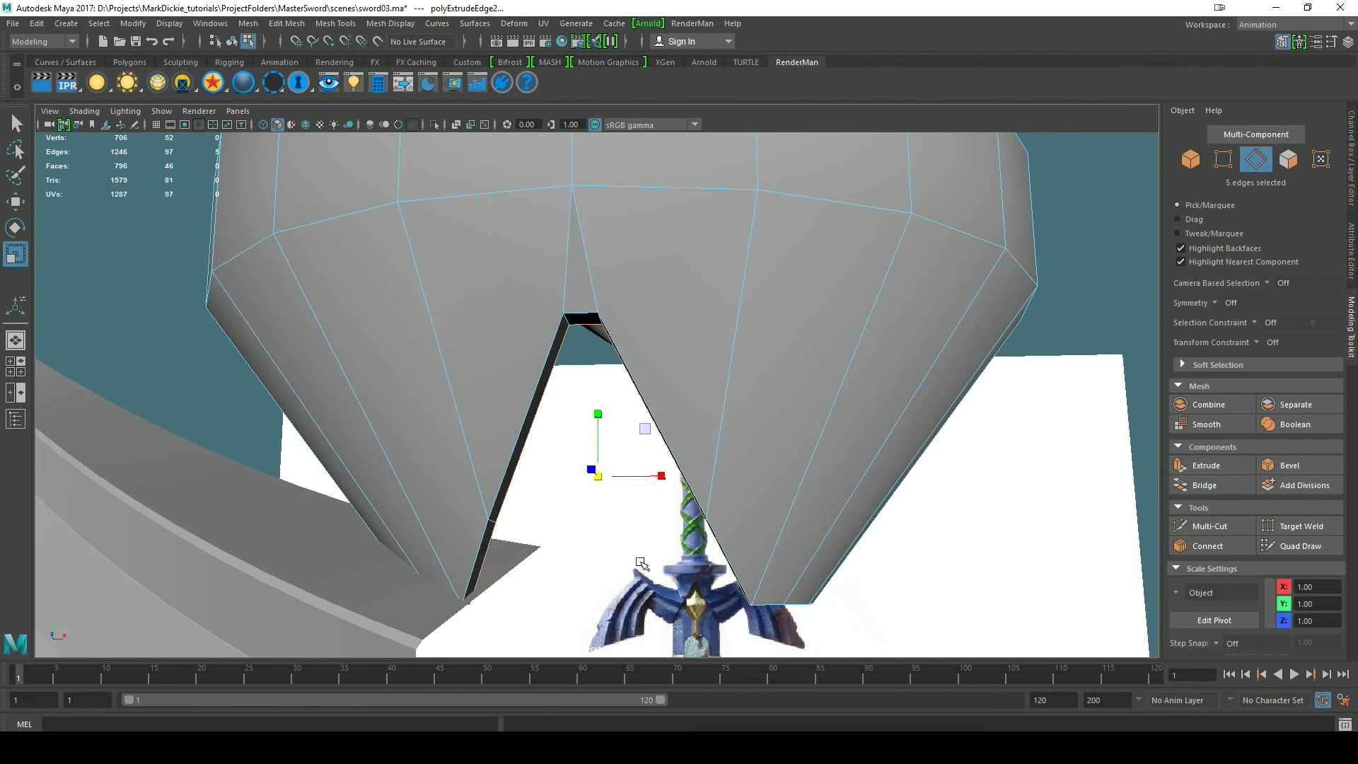
{"action": "left_click_drag", "start_coordinate": [643, 566], "coordinate": [604, 529], "text": "alt"}
{"action": "left_click_drag", "start_coordinate": [566, 458], "coordinate": [554, 459]}
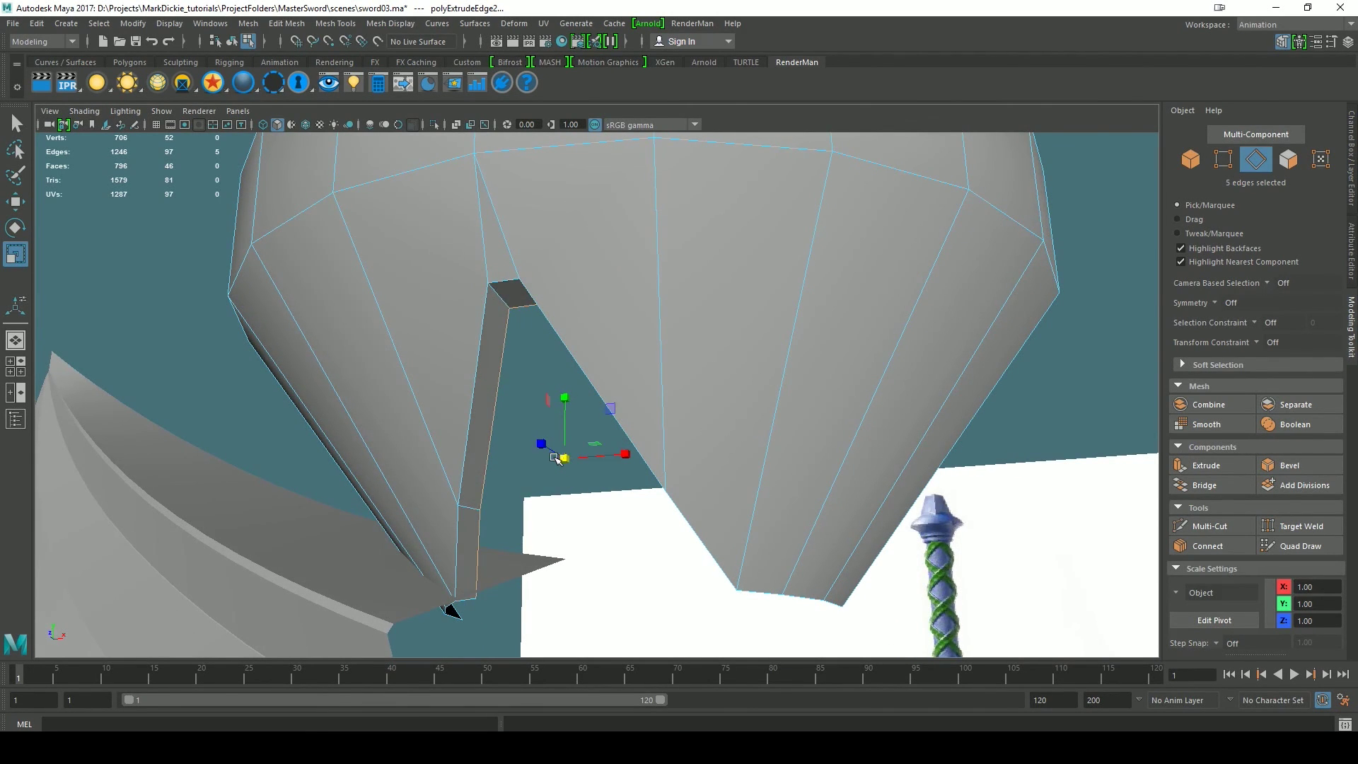
{"action": "key", "text": "space"}
{"action": "left_click_drag", "start_coordinate": [578, 505], "coordinate": [580, 527]}
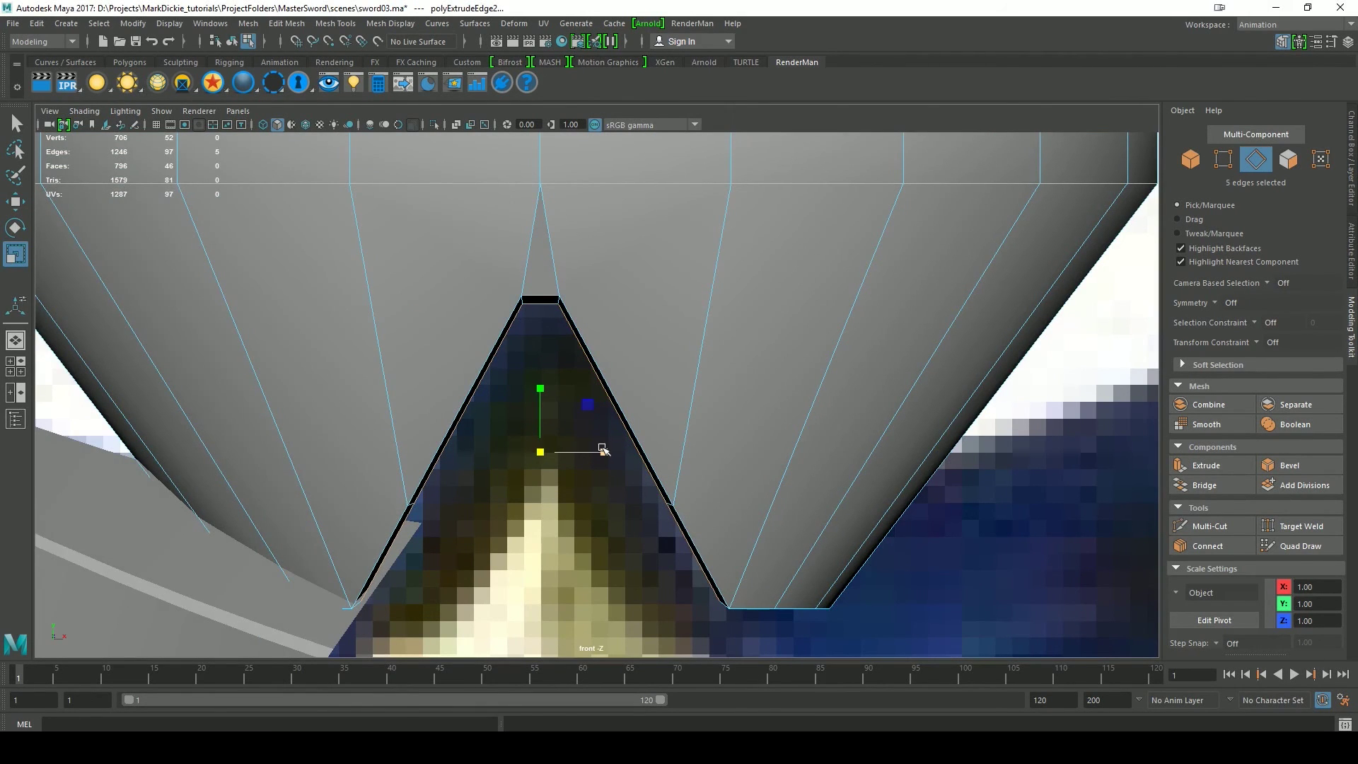
{"action": "left_click_drag", "start_coordinate": [604, 453], "coordinate": [600, 450]}
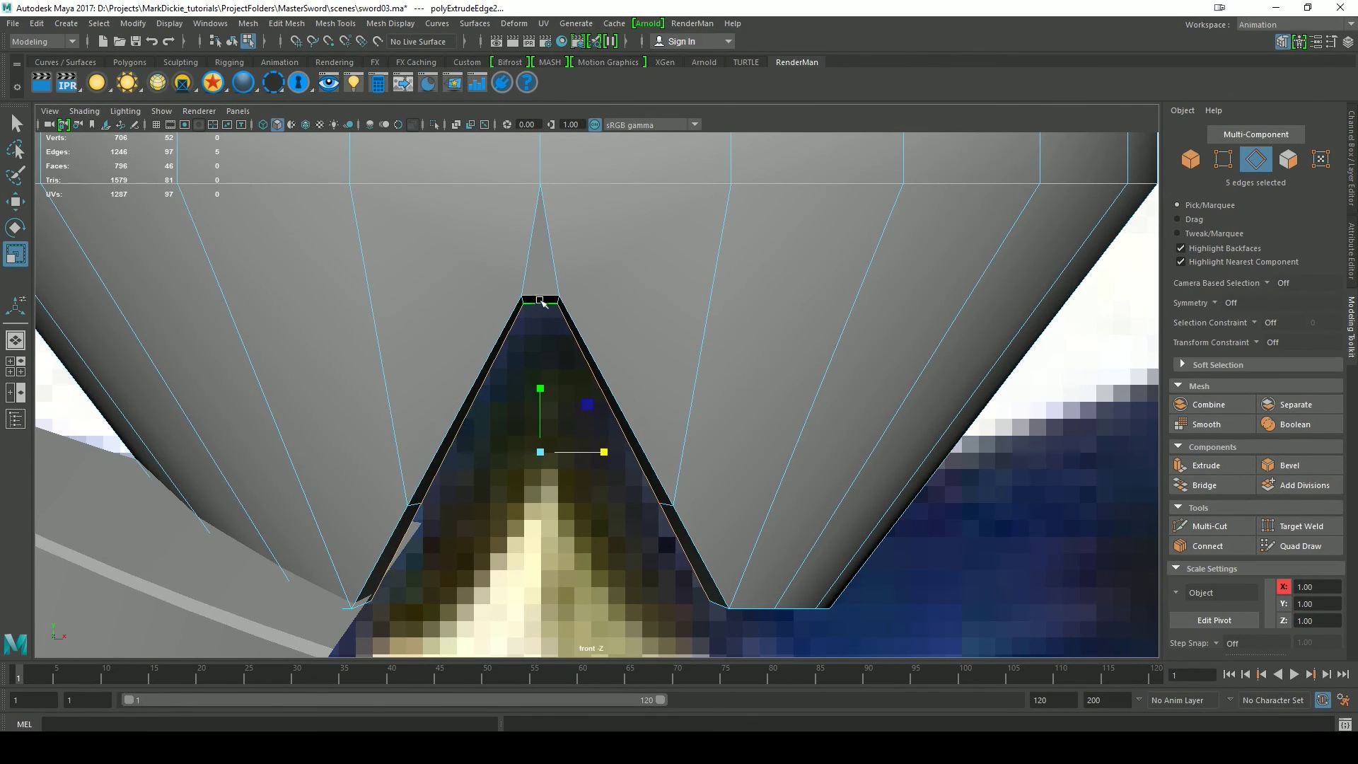
{"action": "key", "text": "space"}
{"action": "left_click_drag", "start_coordinate": [714, 468], "coordinate": [720, 435]}
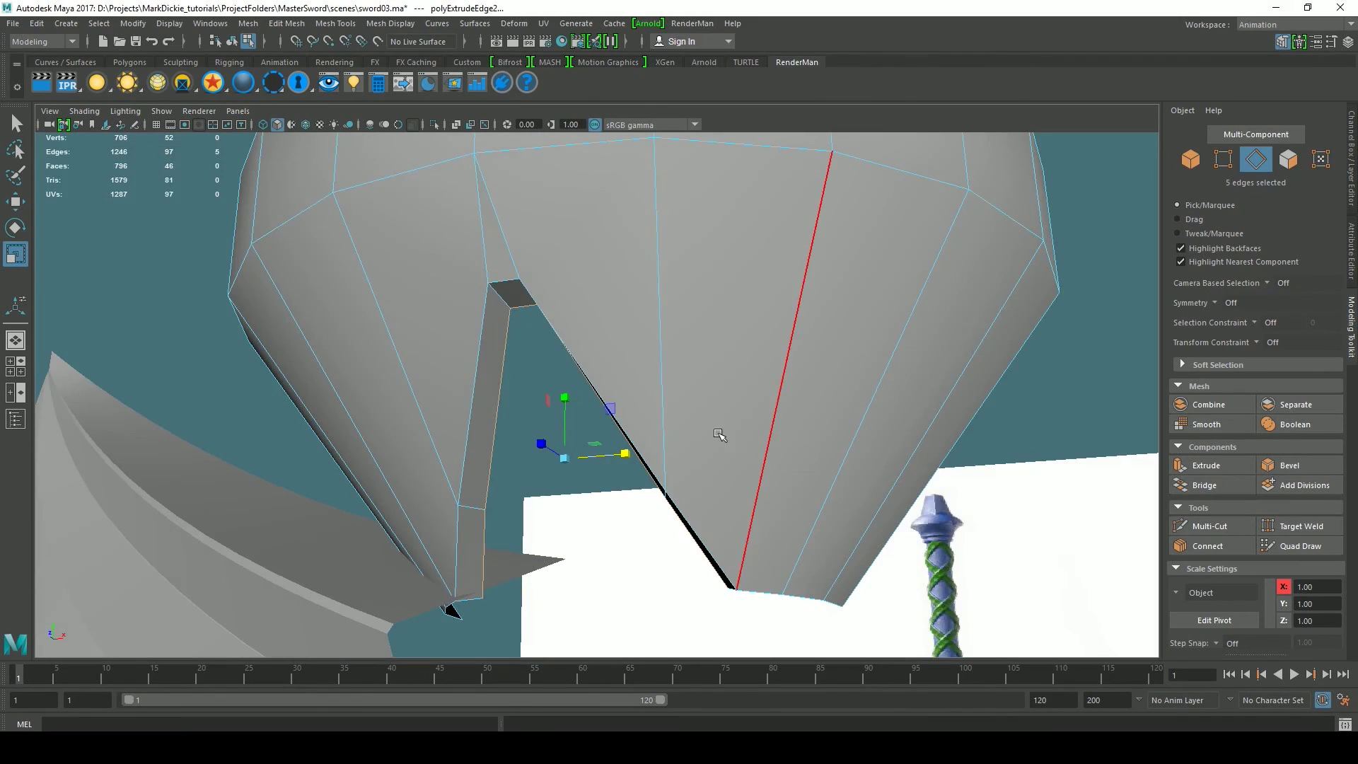
- Move the extruded notch edges deeper into the collar along Z to 0.26, return to object selection and deselect the collar
{"action": "key", "text": "w"}
{"action": "left_click_drag", "start_coordinate": [624, 538], "coordinate": [497, 451], "text": "alt"}
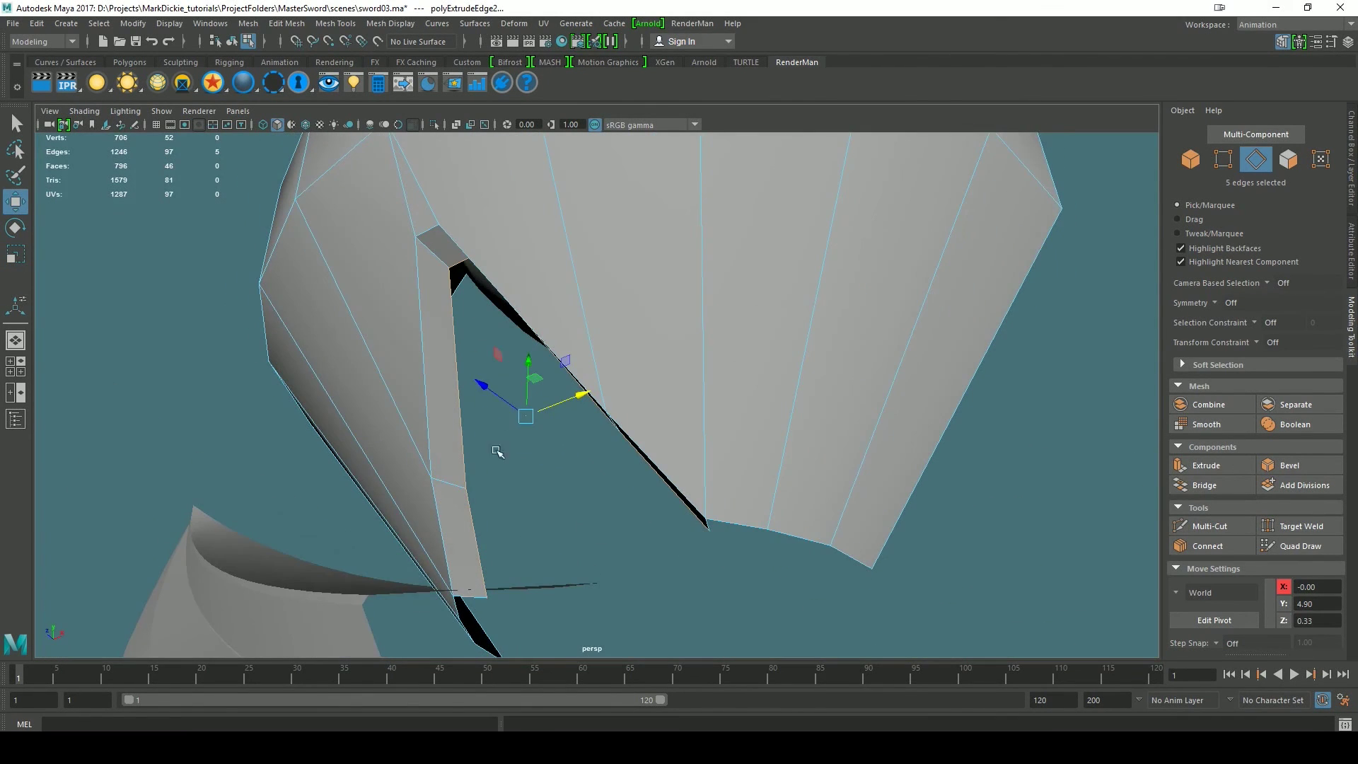
{"action": "left_click_drag", "start_coordinate": [484, 385], "coordinate": [523, 417]}
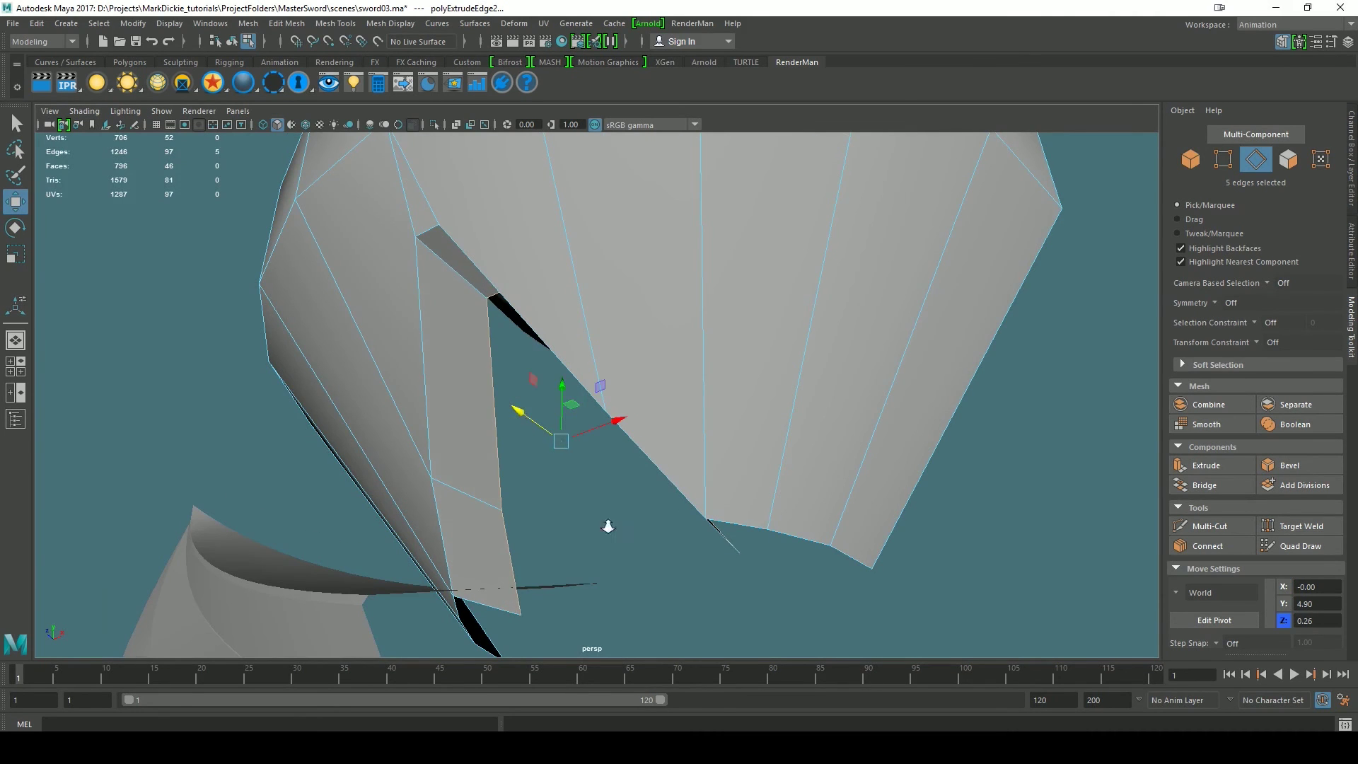
{"action": "left_click_drag", "start_coordinate": [606, 521], "coordinate": [743, 460], "text": "alt"}
{"action": "right_click_drag", "start_coordinate": [685, 355], "coordinate": [760, 315]}
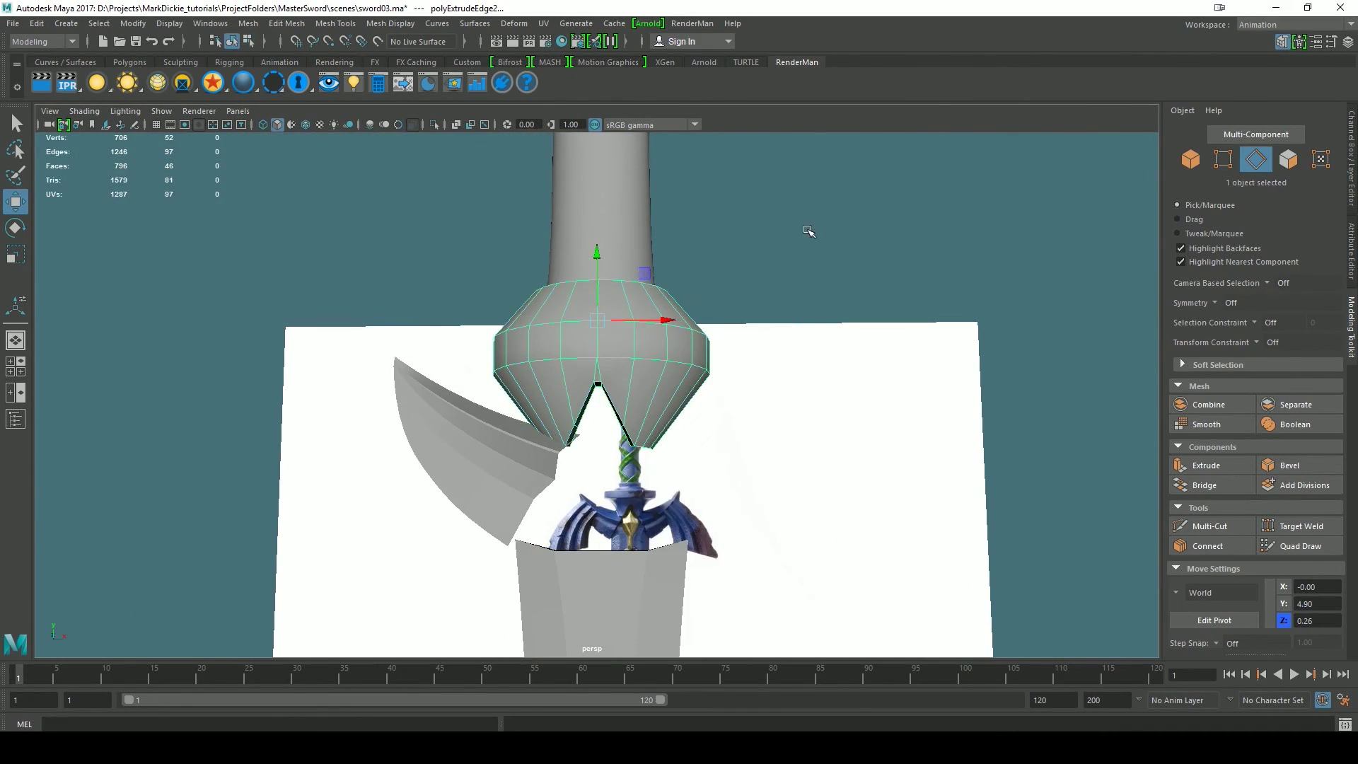
{"action": "left_click", "coordinate": [809, 228]}
{"action": "left_click_drag", "start_coordinate": [813, 439], "coordinate": [881, 423], "text": "alt"}
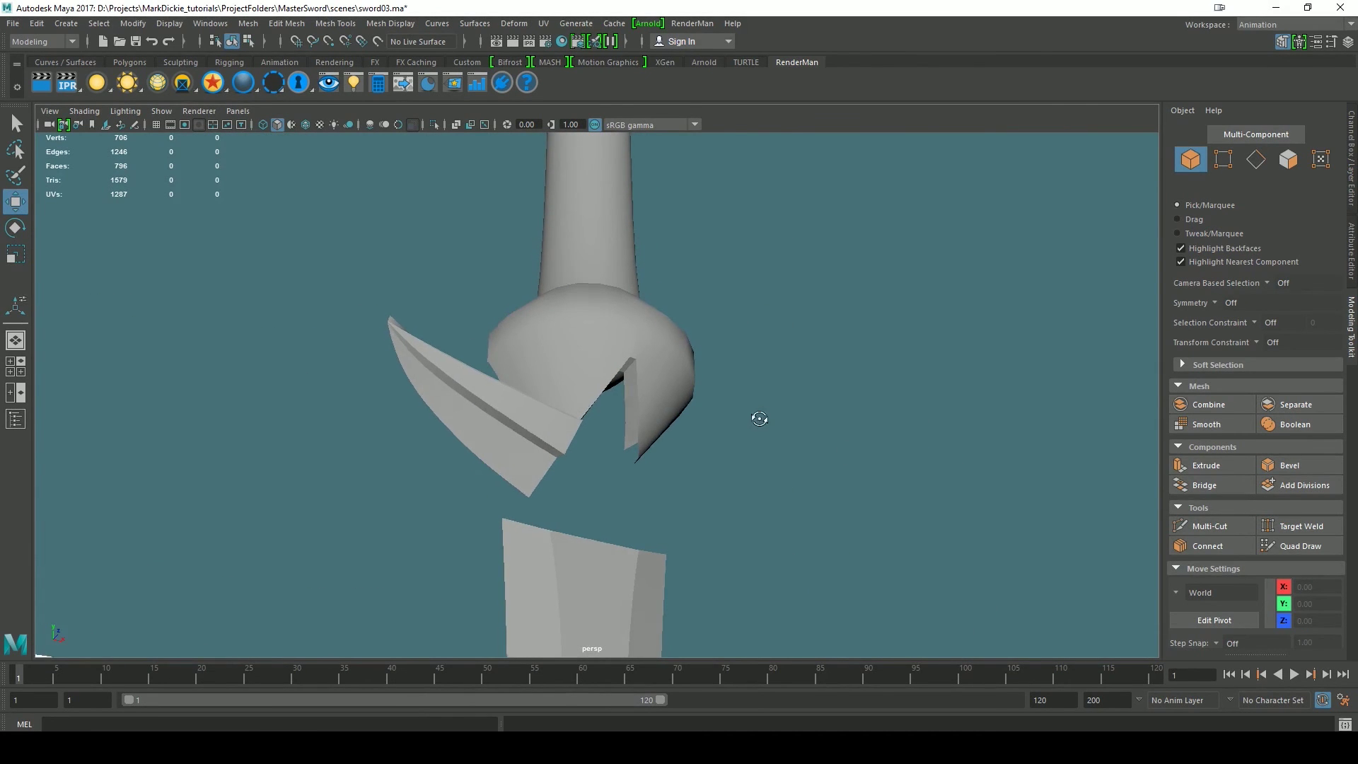
{"action": "left_click_drag", "start_coordinate": [761, 418], "coordinate": [706, 418], "text": "alt"}
- Soften the two edges of the narrow triangle above the notch, return to object selection and deselect the collar
{"action": "scroll", "coordinate": [707, 418], "scroll_direction": "up", "scroll_amount": 10}
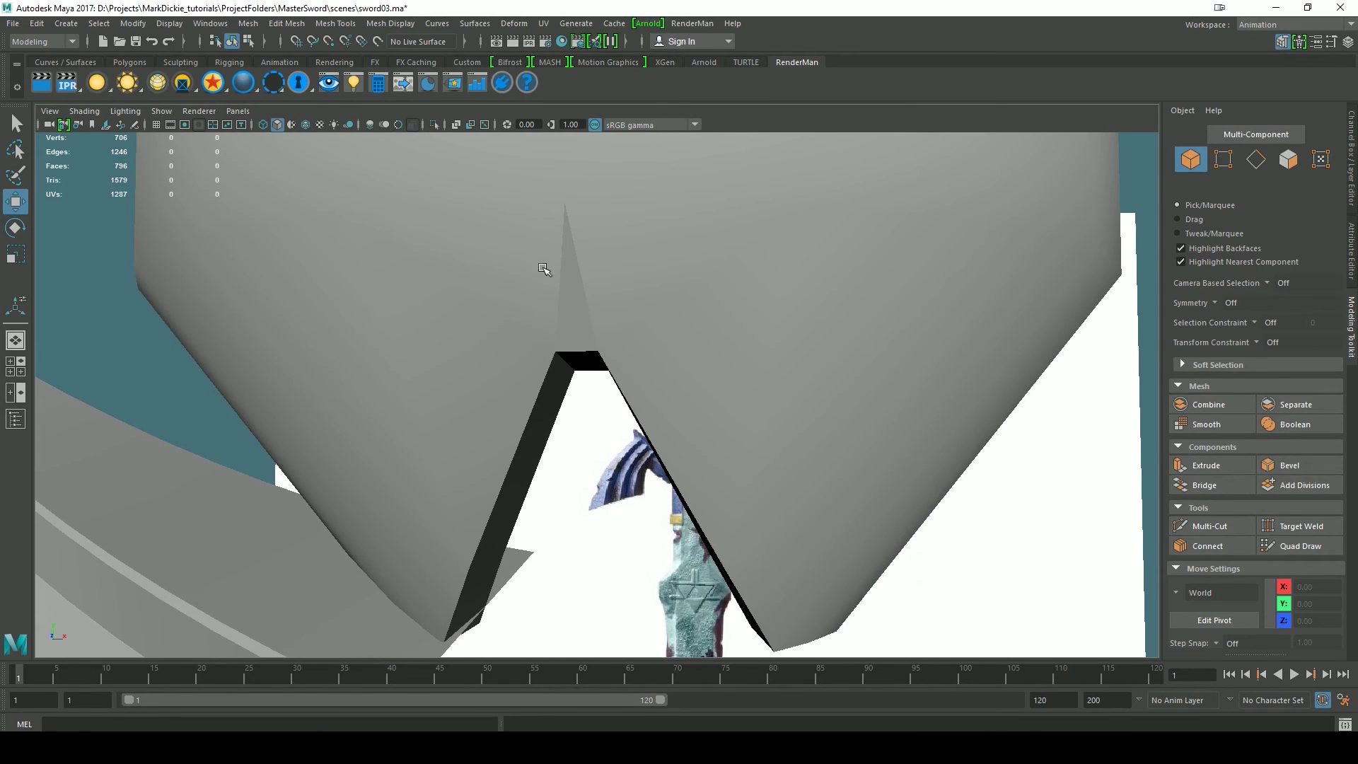
{"action": "left_click_drag", "start_coordinate": [704, 358], "coordinate": [487, 299], "text": "alt"}
{"action": "left_click_drag", "start_coordinate": [580, 260], "coordinate": [595, 251], "text": "alt"}
{"action": "right_click_drag", "start_coordinate": [594, 250], "coordinate": [597, 215]}
{"action": "left_click", "coordinate": [589, 275]}
{"action": "left_click", "coordinate": [618, 304], "text": "shift"}
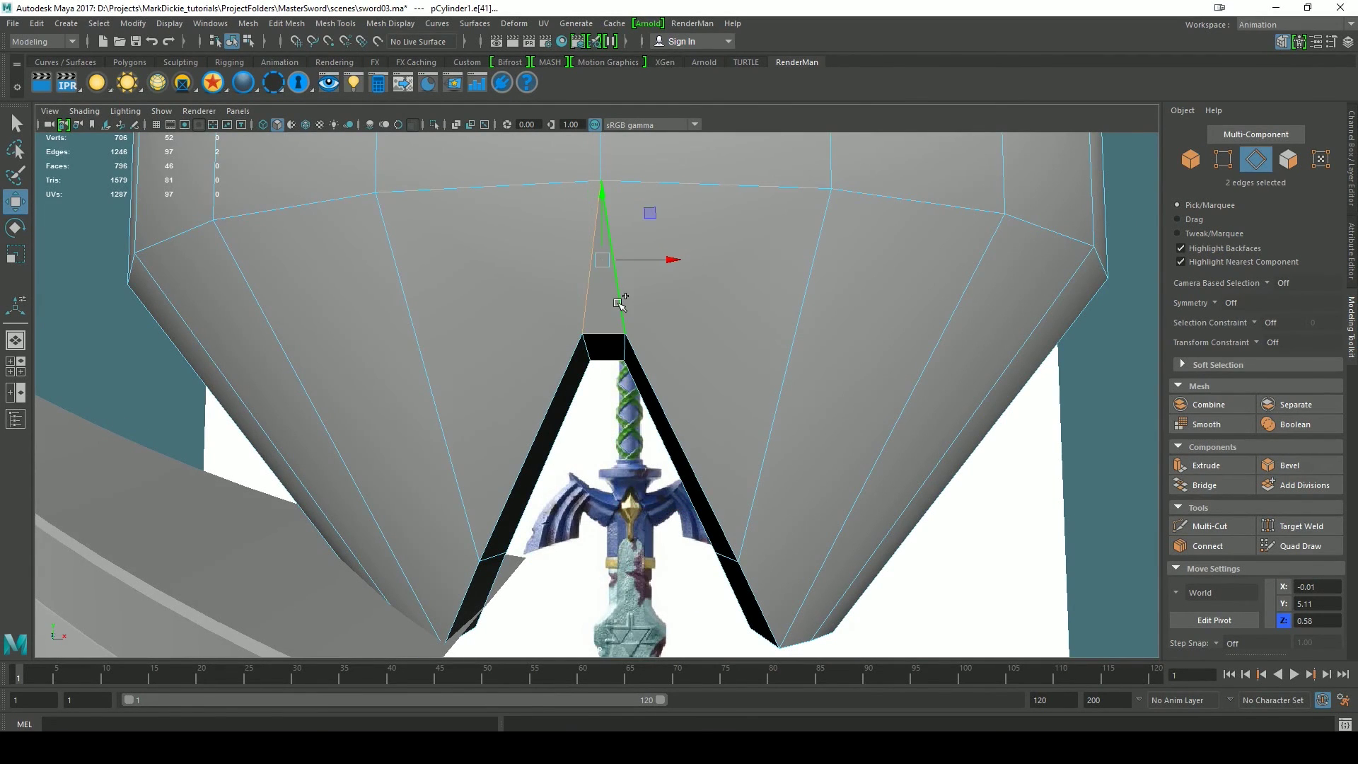
{"action": "left_click", "coordinate": [390, 23]}
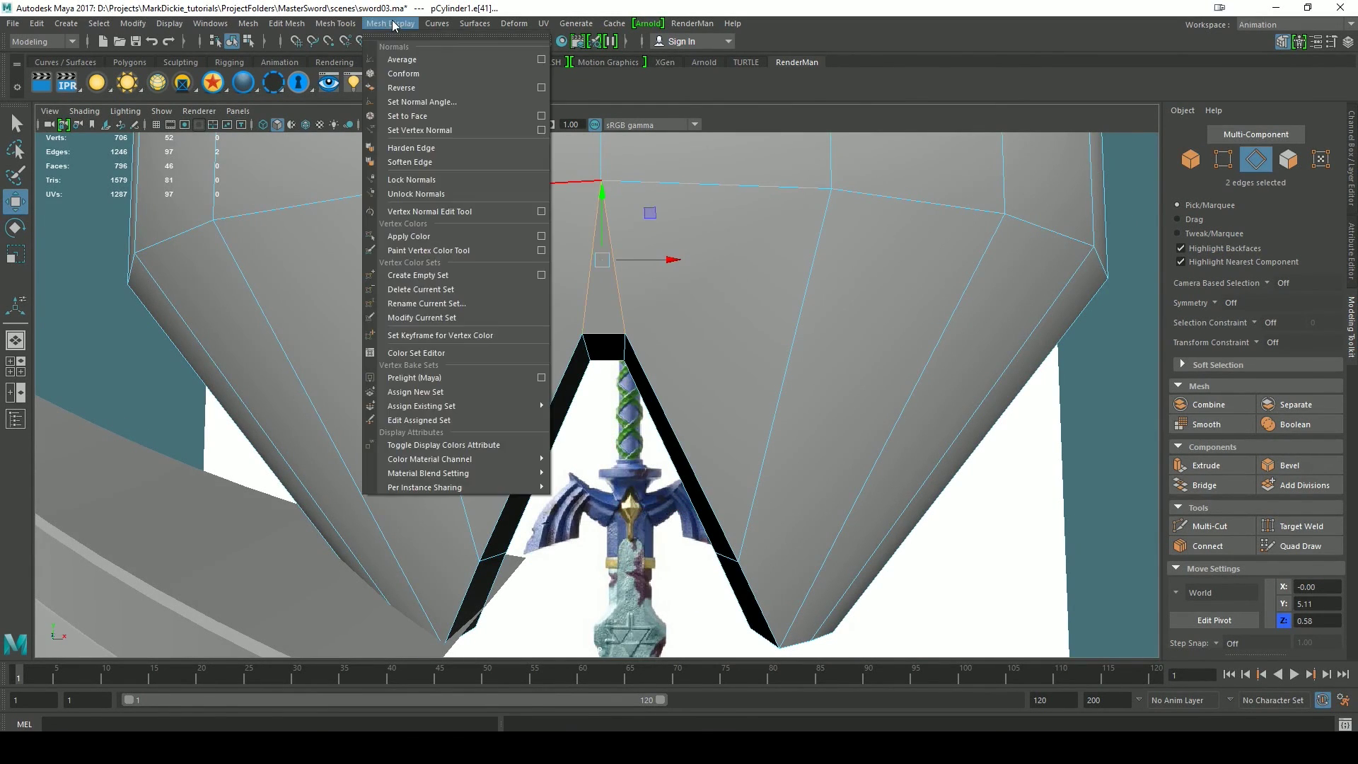
{"action": "left_click", "coordinate": [431, 167]}
{"action": "right_click_drag", "start_coordinate": [473, 292], "coordinate": [508, 270]}
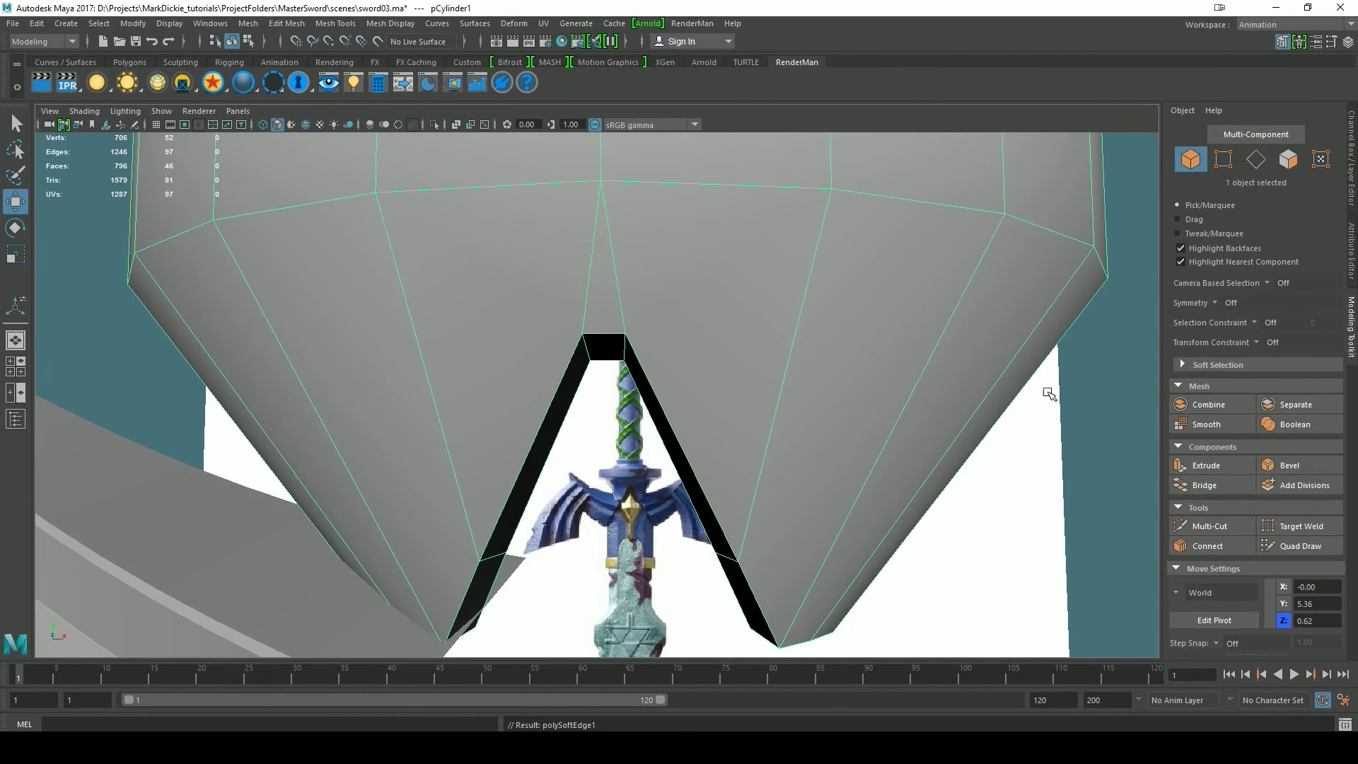
{"action": "left_click", "coordinate": [1122, 366]}
- Inspect the softened notch and the collar's open back from several angles
{"action": "left_click_drag", "start_coordinate": [937, 463], "coordinate": [888, 448], "text": "alt"}
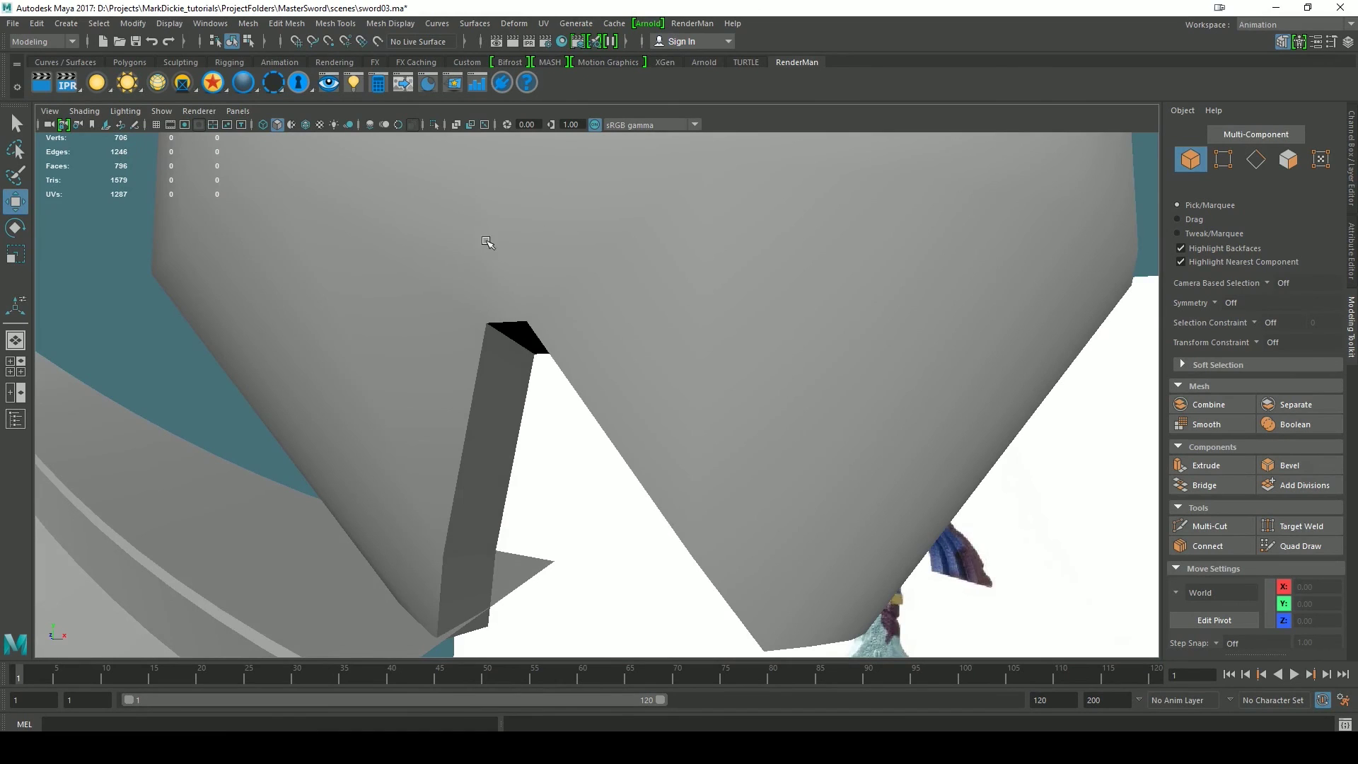
{"action": "scroll", "coordinate": [623, 370], "scroll_direction": "down", "scroll_amount": 5}
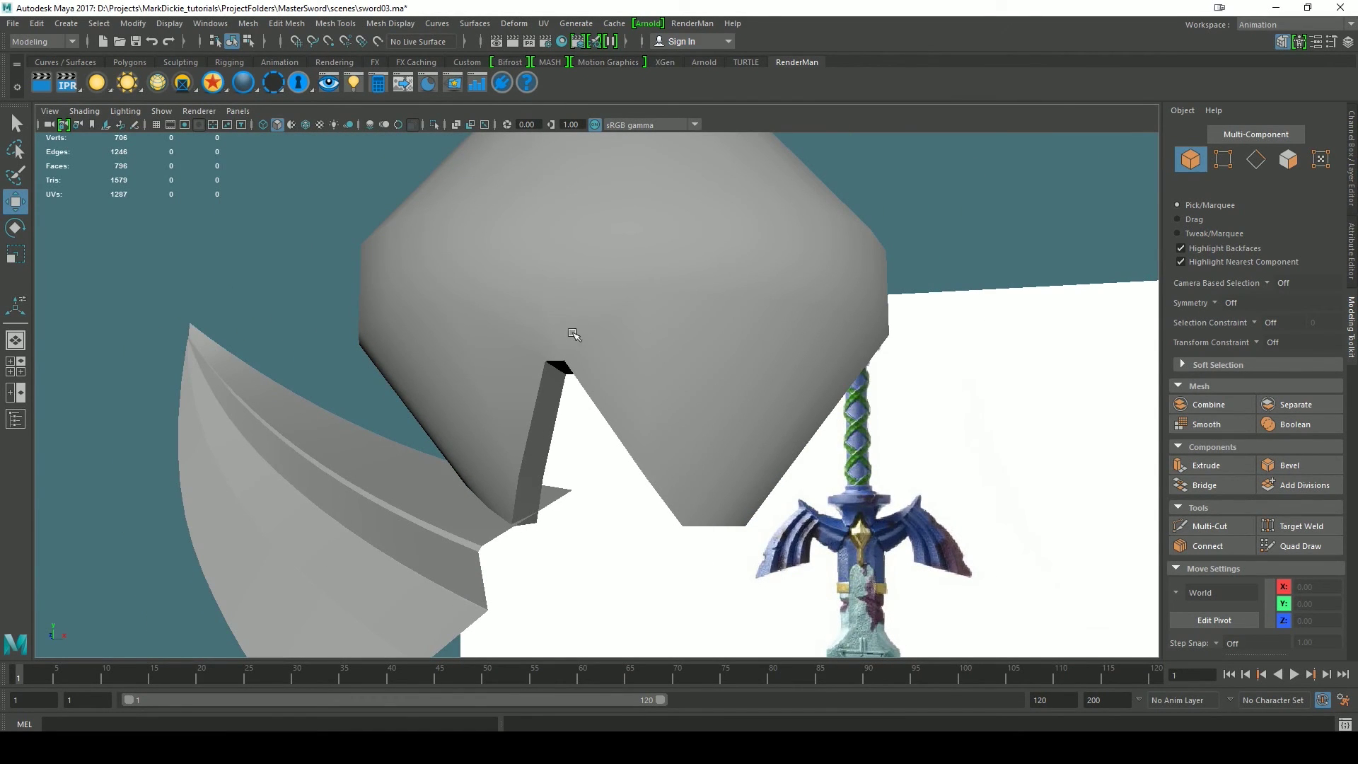
{"action": "left_click_drag", "start_coordinate": [773, 488], "coordinate": [549, 507], "text": "alt"}
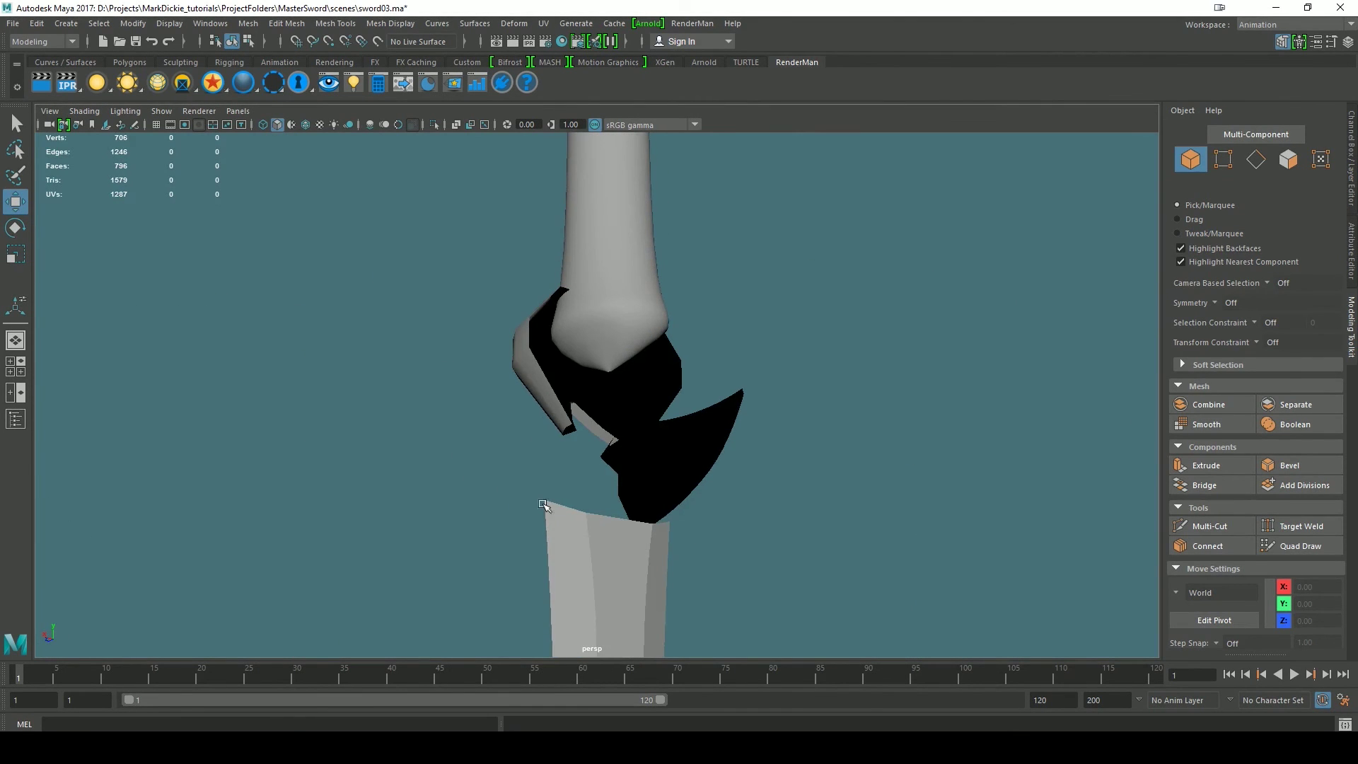
{"action": "left_click_drag", "start_coordinate": [683, 464], "coordinate": [578, 419], "text": "alt"}
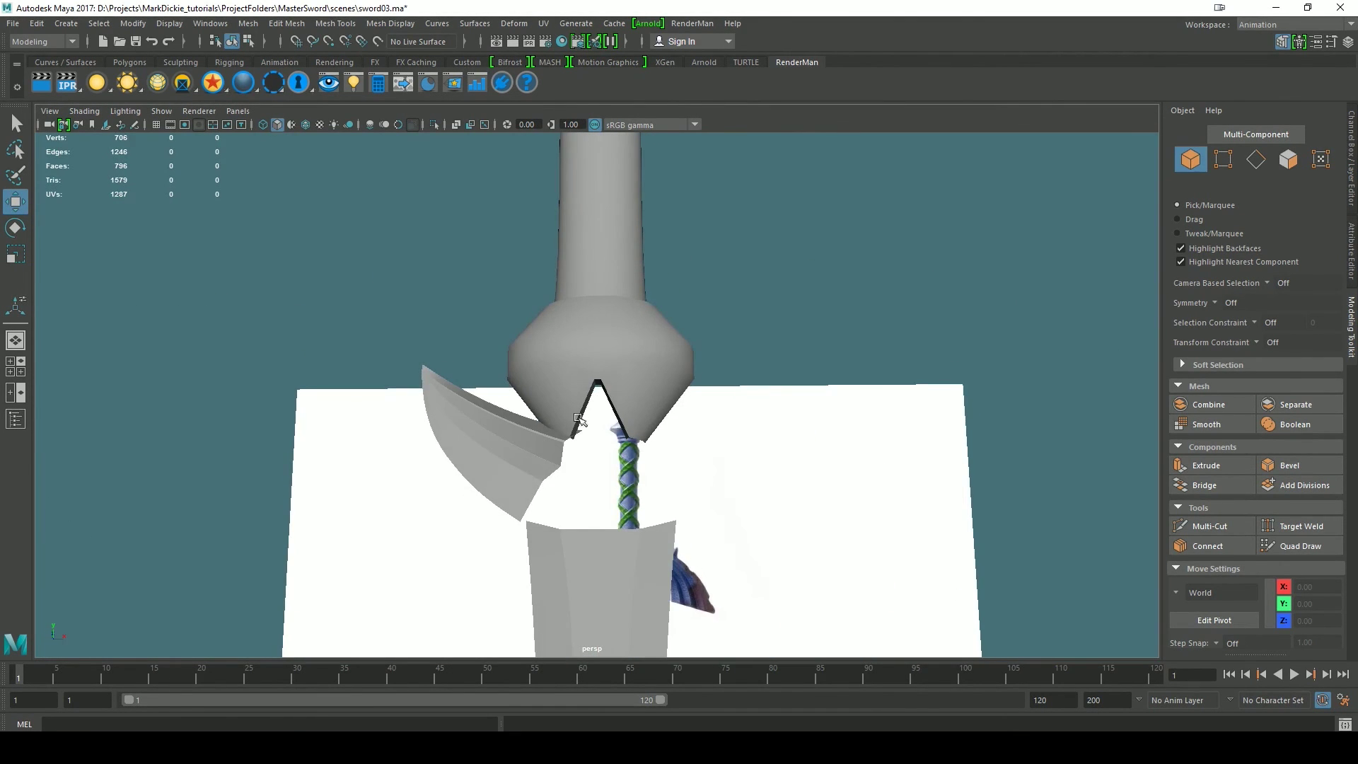
{"action": "left_click_drag", "start_coordinate": [619, 479], "coordinate": [587, 459], "text": "alt"}
{"action": "left_click_drag", "start_coordinate": [809, 456], "coordinate": [686, 471], "text": "alt"}
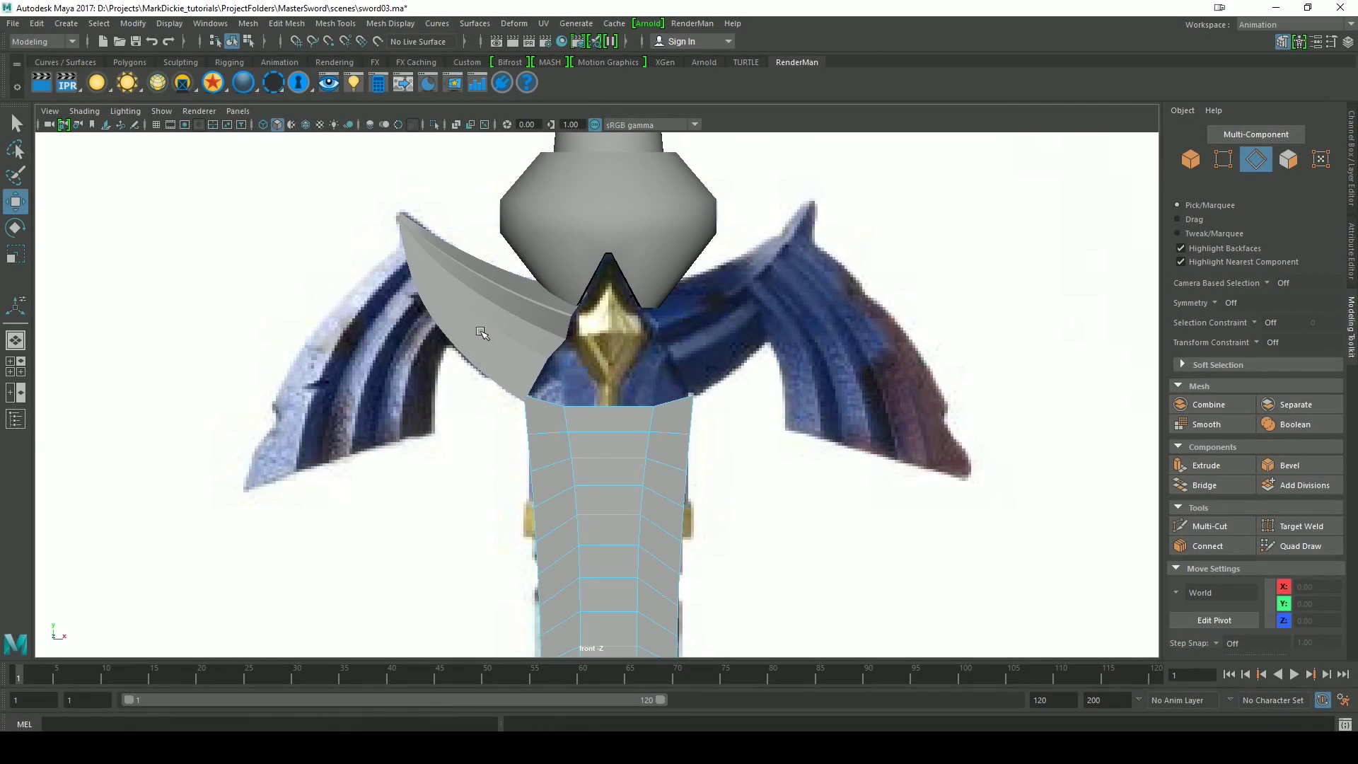
- Extrude the blade's six top border edges straight upward behind the collar's notch, return to object selection and deselect the blade
{"action": "left_click_drag", "start_coordinate": [481, 333], "coordinate": [754, 416]}
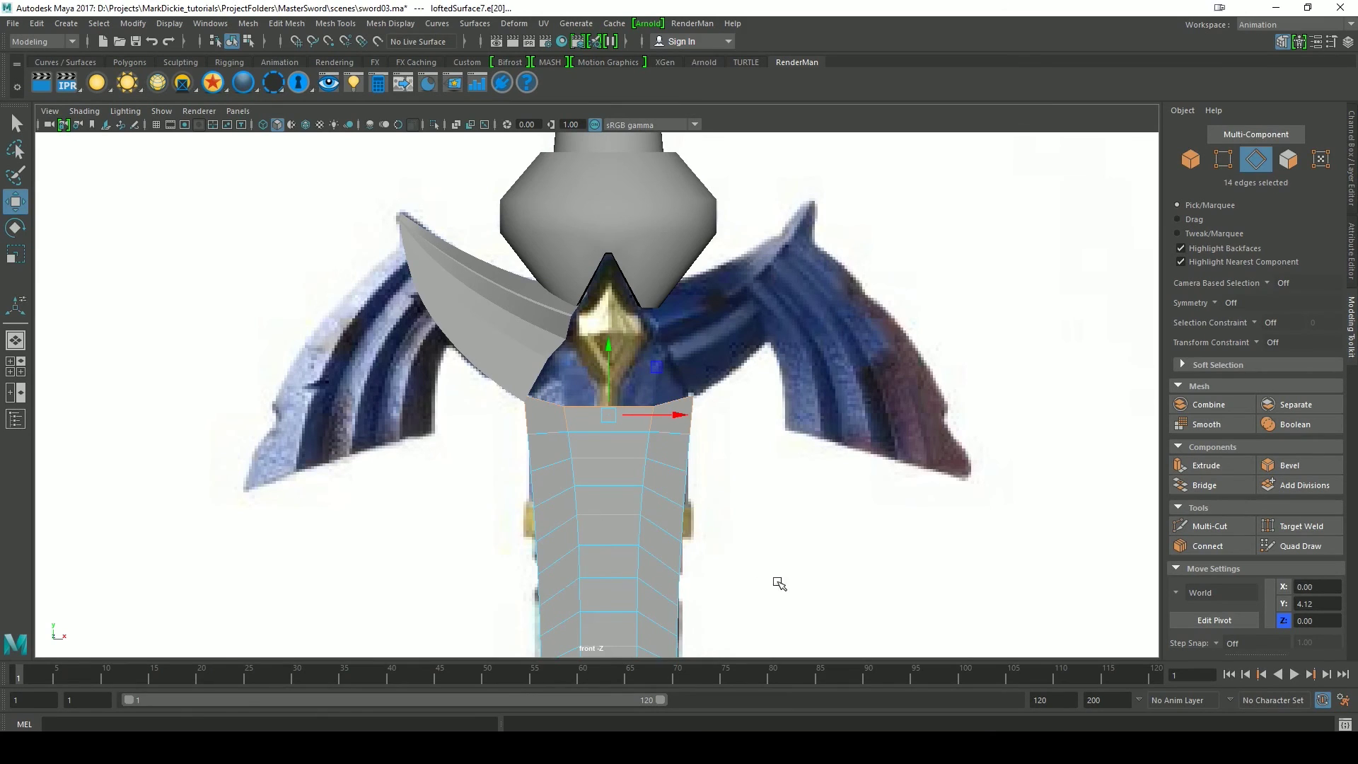
{"action": "left_click_drag", "start_coordinate": [679, 593], "coordinate": [435, 419]}
{"action": "key", "text": "space"}
{"action": "left_click_drag", "start_coordinate": [729, 447], "coordinate": [731, 416]}
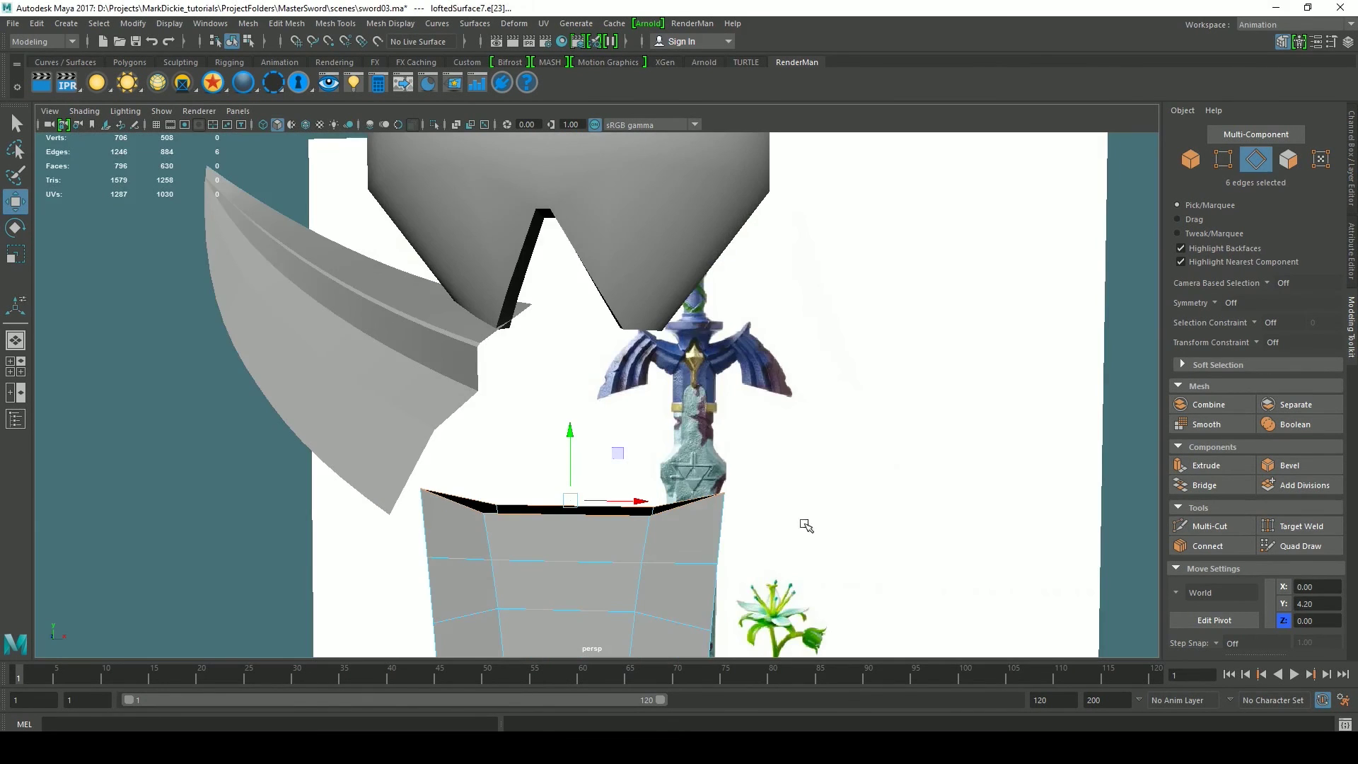
{"action": "left_click_drag", "start_coordinate": [861, 558], "coordinate": [771, 516], "text": "alt"}
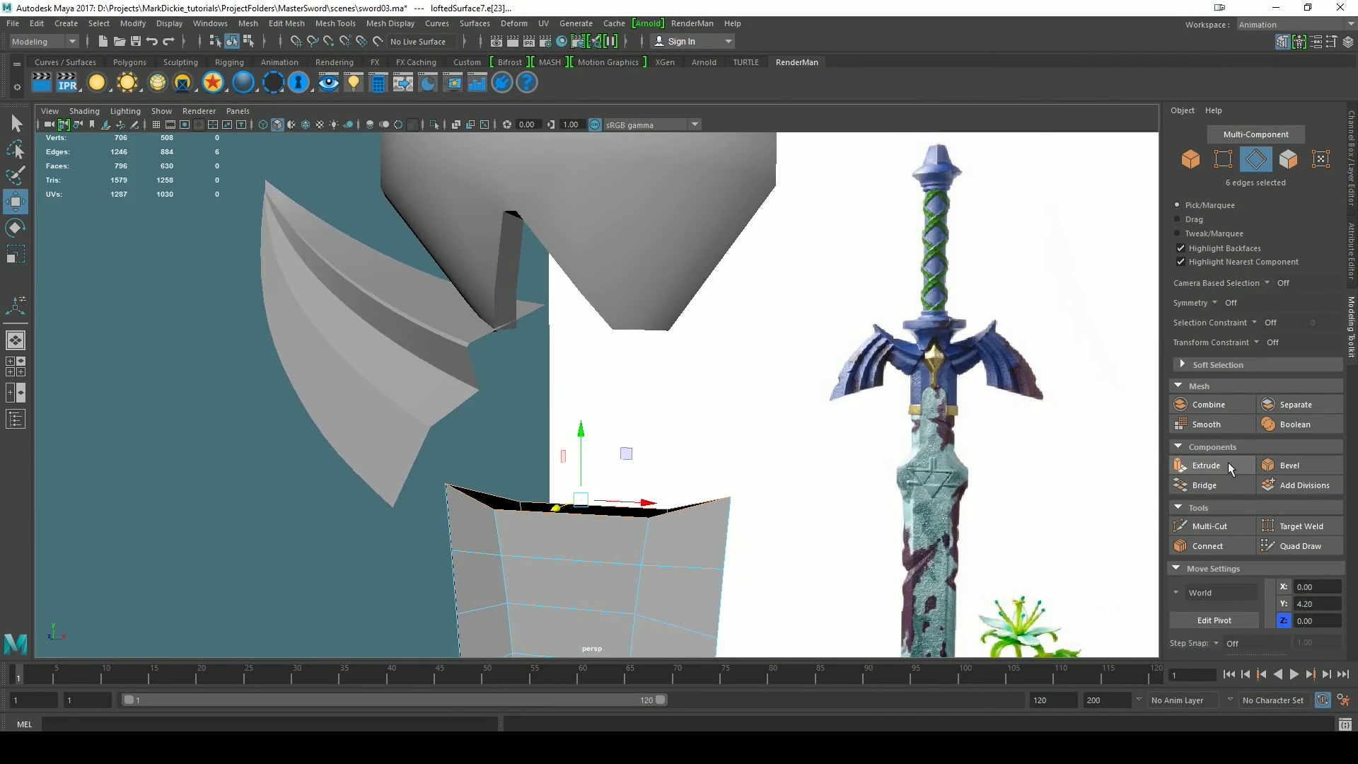
{"action": "left_click", "coordinate": [1228, 461]}
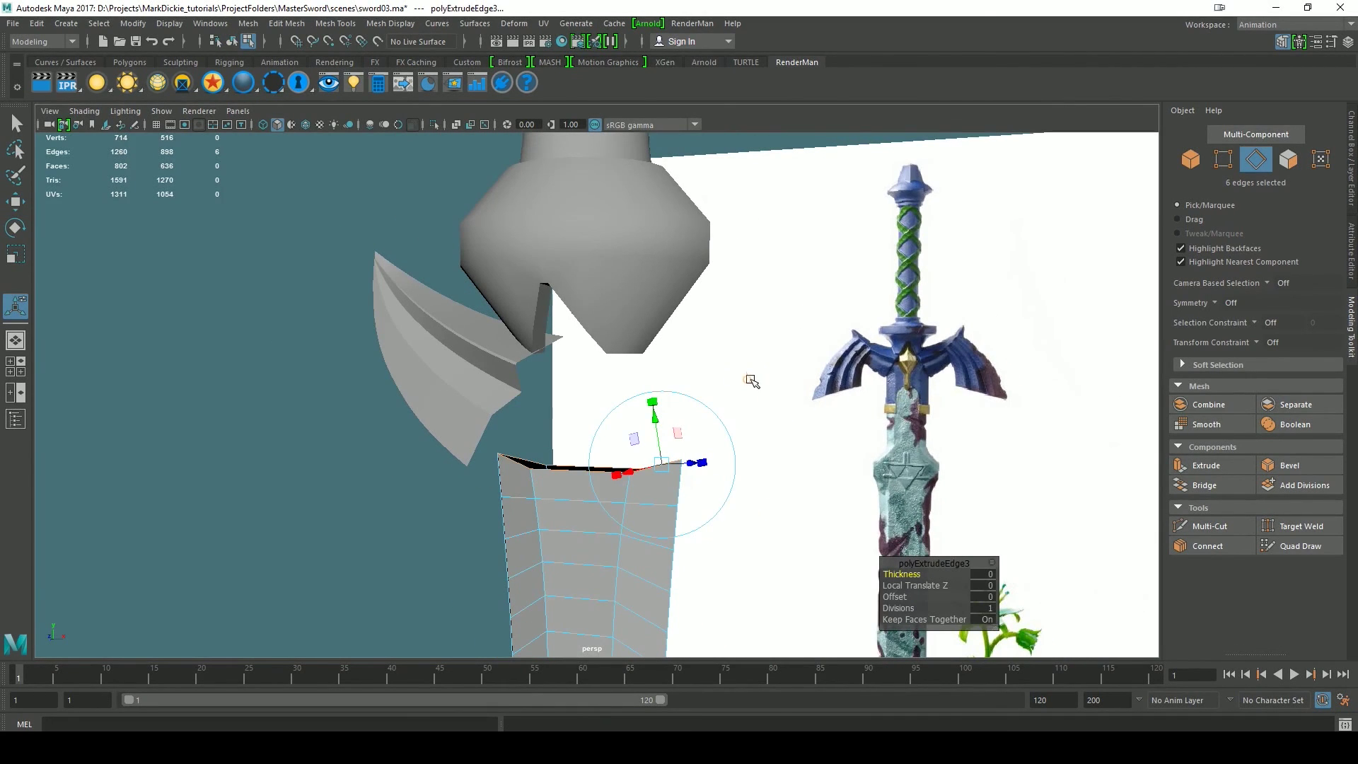
{"action": "left_click", "coordinate": [747, 377]}
{"action": "left_click_drag", "start_coordinate": [586, 416], "coordinate": [592, 213]}
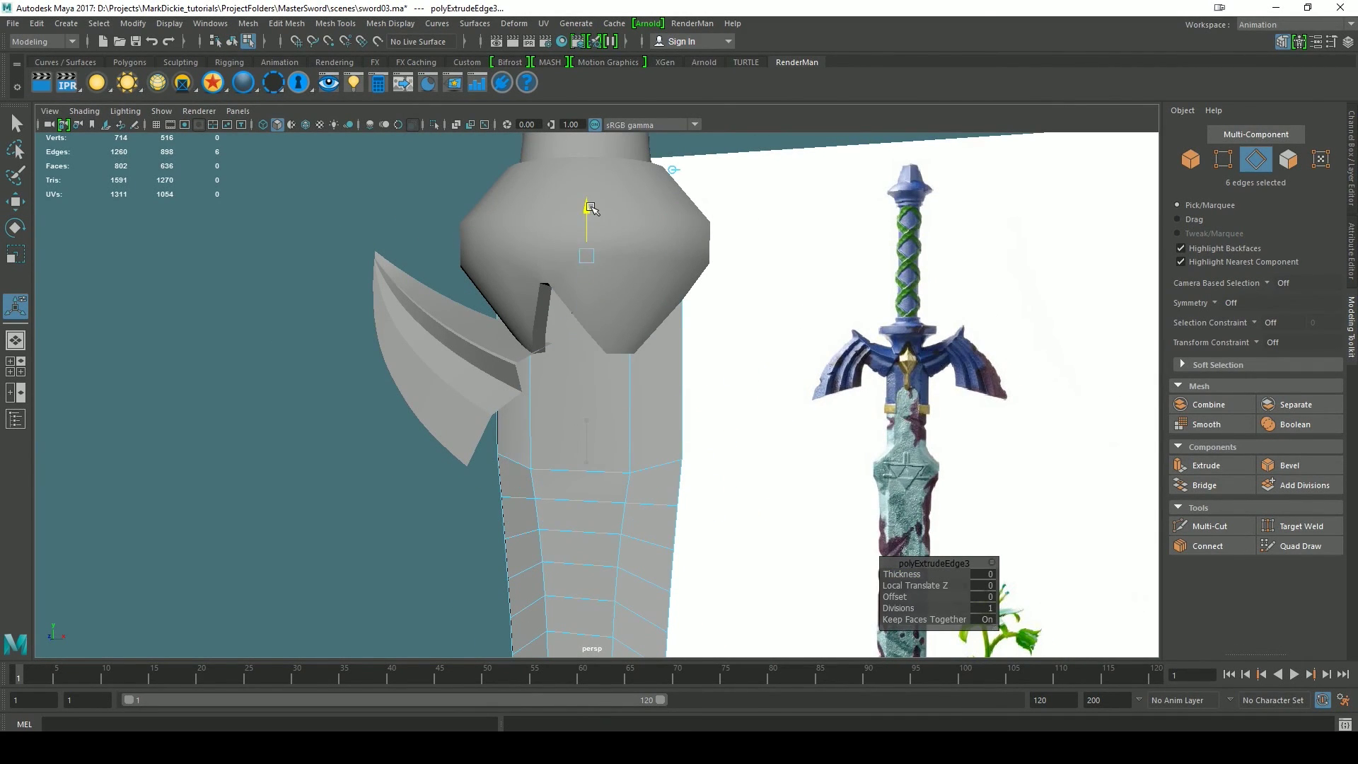
{"action": "left_click_drag", "start_coordinate": [864, 410], "coordinate": [927, 389], "text": "alt"}
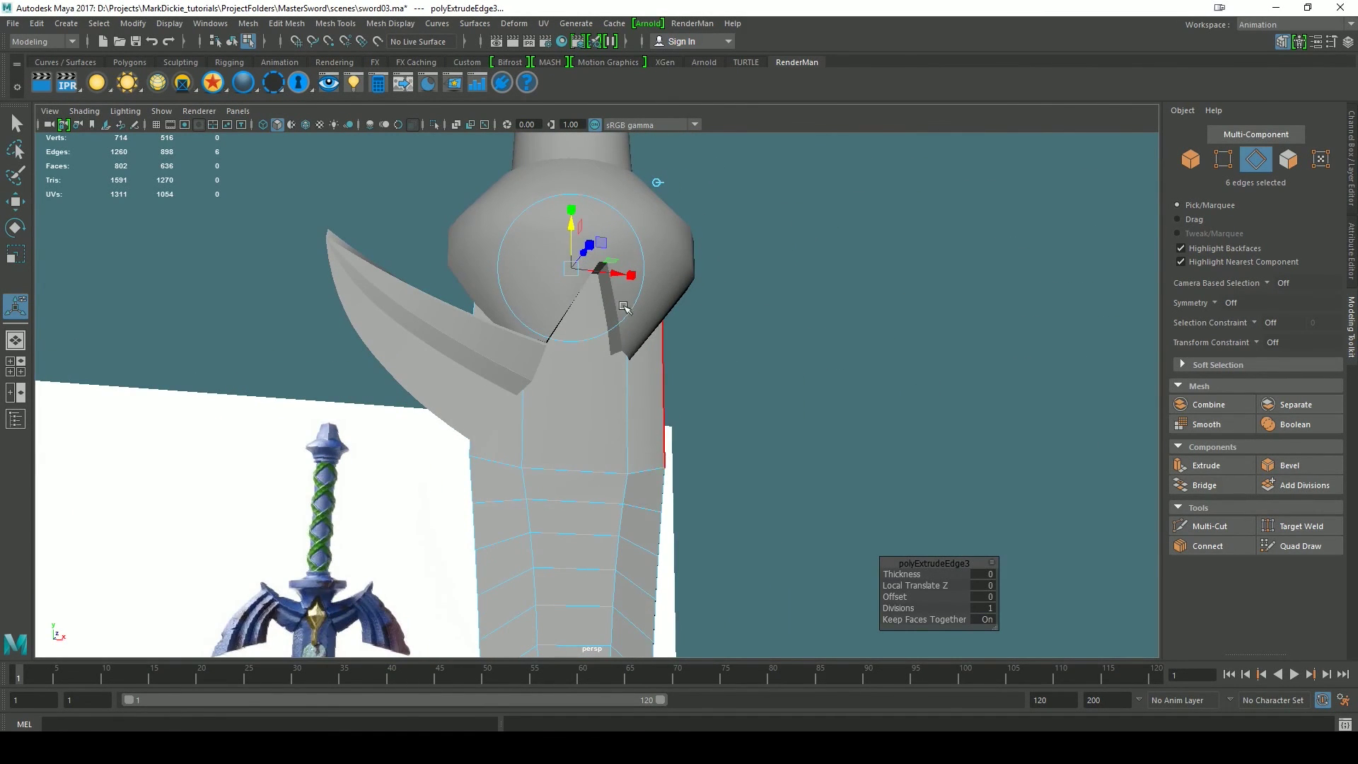
{"action": "left_click_drag", "start_coordinate": [634, 416], "coordinate": [638, 450], "text": "alt"}
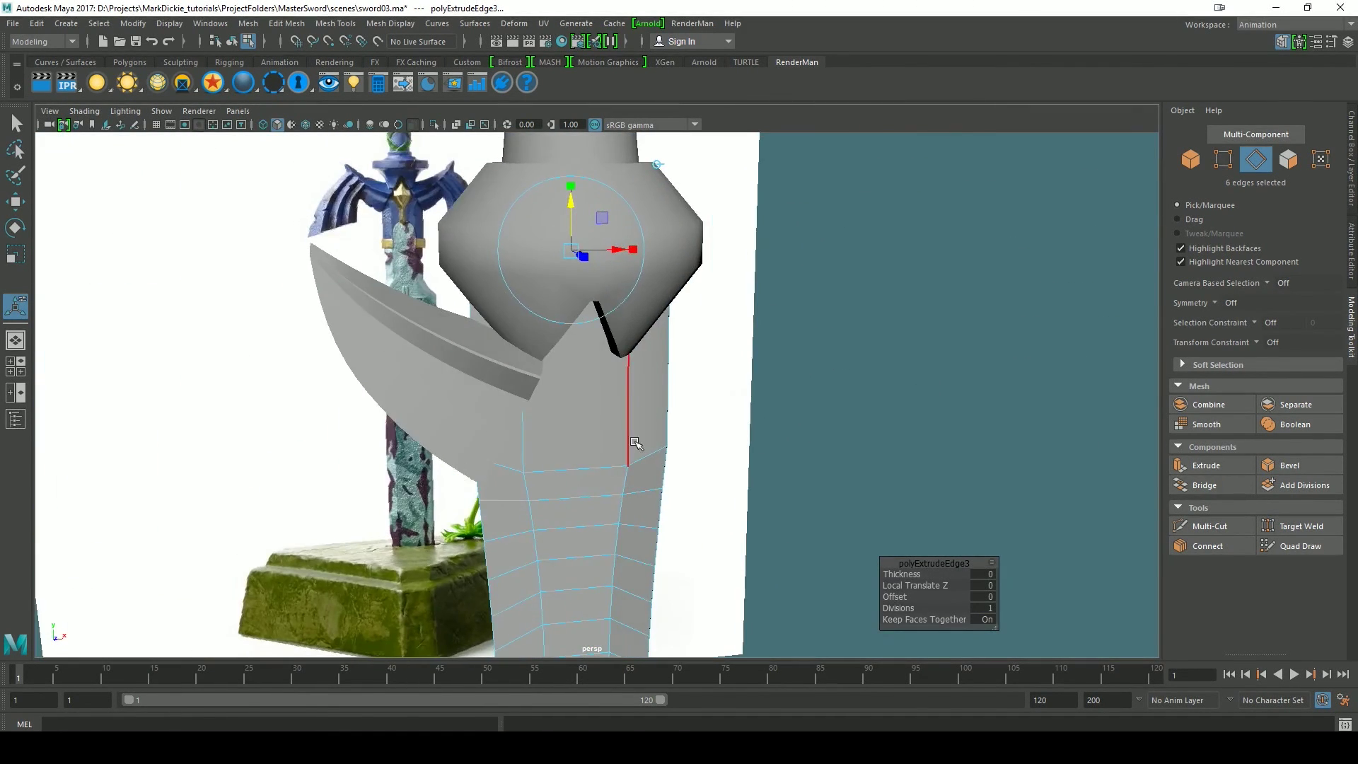
{"action": "right_click_drag", "start_coordinate": [643, 342], "coordinate": [714, 324]}
{"action": "left_click", "coordinate": [895, 476]}
- Inspect the shading of the blade's extended section from several angles
{"action": "scroll", "coordinate": [895, 476], "scroll_direction": "down", "scroll_amount": 7}
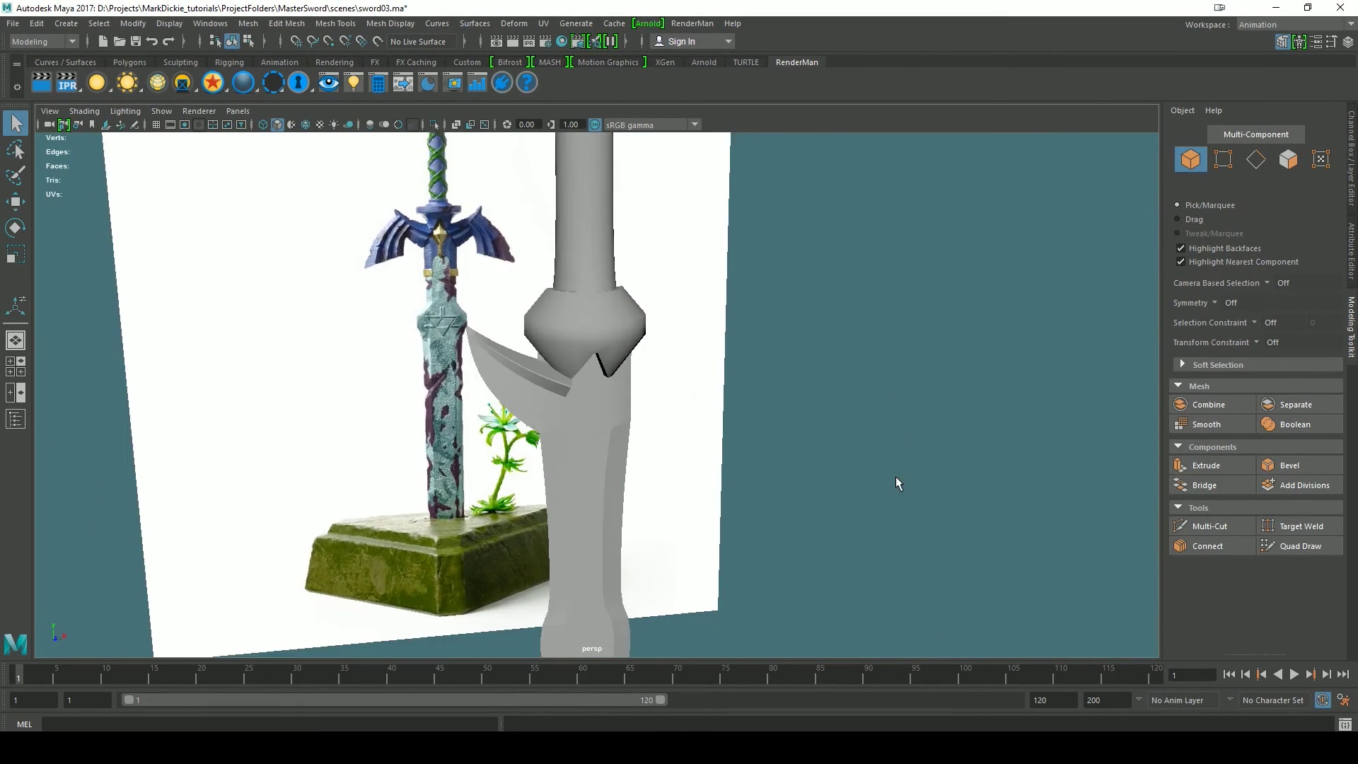
{"action": "left_click_drag", "start_coordinate": [895, 477], "coordinate": [799, 473], "text": "alt"}
{"action": "scroll", "coordinate": [798, 467], "scroll_direction": "up", "scroll_amount": 7}
{"action": "left_click", "coordinate": [629, 426]}
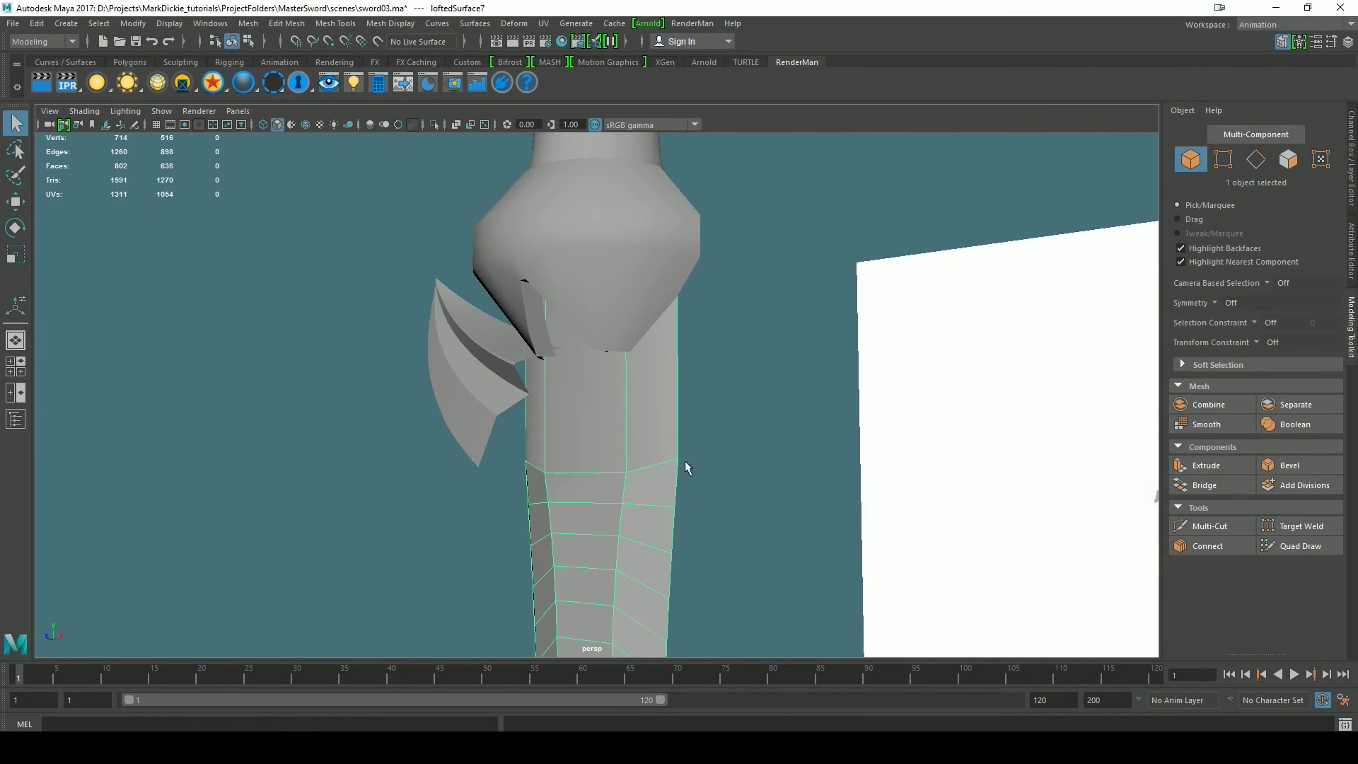
{"action": "left_click_drag", "start_coordinate": [688, 463], "coordinate": [790, 428], "text": "alt"}
{"action": "left_click", "coordinate": [790, 426]}
{"action": "left_click_drag", "start_coordinate": [796, 481], "coordinate": [617, 383], "text": "alt"}
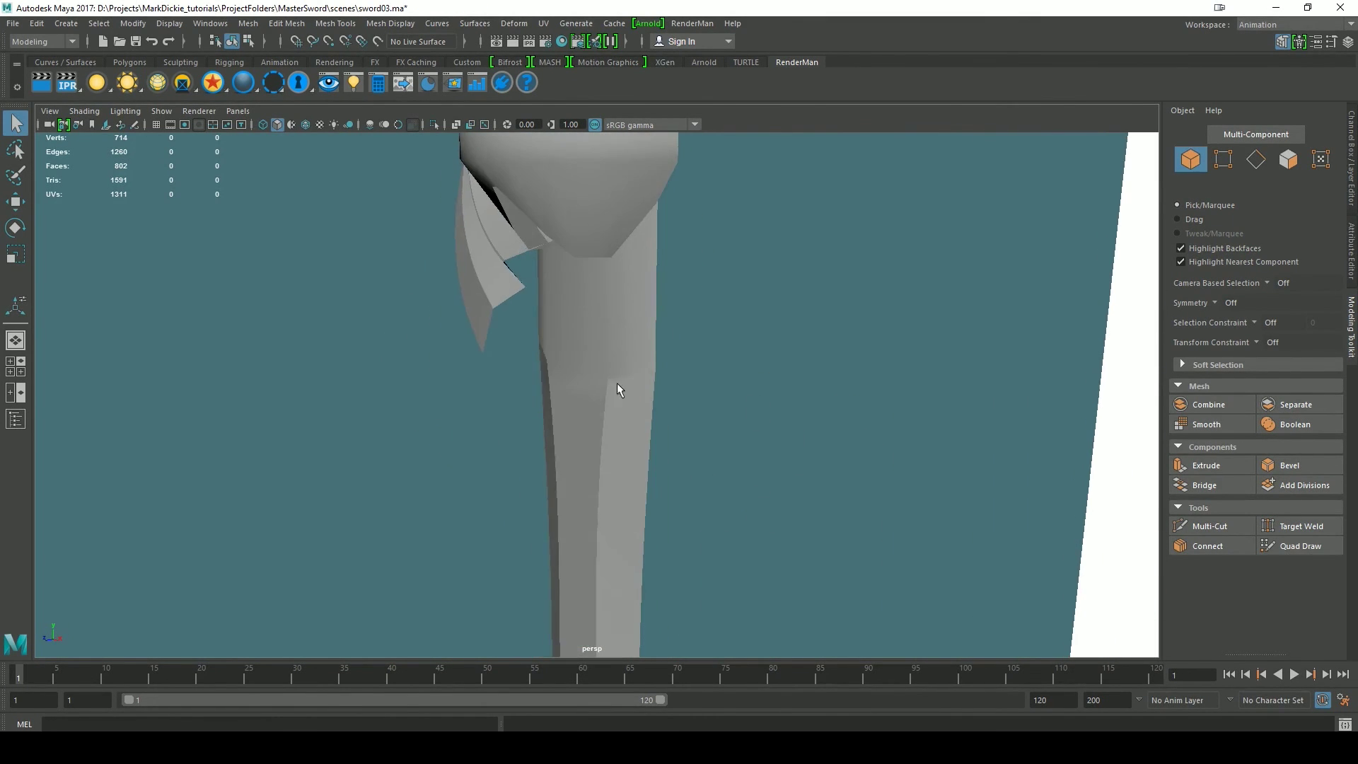
{"action": "middle_click_drag", "start_coordinate": [617, 383], "coordinate": [648, 460], "text": "alt"}
{"action": "scroll", "coordinate": [648, 461], "scroll_direction": "up", "scroll_amount": 5}
{"action": "left_click_drag", "start_coordinate": [647, 494], "coordinate": [664, 469], "text": "alt"}
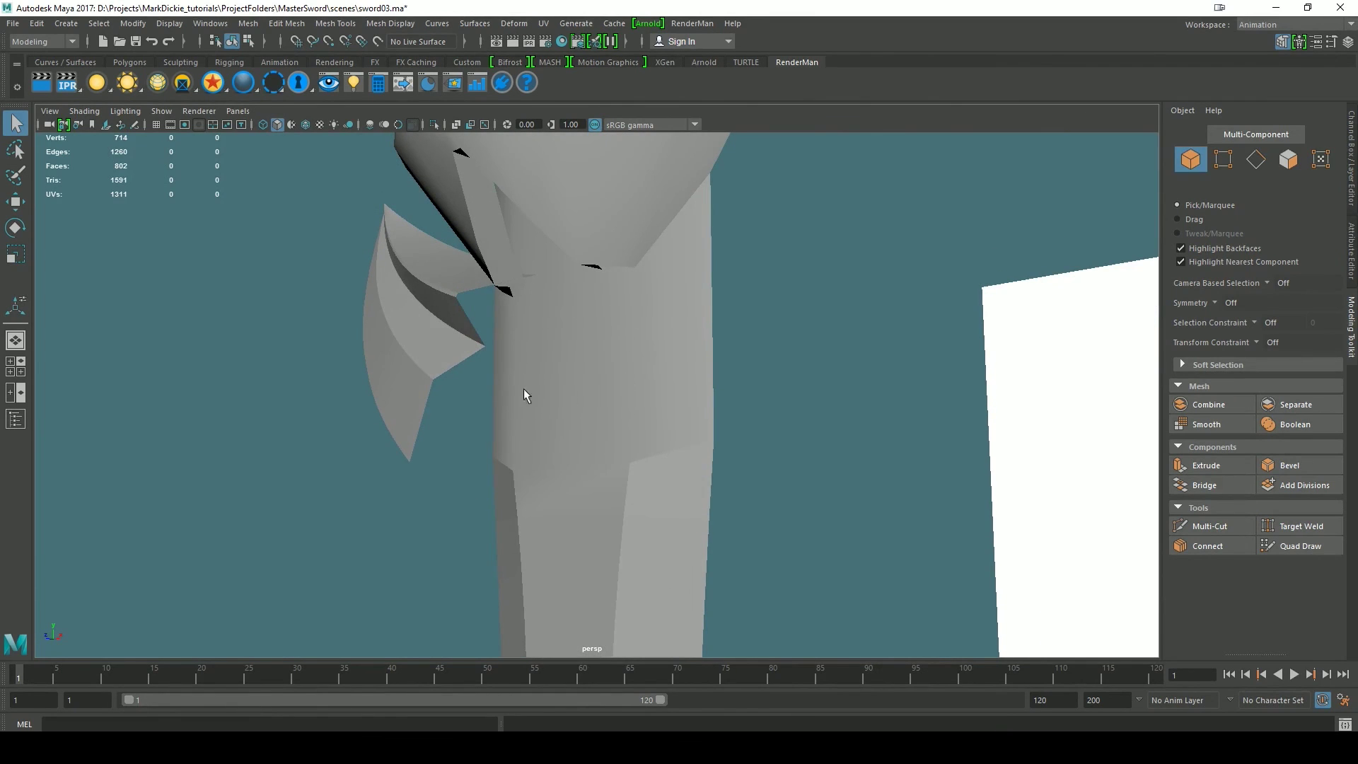
- Harden the four lengthwise corner edges of the blade's extended section, return to object selection and deselect the blade
{"action": "right_click_drag", "start_coordinate": [633, 375], "coordinate": [630, 311]}
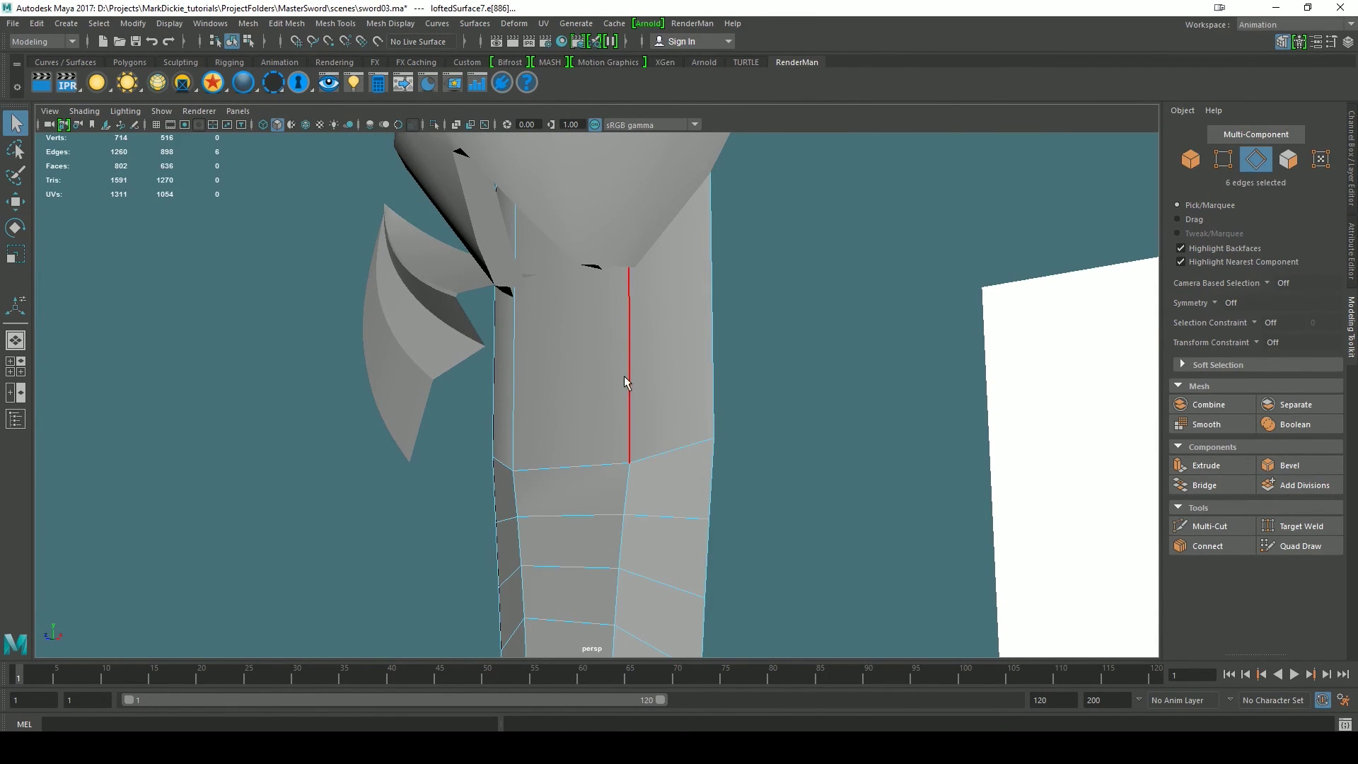
{"action": "left_click", "coordinate": [624, 376]}
{"action": "left_click", "coordinate": [512, 377], "text": "shift"}
{"action": "left_click_drag", "start_coordinate": [856, 469], "coordinate": [570, 382], "text": "alt"}
{"action": "left_click", "coordinate": [683, 306], "text": "shift"}
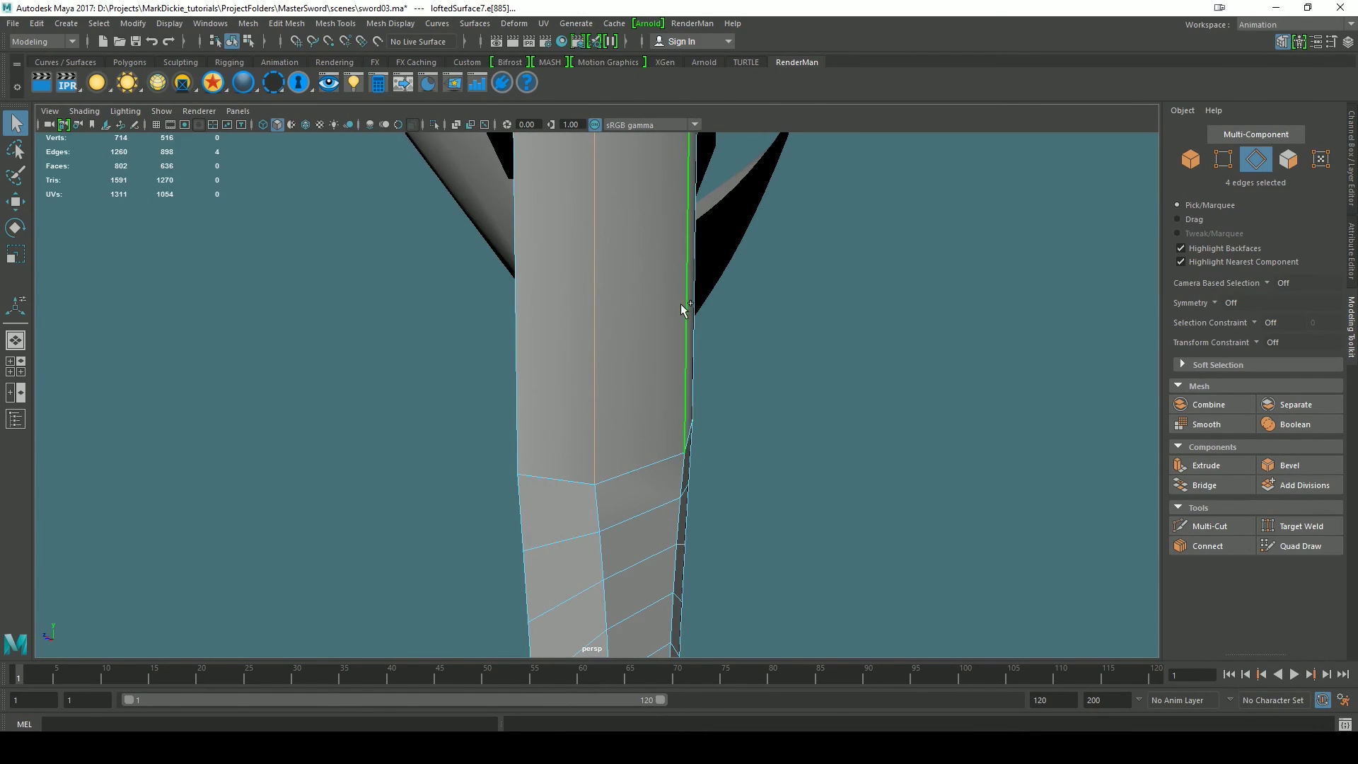
{"action": "left_click", "coordinate": [391, 25]}
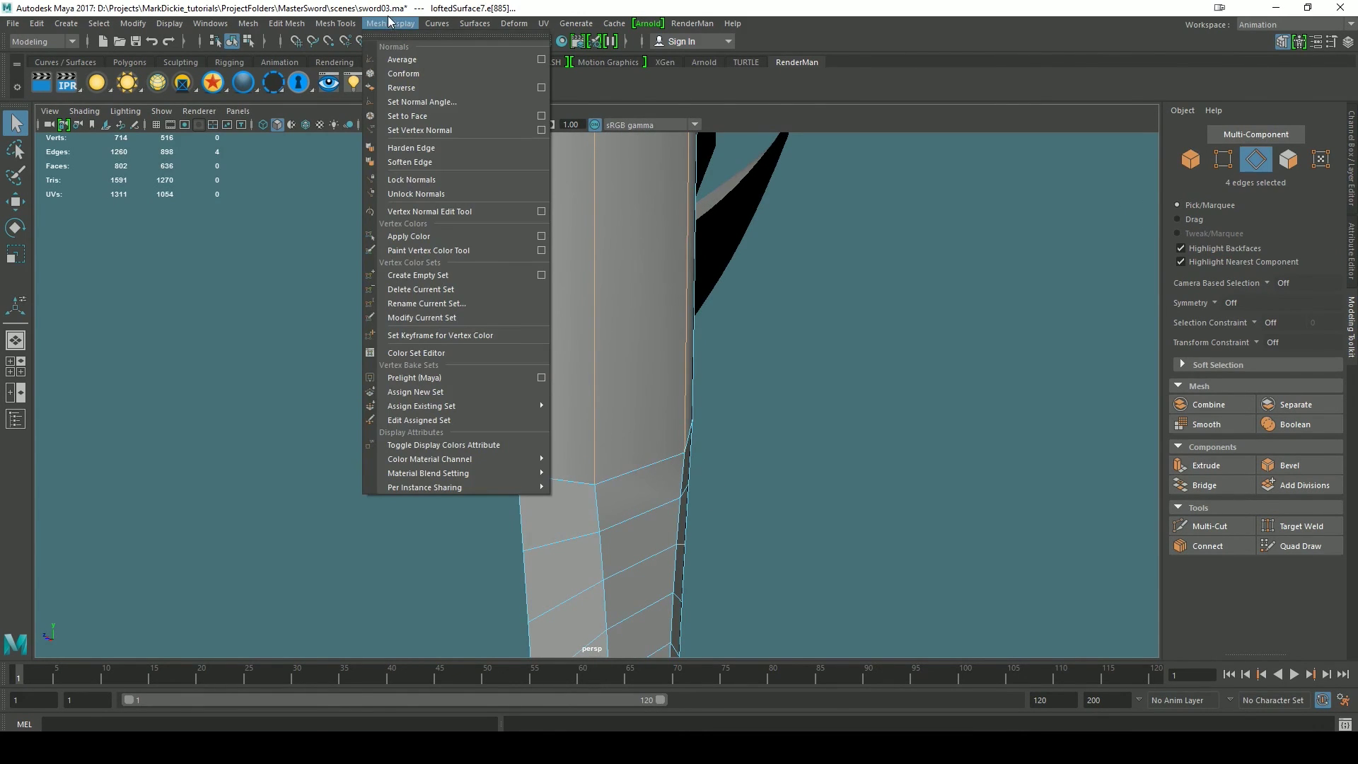
{"action": "left_click", "coordinate": [423, 149]}
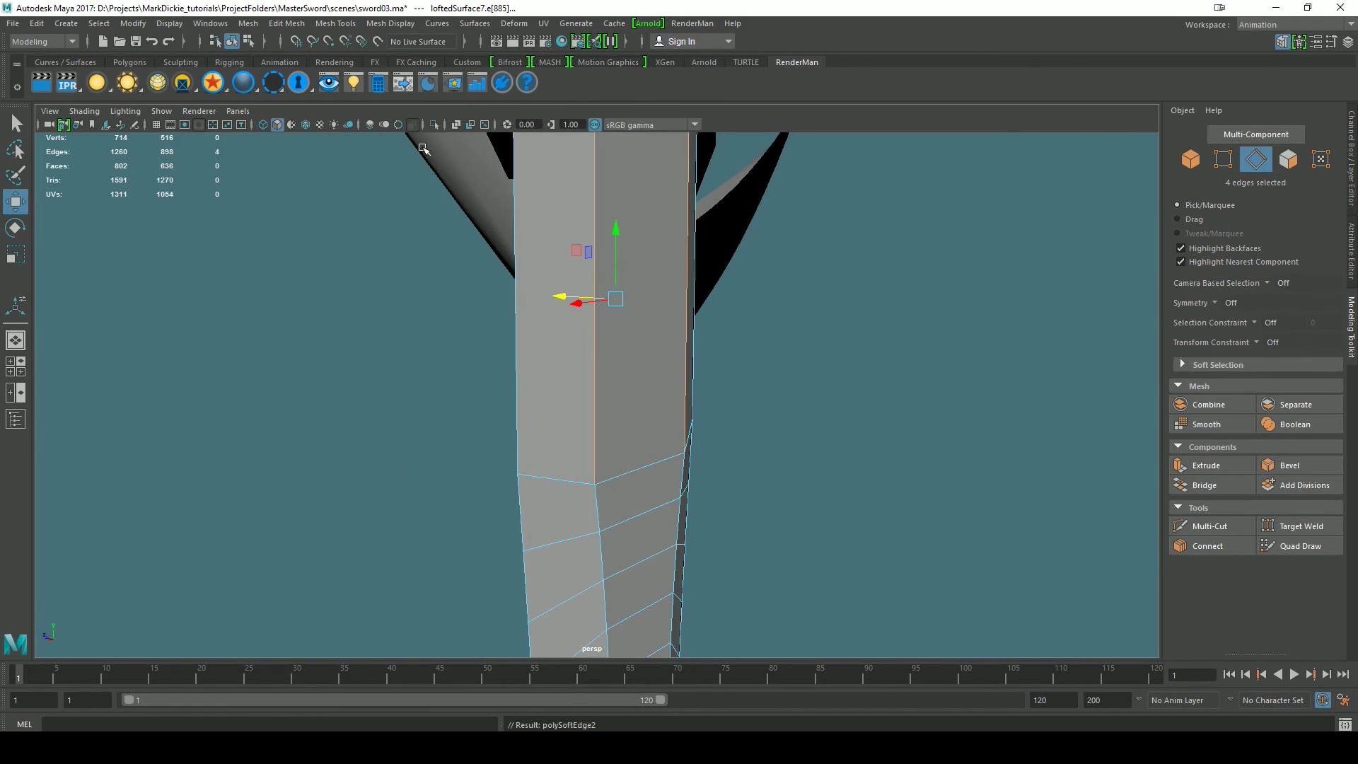
{"action": "right_click_drag", "start_coordinate": [651, 342], "coordinate": [723, 323]}
{"action": "left_click", "coordinate": [812, 380]}
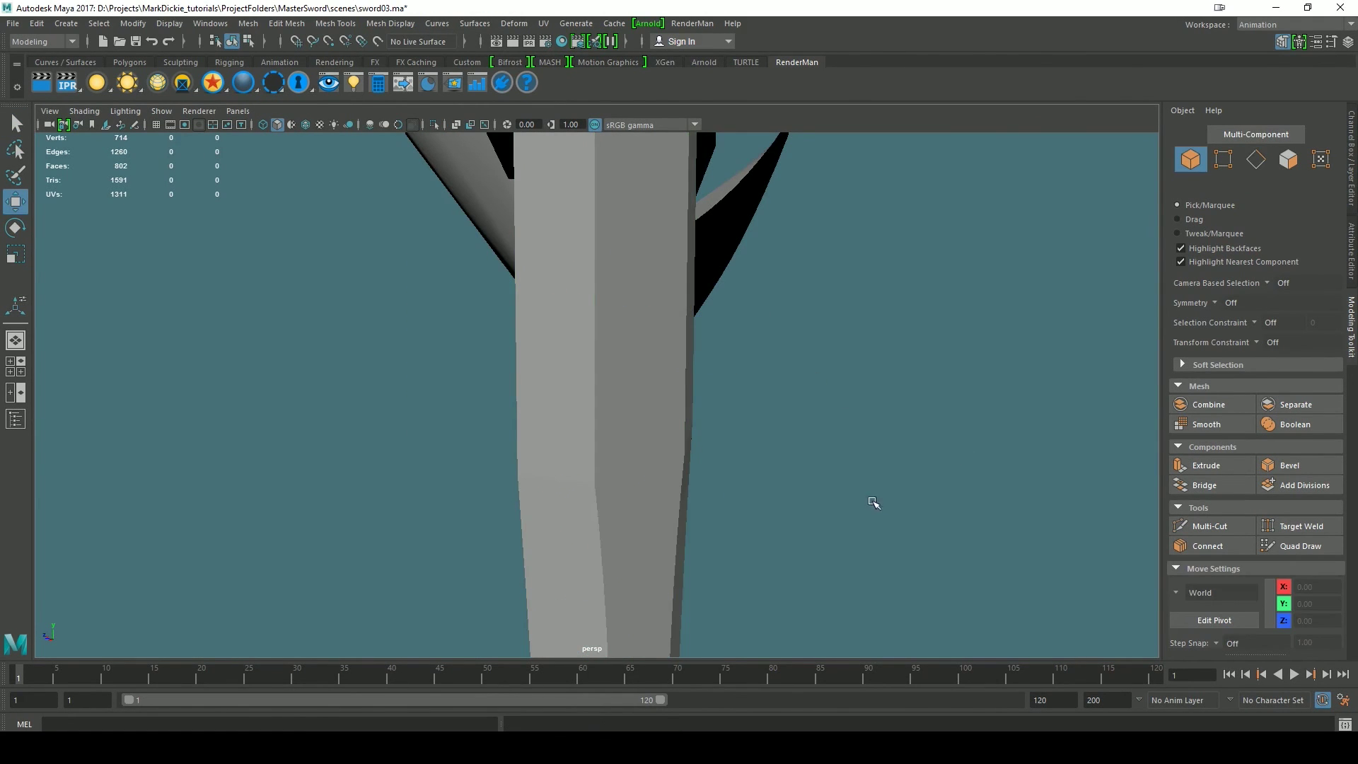
- Inspect the blade's hardened extension in the perspective view and against the reference image in the front view
{"action": "left_click_drag", "start_coordinate": [873, 502], "coordinate": [1038, 492], "text": "alt"}
{"action": "left_click_drag", "start_coordinate": [840, 446], "coordinate": [677, 374], "text": "alt"}
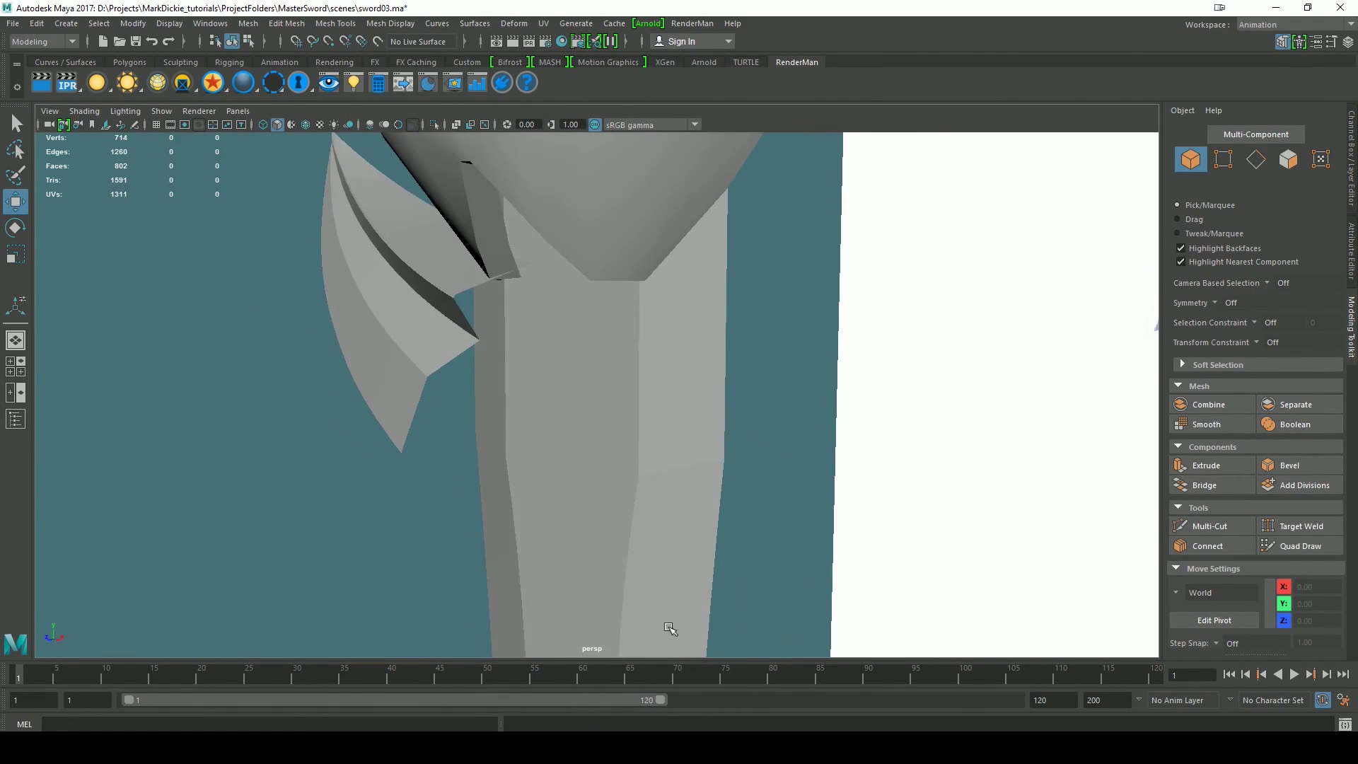
{"action": "scroll", "coordinate": [688, 617], "scroll_direction": "down", "scroll_amount": 10}
{"action": "left_click_drag", "start_coordinate": [682, 509], "coordinate": [767, 447], "text": "alt"}
{"action": "scroll", "coordinate": [790, 454], "scroll_direction": "up", "scroll_amount": 6}
{"action": "key", "text": "space"}
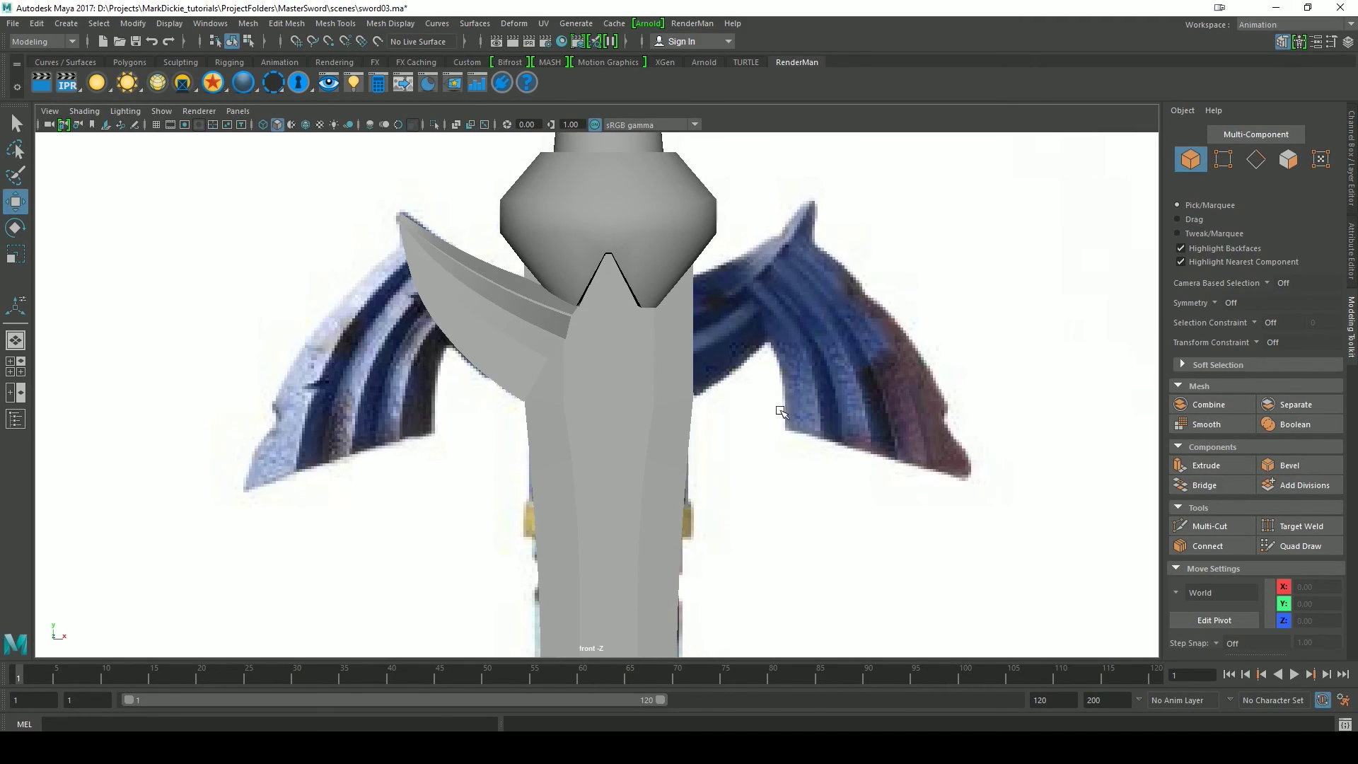
{"action": "middle_click_drag", "start_coordinate": [778, 412], "coordinate": [806, 419], "text": "alt"}
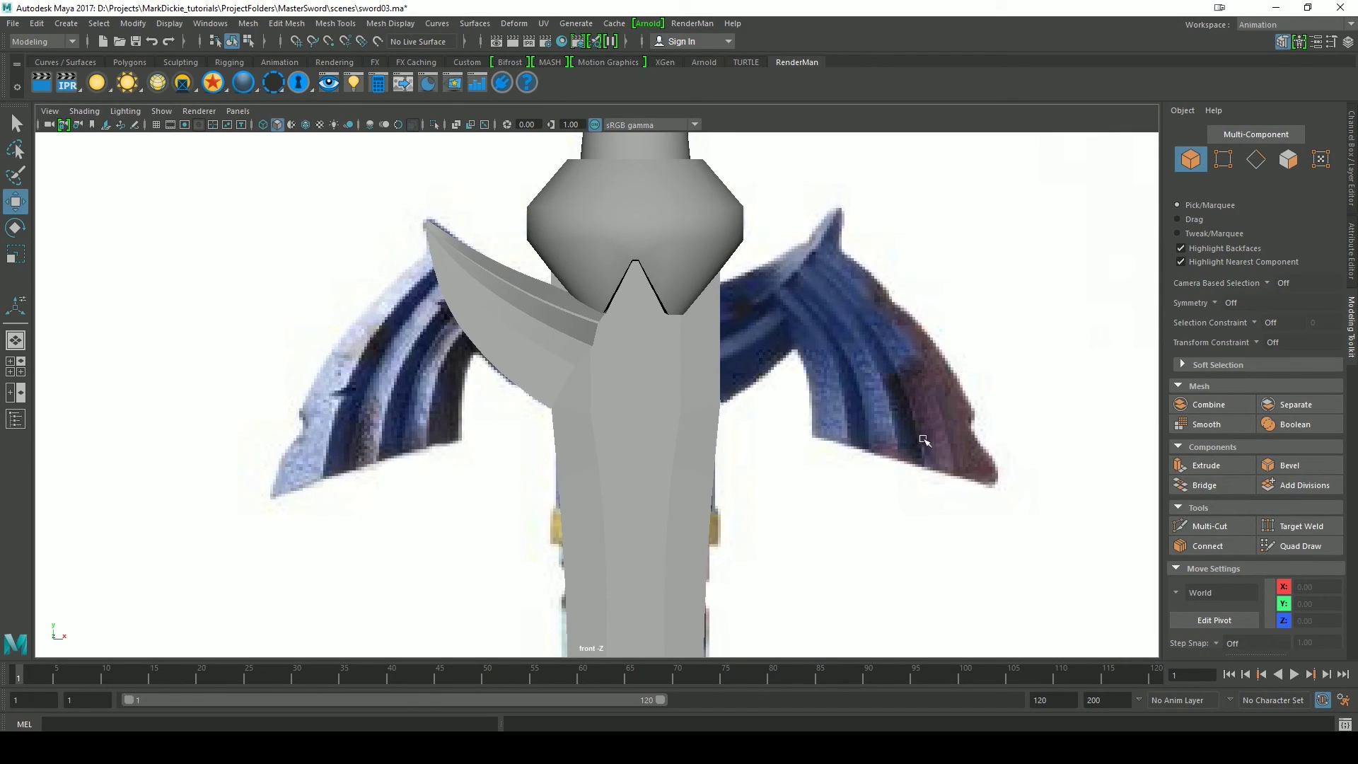
{"action": "middle_click_drag", "start_coordinate": [761, 470], "coordinate": [786, 481], "text": "alt"}
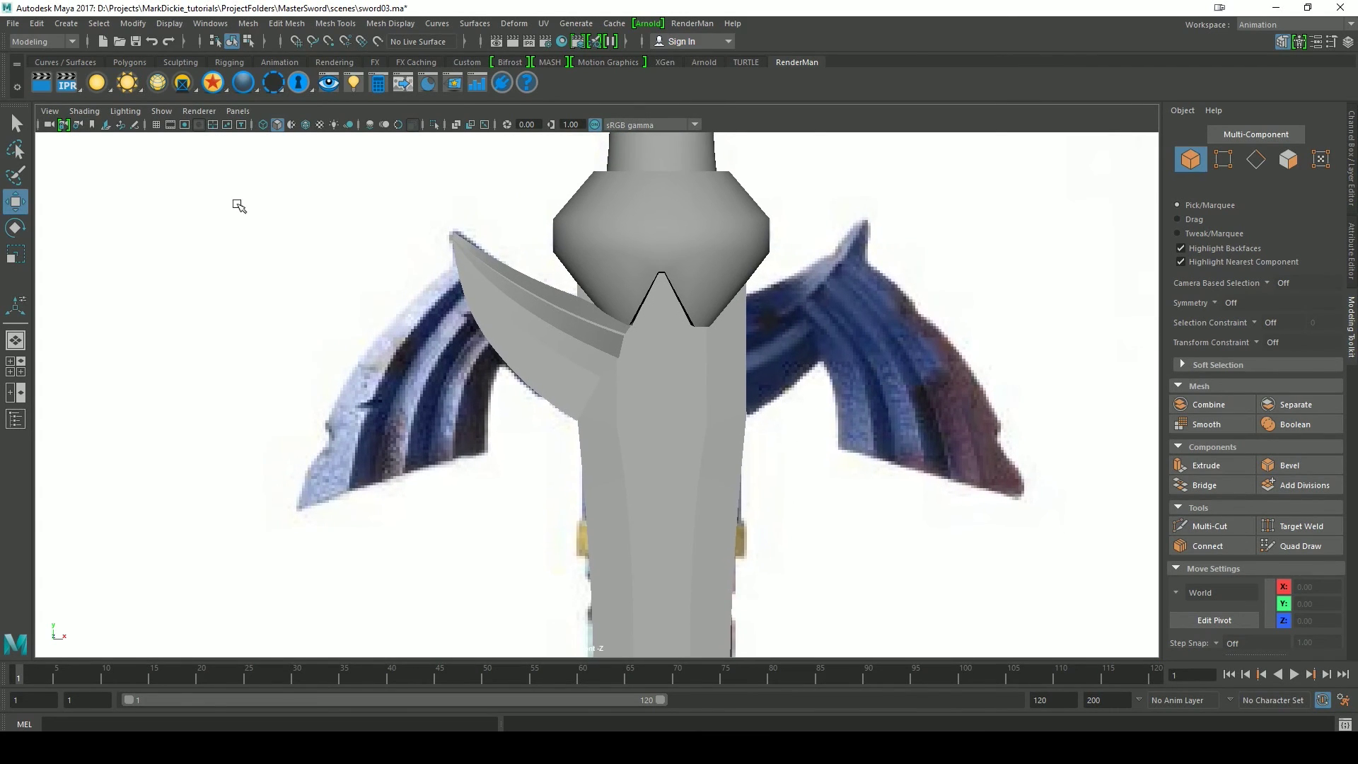
- Draw a CV curve along the left wing's outer edge in the reference, from its lower tip up to the modelled guard arm
{"action": "left_click", "coordinate": [66, 23]}
{"action": "mouse_move", "coordinate": [93, 130]}
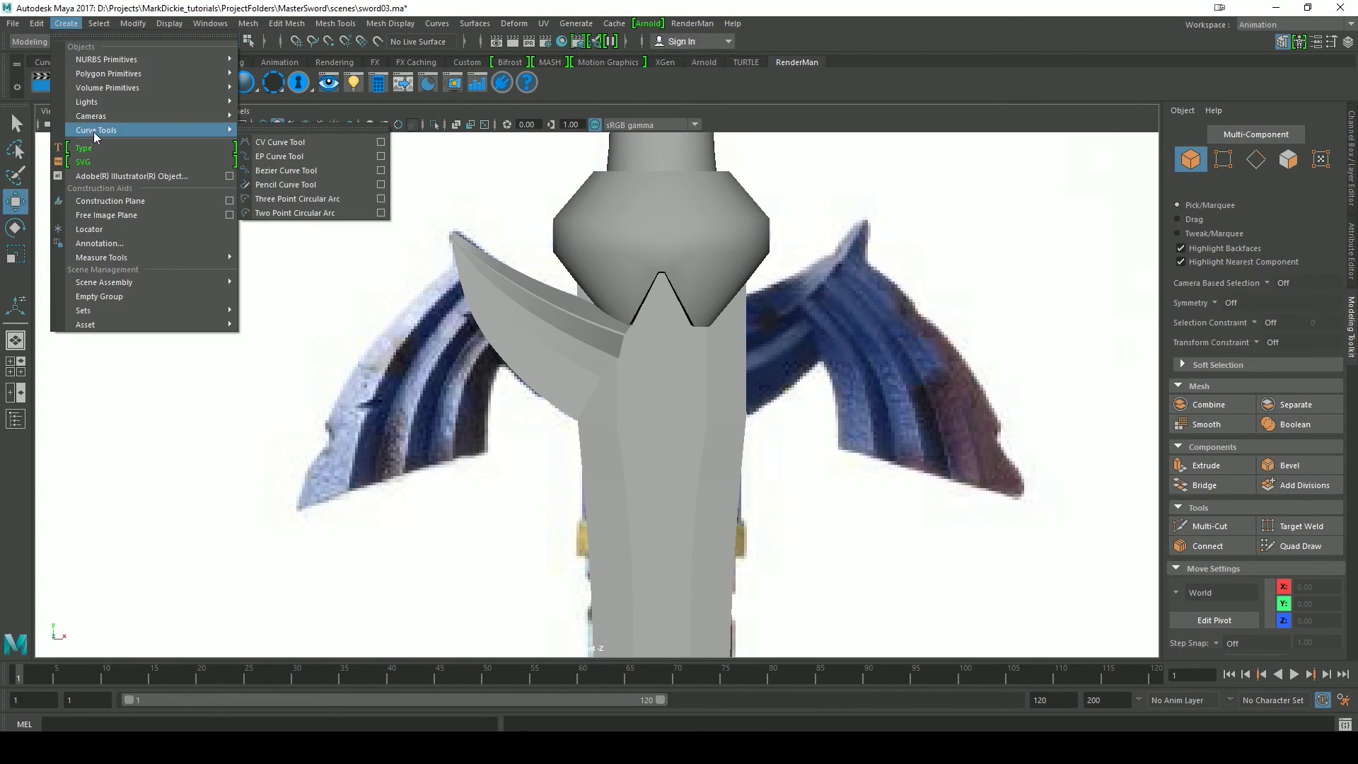
{"action": "left_click", "coordinate": [279, 141]}
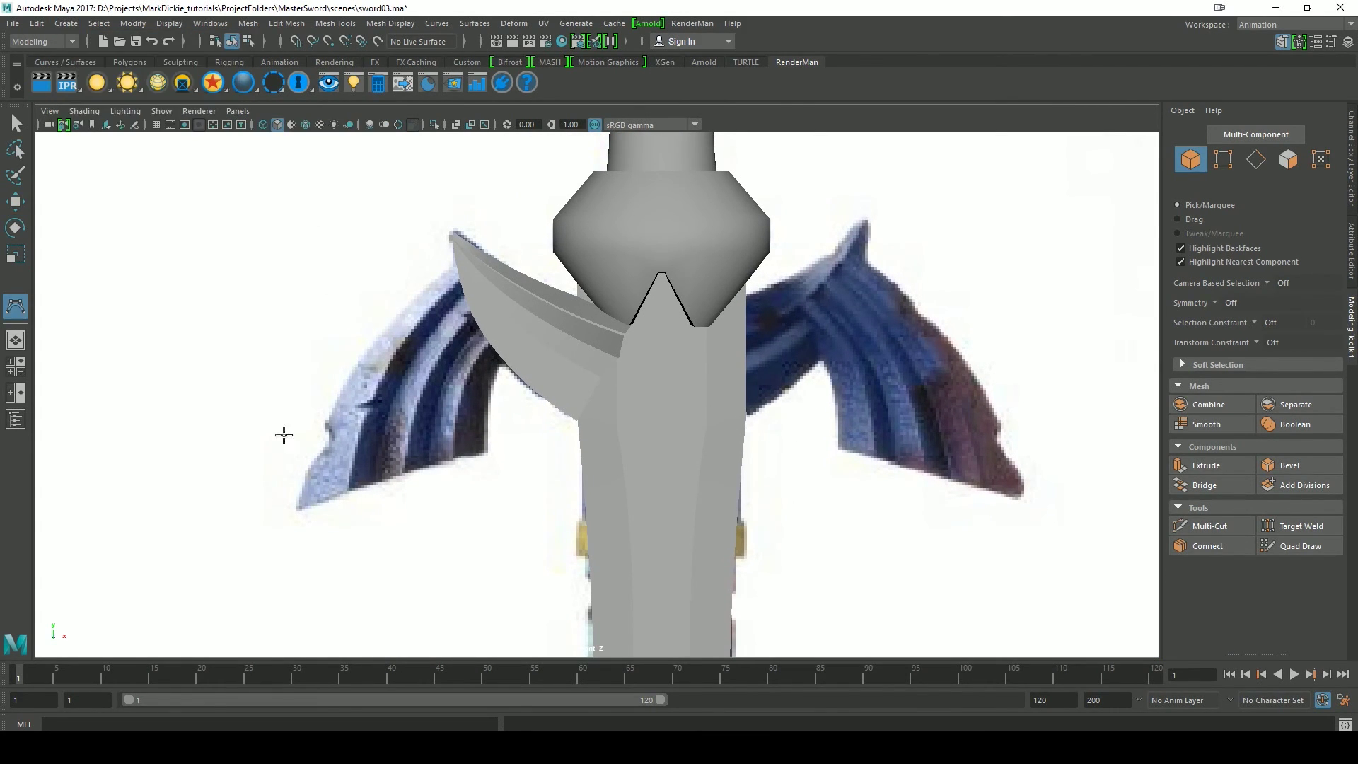
{"action": "left_click", "coordinate": [298, 508]}
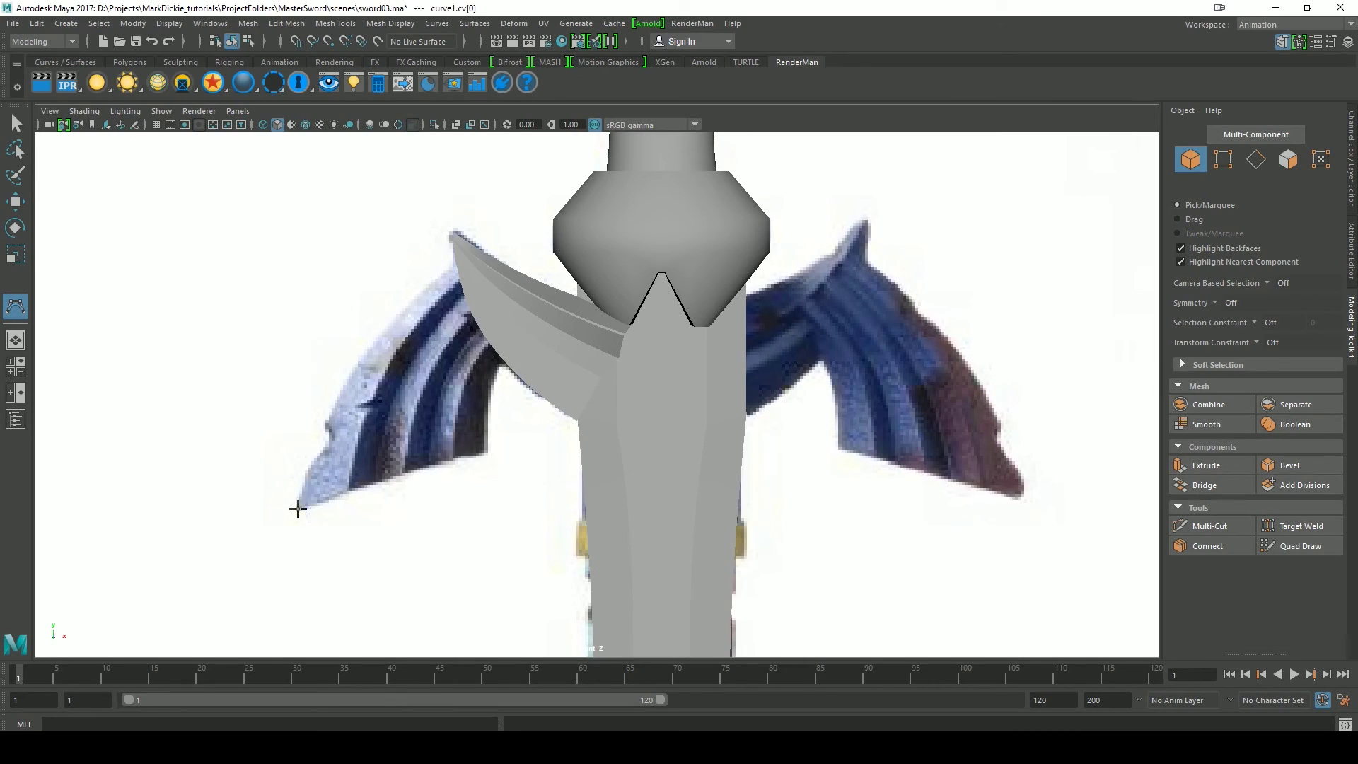
{"action": "left_click", "coordinate": [347, 373]}
{"action": "left_click", "coordinate": [337, 394]}
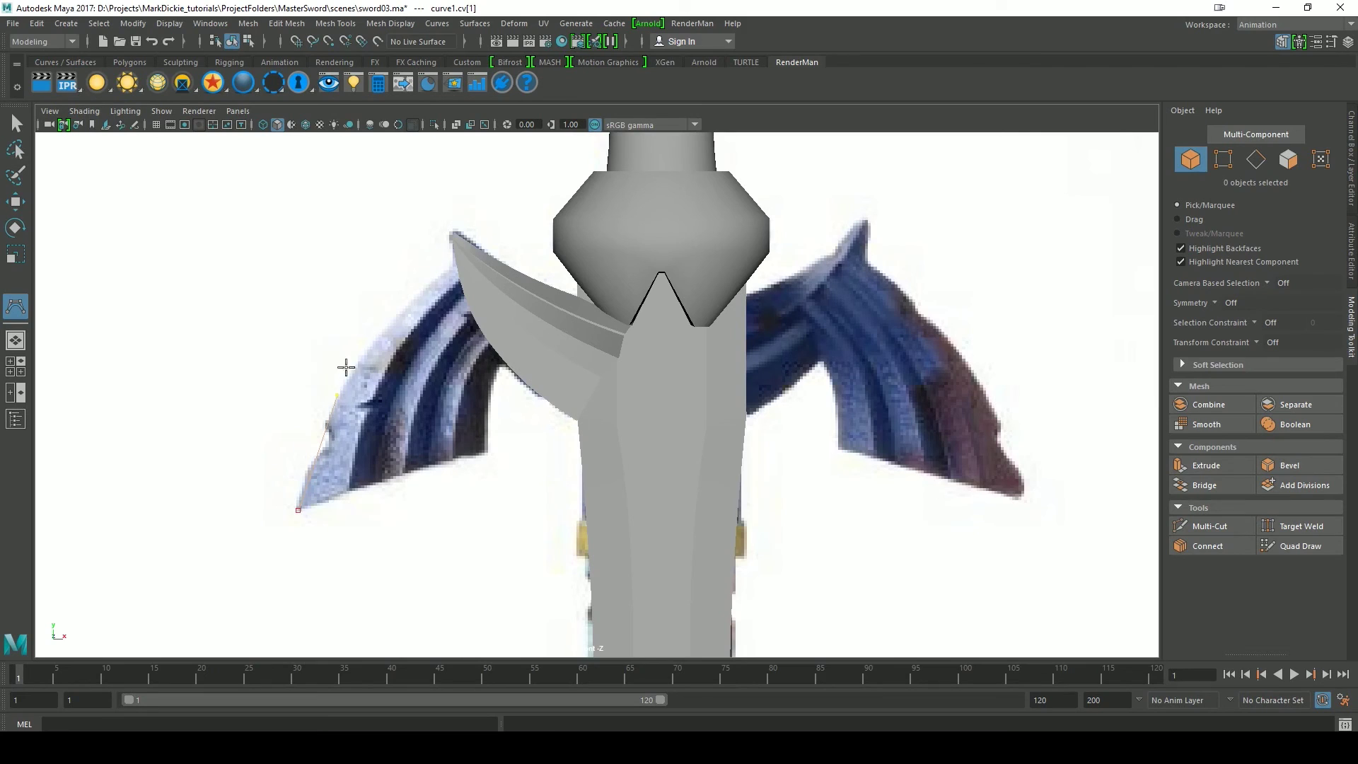
{"action": "left_click", "coordinate": [404, 309]}
{"action": "left_click", "coordinate": [470, 249]}
{"action": "key", "text": "w"}
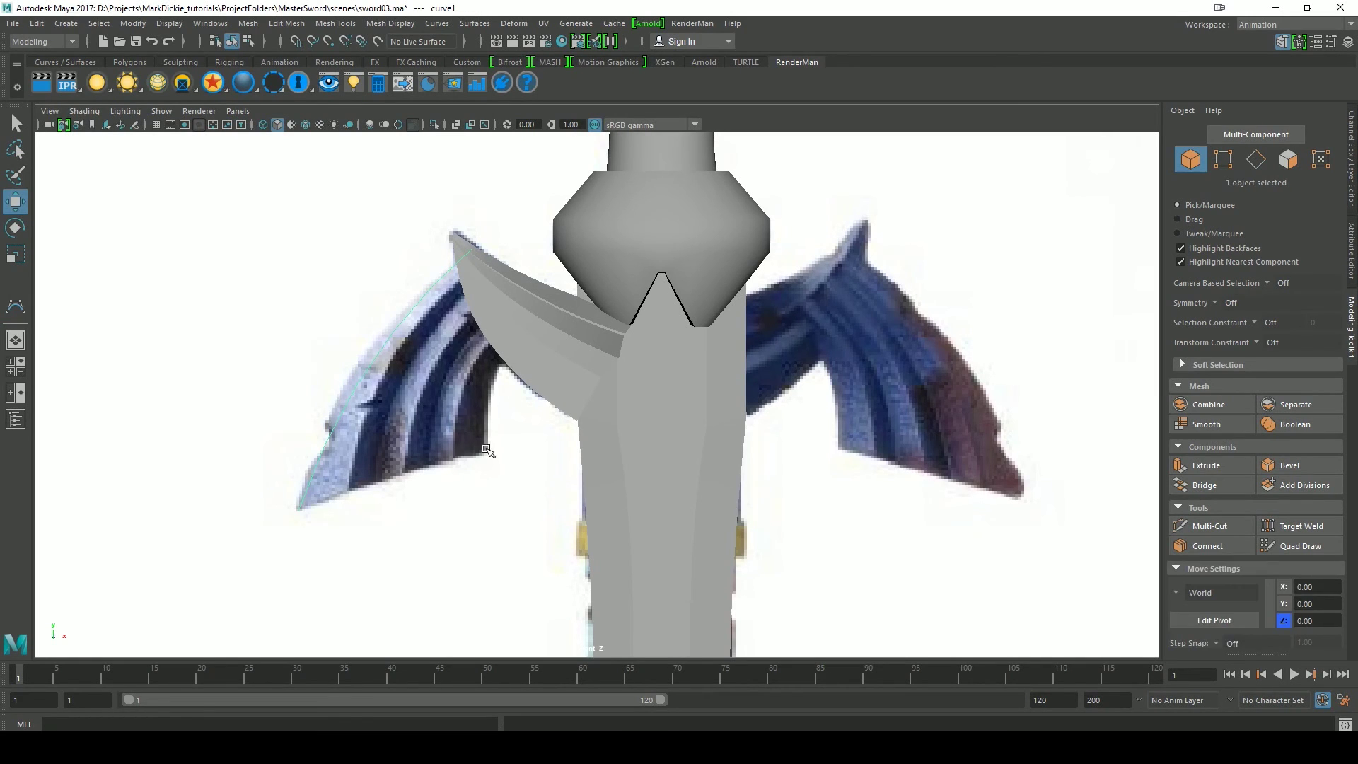
- Draw a second CV curve along the left wing's inner edge, from its lower corner up to the underside of the guard arm
{"action": "key", "text": "y"}
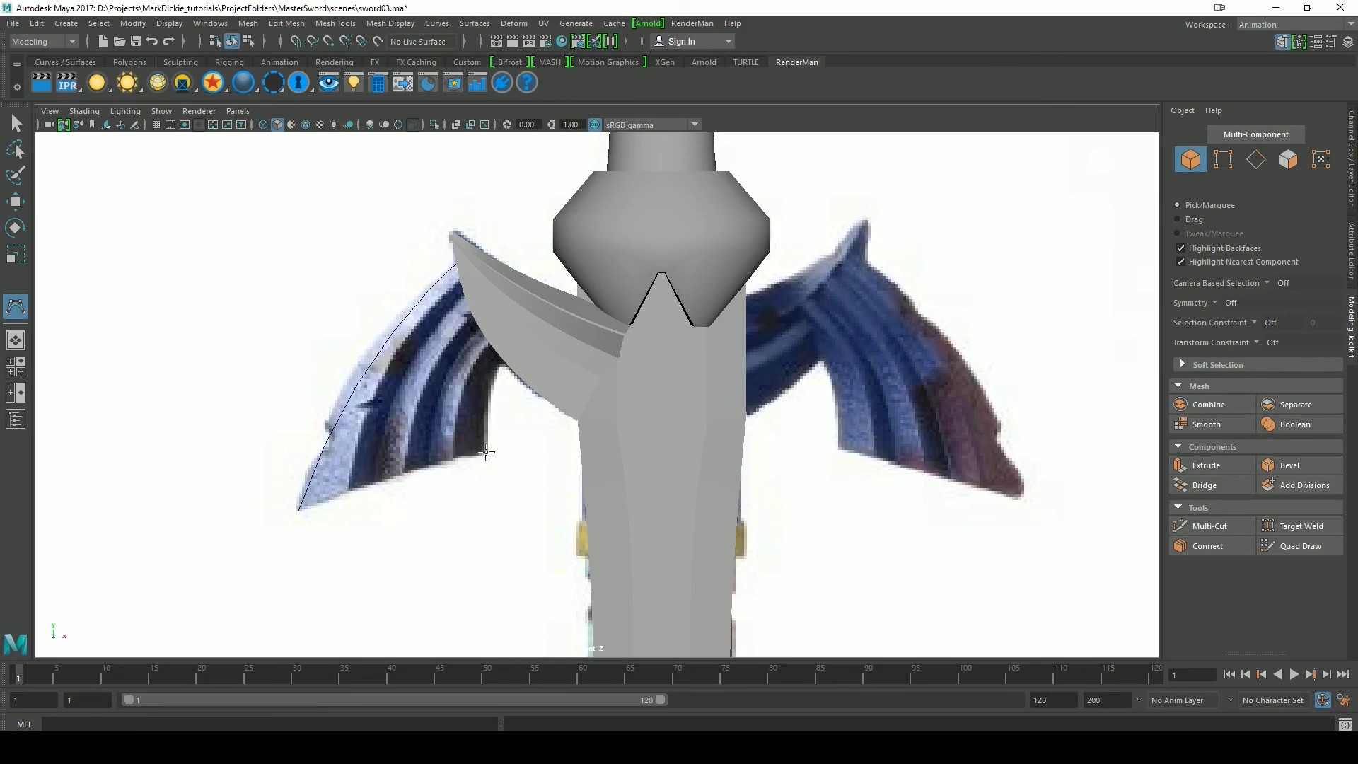
{"action": "left_click", "coordinate": [487, 453]}
{"action": "left_click", "coordinate": [492, 376]}
{"action": "key", "text": "w"}
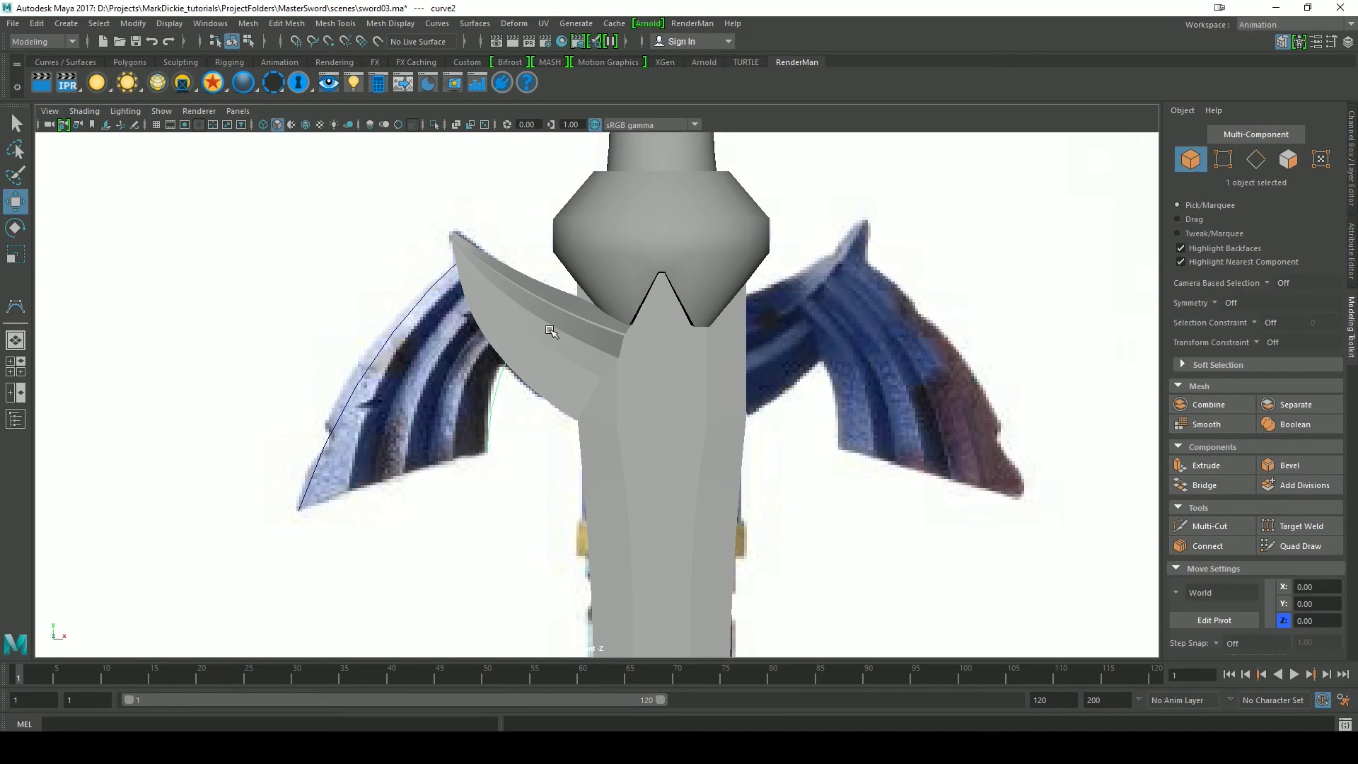
- Loft a surface between the wing's inner and outer curves
{"action": "scroll", "coordinate": [466, 453], "scroll_direction": "up", "scroll_amount": 5}
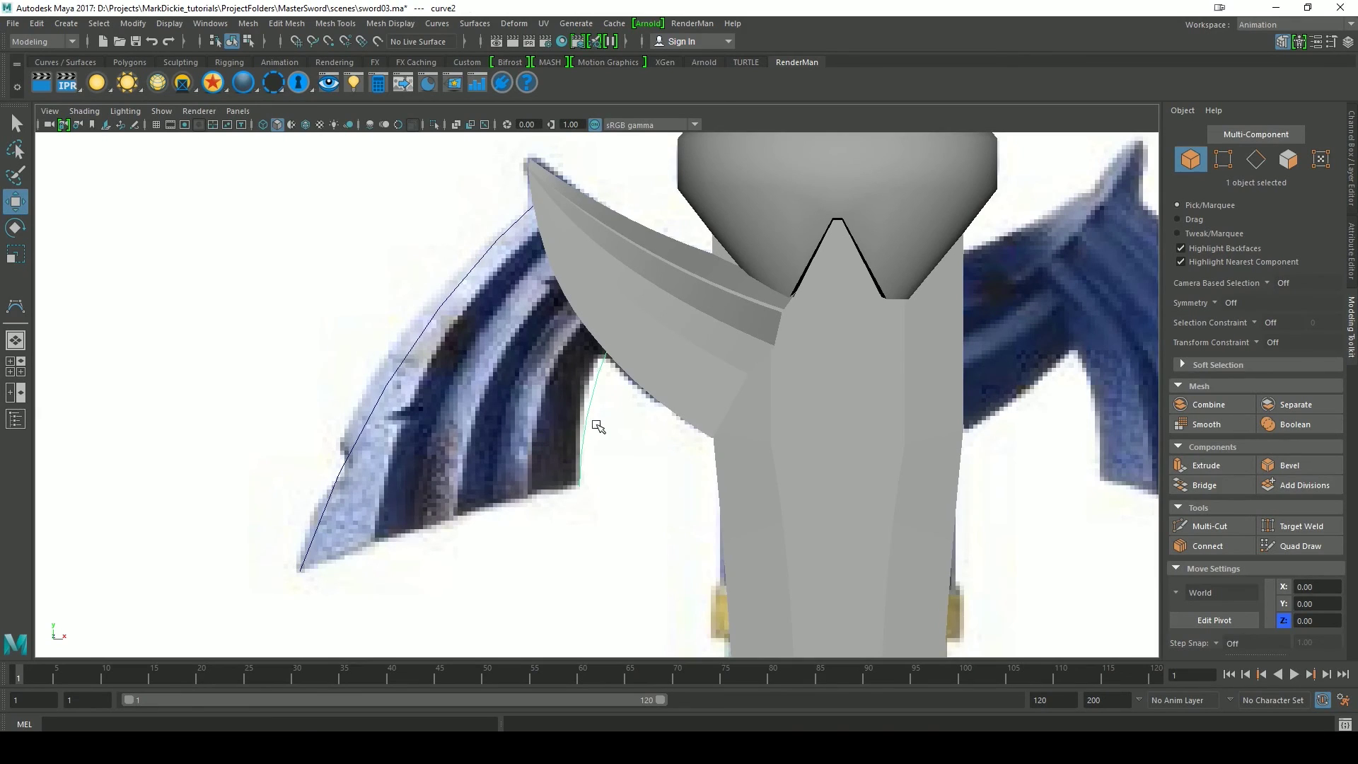
{"action": "left_click", "coordinate": [429, 331], "text": "shift"}
{"action": "key", "text": "space"}
{"action": "left_click_drag", "start_coordinate": [609, 437], "coordinate": [609, 402]}
{"action": "left_click_drag", "start_coordinate": [654, 476], "coordinate": [648, 441], "text": "alt"}
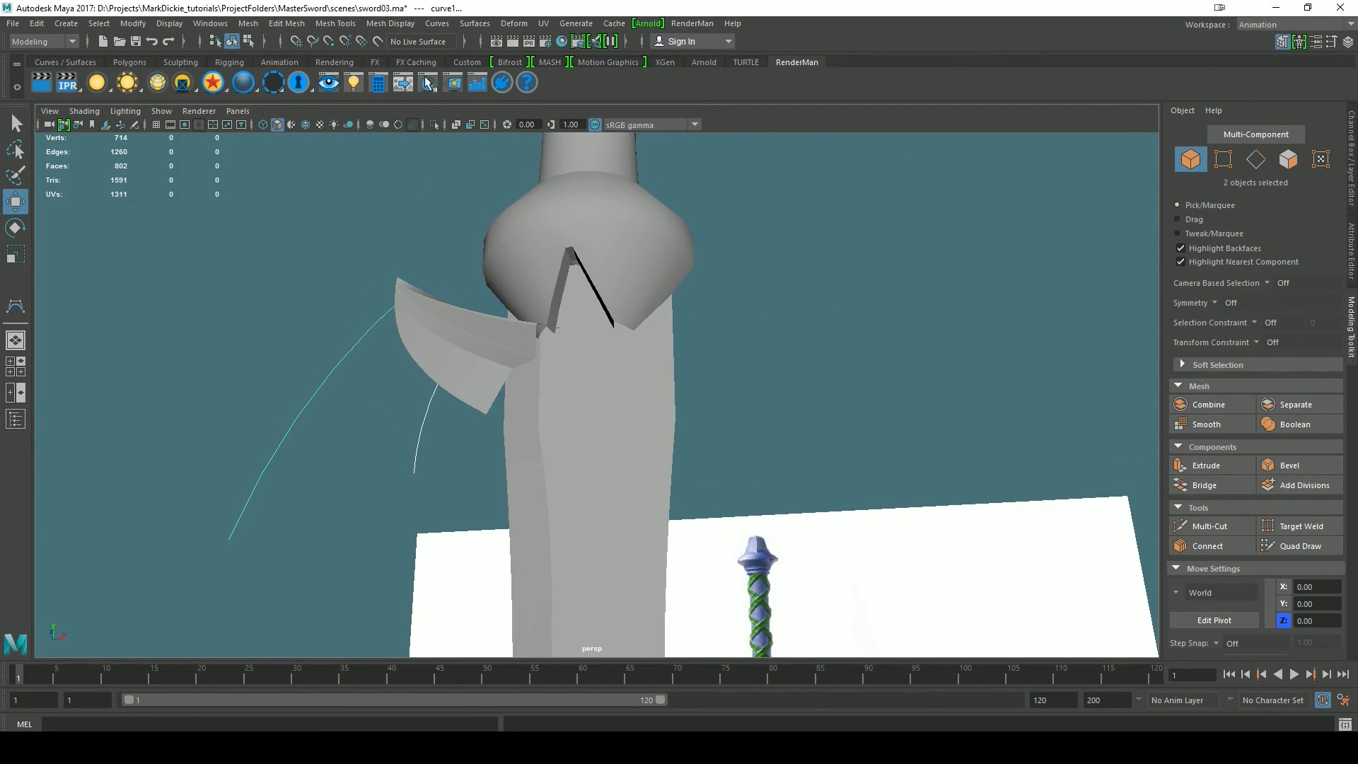
{"action": "left_click", "coordinate": [445, 24]}
{"action": "mouse_move", "coordinate": [474, 23]}
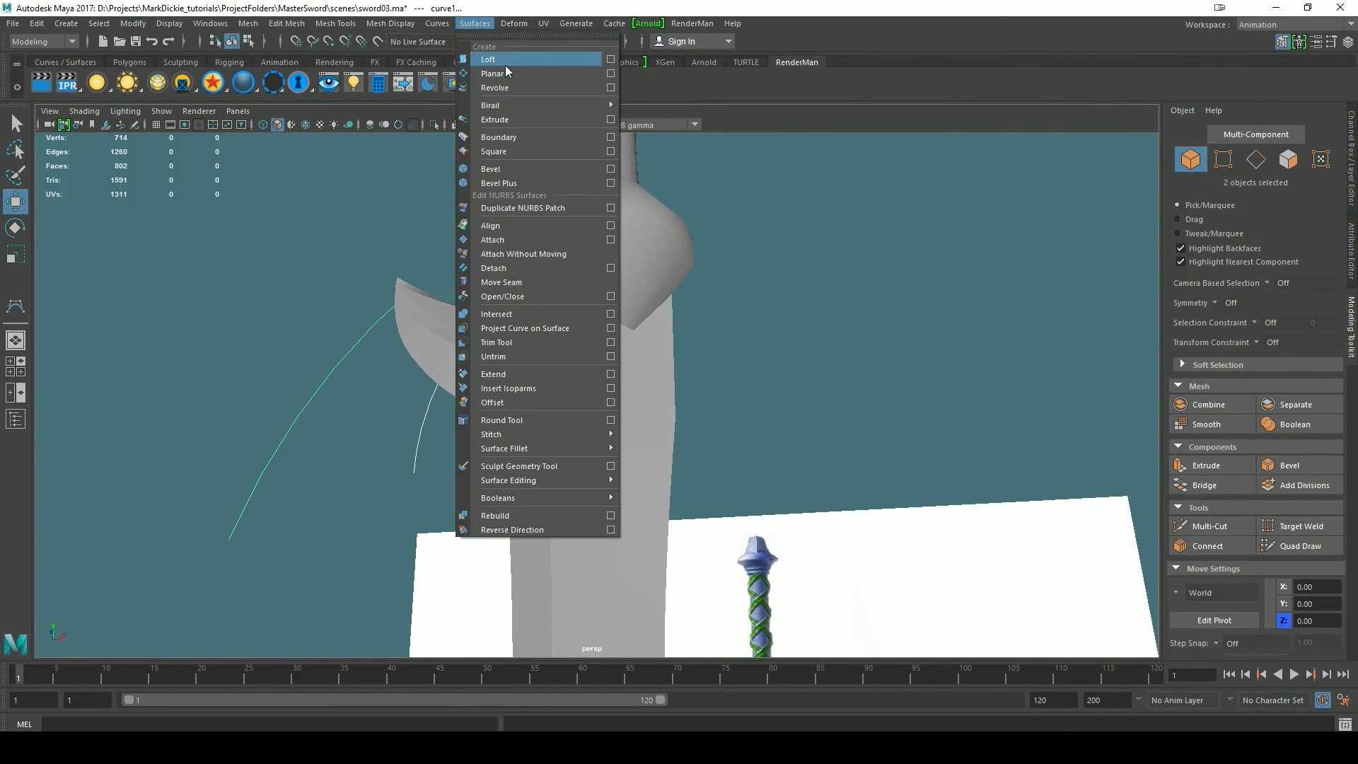
{"action": "left_click", "coordinate": [505, 65]}
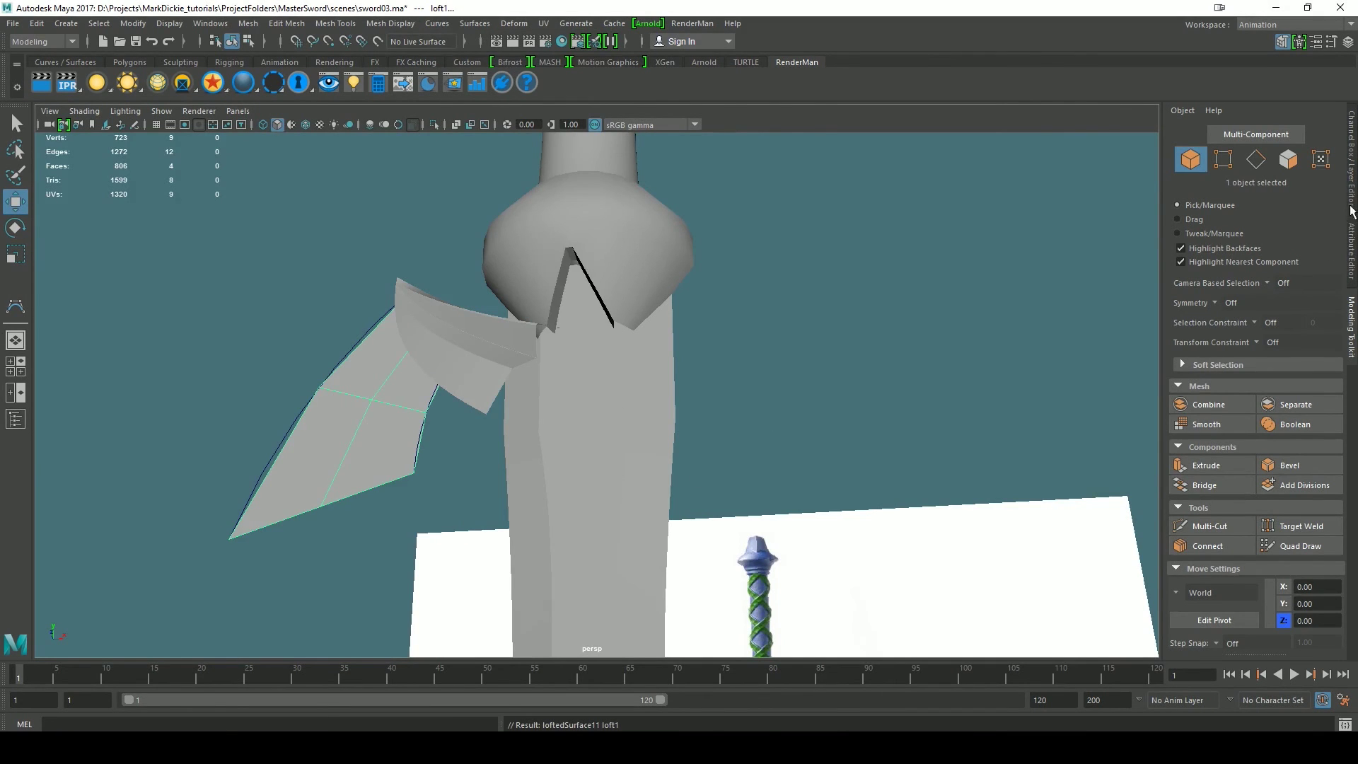
- Set the lofted wing surface's tessellation U Number to 8
{"action": "left_click", "coordinate": [1352, 209]}
{"action": "left_click_drag", "start_coordinate": [1340, 278], "coordinate": [1327, 365]}
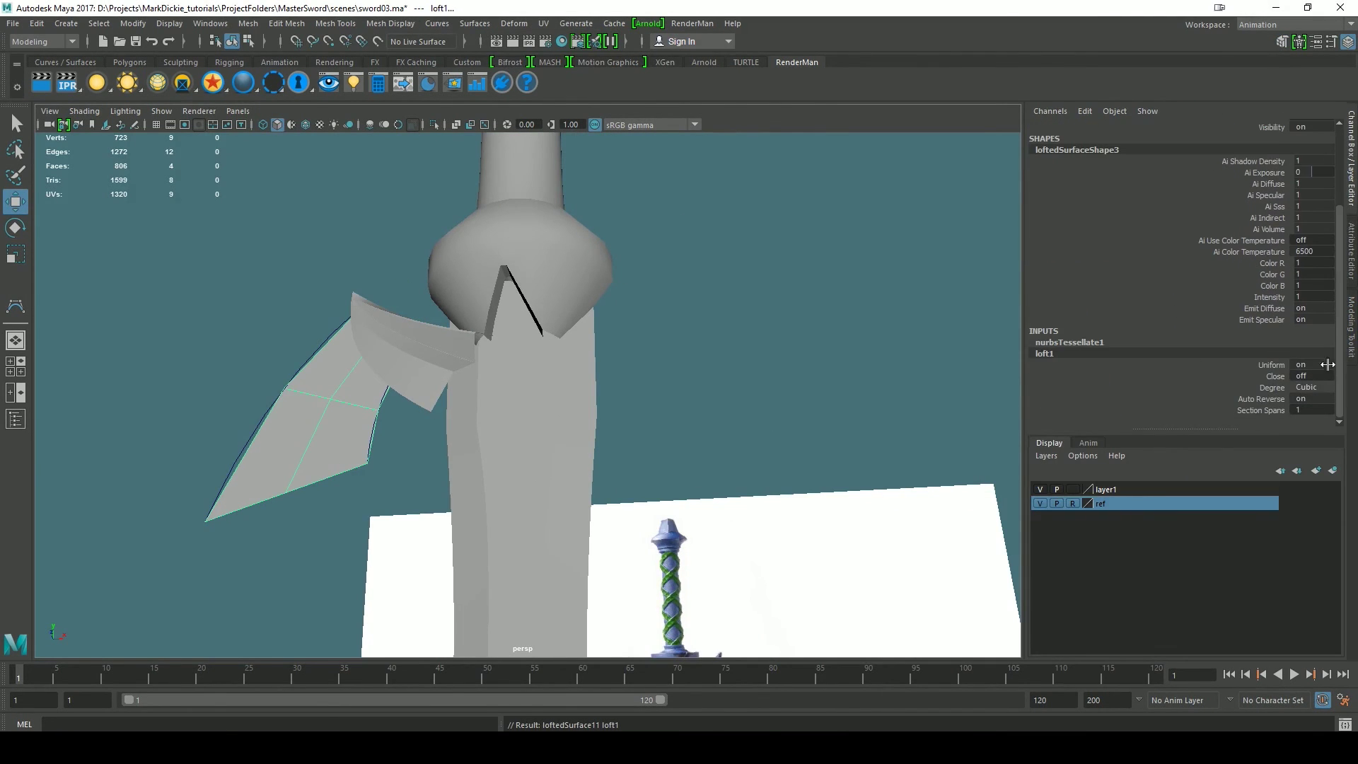
{"action": "left_click", "coordinate": [1054, 343]}
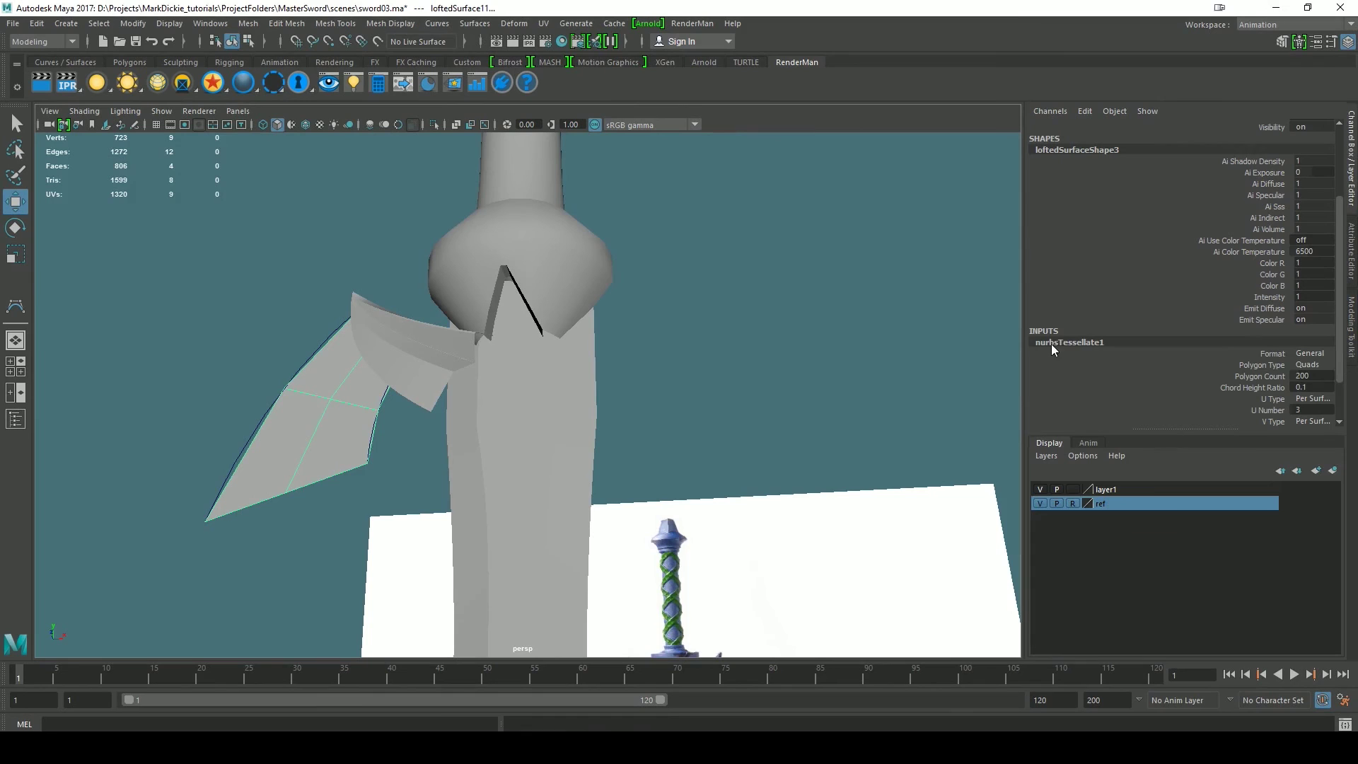
{"action": "scroll", "coordinate": [1330, 361], "scroll_direction": "down", "scroll_amount": 2}
{"action": "left_click", "coordinate": [1305, 354]}
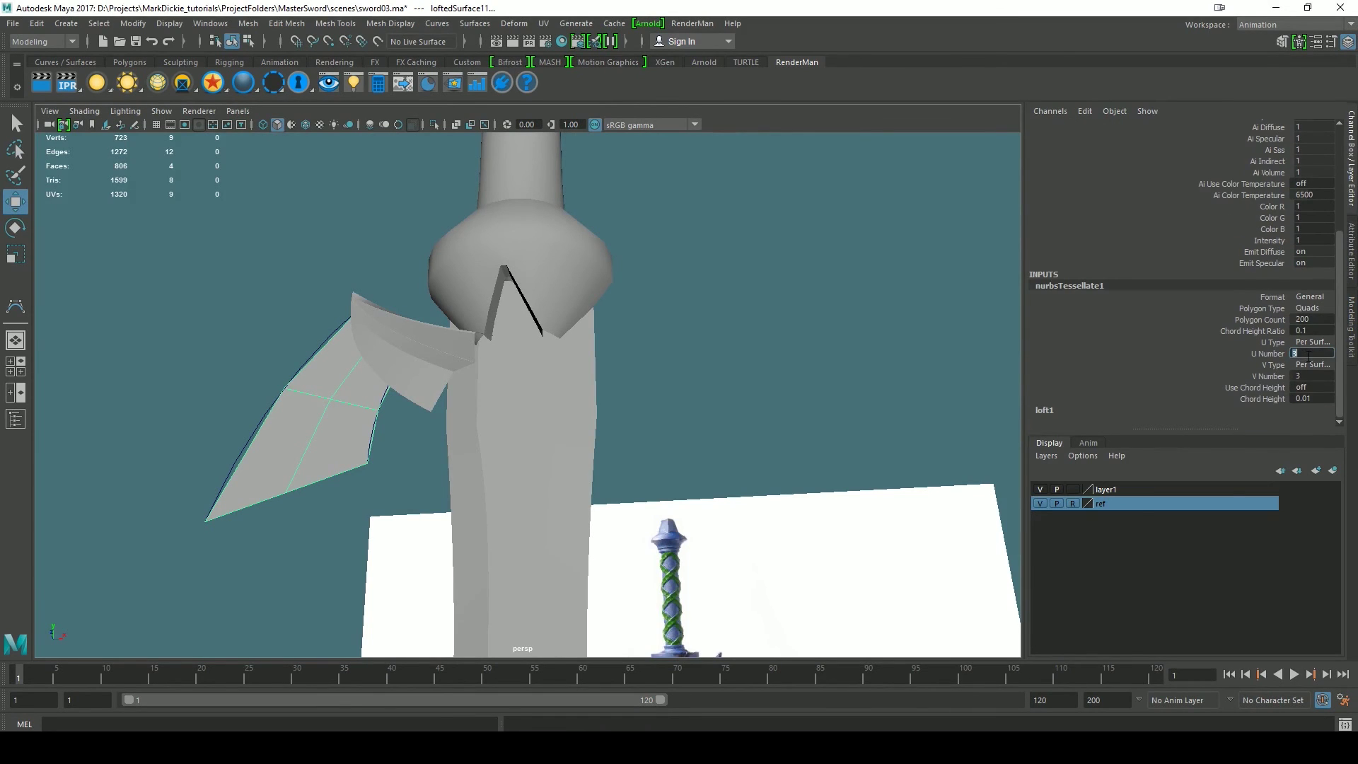
{"action": "type", "text": "8"}
{"action": "key", "text": "Return"}
{"action": "middle_click_drag", "start_coordinate": [874, 454], "coordinate": [839, 273], "text": "alt"}
{"action": "left_click_drag", "start_coordinate": [840, 273], "coordinate": [677, 493], "text": "alt"}
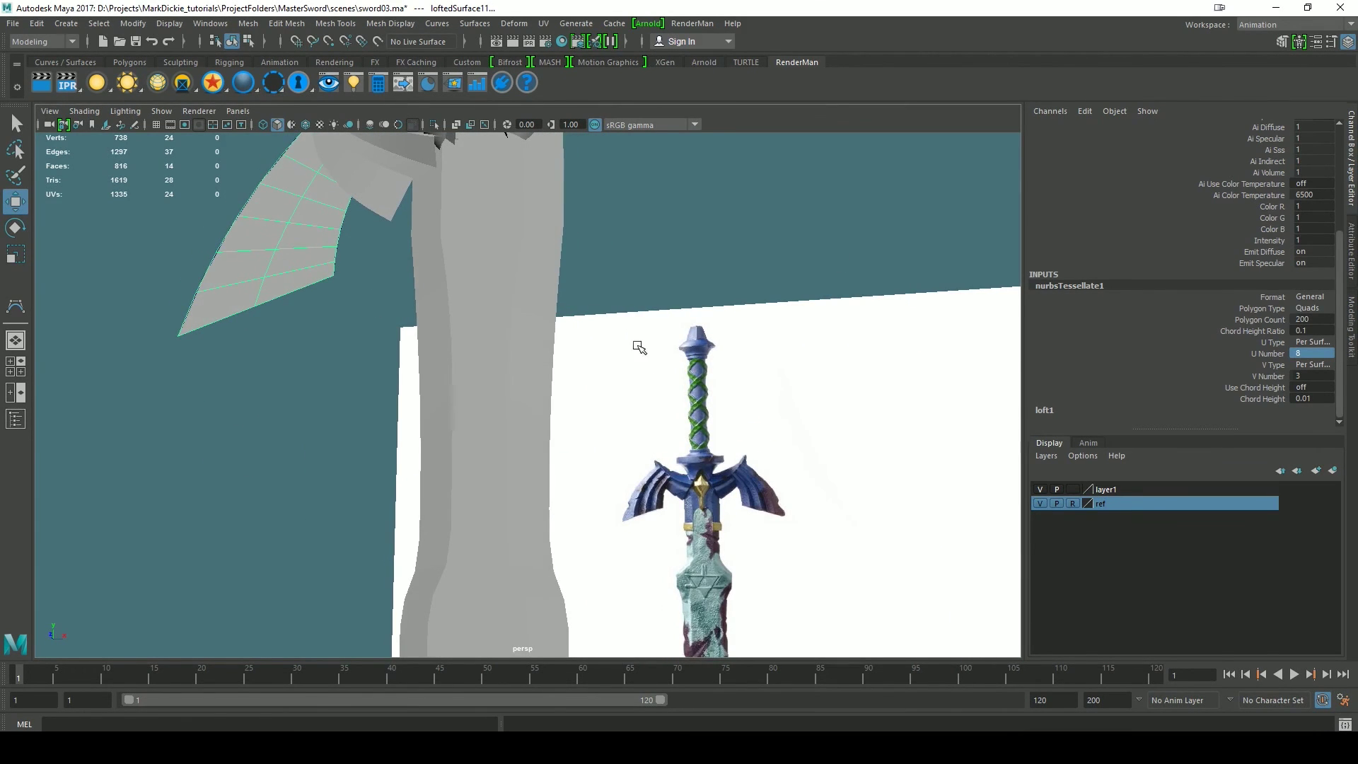
- Set the lofted wing surface's tessellation to a U Number of 16 and a V Number of 5
{"action": "middle_click_drag", "start_coordinate": [606, 294], "coordinate": [639, 386], "text": "alt"}
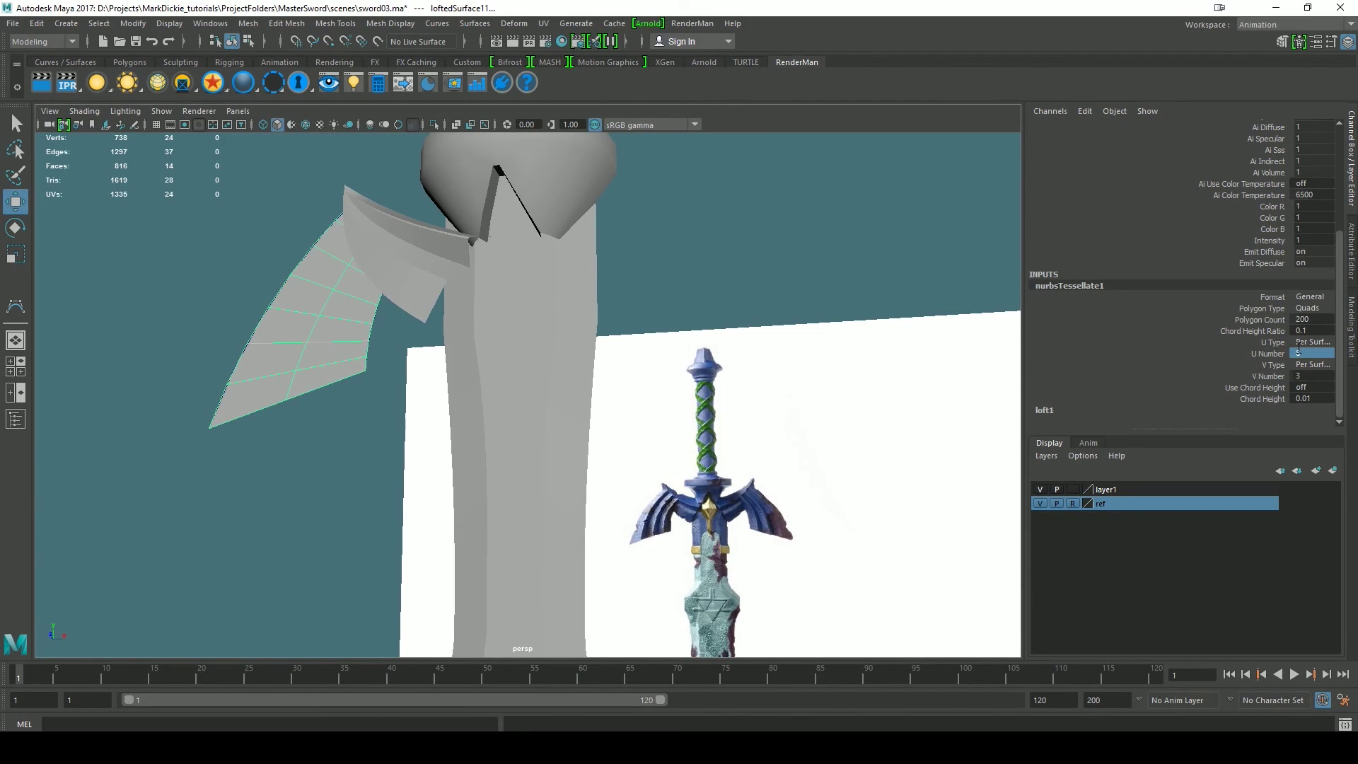
{"action": "type", "text": "8"}
{"action": "middle_click_drag", "start_coordinate": [799, 320], "coordinate": [831, 264], "text": "alt"}
{"action": "left_click_drag", "start_coordinate": [830, 263], "coordinate": [825, 309], "text": "alt"}
{"action": "middle_click_drag", "start_coordinate": [825, 309], "coordinate": [803, 355], "text": "alt"}
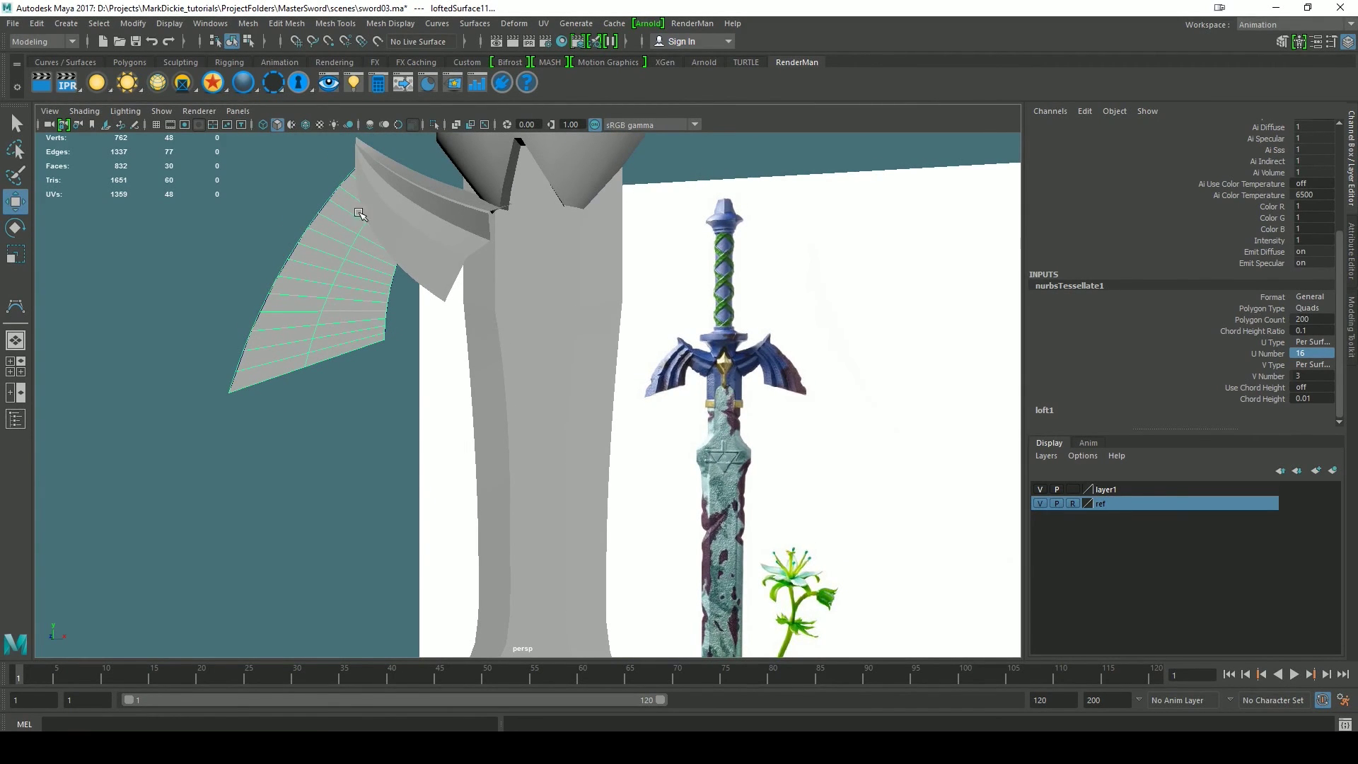
{"action": "left_click", "coordinate": [1270, 377]}
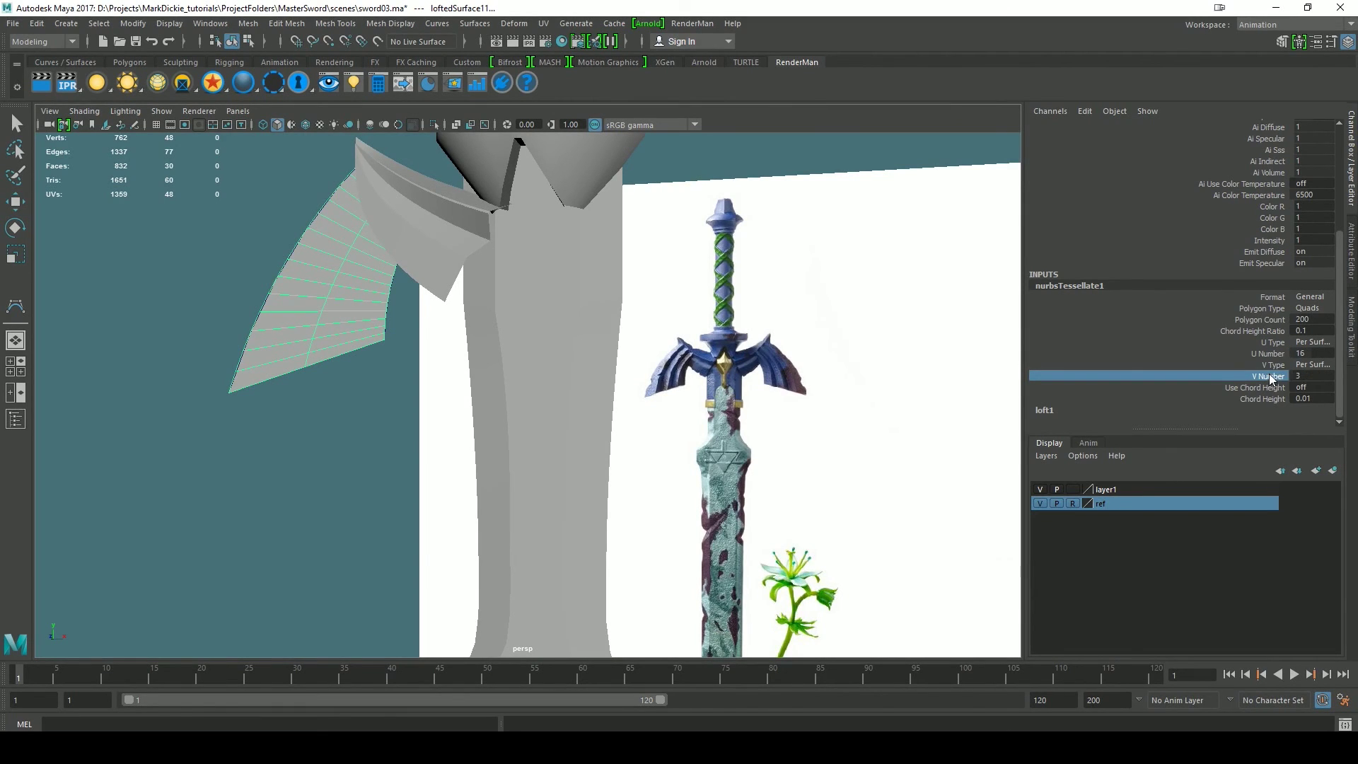
{"action": "left_click", "coordinate": [1312, 376]}
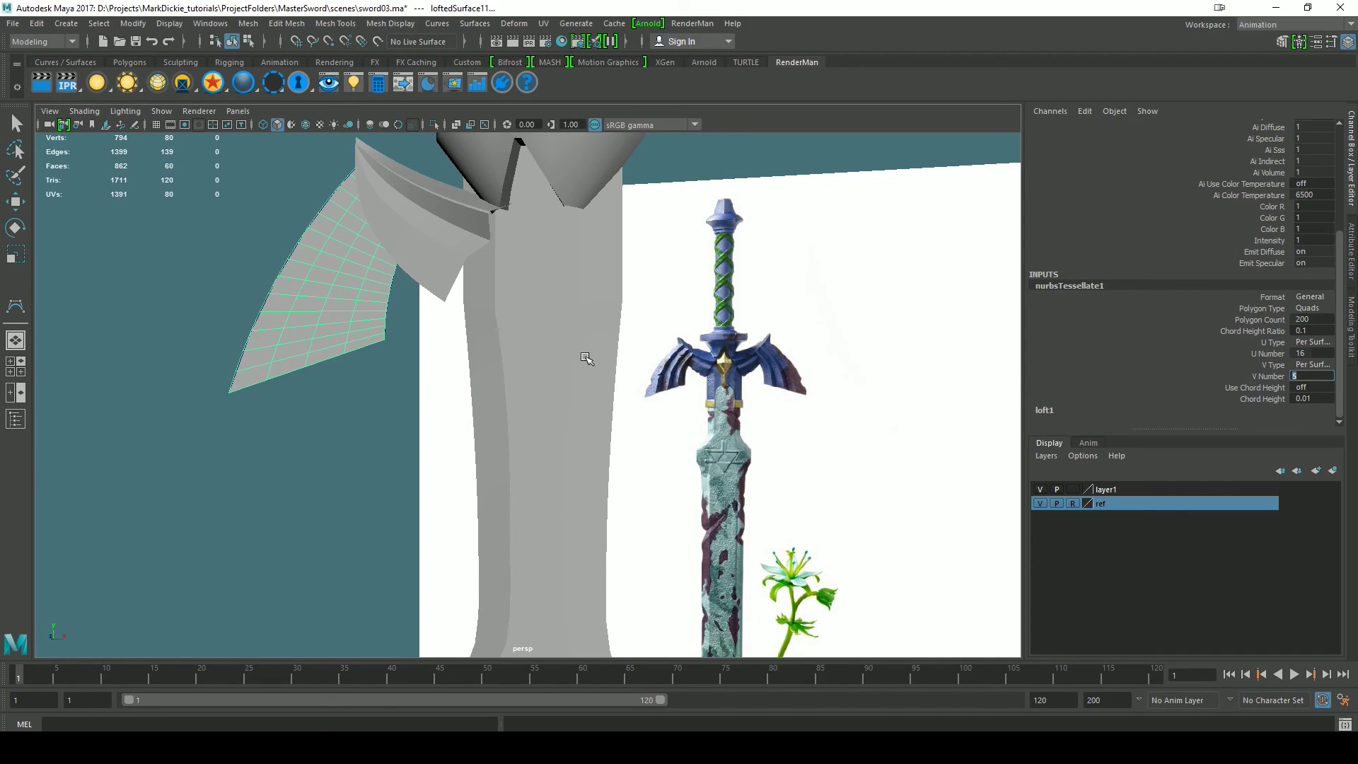
{"action": "middle_click_drag", "start_coordinate": [462, 389], "coordinate": [470, 465], "text": "alt"}
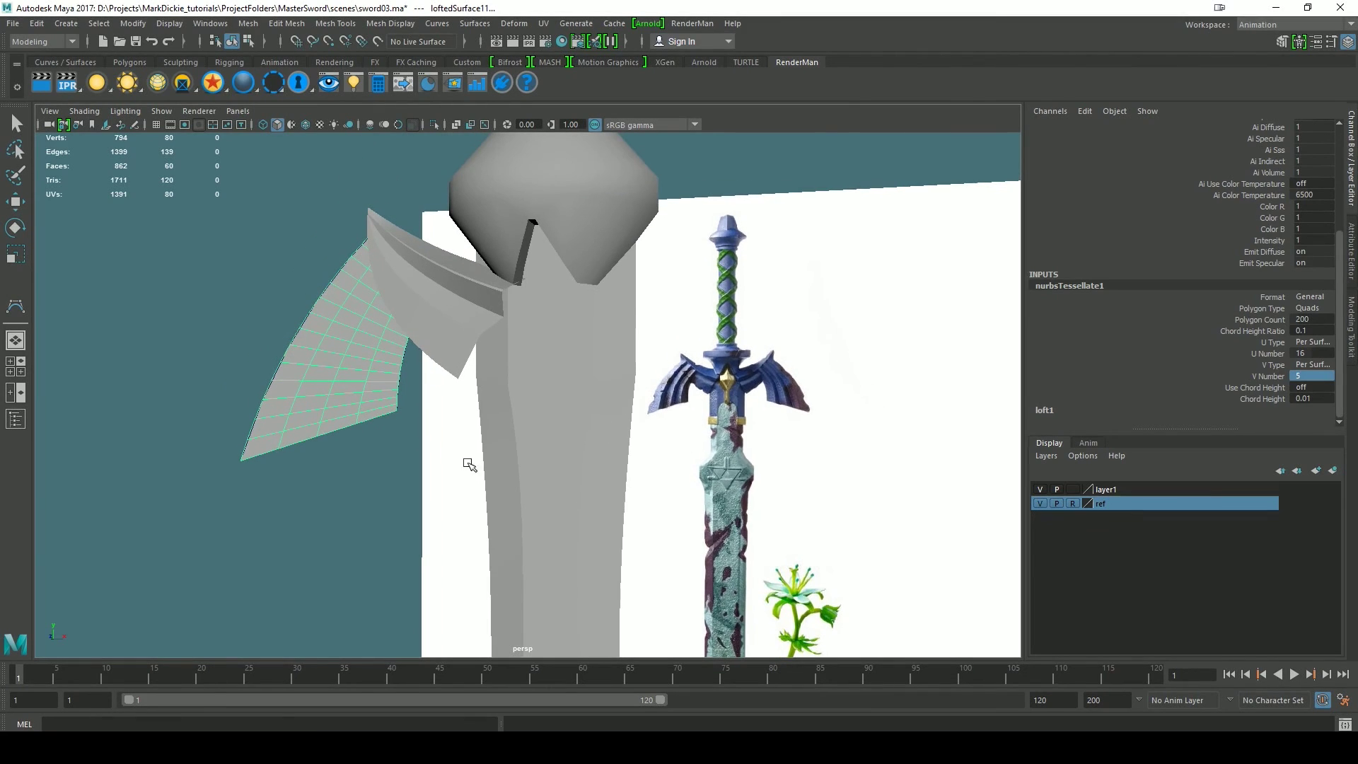
- In the front view with X-ray shading on, move the outer curve's middle CVs so it follows the reference wing's outer edge
{"action": "left_click", "coordinate": [334, 492]}
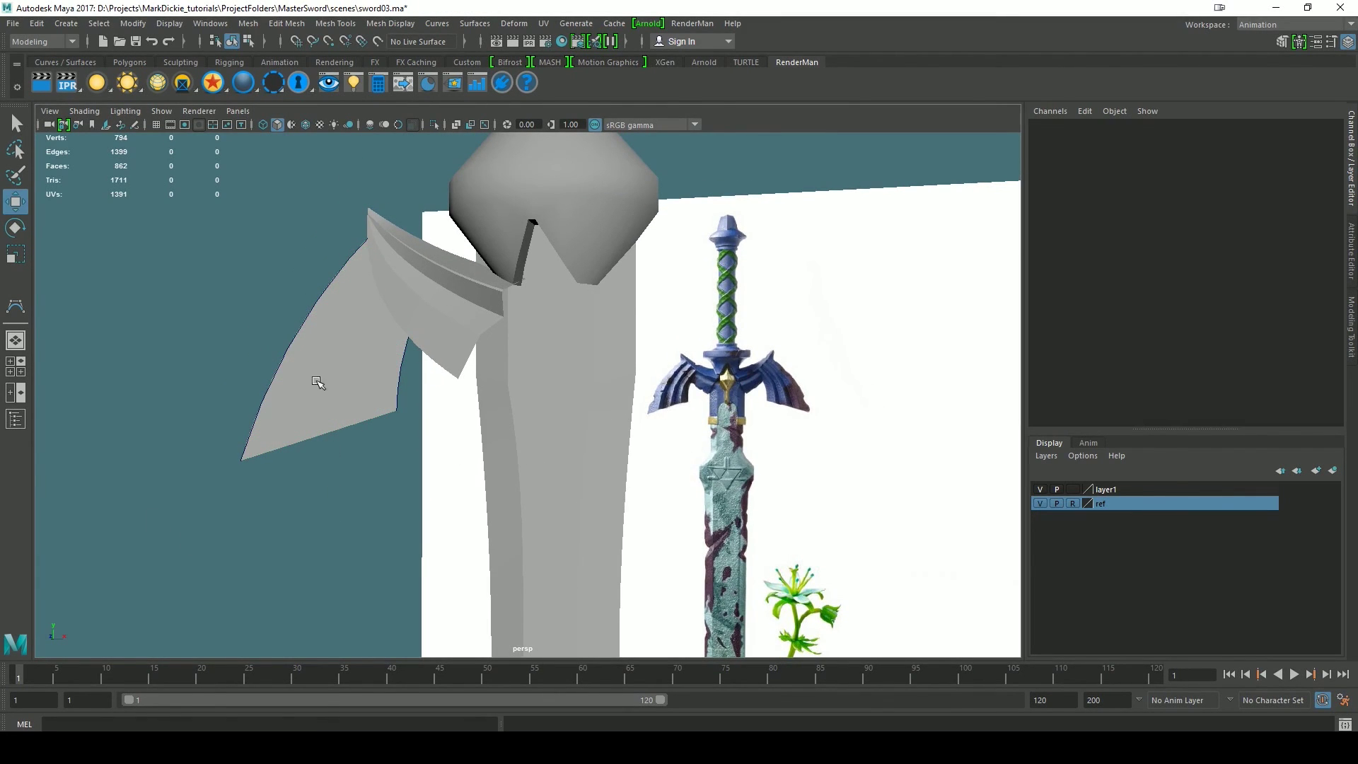
{"action": "left_click", "coordinate": [339, 371]}
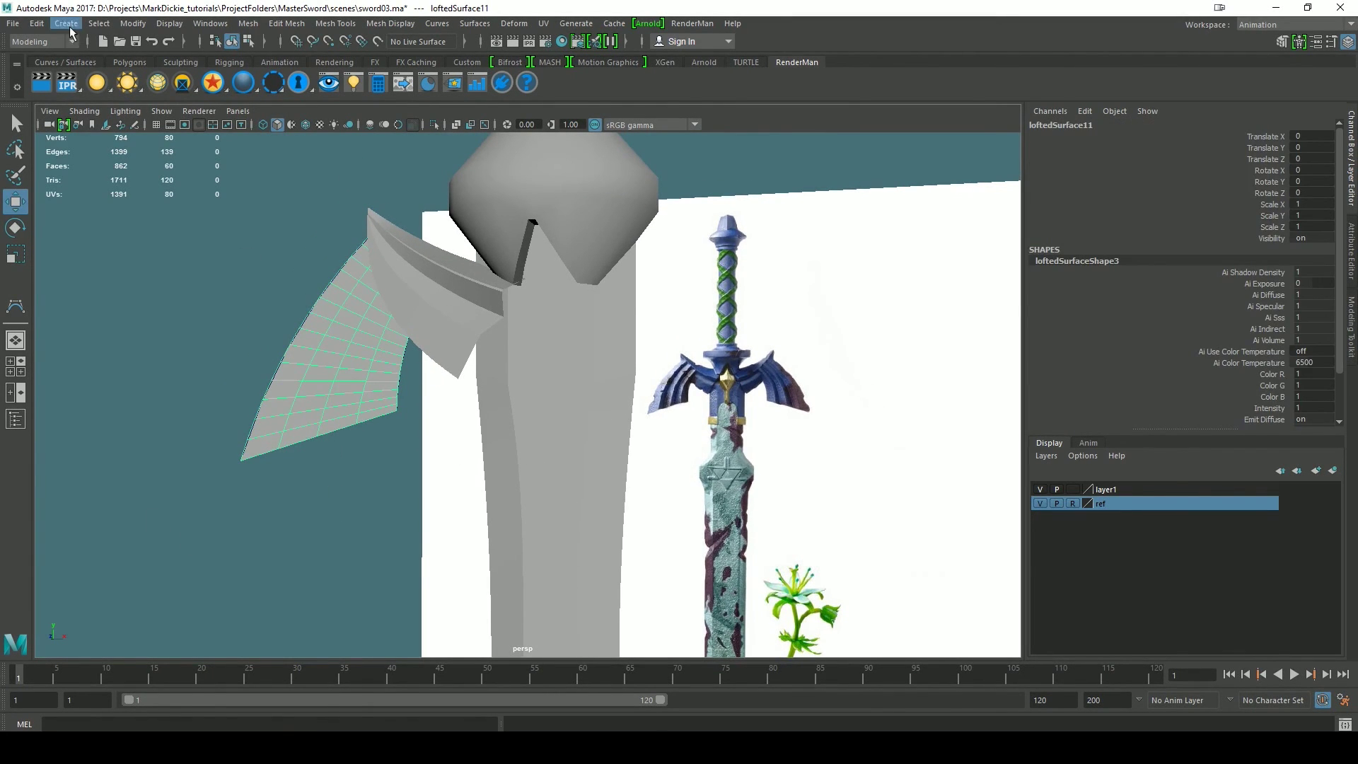
{"action": "key", "text": "space"}
{"action": "left_click_drag", "start_coordinate": [358, 392], "coordinate": [363, 423]}
{"action": "left_click", "coordinate": [372, 346]}
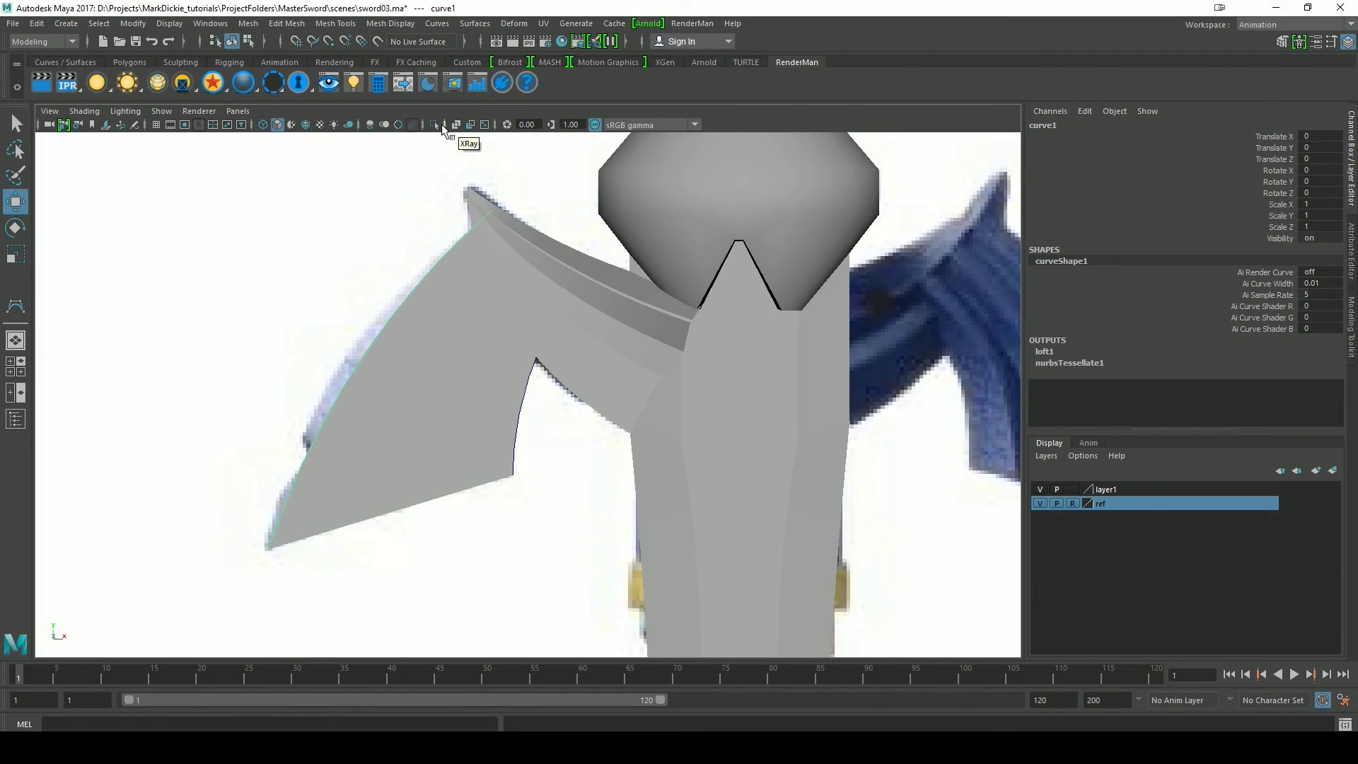
{"action": "left_click", "coordinate": [456, 124]}
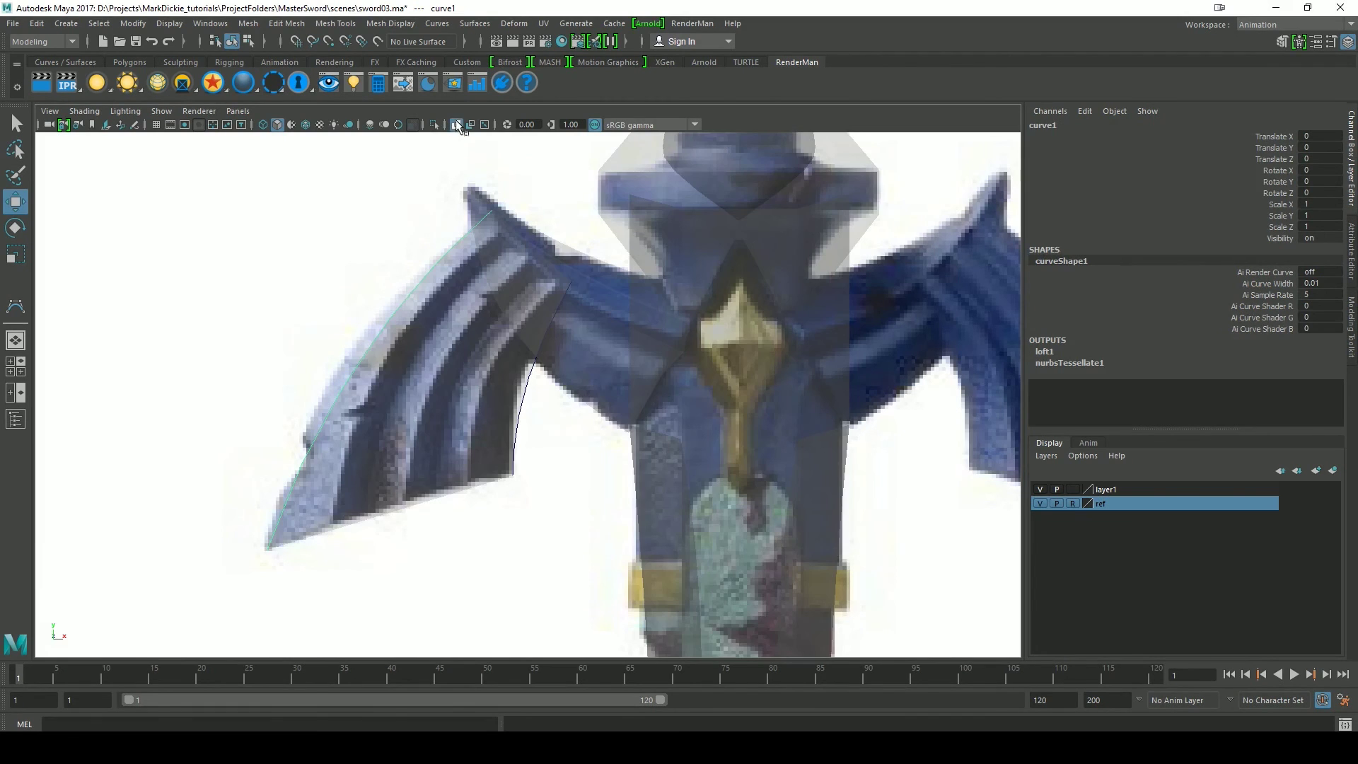
{"action": "right_click_drag", "start_coordinate": [371, 341], "coordinate": [248, 390]}
{"action": "left_click", "coordinate": [368, 348]}
{"action": "left_click_drag", "start_coordinate": [265, 370], "coordinate": [290, 383]}
{"action": "left_click_drag", "start_coordinate": [384, 257], "coordinate": [425, 302]}
{"action": "left_click_drag", "start_coordinate": [410, 288], "coordinate": [401, 283]}
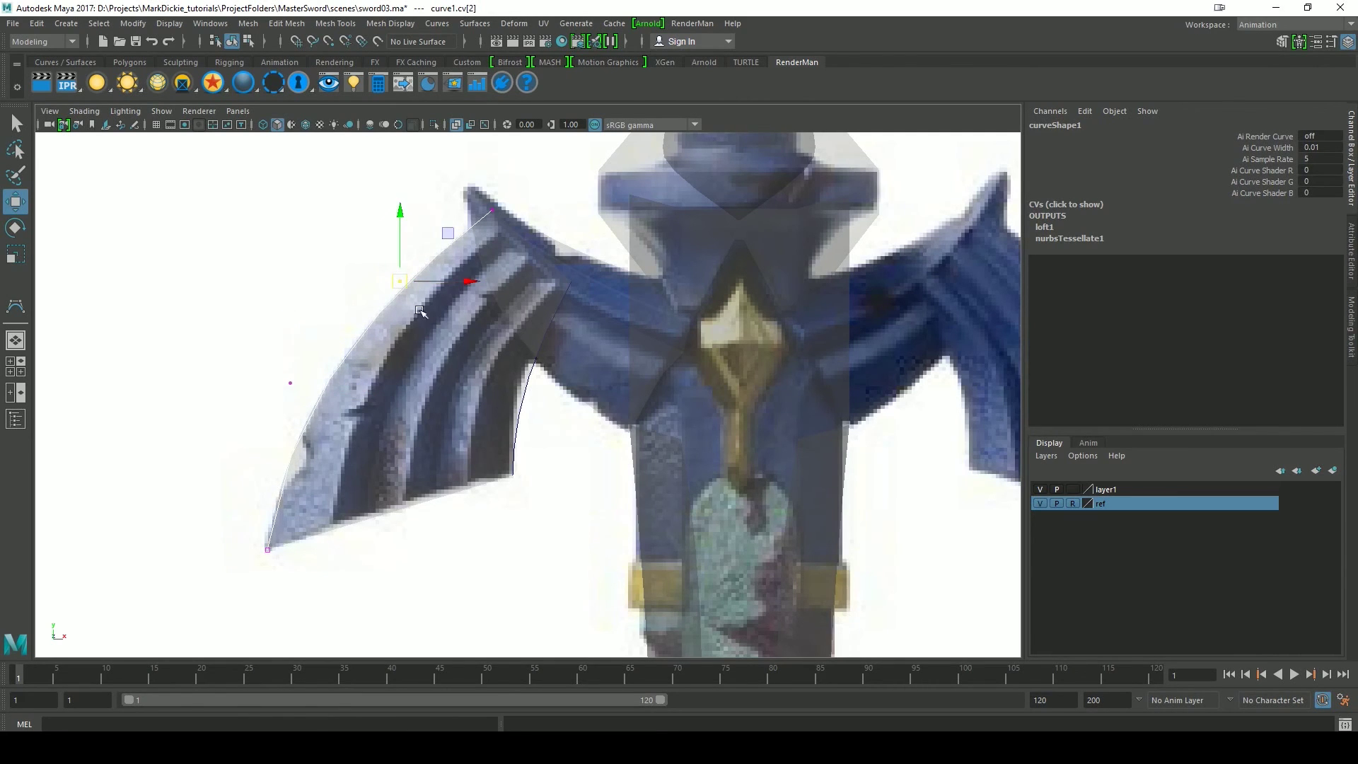
- Adjust the inner curve's middle CVs to match the reference wing's inner edge, then turn X-ray shading off and return to object mode
{"action": "left_click", "coordinate": [521, 411]}
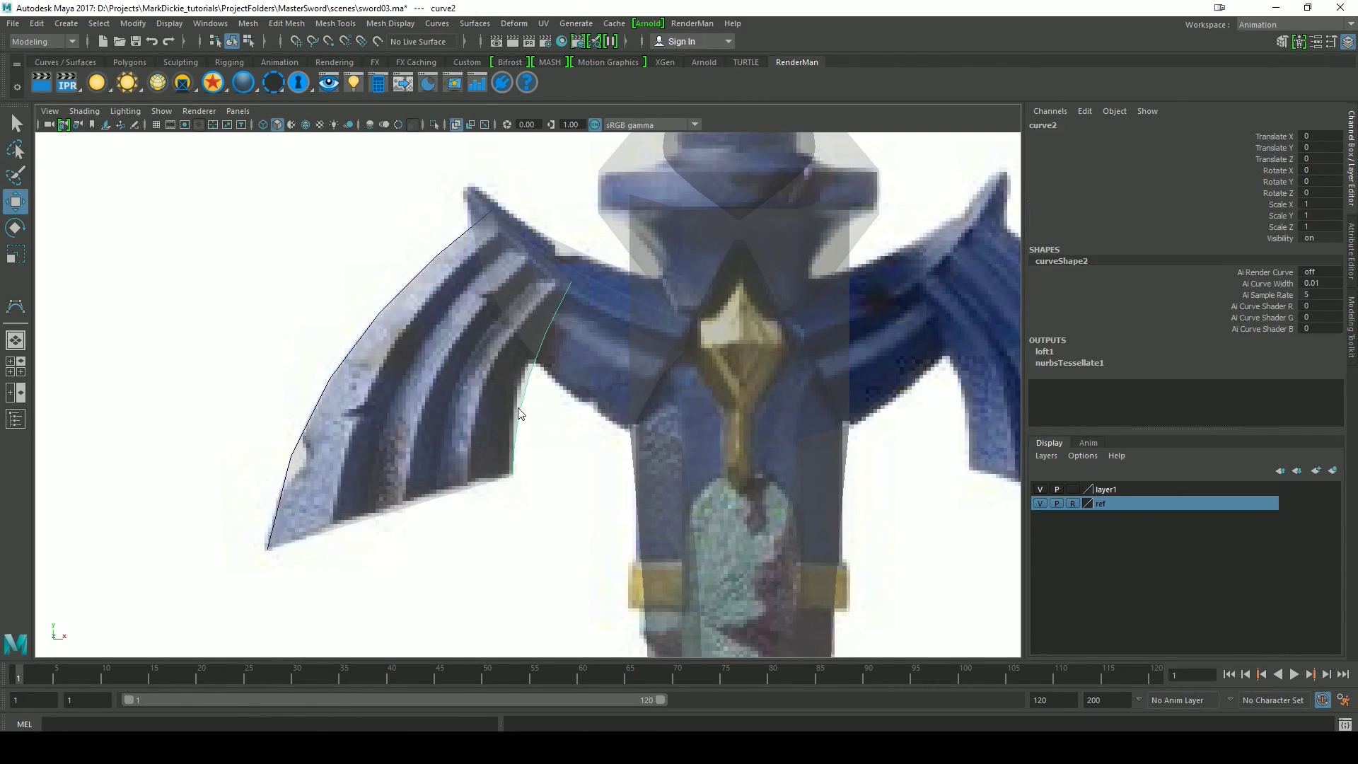
{"action": "right_click_drag", "start_coordinate": [518, 412], "coordinate": [437, 377]}
{"action": "left_click", "coordinate": [514, 431]}
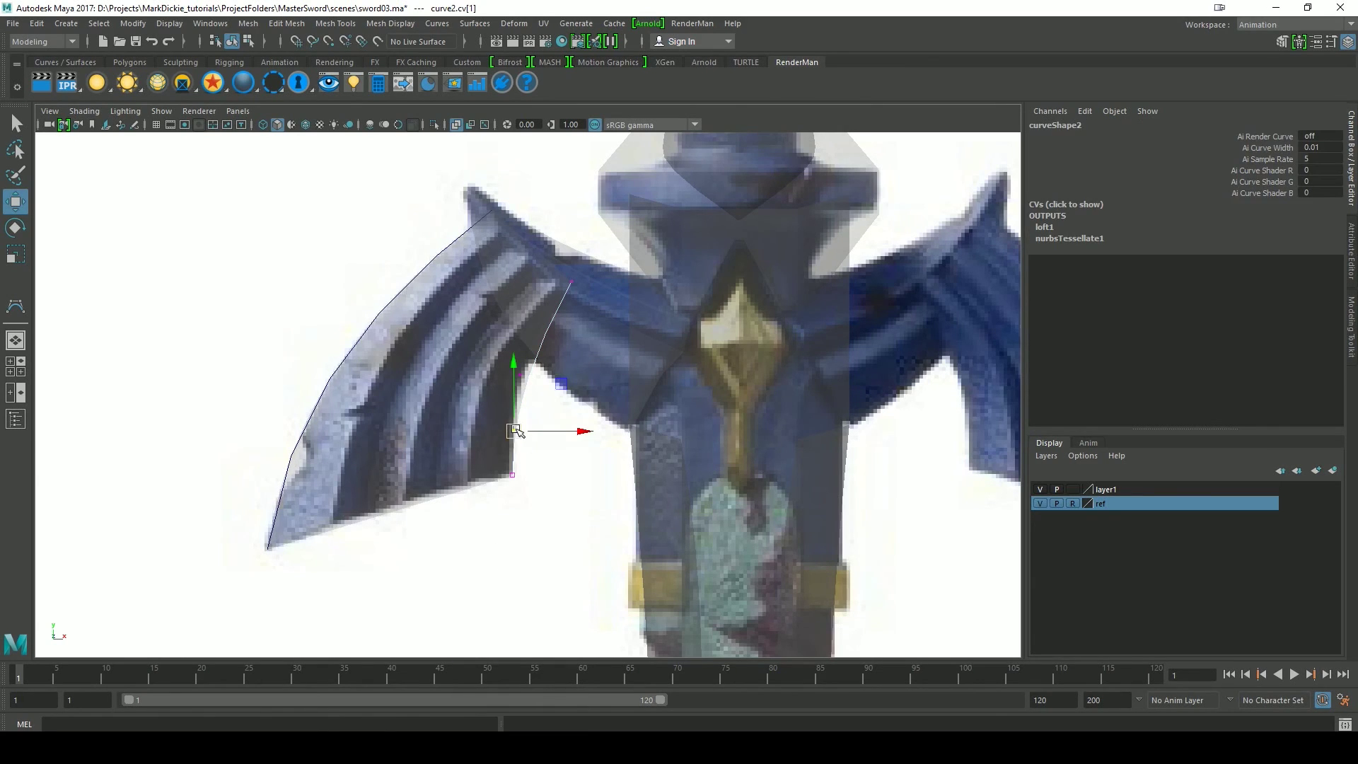
{"action": "left_click", "coordinate": [519, 378]}
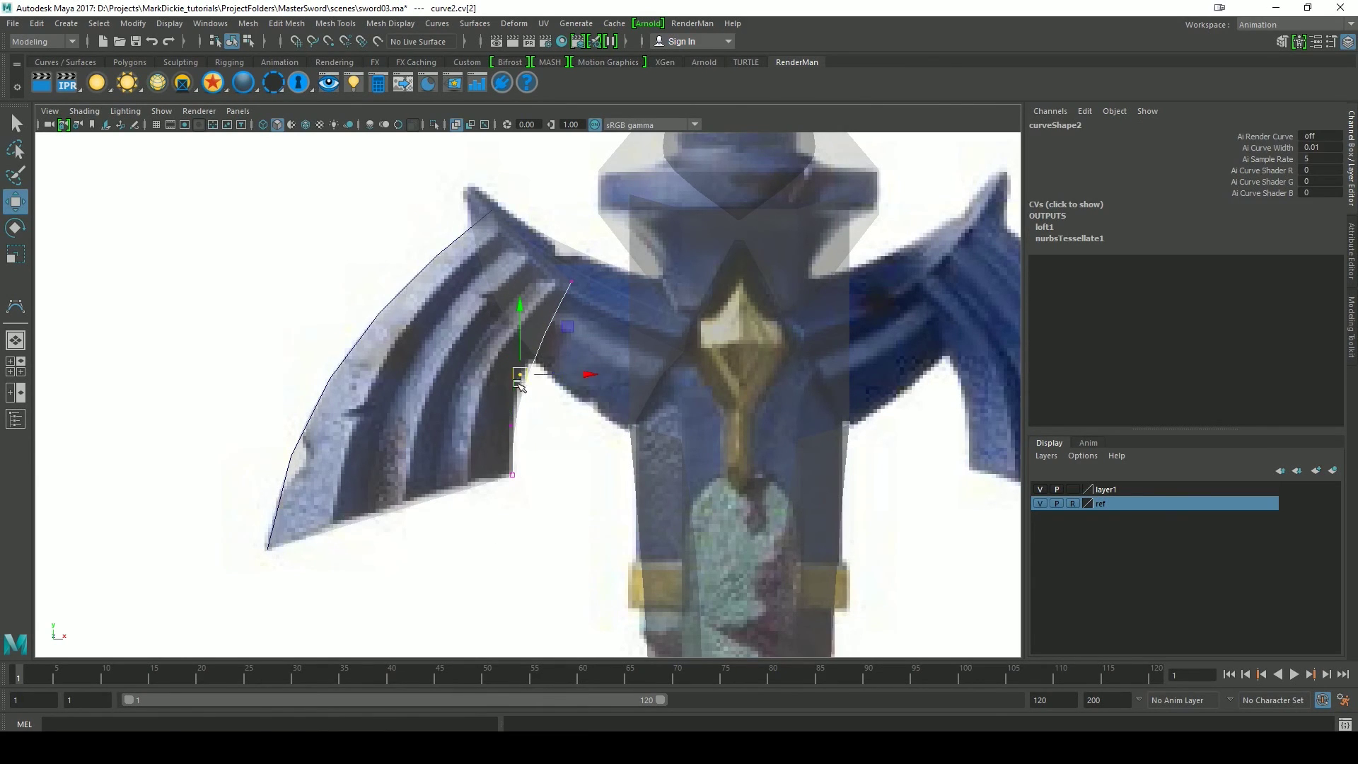
{"action": "left_click_drag", "start_coordinate": [517, 383], "coordinate": [518, 360]}
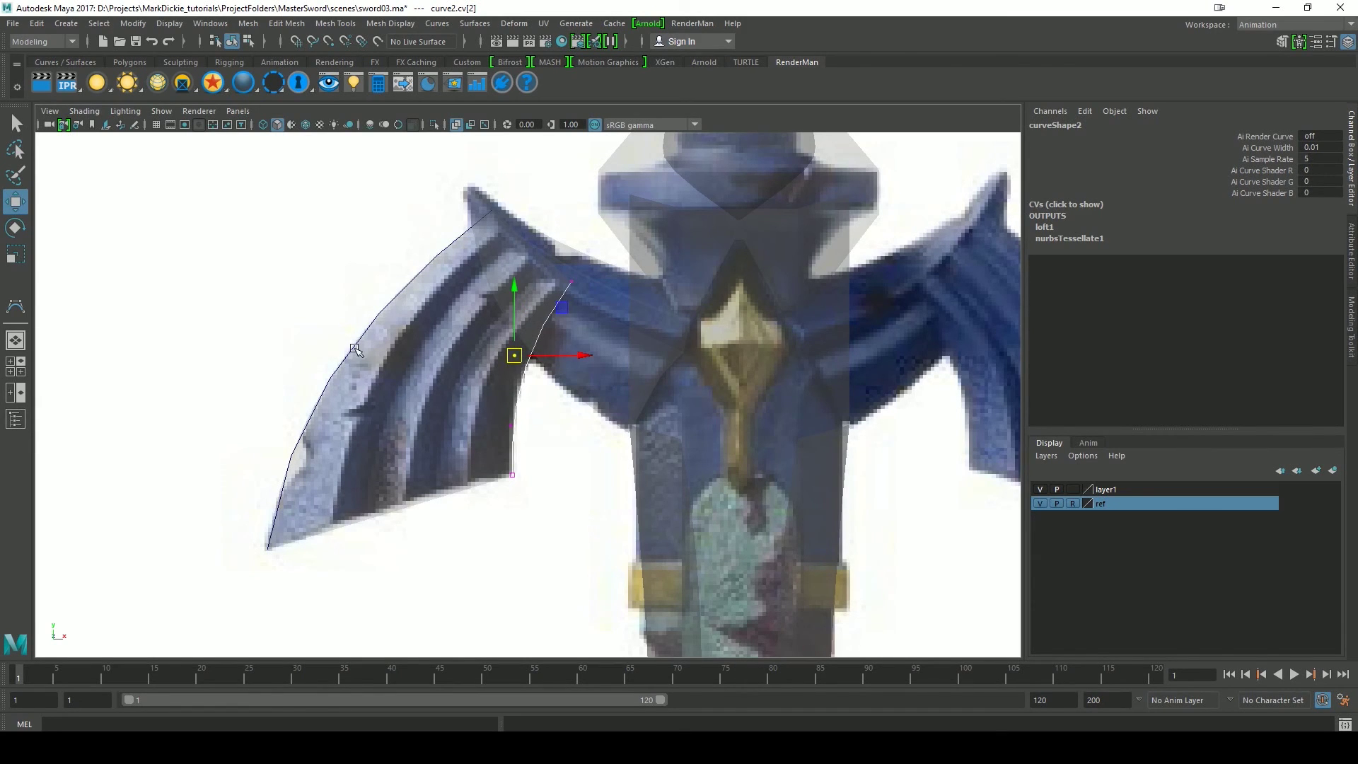
{"action": "left_click", "coordinate": [455, 125]}
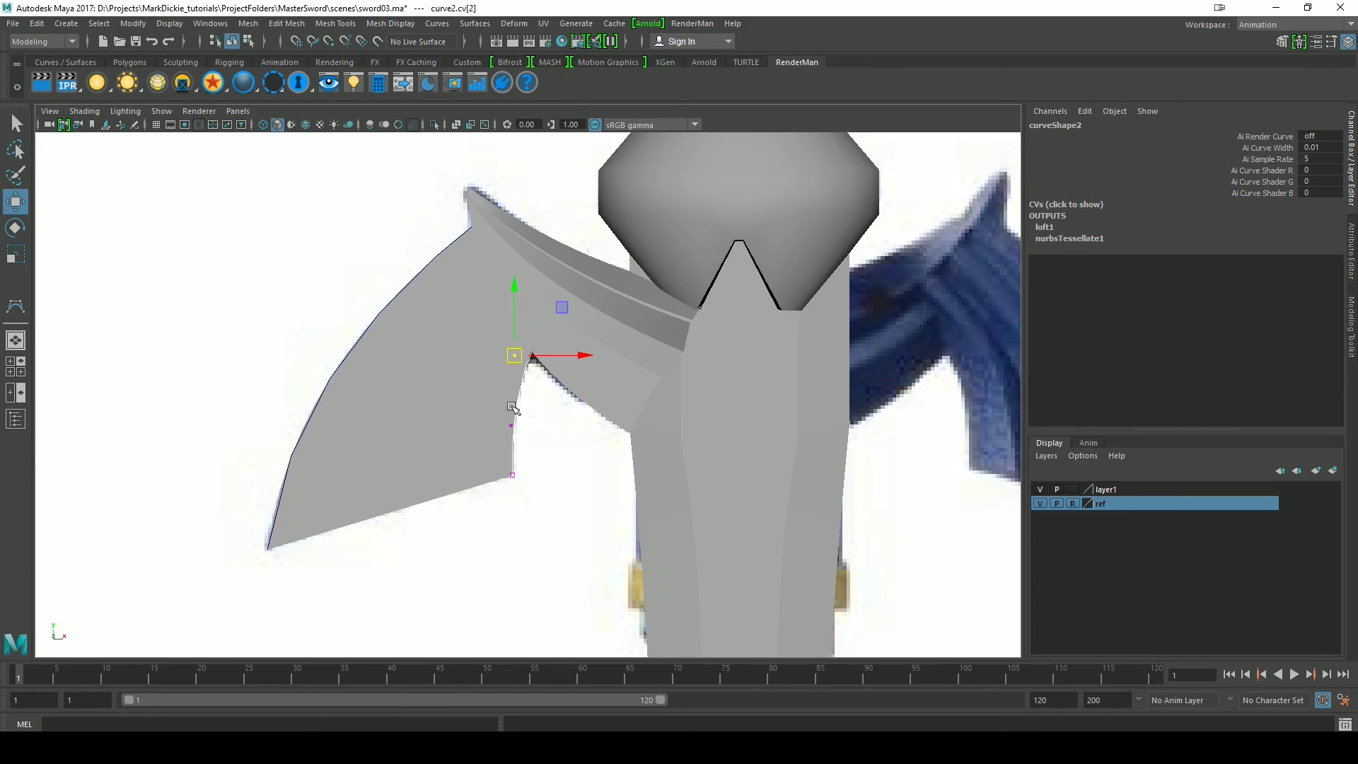
{"action": "right_click_drag", "start_coordinate": [515, 406], "coordinate": [558, 366]}
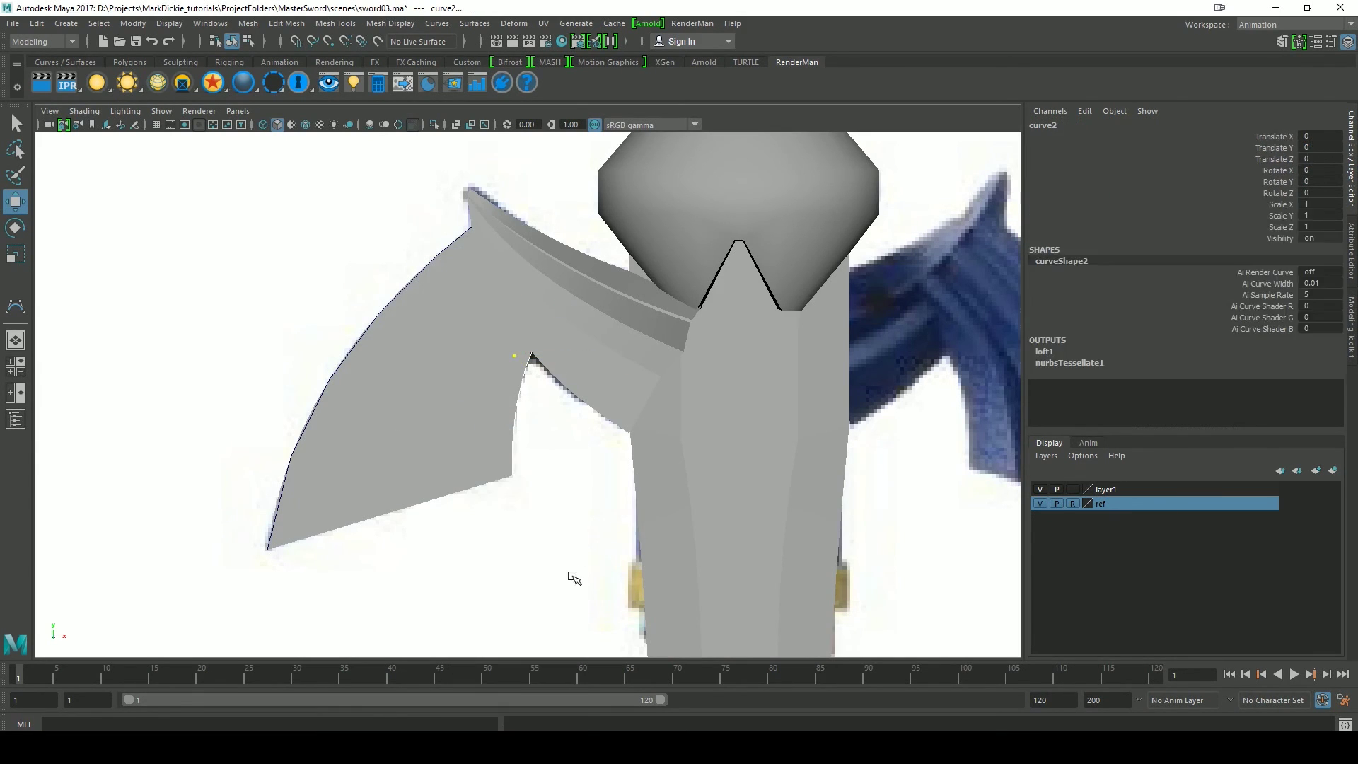
- Delete the construction history of all objects in the scene
{"action": "left_click", "coordinate": [573, 576]}
{"action": "left_click", "coordinate": [359, 440]}
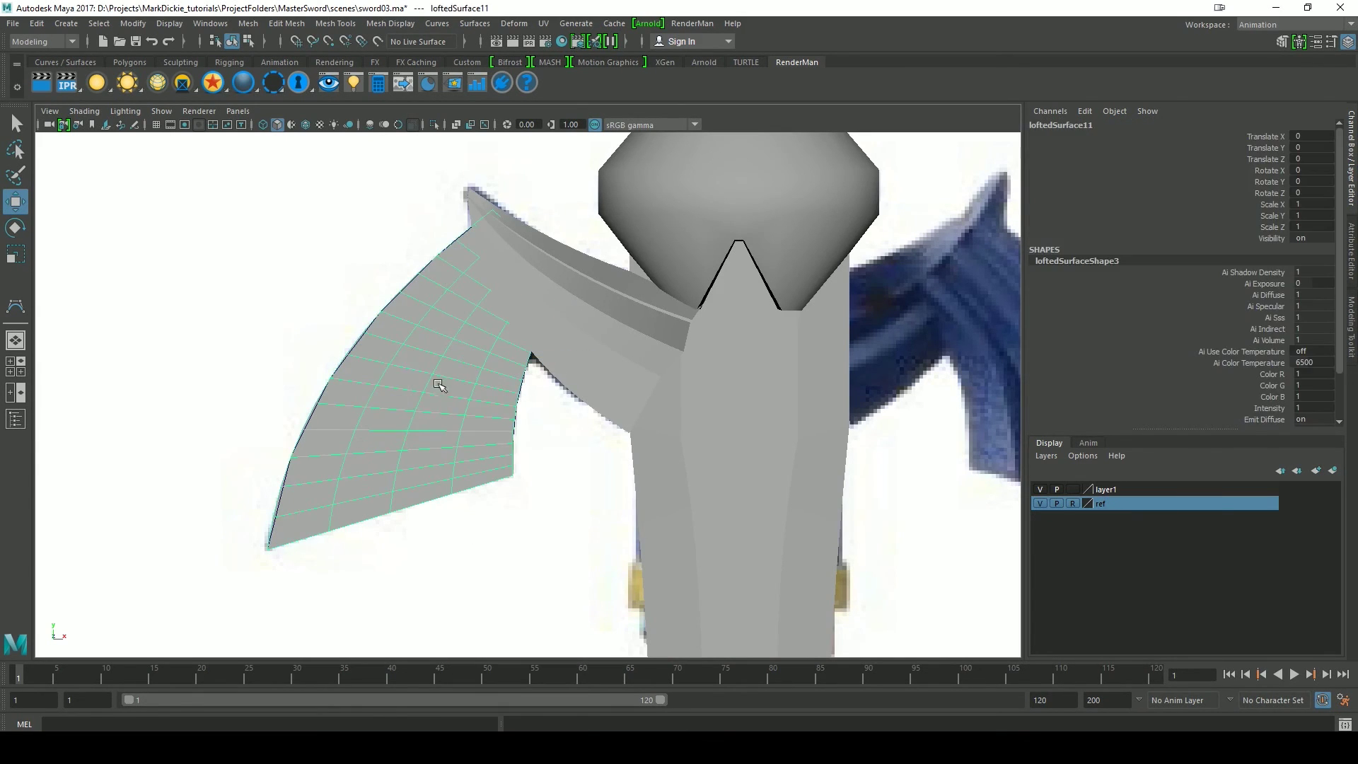
{"action": "left_click", "coordinate": [418, 549]}
{"action": "left_click", "coordinate": [36, 23]}
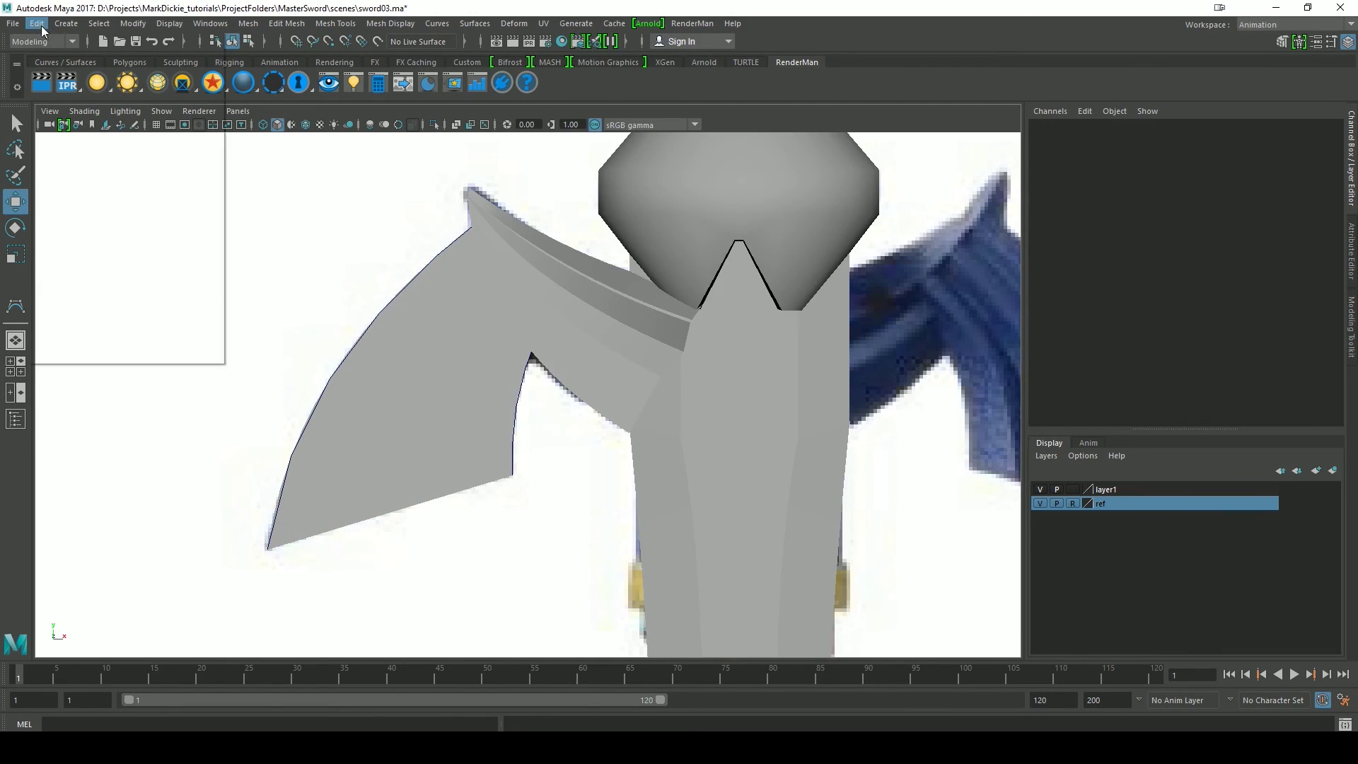
{"action": "mouse_move", "coordinate": [65, 205]}
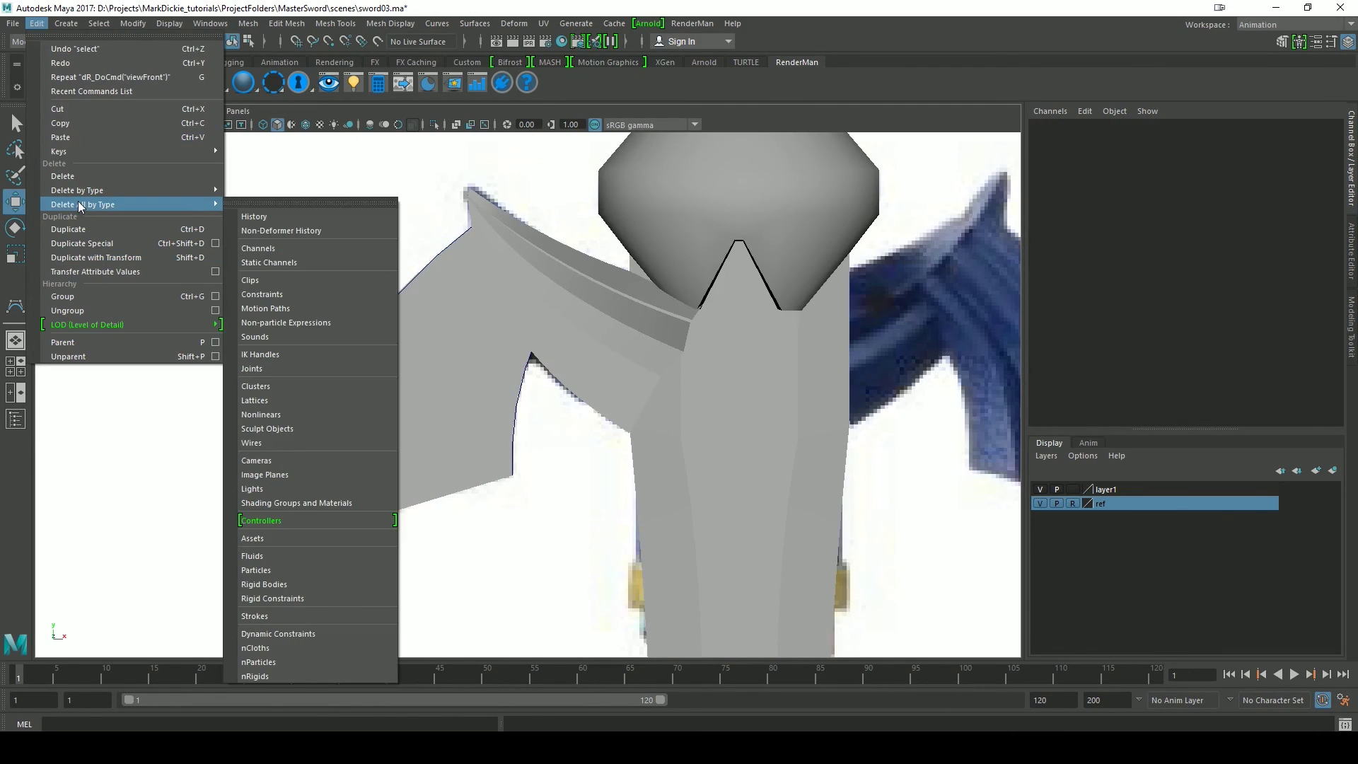
{"action": "left_click", "coordinate": [266, 217]}
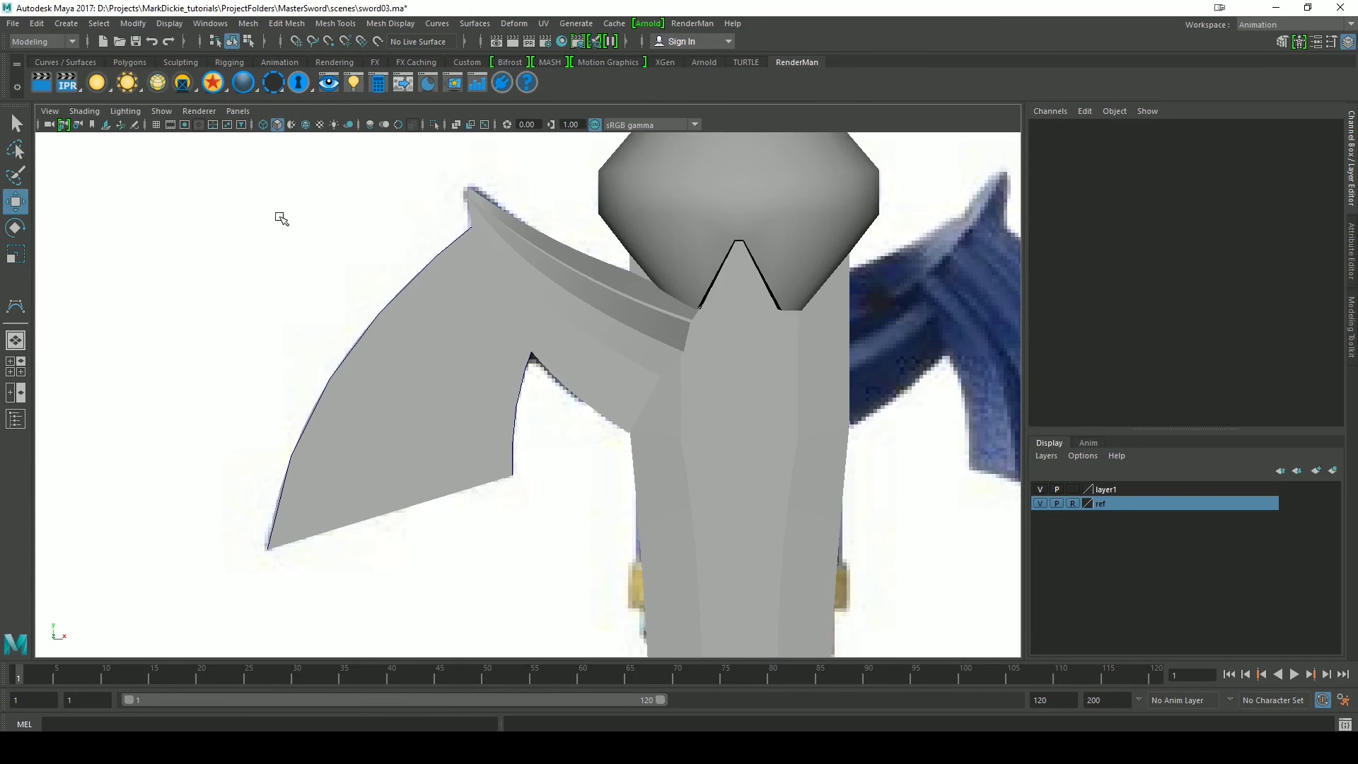
- Save the scene as a new version named sword04.ma
{"action": "left_click", "coordinate": [12, 23]}
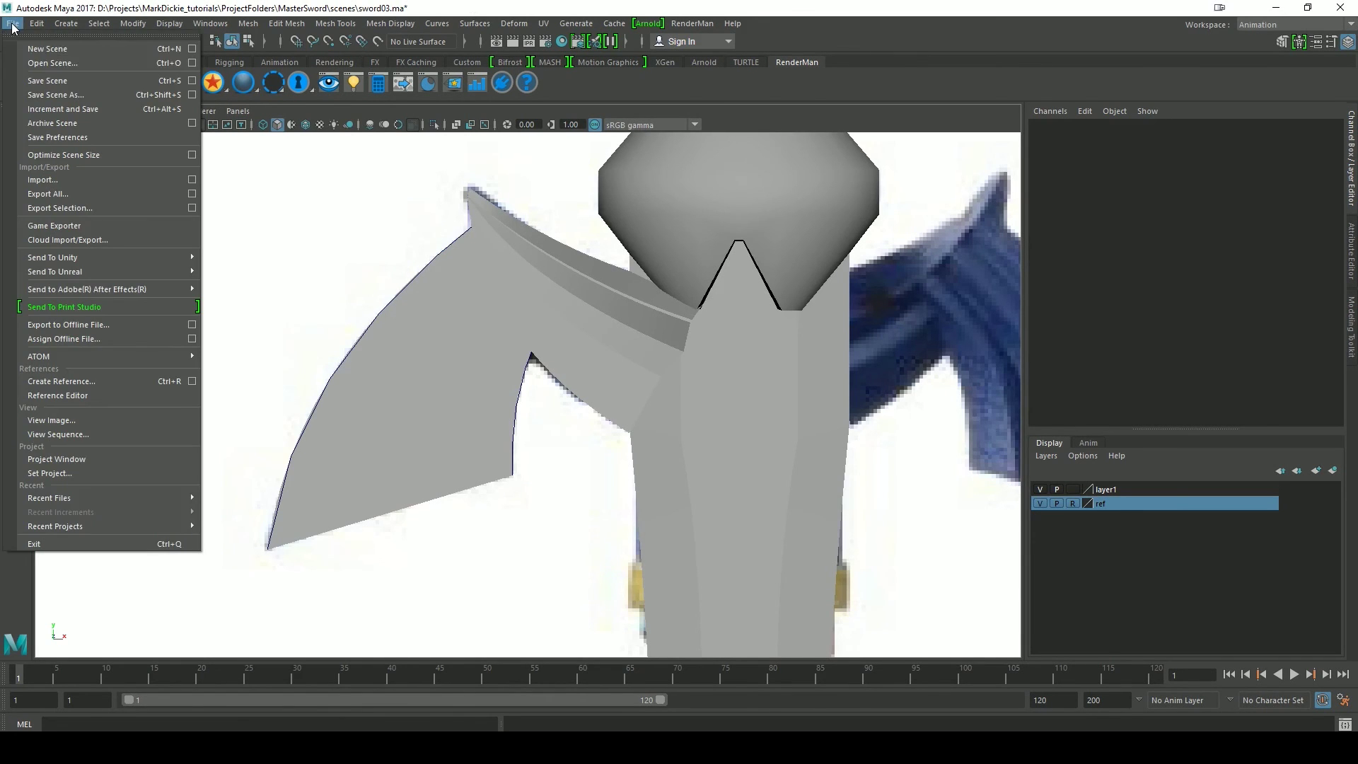
{"action": "left_click", "coordinate": [48, 95]}
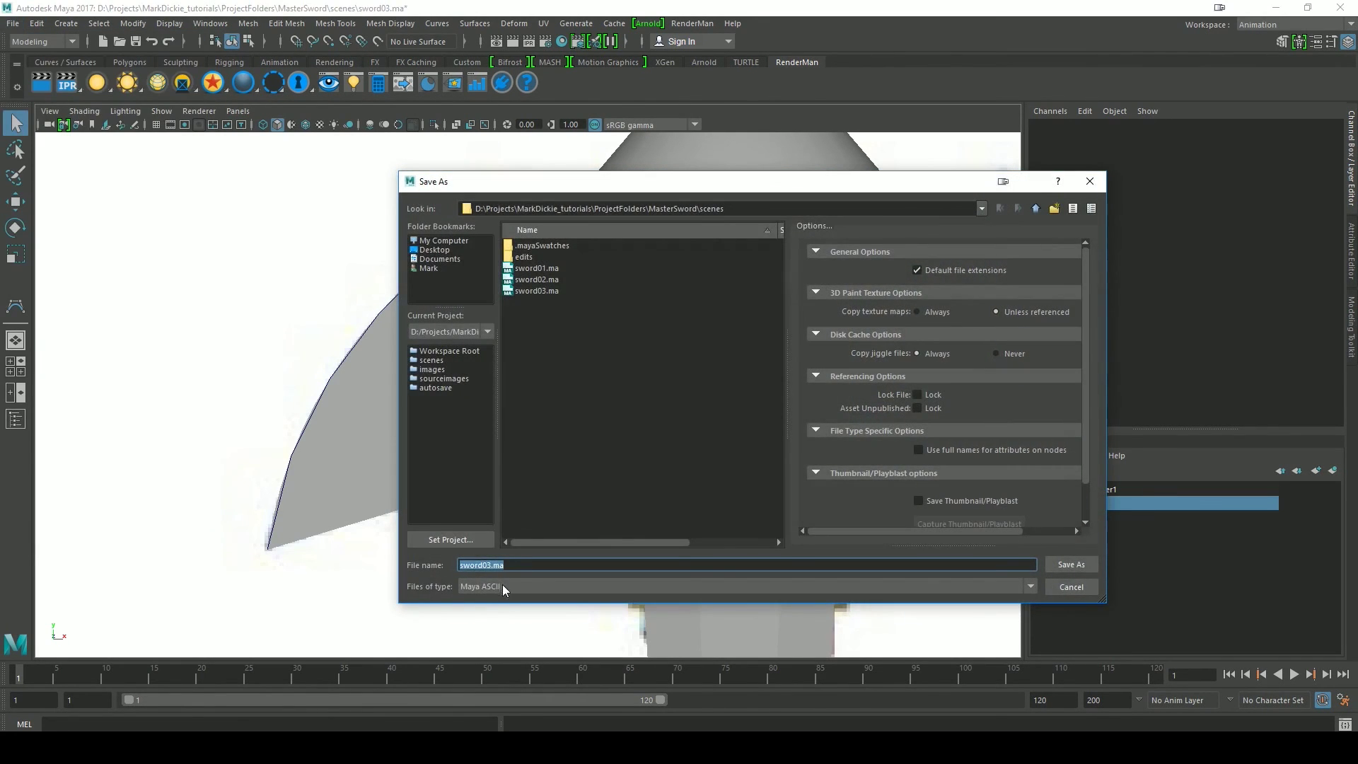
{"action": "left_click", "coordinate": [488, 564]}
{"action": "left_click", "coordinate": [1051, 565]}
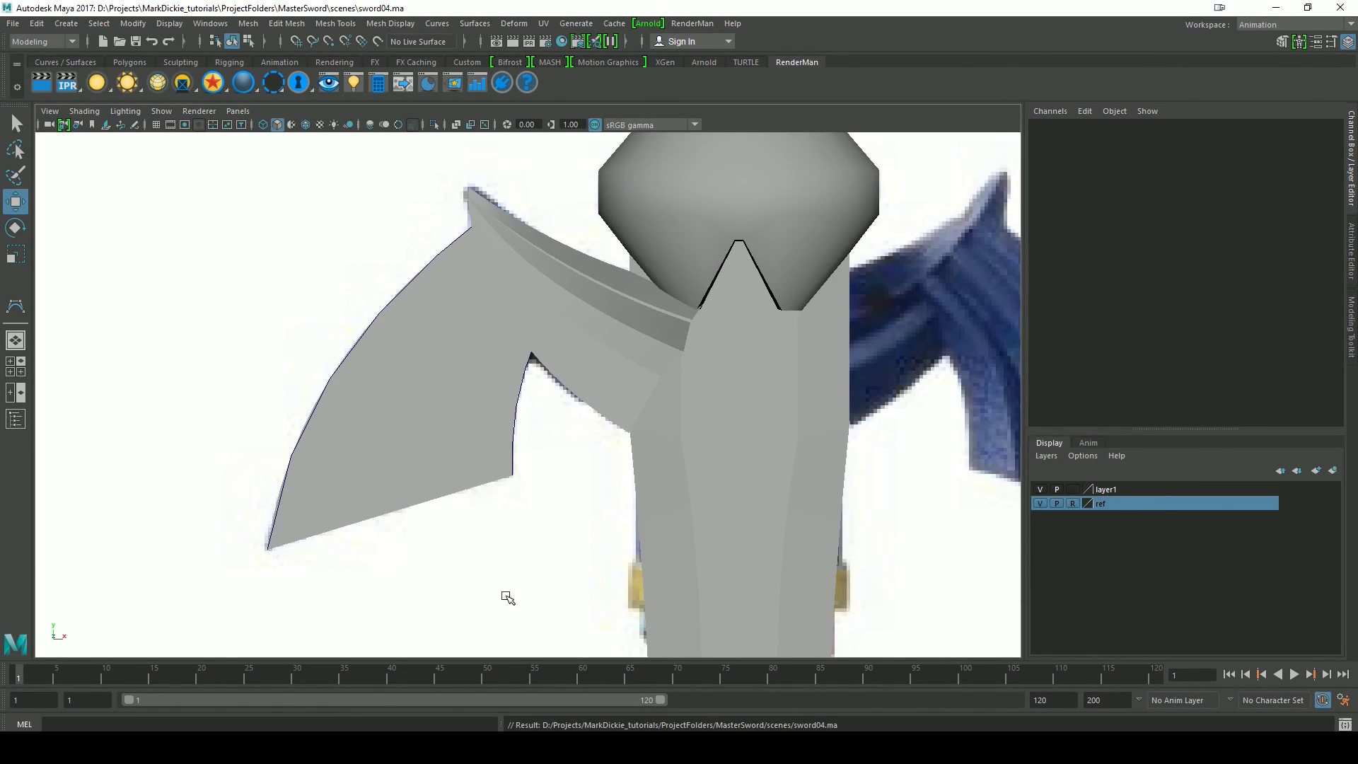
- Delete the inner and outer construction curves along the wing, keeping the lofted surface
{"action": "left_click", "coordinate": [459, 469]}
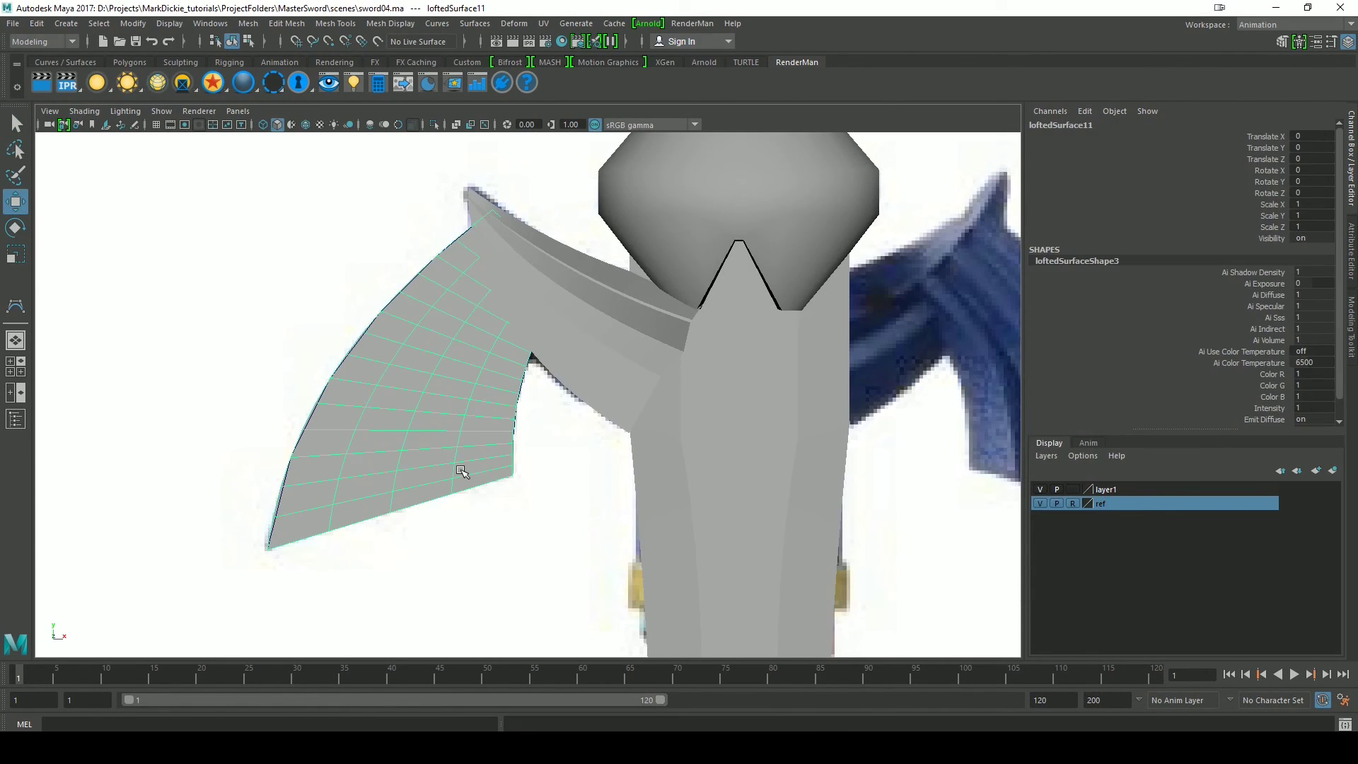
{"action": "left_click", "coordinate": [513, 416]}
{"action": "key", "text": "Delete"}
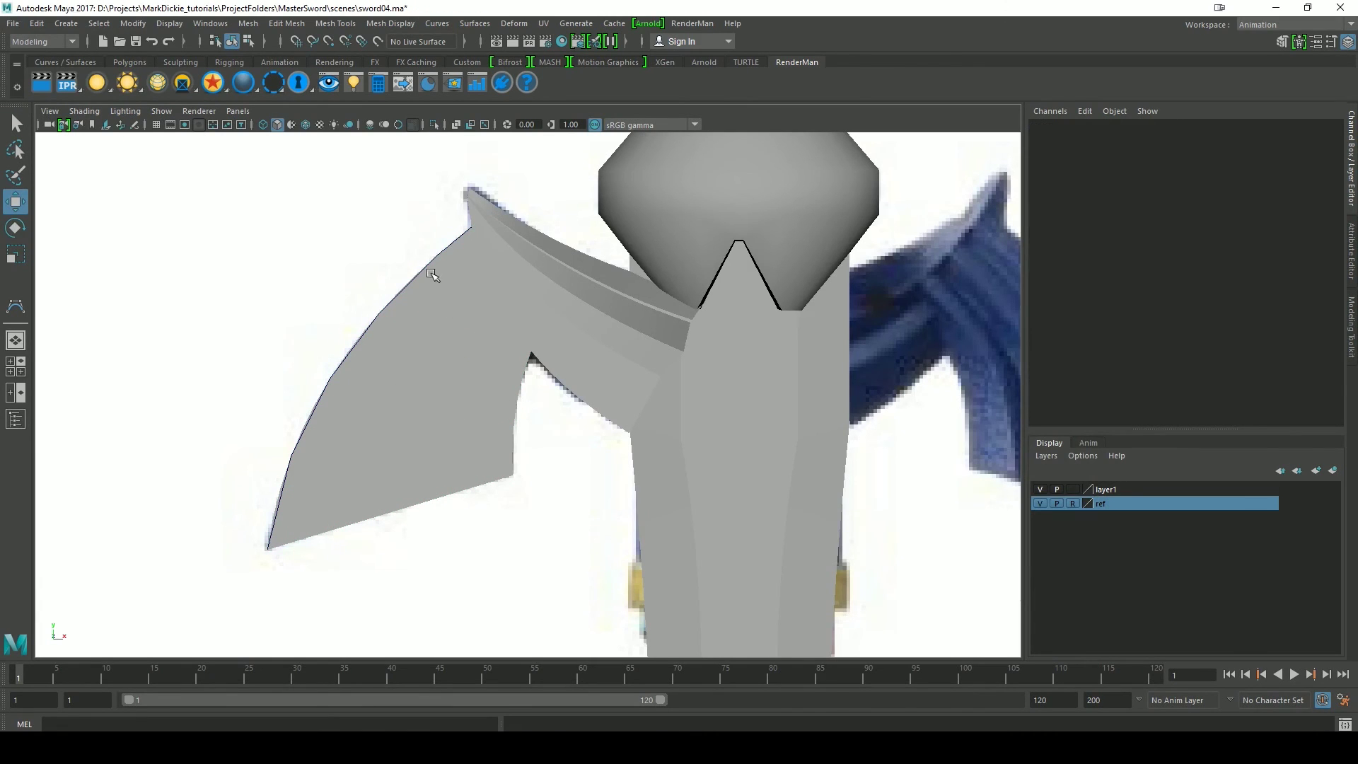
{"action": "left_click", "coordinate": [427, 264]}
{"action": "key", "text": "Delete"}
- Bevel three lengthwise interior edge loops of the wing surface with 2 segments and a fraction of 1
{"action": "left_click", "coordinate": [434, 422]}
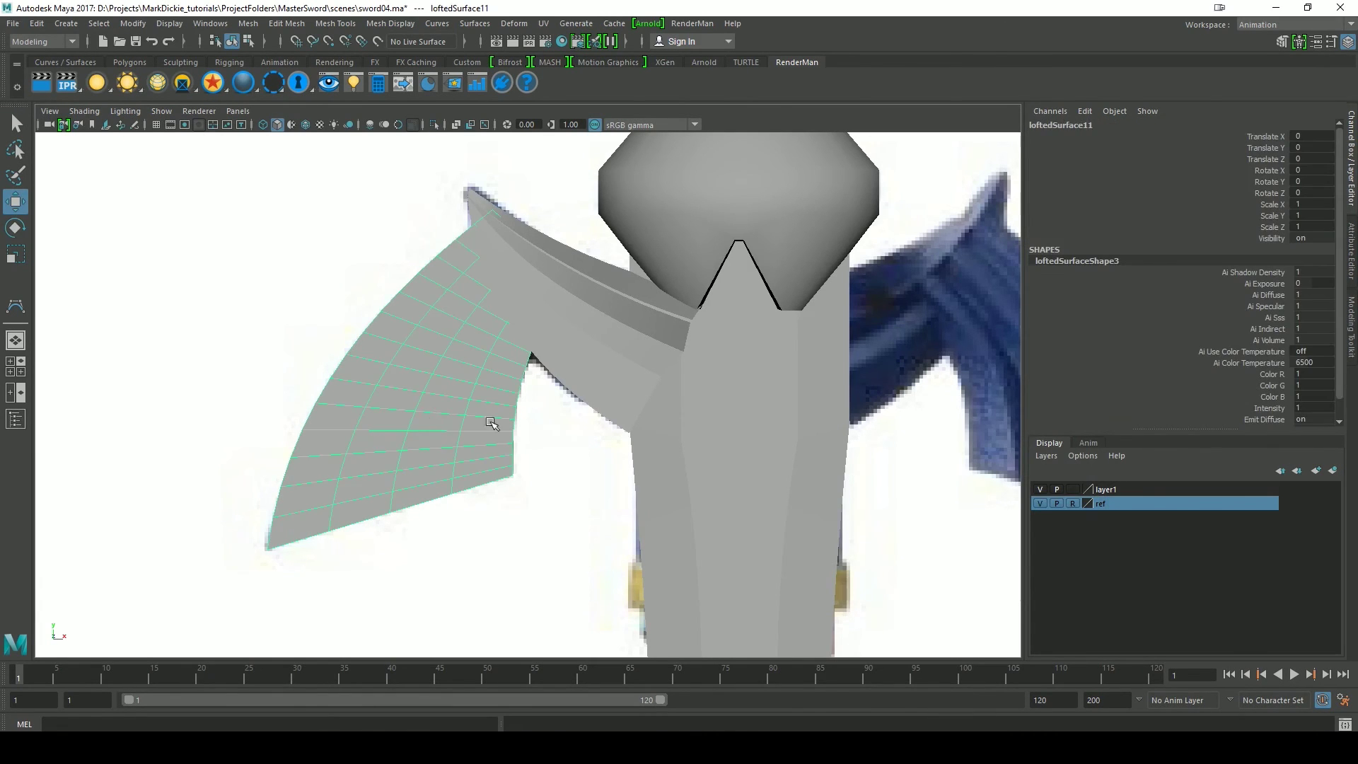
{"action": "middle_click_drag", "start_coordinate": [894, 500], "coordinate": [748, 491], "text": "alt"}
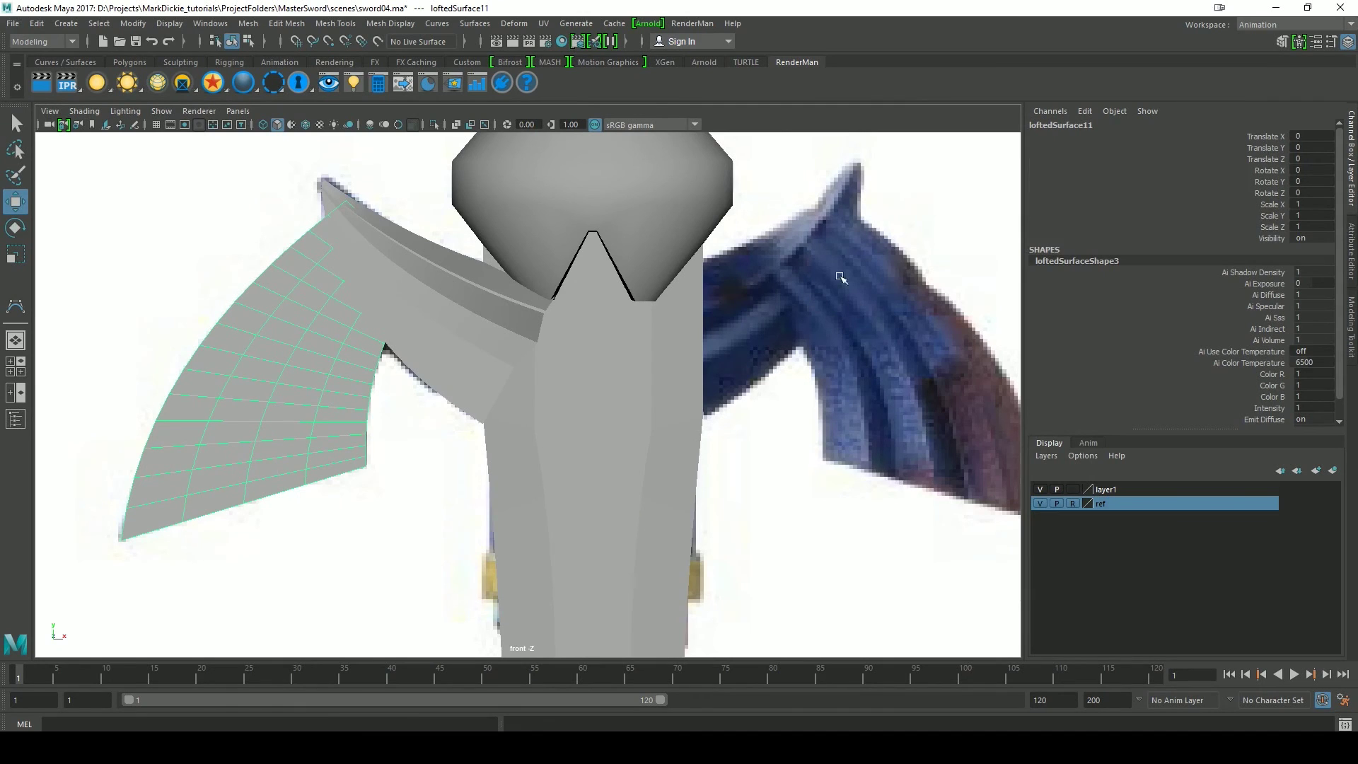
{"action": "right_click_drag", "start_coordinate": [225, 340], "coordinate": [222, 303]}
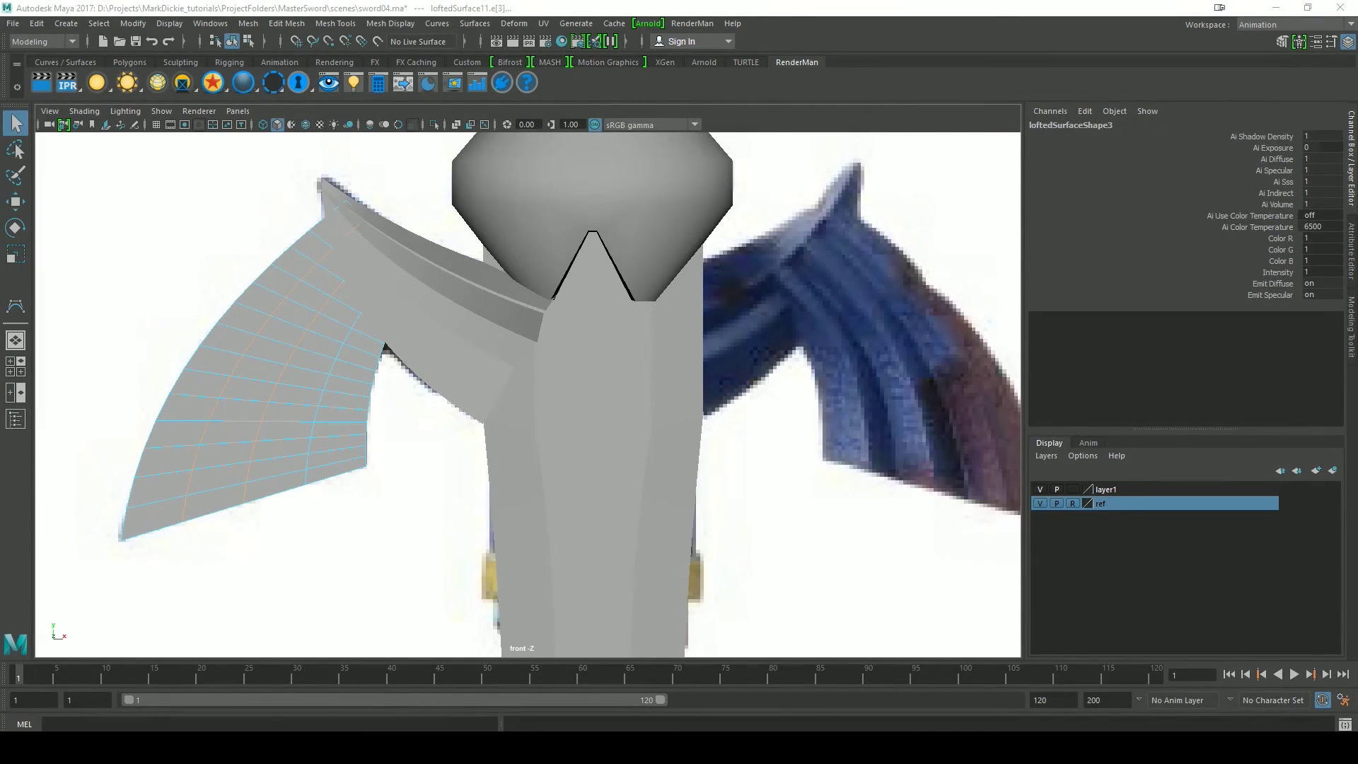
{"action": "left_click", "coordinate": [283, 538]}
{"action": "left_click", "coordinate": [207, 430]}
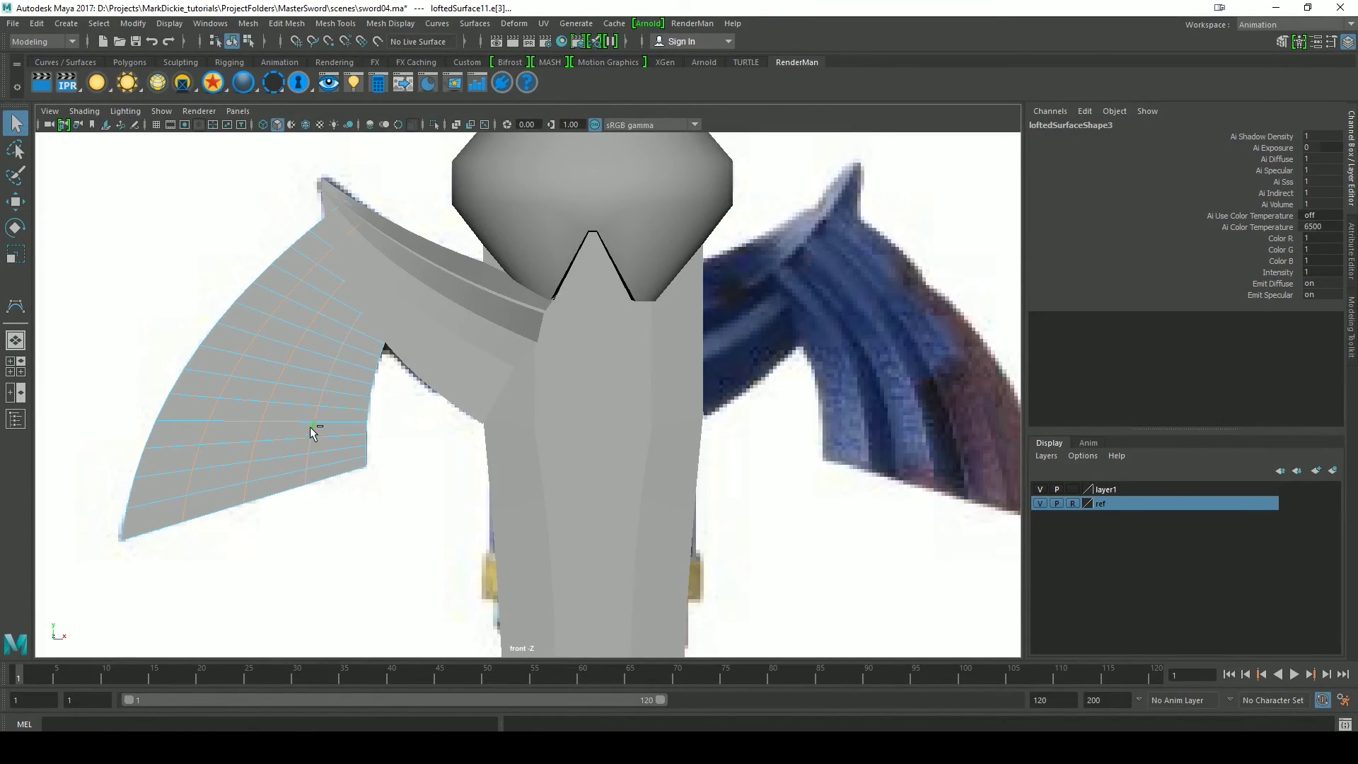
{"action": "left_click", "coordinate": [1351, 141]}
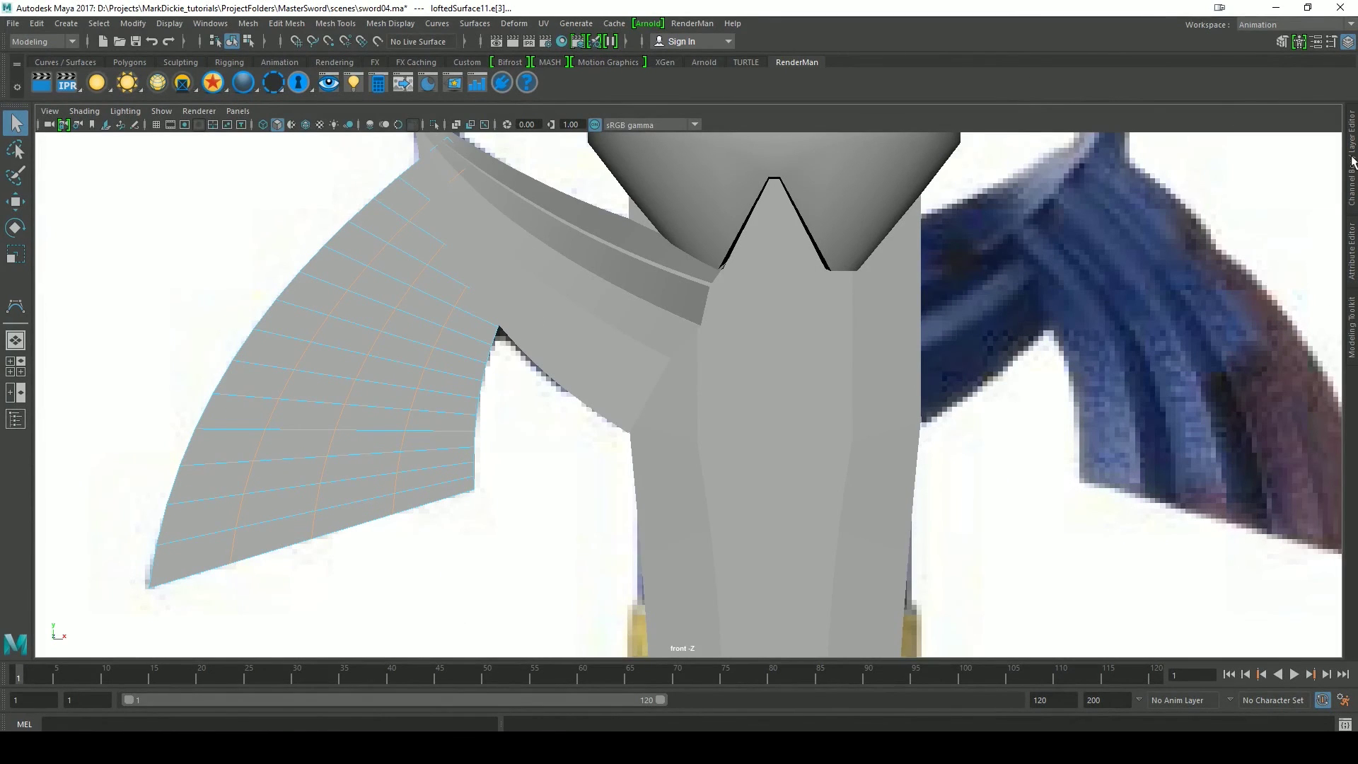
{"action": "left_click", "coordinate": [1347, 314]}
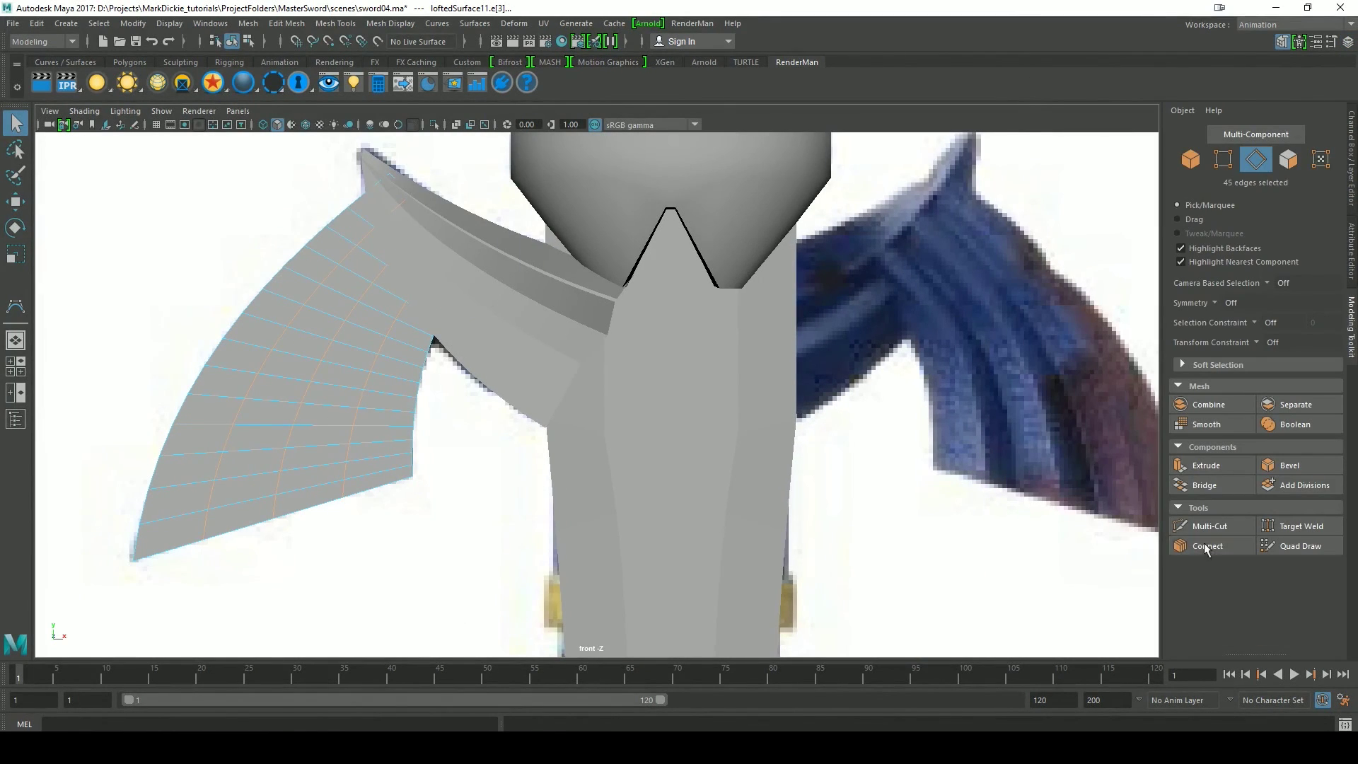
{"action": "left_click", "coordinate": [1290, 466]}
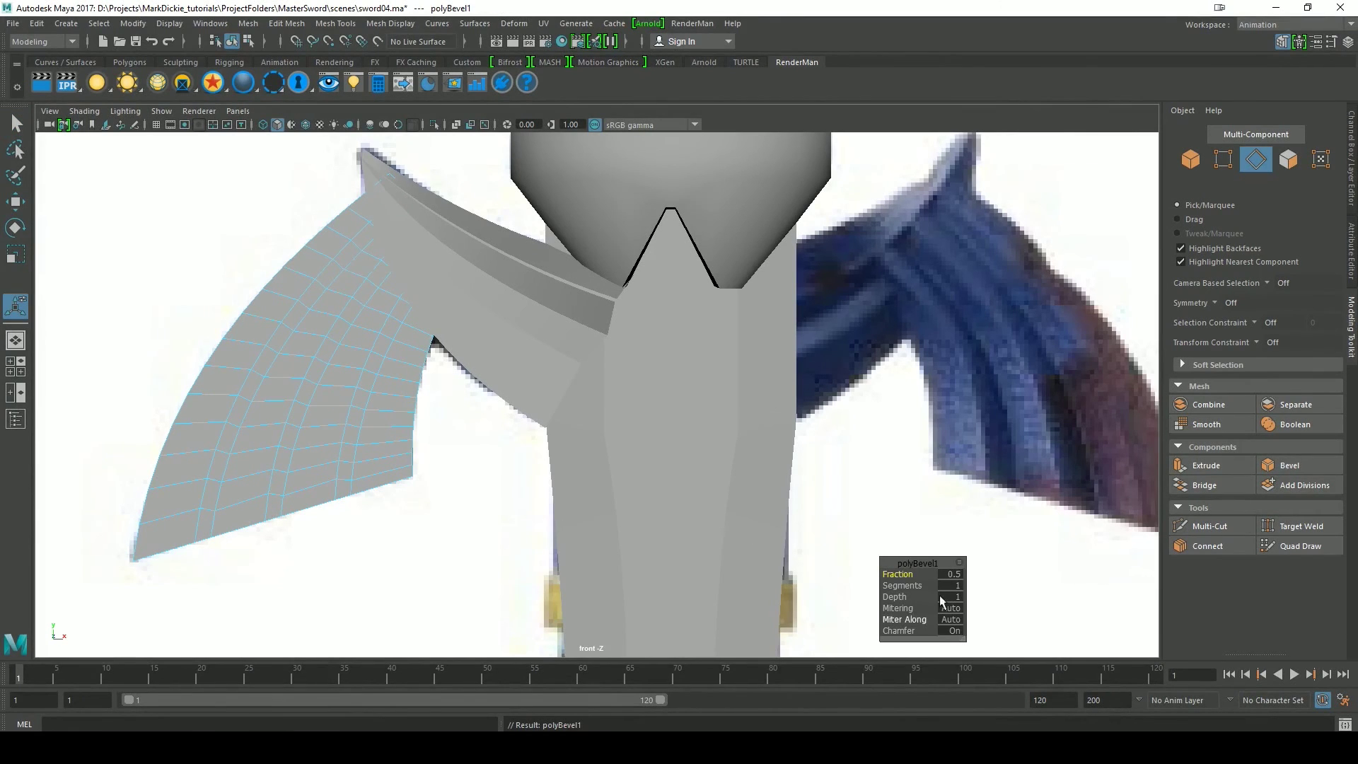
{"action": "left_click", "coordinate": [896, 586]}
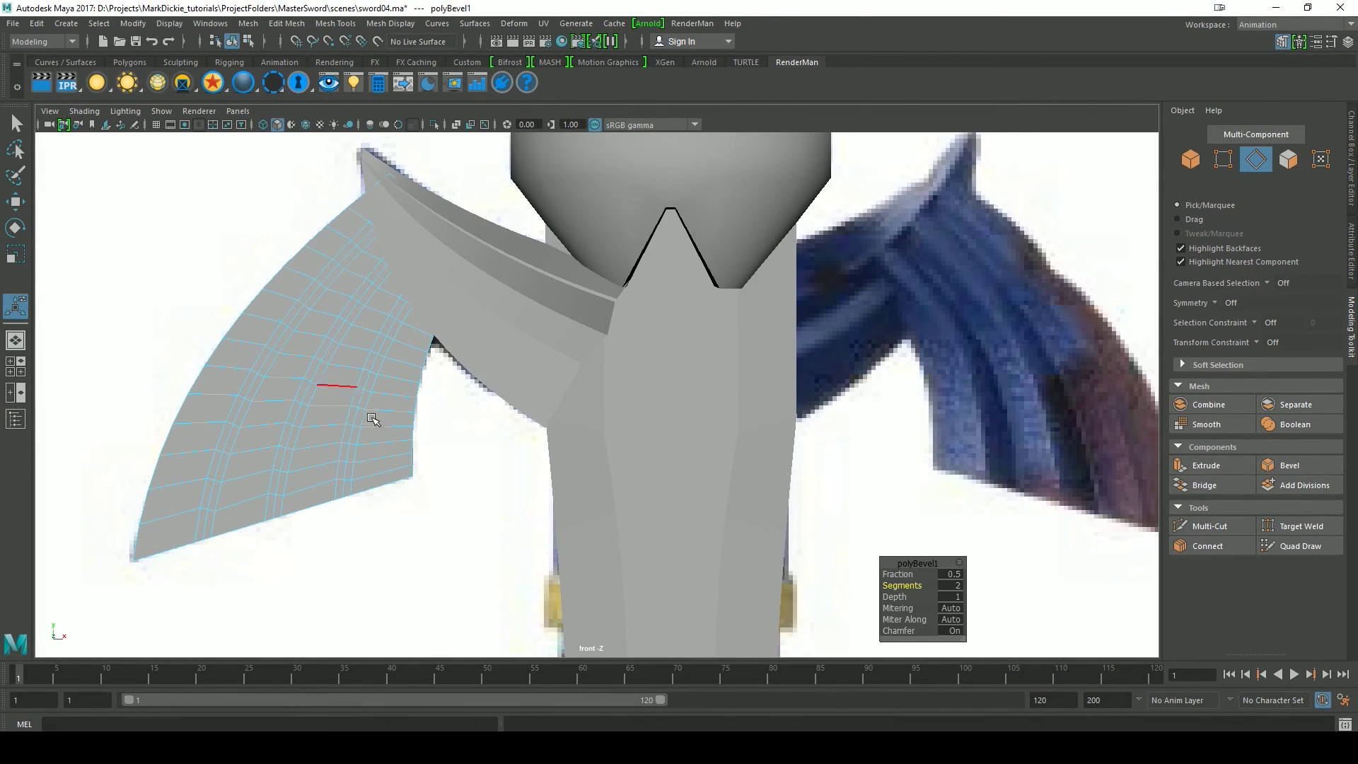
{"action": "scroll", "coordinate": [378, 421], "scroll_direction": "up", "scroll_amount": 1}
{"action": "left_click_drag", "start_coordinate": [898, 575], "coordinate": [902, 574]}
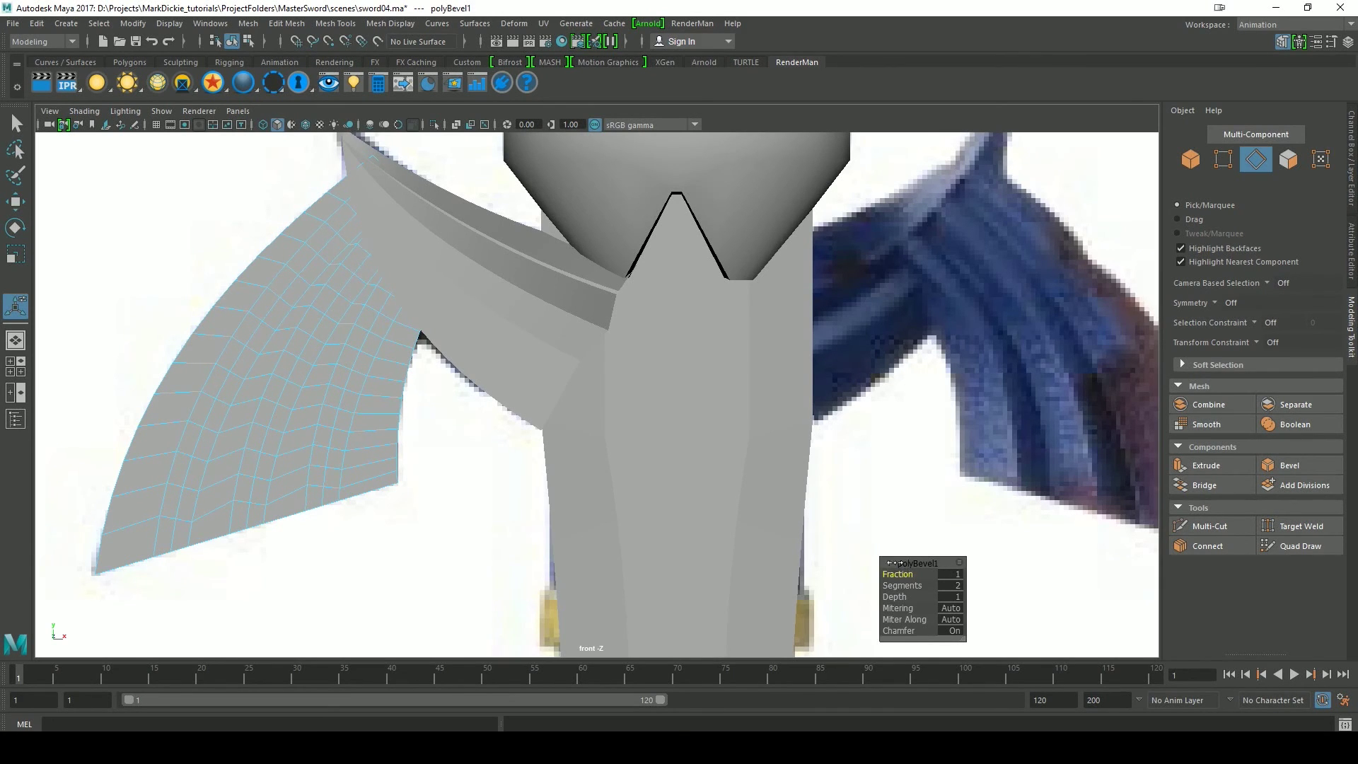
- Select the wing's three lengthwise crease edge loops and snap their pivot to a vertex on the wing's upper edge, ready for rotation
{"action": "double_click", "coordinate": [178, 493]}
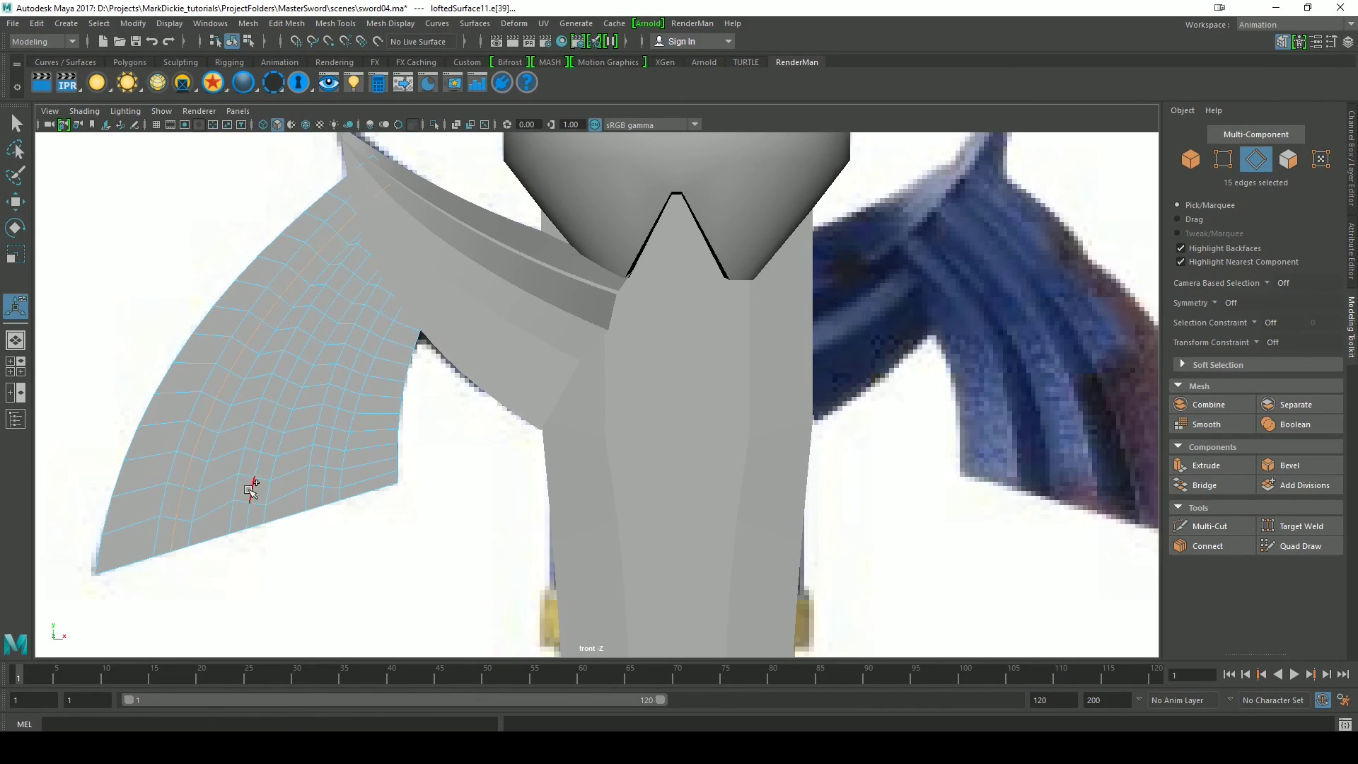
{"action": "double_click", "coordinate": [324, 475], "text": "shift"}
{"action": "key", "text": "space"}
{"action": "left_click_drag", "start_coordinate": [461, 476], "coordinate": [472, 446]}
{"action": "left_click_drag", "start_coordinate": [531, 526], "coordinate": [662, 521], "text": "alt"}
{"action": "key", "text": "w"}
{"action": "left_click_drag", "start_coordinate": [710, 434], "coordinate": [853, 469], "text": "alt"}
{"action": "middle_click_drag", "start_coordinate": [852, 469], "coordinate": [556, 502], "text": "alt"}
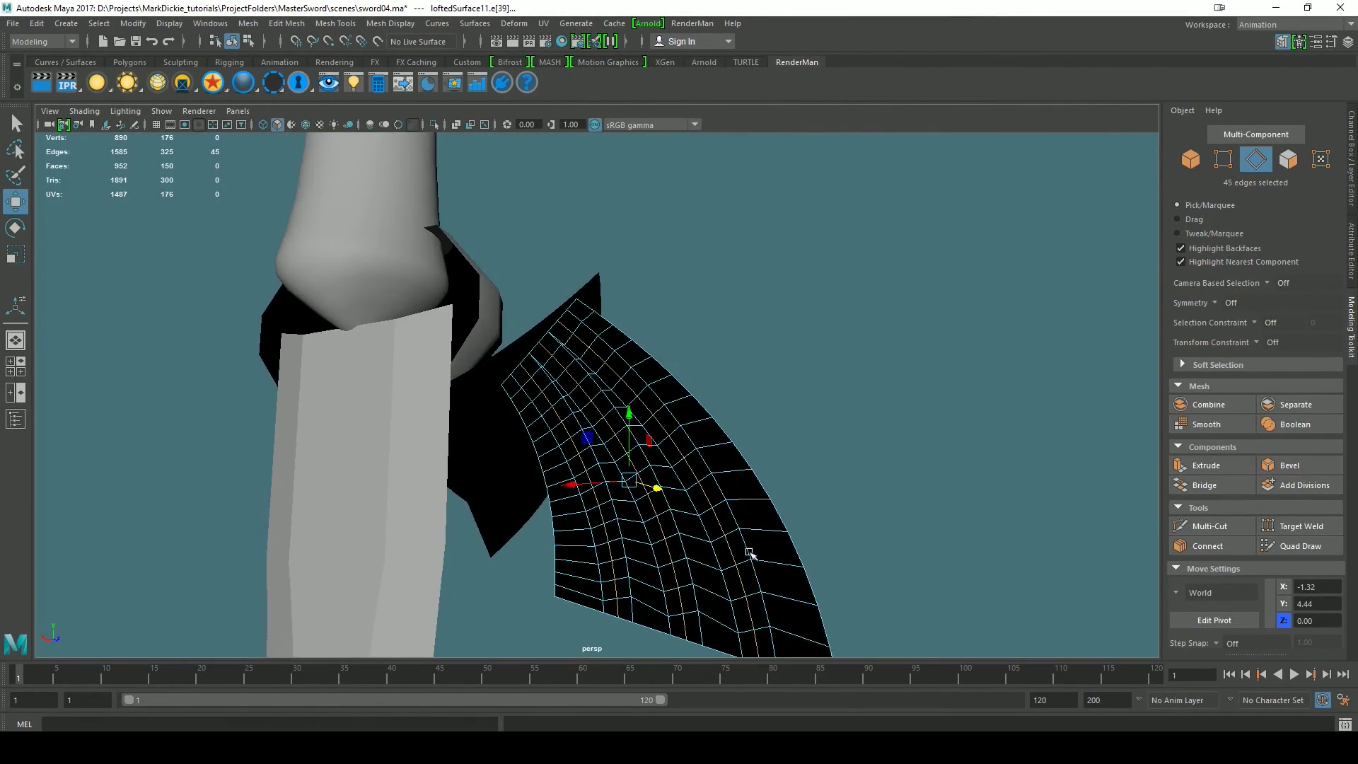
{"action": "left_click_drag", "start_coordinate": [752, 555], "coordinate": [789, 530], "text": "alt"}
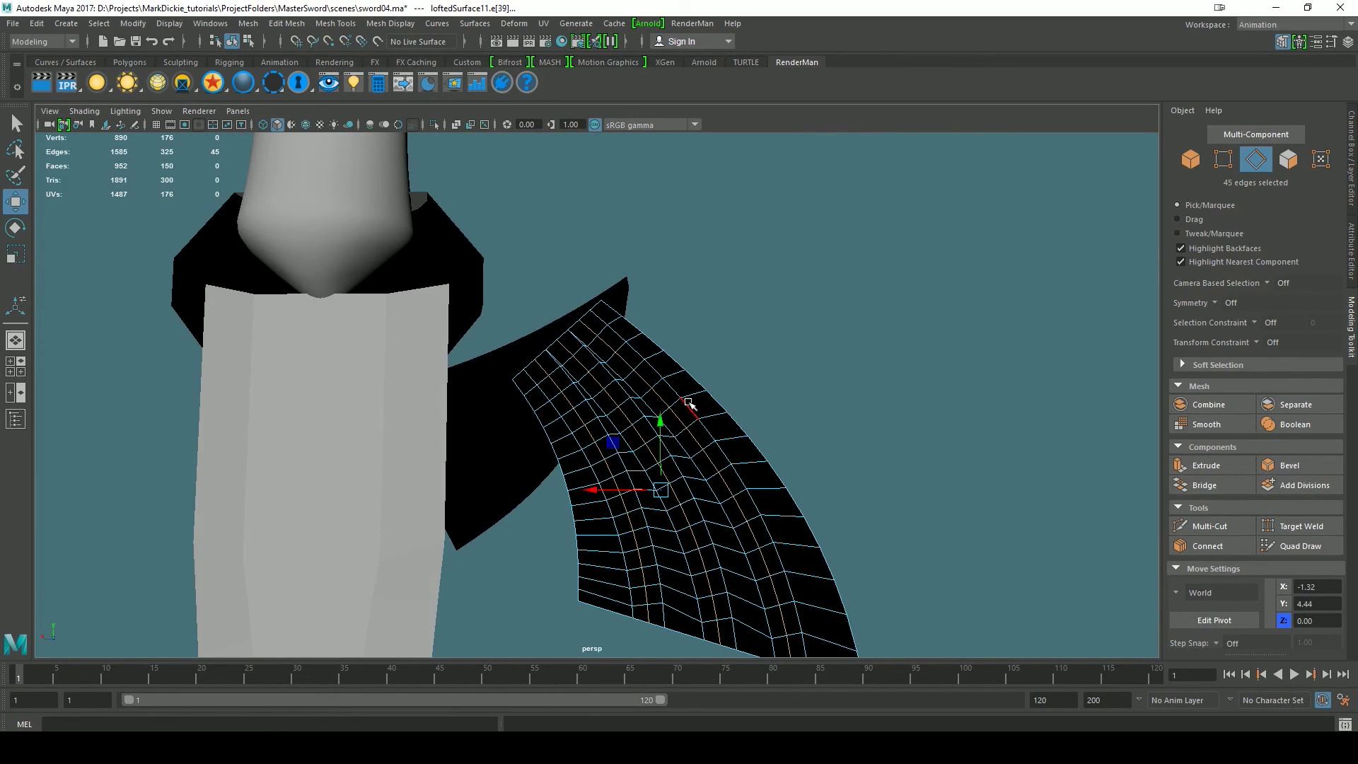
{"action": "key", "text": "d"}
{"action": "key", "text": "v"}
{"action": "middle_click_drag", "start_coordinate": [560, 345], "coordinate": [557, 341]}
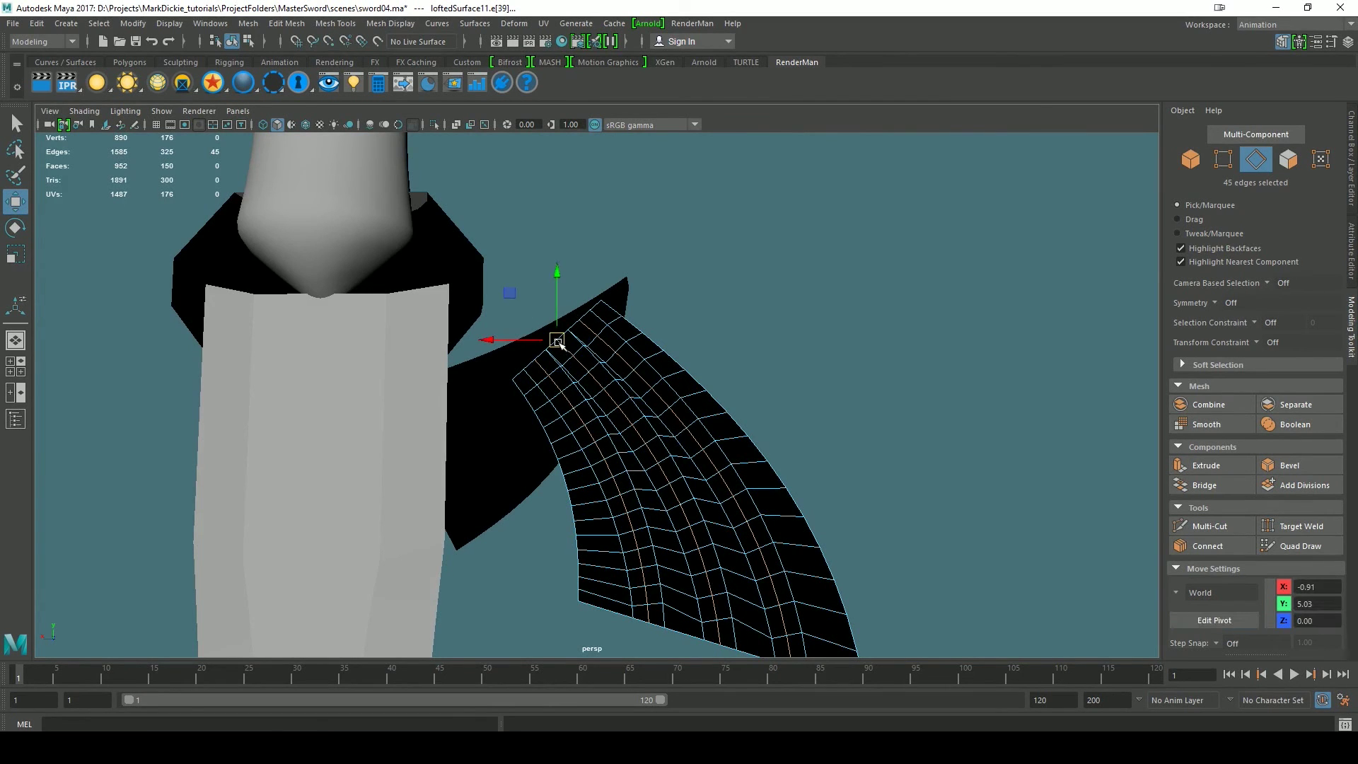
{"action": "key", "text": "e"}
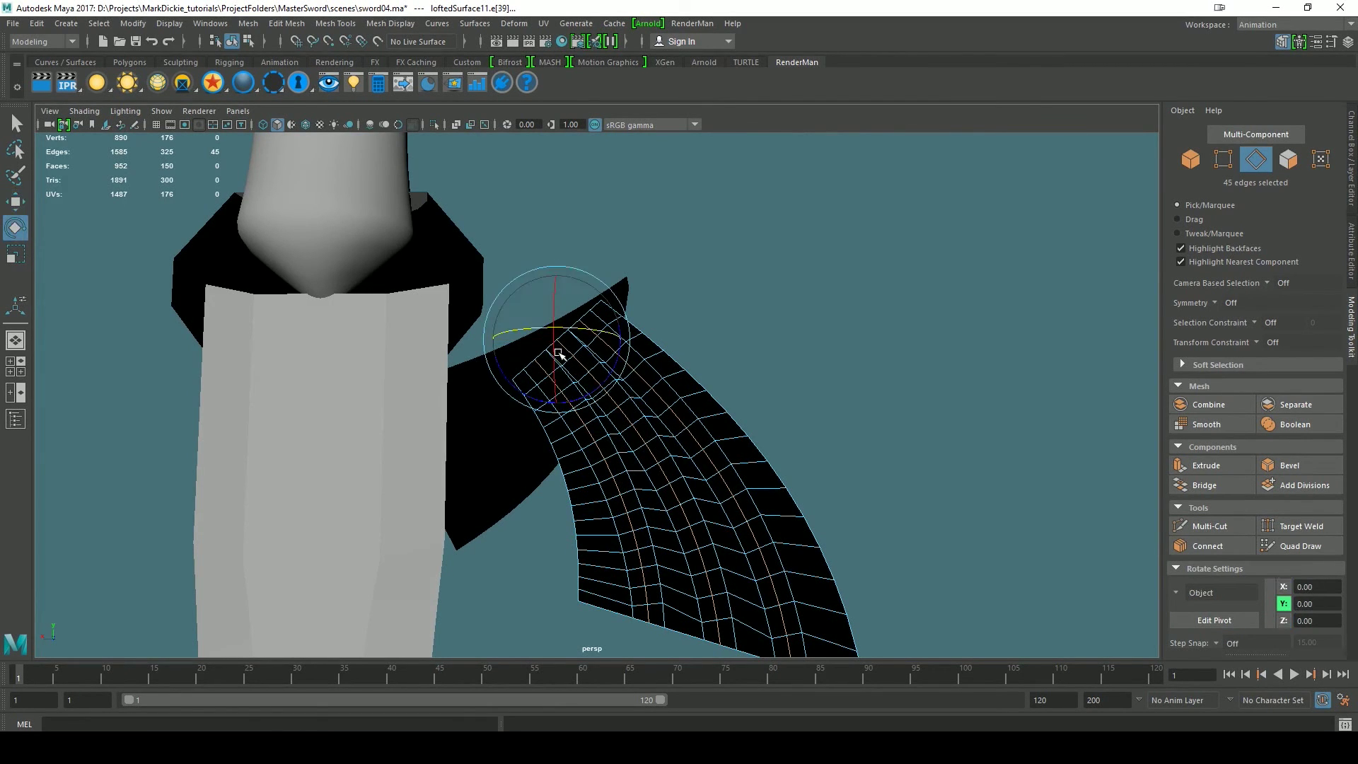
- Try rotating the selected edge loops about the X axis to fold the wing into feather ridges, and undo the rotations
{"action": "left_click_drag", "start_coordinate": [687, 436], "coordinate": [622, 388], "text": "alt"}
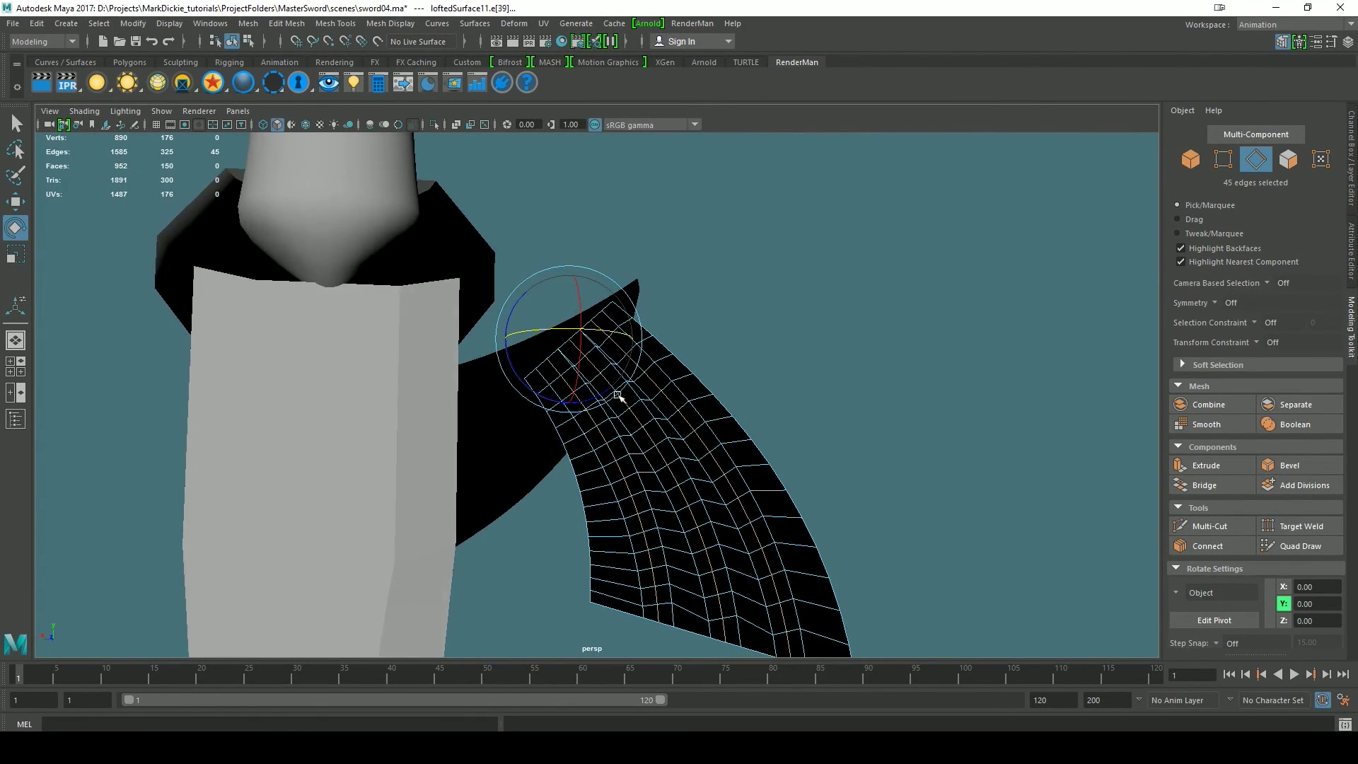
{"action": "left_click_drag", "start_coordinate": [579, 346], "coordinate": [579, 349]}
{"action": "left_click_drag", "start_coordinate": [668, 374], "coordinate": [609, 313], "text": "alt"}
{"action": "left_click_drag", "start_coordinate": [721, 406], "coordinate": [667, 306], "text": "alt"}
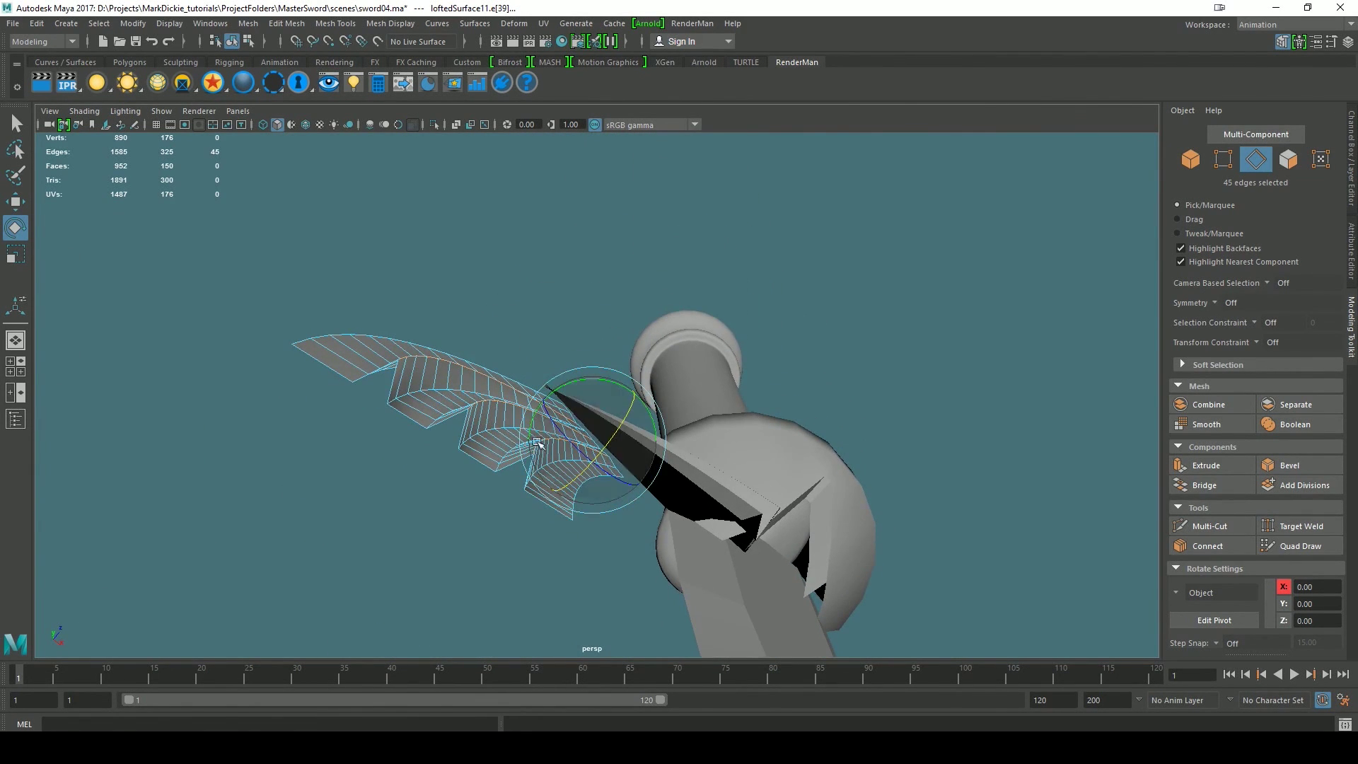
{"action": "left_click_drag", "start_coordinate": [416, 456], "coordinate": [446, 403], "text": "alt"}
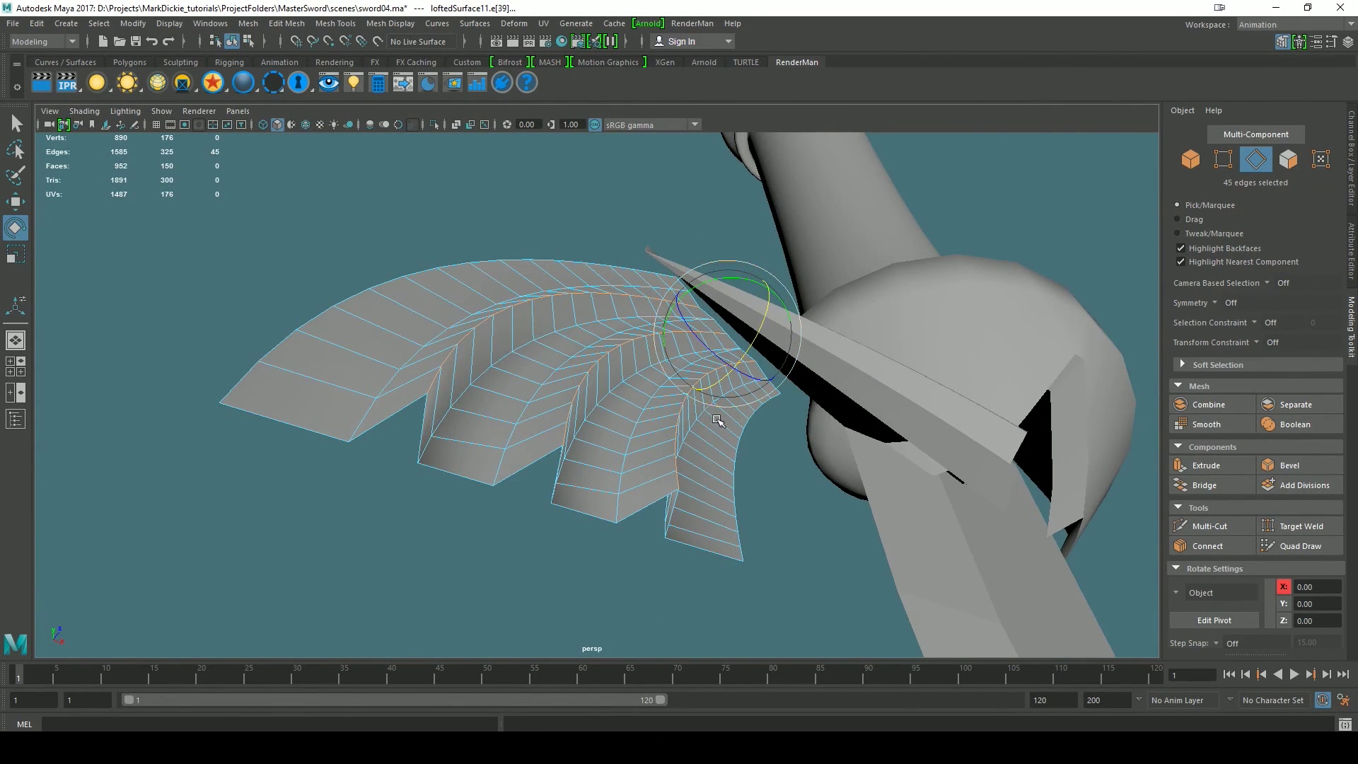
{"action": "scroll", "coordinate": [769, 457], "scroll_direction": "down", "scroll_amount": 4}
{"action": "left_click_drag", "start_coordinate": [906, 468], "coordinate": [861, 539], "text": "alt"}
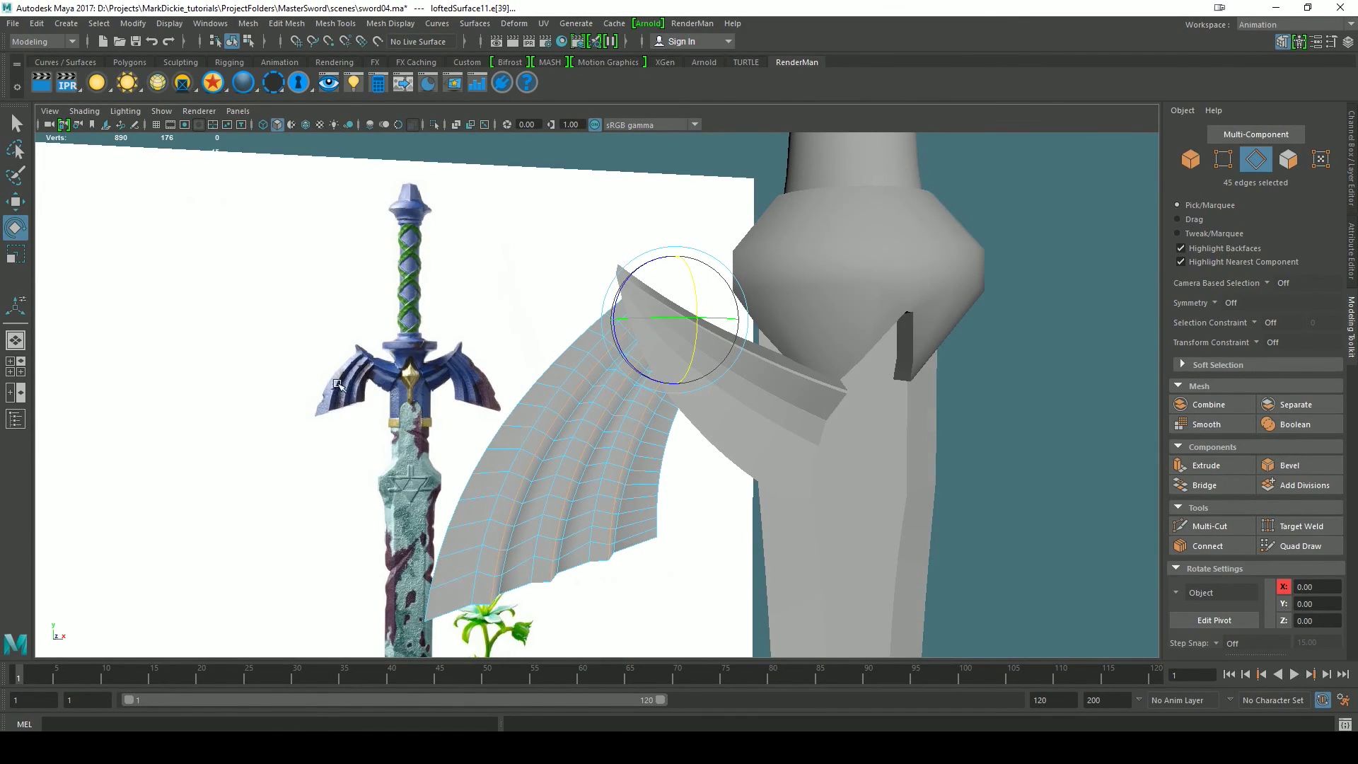
{"action": "left_click_drag", "start_coordinate": [737, 468], "coordinate": [749, 383], "text": "alt"}
{"action": "left_click_drag", "start_coordinate": [693, 330], "coordinate": [692, 333]}
{"action": "left_click_drag", "start_coordinate": [780, 434], "coordinate": [731, 483], "text": "alt"}
{"action": "key", "text": "ctrl+z"}
{"action": "key", "text": "ctrl+z"}
{"action": "key", "text": "ctrl+z"}
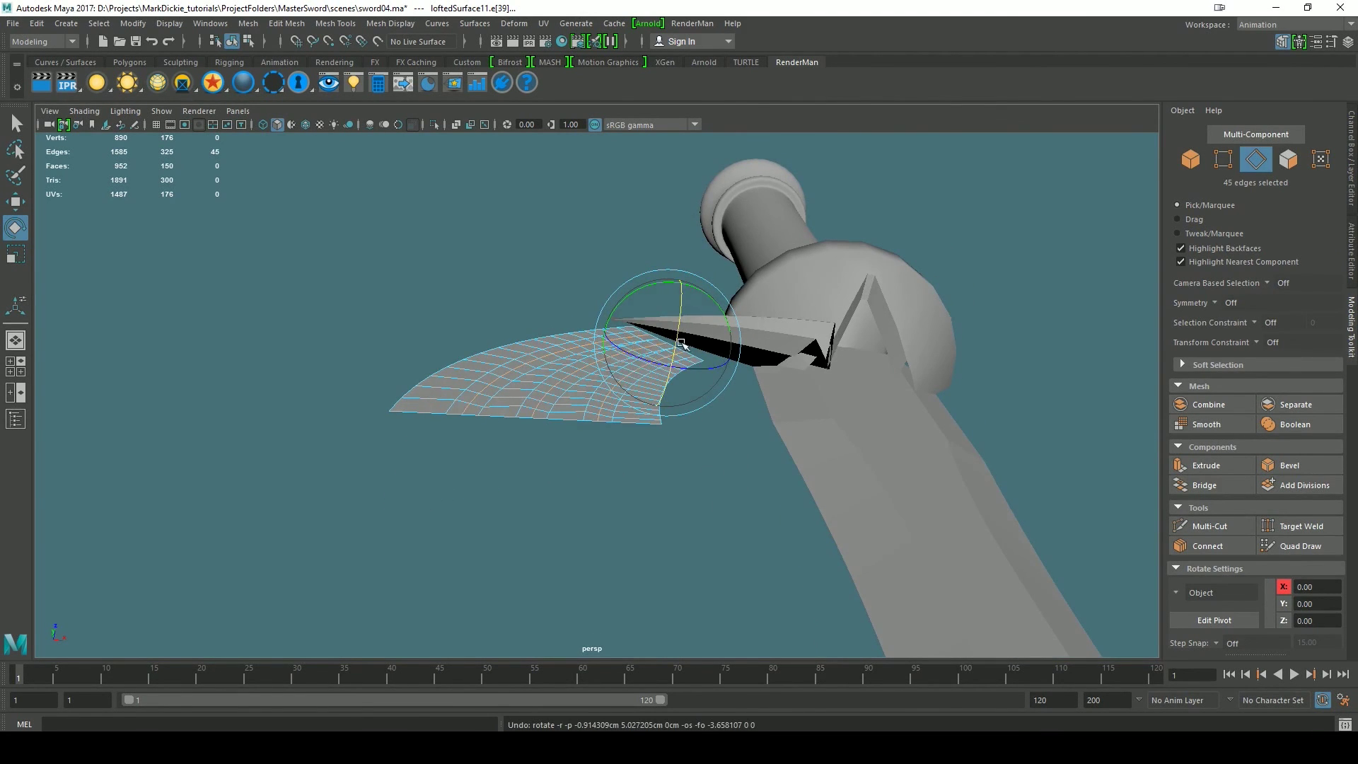
- Try rotating the same edge loops about -30 degrees in X and a free rotation, and undo both
{"action": "left_click_drag", "start_coordinate": [677, 331], "coordinate": [683, 300]}
{"action": "key", "text": "ctrl+z"}
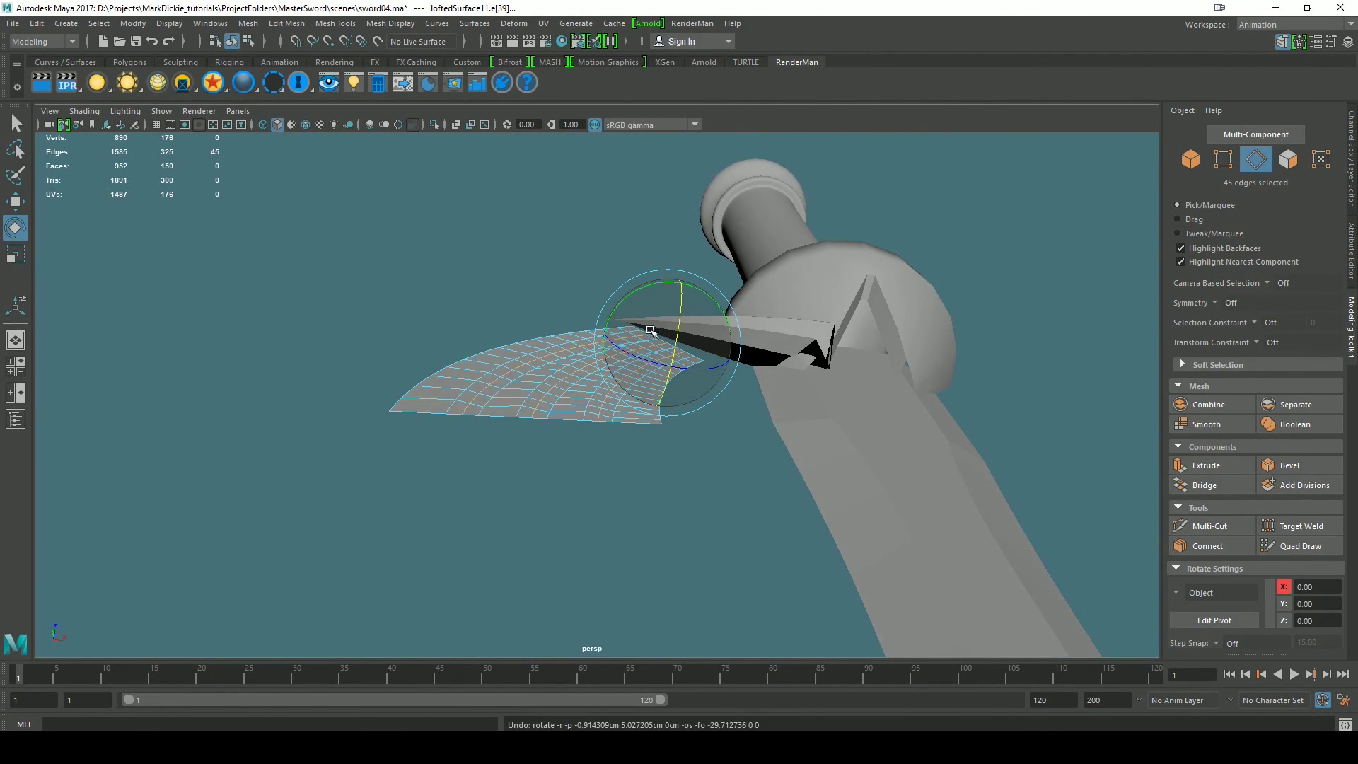
{"action": "left_click_drag", "start_coordinate": [741, 473], "coordinate": [897, 490], "text": "alt"}
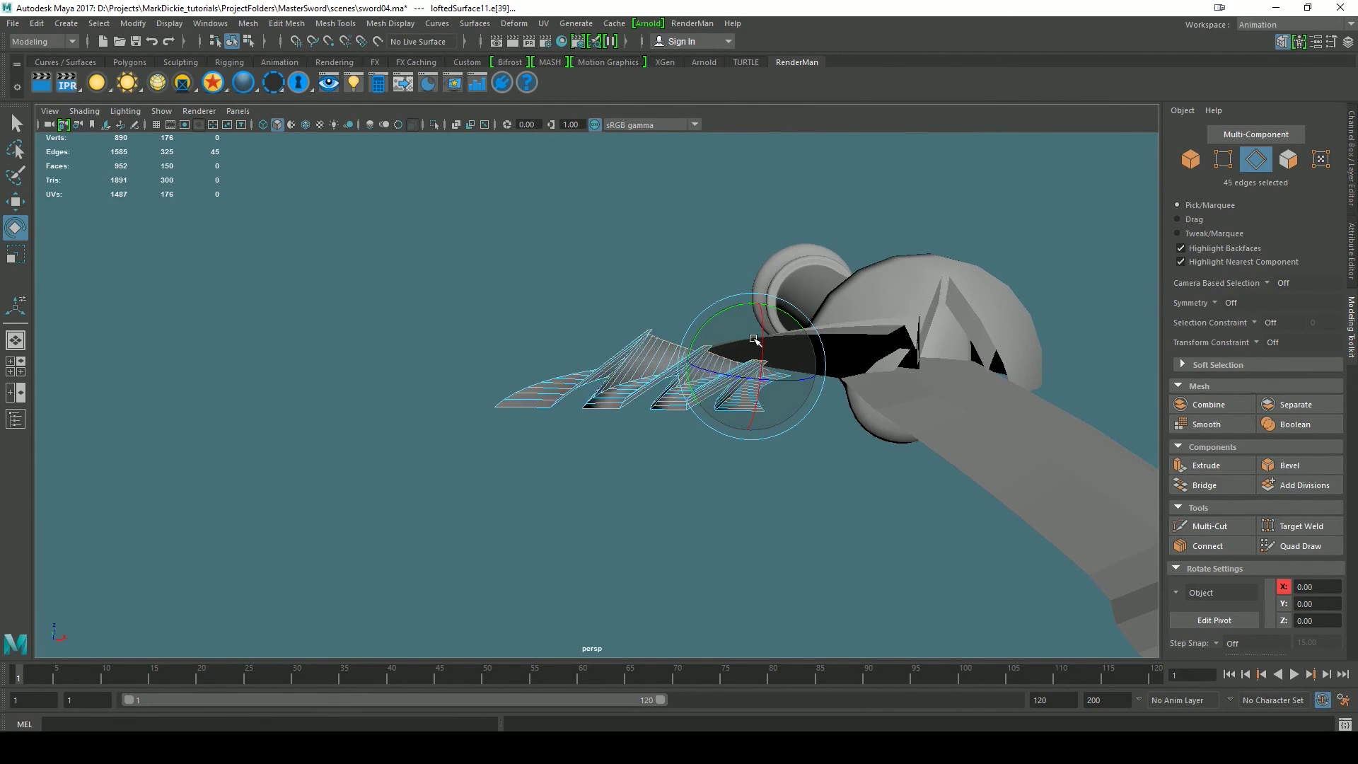
{"action": "left_click_drag", "start_coordinate": [754, 339], "coordinate": [725, 343]}
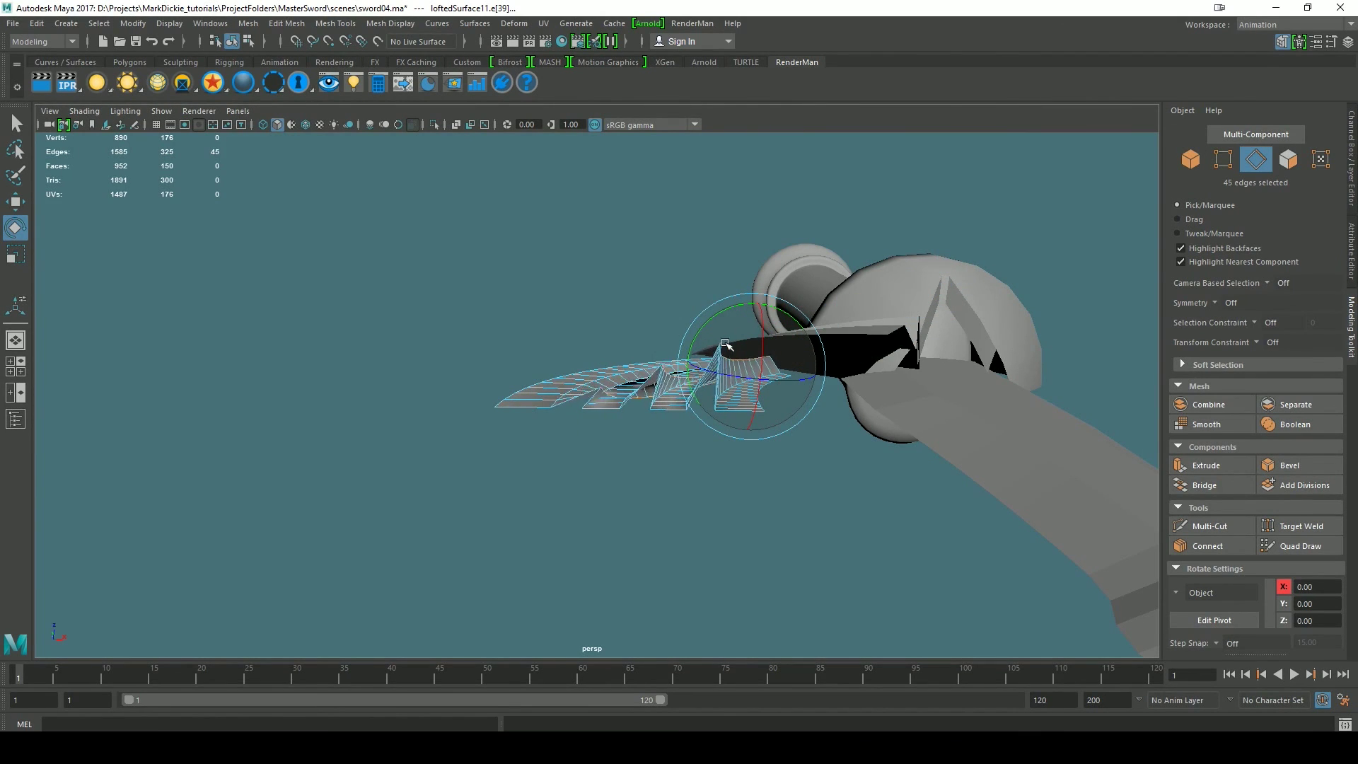
{"action": "key", "text": "ctrl+z"}
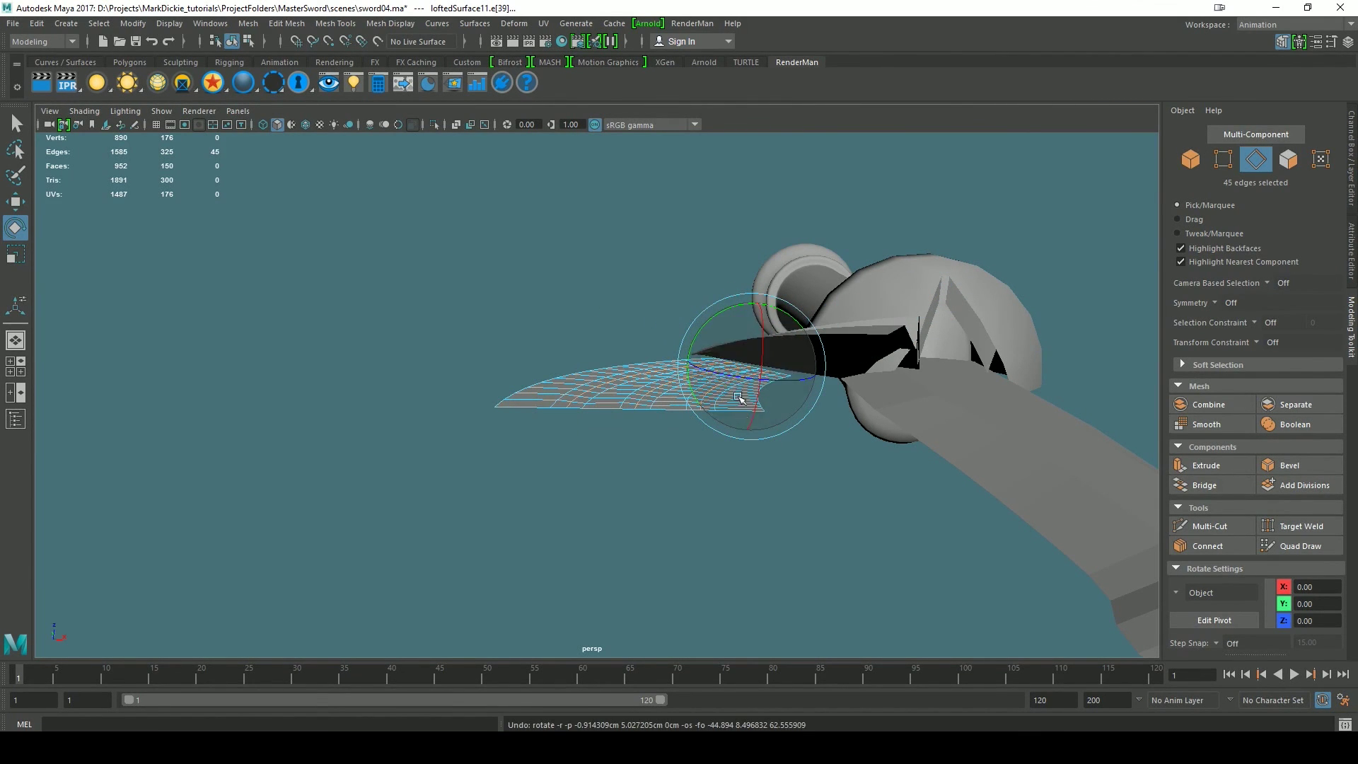
- Rotate the three edge loops about the snapped pivot to fold the wing into overlapping feather ridges, and clear the selection
{"action": "left_click_drag", "start_coordinate": [725, 353], "coordinate": [729, 352]}
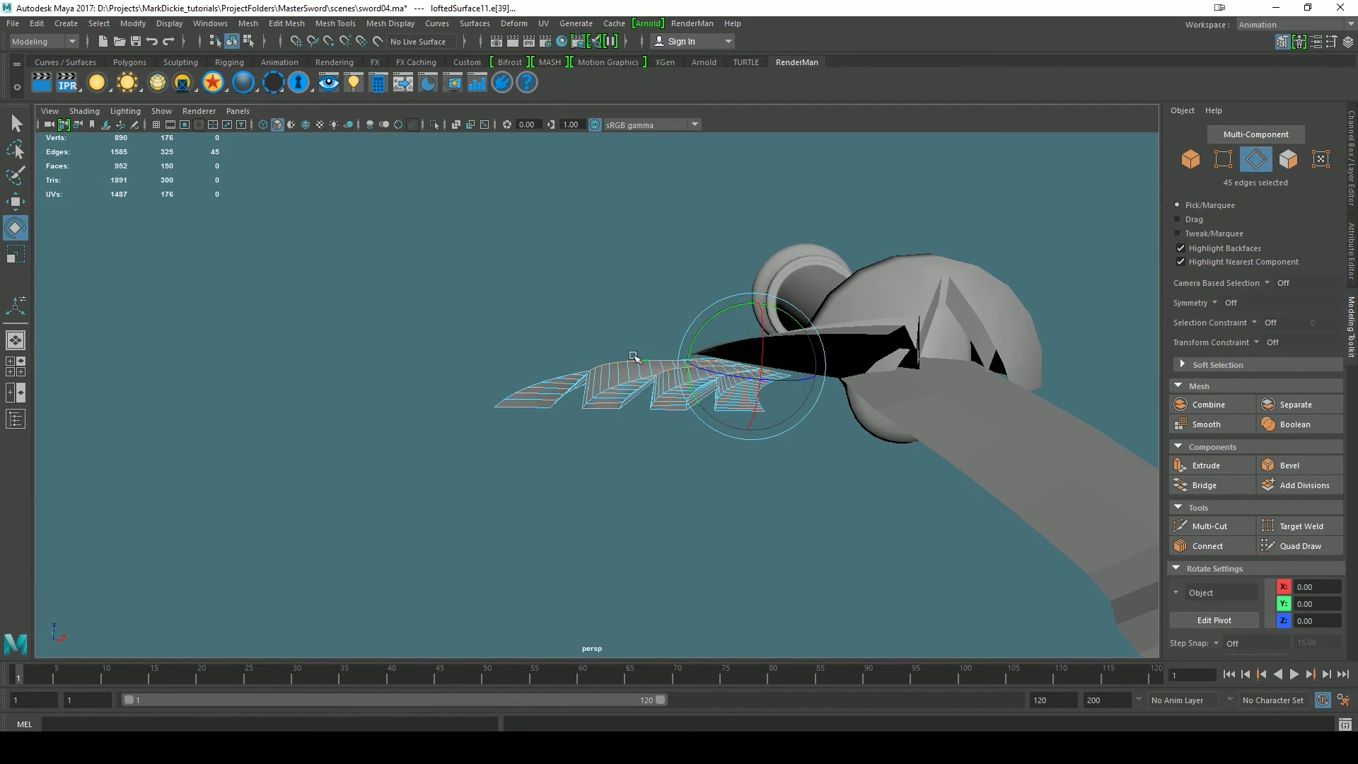
{"action": "mouse_move", "coordinate": [740, 530]}
{"action": "left_mouse_down", "text": "alt"}
{"action": "mouse_move", "coordinate": [718, 573]}
{"action": "mouse_move", "coordinate": [743, 526]}
{"action": "left_mouse_up", "text": "alt"}
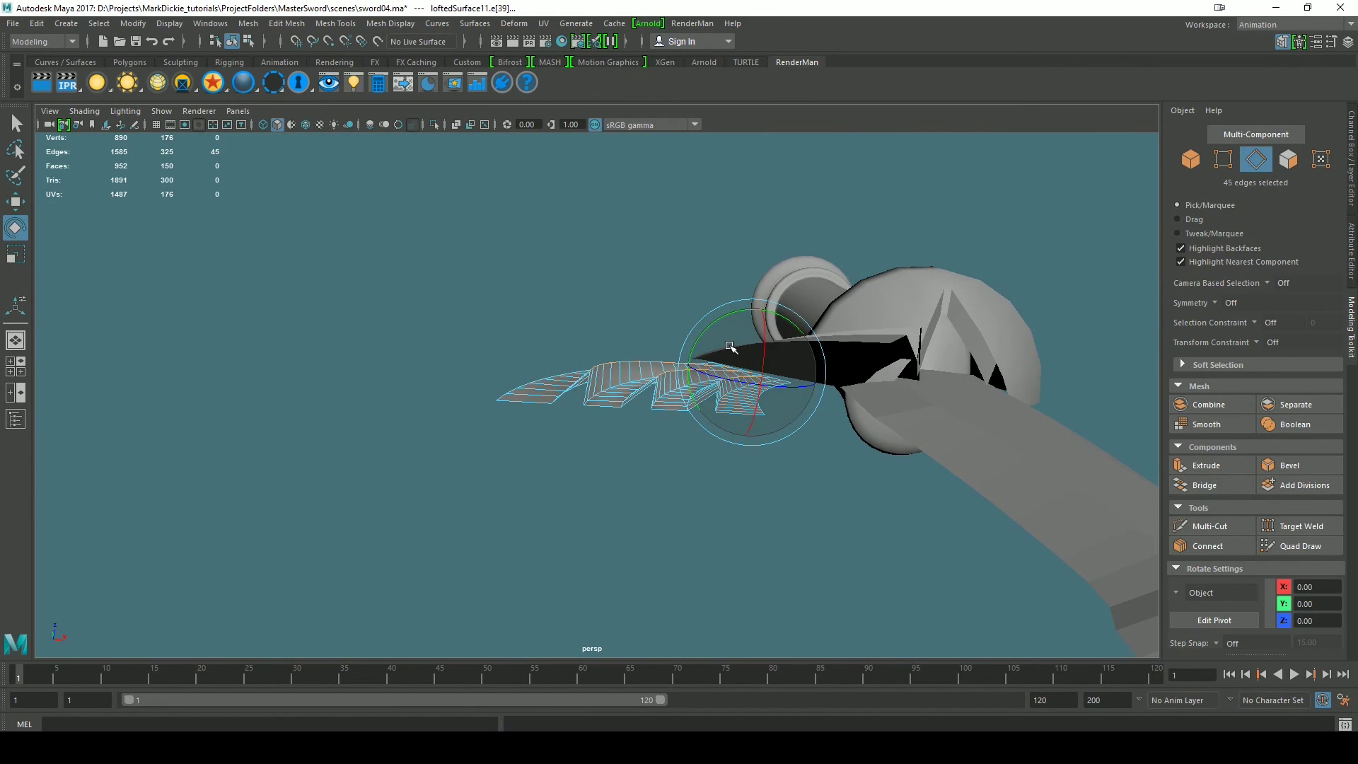
{"action": "left_click", "coordinate": [658, 488]}
- Examine the folded feather ridges from several angles against the sword reference image
{"action": "left_click_drag", "start_coordinate": [711, 477], "coordinate": [718, 497], "text": "alt"}
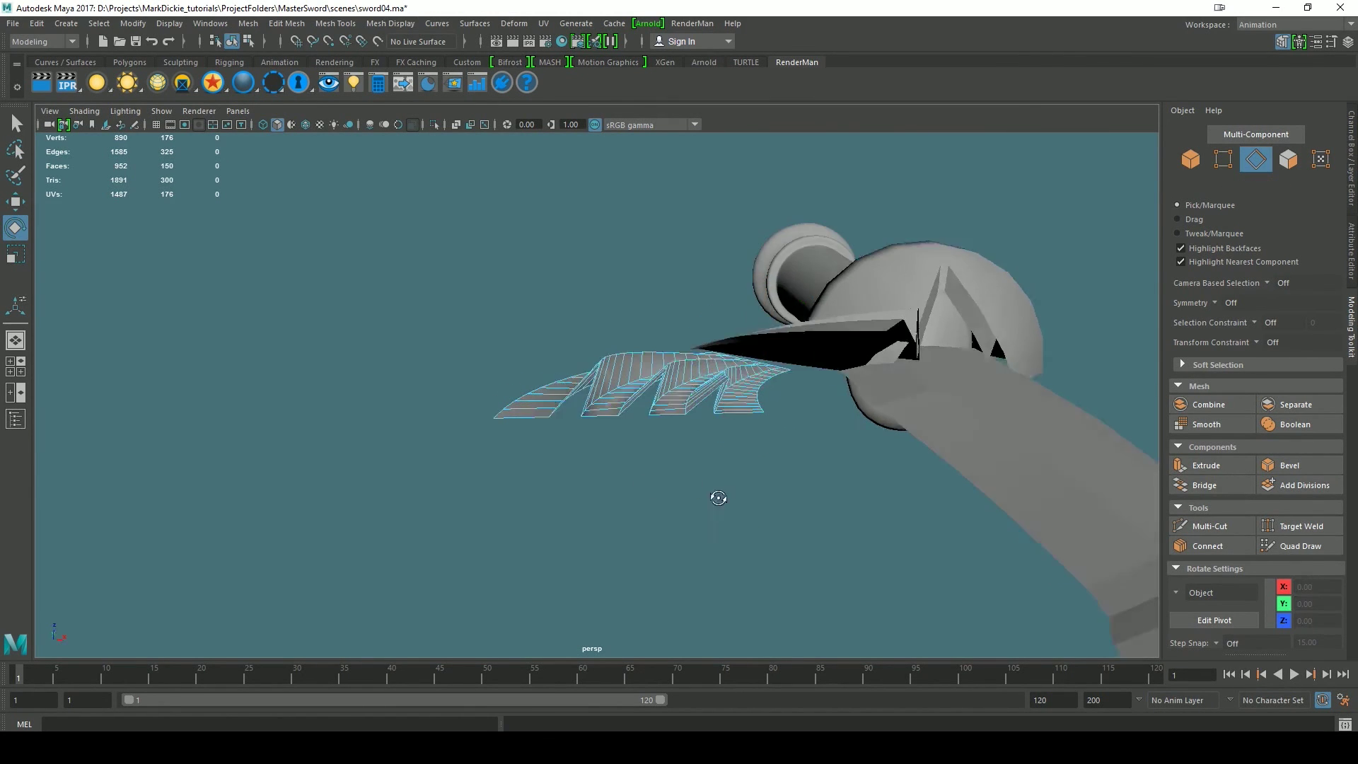
{"action": "left_click_drag", "start_coordinate": [718, 497], "coordinate": [722, 525], "text": "alt"}
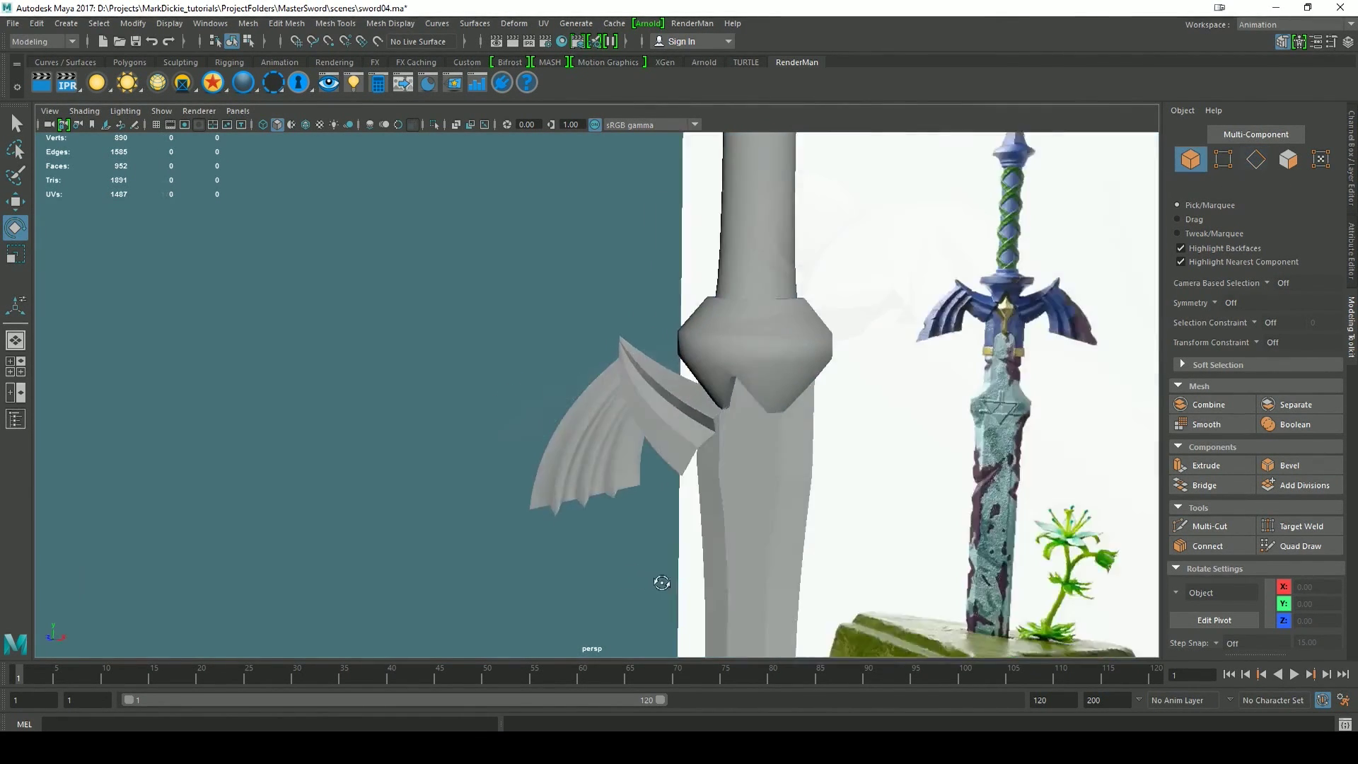
{"action": "left_click_drag", "start_coordinate": [655, 576], "coordinate": [761, 573], "text": "alt"}
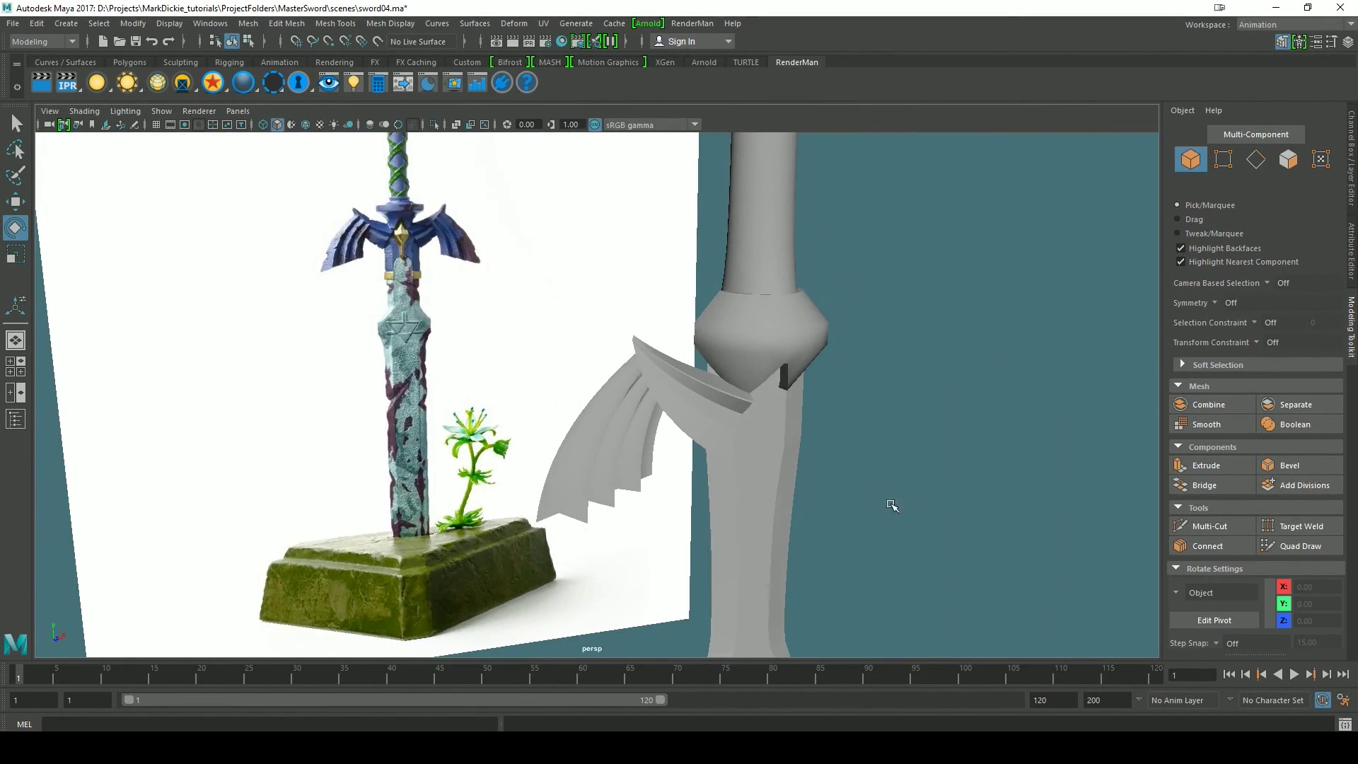
{"action": "left_click_drag", "start_coordinate": [894, 509], "coordinate": [839, 439], "text": "alt"}
{"action": "right_click_drag", "start_coordinate": [635, 467], "coordinate": [635, 514], "text": "alt"}
{"action": "left_click", "coordinate": [639, 488]}
{"action": "left_click_drag", "start_coordinate": [664, 534], "coordinate": [691, 507], "text": "alt"}
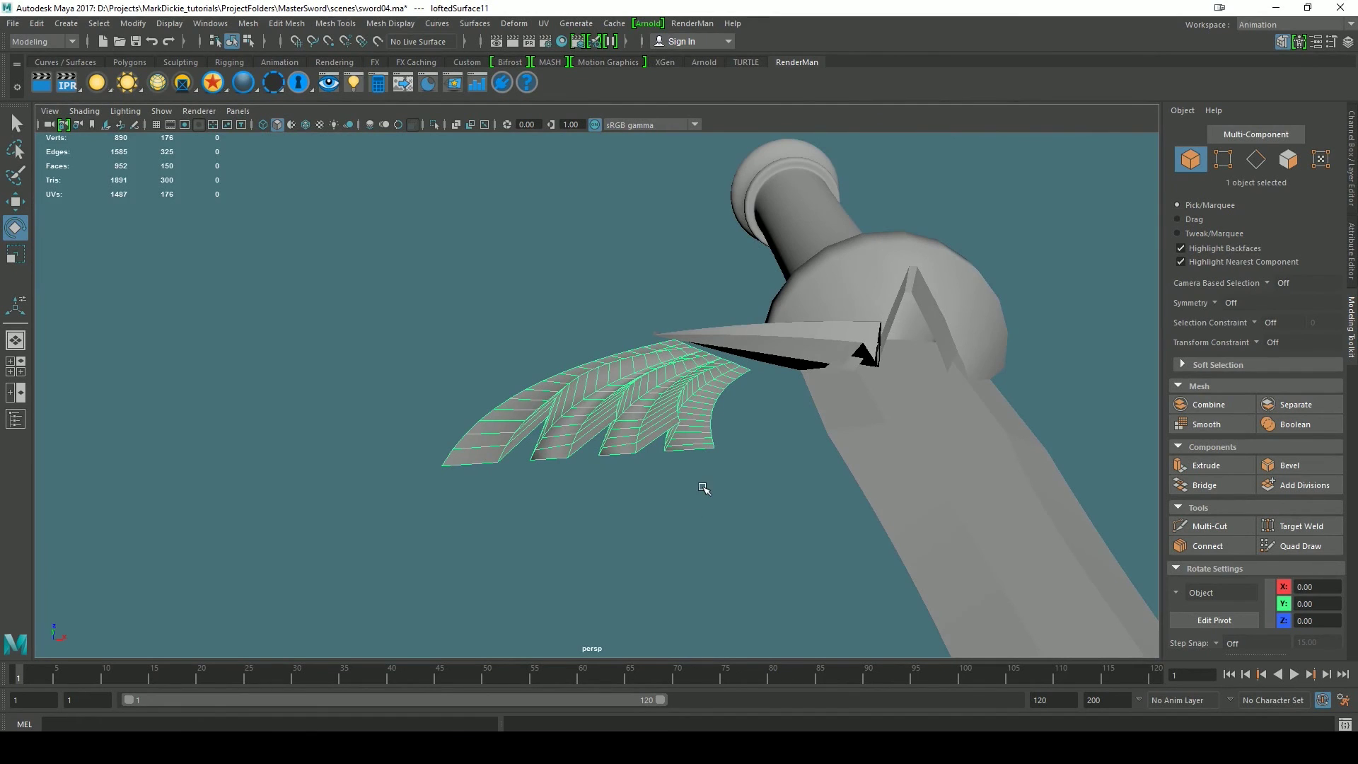
{"action": "right_click_drag", "start_coordinate": [711, 494], "coordinate": [697, 453], "text": "alt"}
{"action": "left_click_drag", "start_coordinate": [696, 452], "coordinate": [714, 566], "text": "alt"}
{"action": "right_click_drag", "start_coordinate": [764, 453], "coordinate": [849, 460], "text": "alt"}
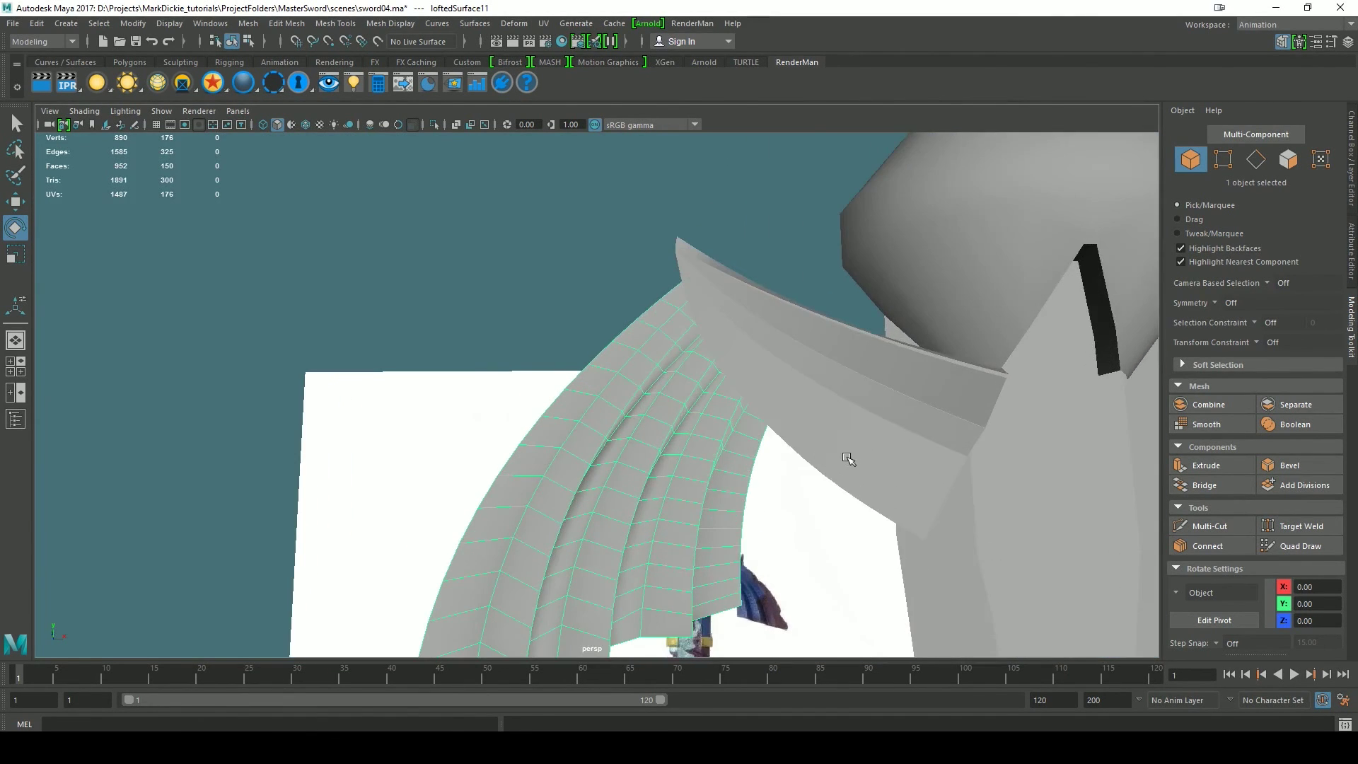
{"action": "left_click_drag", "start_coordinate": [849, 460], "coordinate": [828, 485], "text": "alt"}
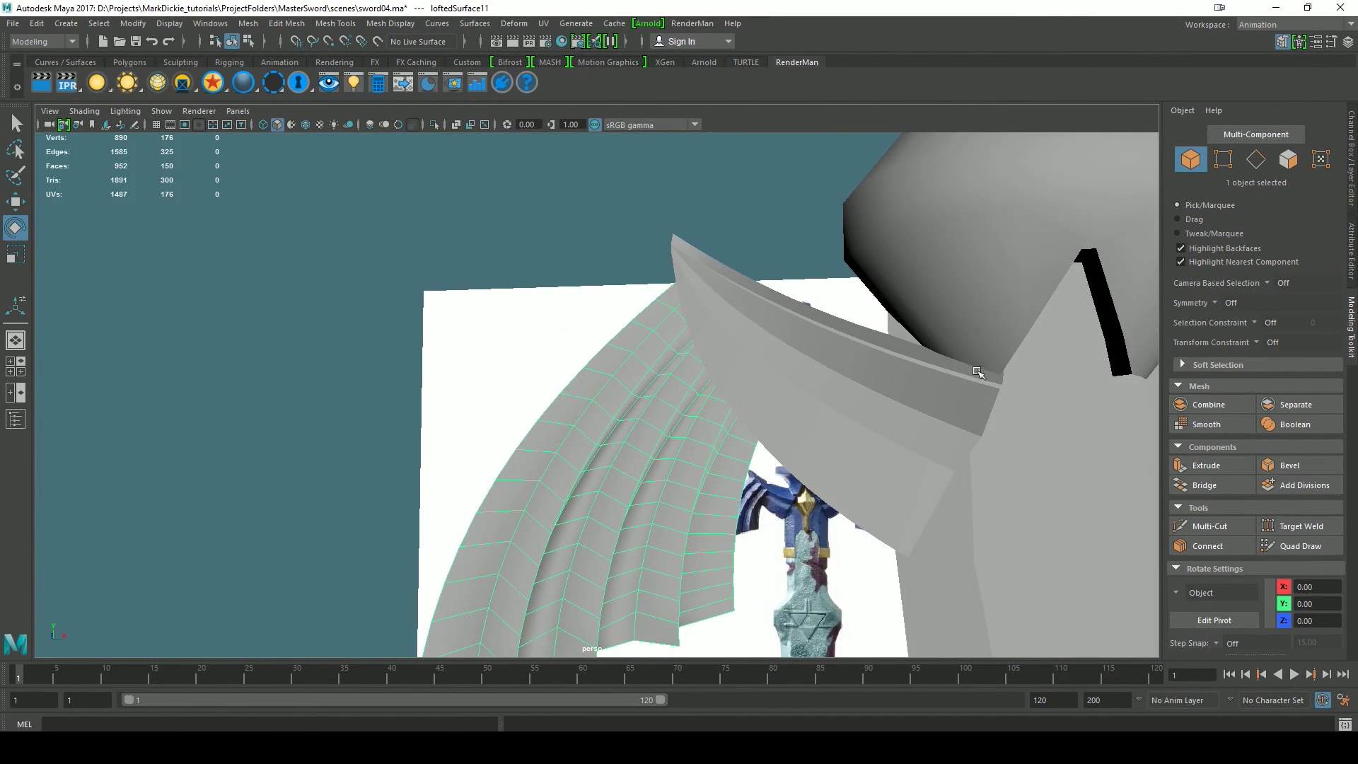
- Switch the wing to edge selection and select the three lengthwise crease loops between the feathers
{"action": "left_click_drag", "start_coordinate": [829, 453], "coordinate": [853, 397], "text": "alt"}
{"action": "right_click_drag", "start_coordinate": [612, 341], "coordinate": [618, 307]}
{"action": "left_click_drag", "start_coordinate": [591, 470], "coordinate": [625, 504], "text": "alt"}
{"action": "key", "text": "q"}
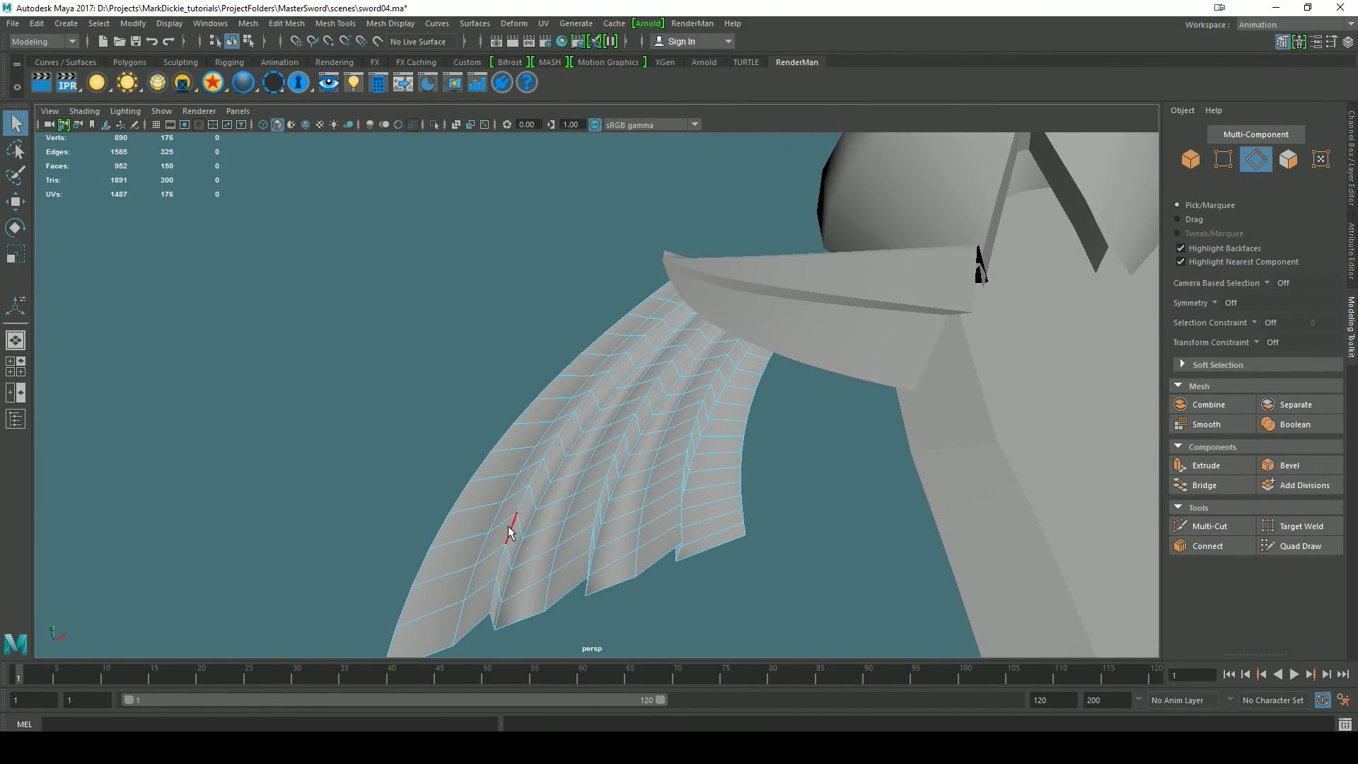
{"action": "double_click", "coordinate": [508, 527]}
{"action": "double_click", "coordinate": [601, 484], "text": "shift"}
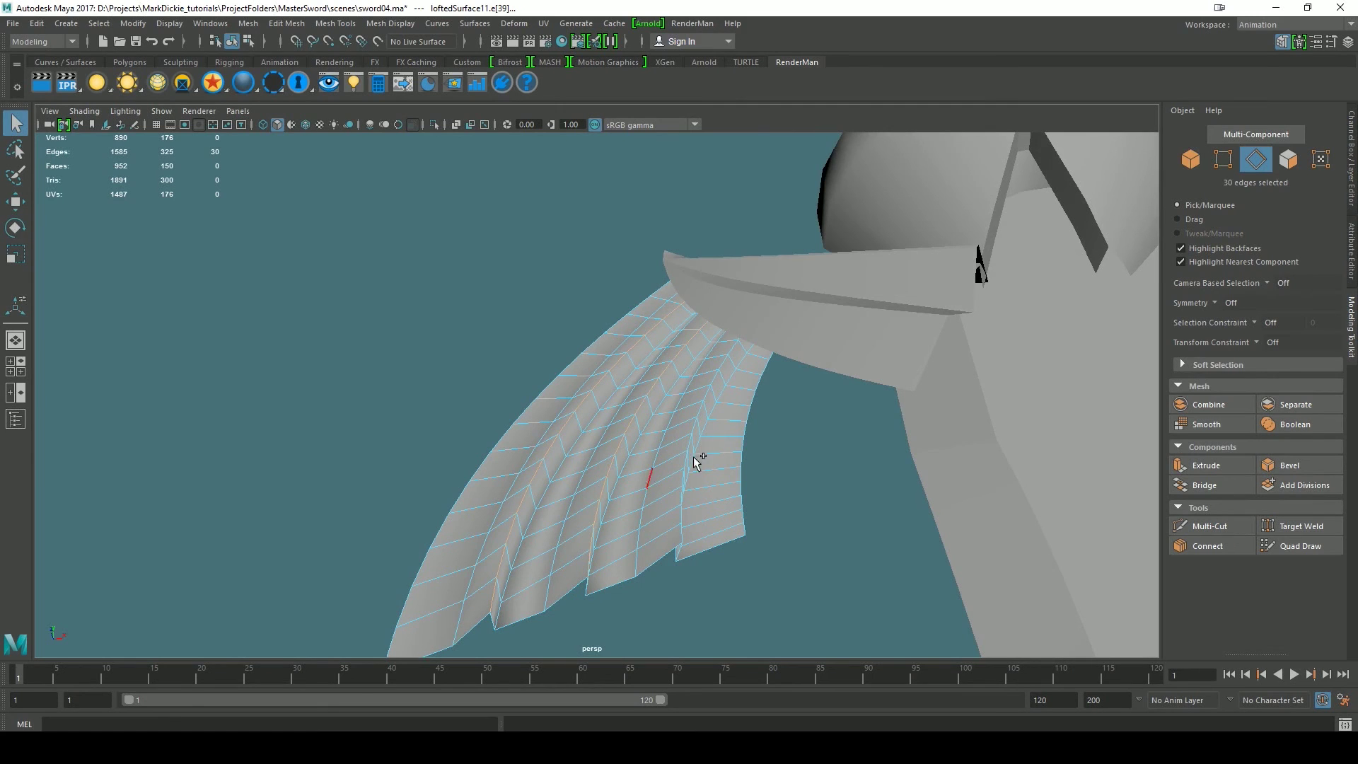
{"action": "mouse_move", "coordinate": [818, 576]}
{"action": "left_mouse_down", "text": "alt"}
{"action": "mouse_move", "coordinate": [825, 544]}
{"action": "mouse_move", "coordinate": [826, 556]}
{"action": "left_mouse_up", "text": "alt"}
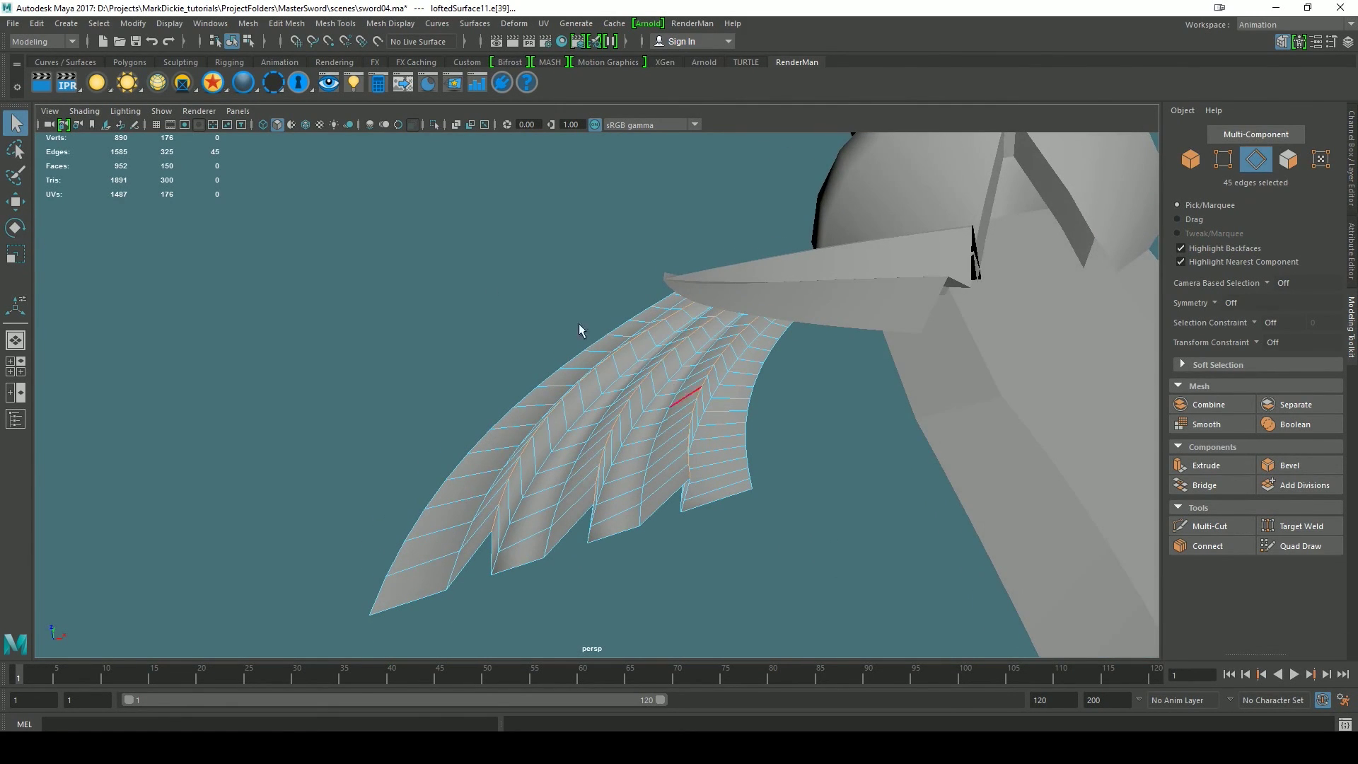
- Enable screen-space ambient occlusion in the perspective view and clear the edge selection to compare the wing's shading
{"action": "left_click", "coordinate": [370, 122]}
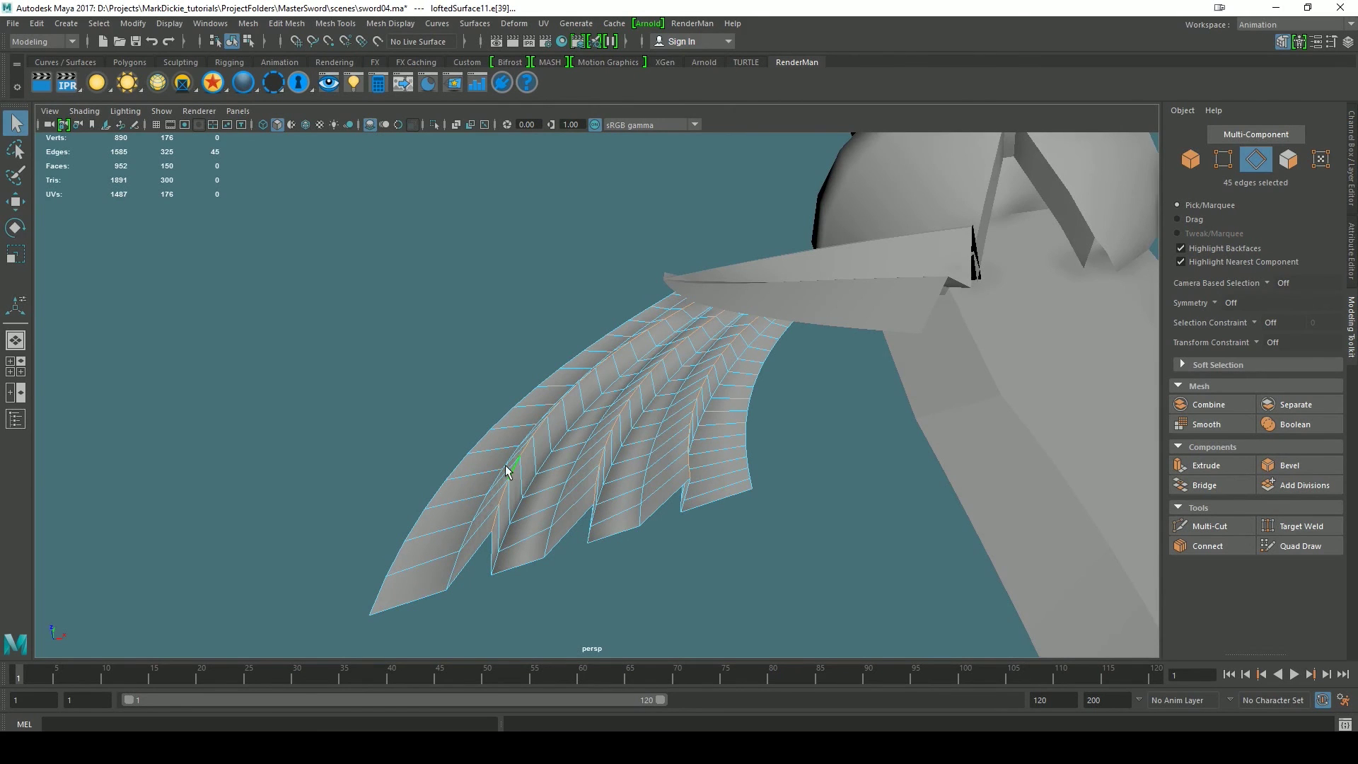
{"action": "left_click", "coordinate": [914, 528]}
{"action": "left_click_drag", "start_coordinate": [914, 528], "coordinate": [839, 558], "text": "alt"}
{"action": "left_click_drag", "start_coordinate": [943, 537], "coordinate": [900, 495], "text": "alt"}
{"action": "middle_click_drag", "start_coordinate": [912, 452], "coordinate": [720, 350], "text": "alt"}
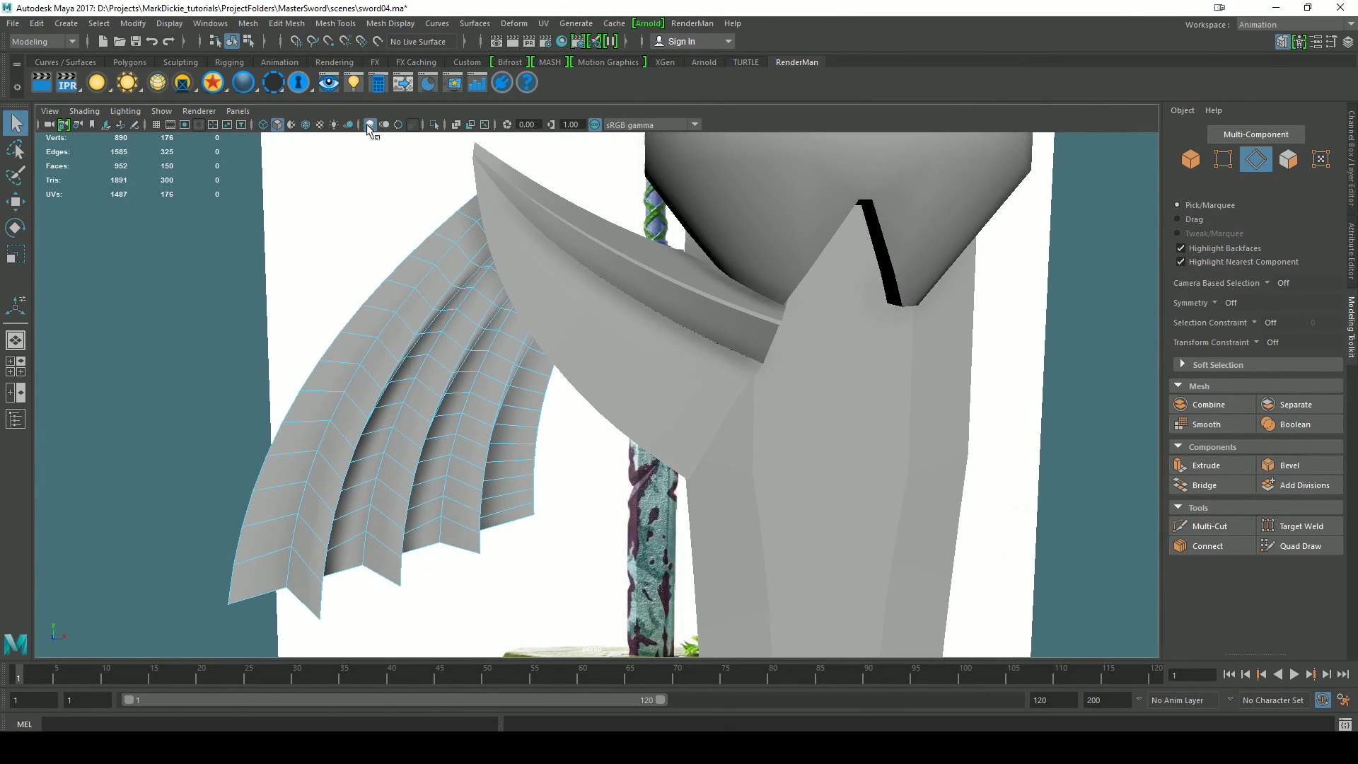
{"action": "left_click", "coordinate": [367, 125]}
{"action": "left_click_drag", "start_coordinate": [620, 415], "coordinate": [602, 283], "text": "alt"}
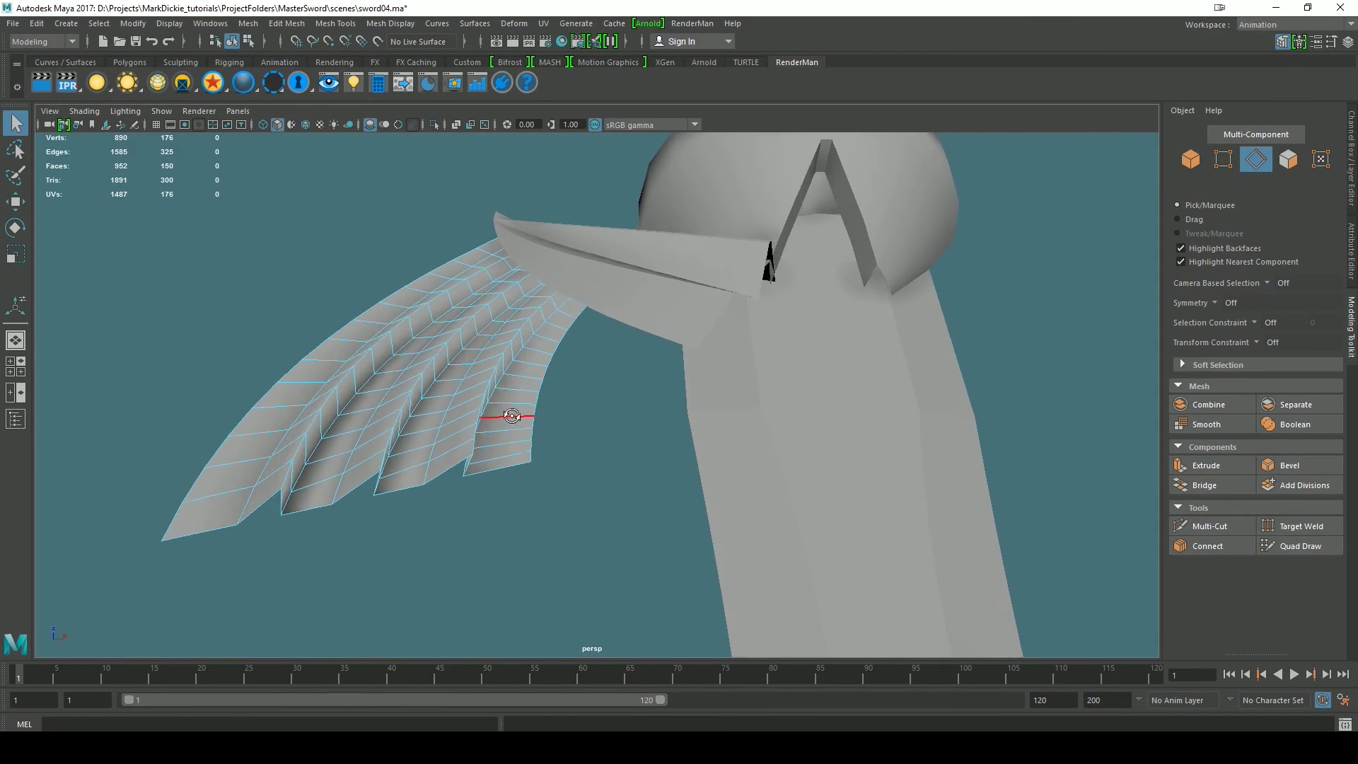
- Bevel the three crease loops between the feathers with 1 segment and a fraction of 0.18, and return to object mode
{"action": "double_click", "coordinate": [463, 357]}
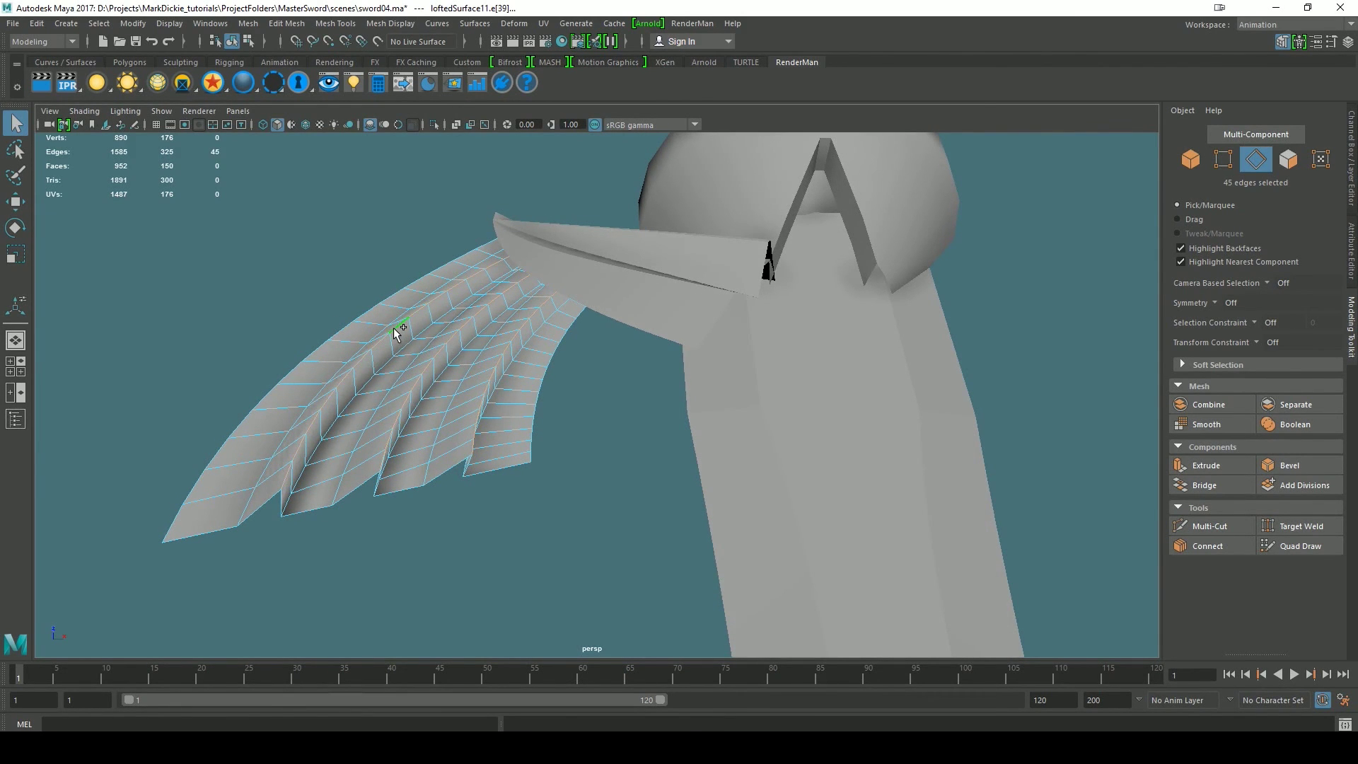
{"action": "left_click_drag", "start_coordinate": [625, 589], "coordinate": [543, 503], "text": "alt"}
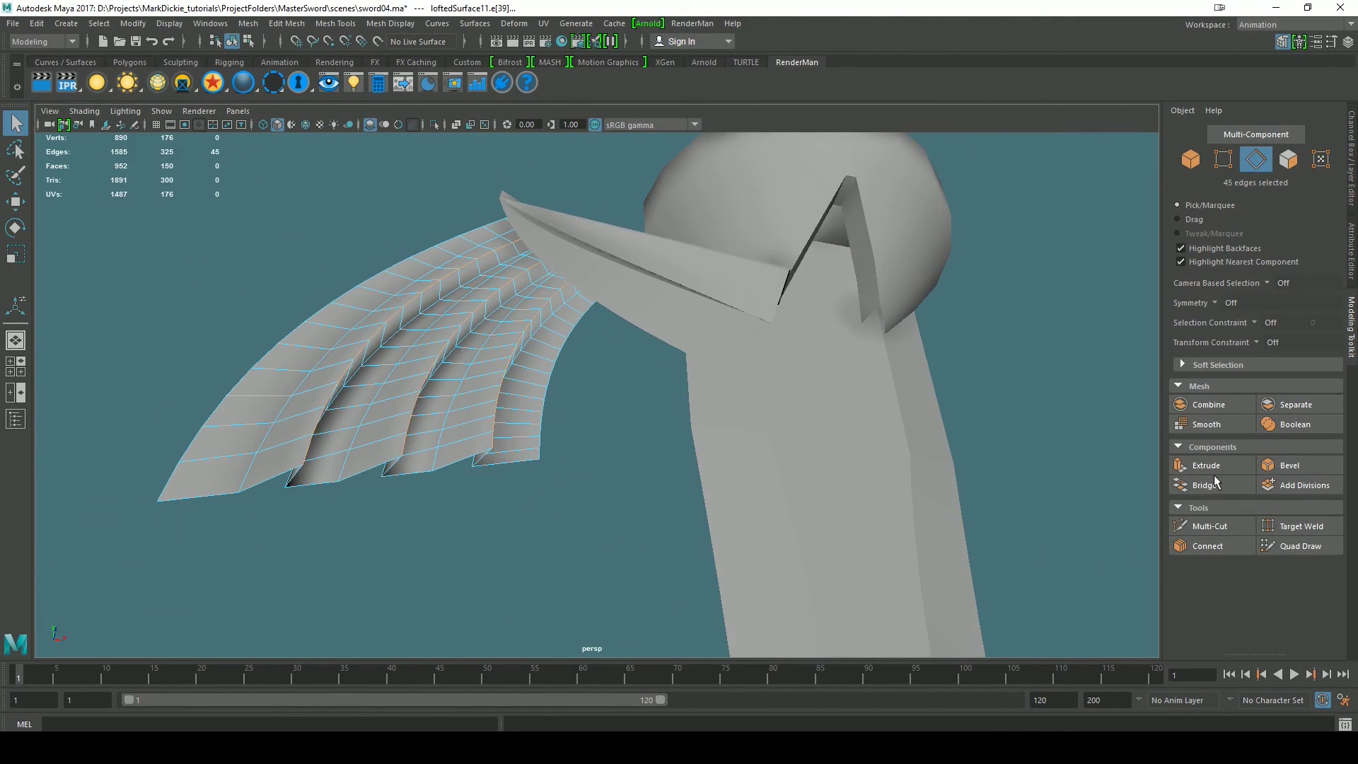
{"action": "left_click", "coordinate": [1278, 464]}
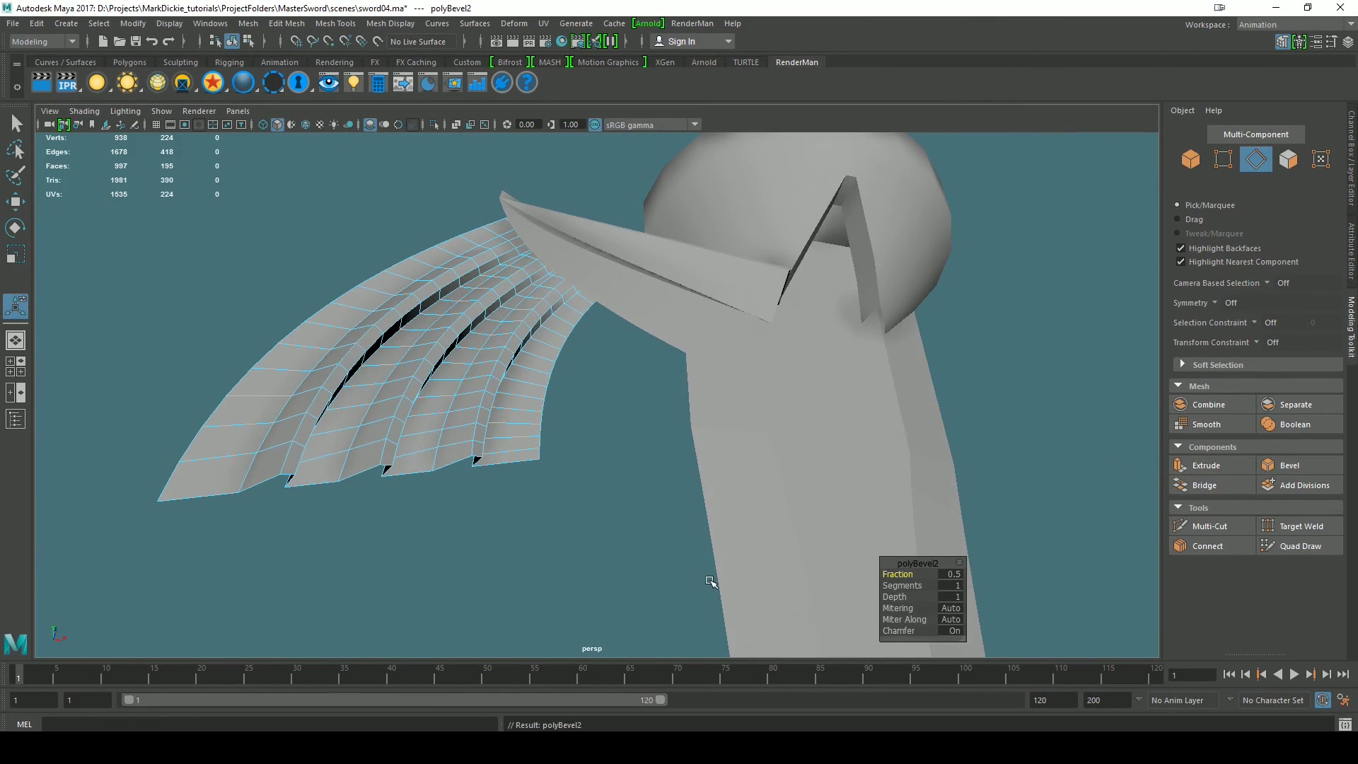
{"action": "scroll", "coordinate": [708, 578], "scroll_direction": "up", "scroll_amount": 2}
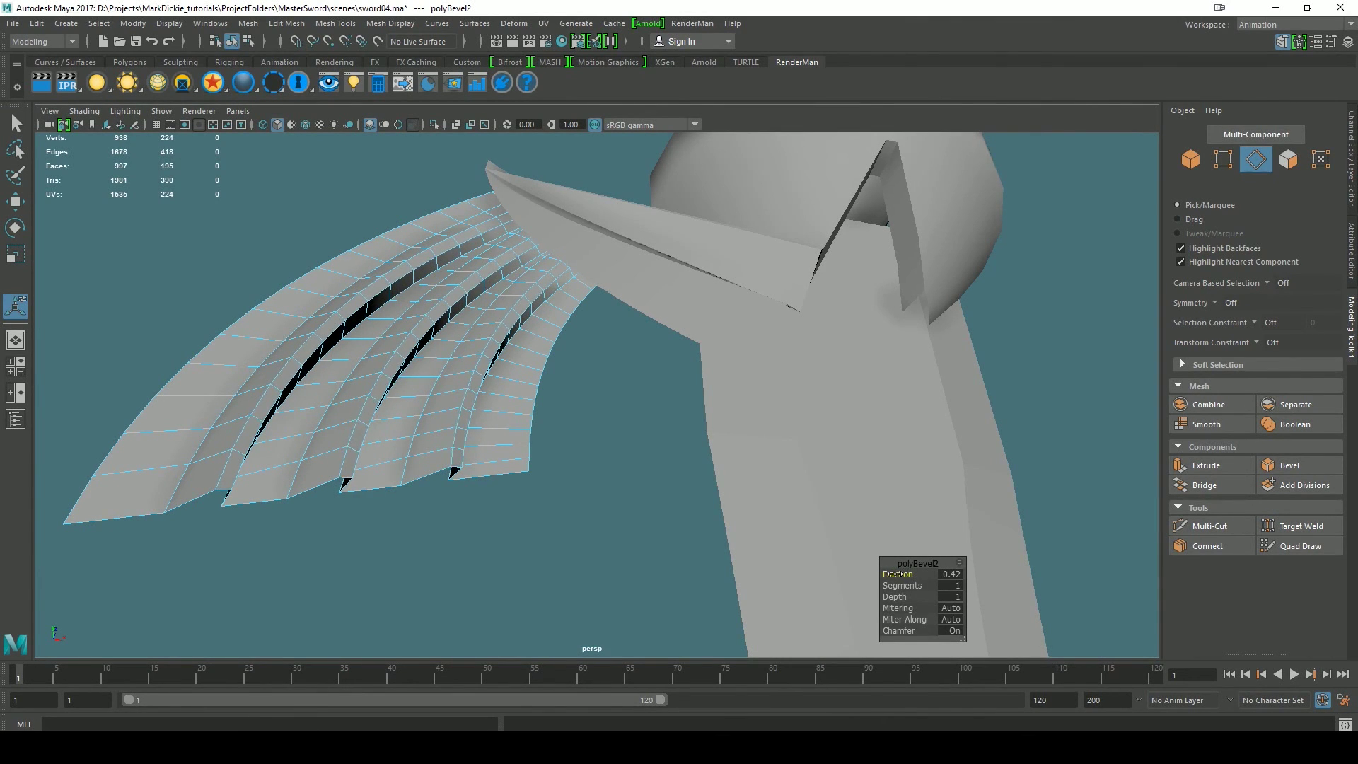
{"action": "left_click_drag", "start_coordinate": [896, 573], "coordinate": [881, 574]}
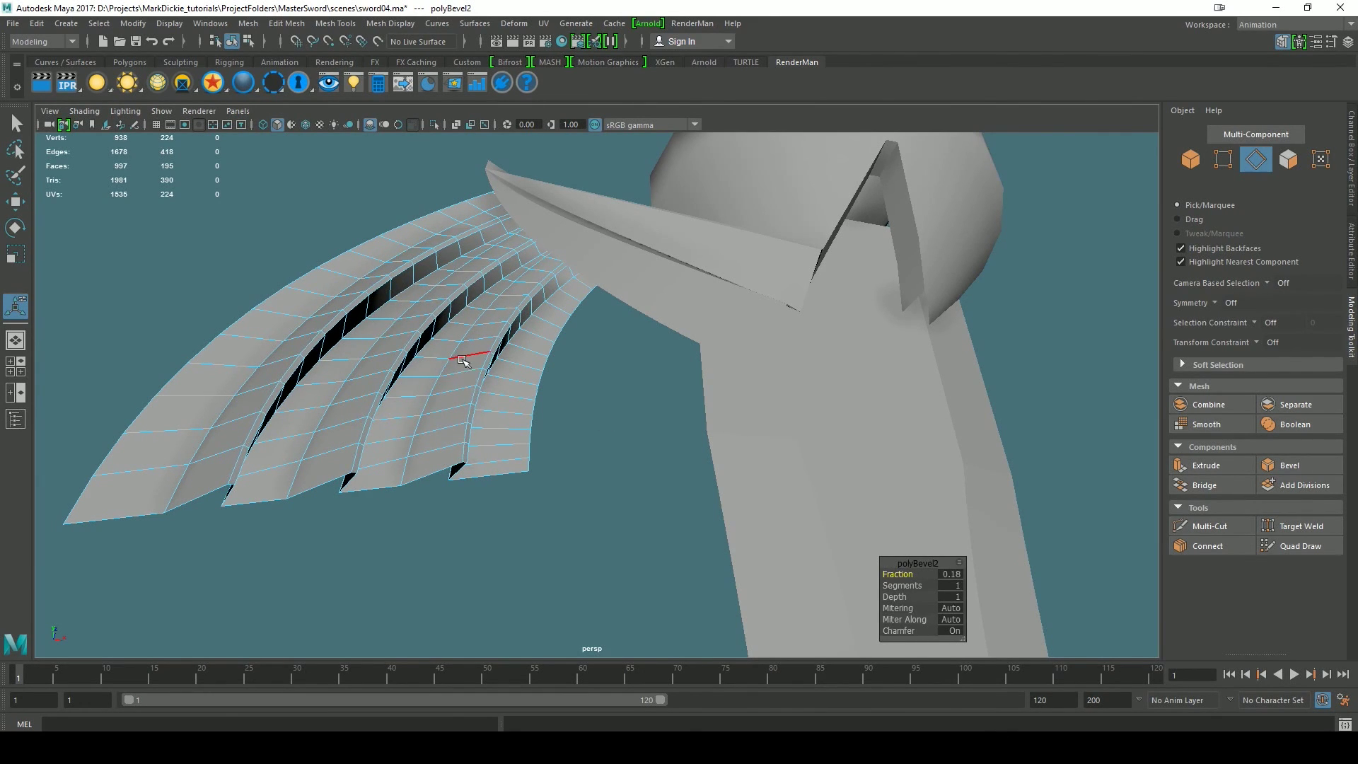
{"action": "right_click_drag", "start_coordinate": [462, 344], "coordinate": [523, 320]}
{"action": "key", "text": "q"}
{"action": "left_click", "coordinate": [600, 464]}
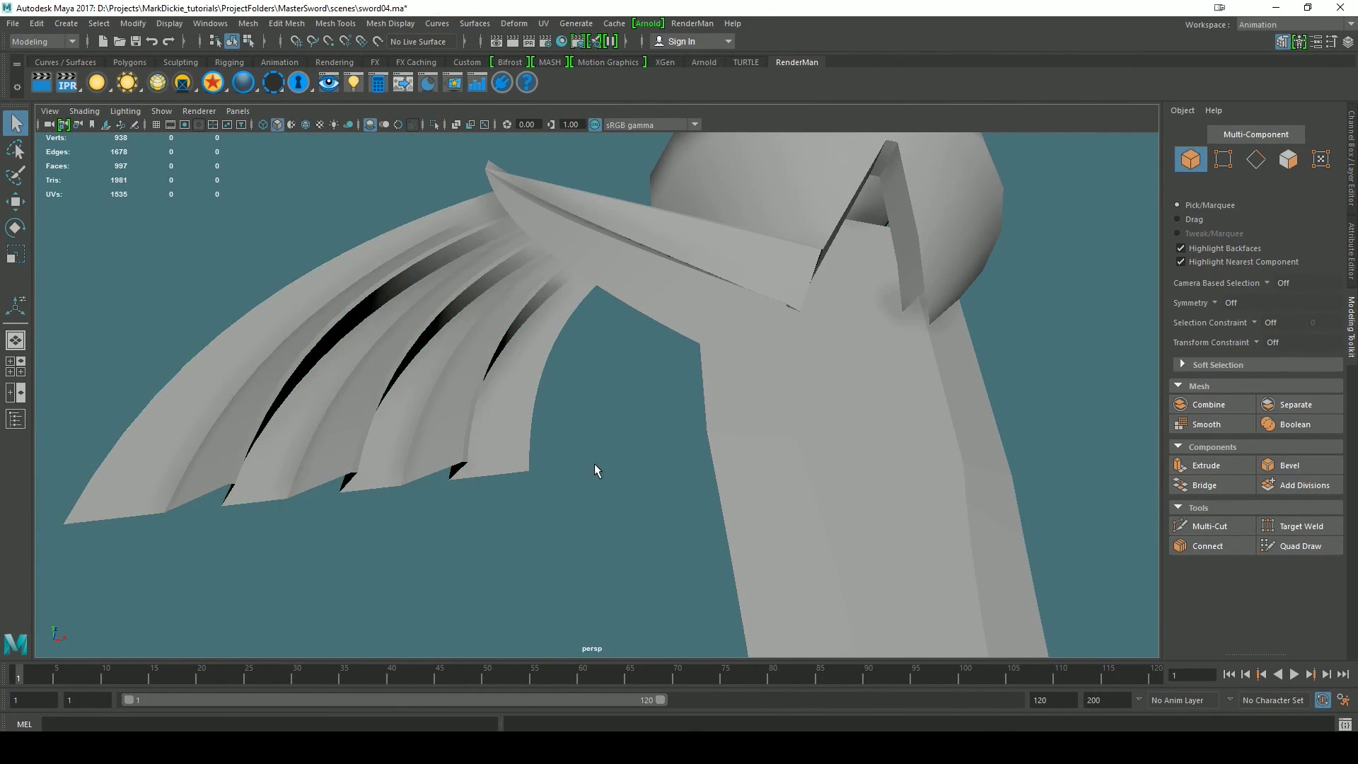
- Examine the bevelled wing and its junction with the guard from above, below and the side
{"action": "scroll", "coordinate": [588, 502], "scroll_direction": "down", "scroll_amount": 5}
{"action": "left_click_drag", "start_coordinate": [587, 511], "coordinate": [571, 589], "text": "alt"}
{"action": "left_click_drag", "start_coordinate": [629, 477], "coordinate": [464, 396], "text": "alt"}
{"action": "left_click_drag", "start_coordinate": [406, 312], "coordinate": [376, 491], "text": "alt"}
{"action": "scroll", "coordinate": [590, 401], "scroll_direction": "up", "scroll_amount": 3}
{"action": "left_click_drag", "start_coordinate": [498, 520], "coordinate": [452, 385], "text": "alt"}
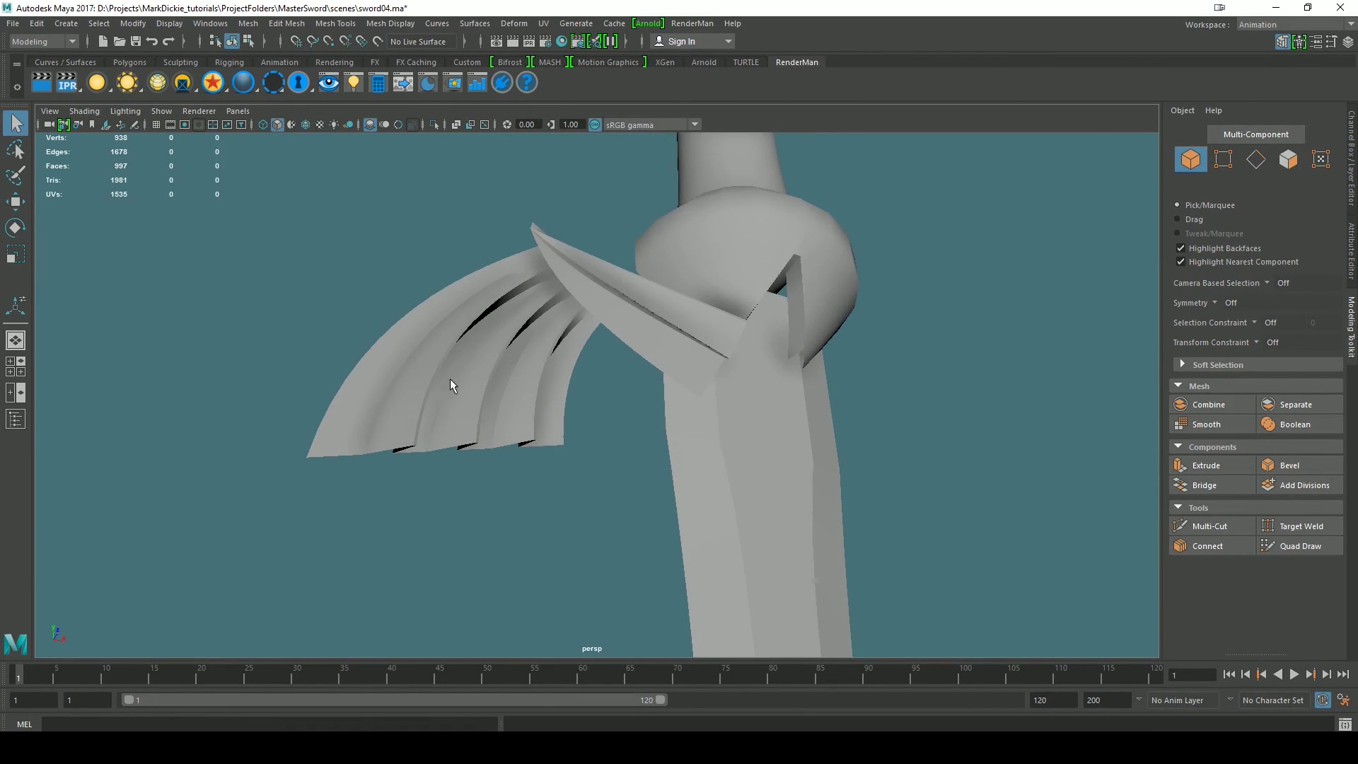
- Select the lengthwise ridge edge loop on the wing's outermost feather
{"action": "left_click", "coordinate": [380, 428]}
{"action": "right_click_drag", "start_coordinate": [392, 331], "coordinate": [401, 302]}
{"action": "double_click", "coordinate": [398, 373]}
{"action": "mouse_move", "coordinate": [500, 540]}
{"action": "left_mouse_down", "text": "alt"}
{"action": "mouse_move", "coordinate": [491, 508]}
{"action": "mouse_move", "coordinate": [475, 539]}
{"action": "left_mouse_up", "text": "alt"}
{"action": "scroll", "coordinate": [491, 507], "scroll_direction": "down", "scroll_amount": 4}
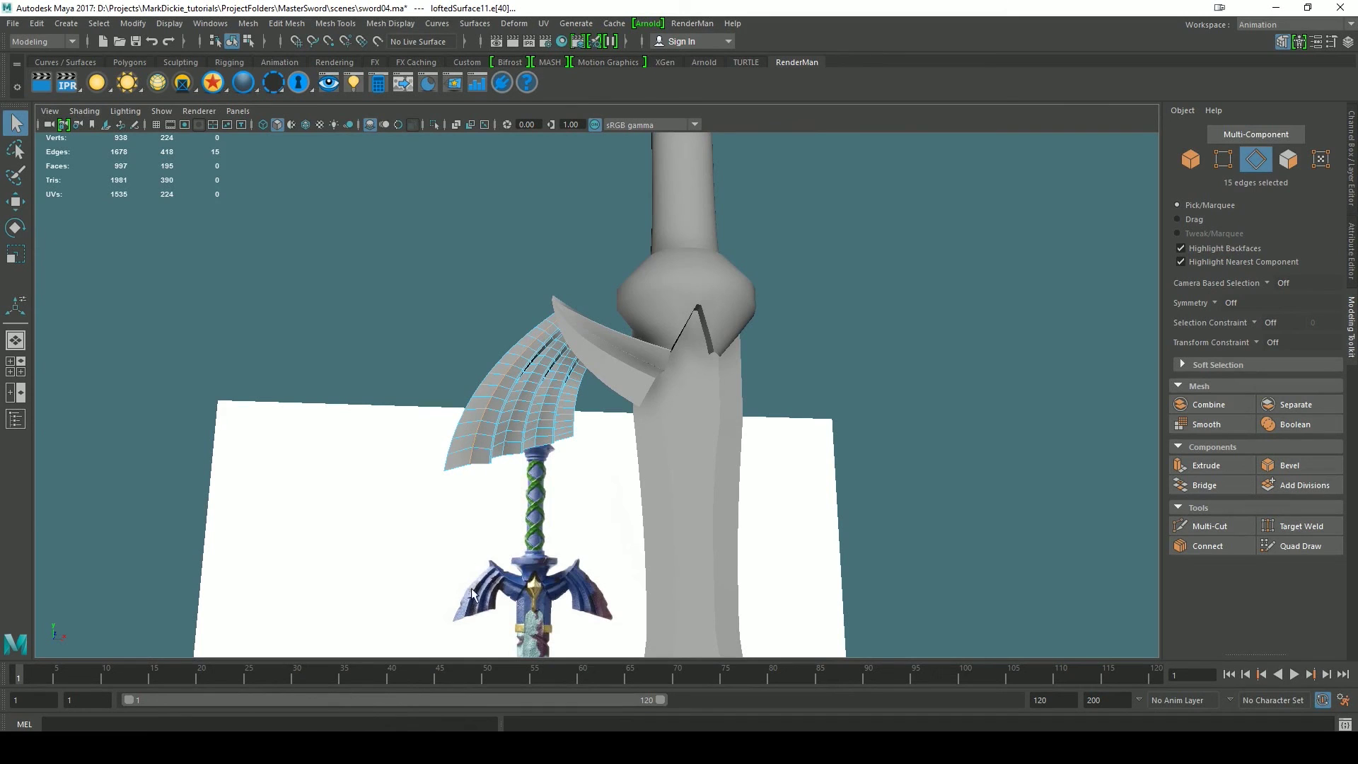
- Compare the outermost feather's ridge with the wing in the reference image, viewing the model from the front and from below
{"action": "scroll", "coordinate": [529, 434], "scroll_direction": "up", "scroll_amount": 6}
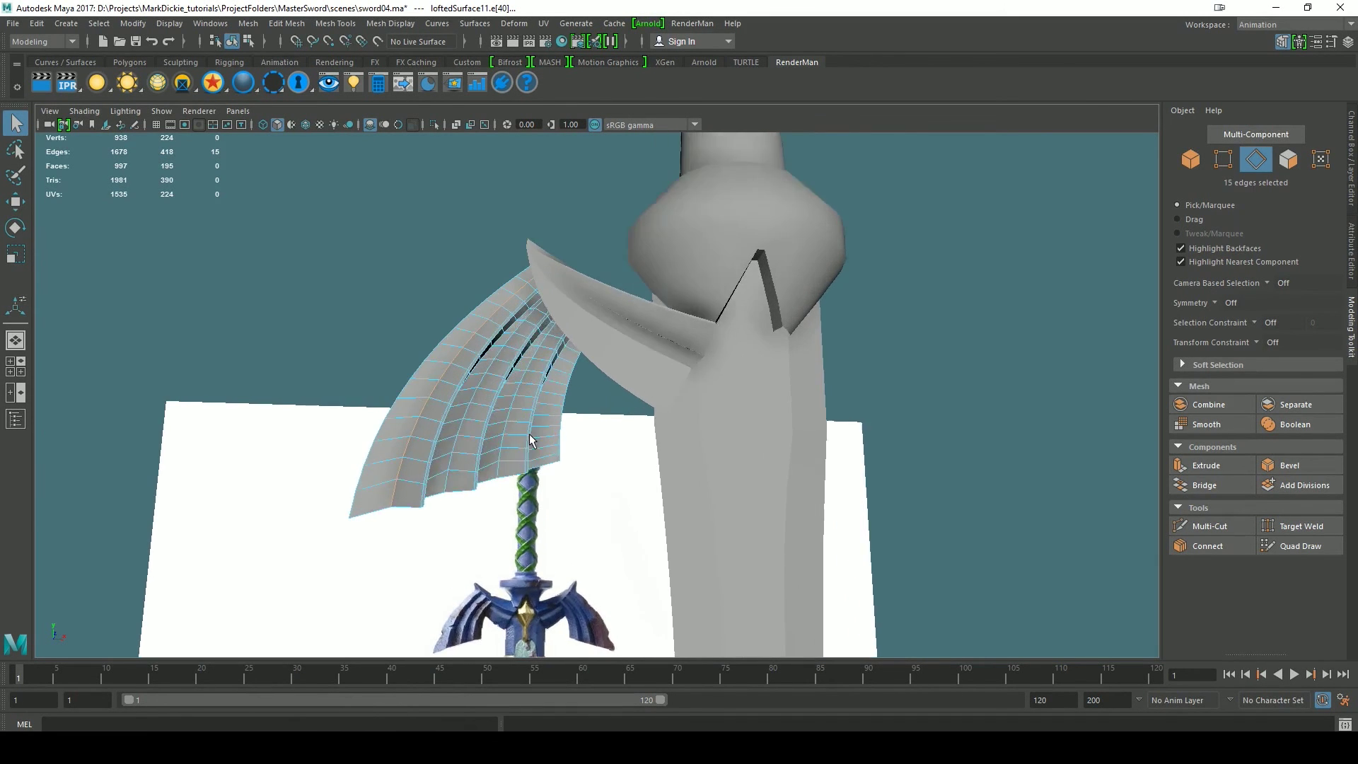
{"action": "left_click_drag", "start_coordinate": [523, 516], "coordinate": [553, 469], "text": "alt"}
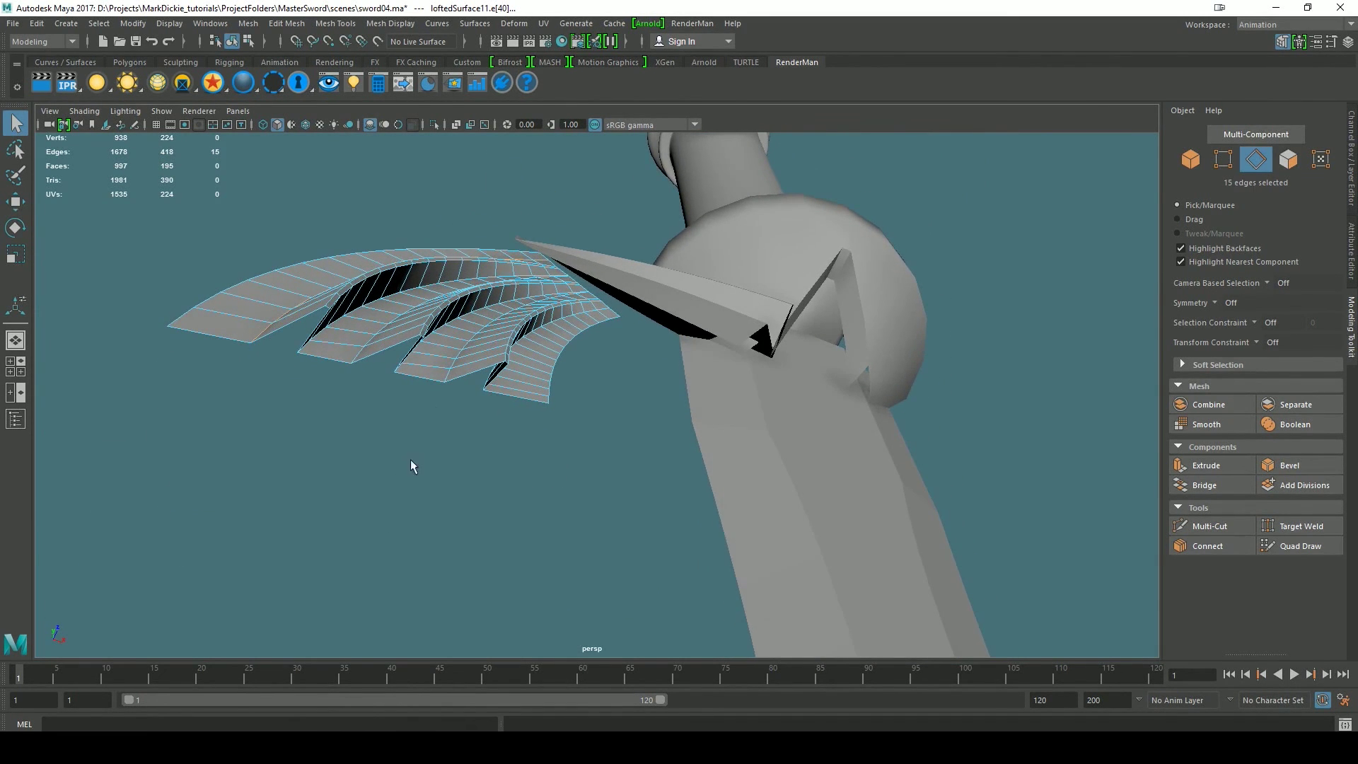
{"action": "middle_click_drag", "start_coordinate": [434, 406], "coordinate": [497, 426], "text": "alt"}
{"action": "left_click_drag", "start_coordinate": [526, 456], "coordinate": [513, 570], "text": "alt"}
{"action": "left_click", "coordinate": [367, 383]}
{"action": "scroll", "coordinate": [447, 476], "scroll_direction": "down", "scroll_amount": 5}
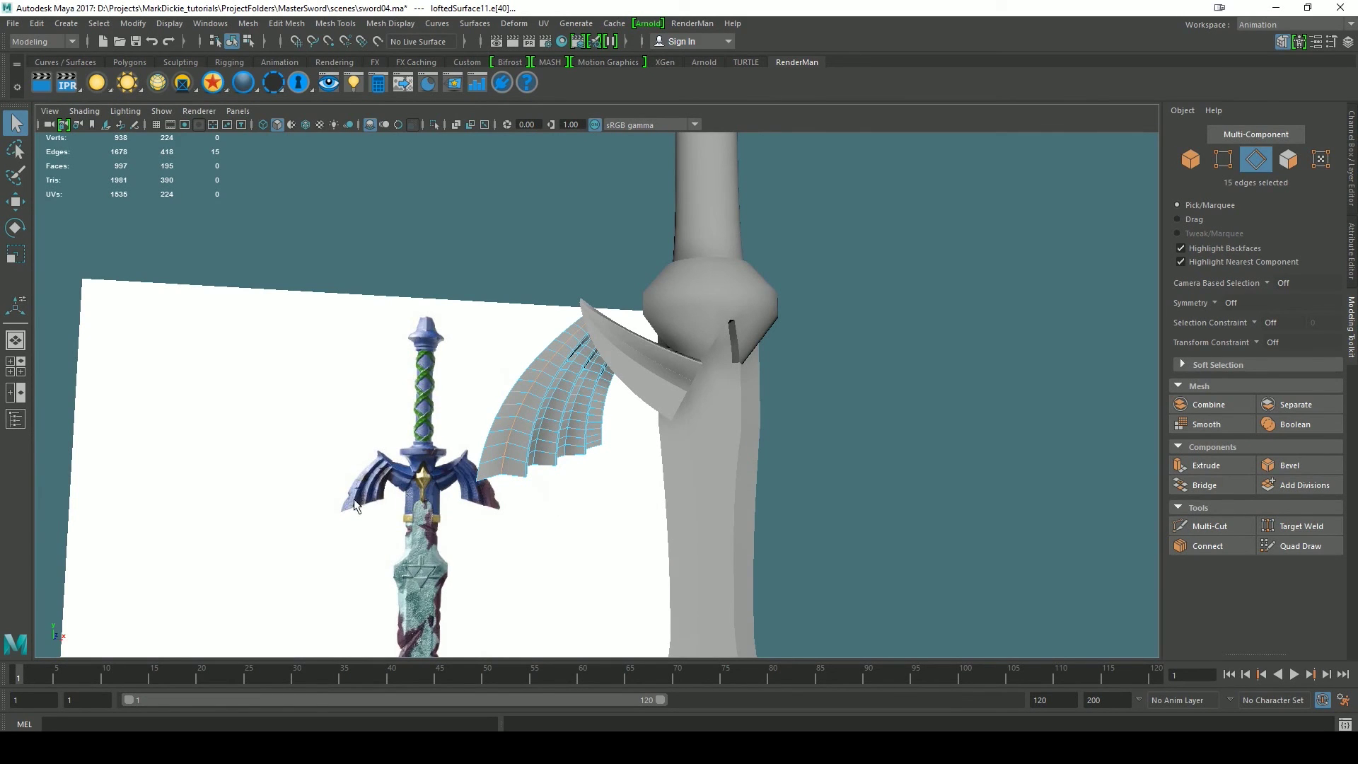
{"action": "scroll", "coordinate": [354, 500], "scroll_direction": "up", "scroll_amount": 5}
{"action": "middle_click_drag", "start_coordinate": [352, 506], "coordinate": [945, 134], "text": "alt"}
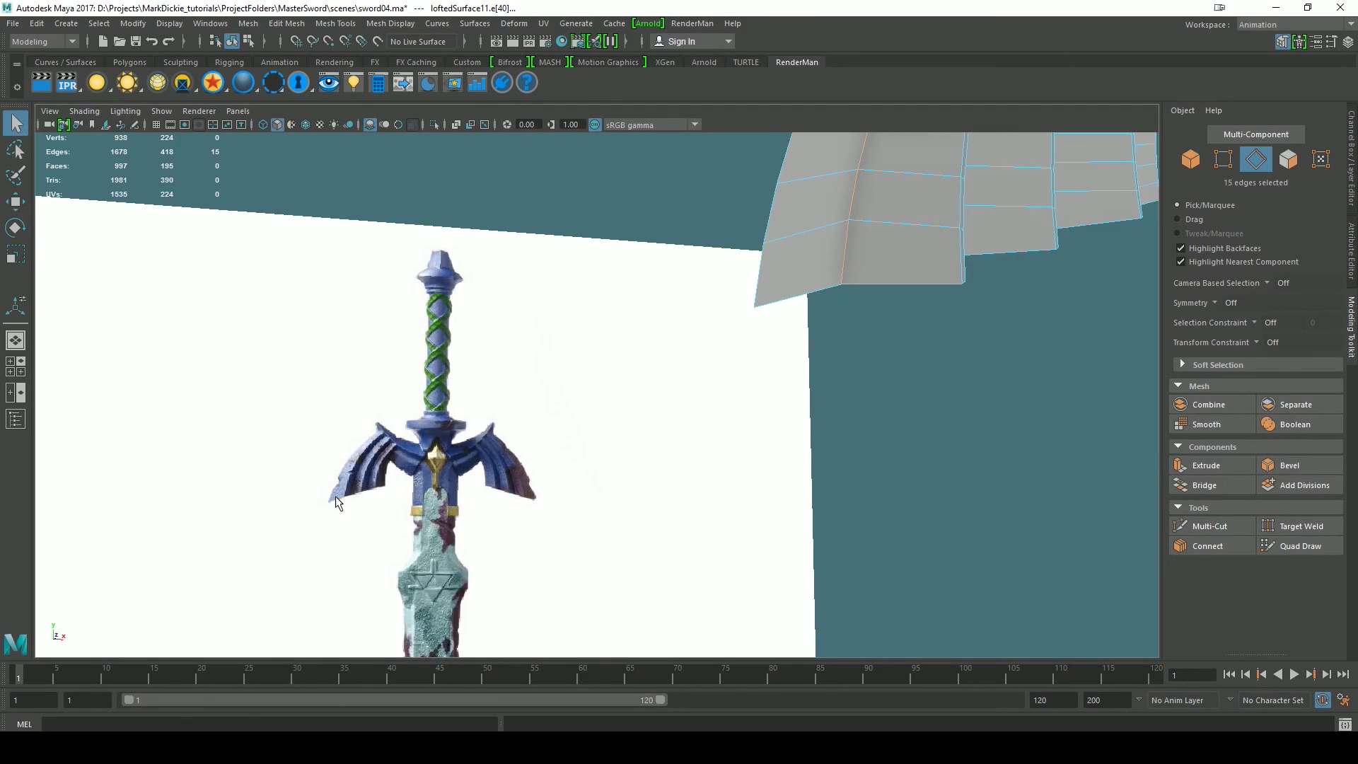
{"action": "middle_click_drag", "start_coordinate": [790, 361], "coordinate": [565, 566], "text": "alt"}
{"action": "scroll", "coordinate": [714, 520], "scroll_direction": "down", "scroll_amount": 6}
{"action": "left_click_drag", "start_coordinate": [717, 522], "coordinate": [759, 440], "text": "alt"}
{"action": "left_click_drag", "start_coordinate": [575, 373], "coordinate": [579, 319], "text": "alt"}
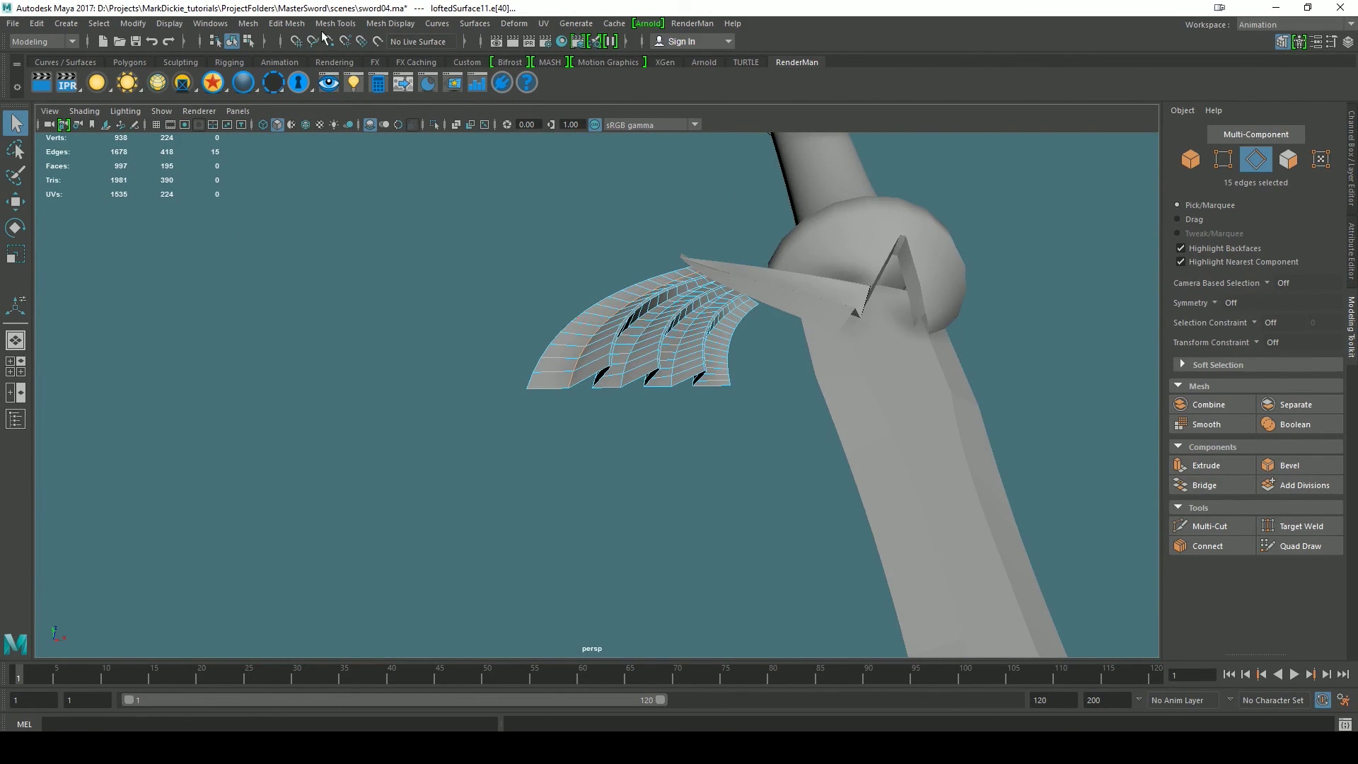
- Try a plain deletion of the outermost feather's ridge edges, inspect the vertices along it, and undo the deletion
{"action": "left_click", "coordinate": [284, 24]}
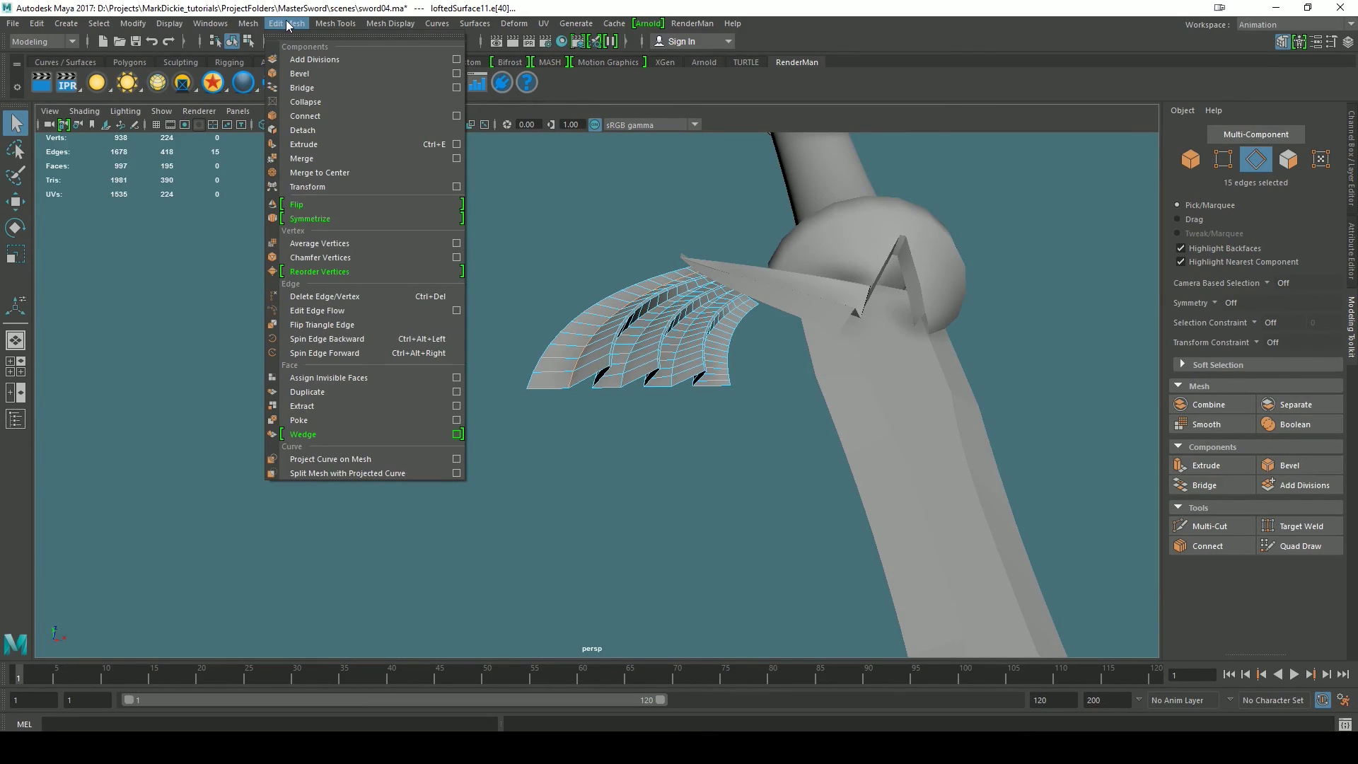
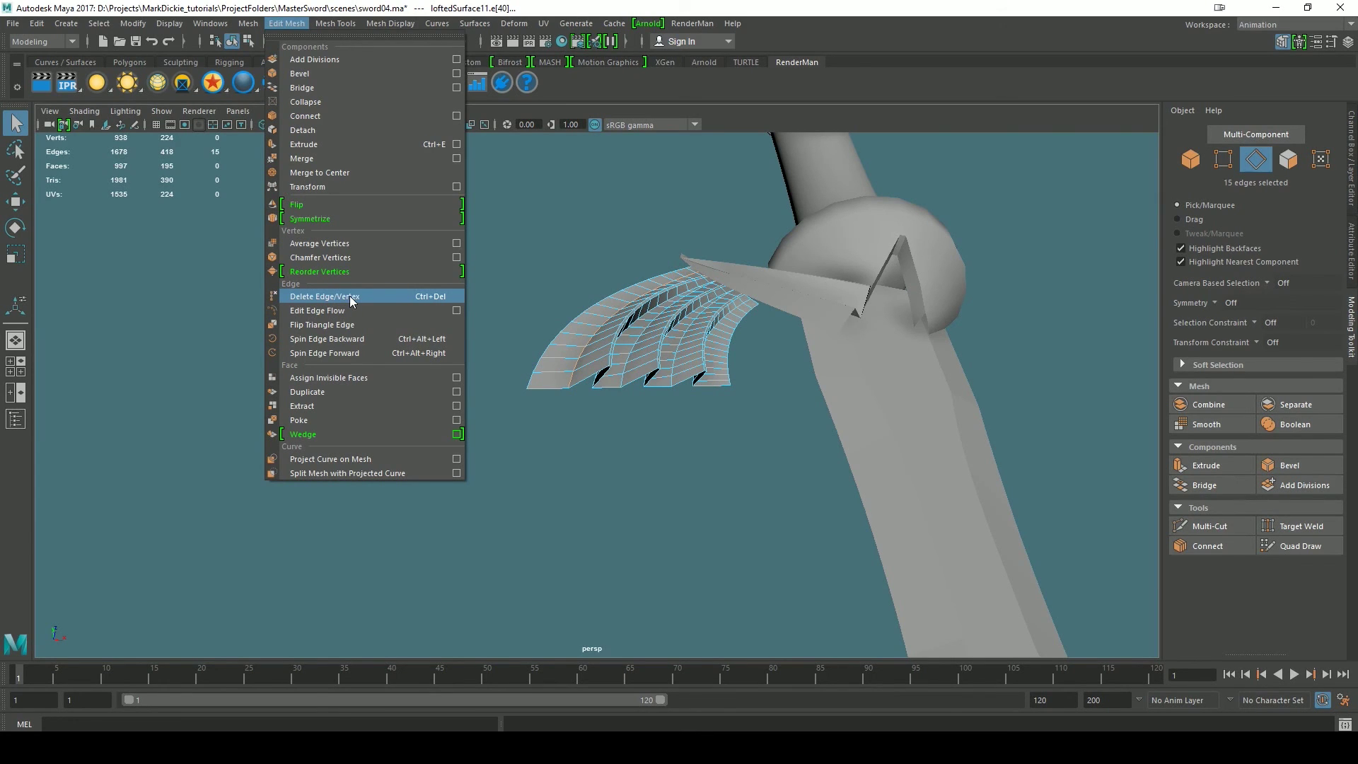
{"action": "left_click", "coordinate": [698, 447]}
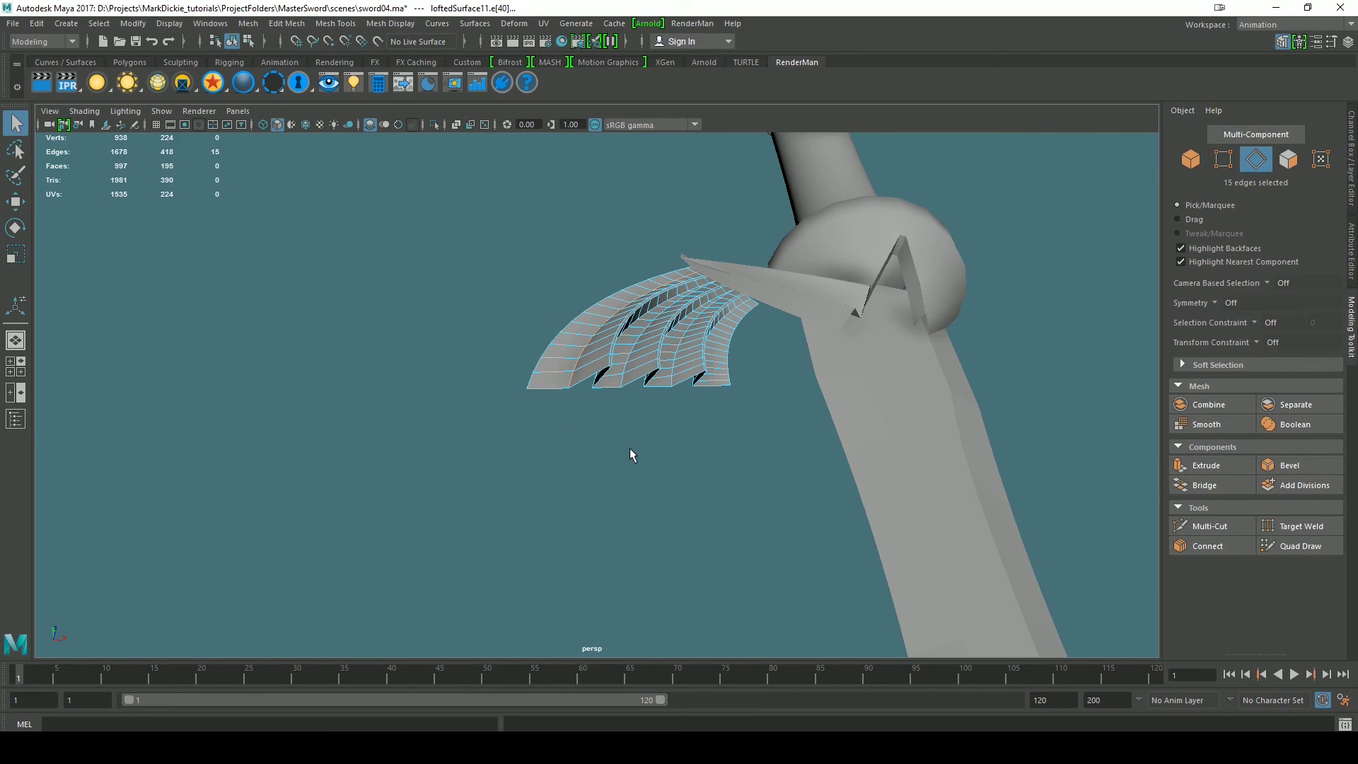
{"action": "key", "text": "Delete"}
{"action": "scroll", "coordinate": [630, 448], "scroll_direction": "up", "scroll_amount": 5}
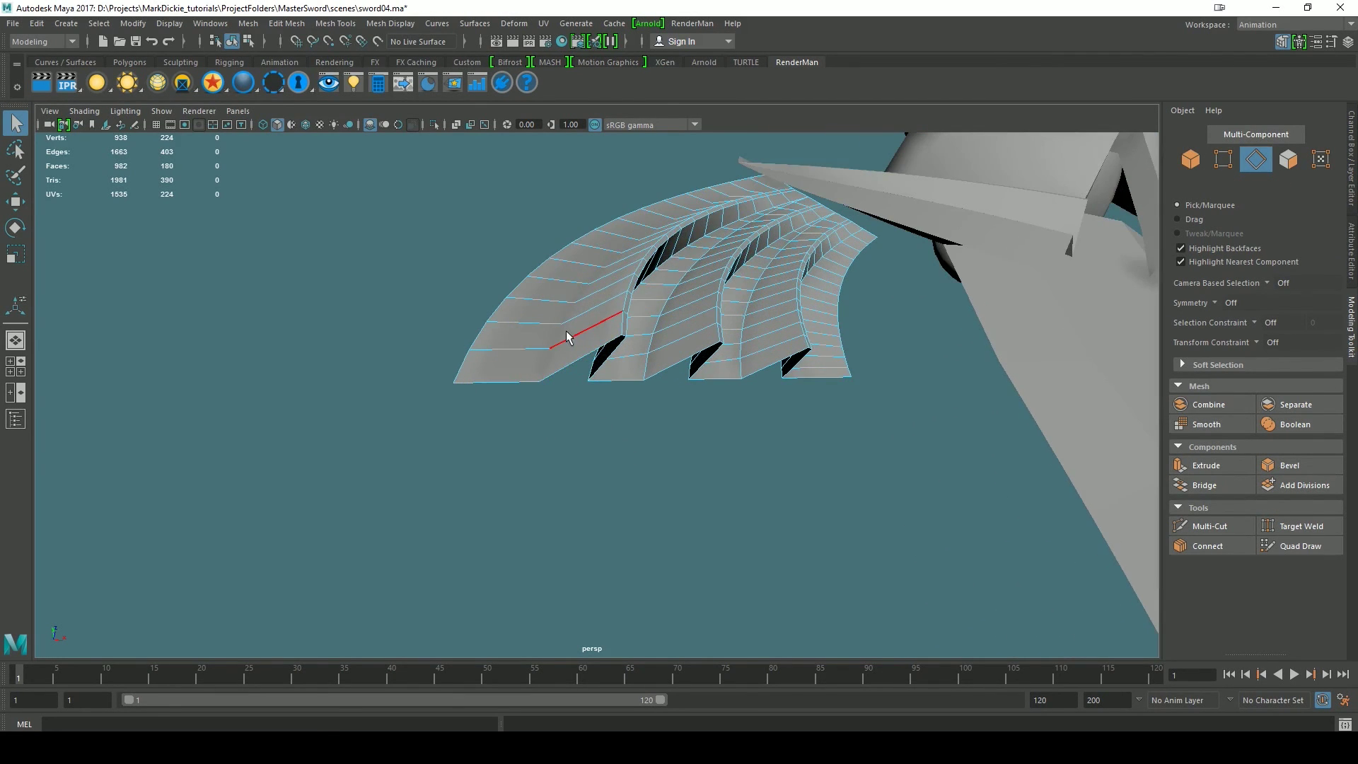
{"action": "right_click_drag", "start_coordinate": [573, 329], "coordinate": [530, 327]}
{"action": "left_click", "coordinate": [561, 325]}
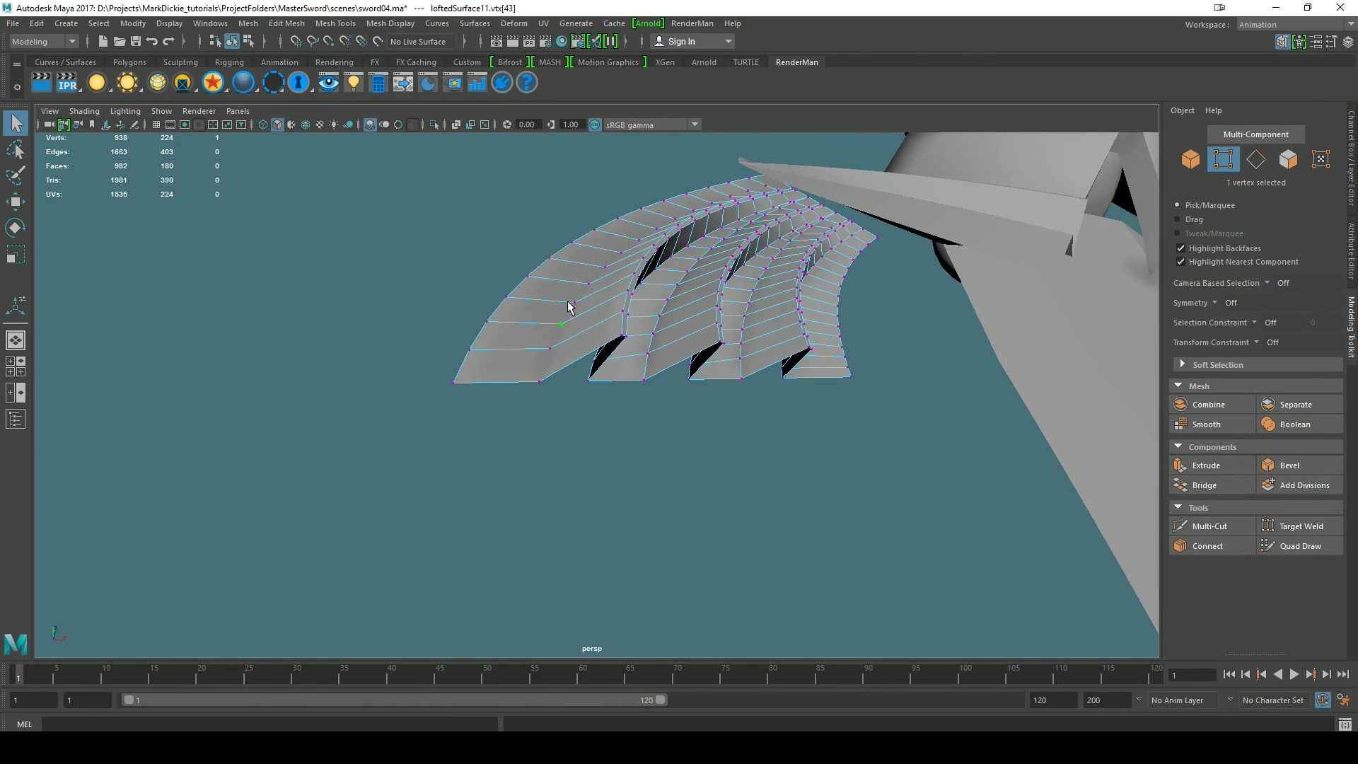
{"action": "left_click_drag", "start_coordinate": [618, 372], "coordinate": [683, 446], "text": "alt"}
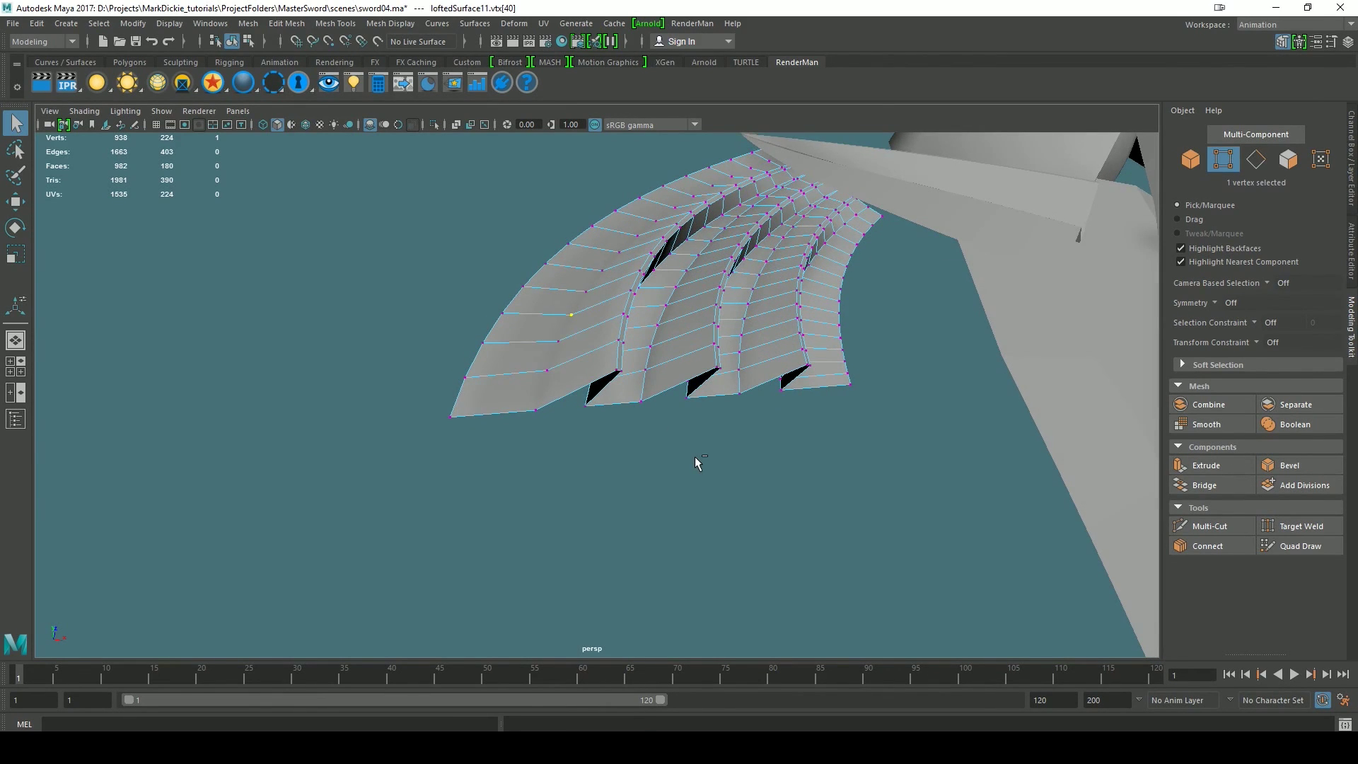
{"action": "key", "text": "ctrl+z"}
{"action": "key", "text": "ctrl+z"}
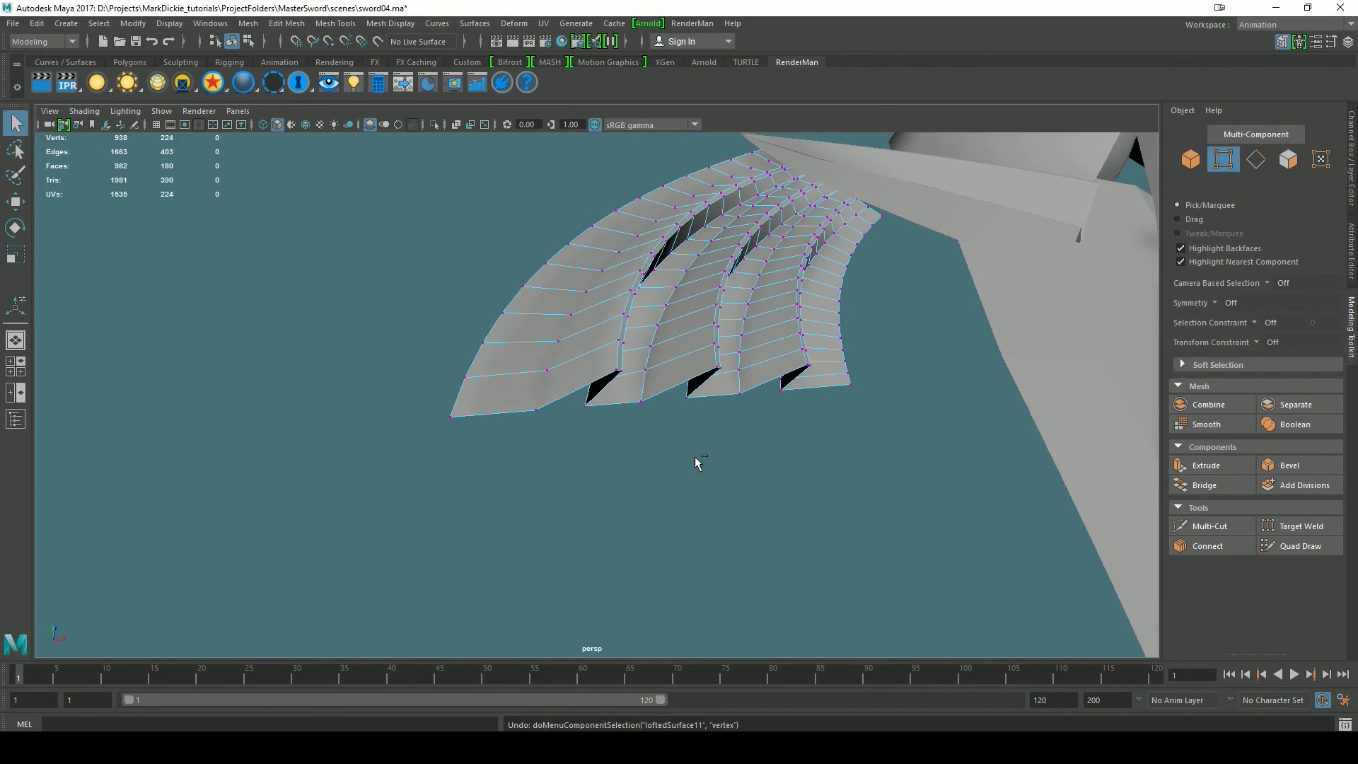
{"action": "key", "text": "ctrl+z"}
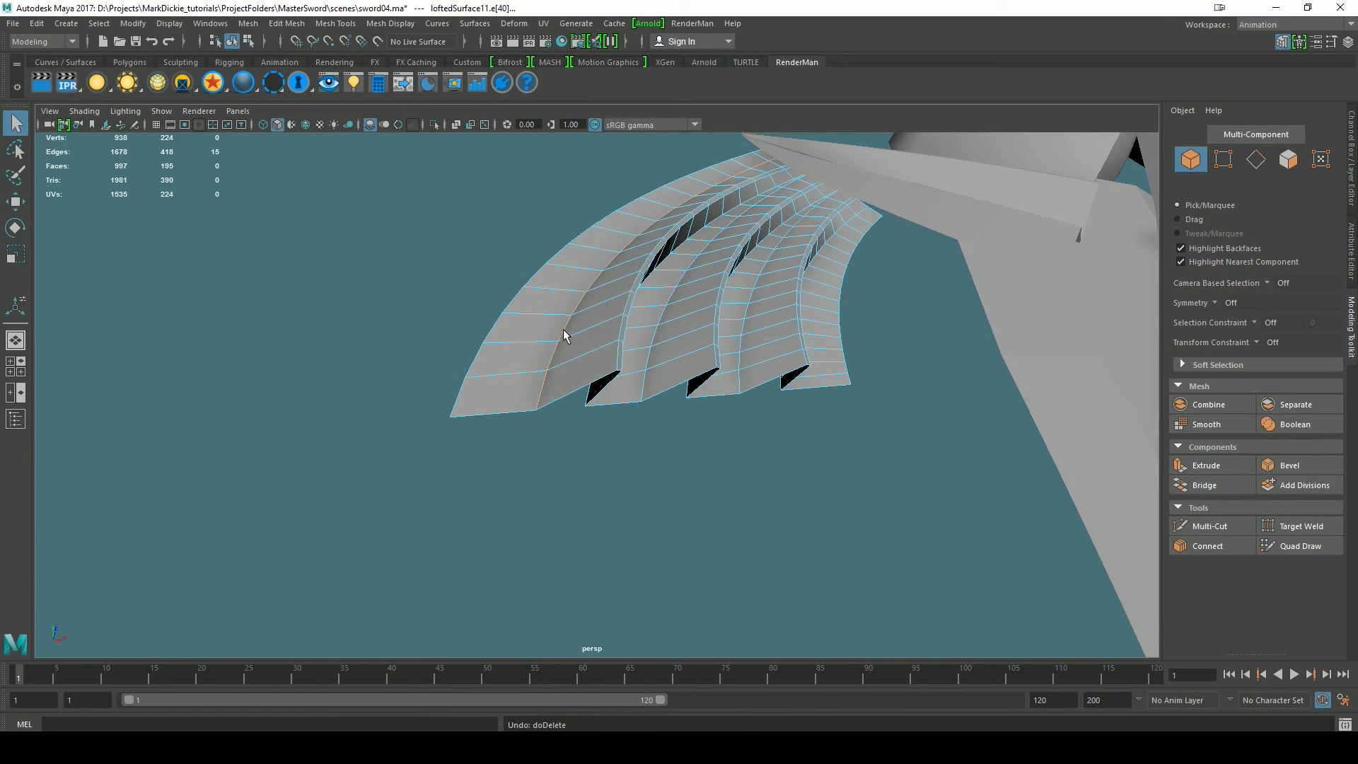
- Delete the outermost feather's ridge edge loop together with its vertices and switch the wing to vertex selection
{"action": "left_click", "coordinate": [286, 24]}
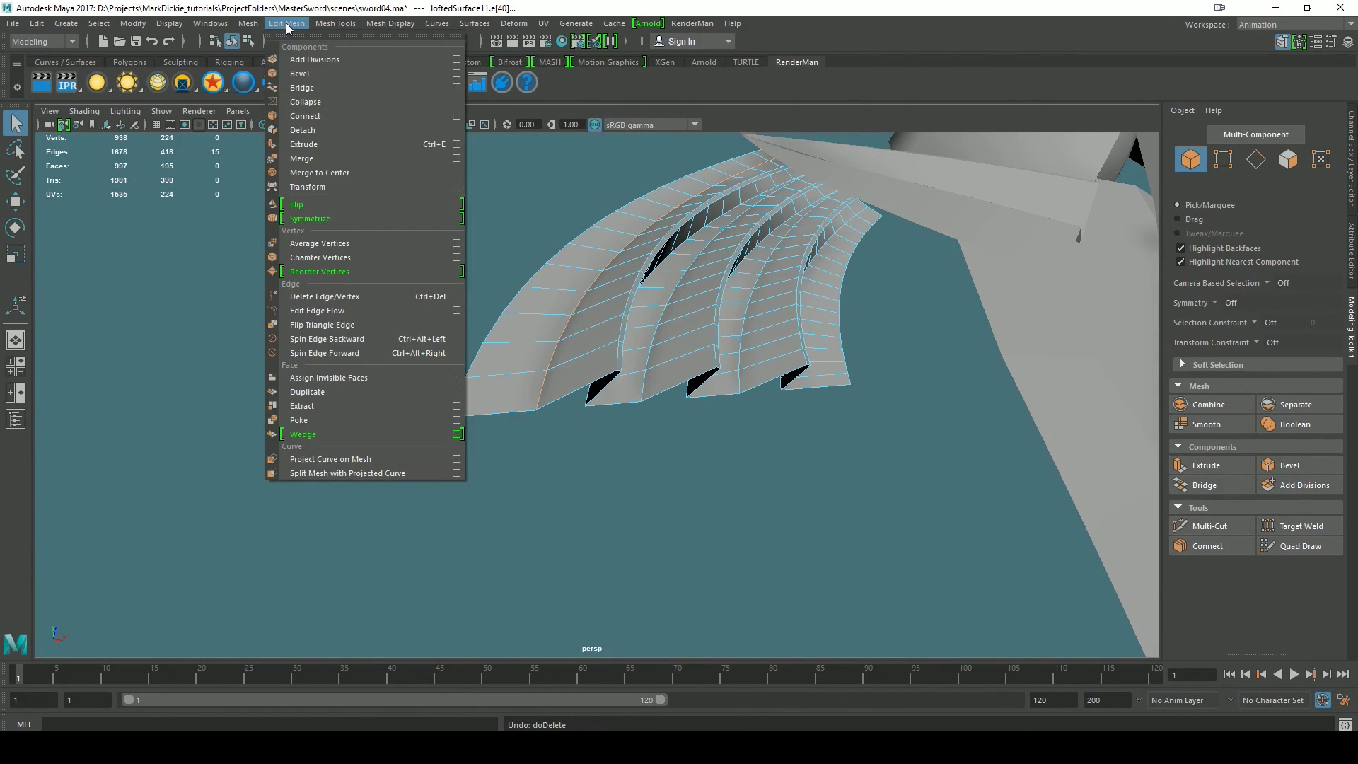
{"action": "left_click", "coordinate": [359, 295]}
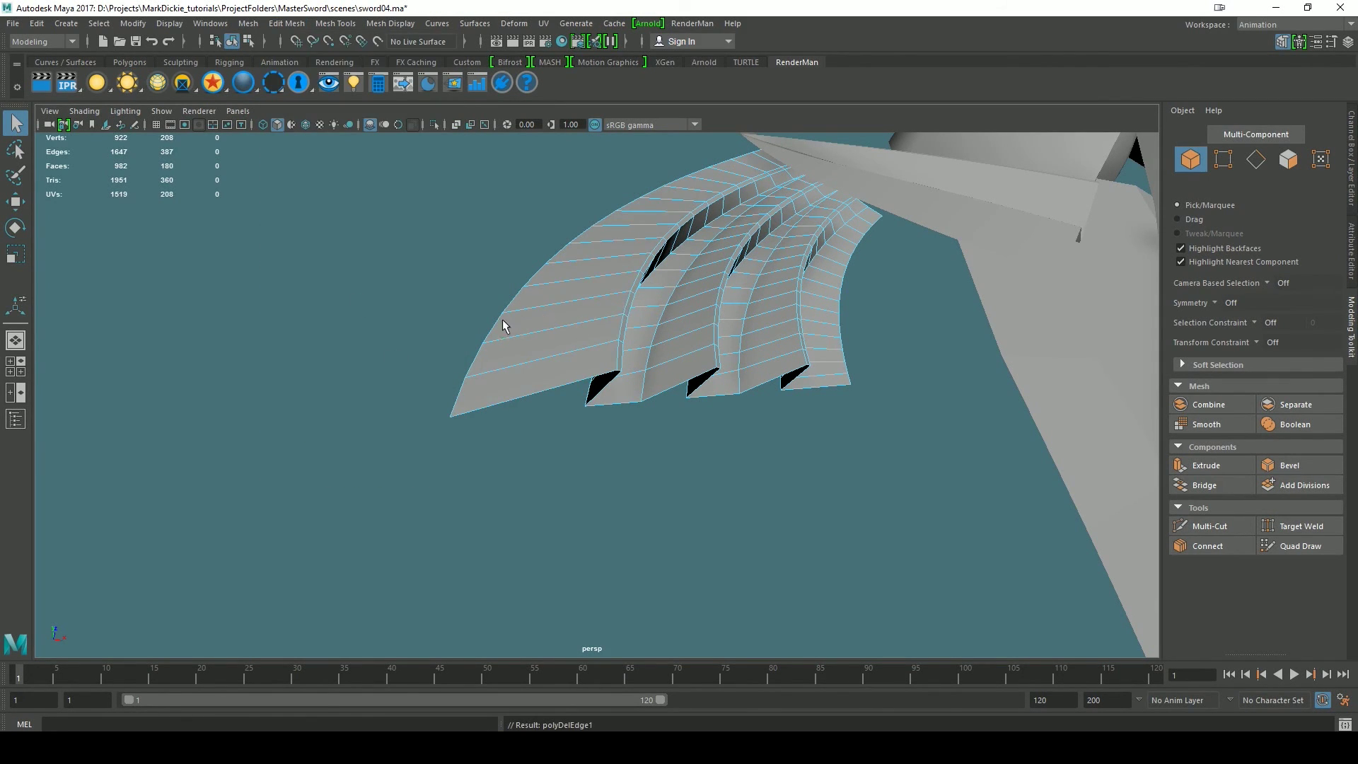
{"action": "right_click_drag", "start_coordinate": [594, 302], "coordinate": [518, 303]}
- Compare the simplified wing with the reference image, return to object mode, and examine the wing on the whole sword
{"action": "left_click_drag", "start_coordinate": [714, 422], "coordinate": [668, 515], "text": "alt"}
{"action": "scroll", "coordinate": [689, 407], "scroll_direction": "down", "scroll_amount": 5}
{"action": "scroll", "coordinate": [688, 406], "scroll_direction": "down", "scroll_amount": 5}
{"action": "scroll", "coordinate": [557, 527], "scroll_direction": "up", "scroll_amount": 6}
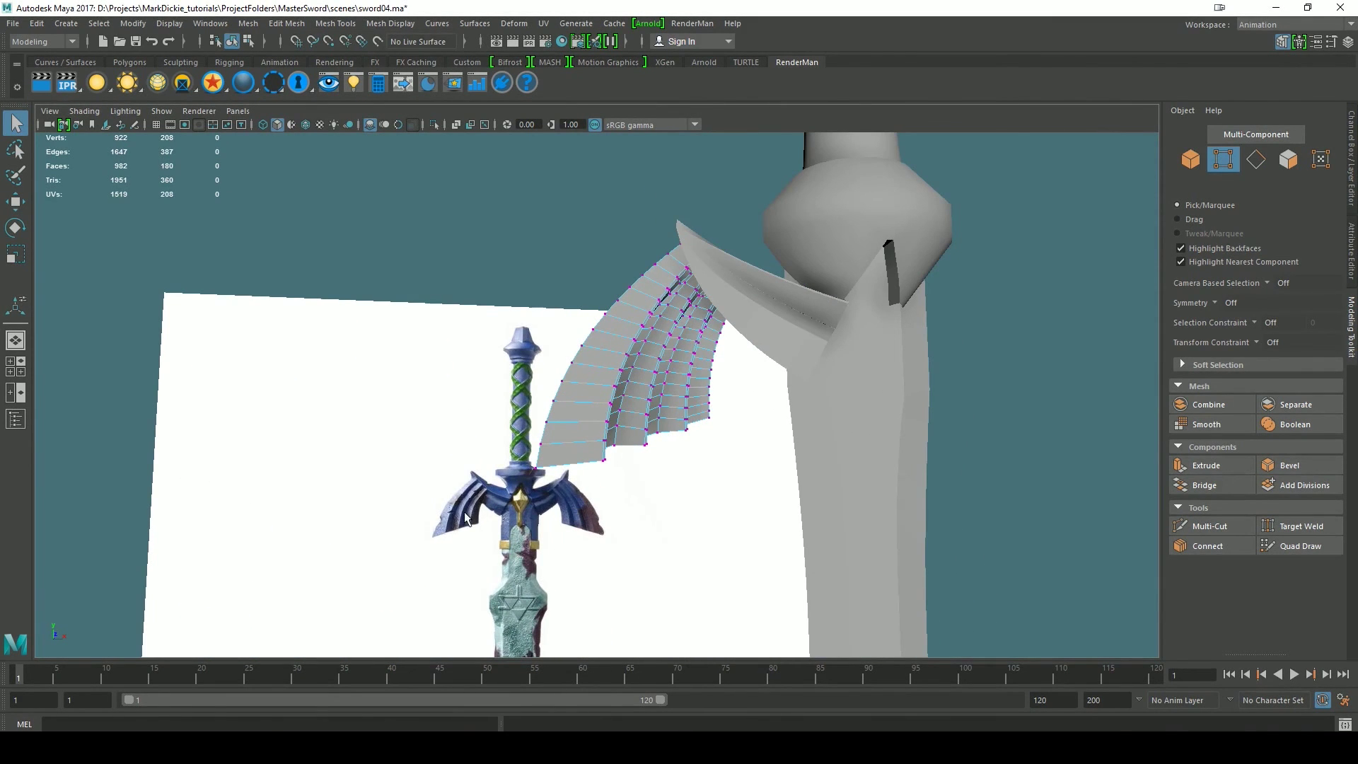
{"action": "left_click_drag", "start_coordinate": [767, 442], "coordinate": [754, 413], "text": "alt"}
{"action": "scroll", "coordinate": [754, 413], "scroll_direction": "up", "scroll_amount": 6}
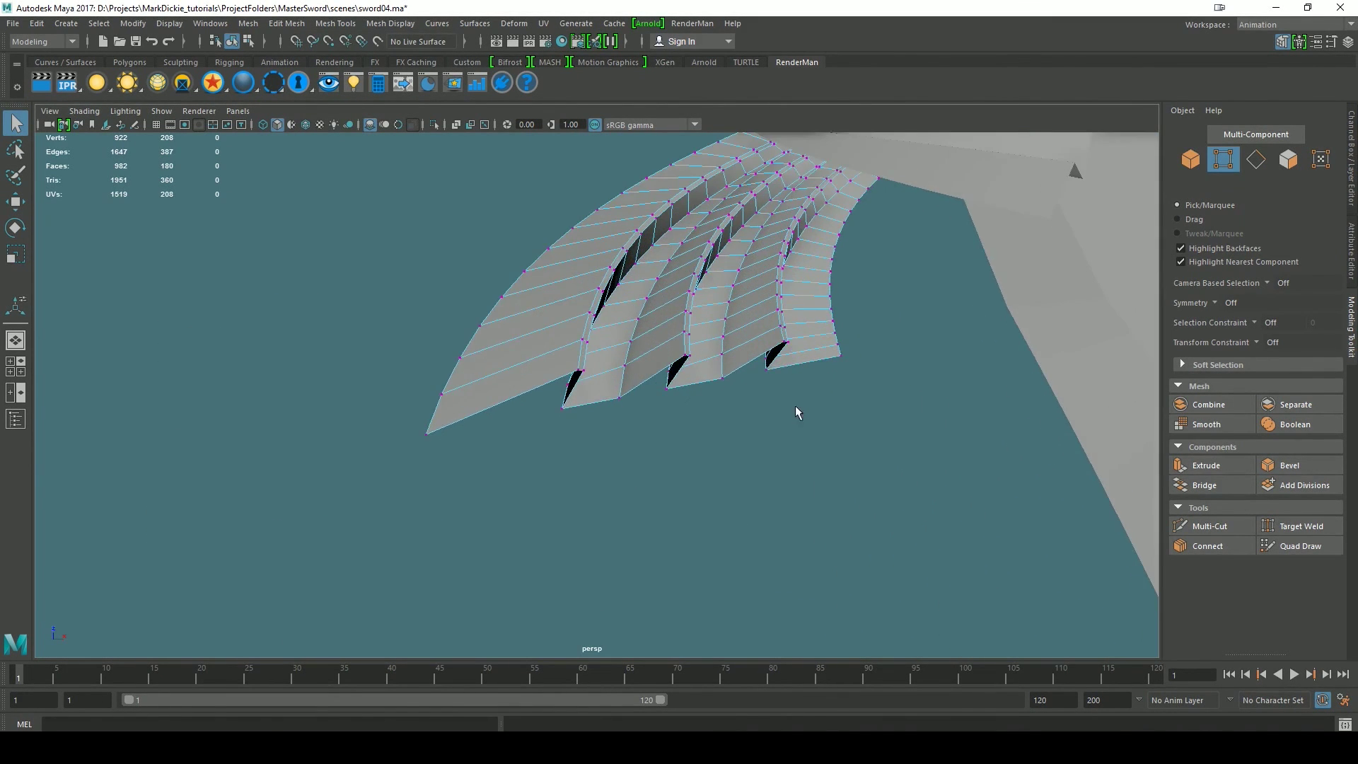
{"action": "middle_click_drag", "start_coordinate": [795, 405], "coordinate": [685, 468], "text": "alt"}
{"action": "left_click_drag", "start_coordinate": [684, 468], "coordinate": [692, 513], "text": "alt"}
{"action": "right_click_drag", "start_coordinate": [594, 343], "coordinate": [663, 321]}
{"action": "left_click", "coordinate": [785, 467]}
{"action": "scroll", "coordinate": [785, 468], "scroll_direction": "down", "scroll_amount": 8}
{"action": "mouse_move", "coordinate": [791, 473]}
{"action": "left_mouse_down", "text": "alt"}
{"action": "mouse_move", "coordinate": [849, 509]}
{"action": "mouse_move", "coordinate": [769, 509]}
{"action": "mouse_move", "coordinate": [794, 529]}
{"action": "mouse_move", "coordinate": [816, 468]}
{"action": "mouse_move", "coordinate": [807, 421]}
{"action": "mouse_move", "coordinate": [805, 452]}
{"action": "left_mouse_up", "text": "alt"}
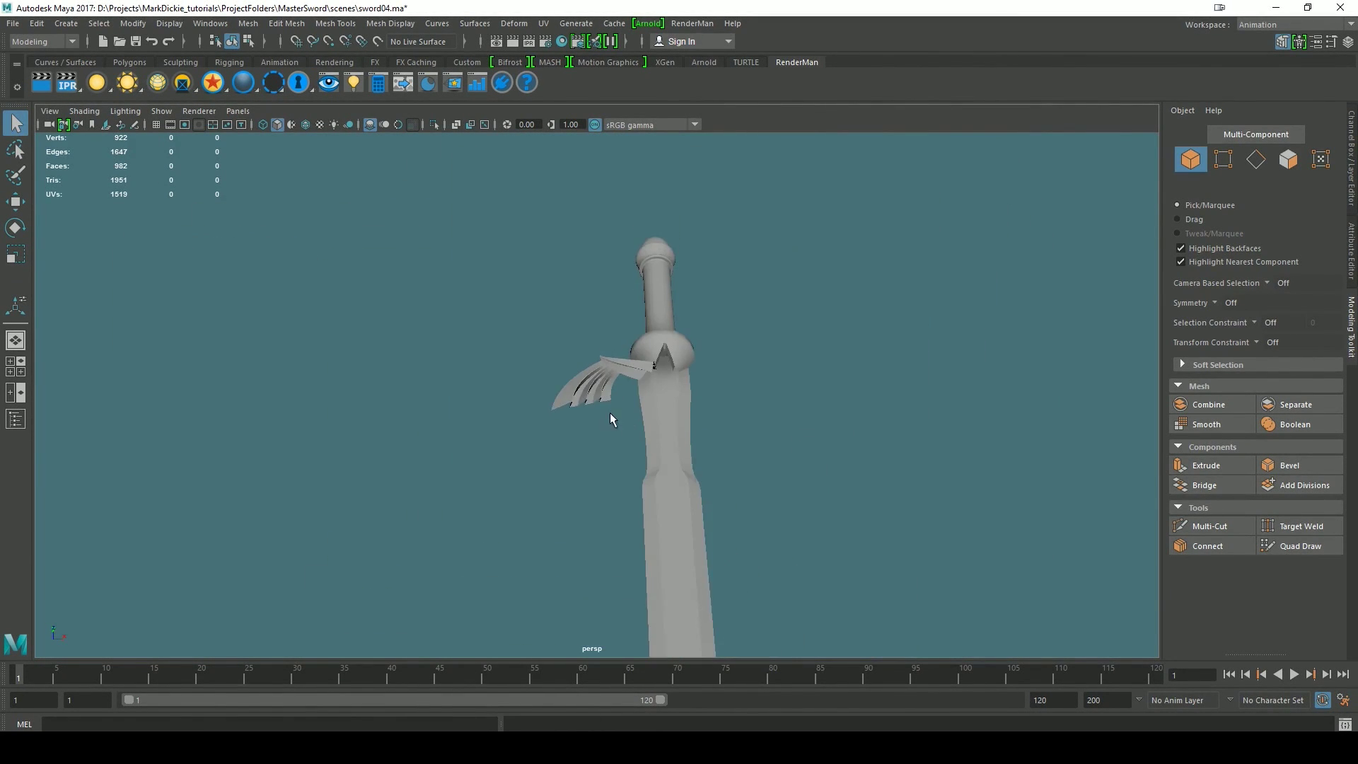
{"action": "scroll", "coordinate": [611, 417], "scroll_direction": "up", "scroll_amount": 6}
{"action": "left_click_drag", "start_coordinate": [624, 448], "coordinate": [675, 452], "text": "alt"}
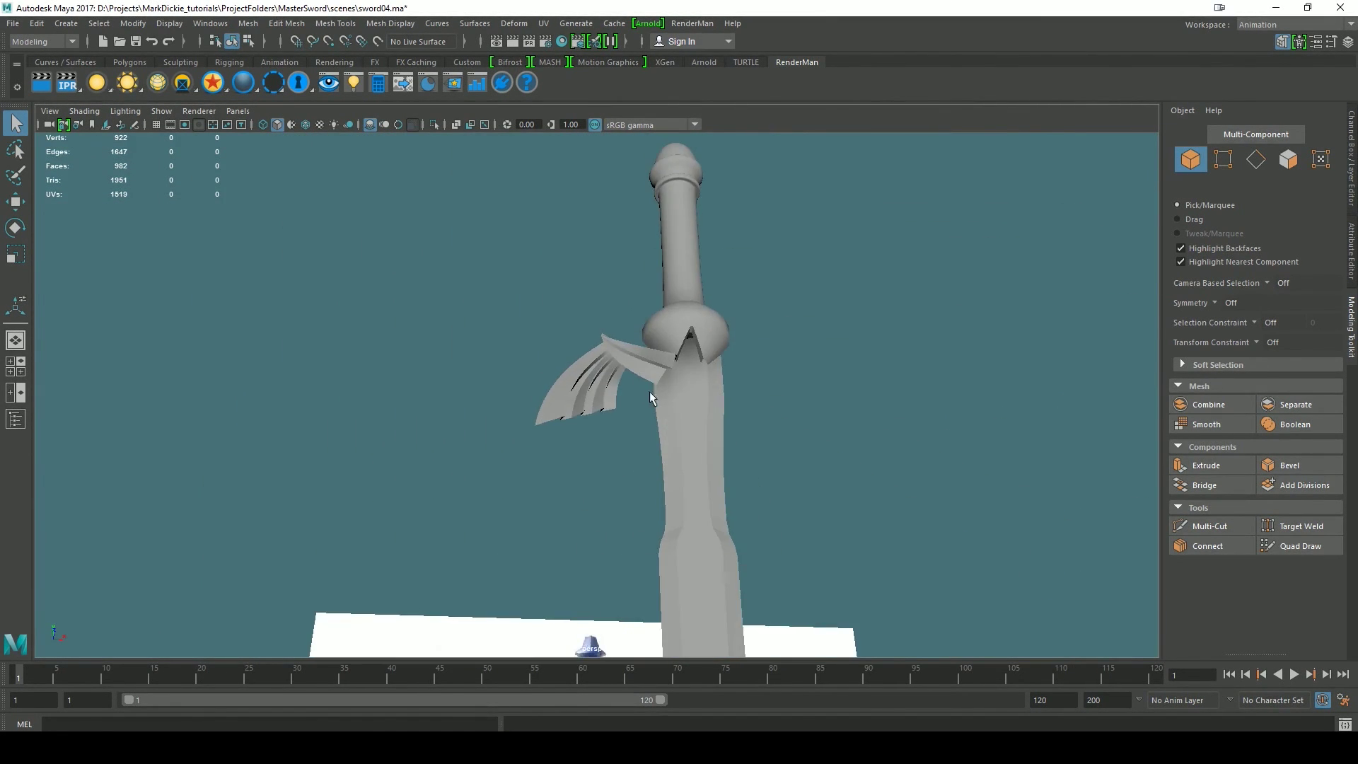
- Select the curved arm piece between wing and guard and examine its profile and junctions from the side and front
{"action": "left_click", "coordinate": [644, 370]}
{"action": "left_click_drag", "start_coordinate": [790, 438], "coordinate": [593, 432], "text": "alt"}
{"action": "scroll", "coordinate": [737, 427], "scroll_direction": "up", "scroll_amount": 5}
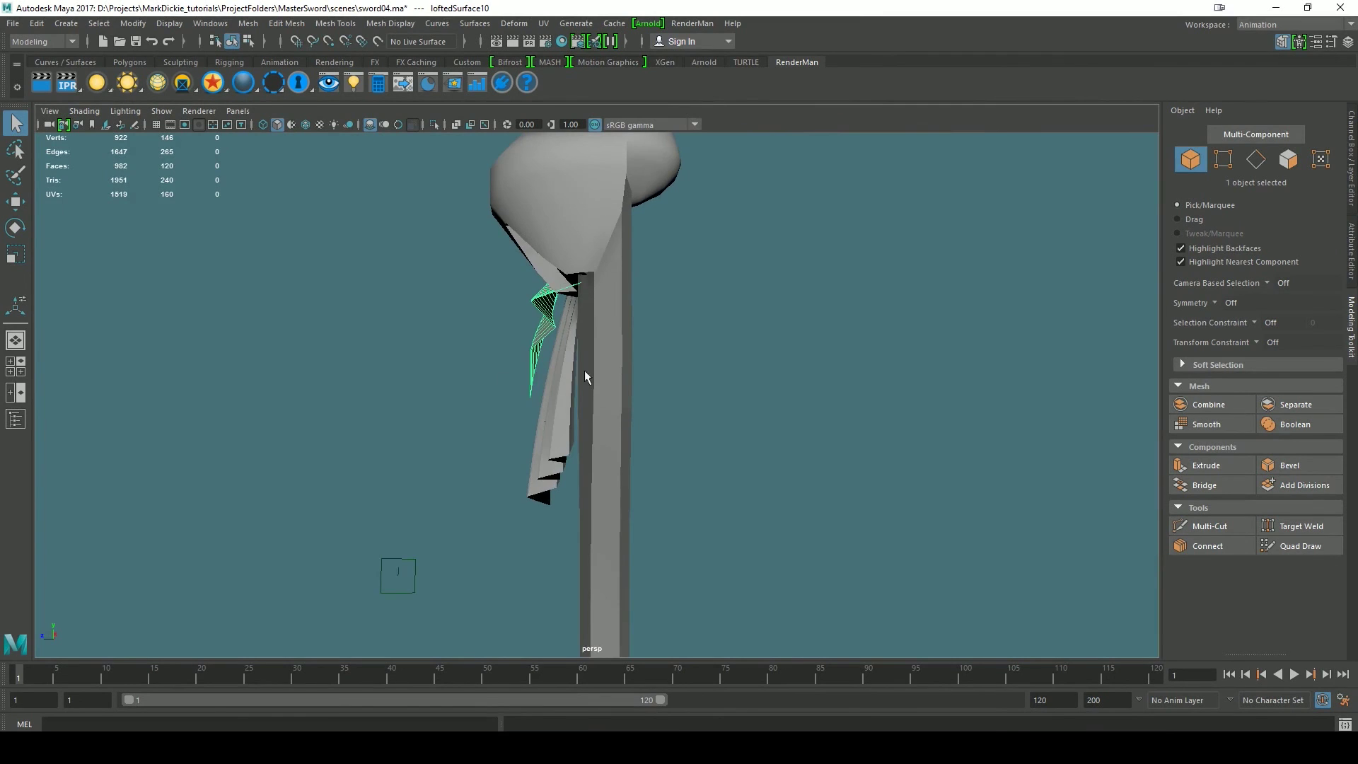
{"action": "left_click_drag", "start_coordinate": [586, 373], "coordinate": [832, 419], "text": "alt"}
{"action": "scroll", "coordinate": [557, 478], "scroll_direction": "down", "scroll_amount": 5}
{"action": "left_click_drag", "start_coordinate": [557, 477], "coordinate": [631, 501], "text": "alt"}
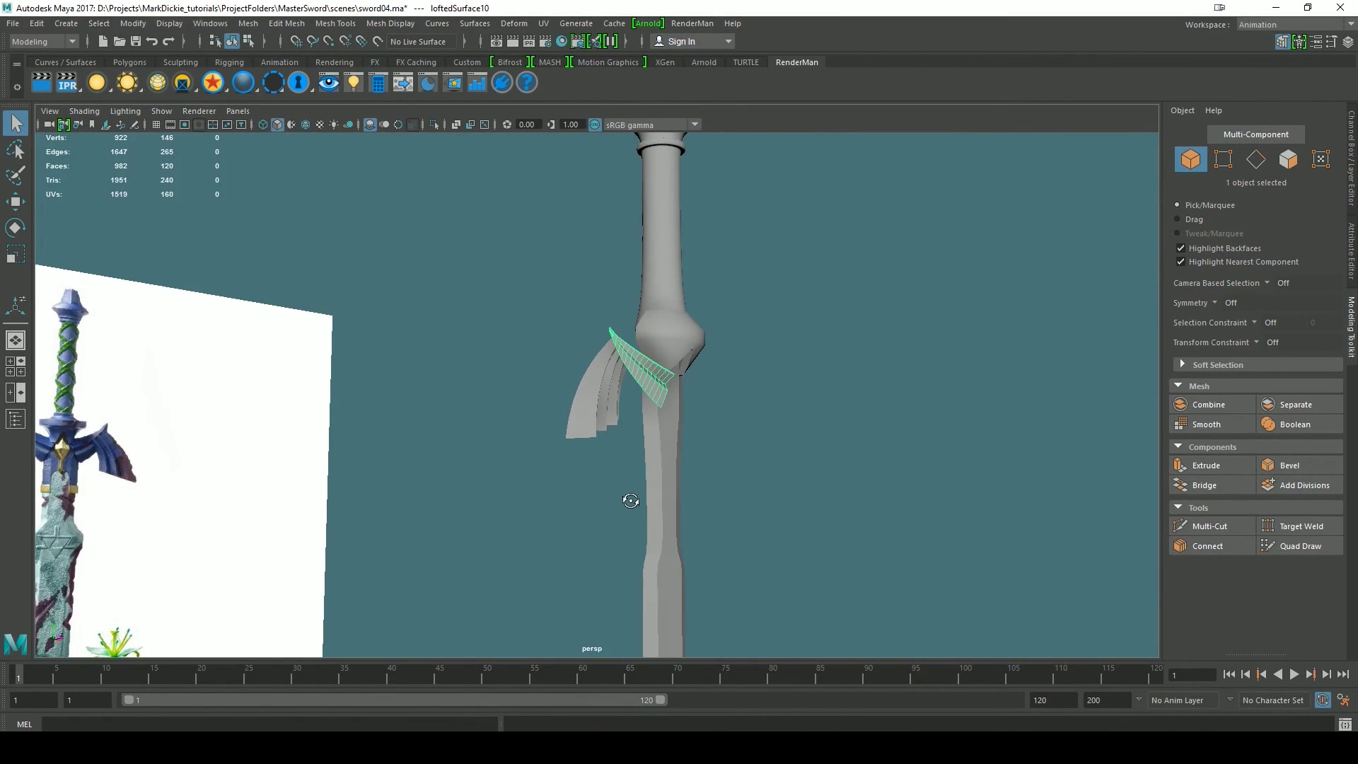
{"action": "left_click_drag", "start_coordinate": [750, 452], "coordinate": [724, 382], "text": "alt"}
{"action": "scroll", "coordinate": [757, 415], "scroll_direction": "up", "scroll_amount": 5}
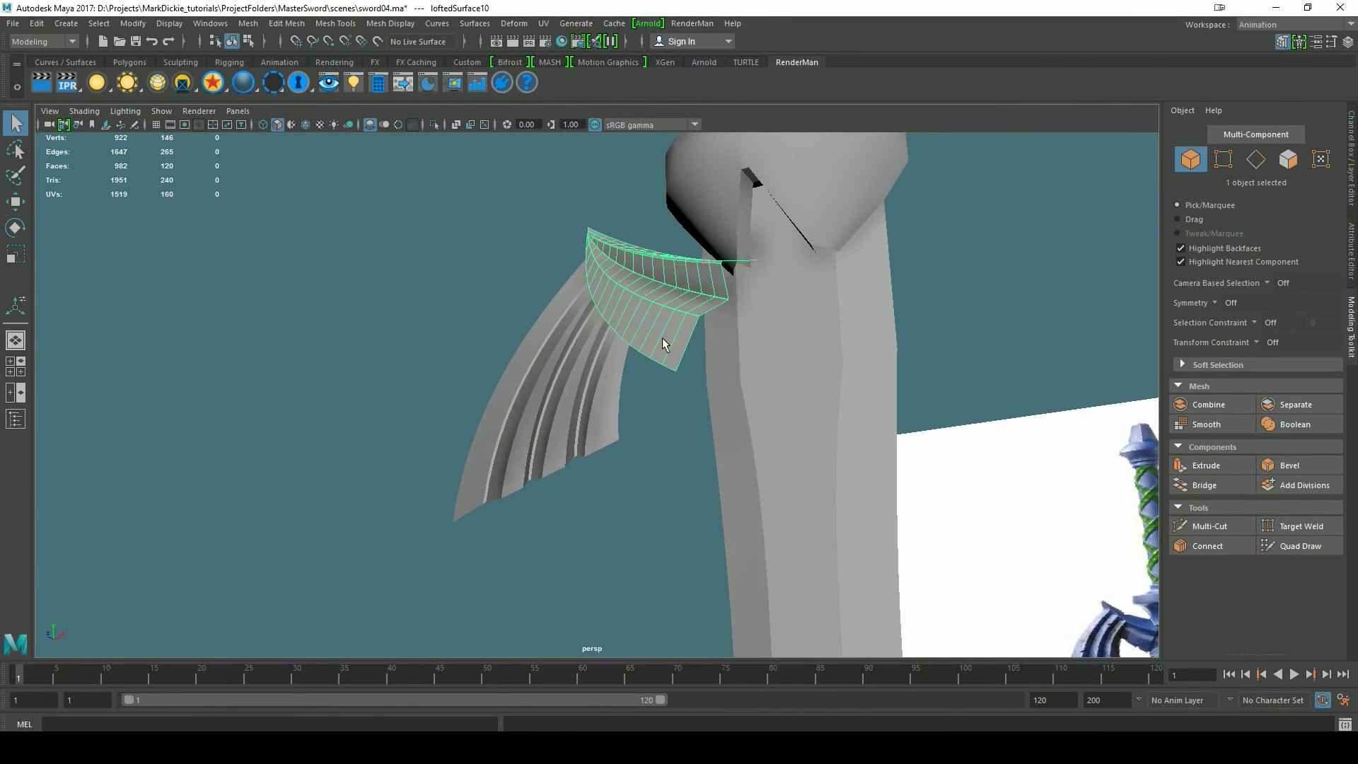
- Select the border edges of the curved arm piece and deselect those along its guard end and upper edge
{"action": "right_click_drag", "start_coordinate": [663, 339], "coordinate": [663, 300]}
{"action": "double_click", "coordinate": [644, 354]}
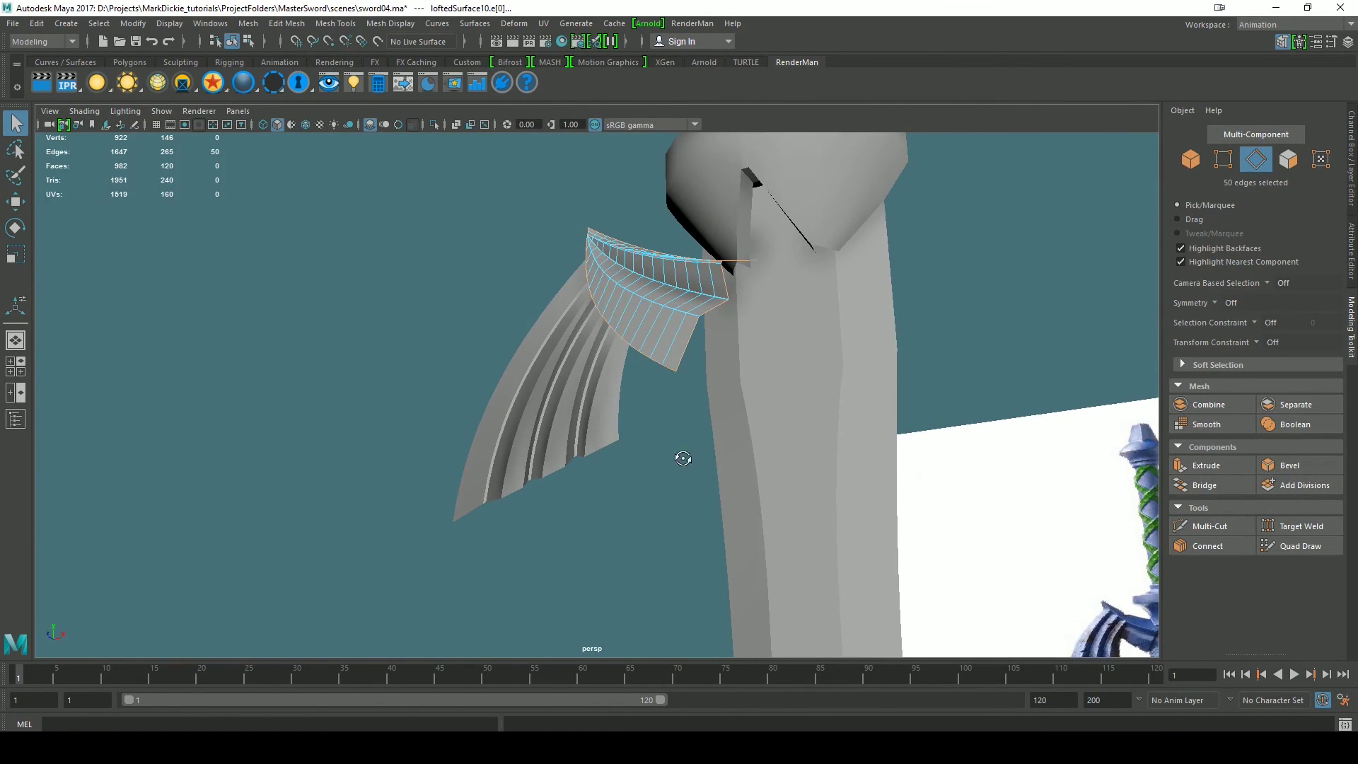
{"action": "left_click_drag", "start_coordinate": [683, 459], "coordinate": [754, 491], "text": "alt"}
{"action": "left_click_drag", "start_coordinate": [945, 248], "coordinate": [765, 399], "text": "ctrl"}
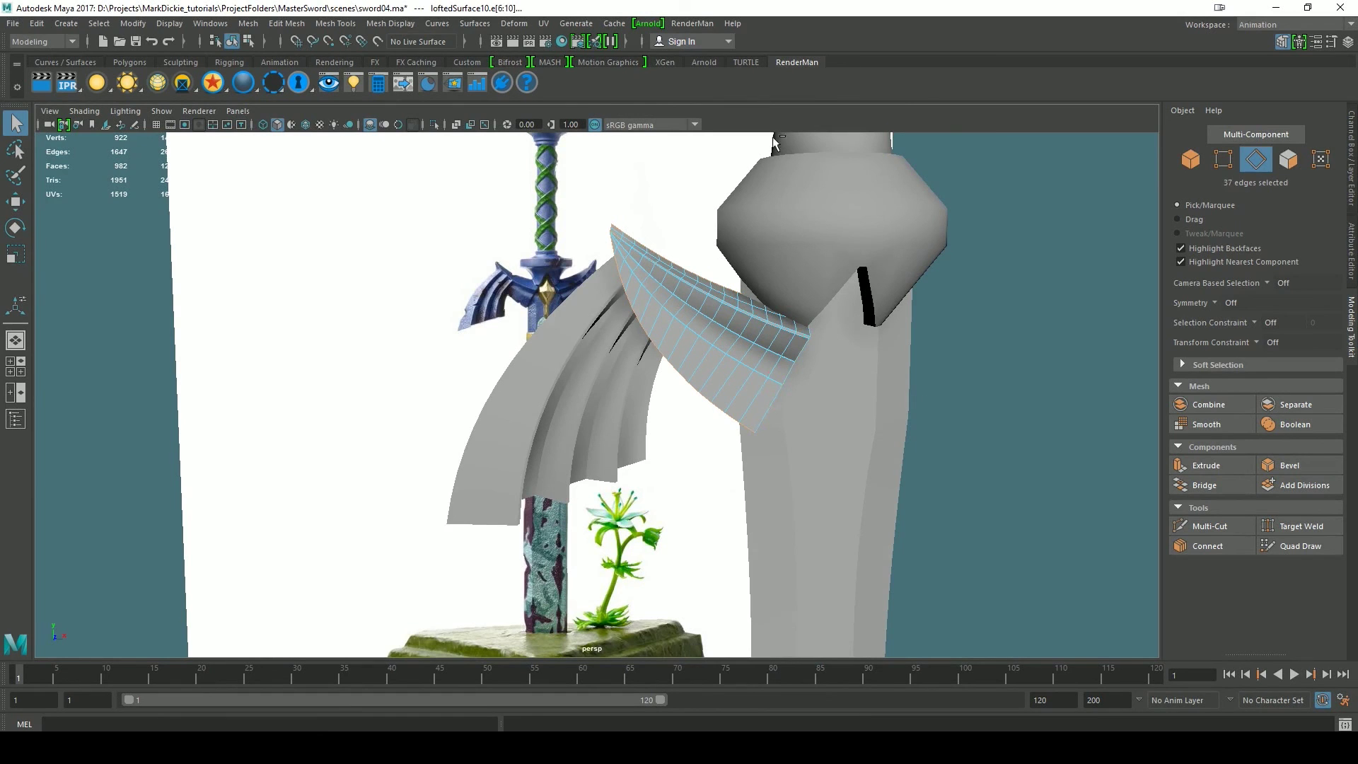
{"action": "right_click_drag", "start_coordinate": [666, 246], "coordinate": [743, 254], "text": "alt"}
{"action": "middle_click_drag", "start_coordinate": [743, 255], "coordinate": [555, 452], "text": "alt"}
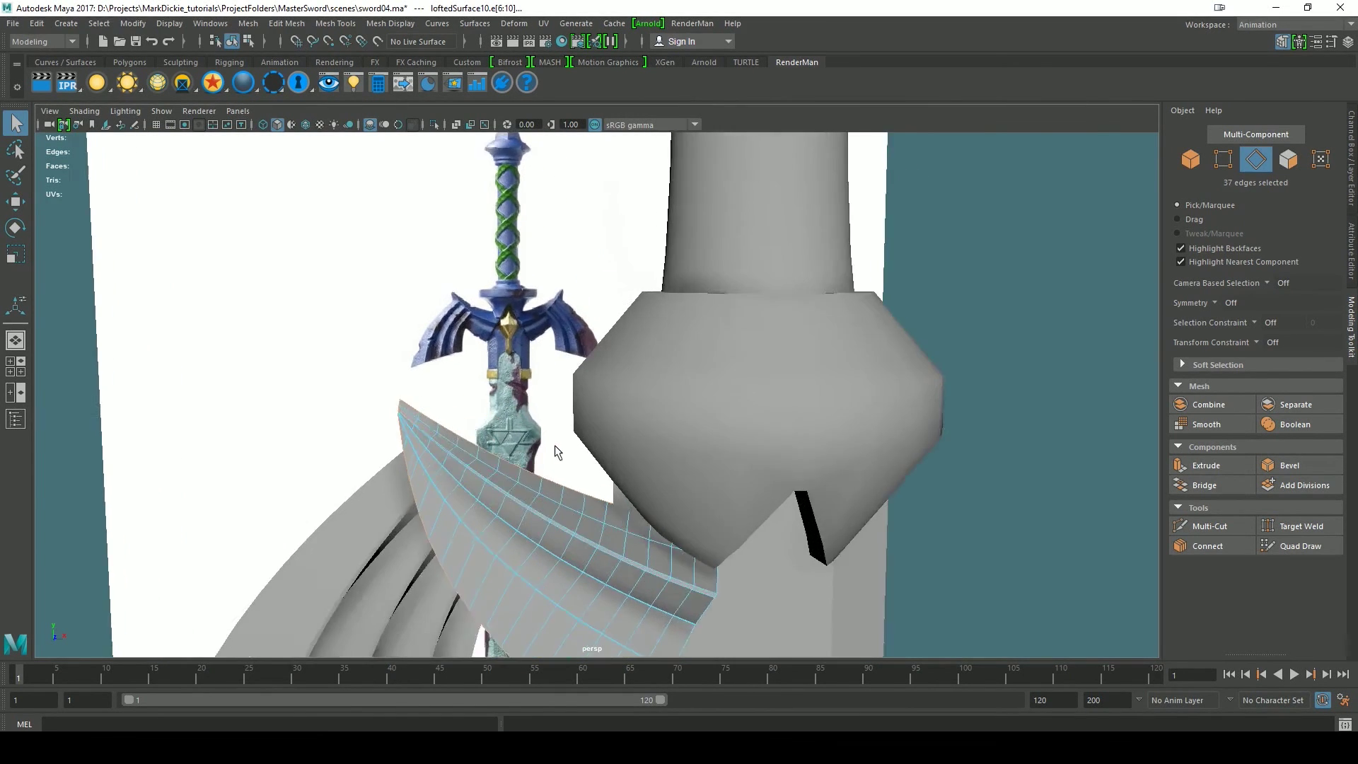
{"action": "left_click_drag", "start_coordinate": [554, 451], "coordinate": [568, 518], "text": "alt"}
{"action": "left_click_drag", "start_coordinate": [822, 412], "coordinate": [474, 583], "text": "ctrl"}
{"action": "left_click_drag", "start_coordinate": [370, 471], "coordinate": [372, 456], "text": "ctrl"}
{"action": "left_click_drag", "start_coordinate": [417, 469], "coordinate": [573, 473], "text": "alt"}
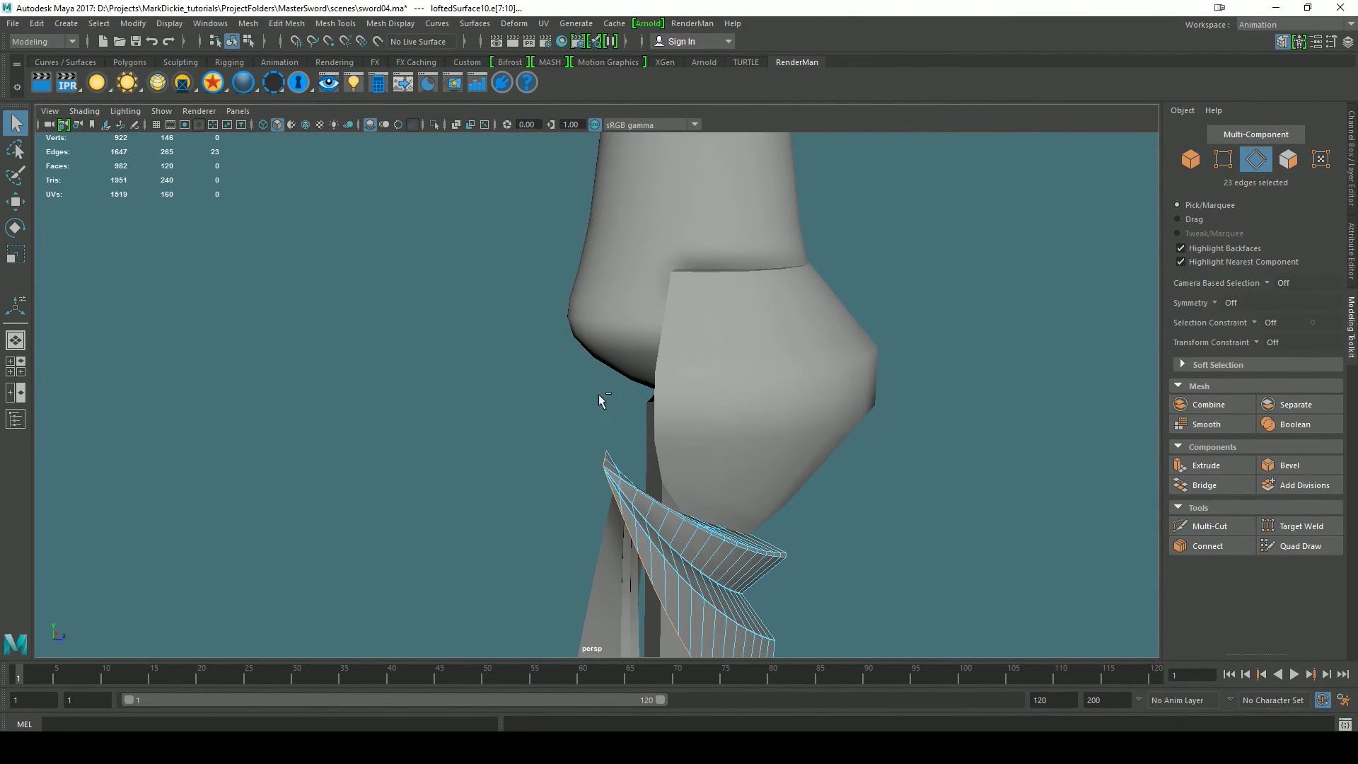
- Deselect the stray border edges around the arm's pointed tip, keeping only the lower border edges selected
{"action": "mouse_move", "coordinate": [890, 503]}
{"action": "left_mouse_down", "text": "alt"}
{"action": "mouse_move", "coordinate": [752, 503]}
{"action": "mouse_move", "coordinate": [874, 488]}
{"action": "left_mouse_up", "text": "alt"}
{"action": "scroll", "coordinate": [747, 447], "scroll_direction": "up", "scroll_amount": 4}
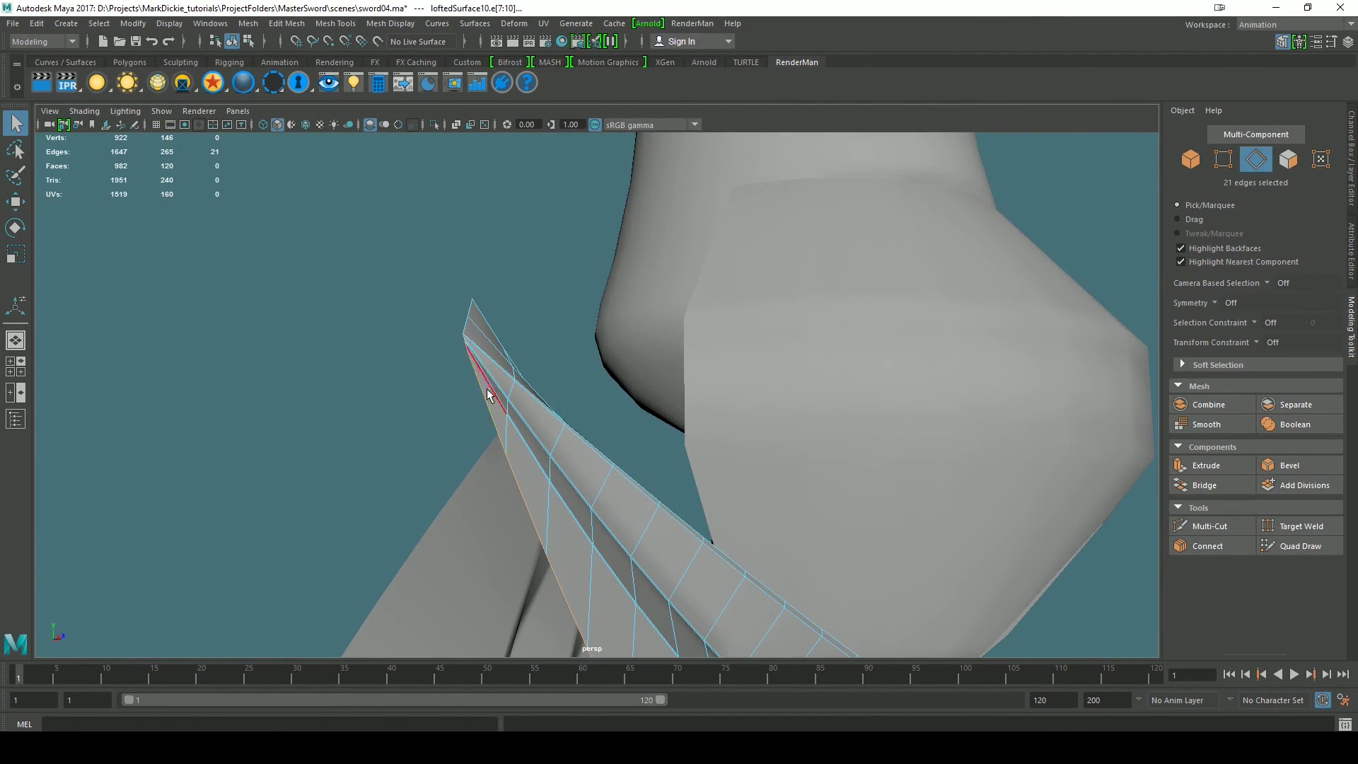
{"action": "middle_click_drag", "start_coordinate": [639, 483], "coordinate": [555, 261], "text": "alt"}
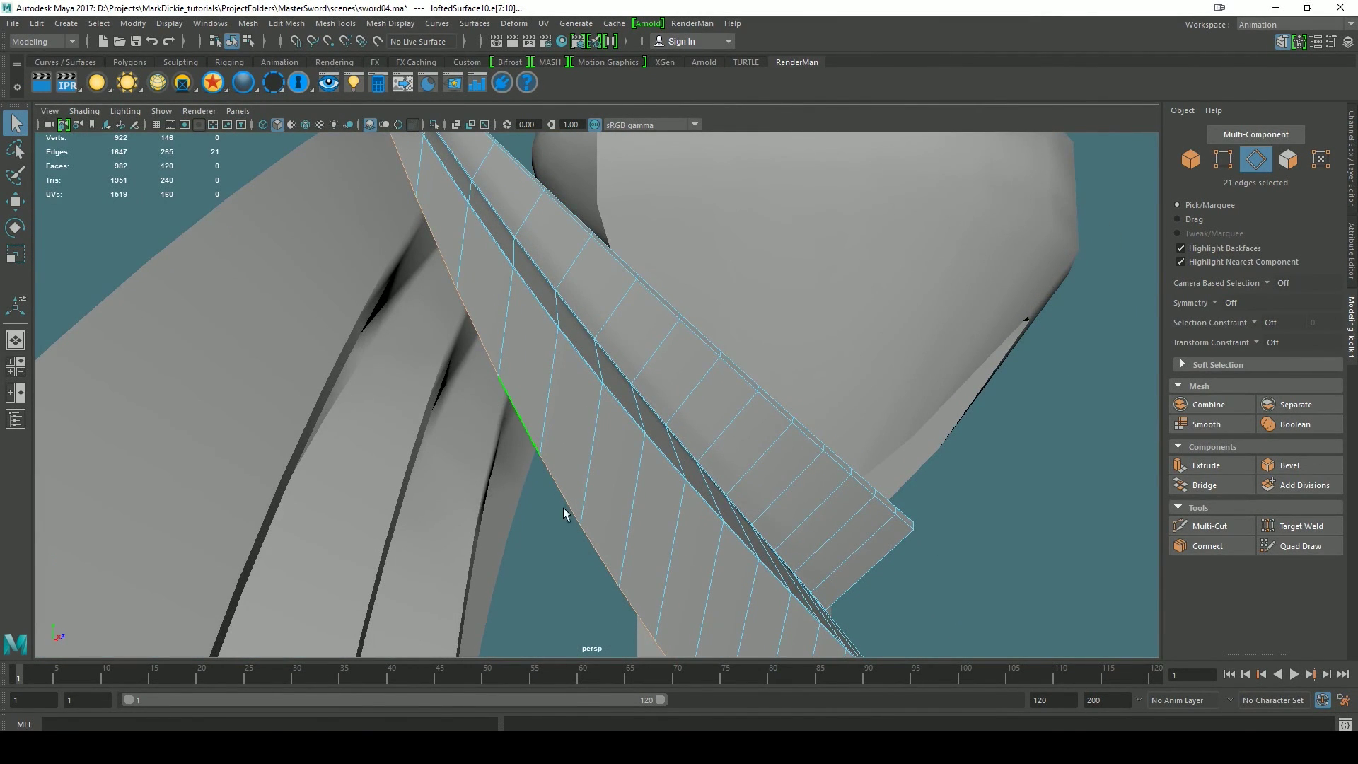
{"action": "scroll", "coordinate": [617, 468], "scroll_direction": "down", "scroll_amount": 5}
{"action": "left_click_drag", "start_coordinate": [617, 468], "coordinate": [541, 452], "text": "alt"}
{"action": "left_click_drag", "start_coordinate": [876, 364], "coordinate": [661, 570], "text": "ctrl"}
{"action": "left_click_drag", "start_coordinate": [500, 363], "coordinate": [617, 448], "text": "alt"}
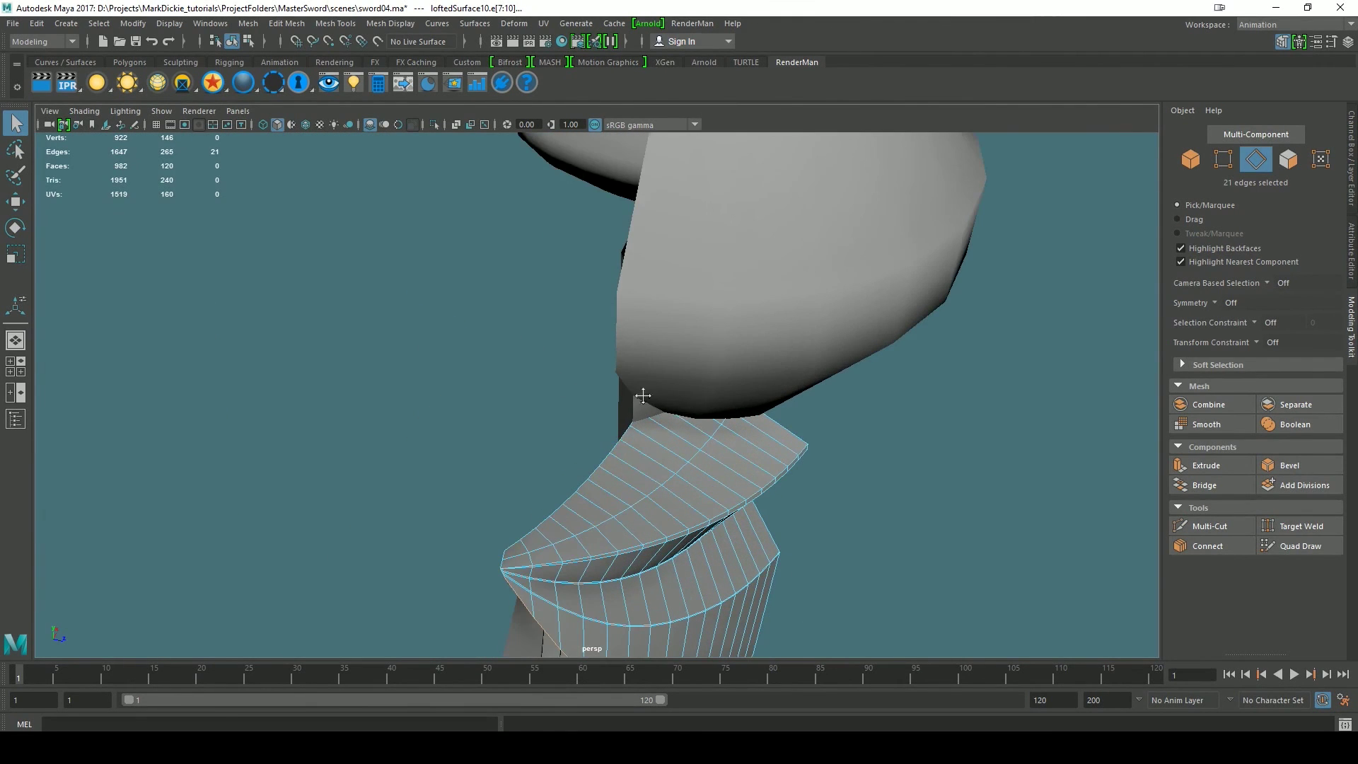
{"action": "middle_click_drag", "start_coordinate": [643, 395], "coordinate": [652, 281], "text": "alt"}
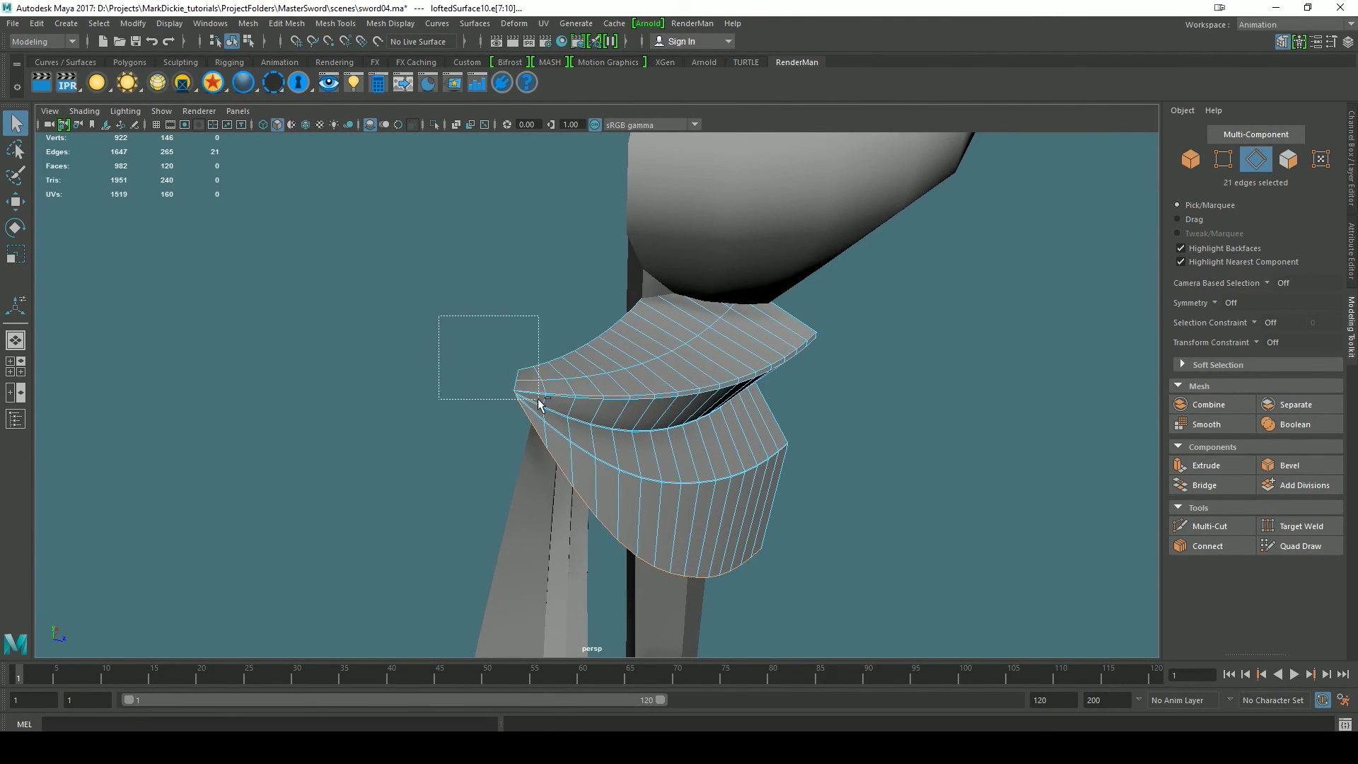
{"action": "left_click_drag", "start_coordinate": [539, 401], "coordinate": [541, 405], "text": "ctrl"}
- Snap the pivot of the selected lower border edges onto the vertex at the curved arm's pointed tip
{"action": "key", "text": "w"}
{"action": "left_click_drag", "start_coordinate": [652, 374], "coordinate": [631, 343], "text": "alt"}
{"action": "key", "text": "d"}
{"action": "key", "text": "v"}
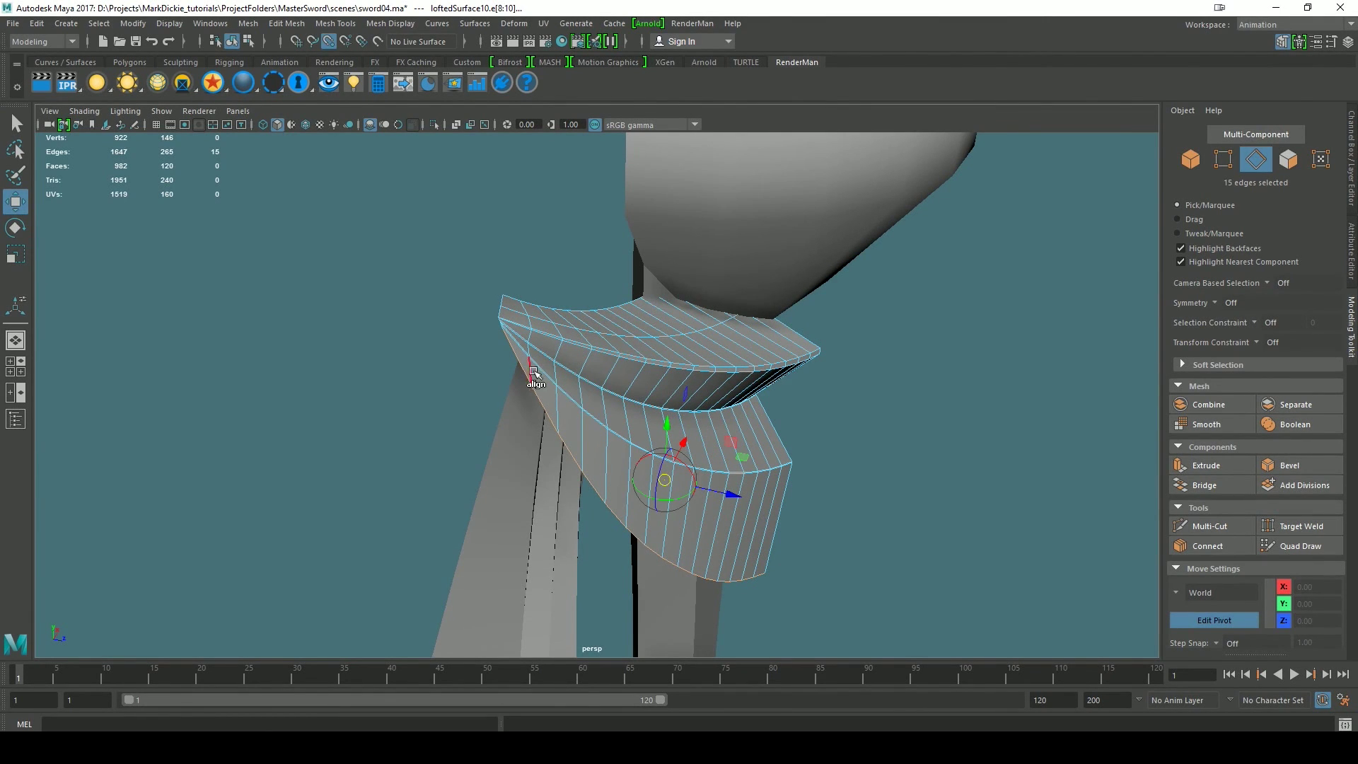
{"action": "middle_click", "coordinate": [508, 339]}
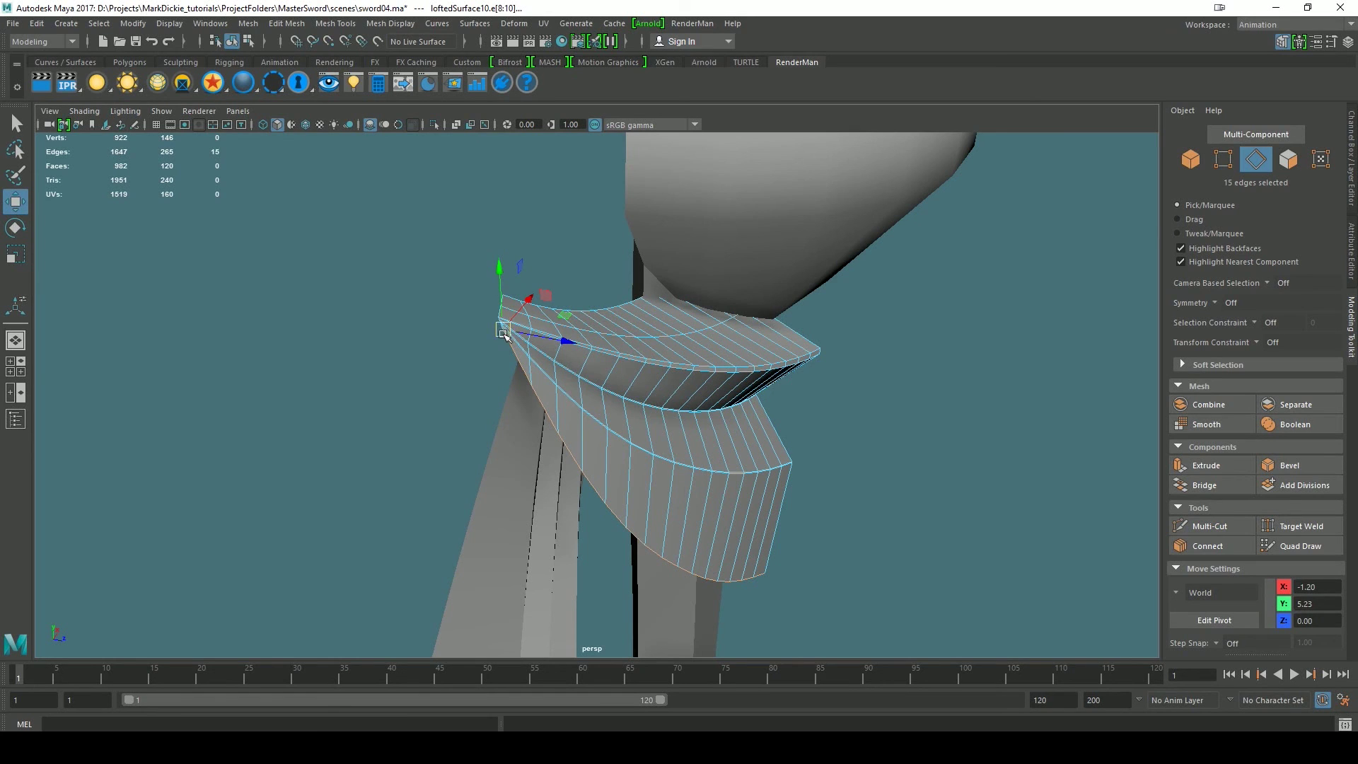
- Rotate the arm's lower border edges about the pointed tip so the lower flap swings in toward the blade
{"action": "key", "text": "e"}
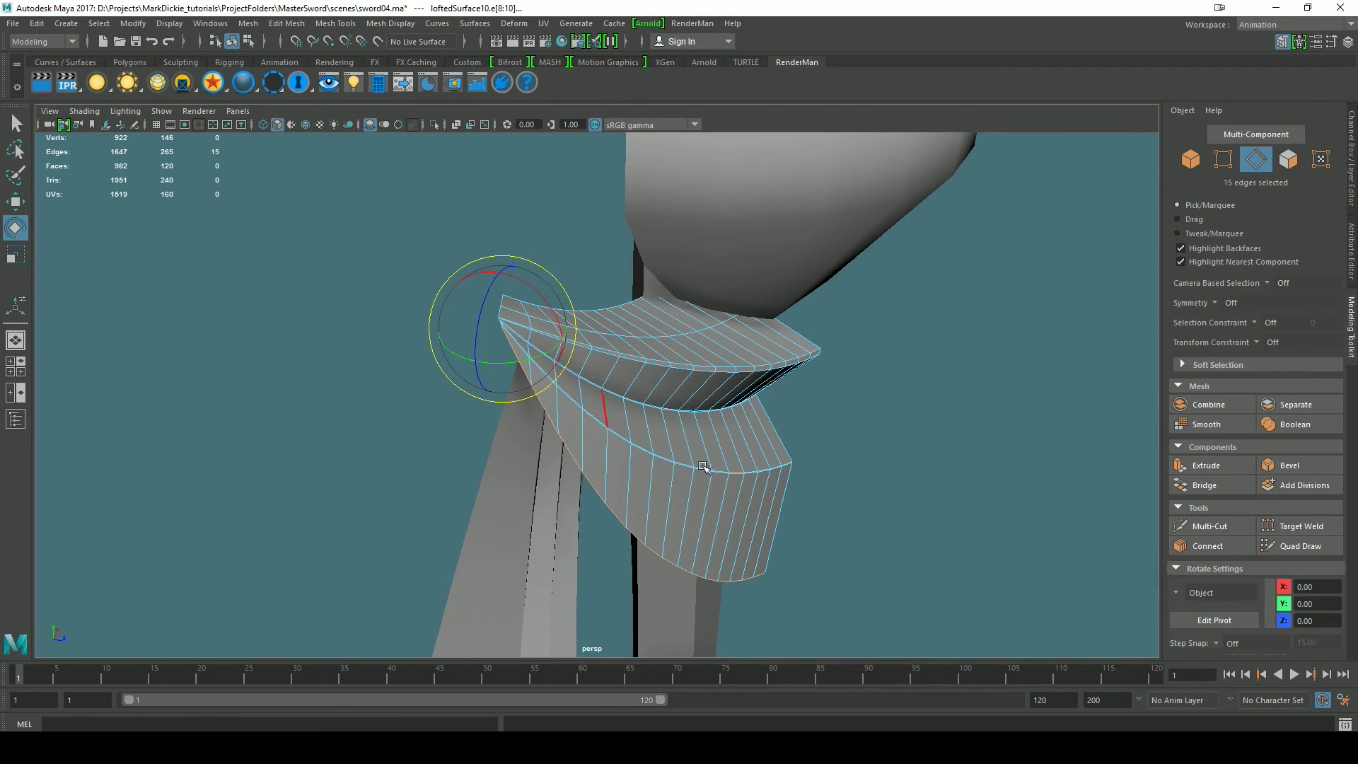
{"action": "left_click_drag", "start_coordinate": [683, 447], "coordinate": [741, 462], "text": "alt"}
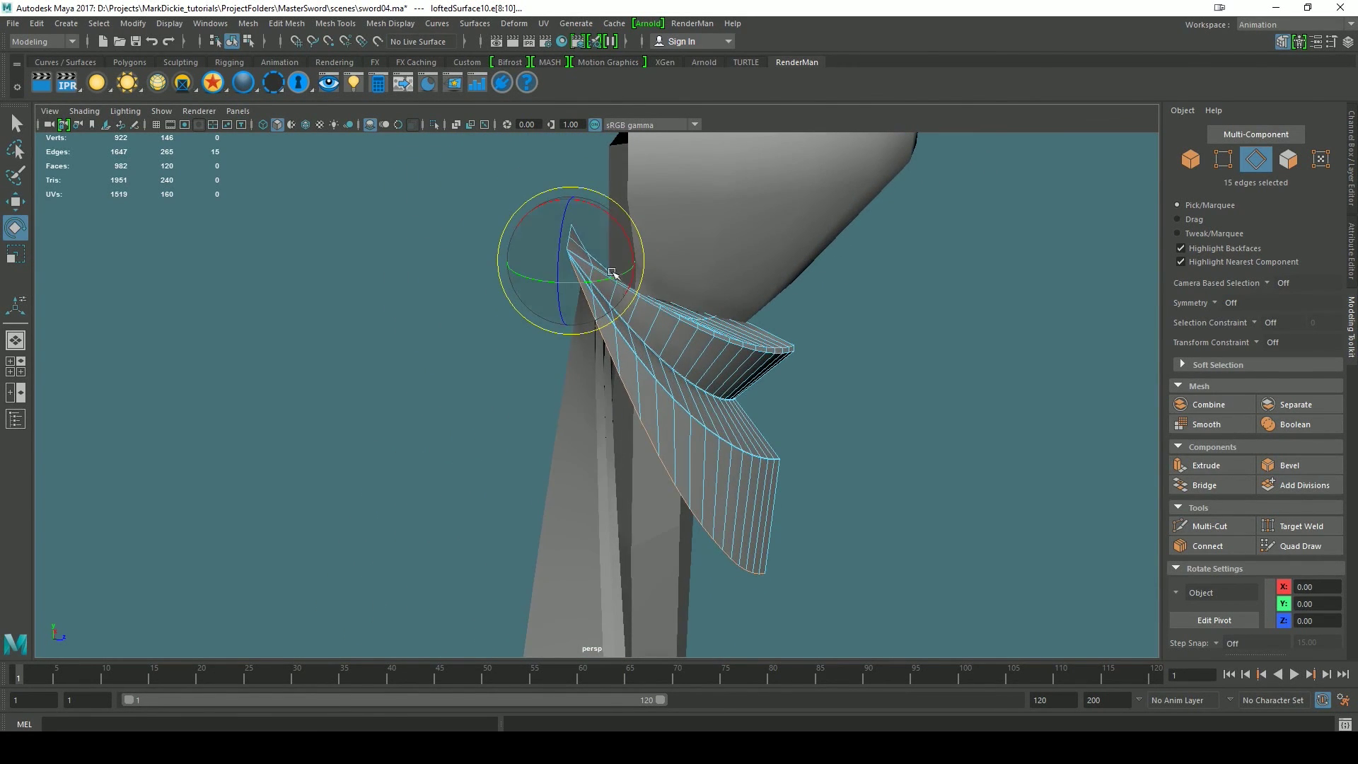
{"action": "left_click_drag", "start_coordinate": [788, 332], "coordinate": [522, 266], "text": "alt"}
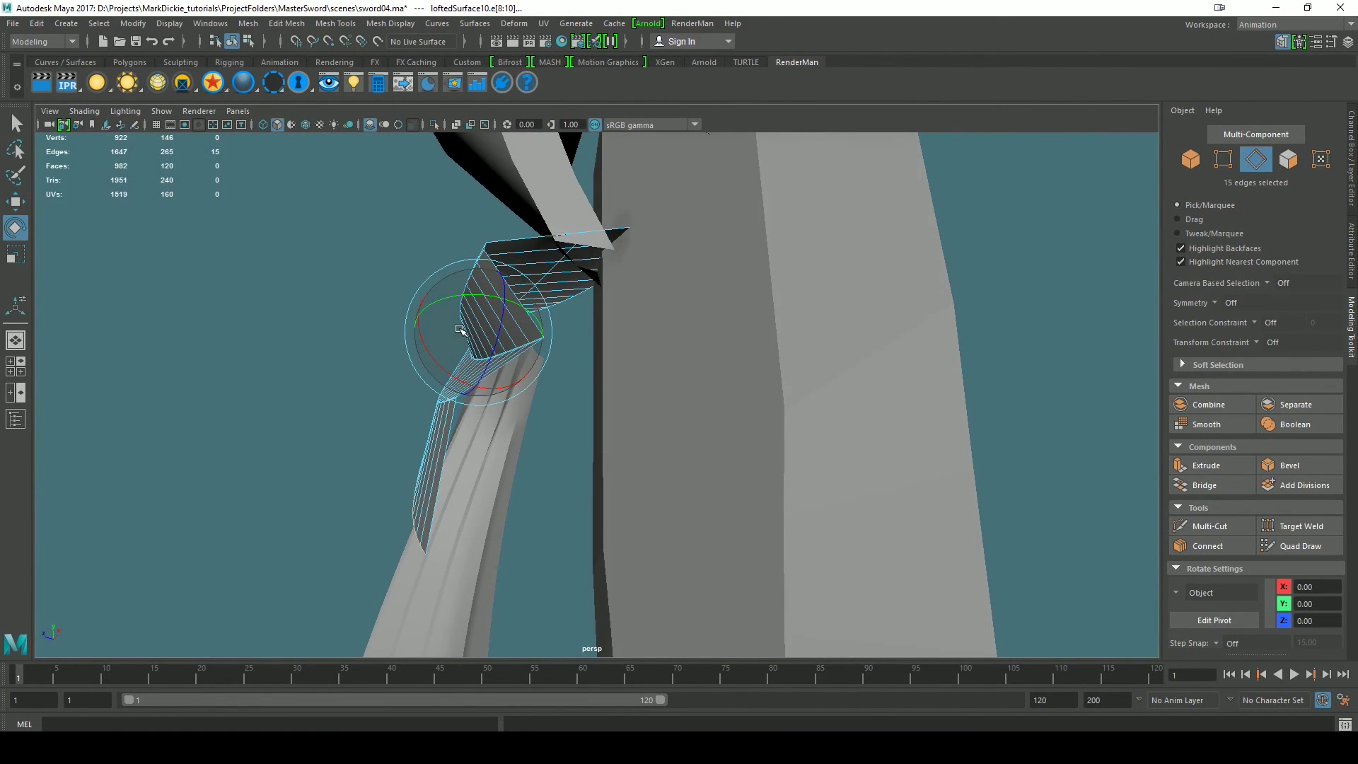
{"action": "left_click_drag", "start_coordinate": [460, 329], "coordinate": [470, 328]}
{"action": "left_click_drag", "start_coordinate": [450, 393], "coordinate": [691, 473], "text": "alt"}
{"action": "left_click_drag", "start_coordinate": [716, 421], "coordinate": [714, 453], "text": "alt"}
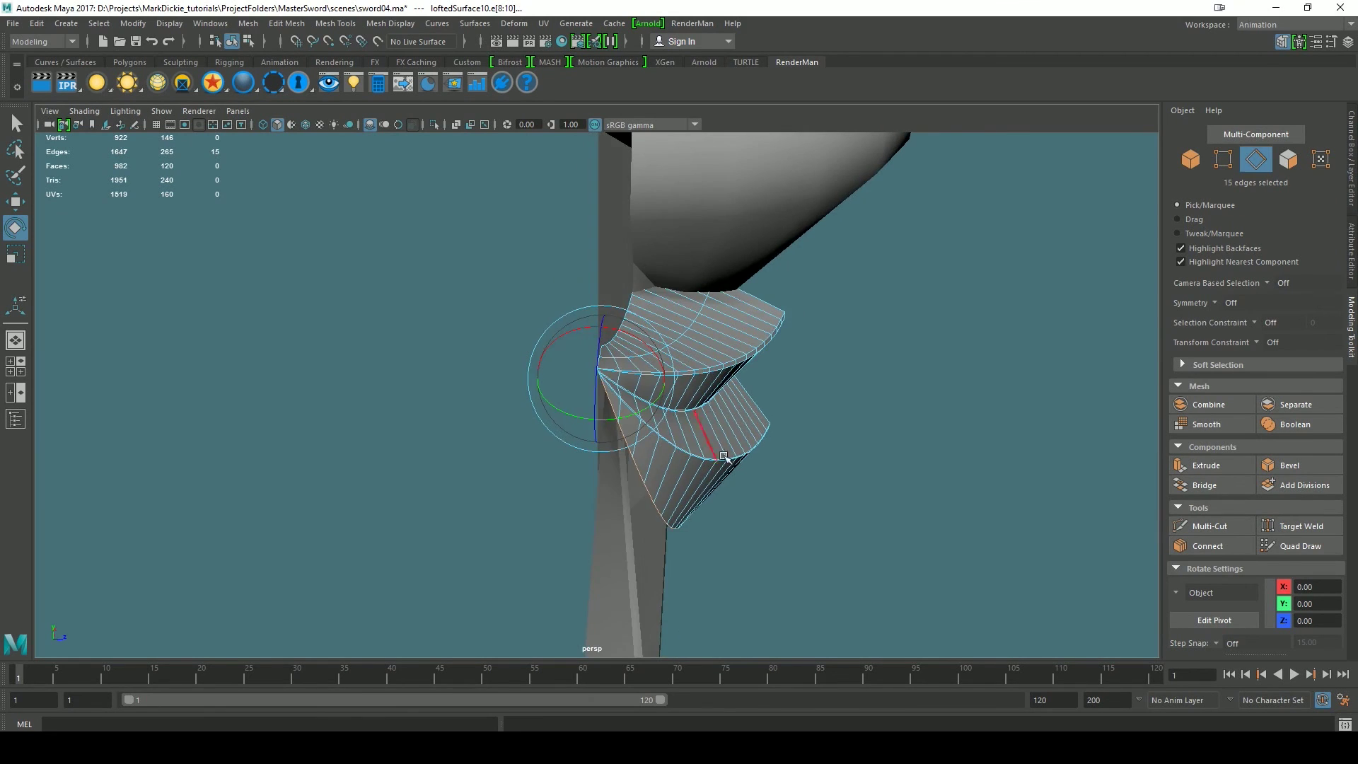
- Examine the rotated lower flap from below, behind and the side, and compare the arm with the sword reference image
{"action": "left_click_drag", "start_coordinate": [685, 508], "coordinate": [792, 447], "text": "alt"}
{"action": "left_click_drag", "start_coordinate": [728, 521], "coordinate": [734, 530], "text": "alt"}
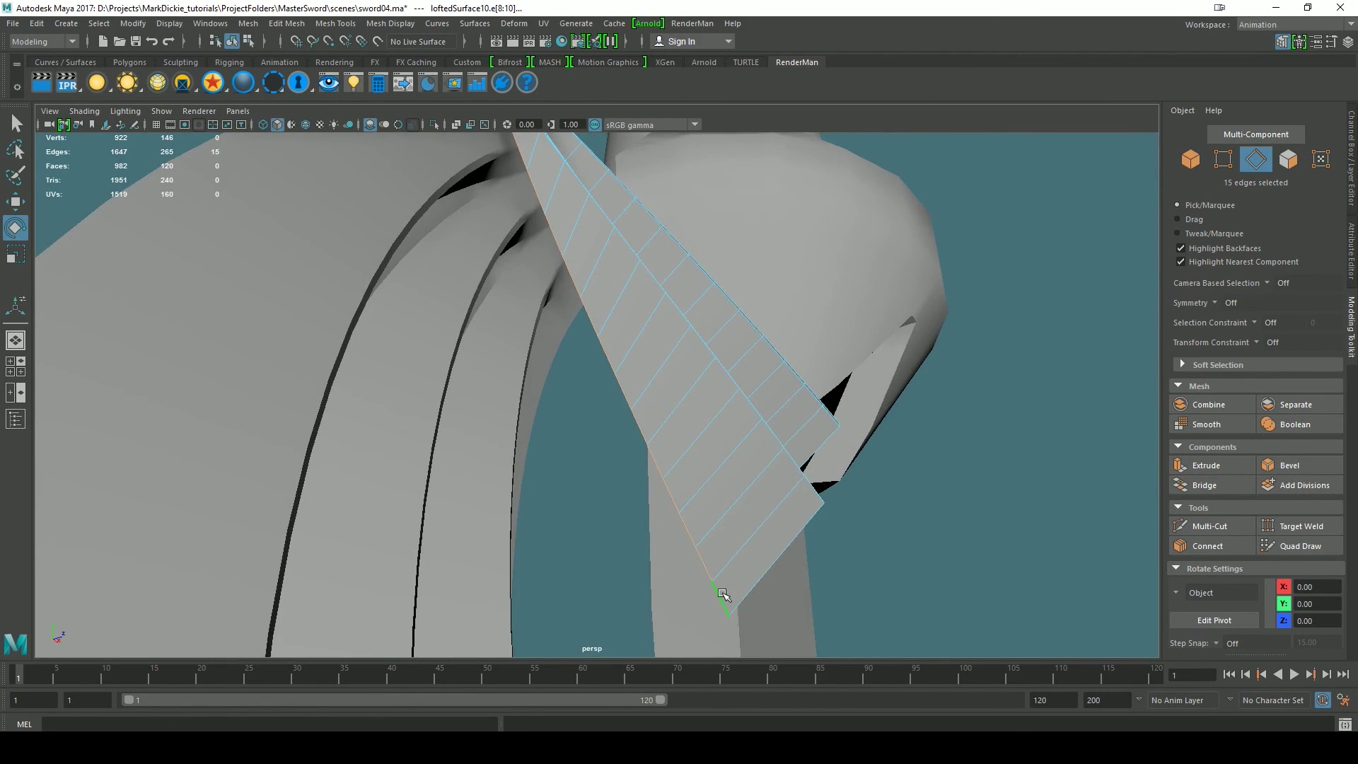
{"action": "left_click_drag", "start_coordinate": [679, 437], "coordinate": [723, 520], "text": "alt"}
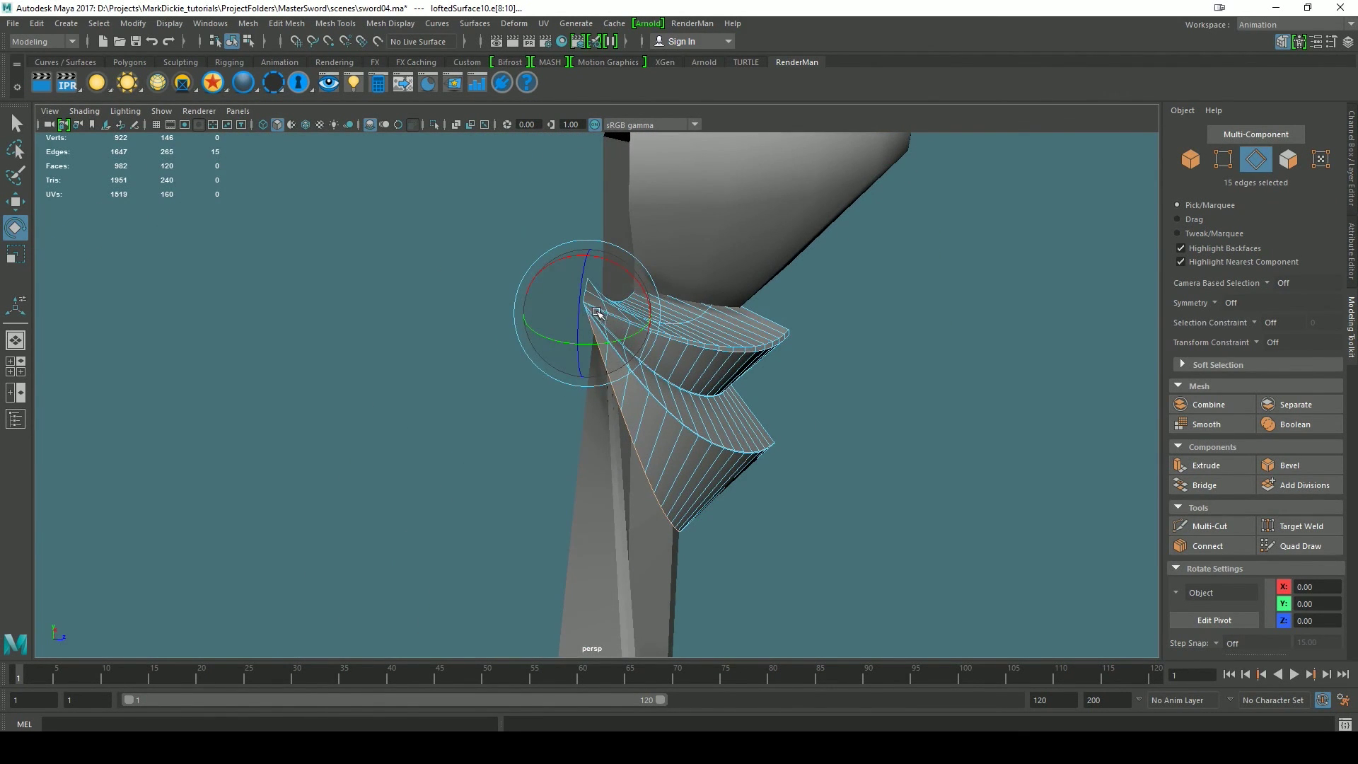
{"action": "left_click_drag", "start_coordinate": [704, 362], "coordinate": [702, 394], "text": "alt"}
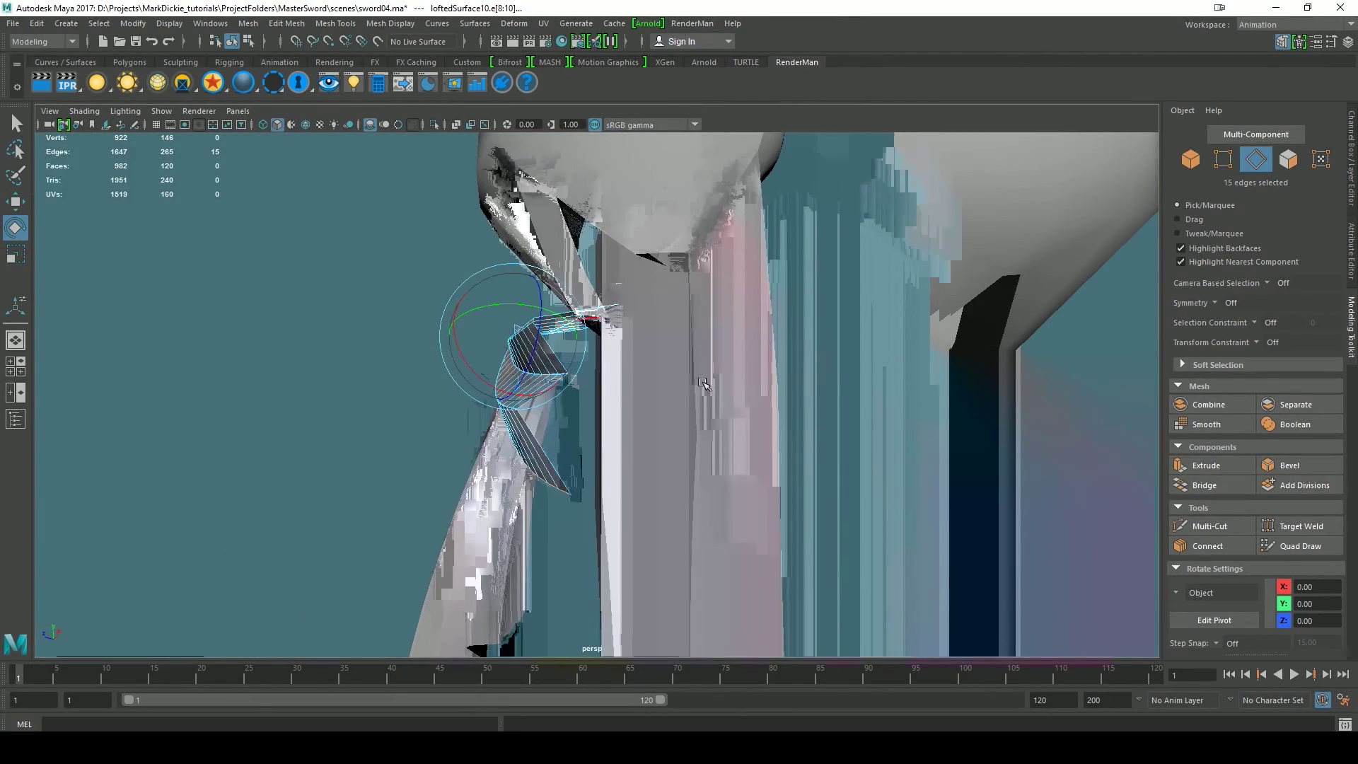
{"action": "left_click_drag", "start_coordinate": [584, 474], "coordinate": [697, 479], "text": "alt"}
{"action": "left_click_drag", "start_coordinate": [641, 477], "coordinate": [665, 439], "text": "alt"}
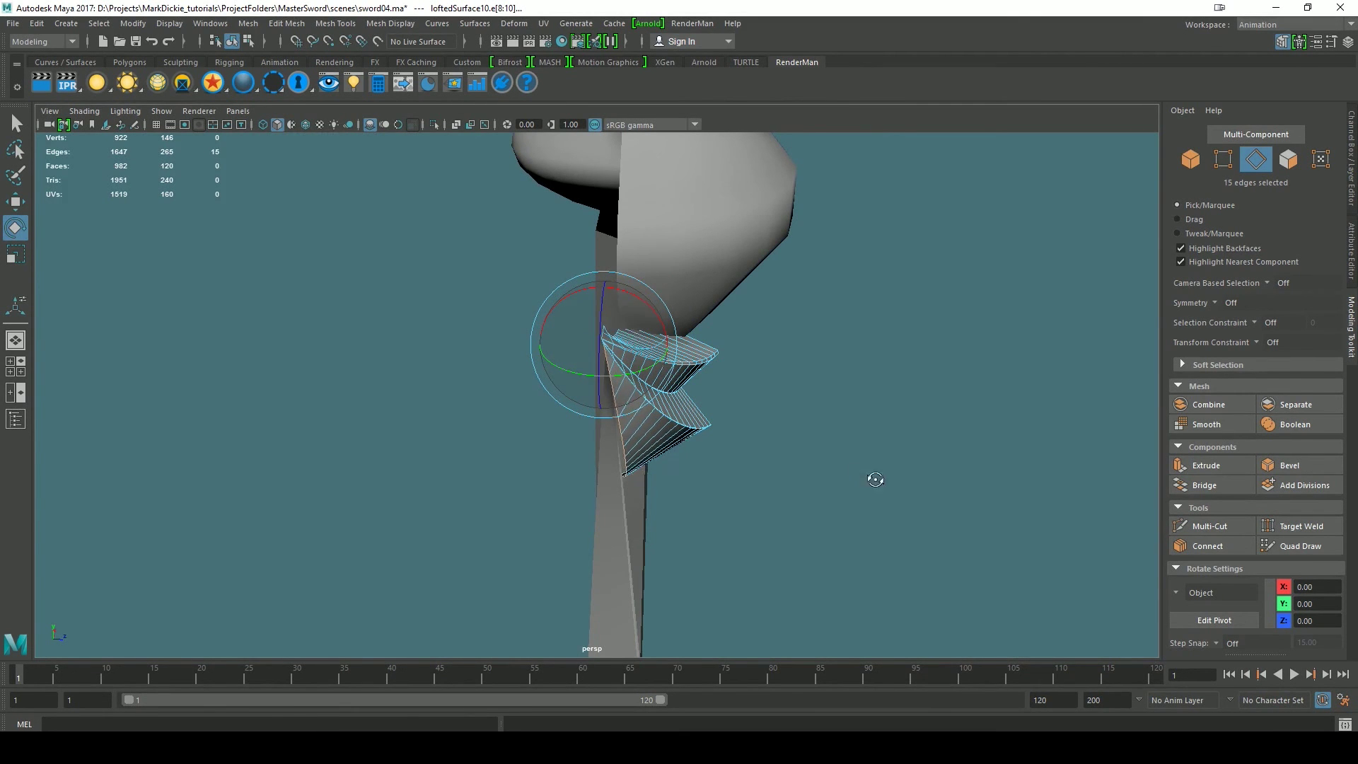
{"action": "left_click_drag", "start_coordinate": [875, 478], "coordinate": [699, 382], "text": "alt"}
{"action": "left_click_drag", "start_coordinate": [656, 452], "coordinate": [710, 519], "text": "alt"}
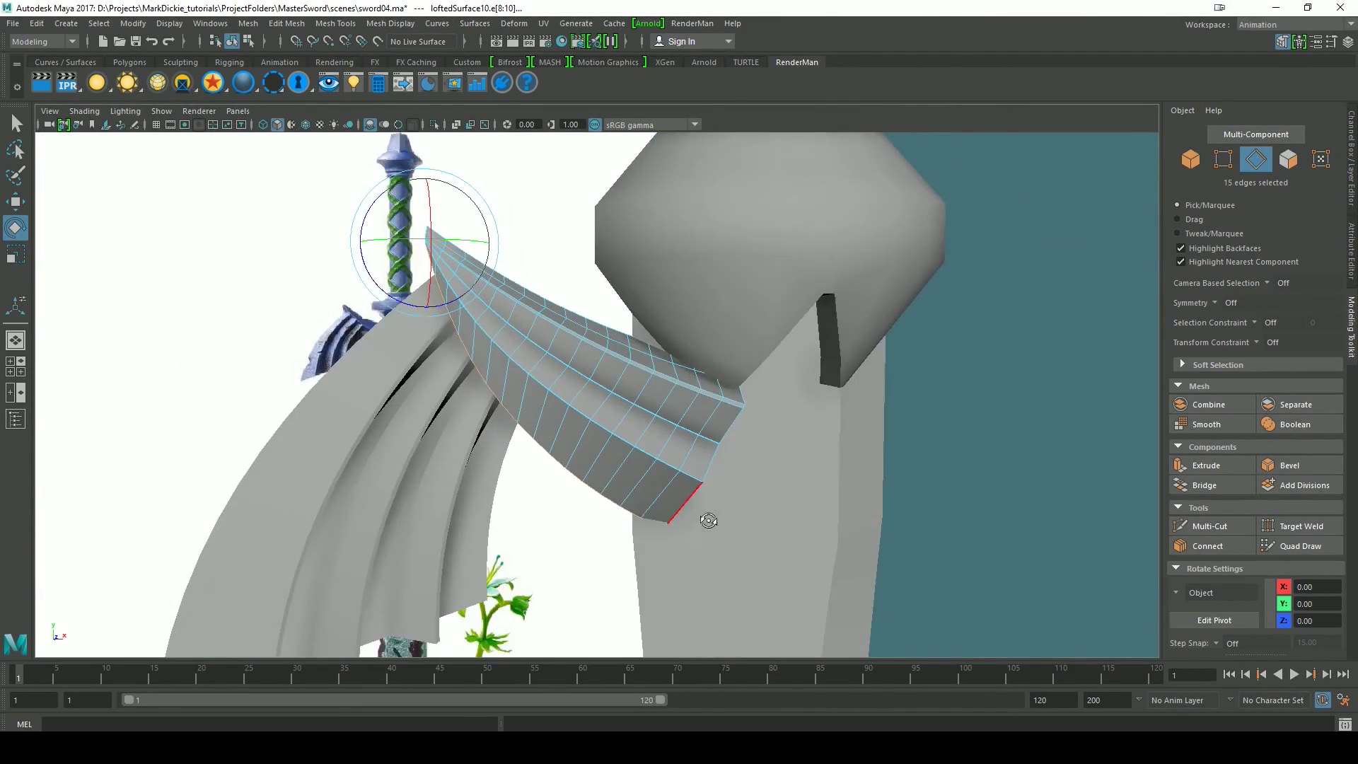
{"action": "right_click_drag", "start_coordinate": [728, 521], "coordinate": [584, 515], "text": "alt"}
{"action": "left_click_drag", "start_coordinate": [584, 515], "coordinate": [610, 516], "text": "alt"}
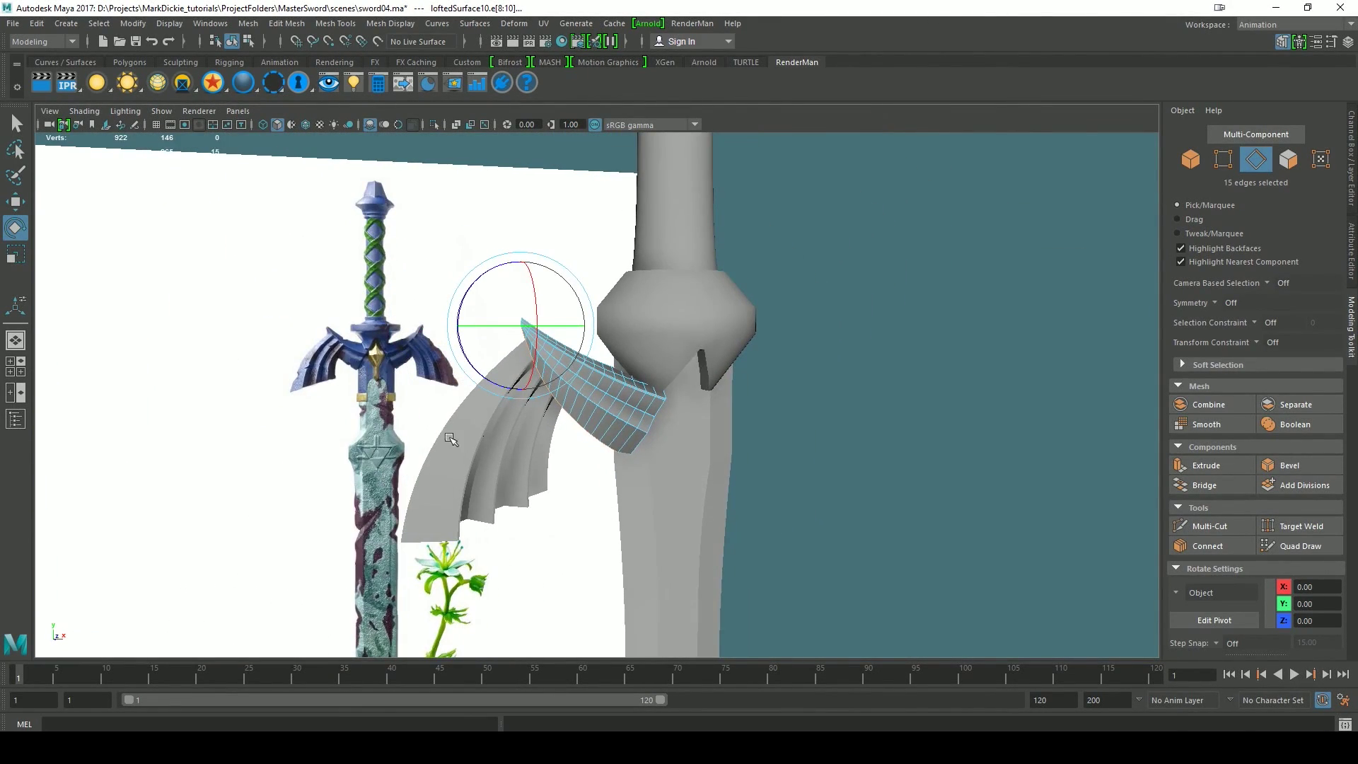
{"action": "left_click_drag", "start_coordinate": [451, 440], "coordinate": [737, 495], "text": "alt"}
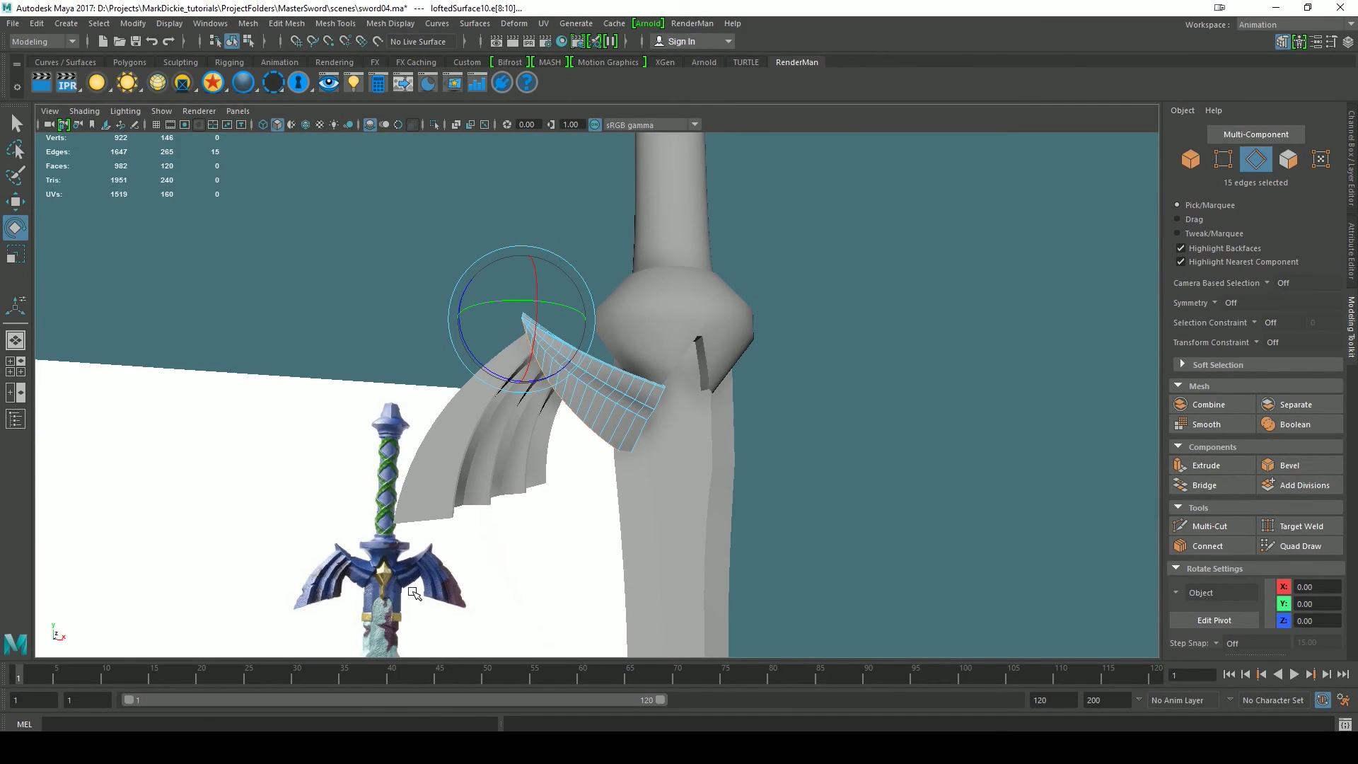
{"action": "left_click_drag", "start_coordinate": [600, 548], "coordinate": [682, 566], "text": "alt"}
{"action": "scroll", "coordinate": [703, 549], "scroll_direction": "up", "scroll_amount": 5}
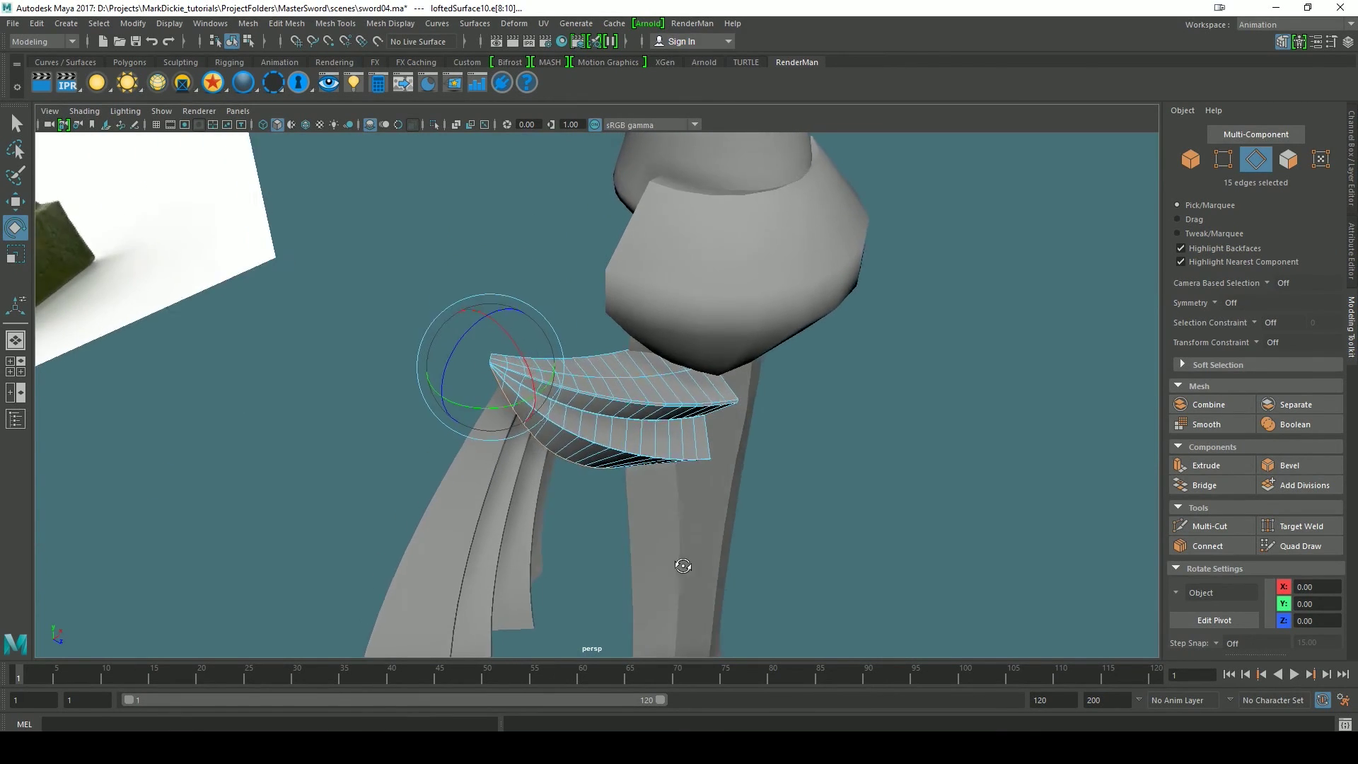
- Fine-tune the rotation of the lower border edges about the pointed tip to adjust the lower flap's angle
{"action": "scroll", "coordinate": [690, 556], "scroll_direction": "up", "scroll_amount": 3}
{"action": "left_click_drag", "start_coordinate": [450, 341], "coordinate": [445, 338]}
{"action": "left_click_drag", "start_coordinate": [750, 594], "coordinate": [812, 549], "text": "alt"}
{"action": "left_click_drag", "start_coordinate": [627, 359], "coordinate": [626, 361]}
{"action": "left_click_drag", "start_coordinate": [877, 445], "coordinate": [934, 492], "text": "alt"}
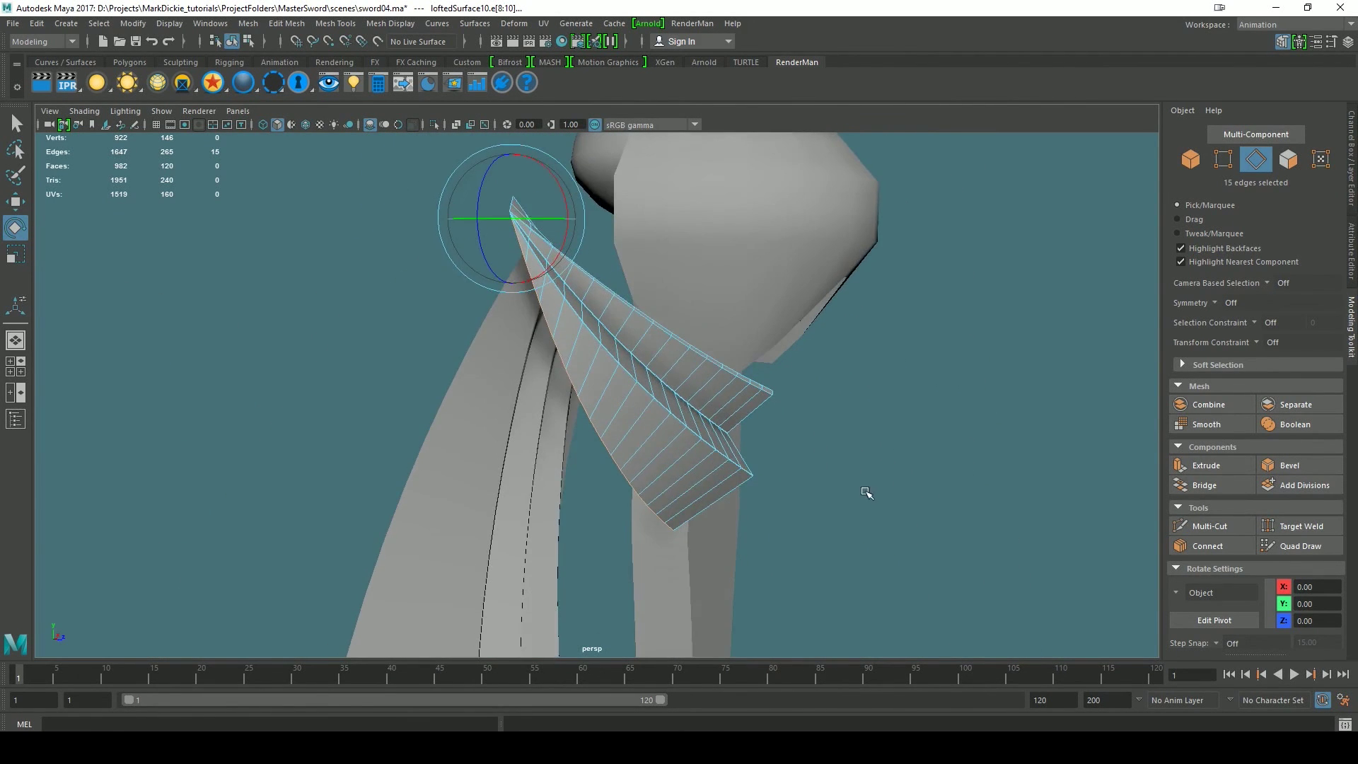
- Extrude the arm's lower border edges and pull the new strip horizontally inward, past the middle of the blade
{"action": "scroll", "coordinate": [817, 511], "scroll_direction": "down", "scroll_amount": 5}
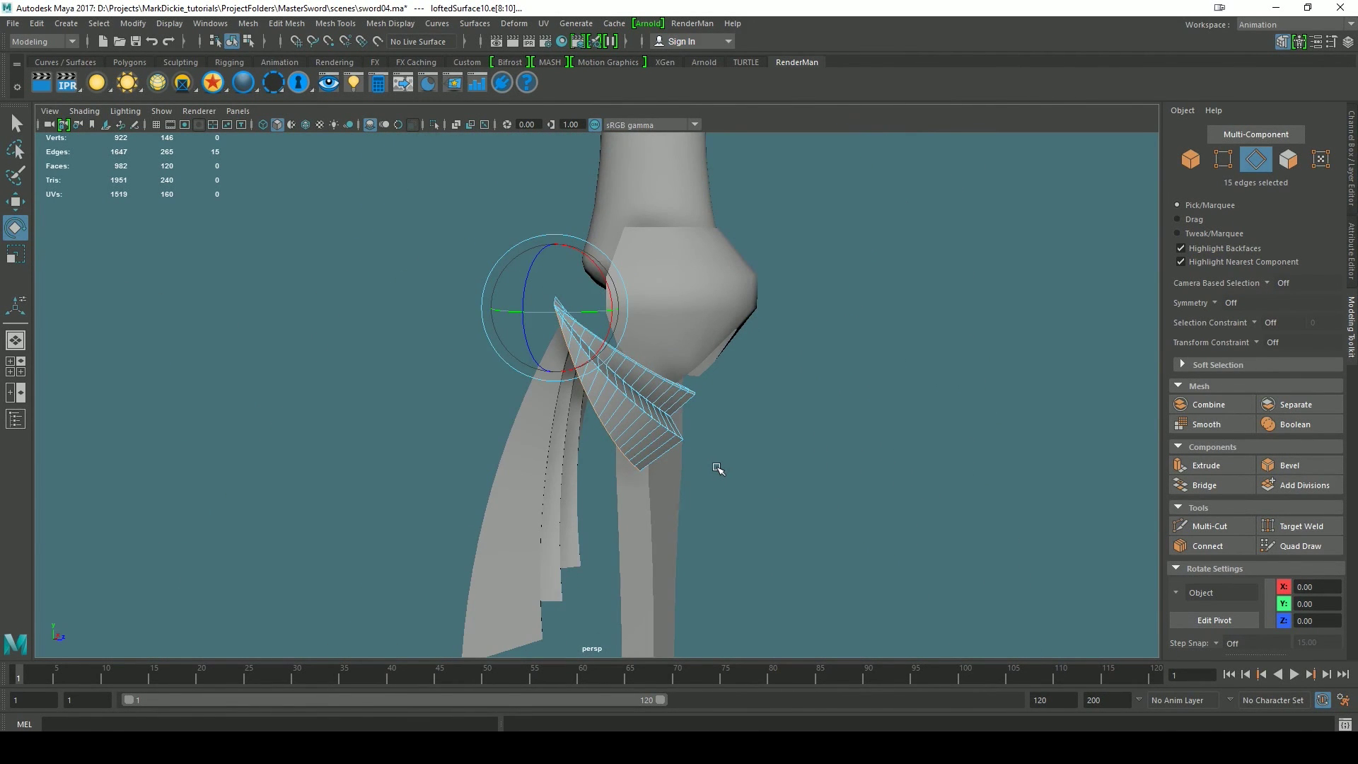
{"action": "key", "text": "w"}
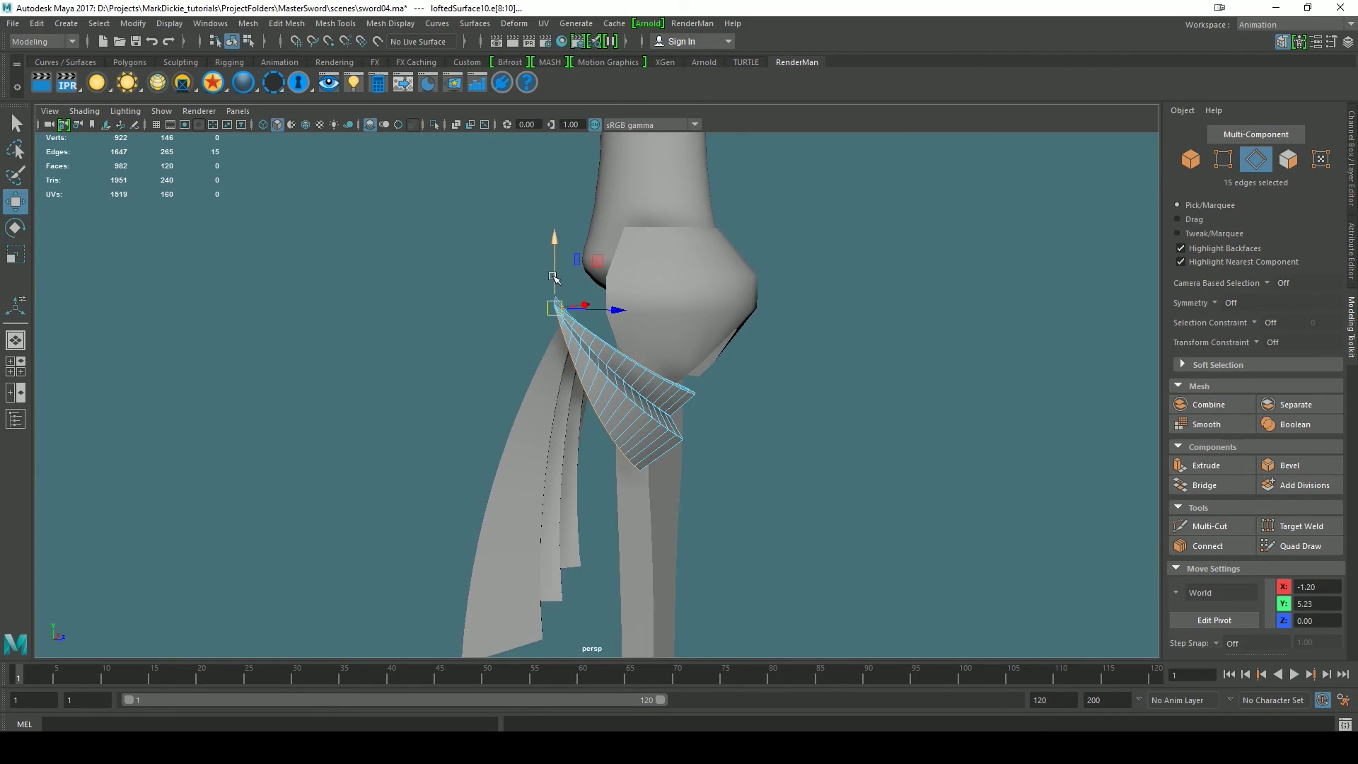
{"action": "left_click", "coordinate": [1195, 467]}
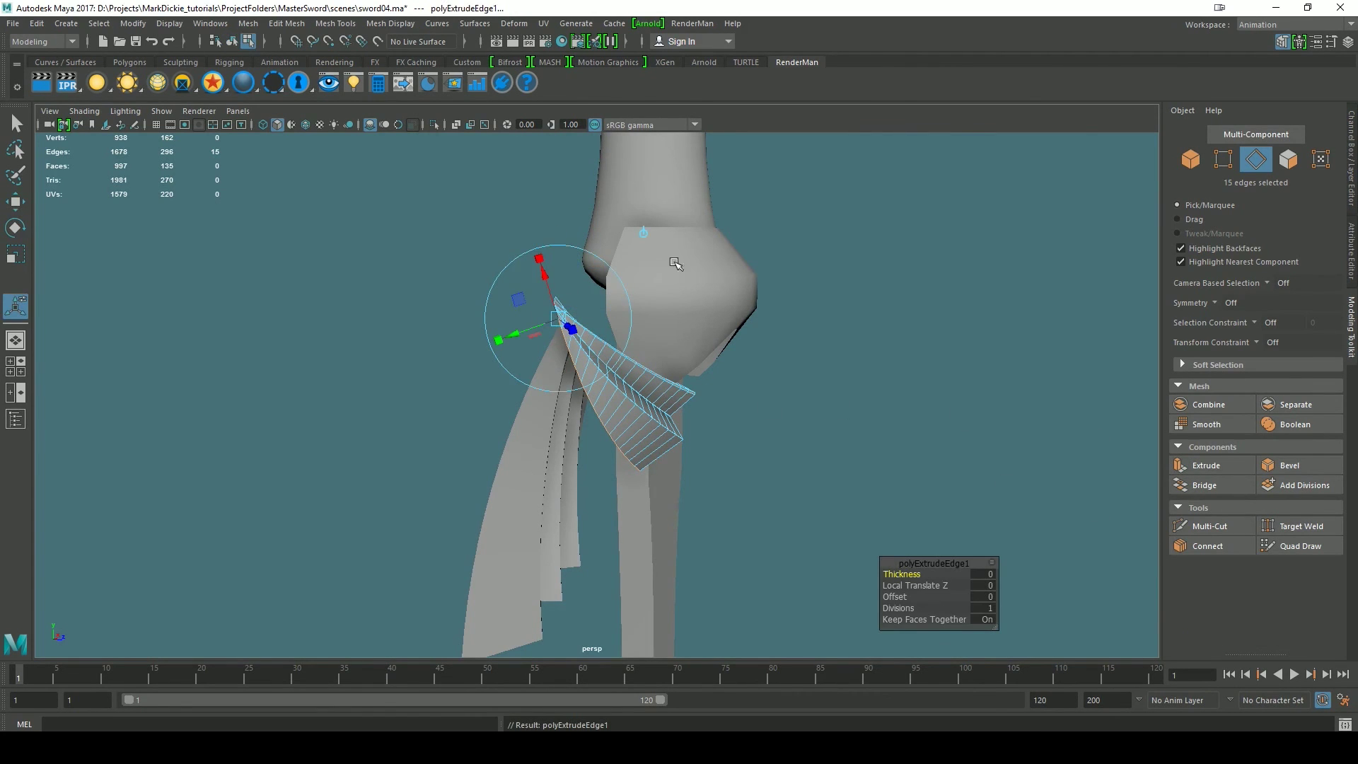
{"action": "left_click_drag", "start_coordinate": [739, 393], "coordinate": [723, 459], "text": "alt"}
{"action": "left_click_drag", "start_coordinate": [631, 425], "coordinate": [626, 424]}
{"action": "left_click_drag", "start_coordinate": [779, 518], "coordinate": [879, 393], "text": "alt"}
{"action": "scroll", "coordinate": [795, 486], "scroll_direction": "up", "scroll_amount": 5}
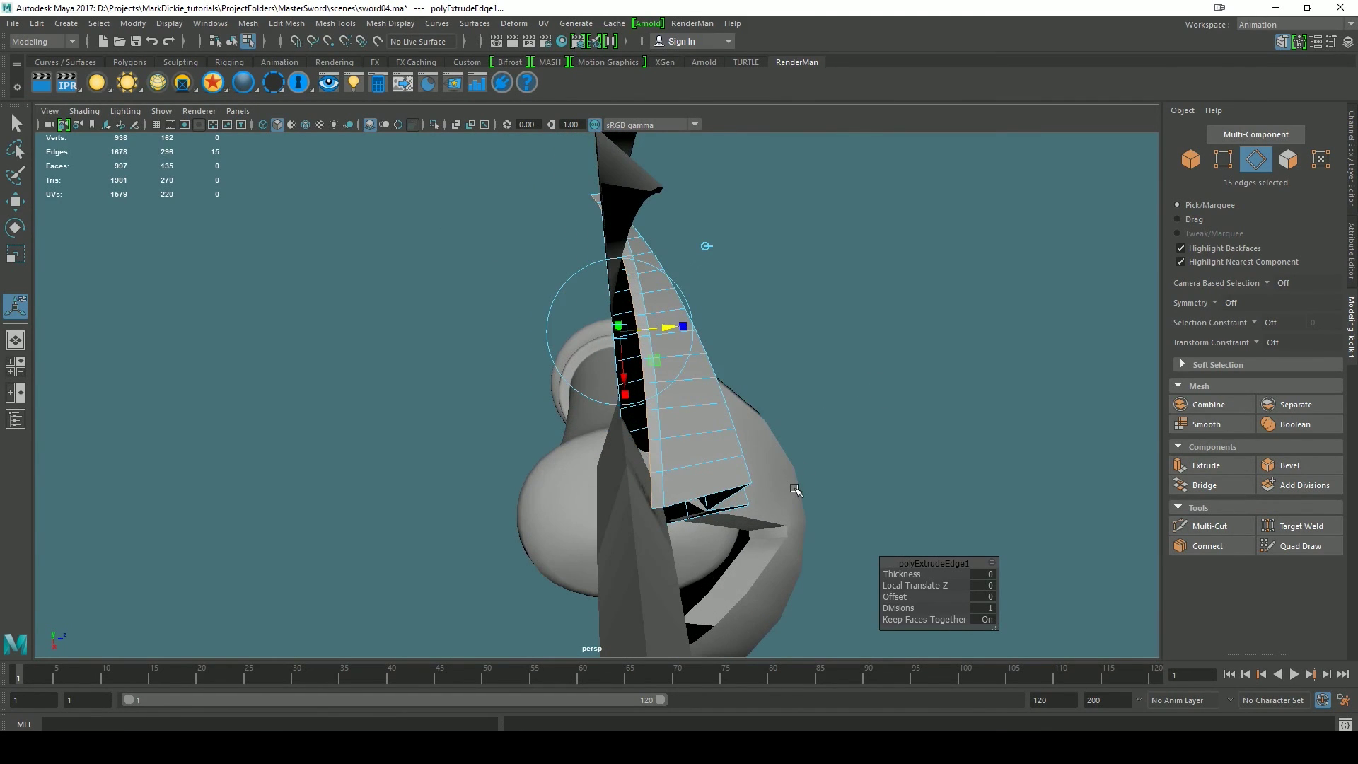
{"action": "left_click_drag", "start_coordinate": [668, 331], "coordinate": [545, 352]}
- Switch to vertex selection and select the 16 vertices along the free edge of the extruded strip
{"action": "right_click_drag", "start_coordinate": [566, 401], "coordinate": [504, 342]}
{"action": "left_click_drag", "start_coordinate": [408, 170], "coordinate": [538, 620]}
{"action": "left_click_drag", "start_coordinate": [815, 526], "coordinate": [793, 601], "text": "alt"}
{"action": "scroll", "coordinate": [787, 510], "scroll_direction": "down", "scroll_amount": 8}
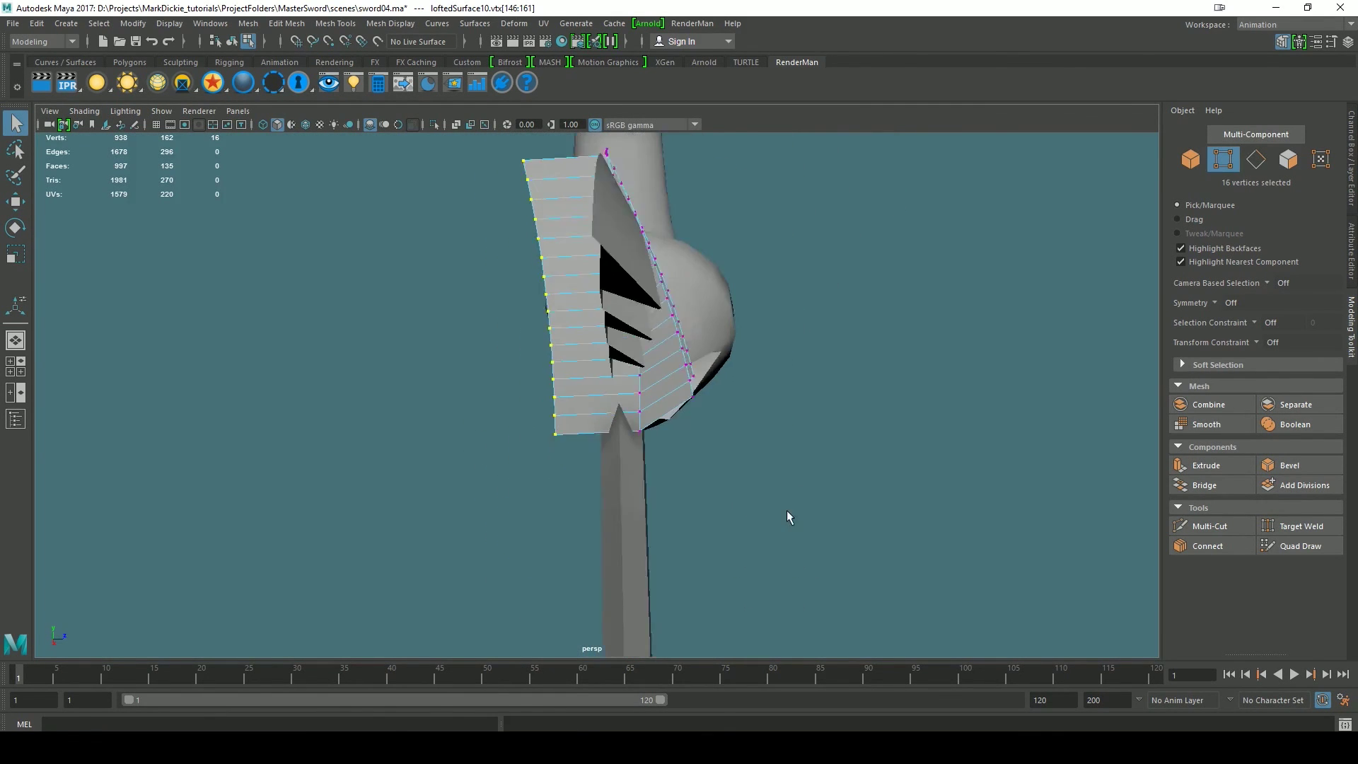
{"action": "left_click_drag", "start_coordinate": [786, 511], "coordinate": [682, 495], "text": "alt"}
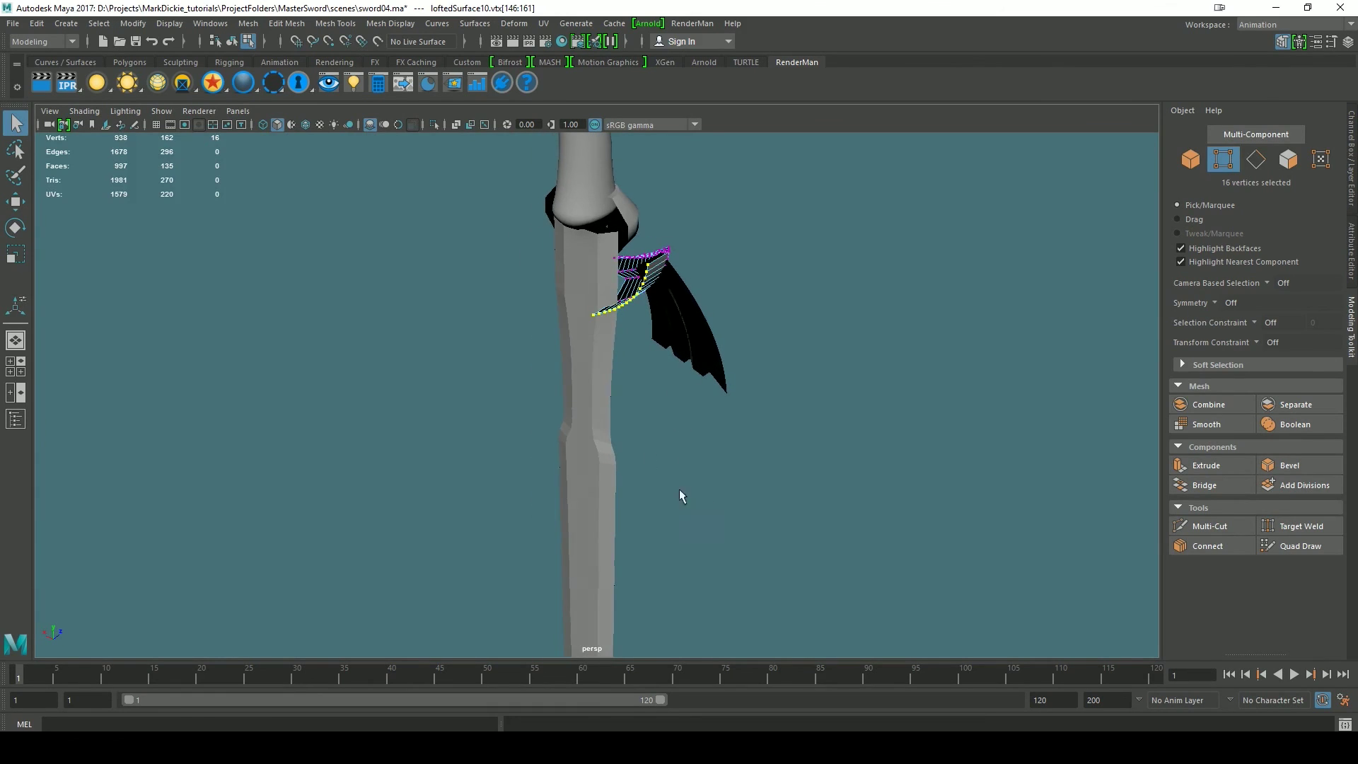
- Turn on wireframe display over the shaded models and frame the extruded strip against the blade's centre line
{"action": "left_click", "coordinate": [301, 125]}
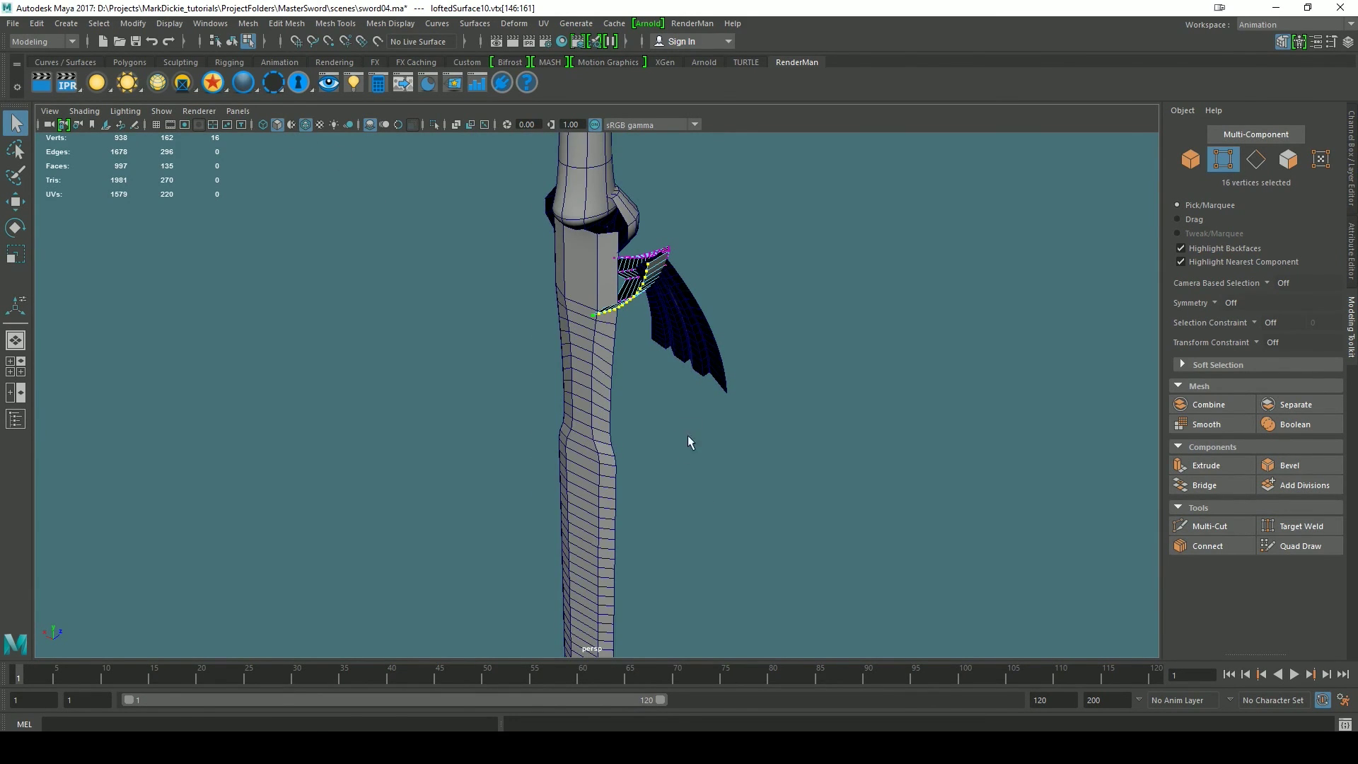
{"action": "right_click_drag", "start_coordinate": [687, 435], "coordinate": [732, 472], "text": "alt"}
{"action": "middle_click_drag", "start_coordinate": [714, 431], "coordinate": [703, 491], "text": "alt"}
{"action": "left_click_drag", "start_coordinate": [703, 491], "coordinate": [597, 453], "text": "alt"}
- Try to snap the strip's free-edge vertices to points on the blade's centre line, and undo both moves
{"action": "key", "text": "w"}
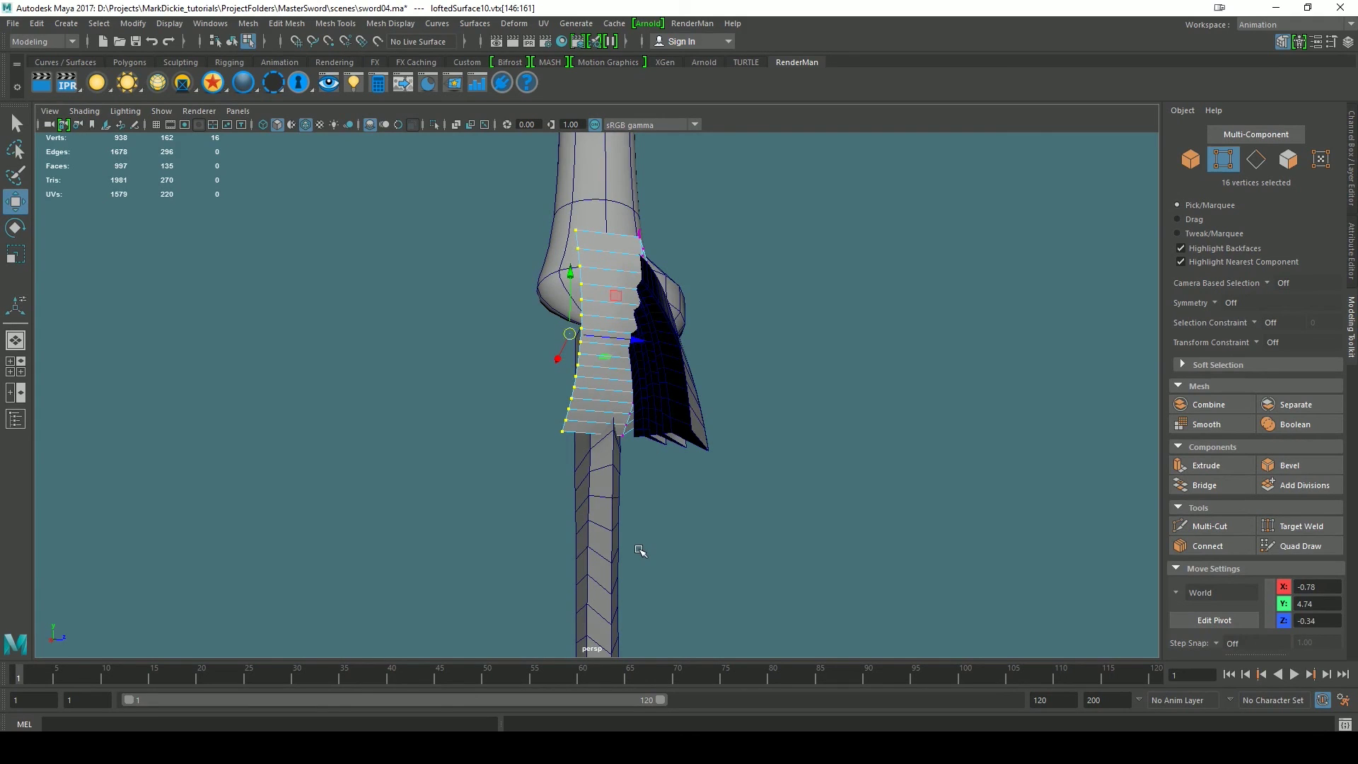
{"action": "key", "text": "v"}
{"action": "middle_click_drag", "start_coordinate": [611, 465], "coordinate": [610, 465]}
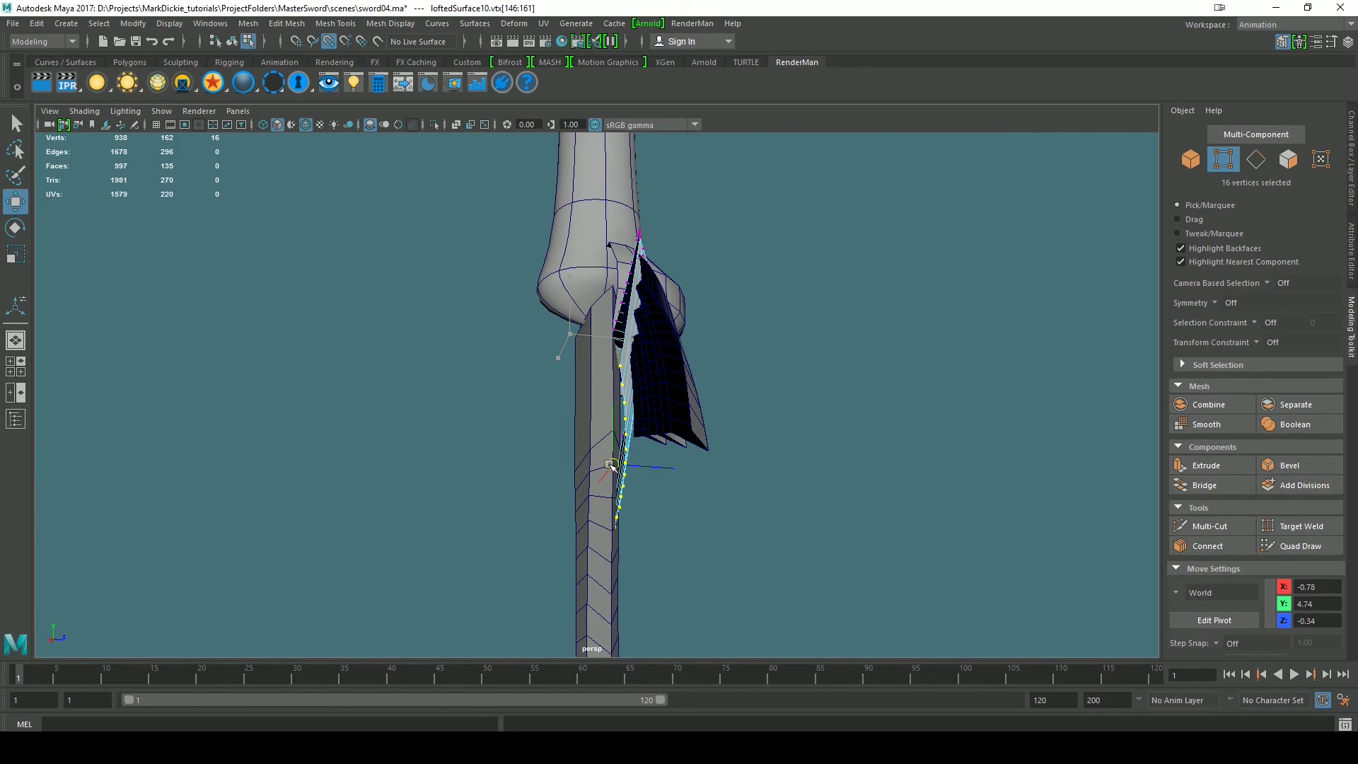
{"action": "middle_click_drag", "start_coordinate": [606, 557], "coordinate": [606, 200]}
{"action": "key", "text": "ctrl+z"}
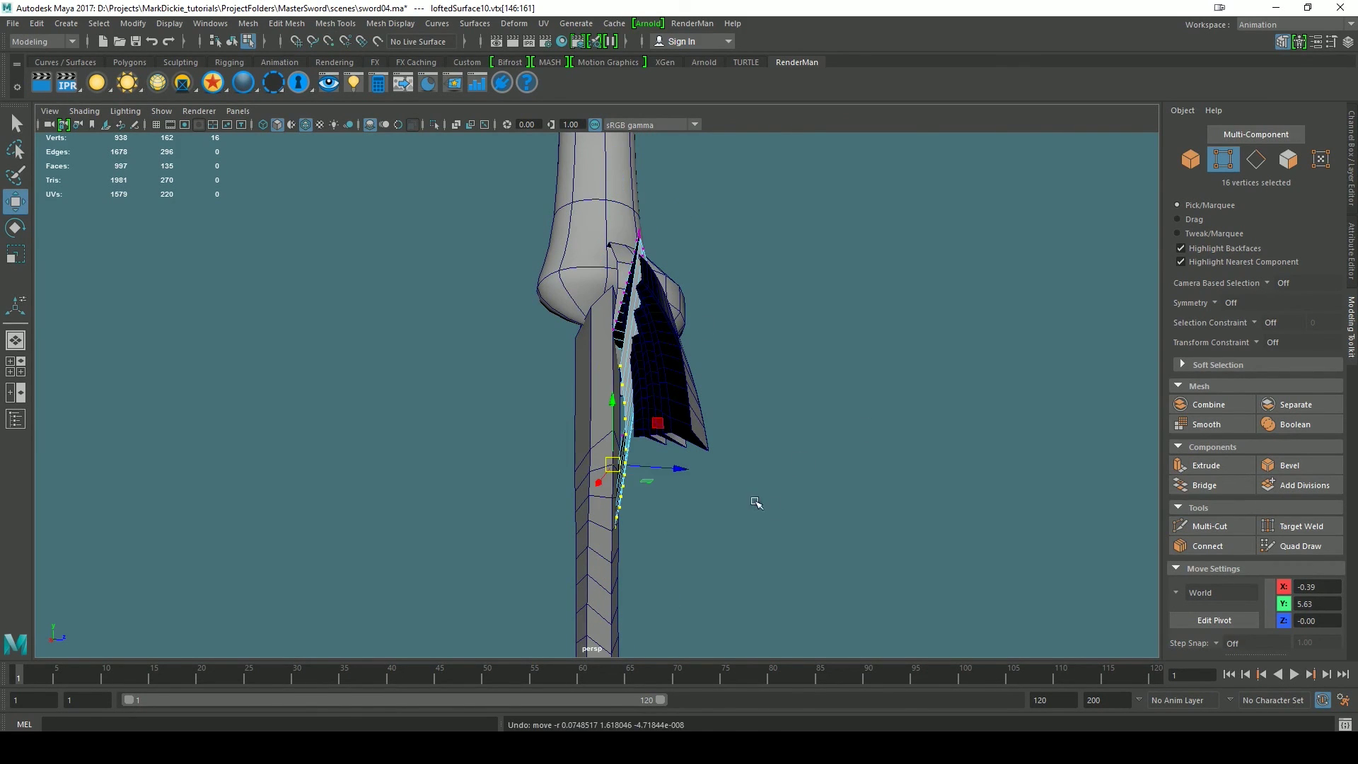
{"action": "key", "text": "ctrl+z"}
- Move the strip's 16 free-edge vertices along Z, farther past the blade's centre, to Z -0.52
{"action": "mouse_move", "coordinate": [785, 551]}
{"action": "left_mouse_down", "text": "alt"}
{"action": "mouse_move", "coordinate": [770, 563]}
{"action": "mouse_move", "coordinate": [766, 540]}
{"action": "left_mouse_up", "text": "alt"}
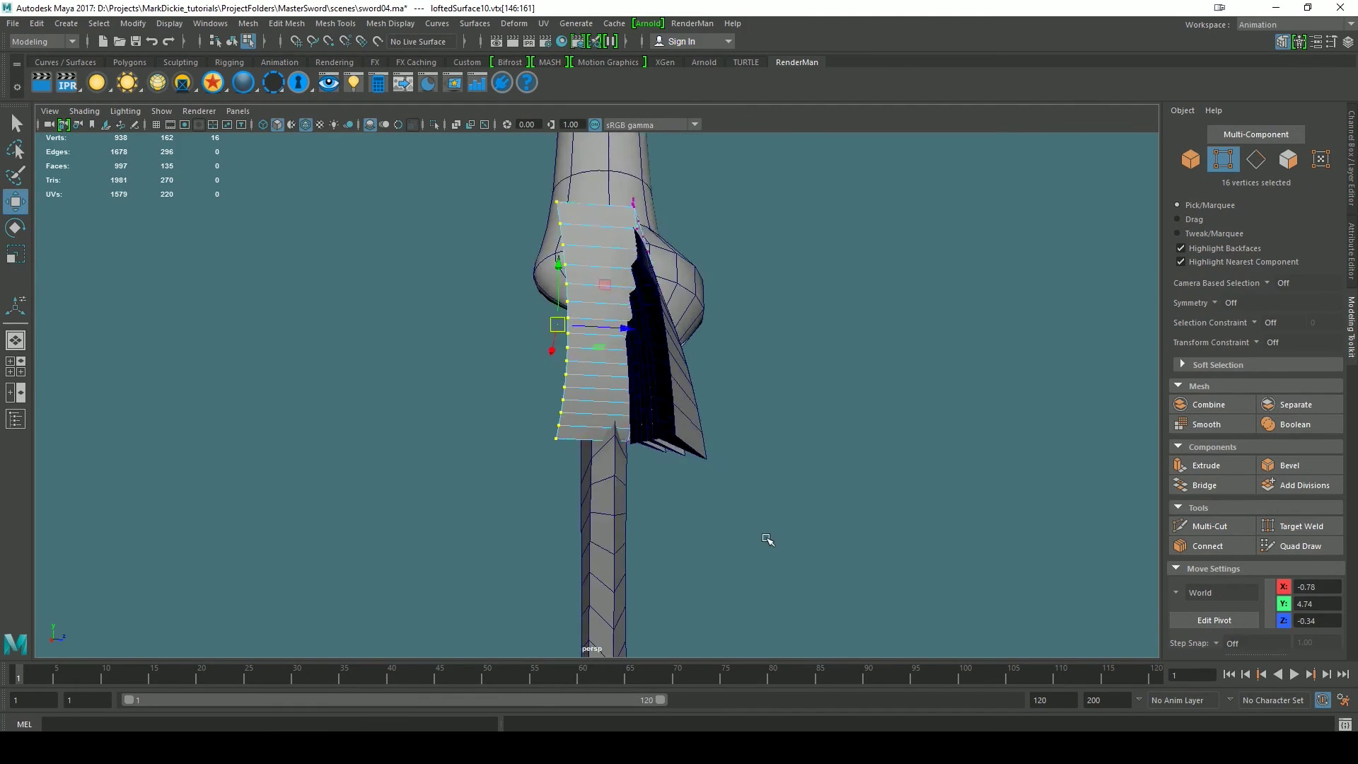
{"action": "scroll", "coordinate": [766, 537], "scroll_direction": "up", "scroll_amount": 2}
{"action": "left_click_drag", "start_coordinate": [791, 472], "coordinate": [865, 521], "text": "alt"}
{"action": "middle_click_drag", "start_coordinate": [865, 521], "coordinate": [895, 591], "text": "alt"}
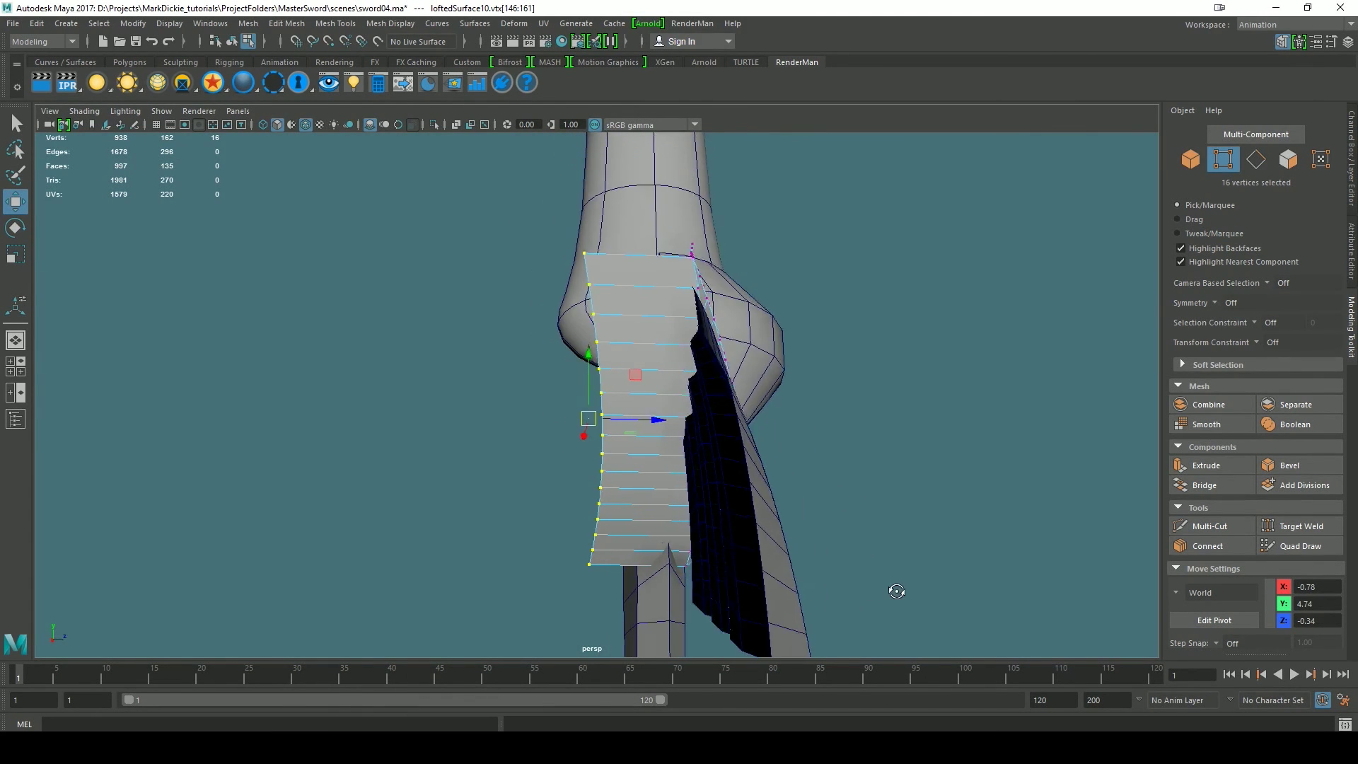
{"action": "left_click_drag", "start_coordinate": [896, 591], "coordinate": [890, 593], "text": "alt"}
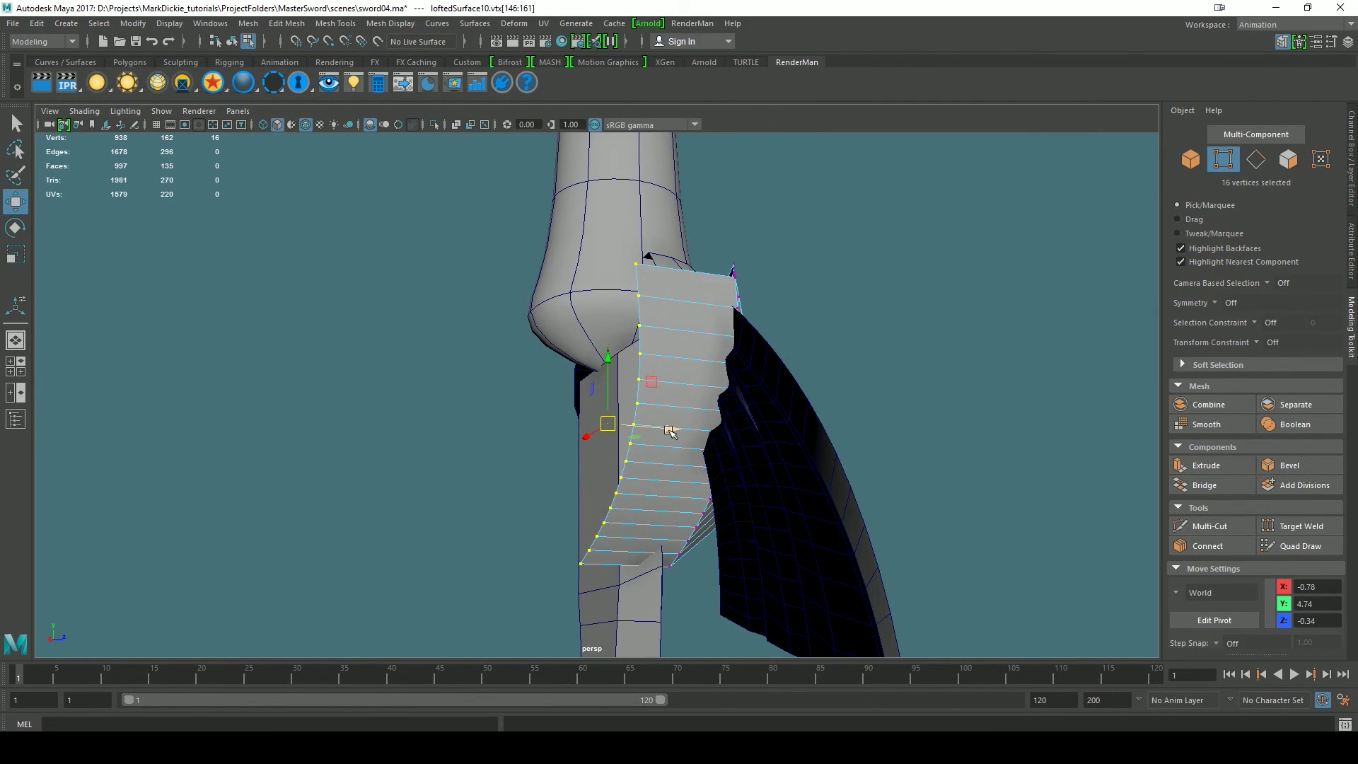
{"action": "left_click_drag", "start_coordinate": [669, 432], "coordinate": [677, 433]}
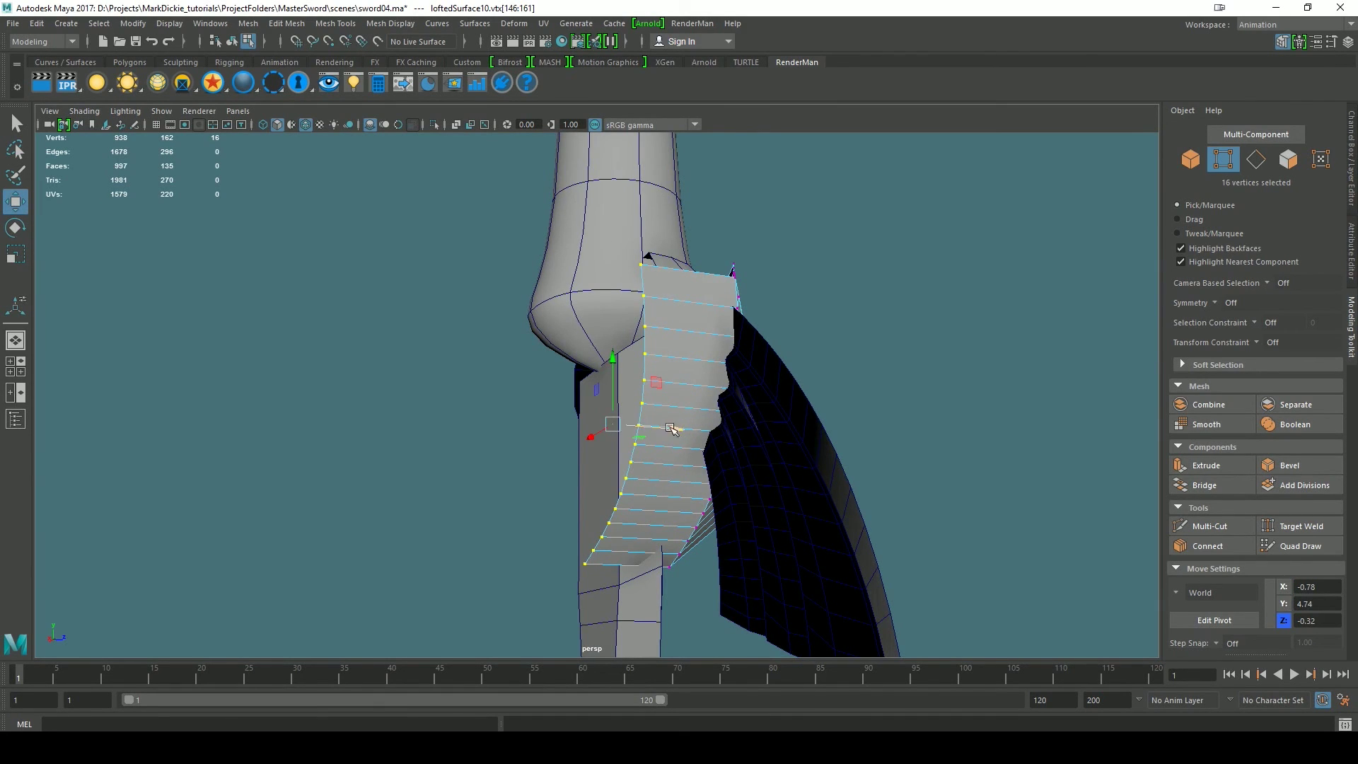
{"action": "left_click_drag", "start_coordinate": [670, 427], "coordinate": [623, 425]}
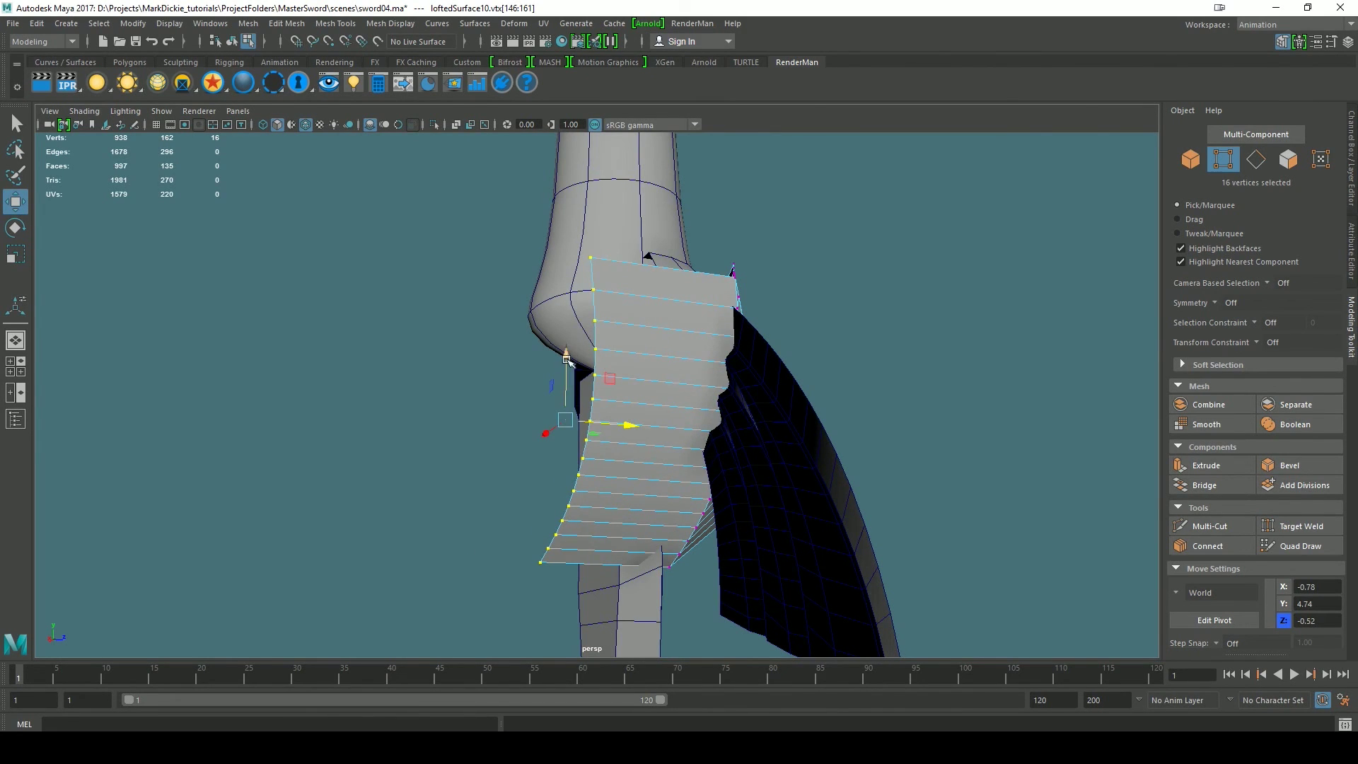
- Try shifting the free-edge vertices upward along Y and sideways along X, undoing each move
{"action": "left_click_drag", "start_coordinate": [567, 359], "coordinate": [566, 344]}
{"action": "key", "text": "ctrl+z"}
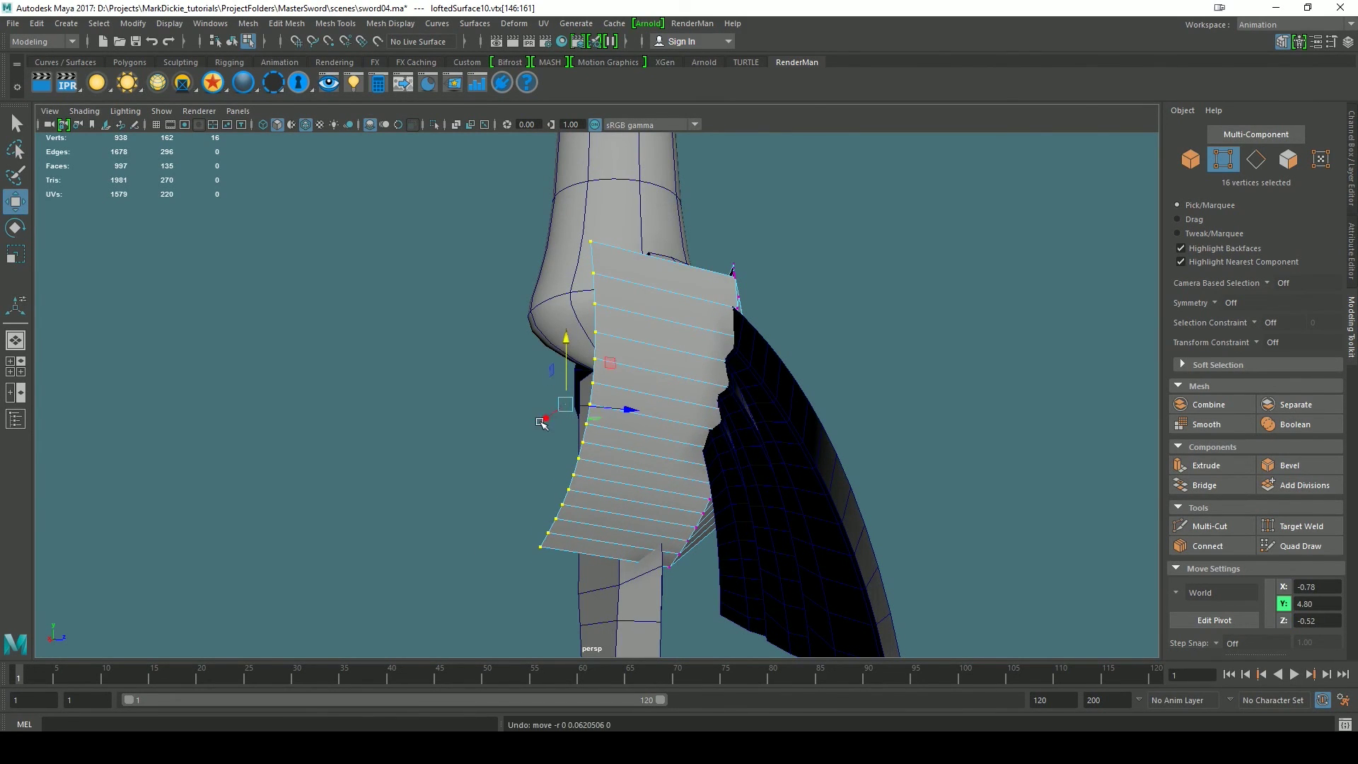
{"action": "left_click_drag", "start_coordinate": [546, 432], "coordinate": [536, 438]}
{"action": "key", "text": "ctrl+z"}
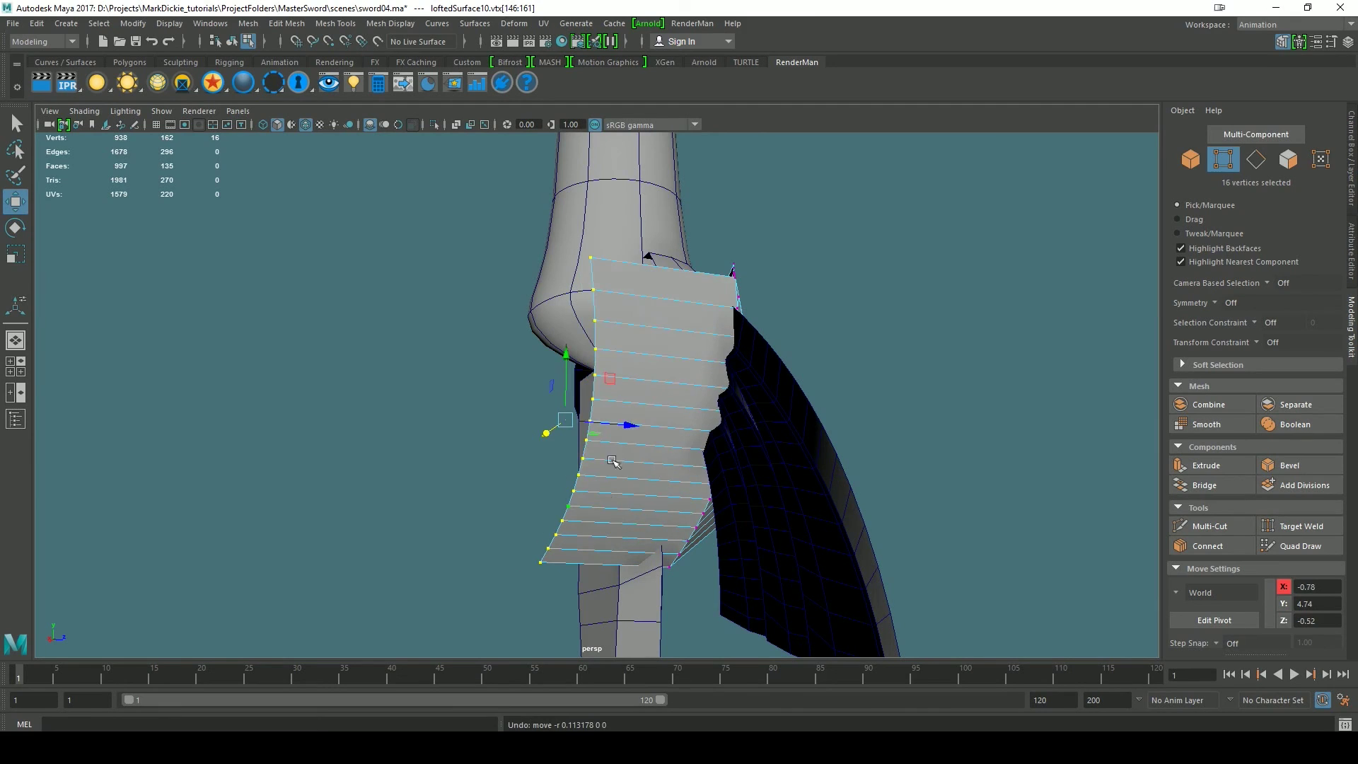
{"action": "left_click", "coordinate": [567, 362]}
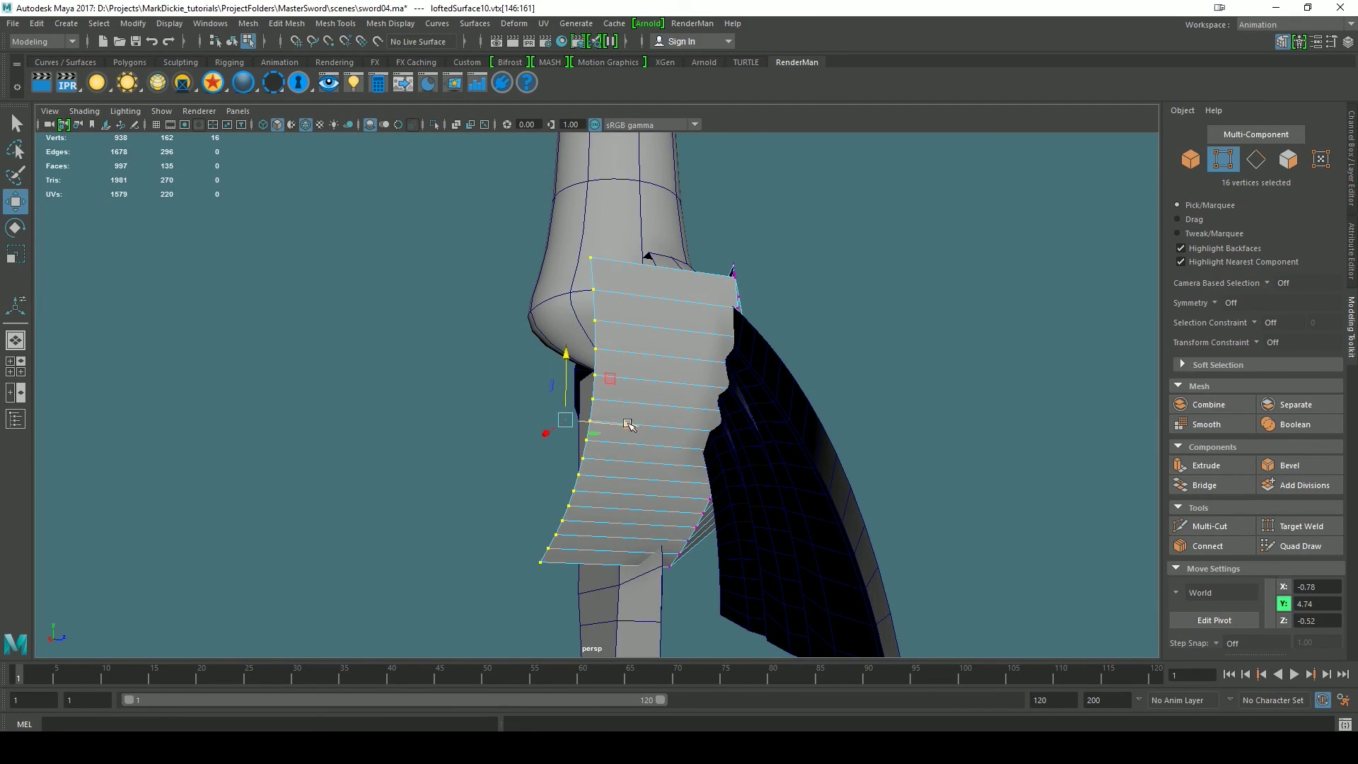
{"action": "left_click", "coordinate": [604, 426]}
{"action": "left_click", "coordinate": [572, 397]}
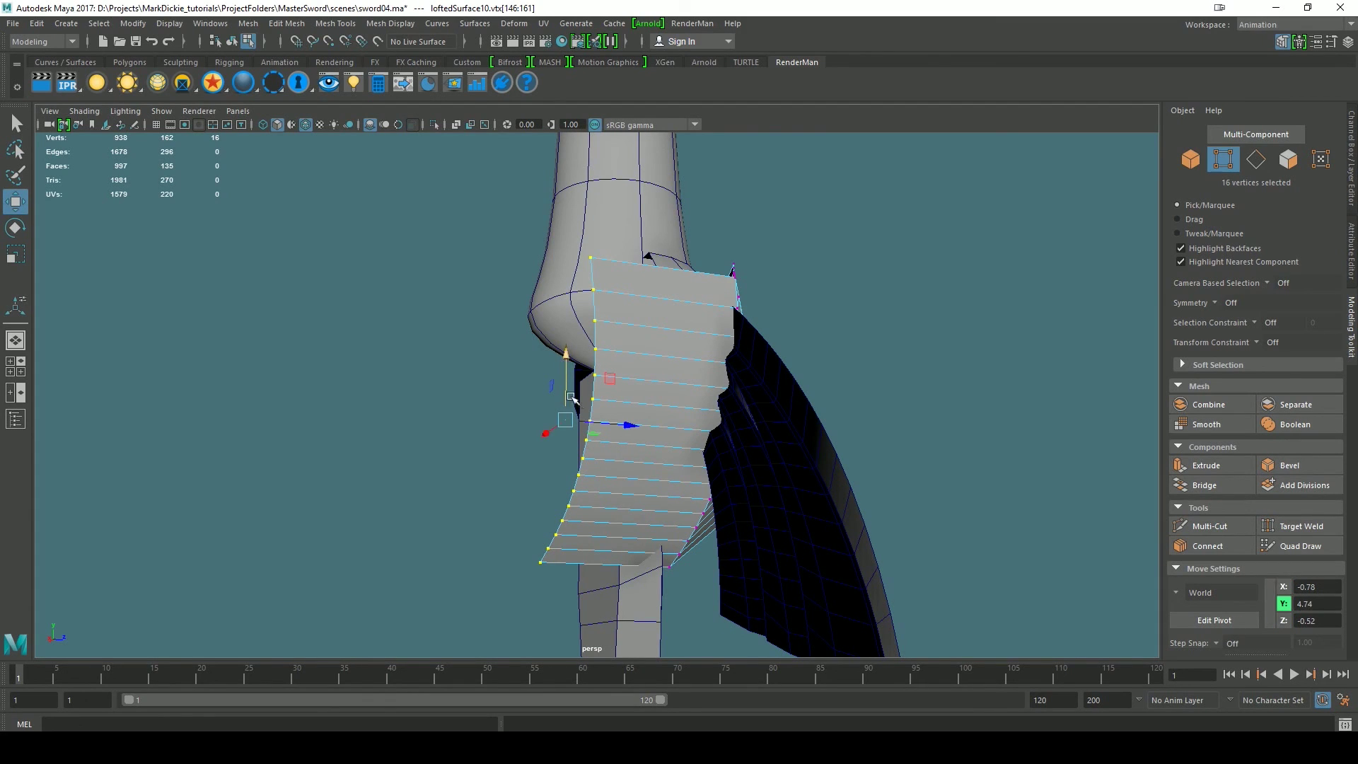
{"action": "left_click", "coordinate": [630, 427]}
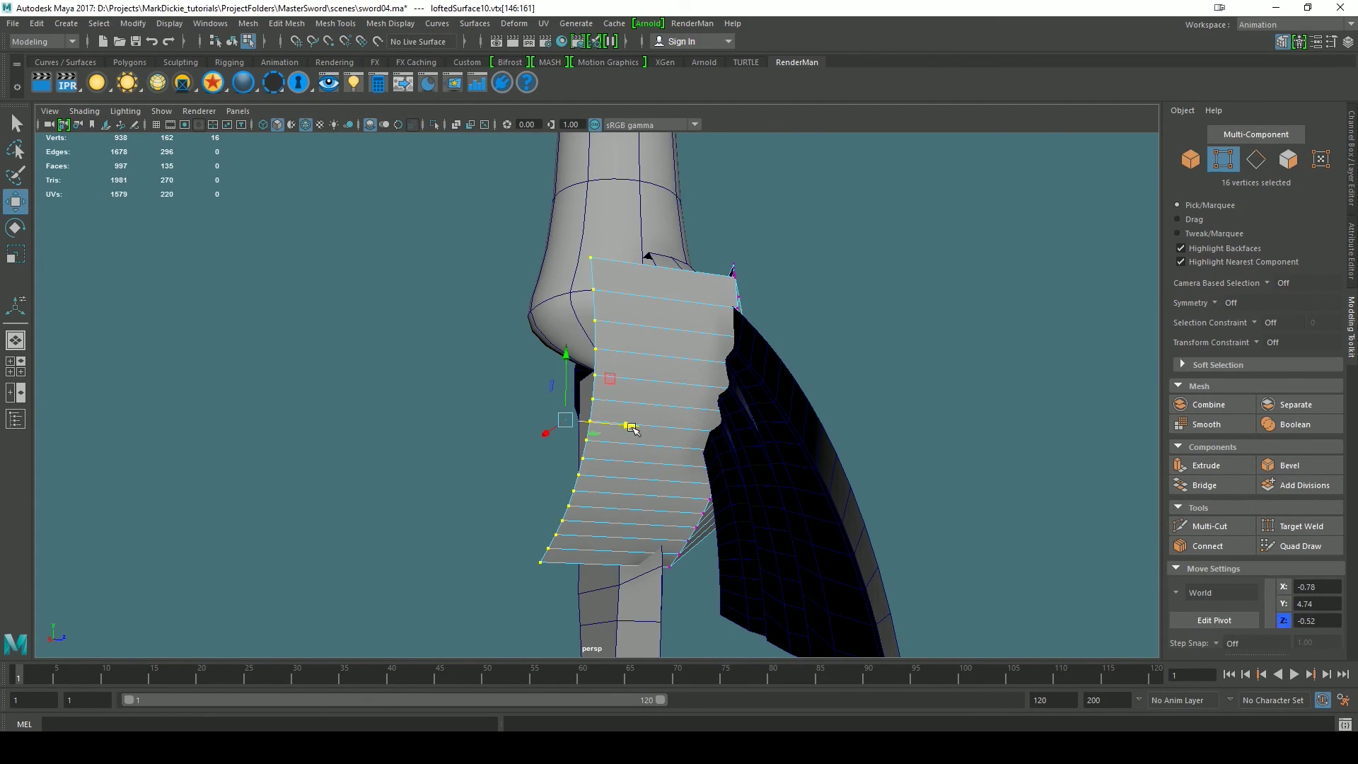
- Reselect the strip's 16 free-edge vertices and snap them along Z to the blade's centre line at Z 0
{"action": "left_click", "coordinate": [525, 478]}
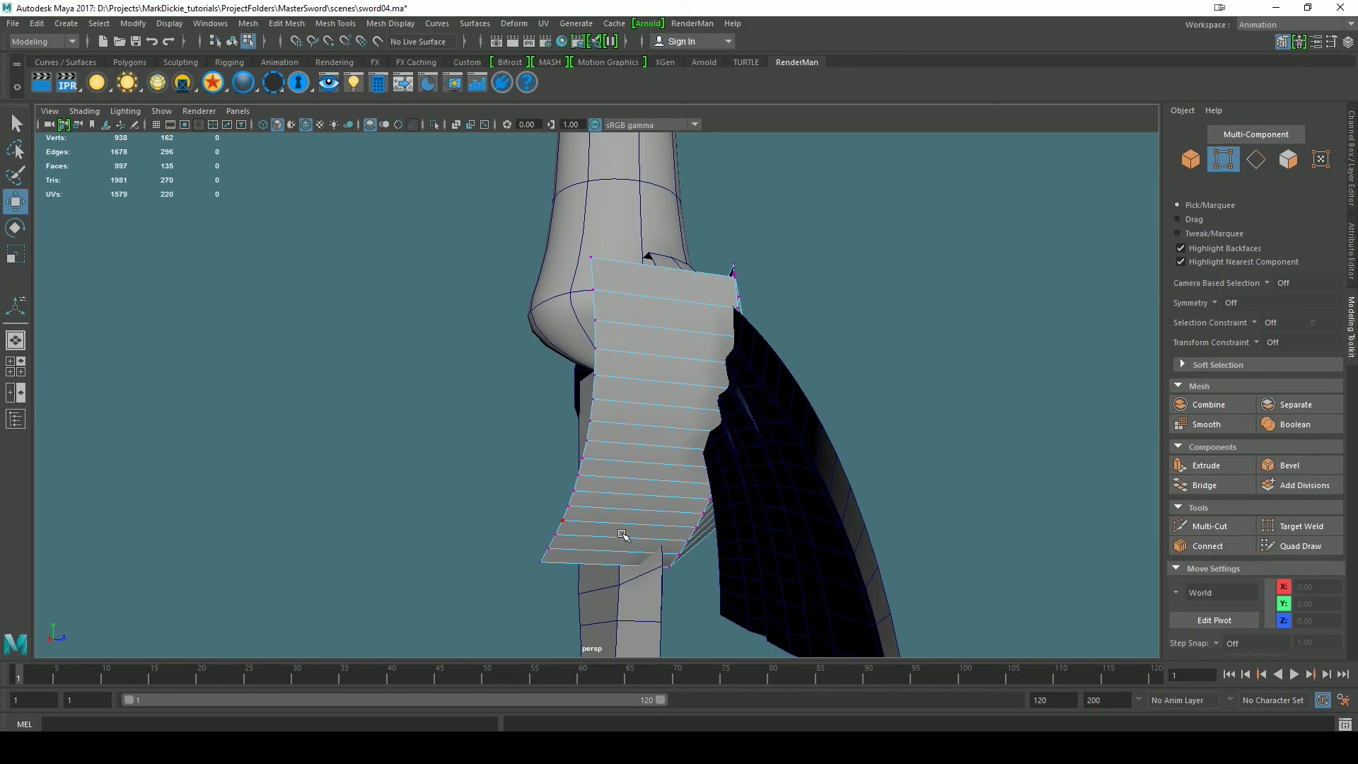
{"action": "key", "text": "ctrl+z"}
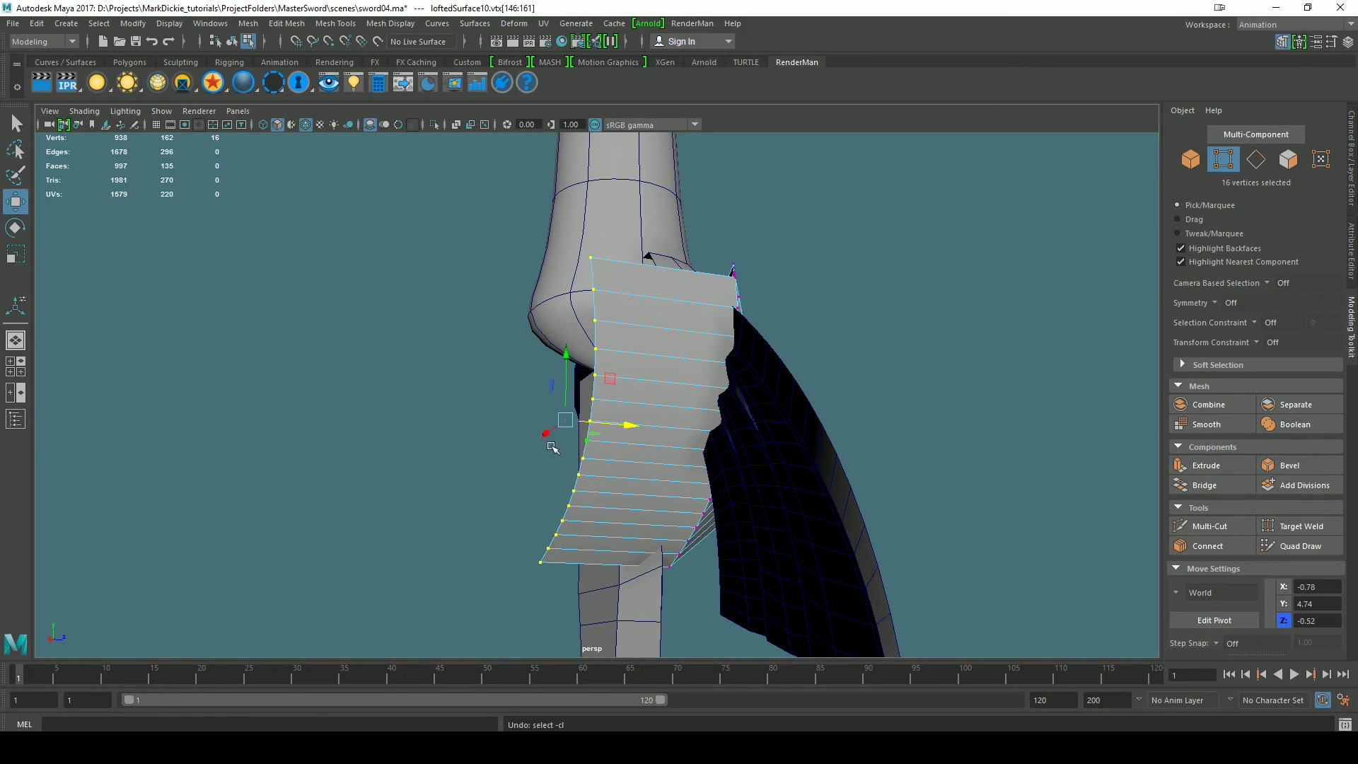
{"action": "left_click", "coordinate": [565, 420]}
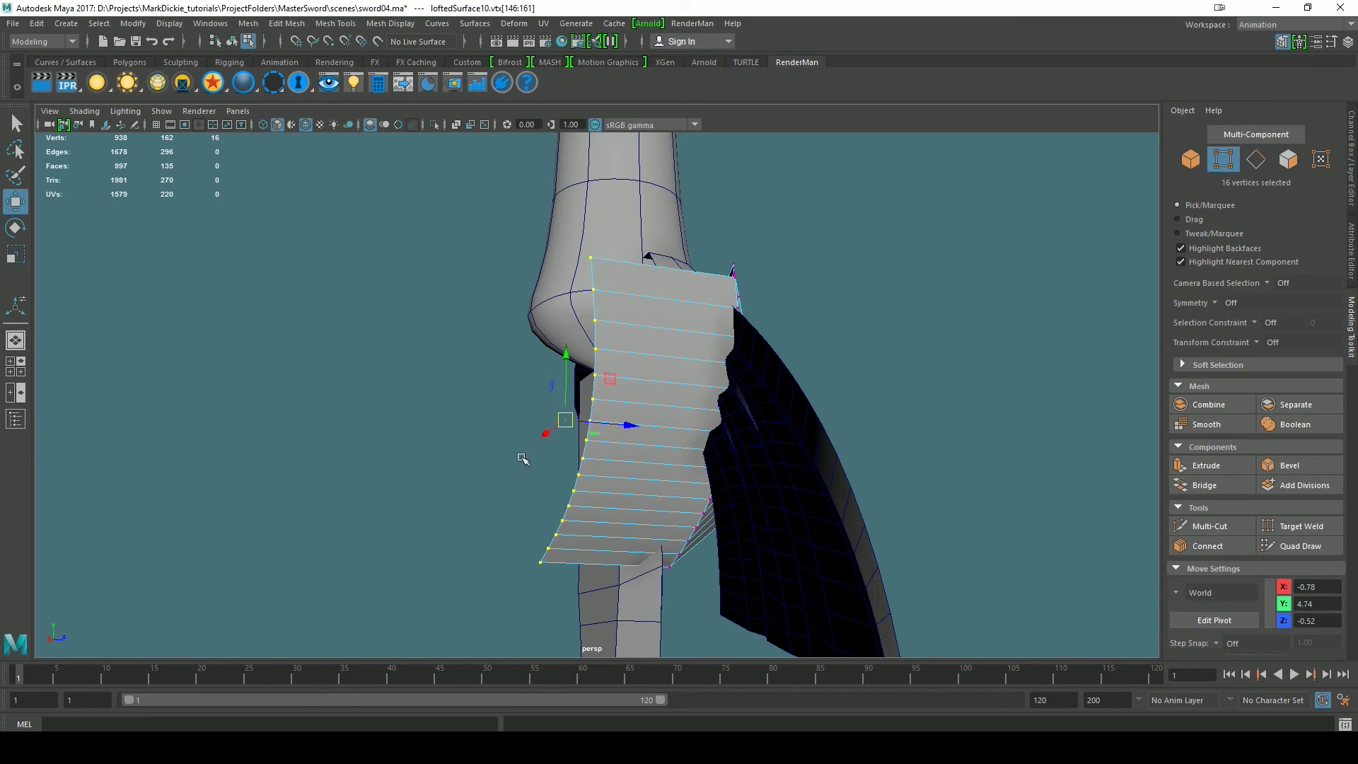
{"action": "left_click", "coordinate": [631, 425]}
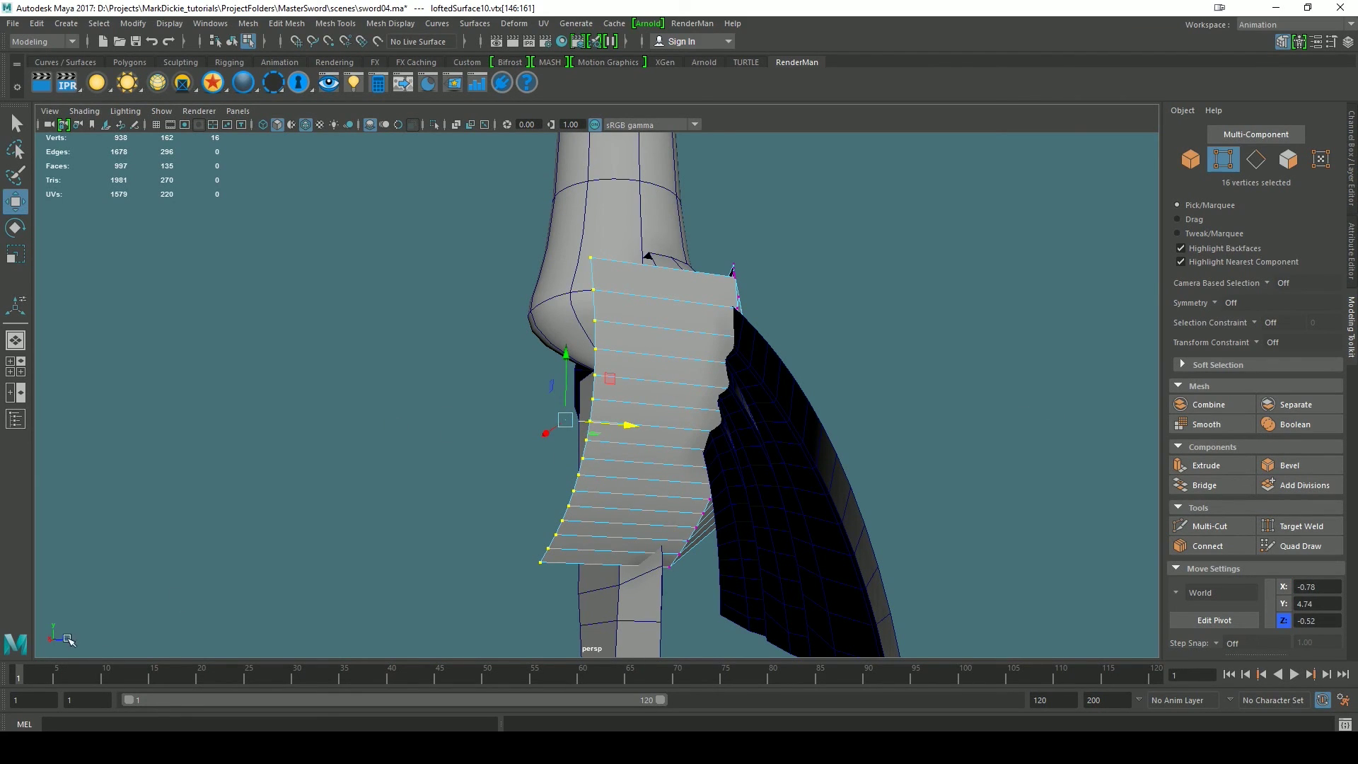
{"action": "middle_click_drag", "start_coordinate": [910, 481], "coordinate": [951, 322], "text": "alt"}
{"action": "left_click_drag", "start_coordinate": [937, 407], "coordinate": [907, 416], "text": "alt"}
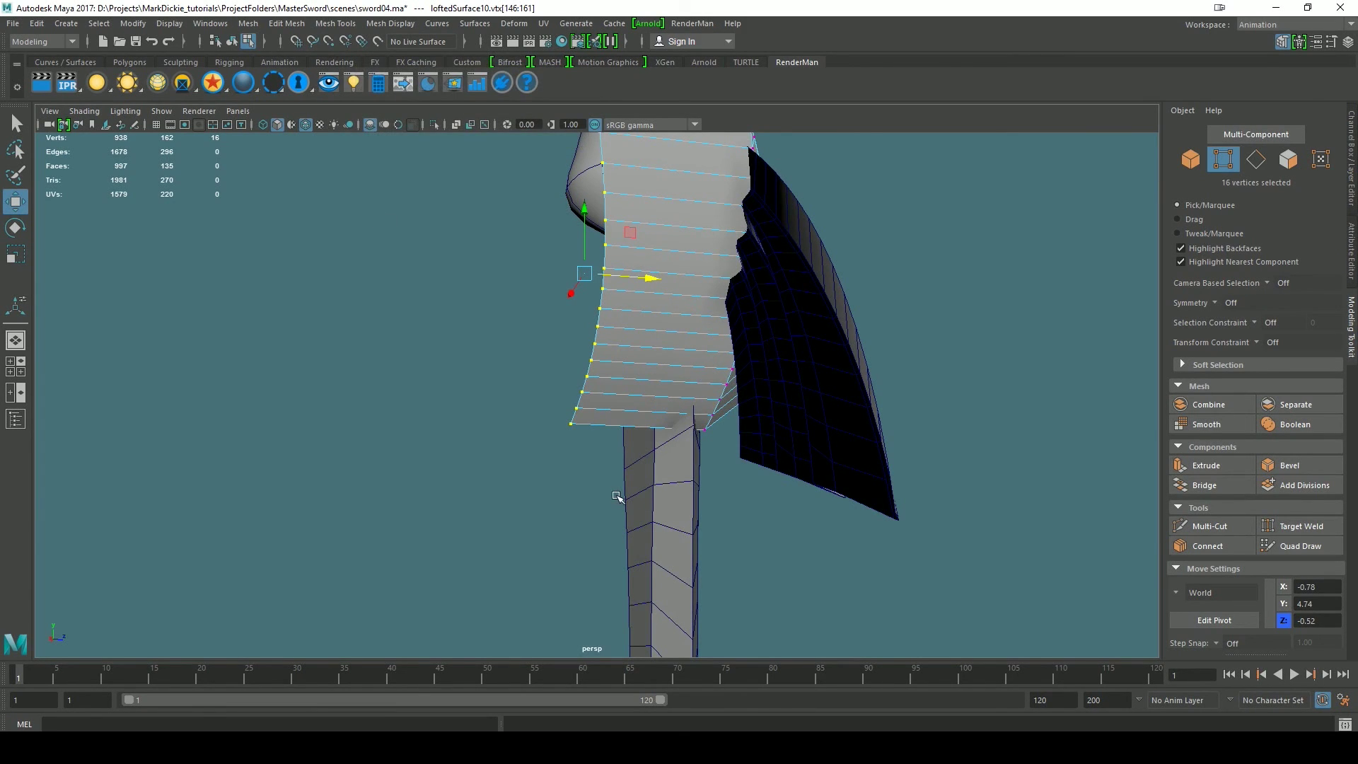
{"action": "key", "text": "v"}
{"action": "key", "text": "v"}
{"action": "middle_click_drag", "start_coordinate": [692, 538], "coordinate": [694, 535]}
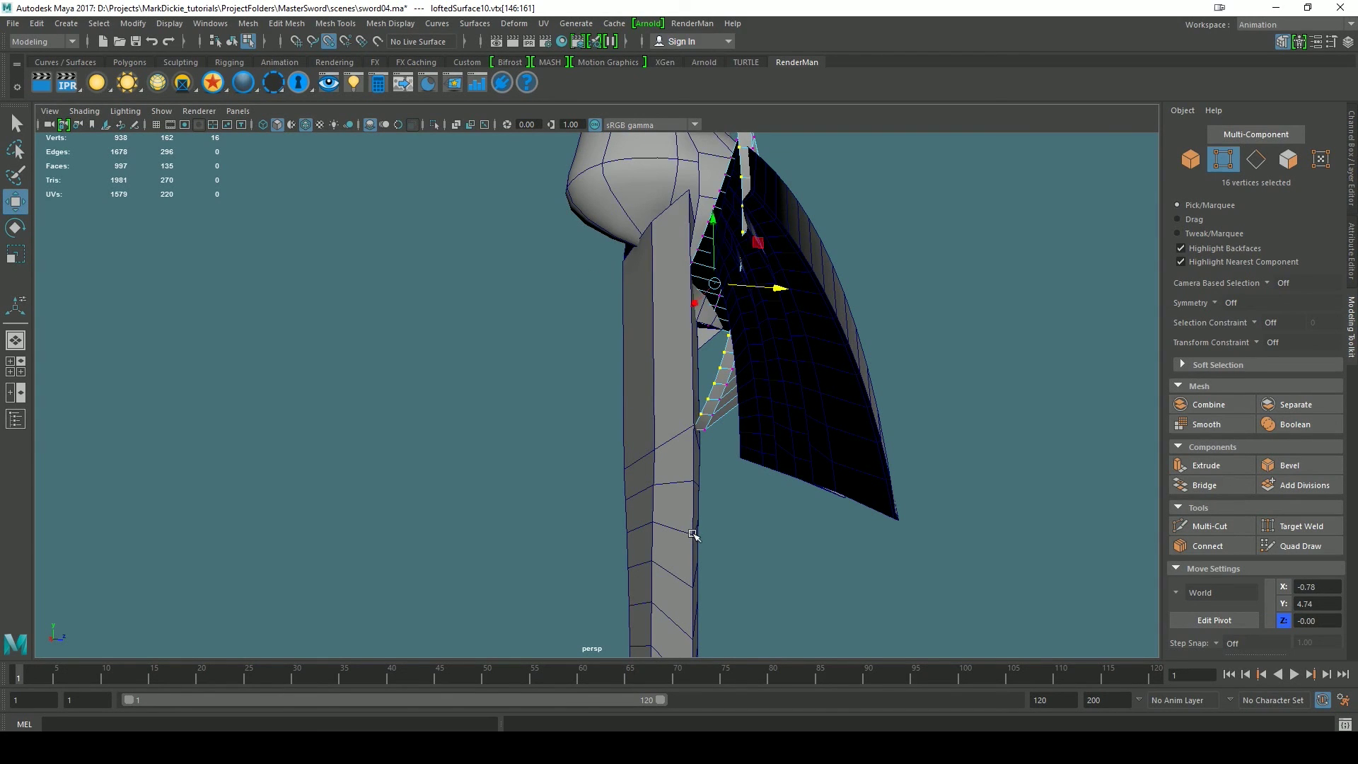
- Move the strip's free-edge vertices along Z, out past the blade, to Z -0.89
{"action": "left_click_drag", "start_coordinate": [723, 482], "coordinate": [744, 450], "text": "alt"}
{"action": "middle_click_drag", "start_coordinate": [744, 450], "coordinate": [690, 524], "text": "alt"}
{"action": "left_click_drag", "start_coordinate": [715, 540], "coordinate": [715, 529], "text": "alt"}
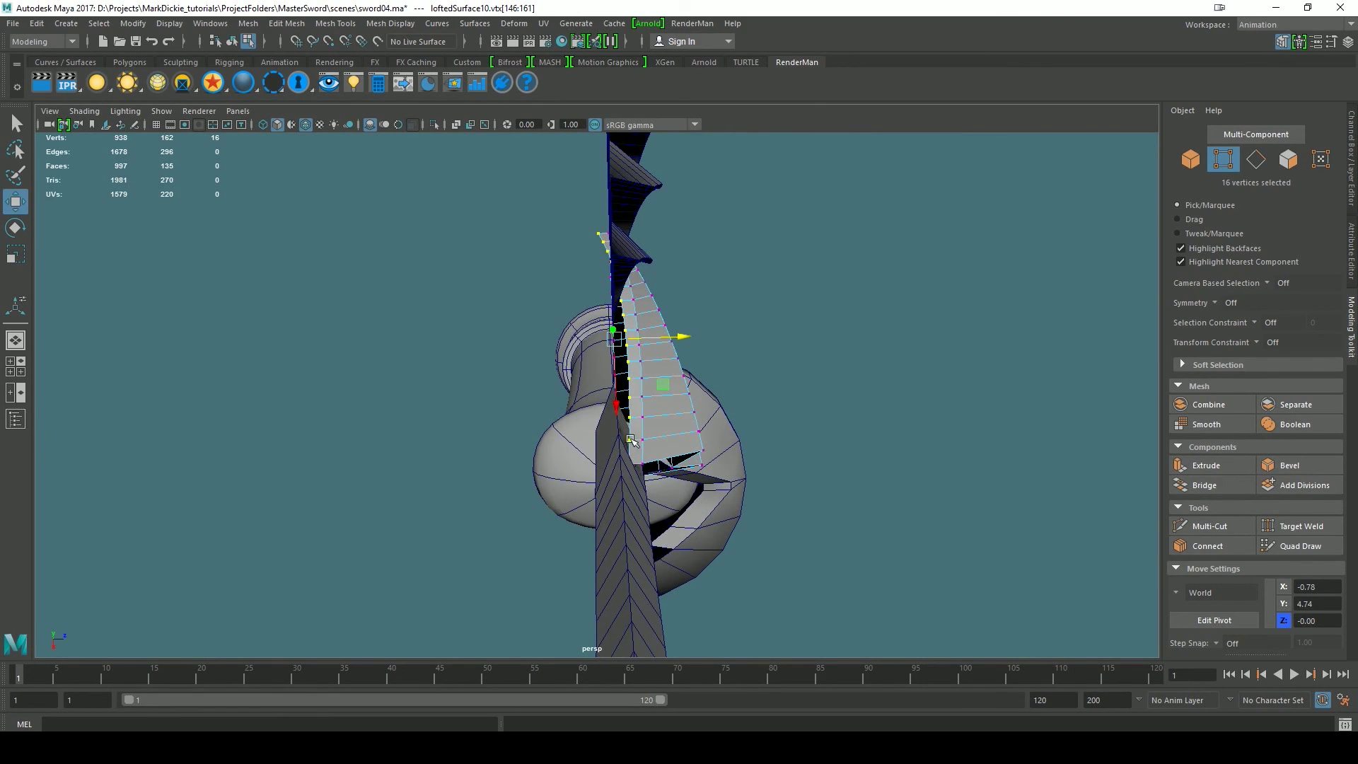
{"action": "left_click_drag", "start_coordinate": [682, 336], "coordinate": [478, 347]}
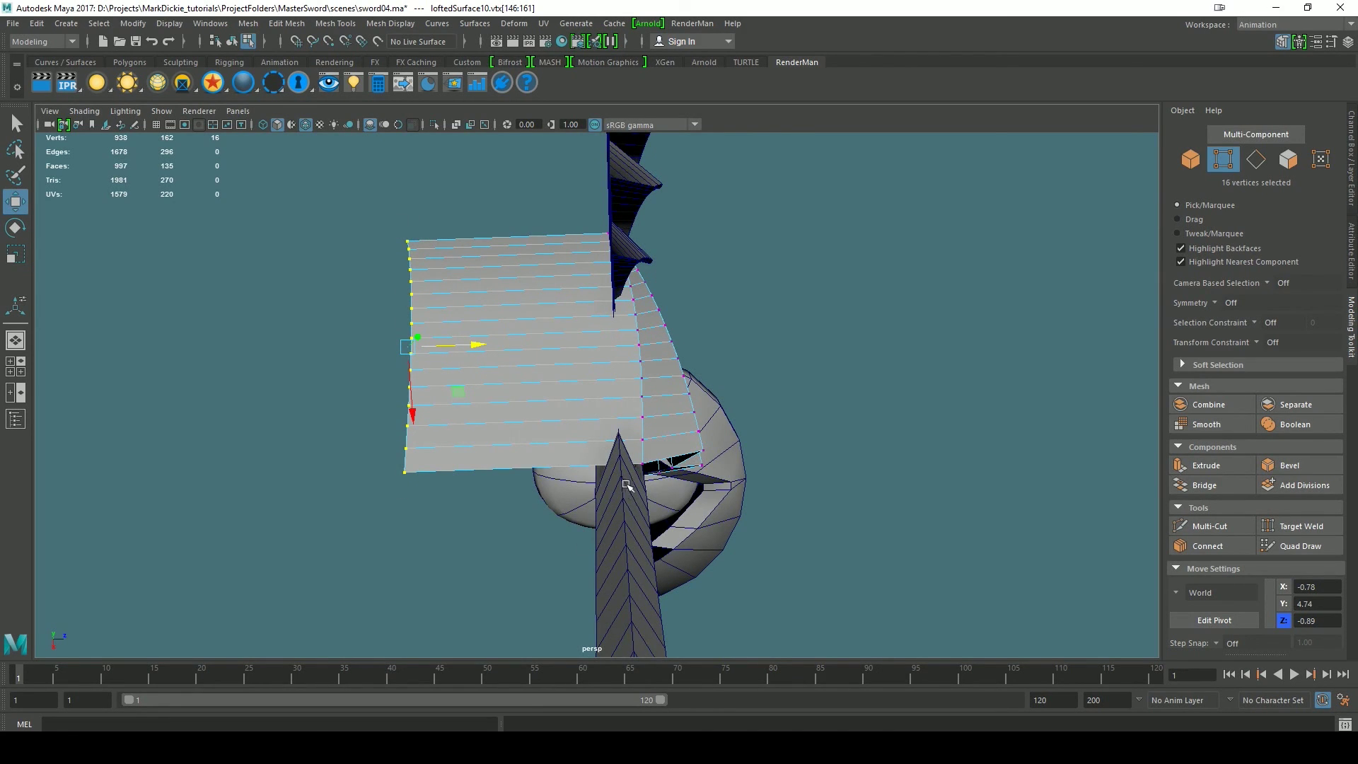
- Open the Move tool's settings, dock them beside the viewport and expand the Move Snap Settings
{"action": "left_click", "coordinate": [1333, 44]}
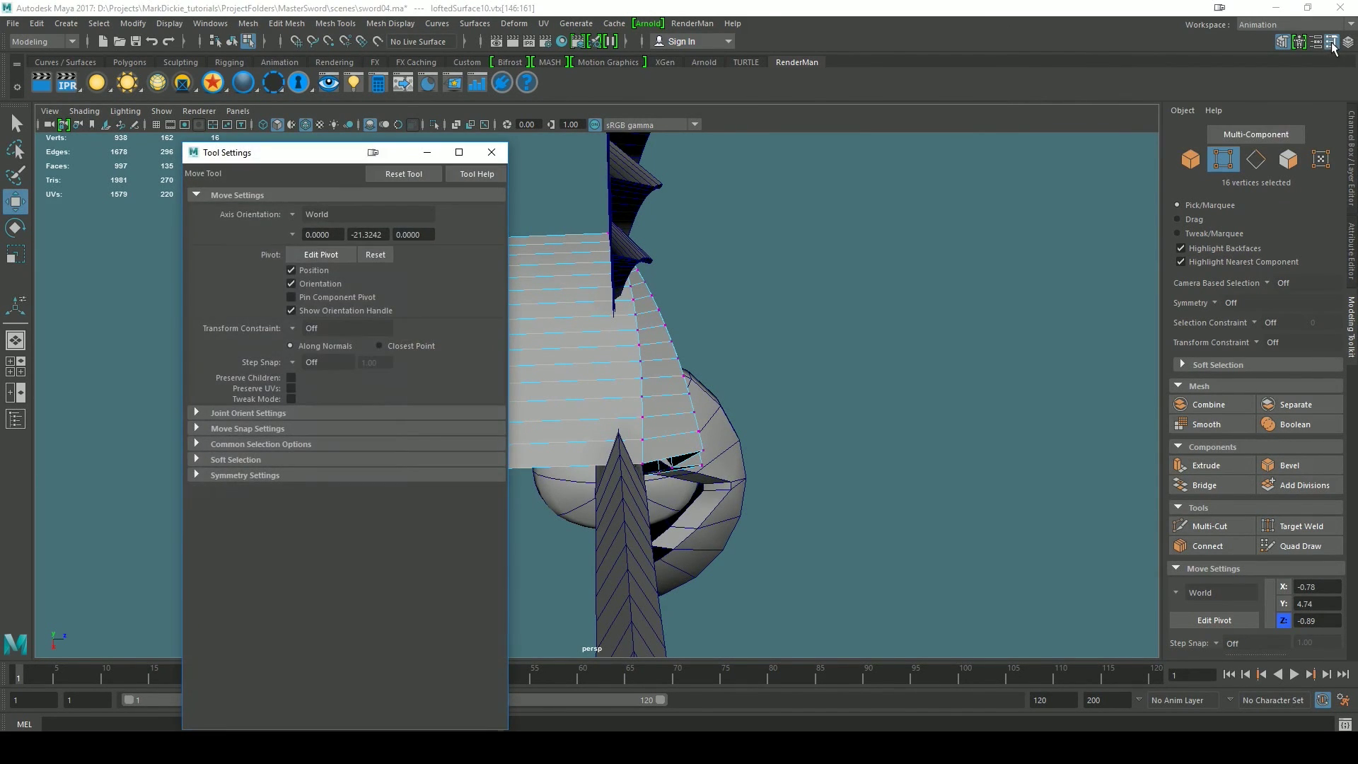
{"action": "left_click_drag", "start_coordinate": [298, 157], "coordinate": [1347, 428]}
{"action": "left_click", "coordinate": [1351, 389]}
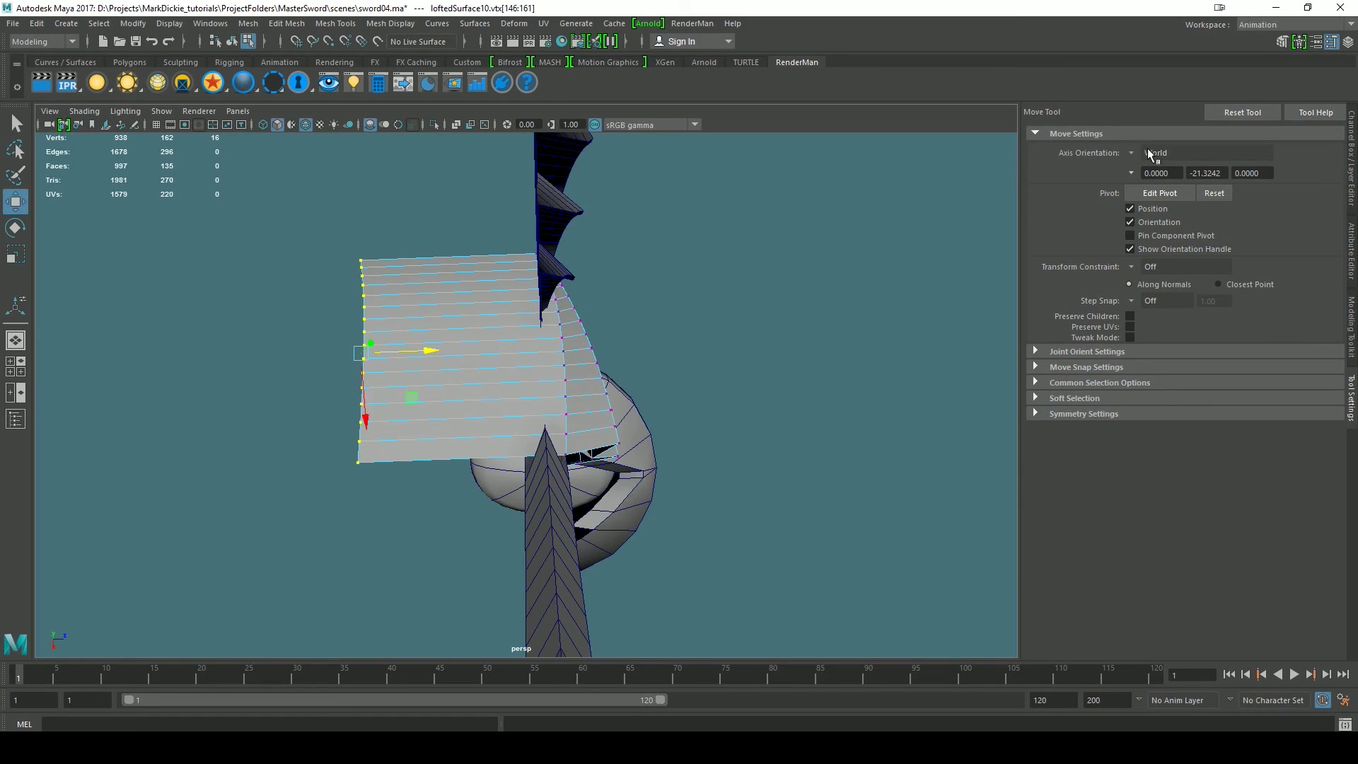
{"action": "left_click", "coordinate": [1034, 366]}
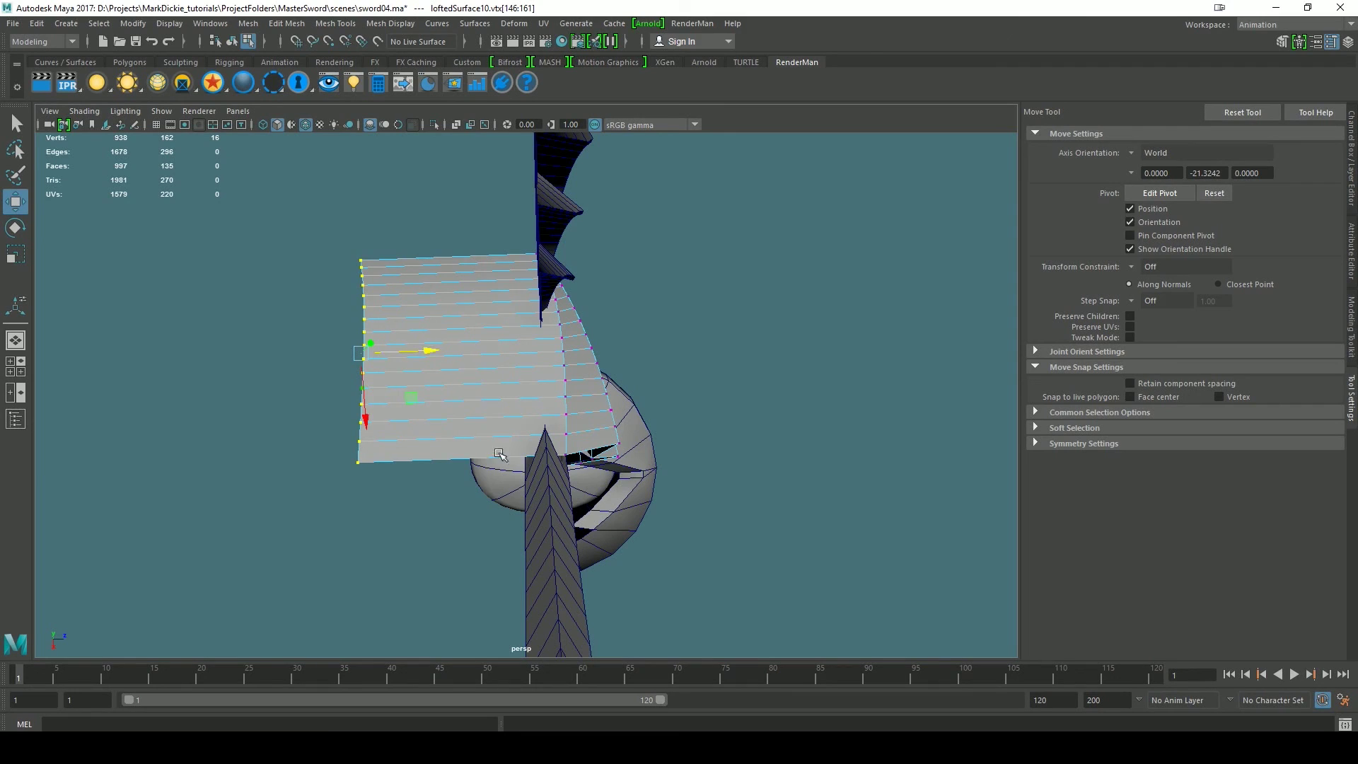
- Turn on point snapping and snap the free-edge vertices along Z to a point on the blade's centre line
{"action": "left_click", "coordinate": [331, 42]}
{"action": "left_click_drag", "start_coordinate": [425, 351], "coordinate": [351, 484]}
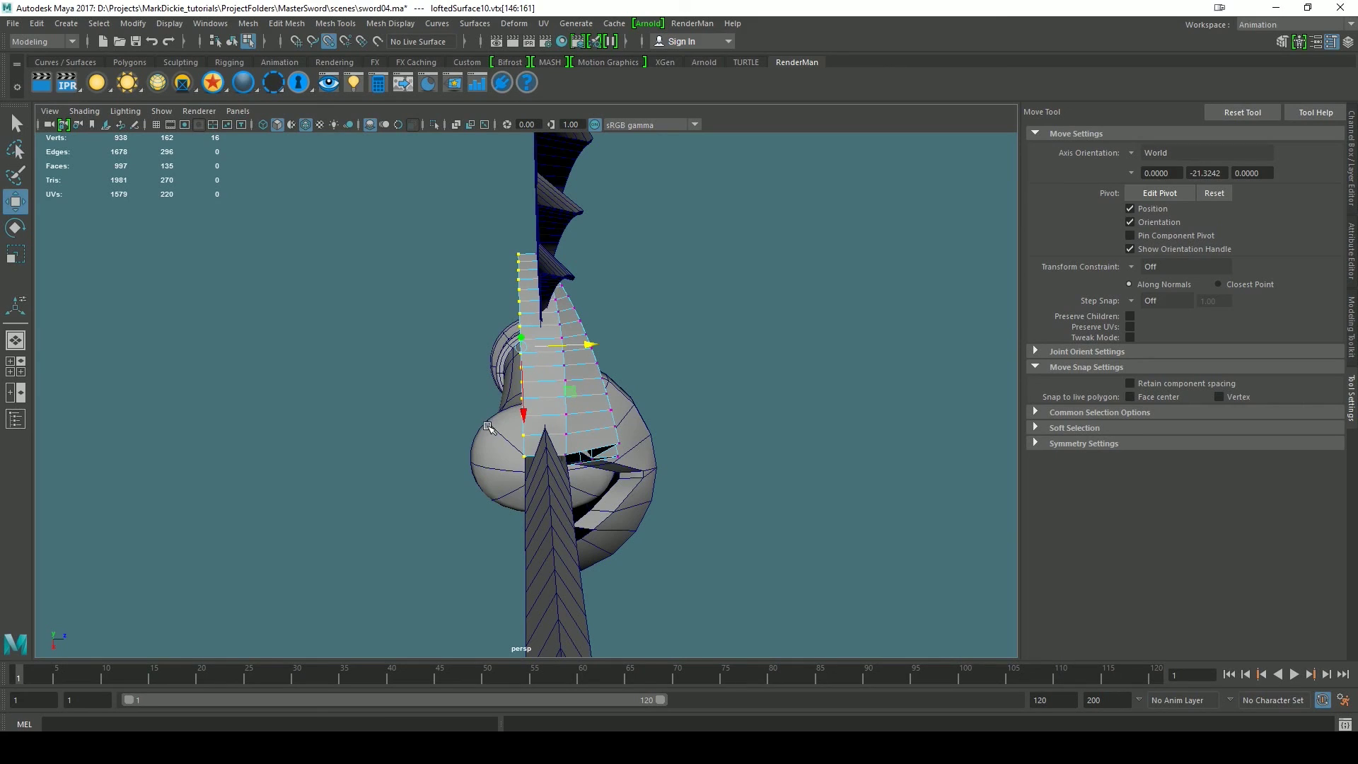
{"action": "mouse_move", "coordinate": [489, 420]}
{"action": "middle_mouse_down"}
{"action": "mouse_move", "coordinate": [524, 494]}
{"action": "mouse_move", "coordinate": [571, 511]}
{"action": "mouse_move", "coordinate": [549, 491]}
{"action": "middle_mouse_up"}
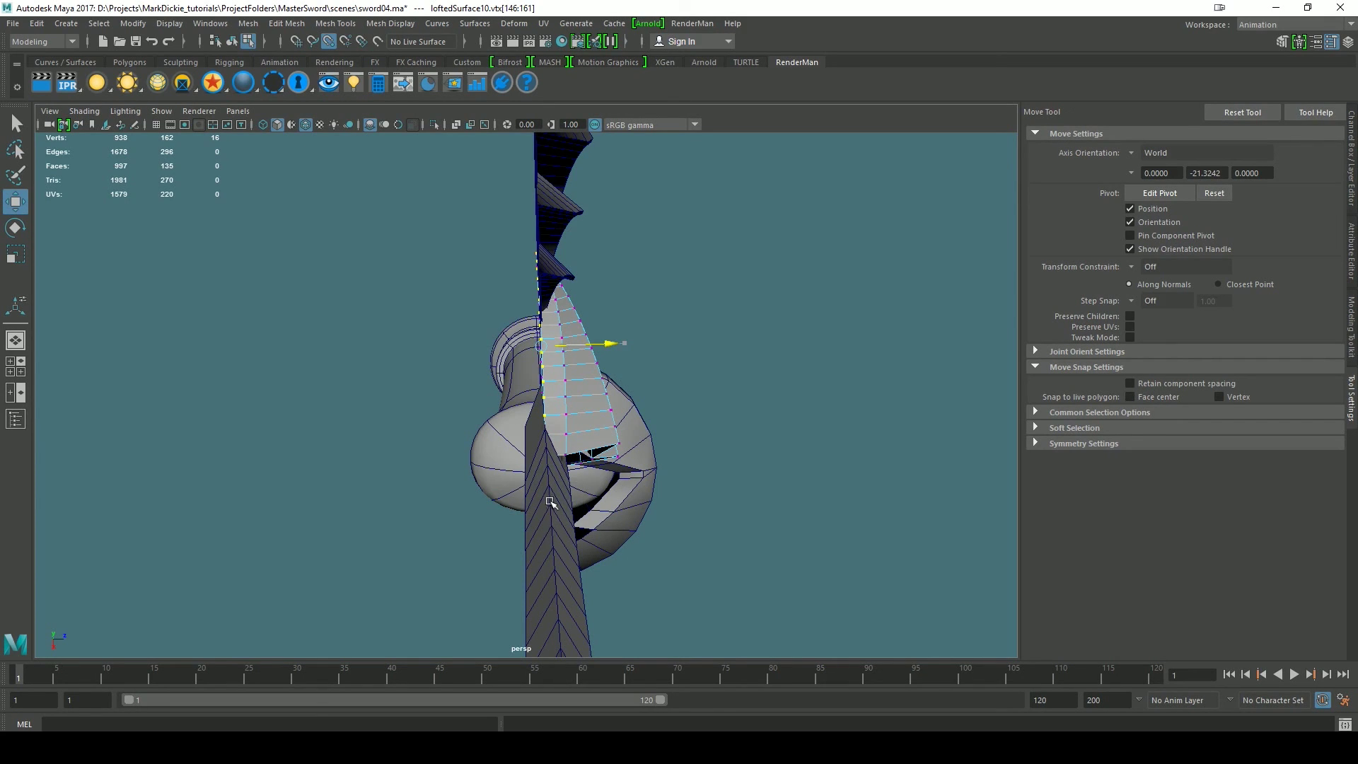
{"action": "middle_click_drag", "start_coordinate": [550, 485], "coordinate": [546, 511]}
- Examine from several angles how the strip's snapped edge lines up with the blade's centre plane and the guard
{"action": "left_click_drag", "start_coordinate": [727, 471], "coordinate": [813, 531], "text": "alt"}
{"action": "right_click_drag", "start_coordinate": [803, 488], "coordinate": [839, 427], "text": "alt"}
{"action": "left_click_drag", "start_coordinate": [839, 427], "coordinate": [666, 212], "text": "alt"}
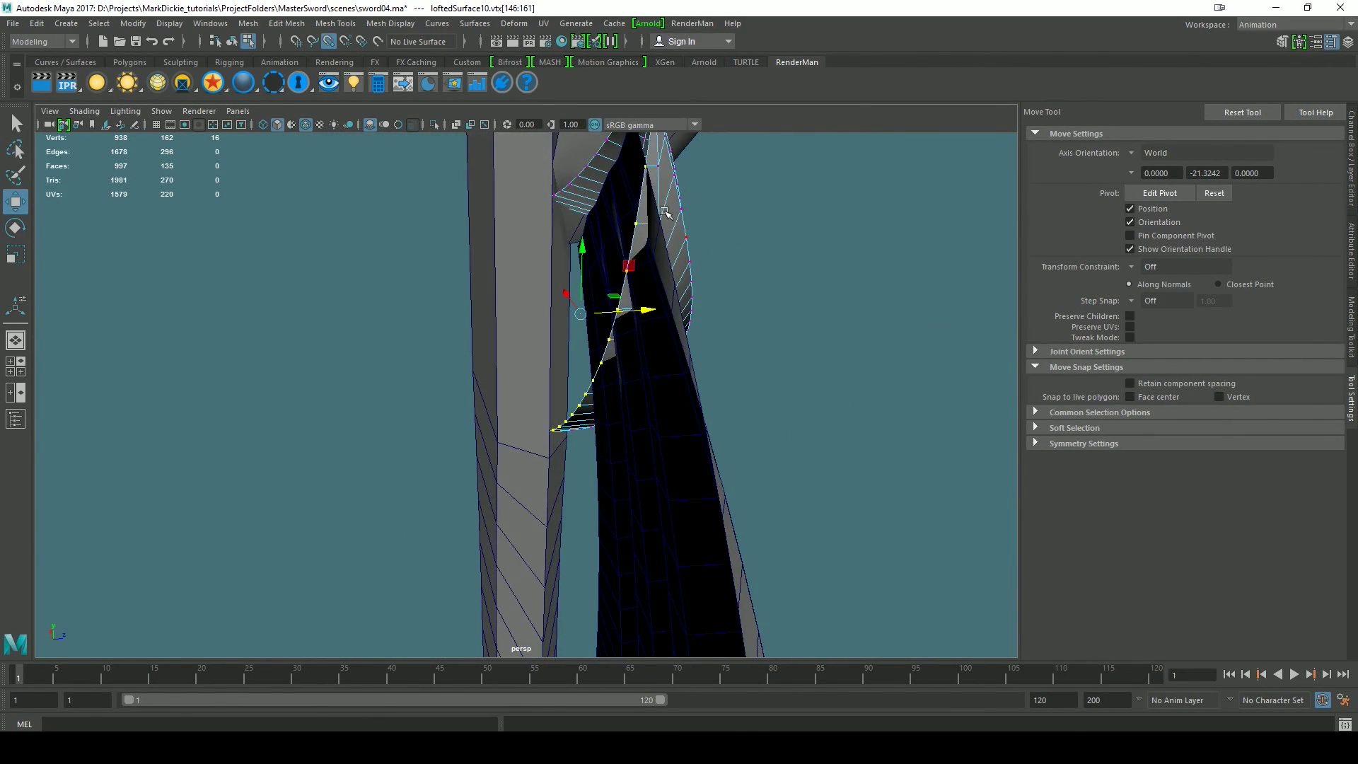
{"action": "left_click_drag", "start_coordinate": [827, 339], "coordinate": [795, 449], "text": "alt"}
{"action": "left_click_drag", "start_coordinate": [580, 523], "coordinate": [549, 446], "text": "alt"}
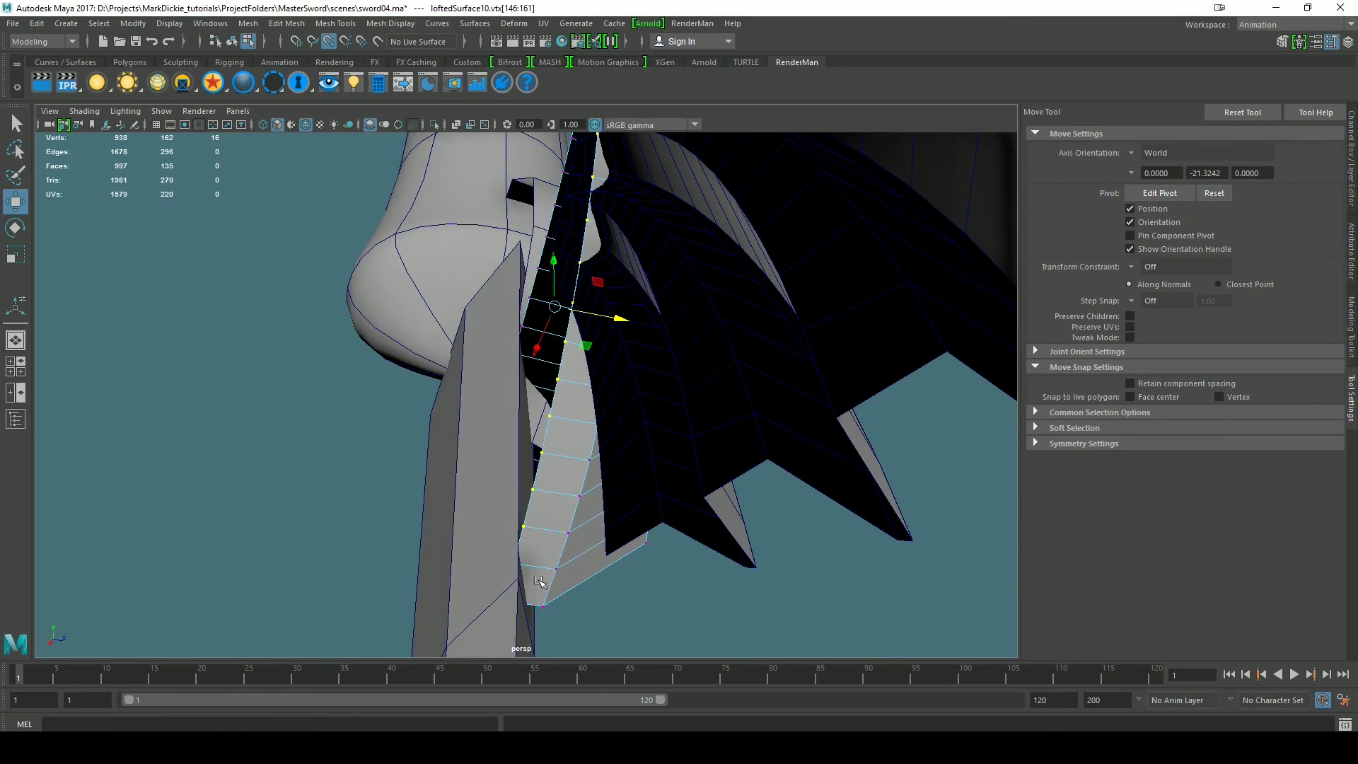
{"action": "scroll", "coordinate": [763, 503], "scroll_direction": "down", "scroll_amount": 5}
{"action": "left_click_drag", "start_coordinate": [818, 397], "coordinate": [691, 452], "text": "alt"}
{"action": "middle_click_drag", "start_coordinate": [717, 430], "coordinate": [868, 418], "text": "alt"}
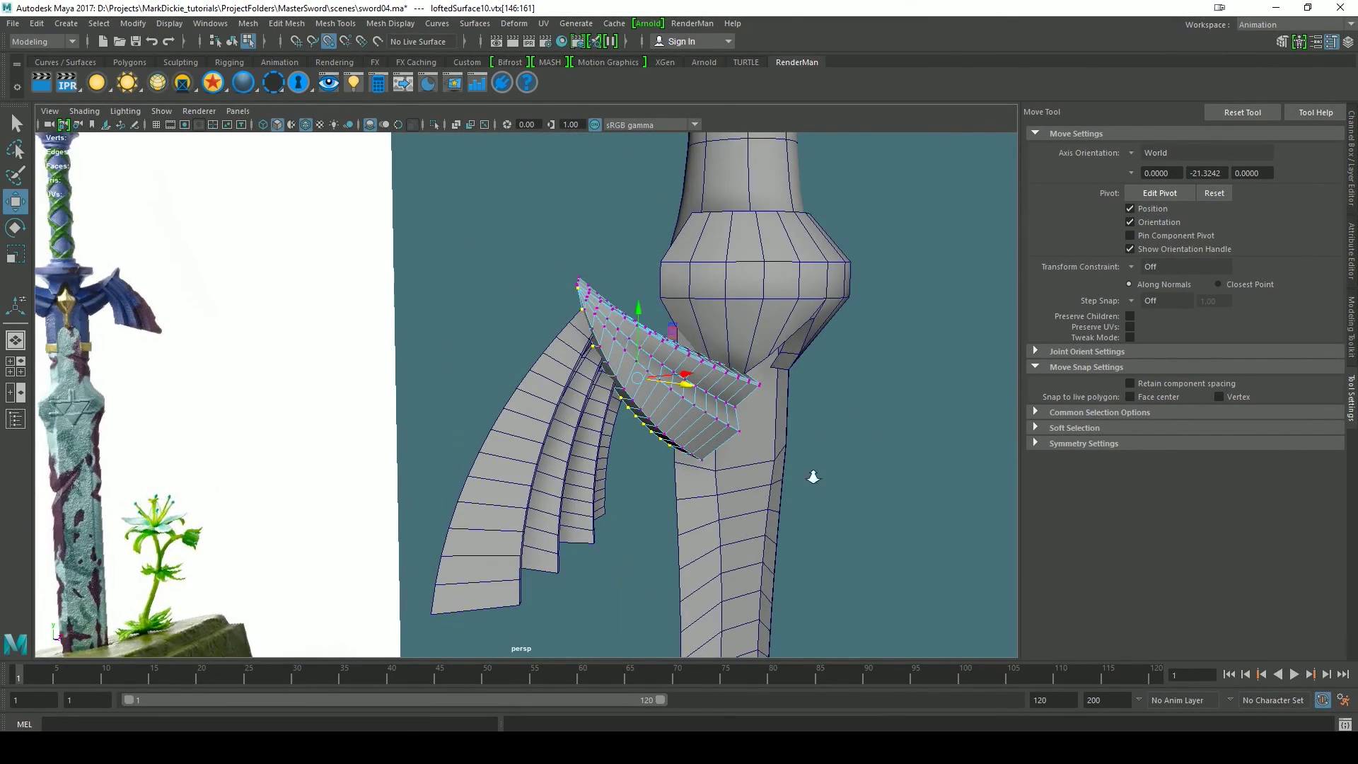
{"action": "scroll", "coordinate": [813, 476], "scroll_direction": "up", "scroll_amount": 2}
{"action": "left_click_drag", "start_coordinate": [924, 463], "coordinate": [806, 459], "text": "alt"}
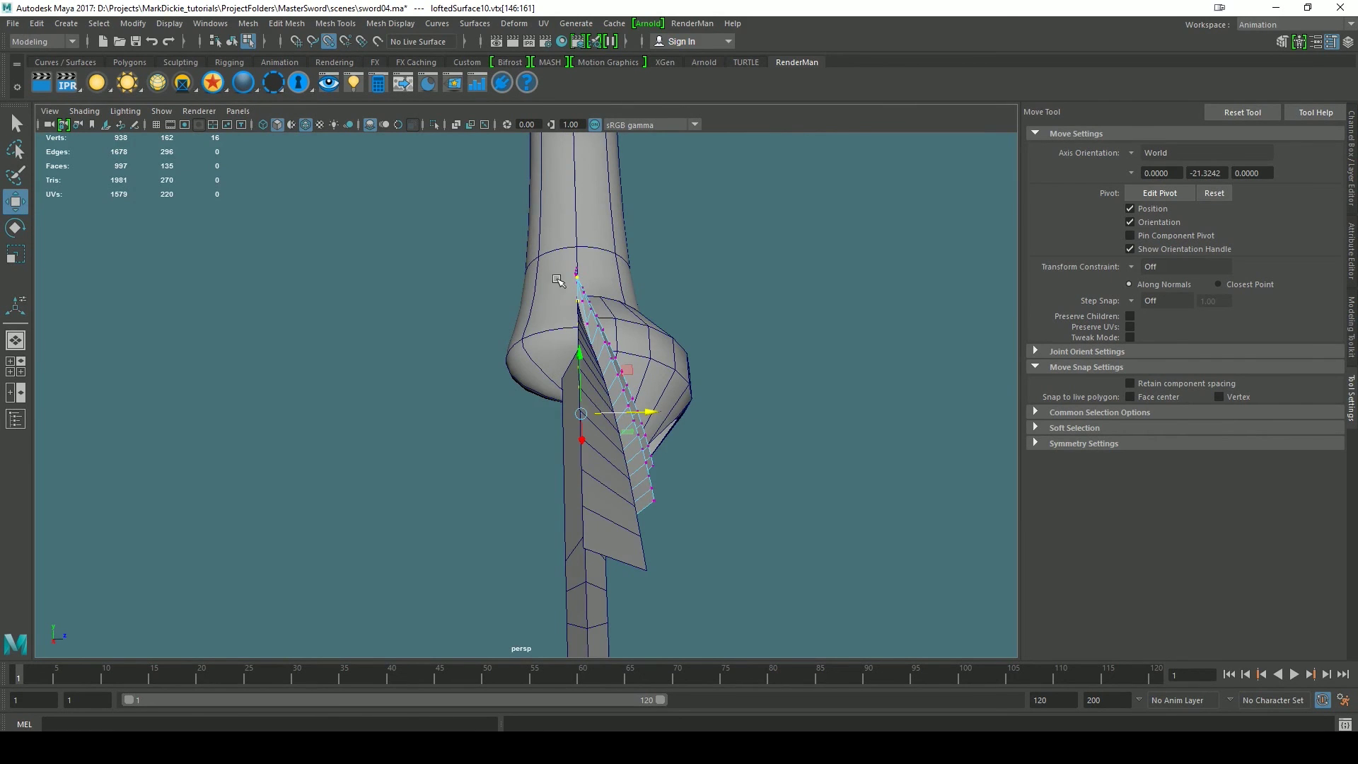
{"action": "left_click_drag", "start_coordinate": [852, 394], "coordinate": [825, 437], "text": "alt"}
- Return to object mode, turn off wireframe display over the shaded models, and reselect the curved arm
{"action": "right_click_drag", "start_coordinate": [627, 344], "coordinate": [688, 311]}
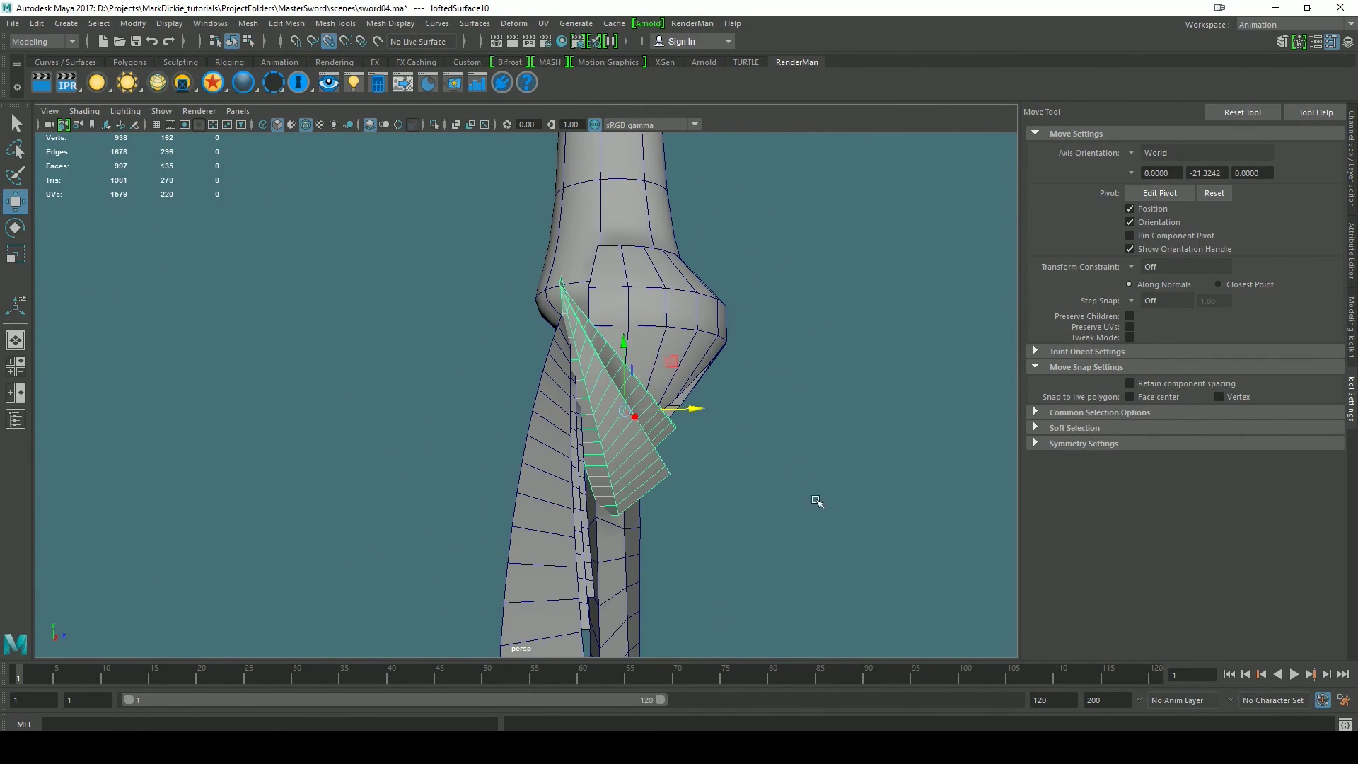
{"action": "left_click", "coordinate": [821, 504]}
{"action": "left_click_drag", "start_coordinate": [830, 506], "coordinate": [415, 182], "text": "alt"}
{"action": "left_click", "coordinate": [307, 126]}
{"action": "mouse_move", "coordinate": [781, 276]}
{"action": "left_mouse_down", "text": "alt"}
{"action": "mouse_move", "coordinate": [794, 344]}
{"action": "mouse_move", "coordinate": [763, 410]}
{"action": "mouse_move", "coordinate": [737, 351]}
{"action": "left_mouse_up", "text": "alt"}
{"action": "left_click", "coordinate": [537, 375]}
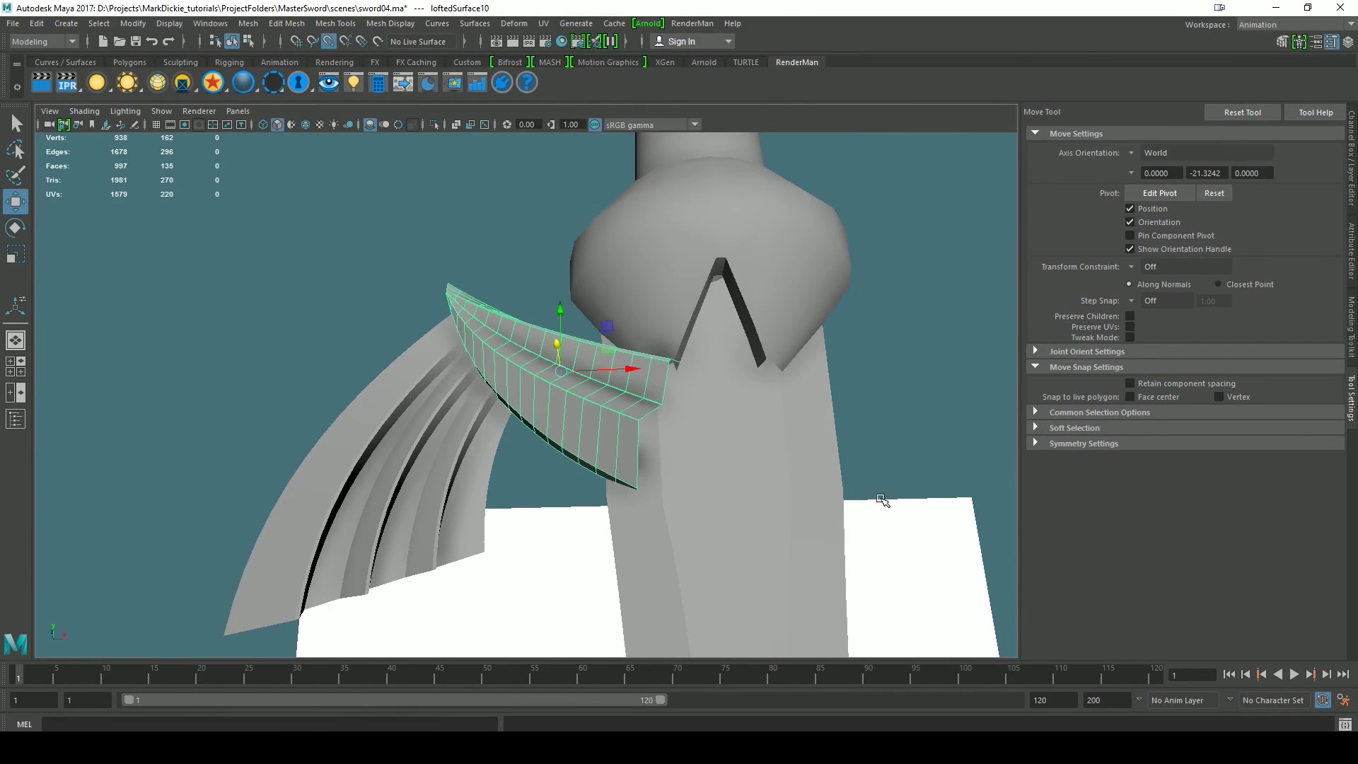
{"action": "left_click_drag", "start_coordinate": [883, 501], "coordinate": [1055, 450], "text": "alt"}
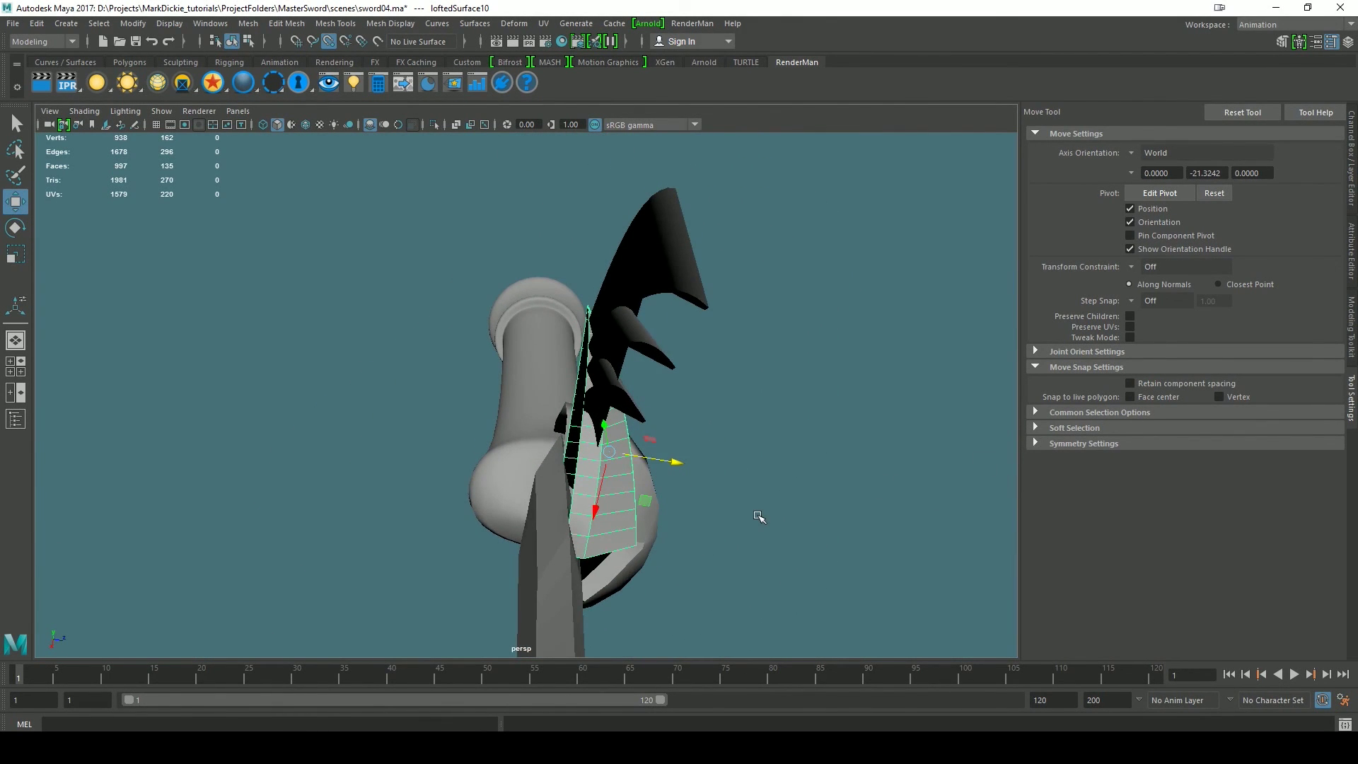
- Try to snap the curved arm's pivot to its inner edge on the blade's centre plane
{"action": "key", "text": "d"}
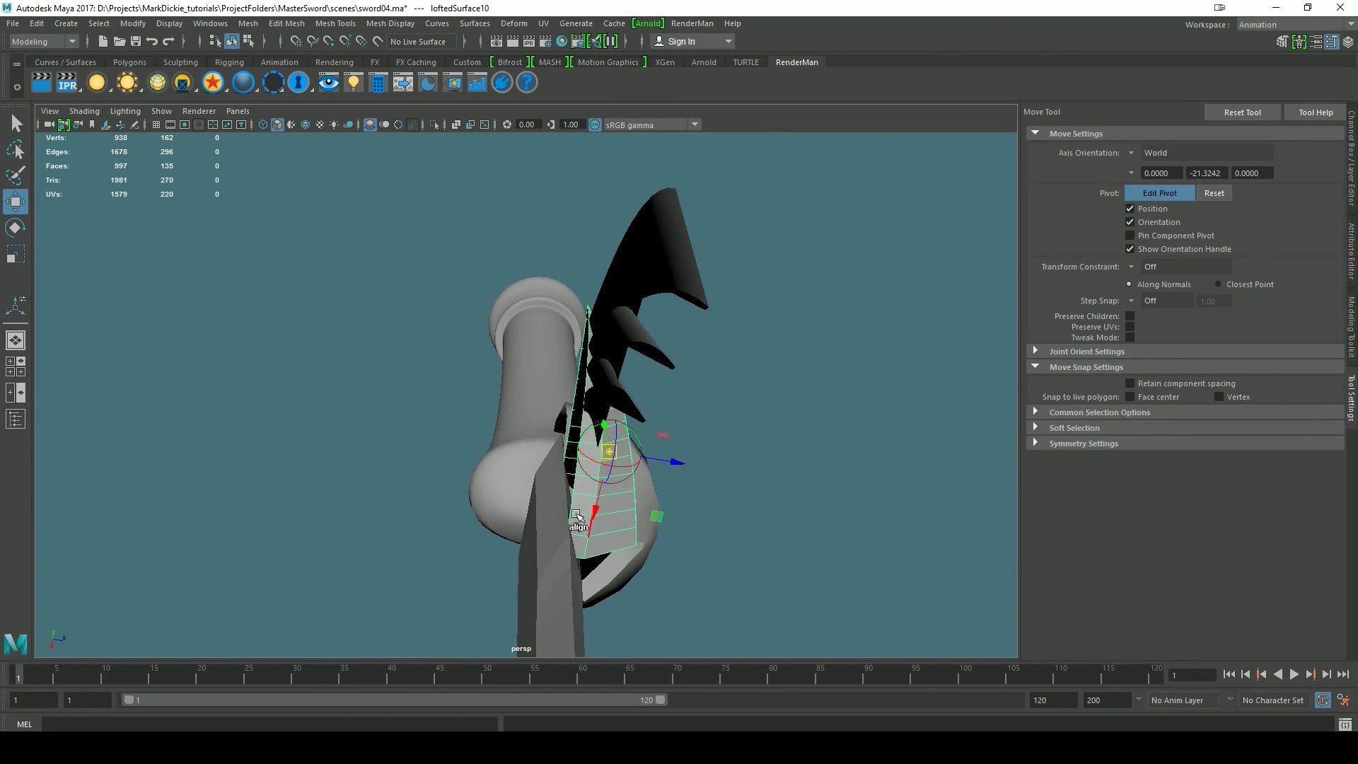
{"action": "middle_click_drag", "start_coordinate": [576, 491], "coordinate": [566, 488]}
{"action": "mouse_move", "coordinate": [601, 445]}
{"action": "left_mouse_down"}
{"action": "mouse_move", "coordinate": [572, 446]}
{"action": "mouse_move", "coordinate": [614, 455]}
{"action": "left_mouse_up"}
{"action": "key", "text": "v"}
{"action": "key", "text": "d"}
- Enable Retain component spacing, show the arm's channel values, and undo a stray move of the arm
{"action": "left_click", "coordinate": [1131, 383]}
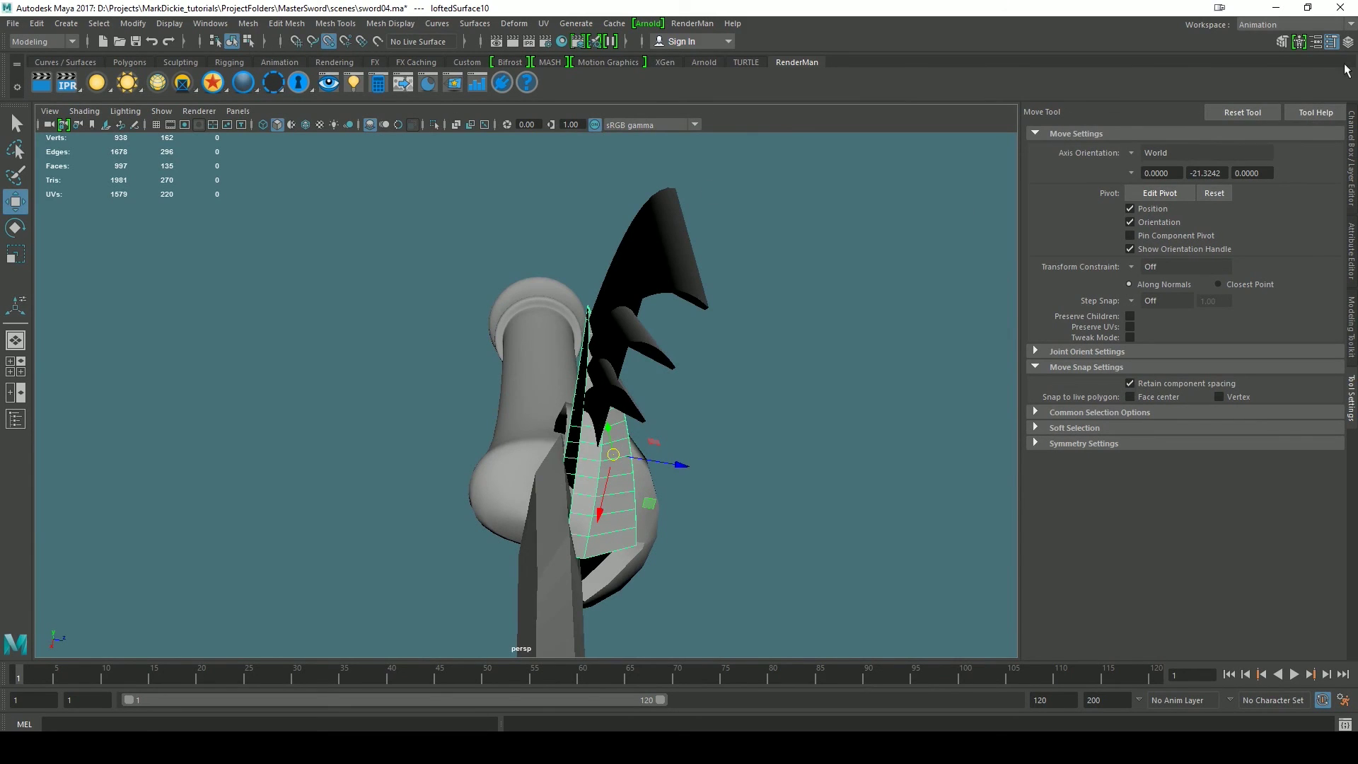
{"action": "left_click", "coordinate": [1352, 131]}
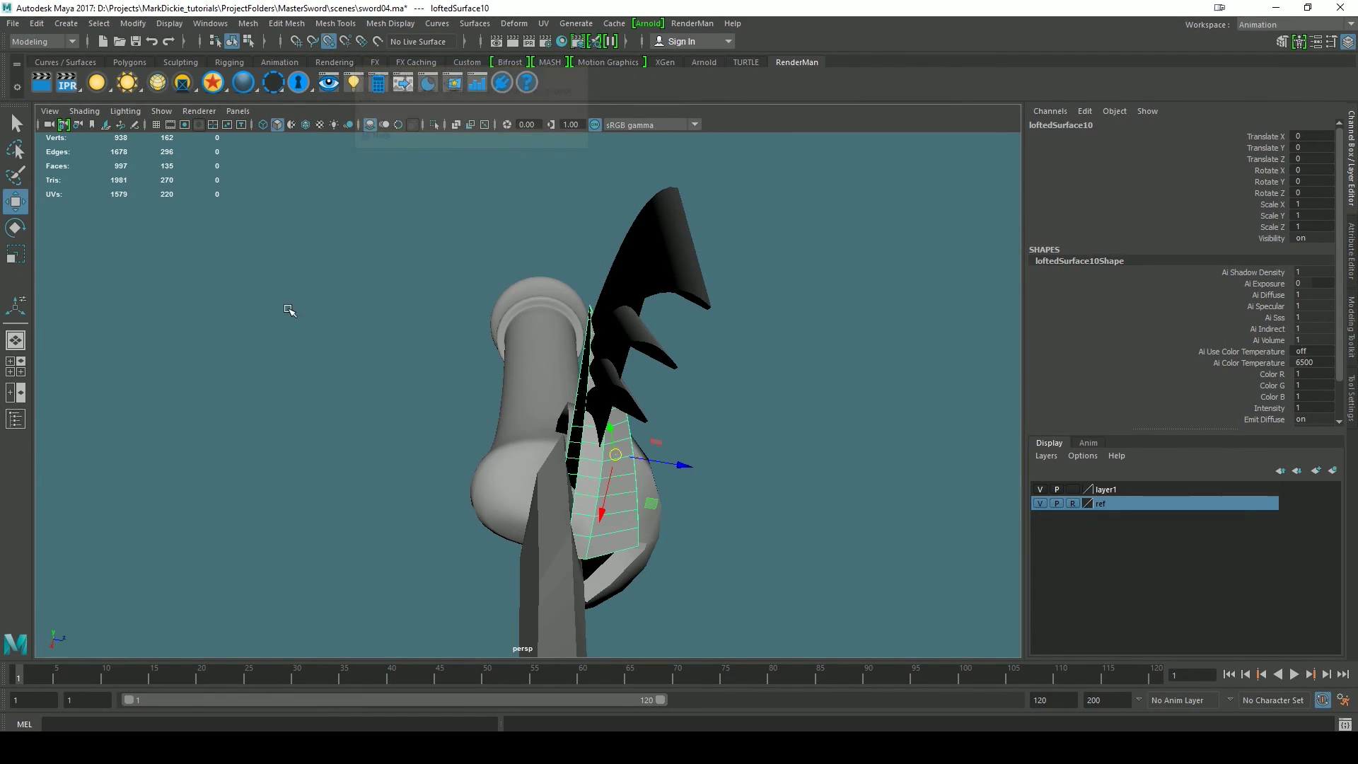
{"action": "key", "text": "v"}
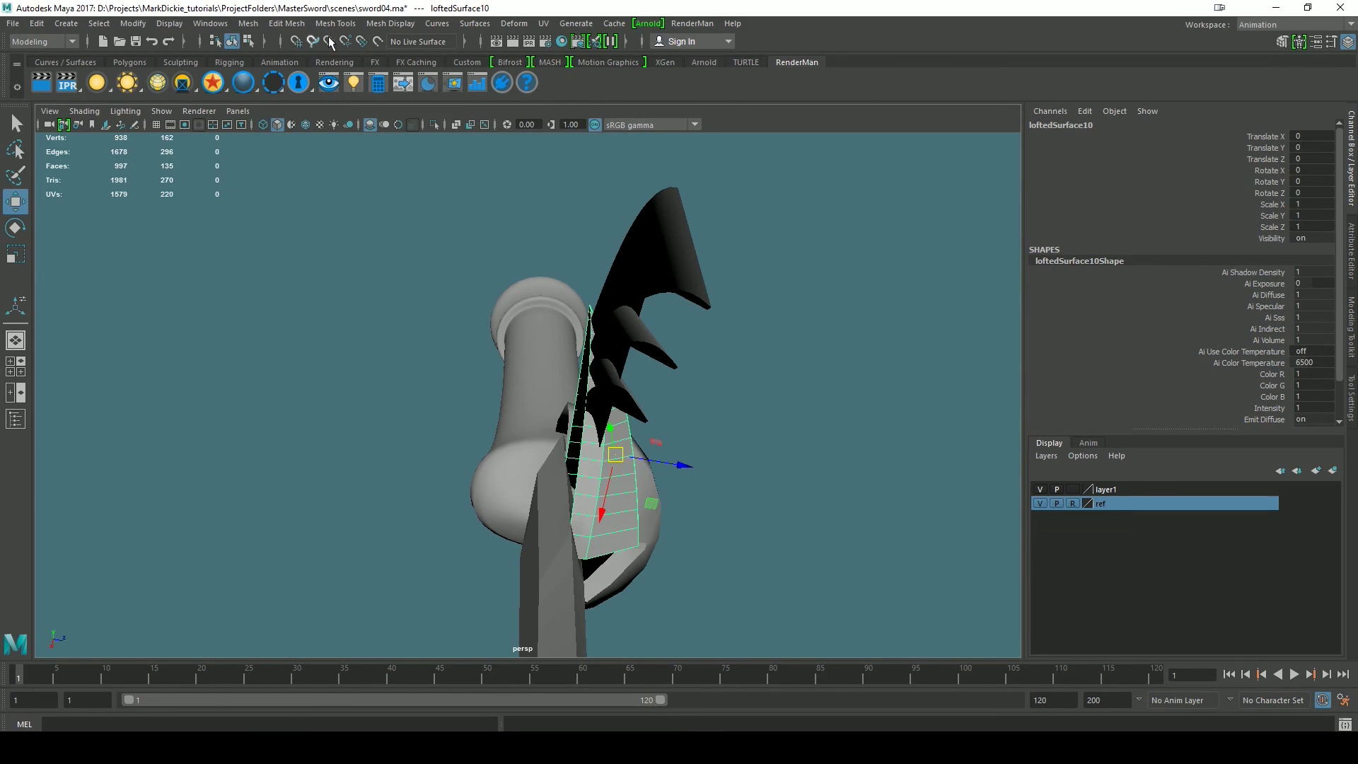
{"action": "left_click_drag", "start_coordinate": [619, 461], "coordinate": [633, 464]}
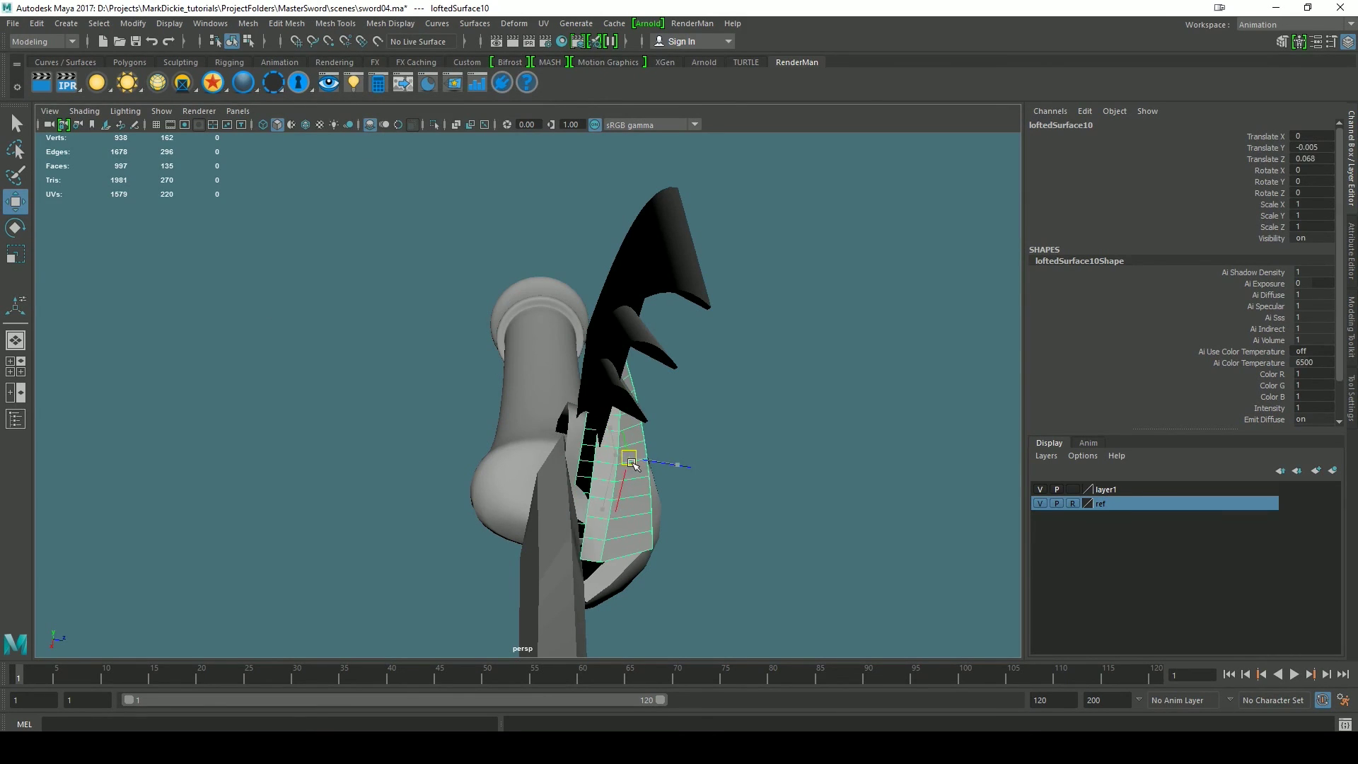
{"action": "key", "text": "v"}
{"action": "key", "text": "ctrl+z"}
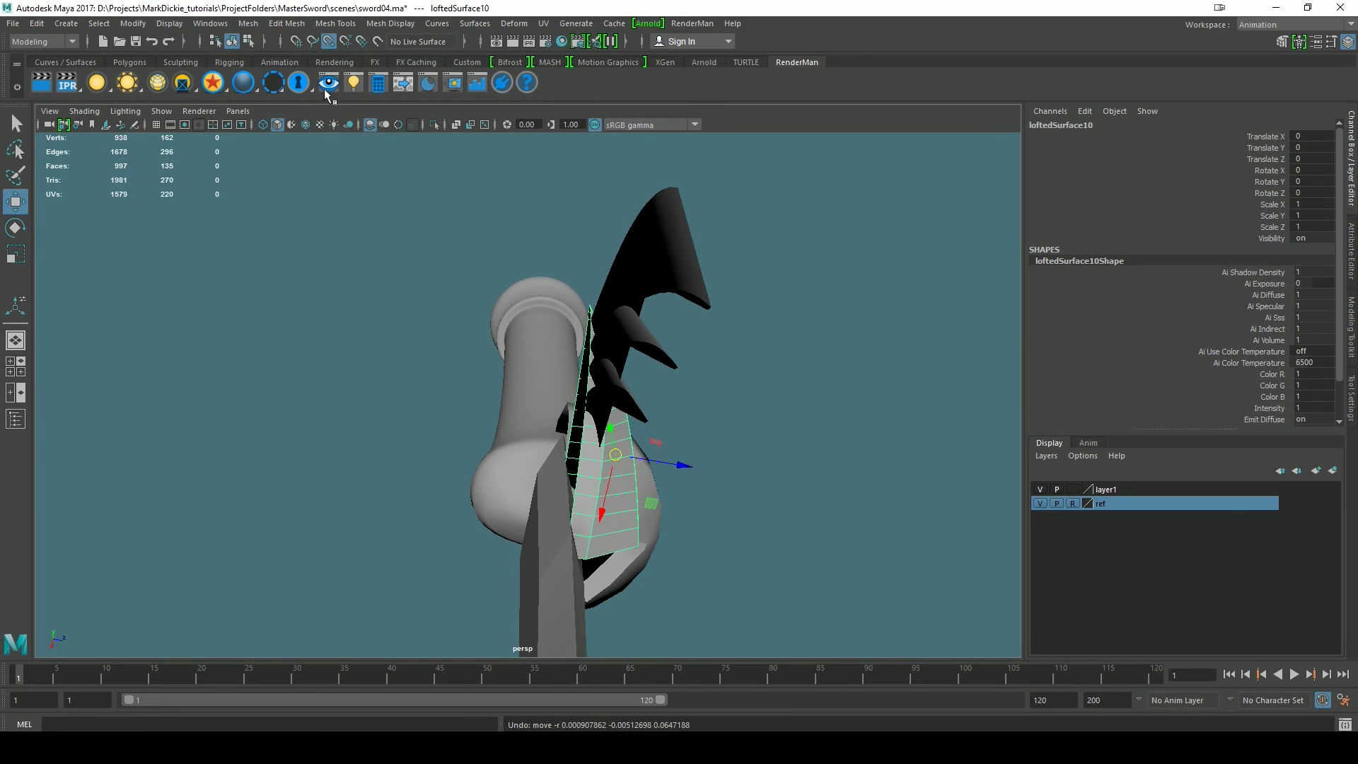
- Snap the curved arm's pivot to a vertex on its inner edge beside the blade, using point snapping
{"action": "left_click", "coordinate": [327, 42]}
{"action": "key", "text": "d"}
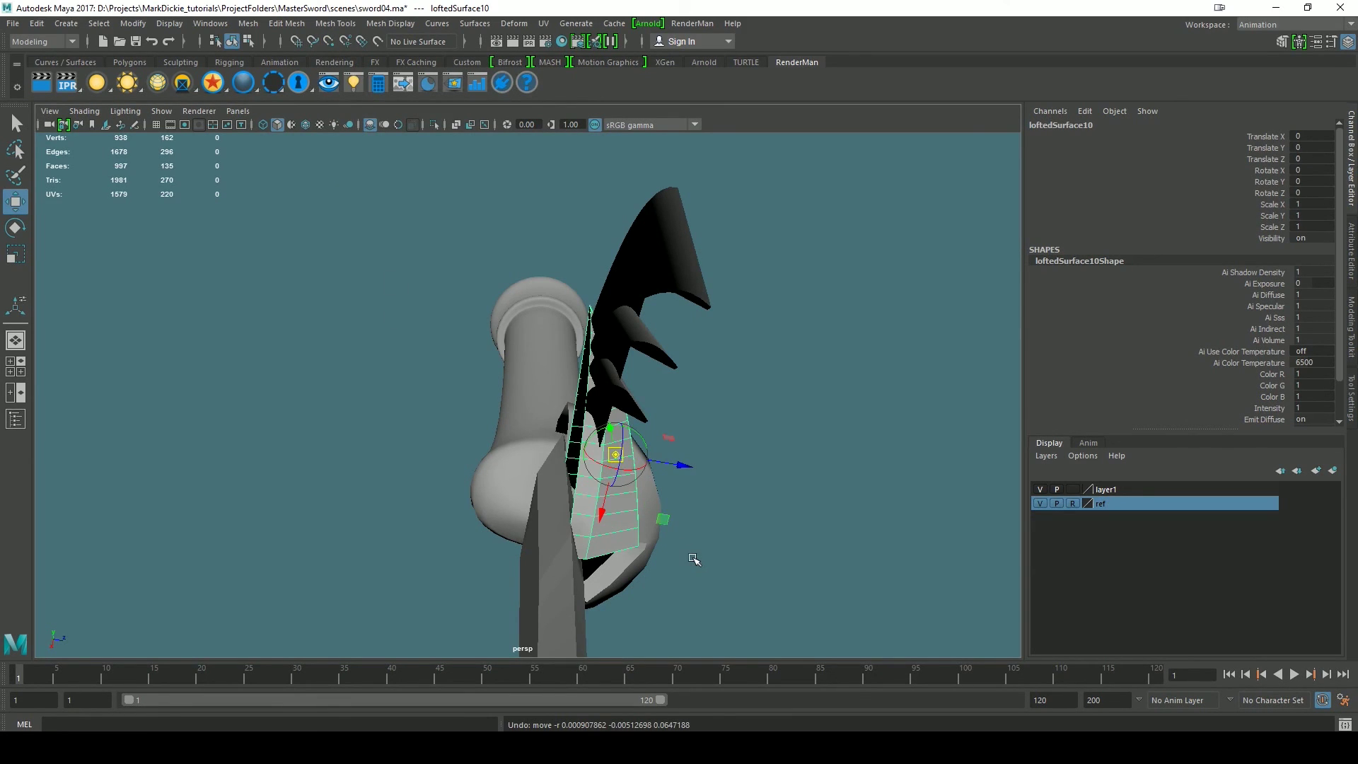
{"action": "key", "text": "v"}
{"action": "middle_click_drag", "start_coordinate": [577, 487], "coordinate": [583, 471]}
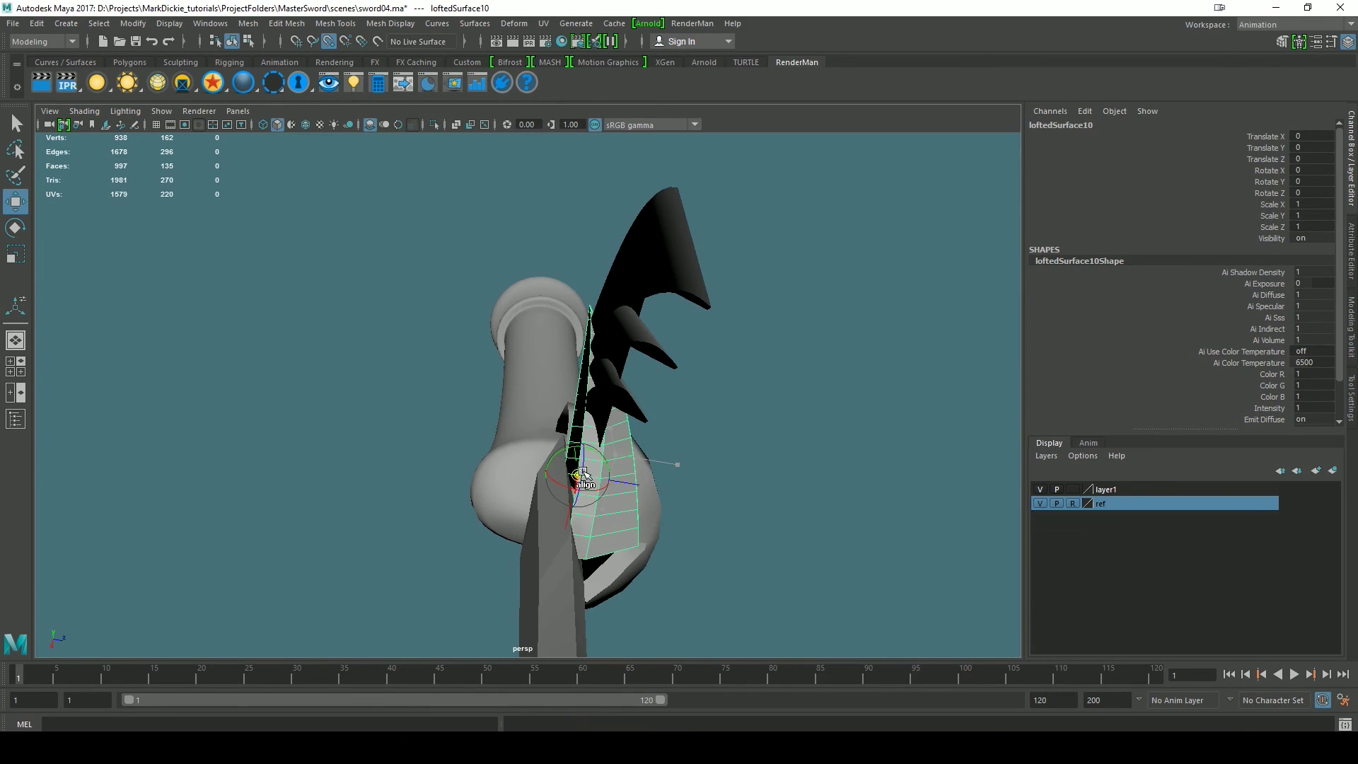
{"action": "right_click_drag", "start_coordinate": [670, 517], "coordinate": [797, 575], "text": "alt"}
{"action": "left_click_drag", "start_coordinate": [879, 596], "coordinate": [858, 597], "text": "alt"}
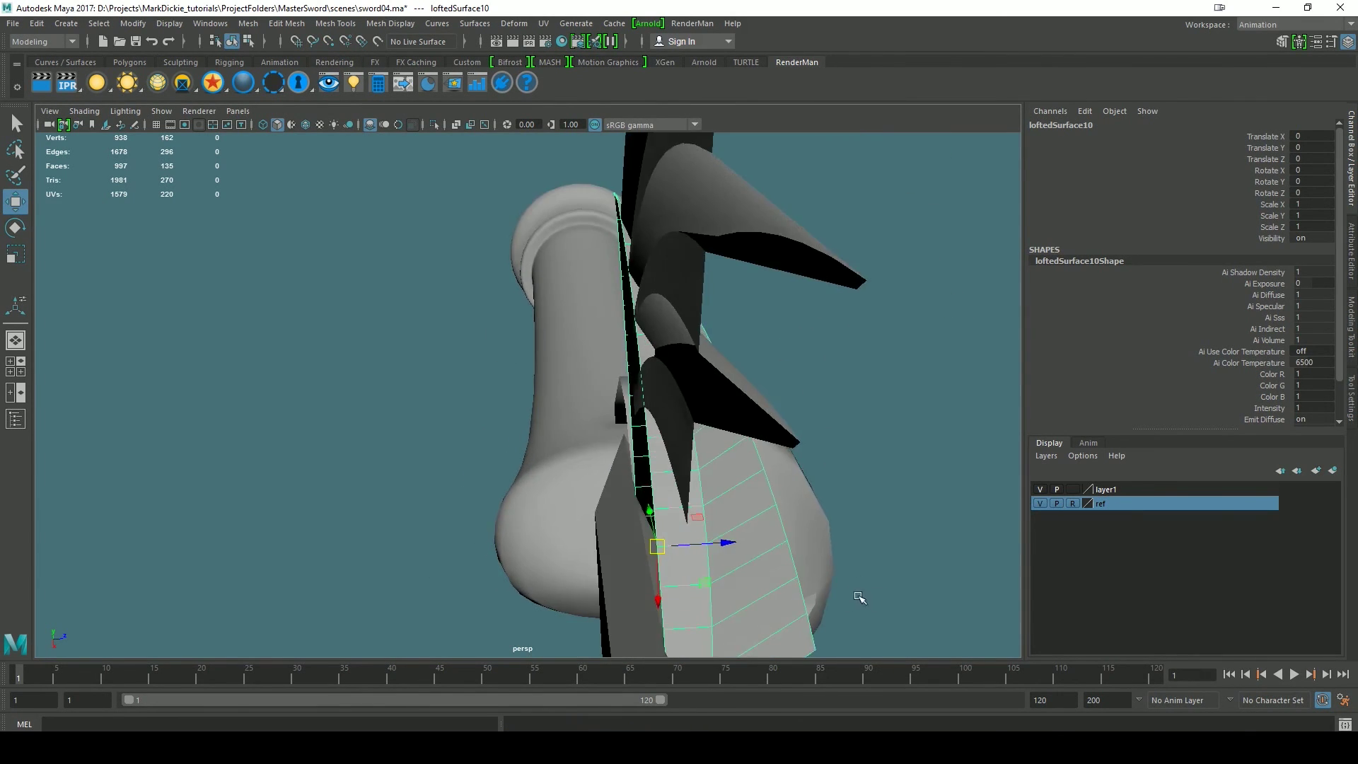
{"action": "middle_click_drag", "start_coordinate": [858, 597], "coordinate": [832, 423], "text": "alt"}
{"action": "left_click_drag", "start_coordinate": [831, 423], "coordinate": [657, 402], "text": "alt"}
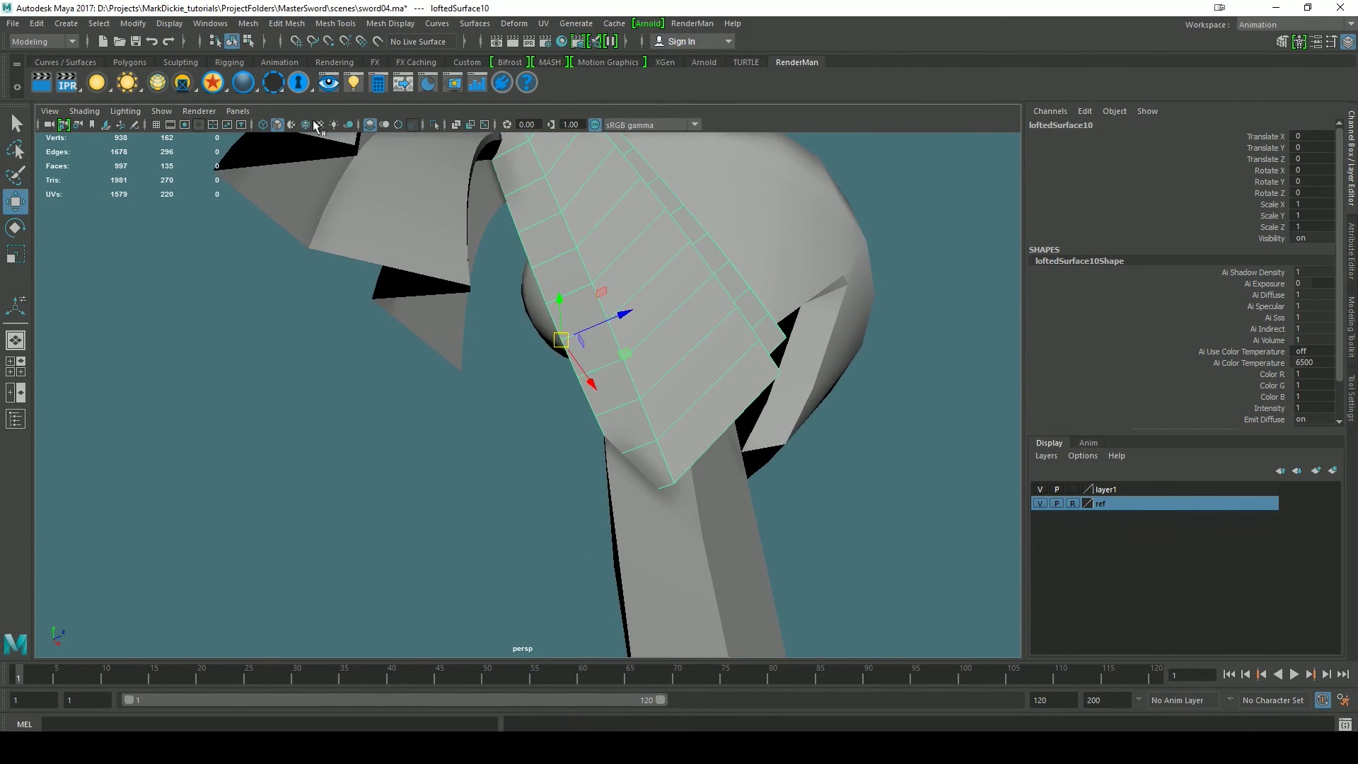
{"action": "left_click_drag", "start_coordinate": [416, 283], "coordinate": [525, 314], "text": "alt"}
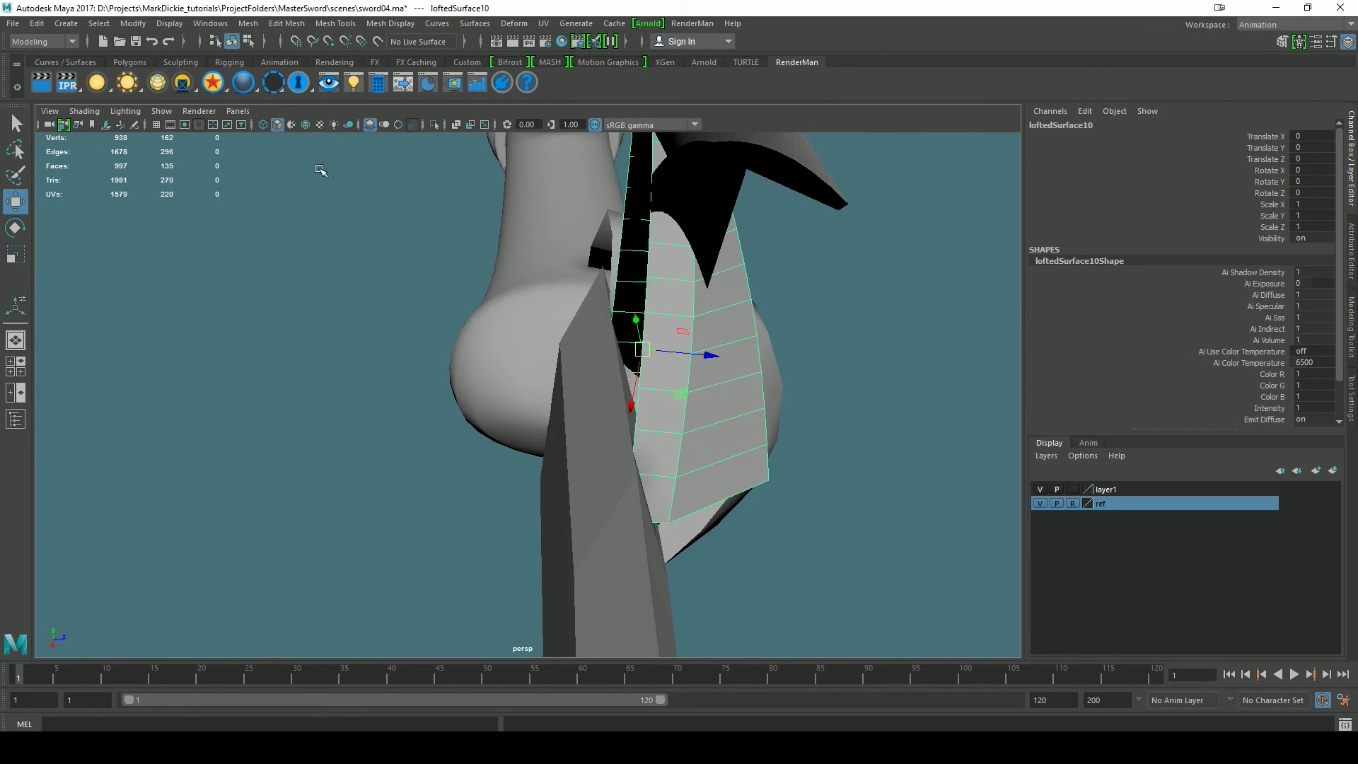
- Mirror the curved arm across the world Z axis with direction set to -, combined with the original and border vertices merged
{"action": "left_click", "coordinate": [248, 24]}
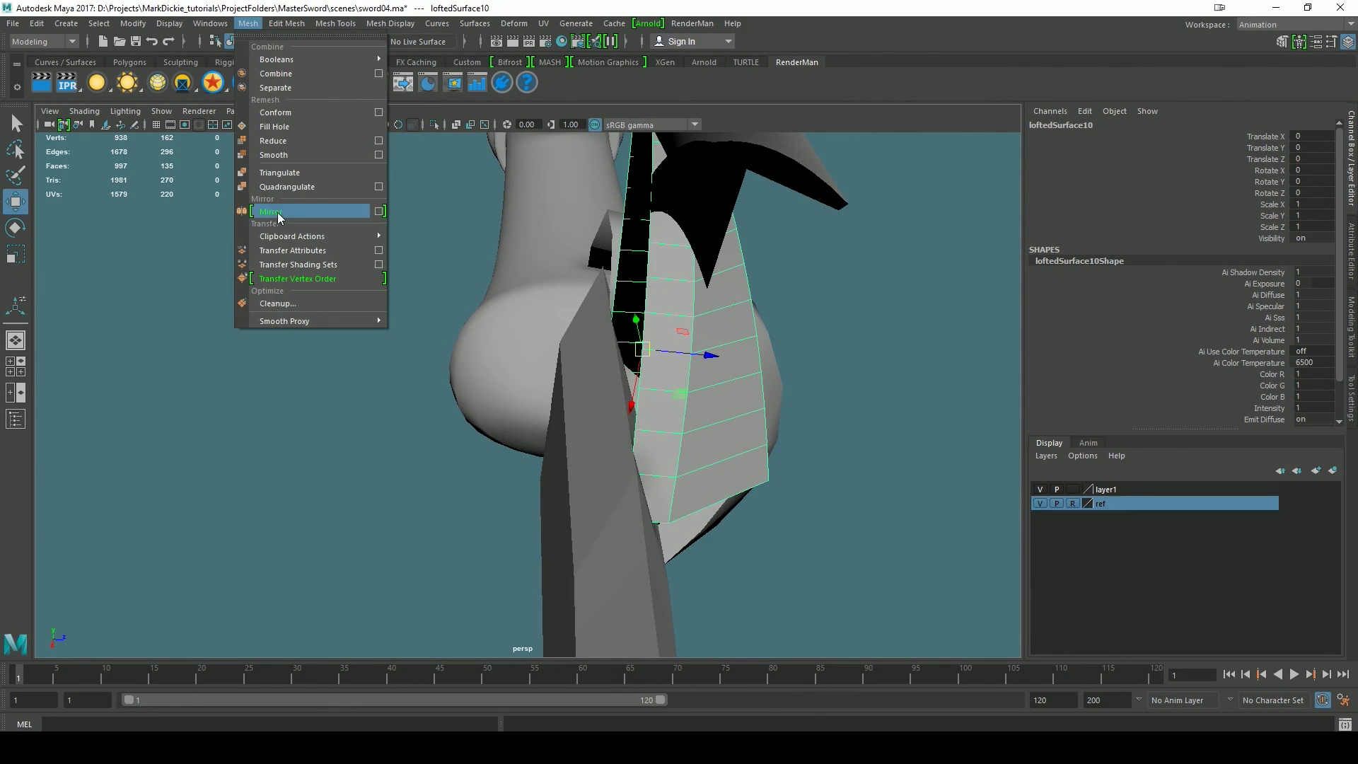
{"action": "left_click", "coordinate": [379, 211]}
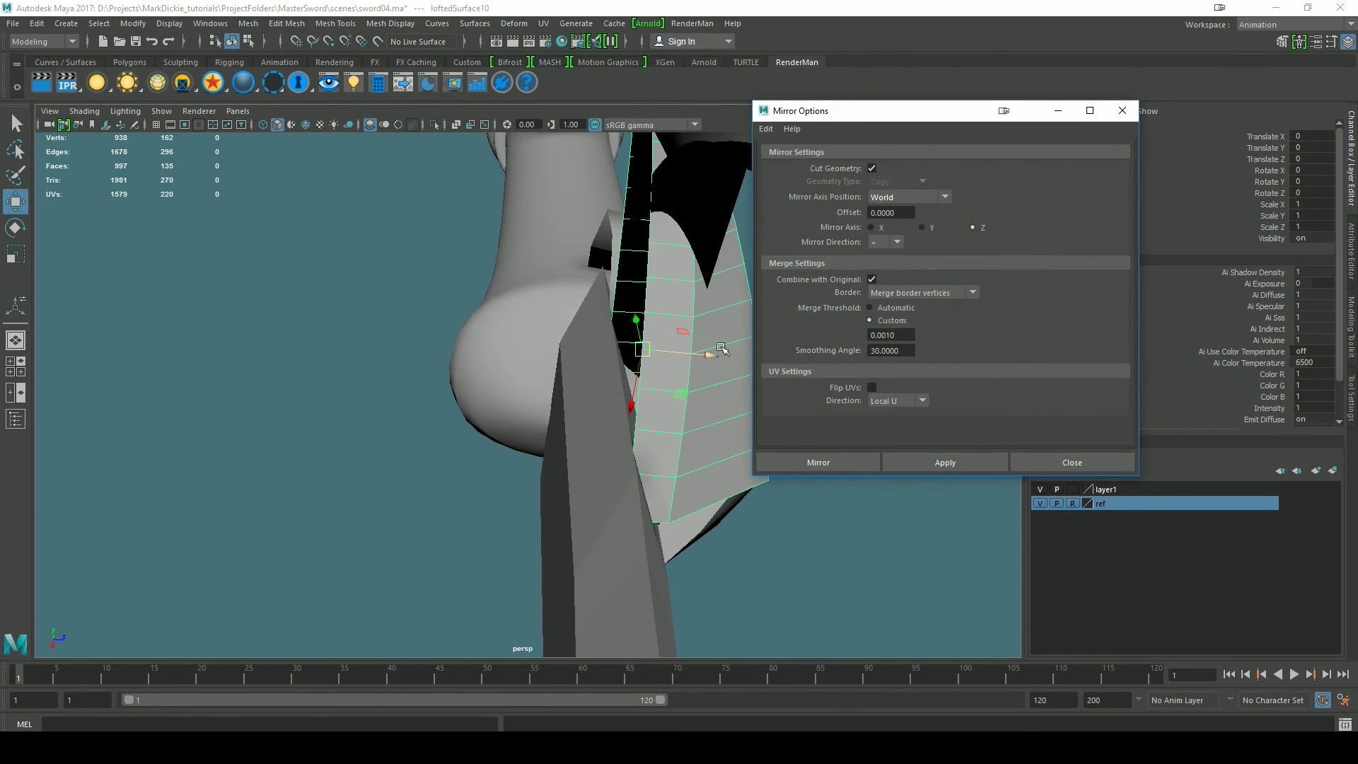
{"action": "left_click", "coordinate": [897, 242]}
{"action": "left_click", "coordinate": [889, 270]}
{"action": "left_click_drag", "start_coordinate": [708, 354], "coordinate": [633, 455]}
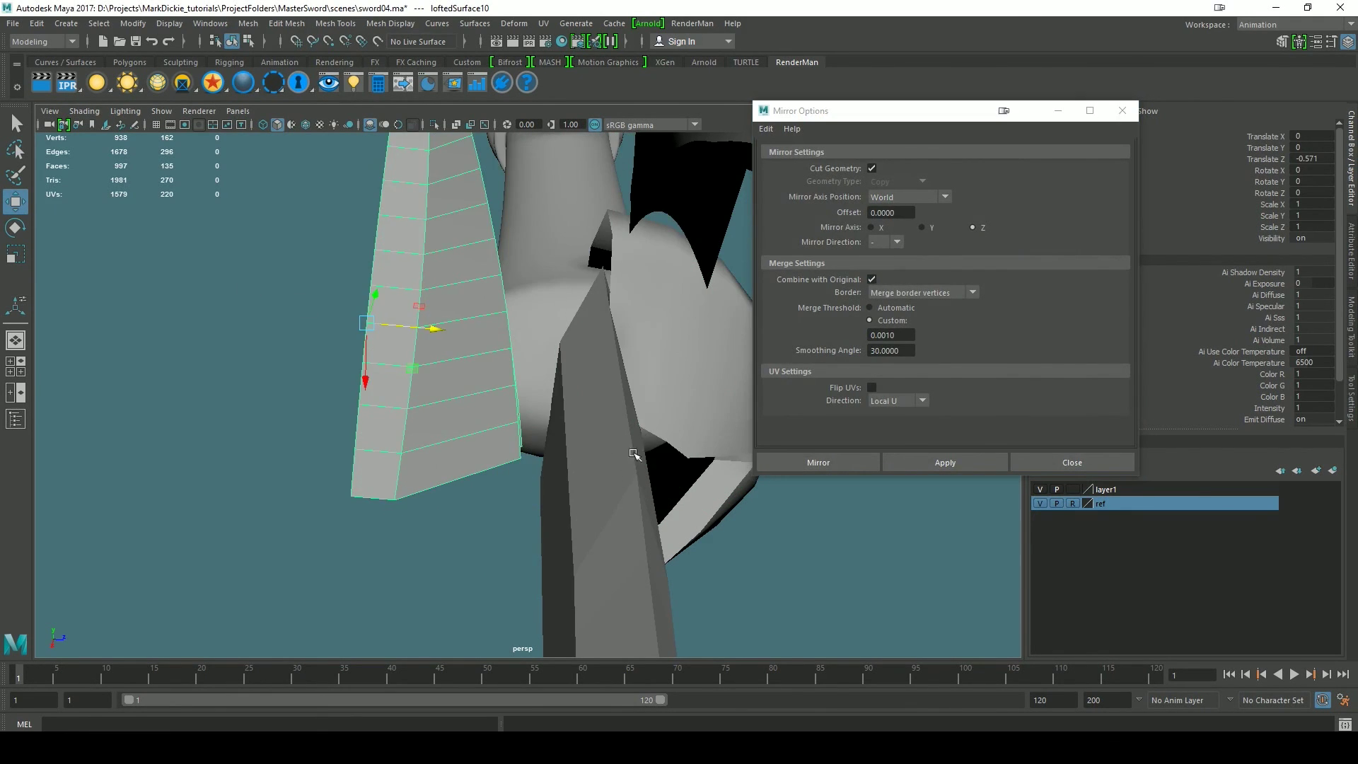
{"action": "key", "text": "ctrl+z"}
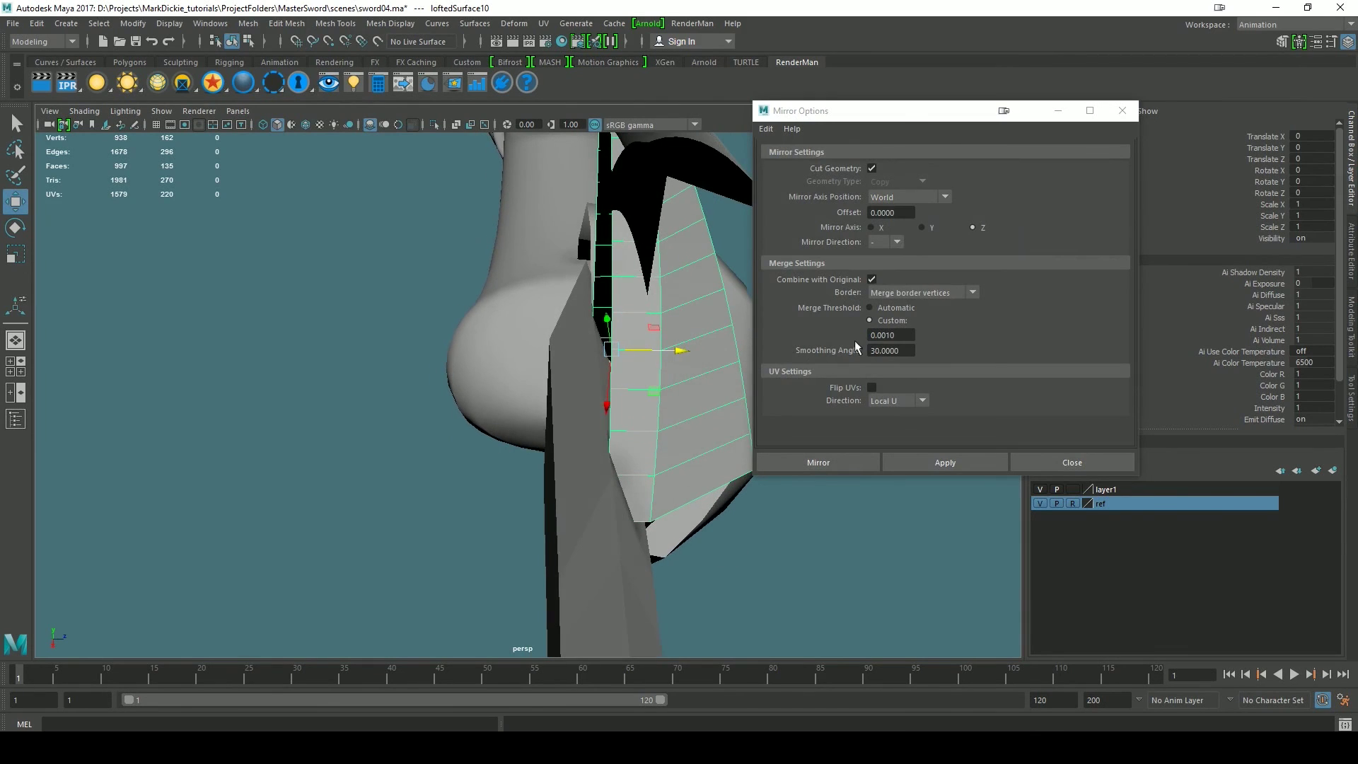
{"action": "left_click", "coordinate": [928, 458]}
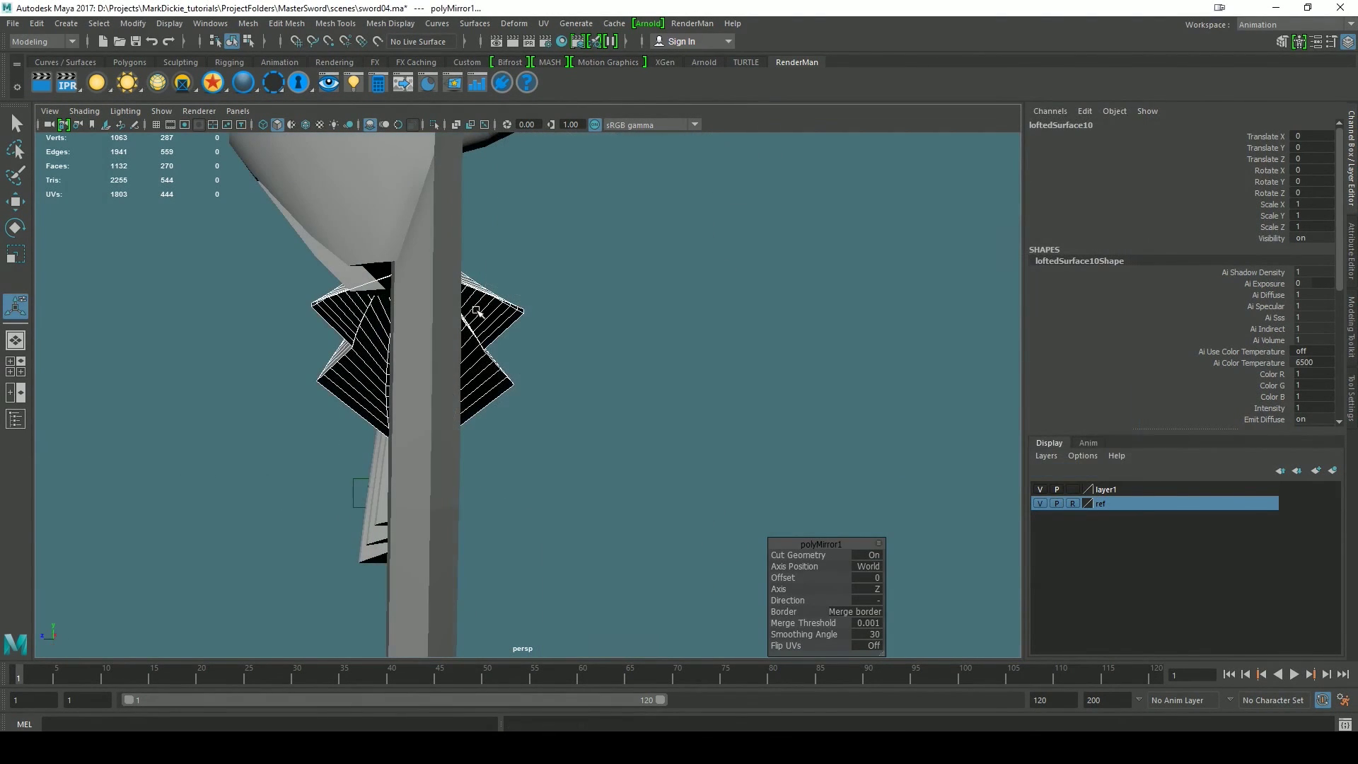
{"action": "left_click_drag", "start_coordinate": [380, 335], "coordinate": [543, 330], "text": "alt"}
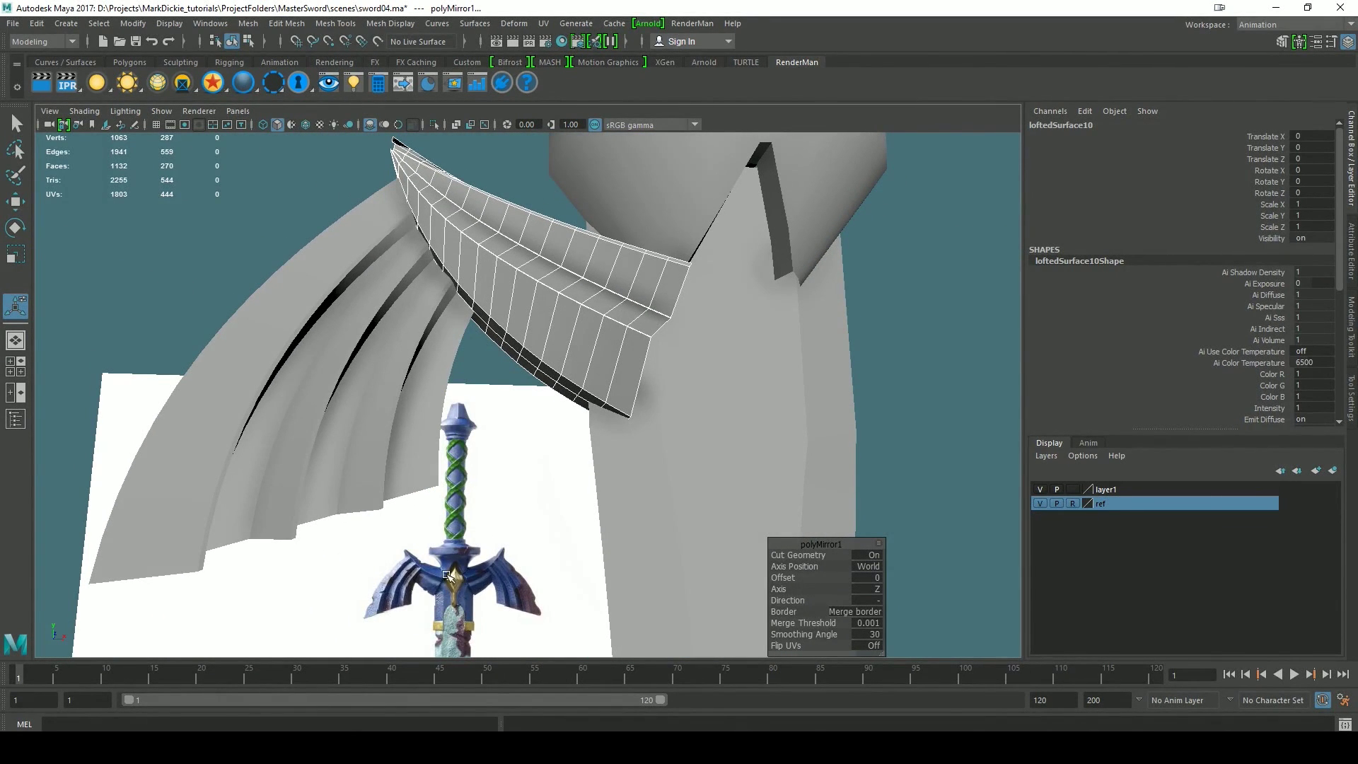
{"action": "left_click_drag", "start_coordinate": [754, 385], "coordinate": [513, 336], "text": "alt"}
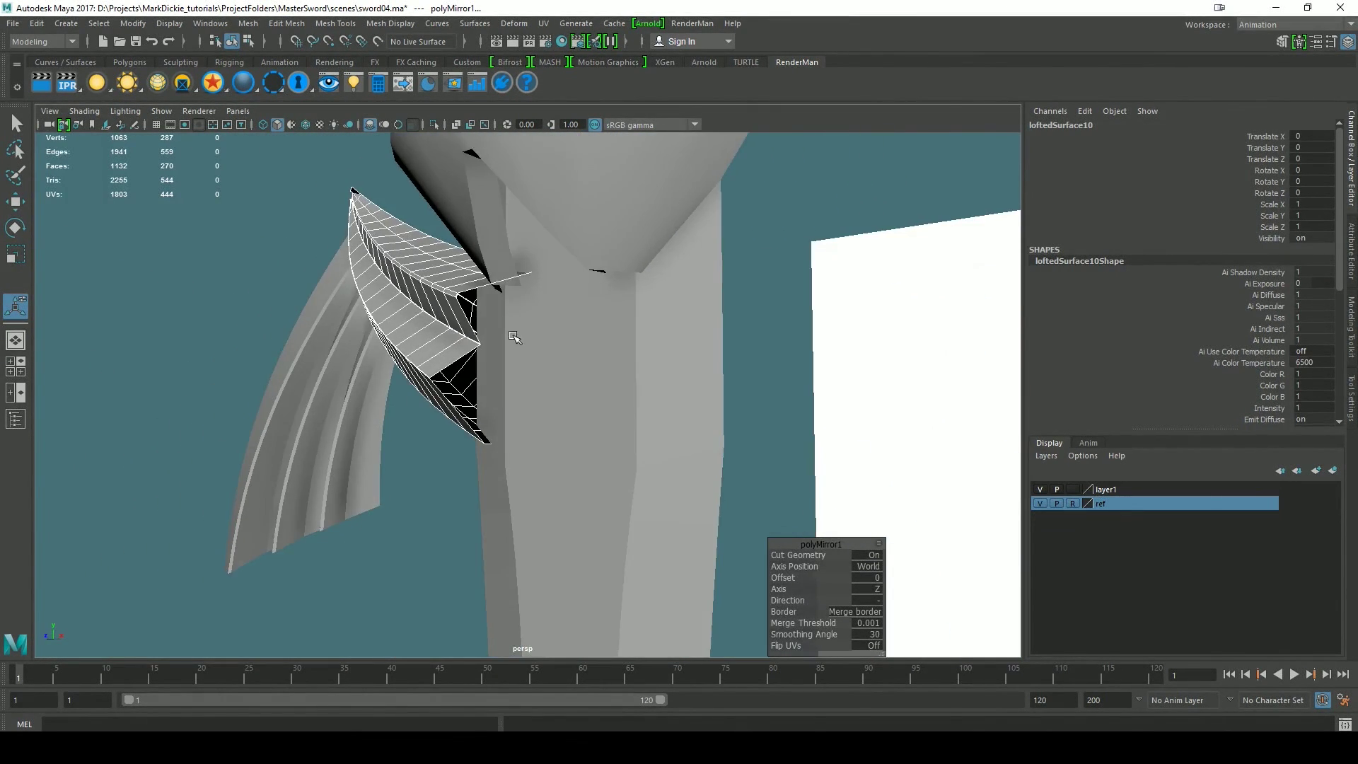
- Return the mirrored arm to object mode and fill its open holes, capping the end beside the blade
{"action": "right_click_drag", "start_coordinate": [434, 342], "coordinate": [500, 320]}
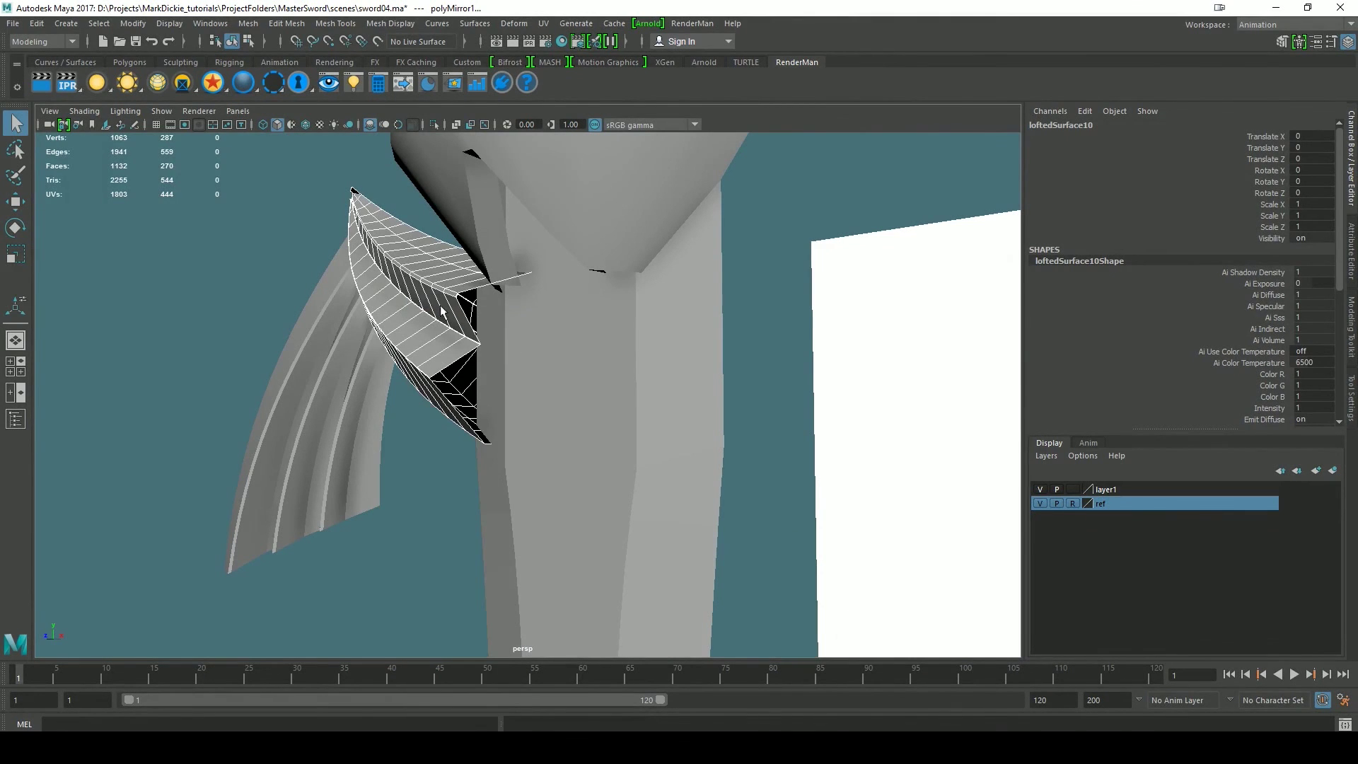
{"action": "left_click", "coordinate": [438, 305]}
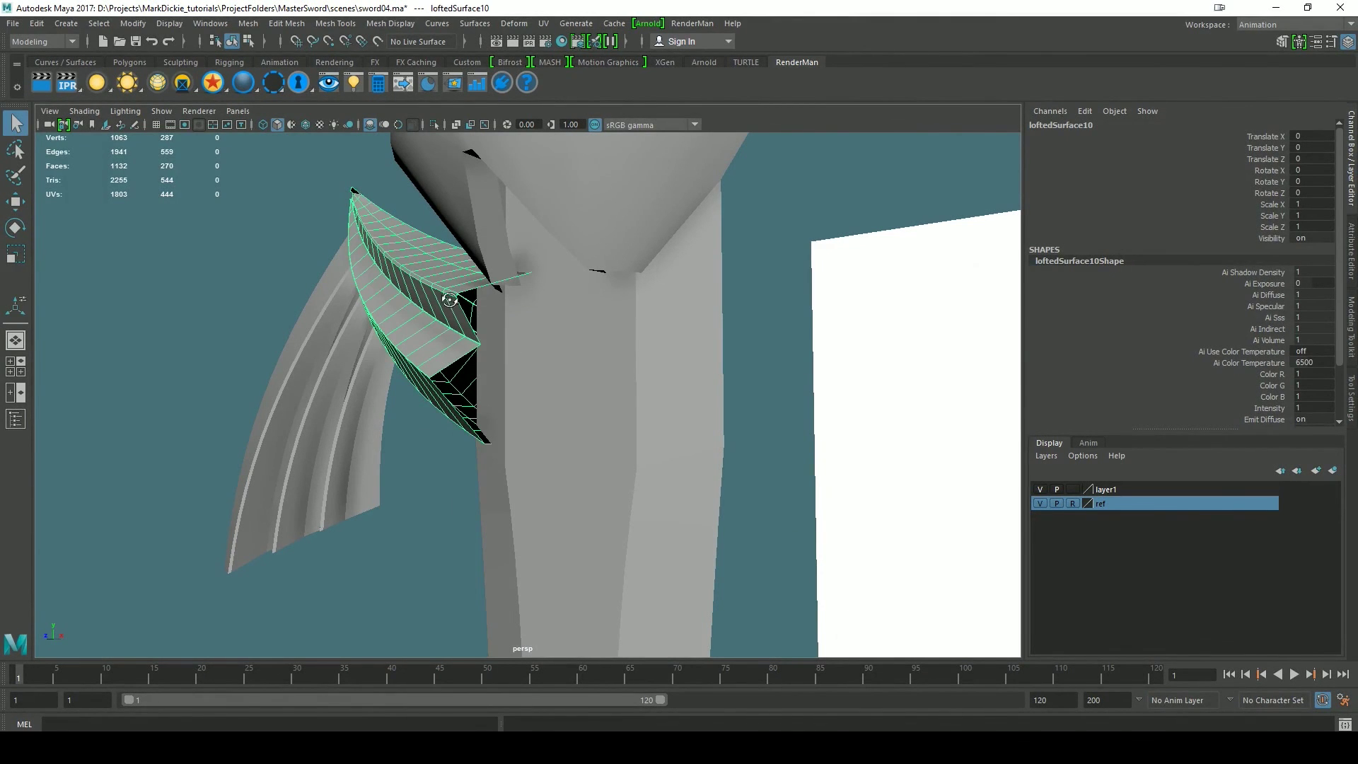
{"action": "mouse_move", "coordinate": [450, 300]}
{"action": "left_mouse_down", "text": "alt"}
{"action": "mouse_move", "coordinate": [658, 317]}
{"action": "mouse_move", "coordinate": [554, 324]}
{"action": "mouse_move", "coordinate": [457, 306]}
{"action": "left_mouse_up", "text": "alt"}
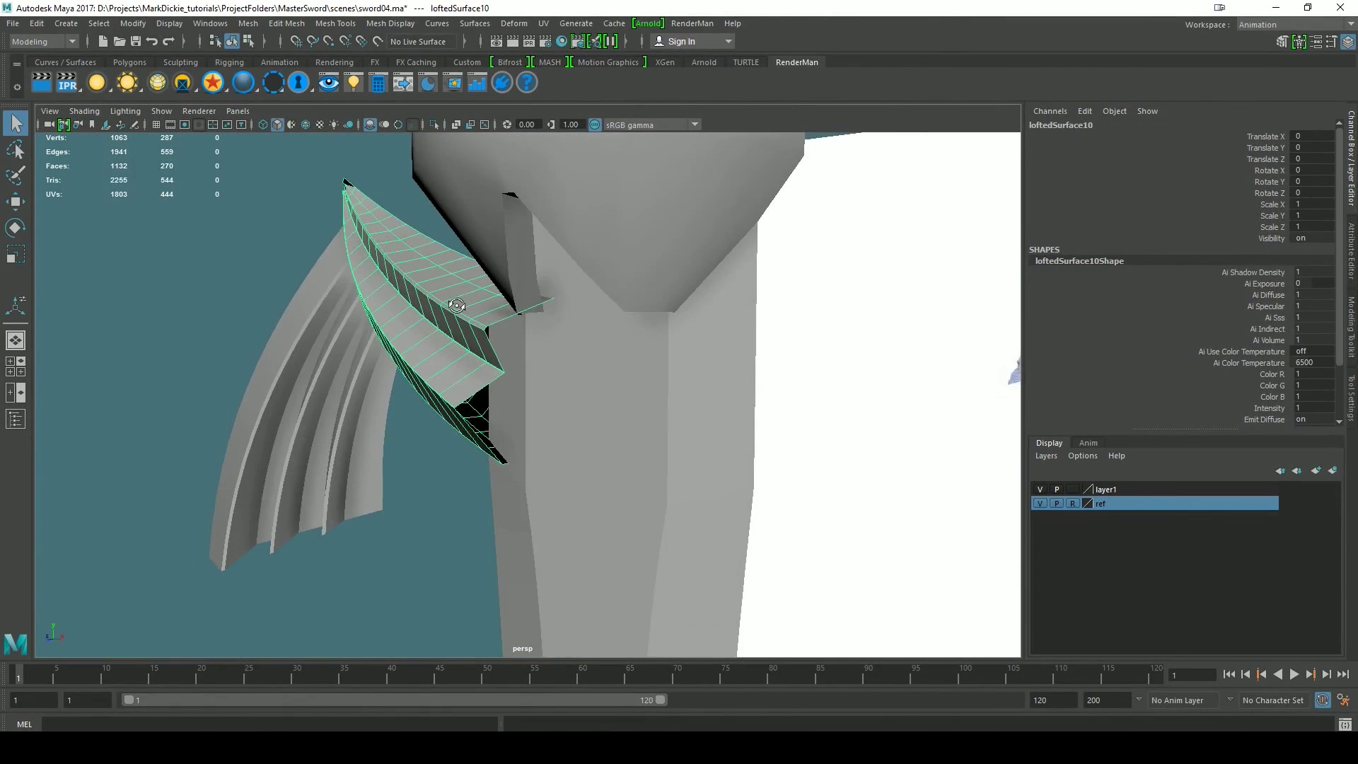
{"action": "left_click", "coordinate": [246, 24]}
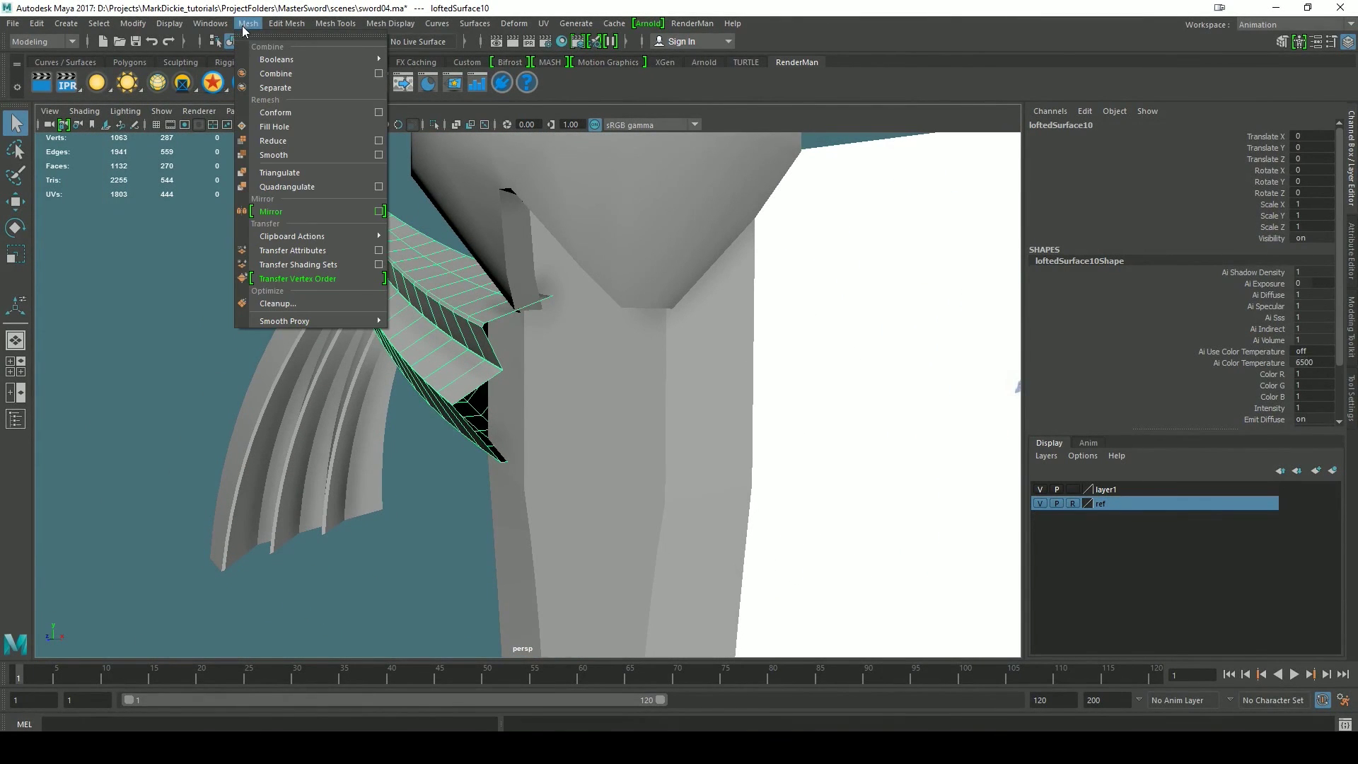
{"action": "left_click", "coordinate": [289, 126]}
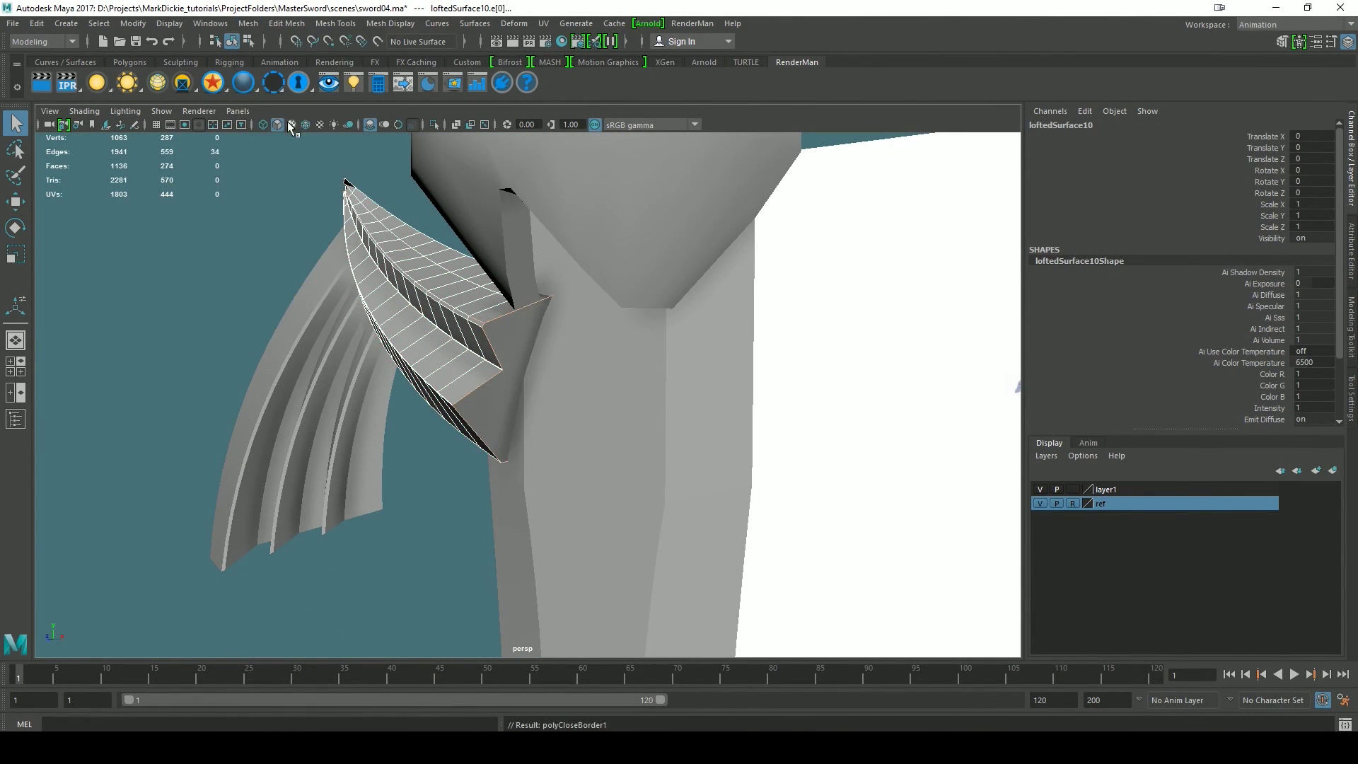
{"action": "left_click_drag", "start_coordinate": [724, 452], "coordinate": [467, 404], "text": "alt"}
- Reselect the capped arm as an object and isolate it in the viewport
{"action": "left_click", "coordinate": [714, 444]}
{"action": "left_click", "coordinate": [594, 409]}
{"action": "left_click_drag", "start_coordinate": [595, 422], "coordinate": [652, 432], "text": "alt"}
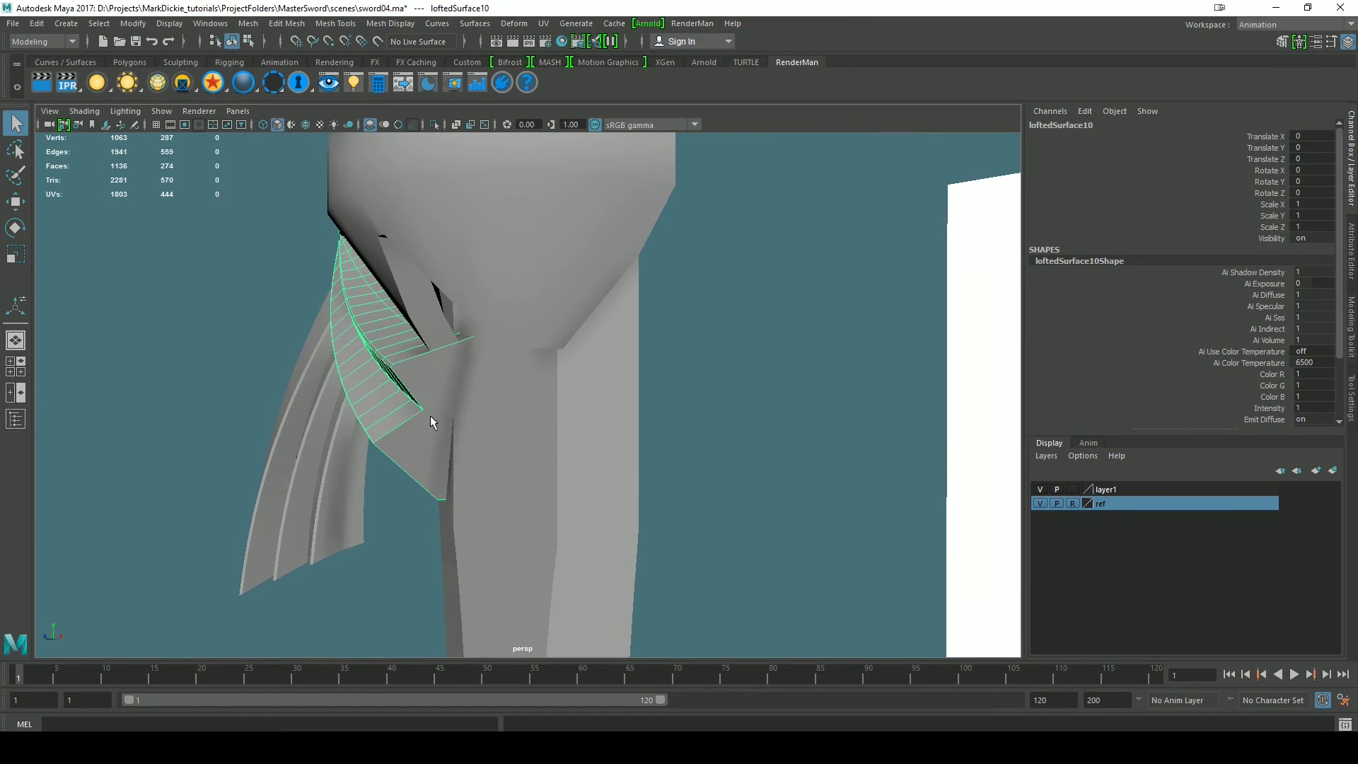
{"action": "left_click_drag", "start_coordinate": [506, 413], "coordinate": [537, 413], "text": "alt"}
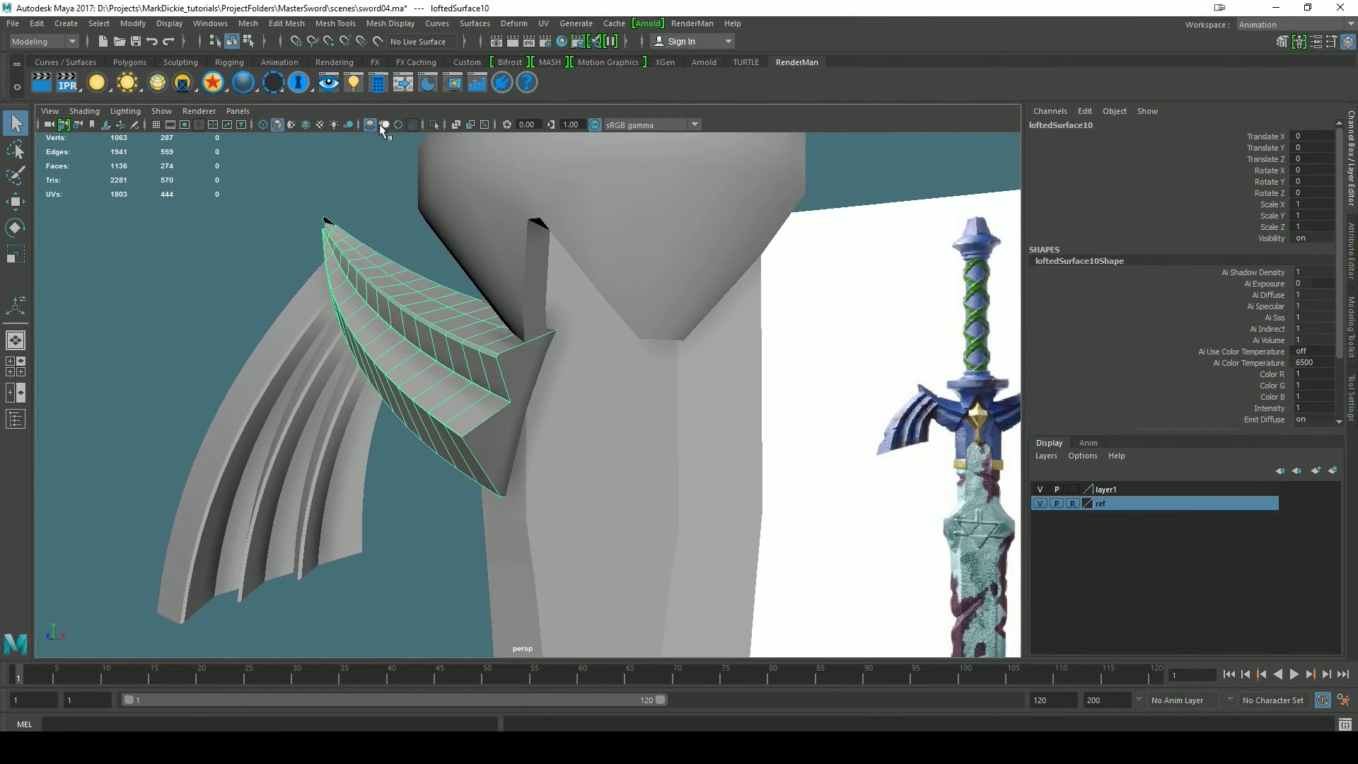
{"action": "left_click", "coordinate": [434, 125]}
{"action": "left_click_drag", "start_coordinate": [664, 448], "coordinate": [625, 444], "text": "alt"}
{"action": "scroll", "coordinate": [625, 444], "scroll_direction": "up", "scroll_amount": 5}
{"action": "middle_click_drag", "start_coordinate": [678, 436], "coordinate": [833, 403], "text": "alt"}
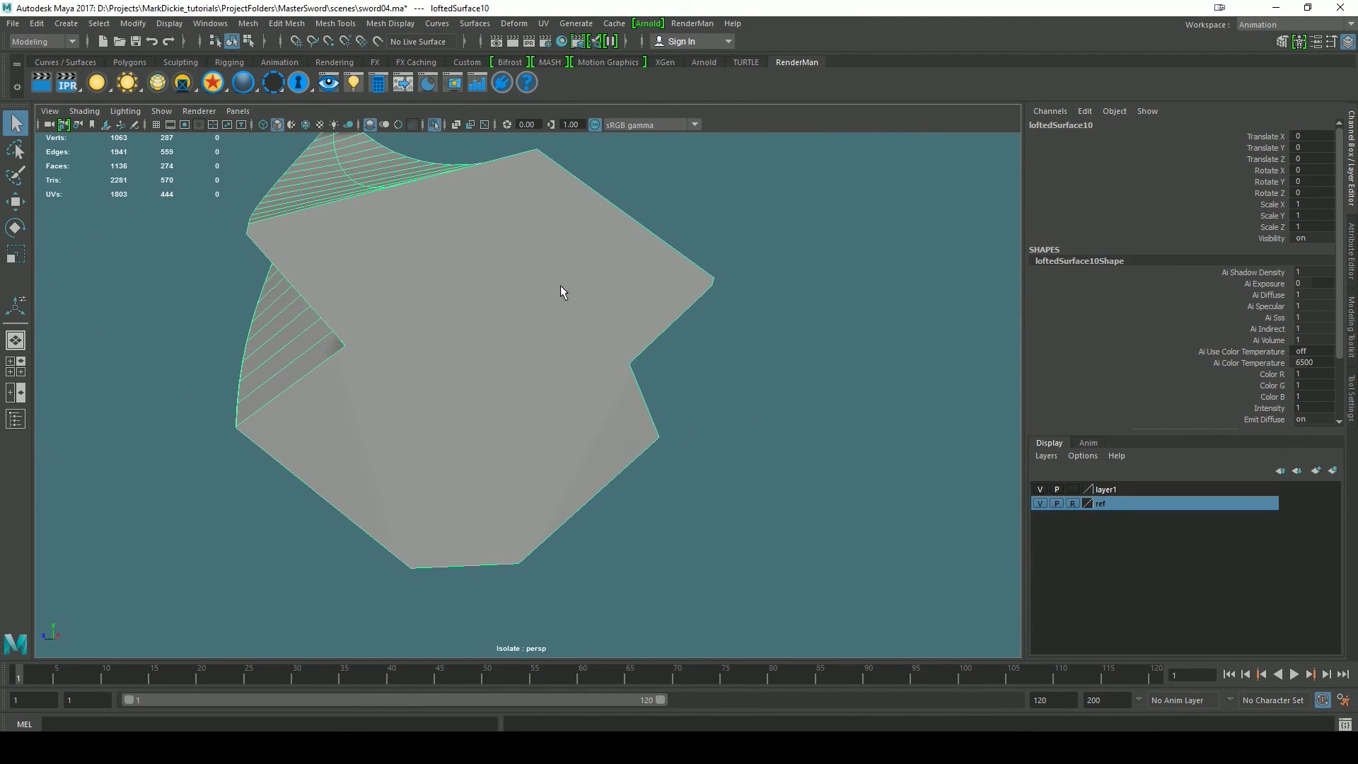
- Switch the isolated arm to face selection and select the large end-cap face
{"action": "right_click_drag", "start_coordinate": [513, 332], "coordinate": [516, 370]}
{"action": "left_click", "coordinate": [520, 377]}
{"action": "left_click_drag", "start_coordinate": [754, 490], "coordinate": [873, 471], "text": "alt"}
{"action": "middle_click_drag", "start_coordinate": [642, 360], "coordinate": [596, 299], "text": "alt"}
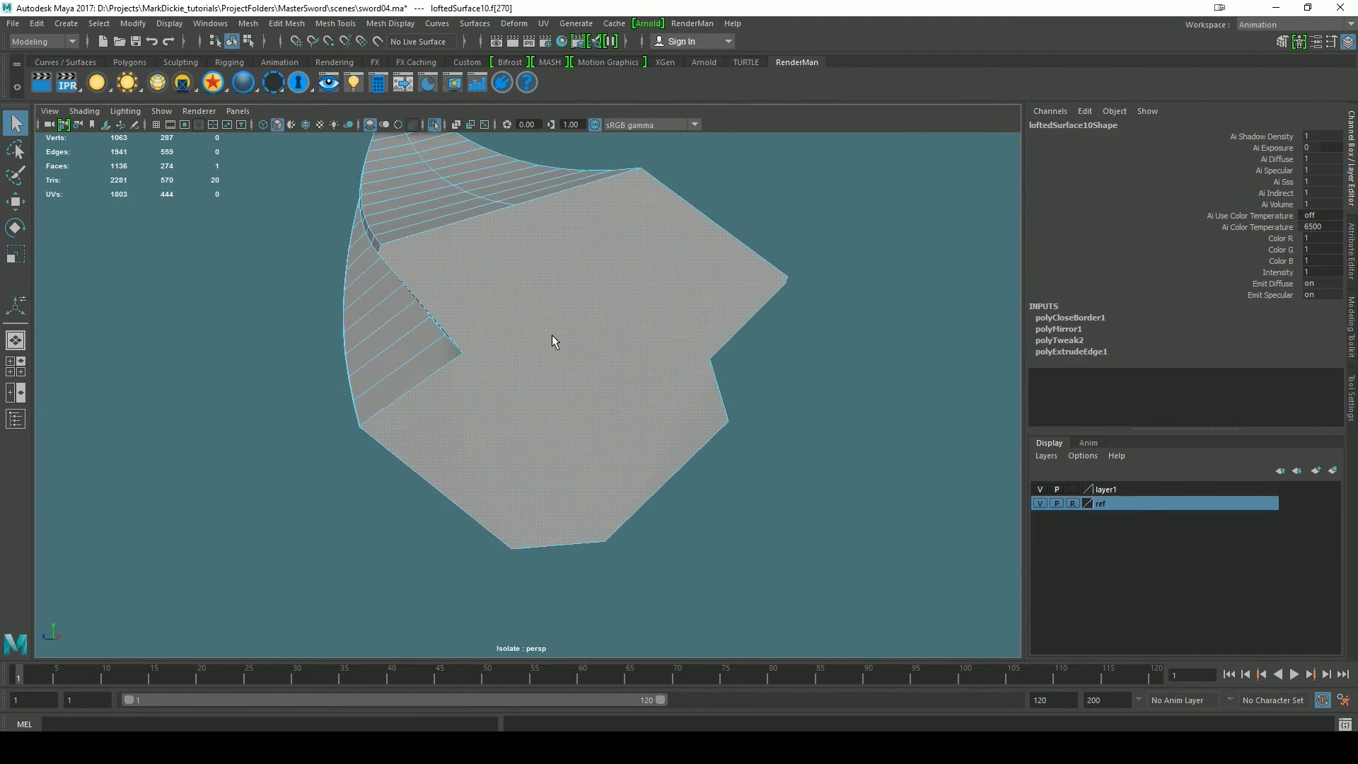
{"action": "left_click_drag", "start_coordinate": [553, 337], "coordinate": [572, 330], "text": "alt"}
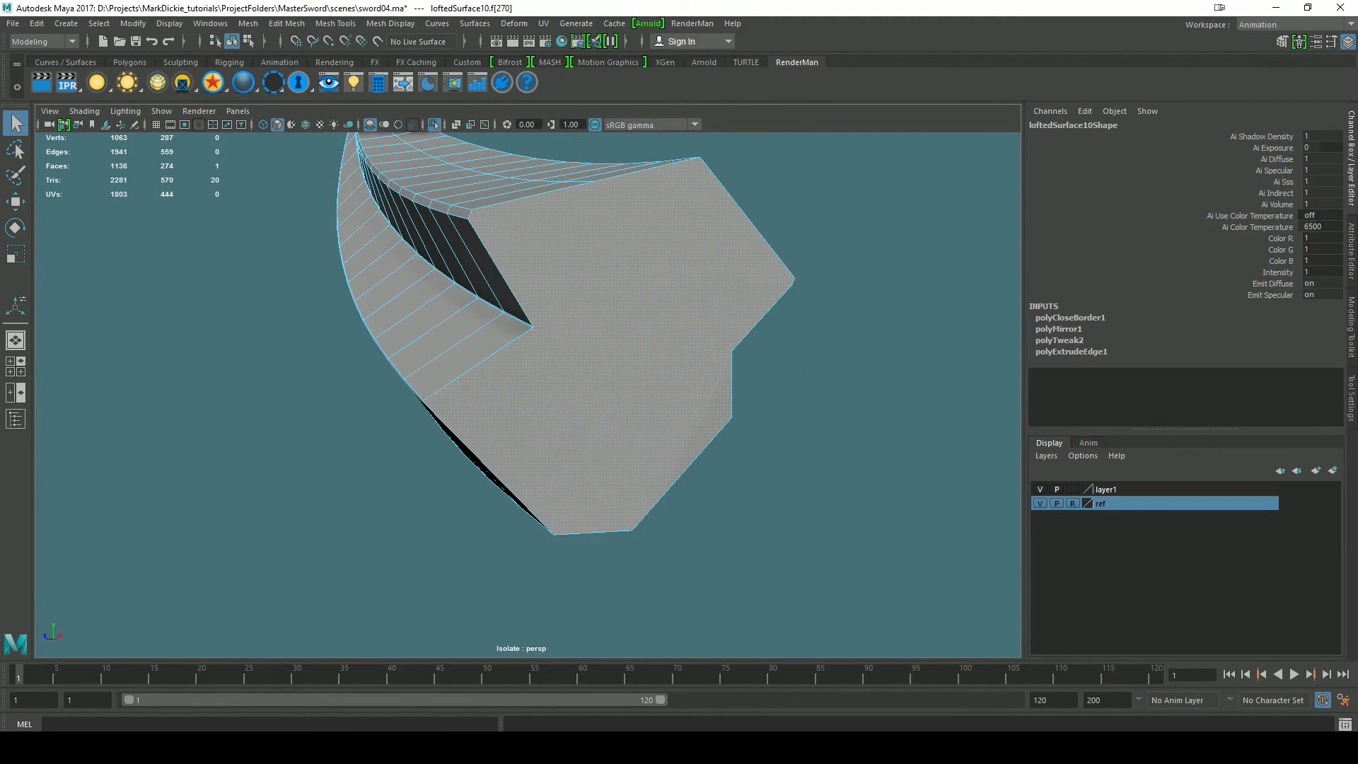
- Cut an edge across the arm's end cap between its two opposite inner notch corners with the Multi-Cut tool
{"action": "left_click", "coordinate": [1352, 317]}
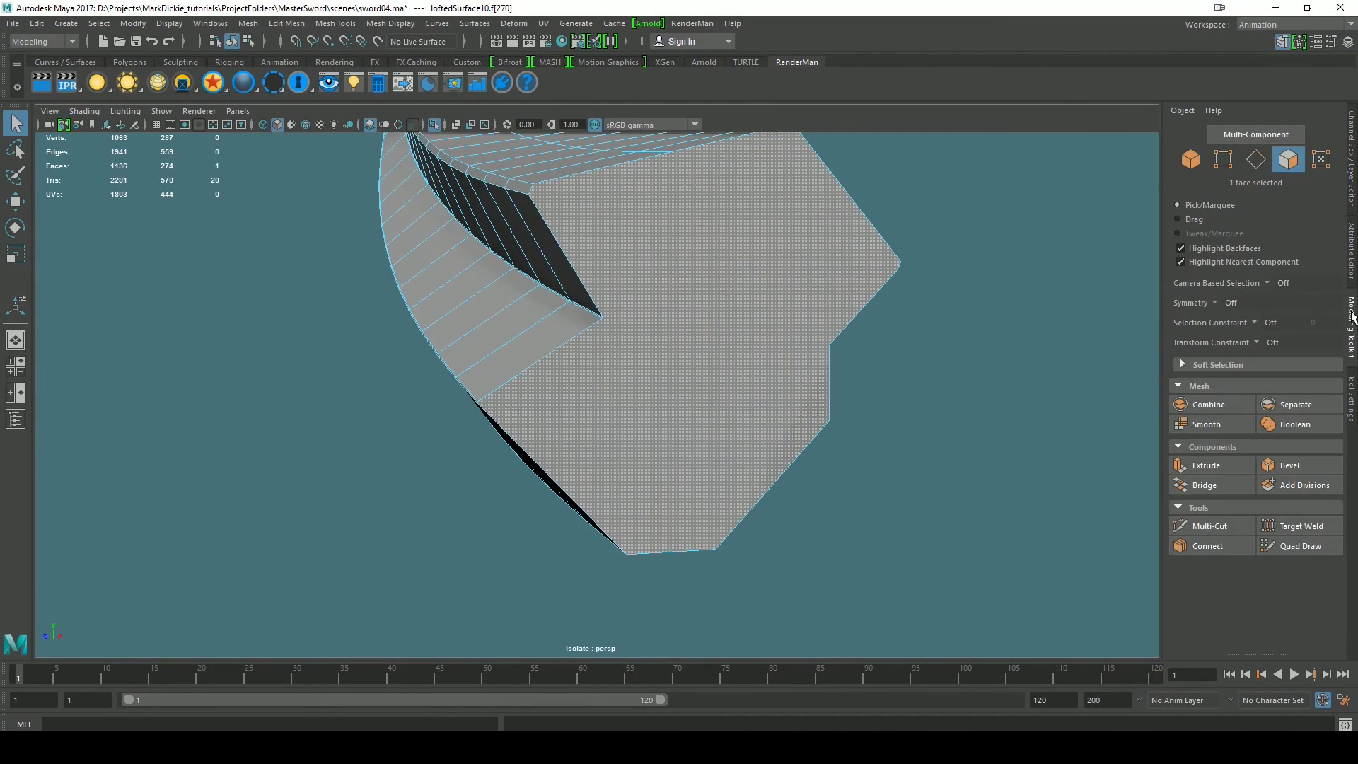
{"action": "left_click", "coordinate": [1207, 527]}
{"action": "left_click_drag", "start_coordinate": [858, 516], "coordinate": [858, 575], "text": "alt"}
{"action": "left_click_drag", "start_coordinate": [808, 564], "coordinate": [759, 550], "text": "alt"}
{"action": "scroll", "coordinate": [756, 504], "scroll_direction": "up", "scroll_amount": 3}
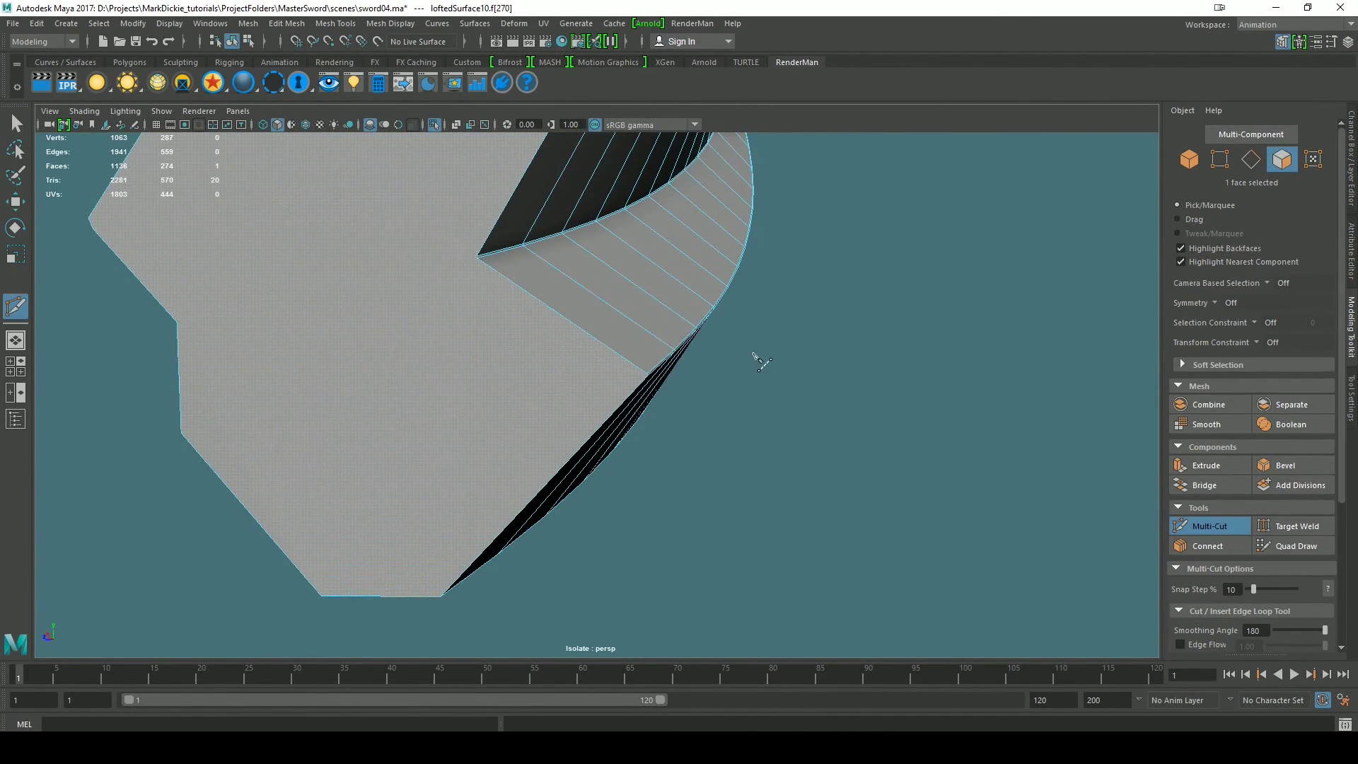
{"action": "middle_click_drag", "start_coordinate": [753, 354], "coordinate": [859, 398], "text": "alt"}
{"action": "left_click", "coordinate": [785, 433]}
{"action": "left_click_drag", "start_coordinate": [692, 390], "coordinate": [691, 378], "text": "alt"}
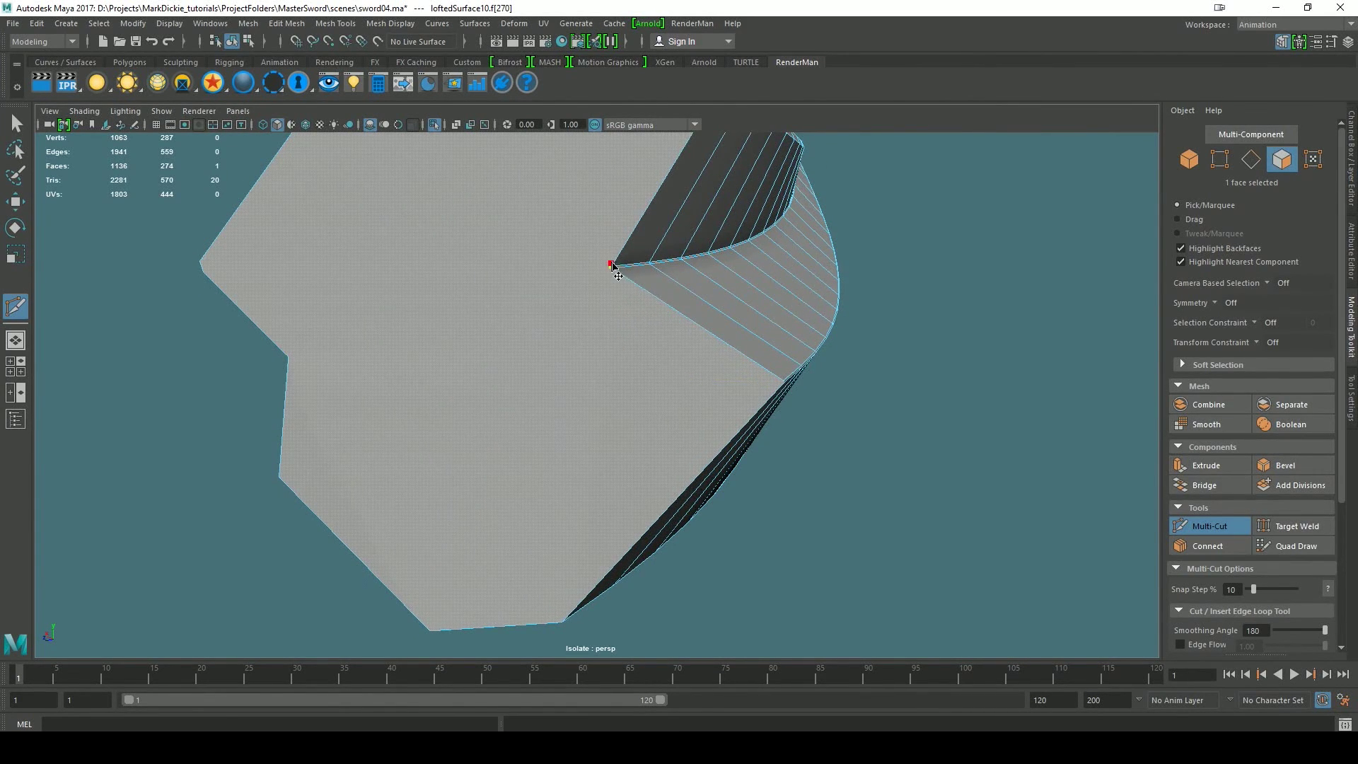
{"action": "left_click_drag", "start_coordinate": [612, 266], "coordinate": [564, 333], "text": "alt"}
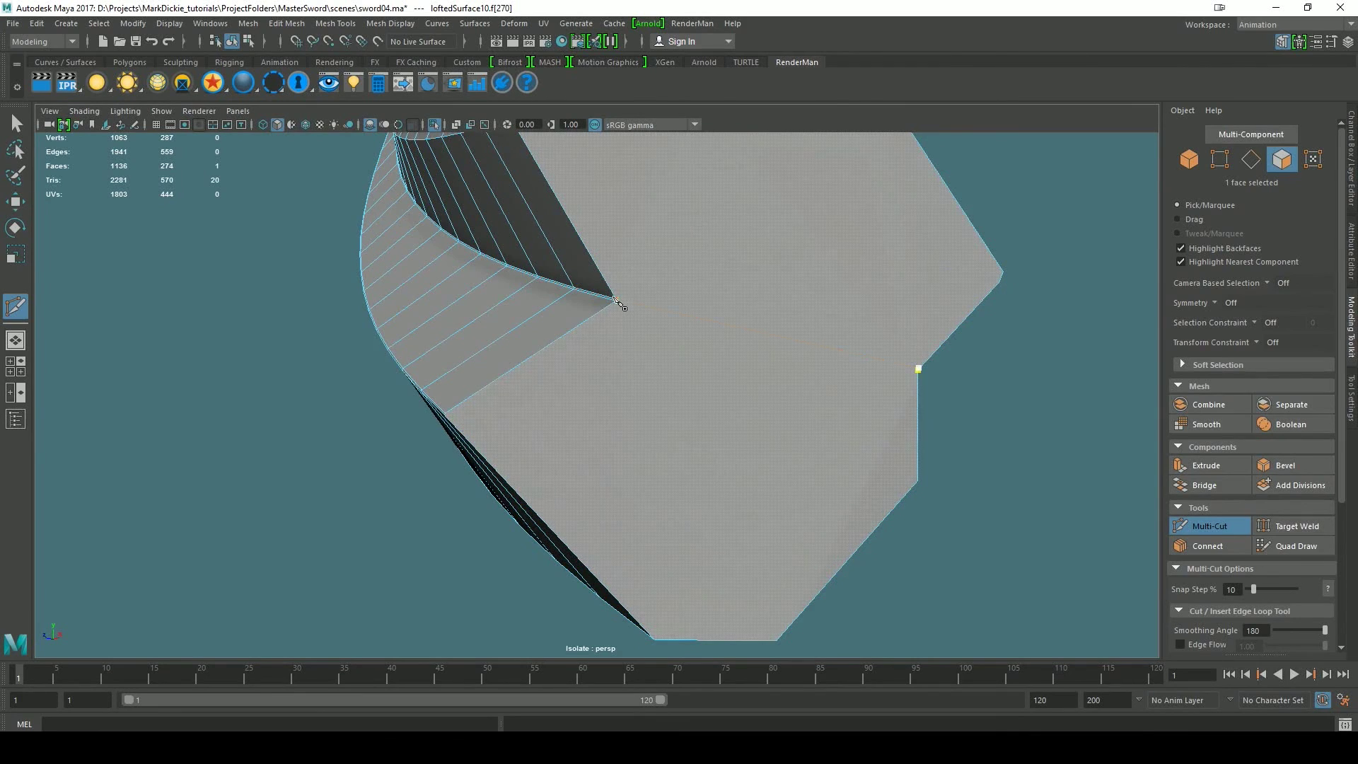
{"action": "right_click", "coordinate": [615, 300]}
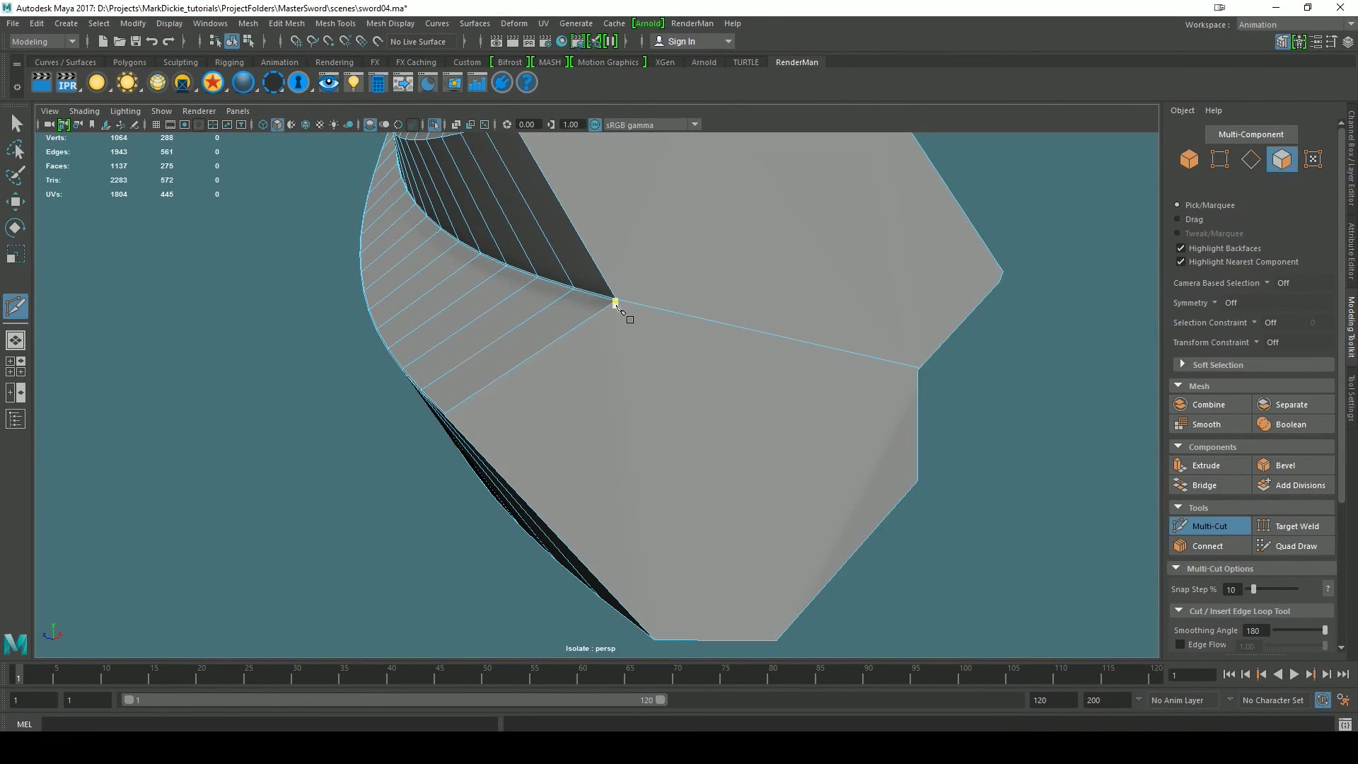
- Try to cut another edge across the end cap between the two inner notch vertices
{"action": "left_click", "coordinate": [616, 303]}
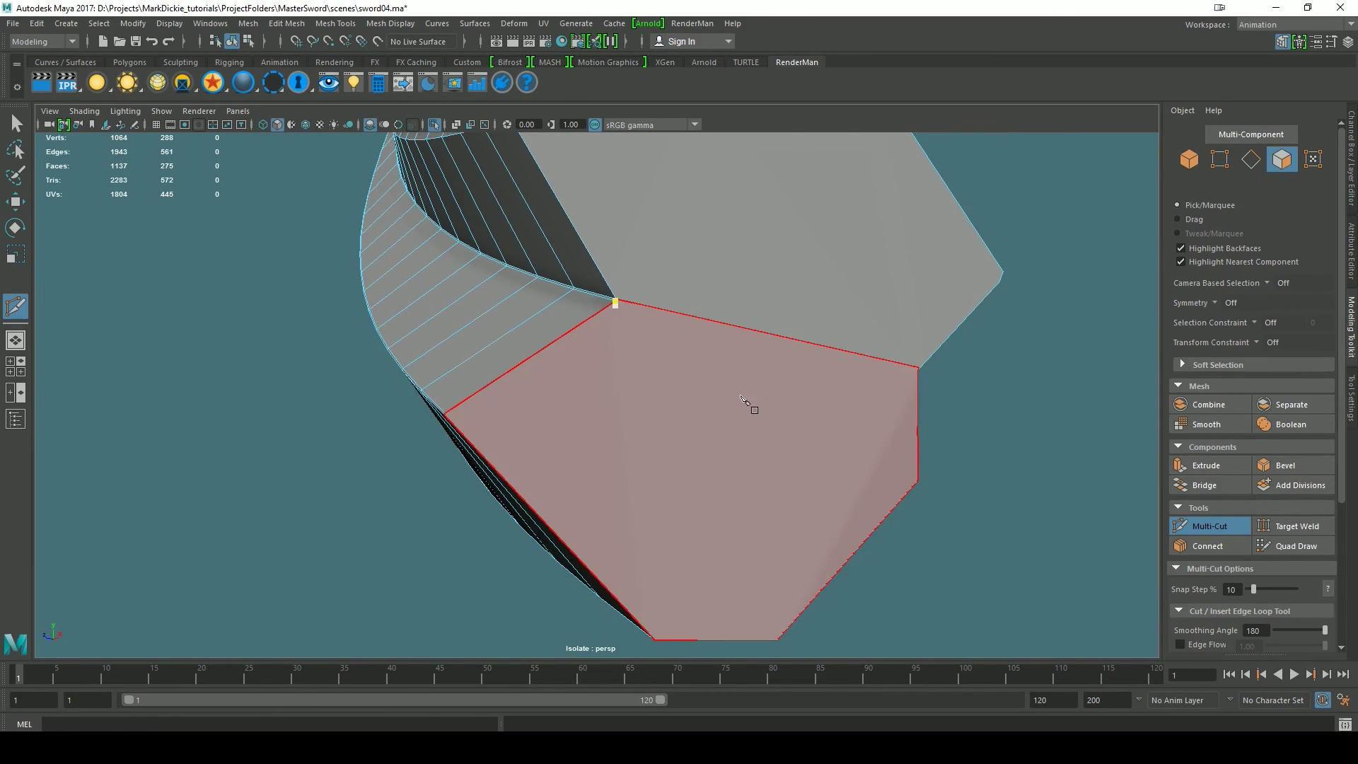
{"action": "left_click_drag", "start_coordinate": [749, 403], "coordinate": [569, 392], "text": "alt"}
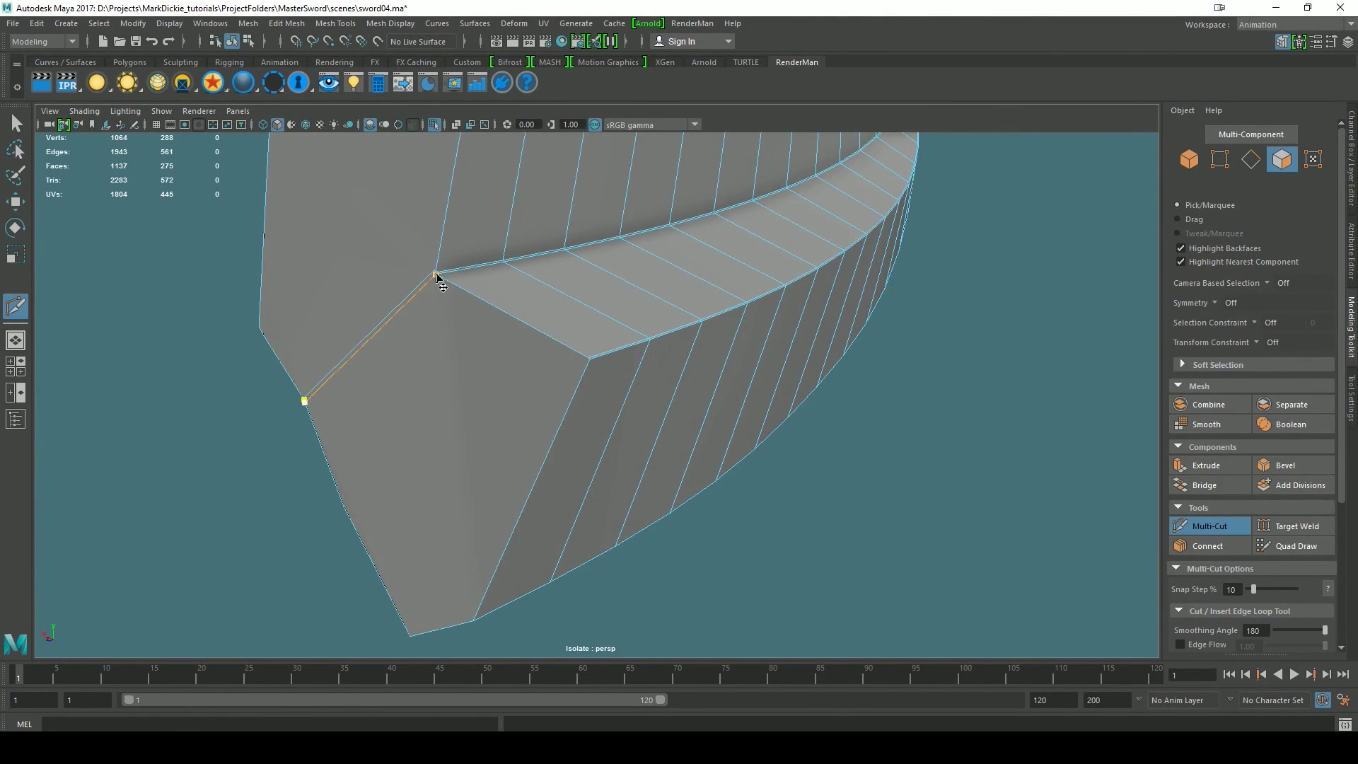
{"action": "left_click", "coordinate": [436, 274]}
{"action": "left_click_drag", "start_coordinate": [466, 401], "coordinate": [668, 415], "text": "alt"}
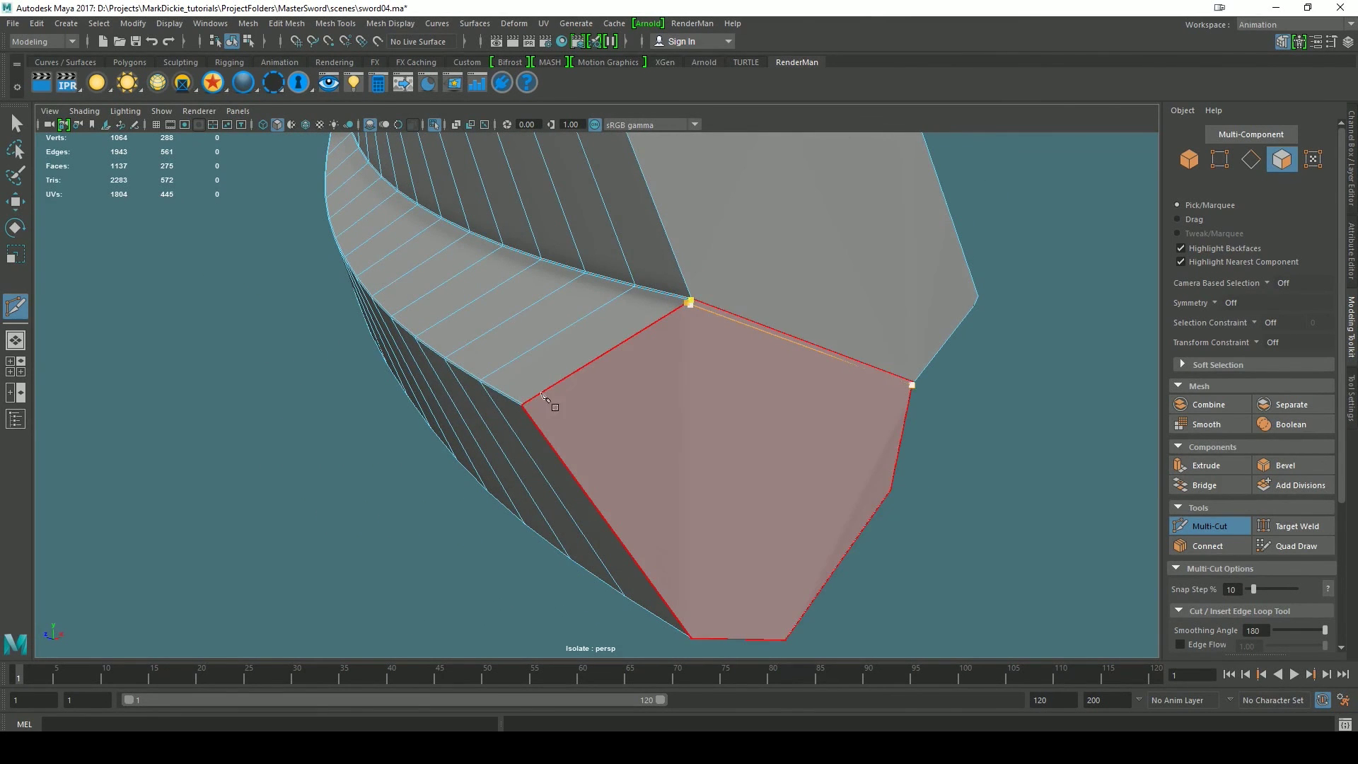
{"action": "left_click", "coordinate": [524, 405]}
- Undo the misplaced cuts across the end cap at the inner notch
{"action": "key", "text": "ctrl+z"}
{"action": "middle_click_drag", "start_coordinate": [724, 509], "coordinate": [621, 497], "text": "alt"}
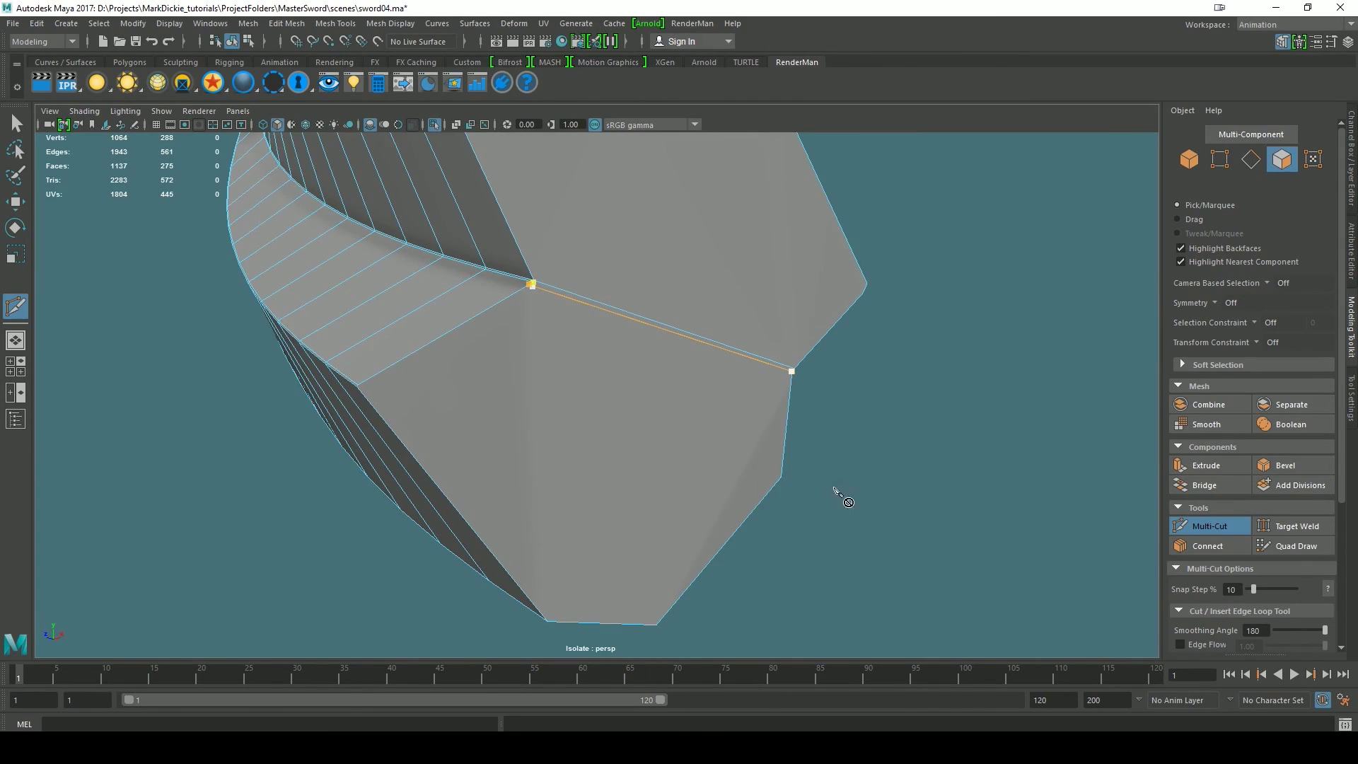
{"action": "left_click_drag", "start_coordinate": [880, 482], "coordinate": [784, 524], "text": "alt"}
{"action": "key", "text": "ctrl+z"}
{"action": "scroll", "coordinate": [537, 400], "scroll_direction": "up", "scroll_amount": 3}
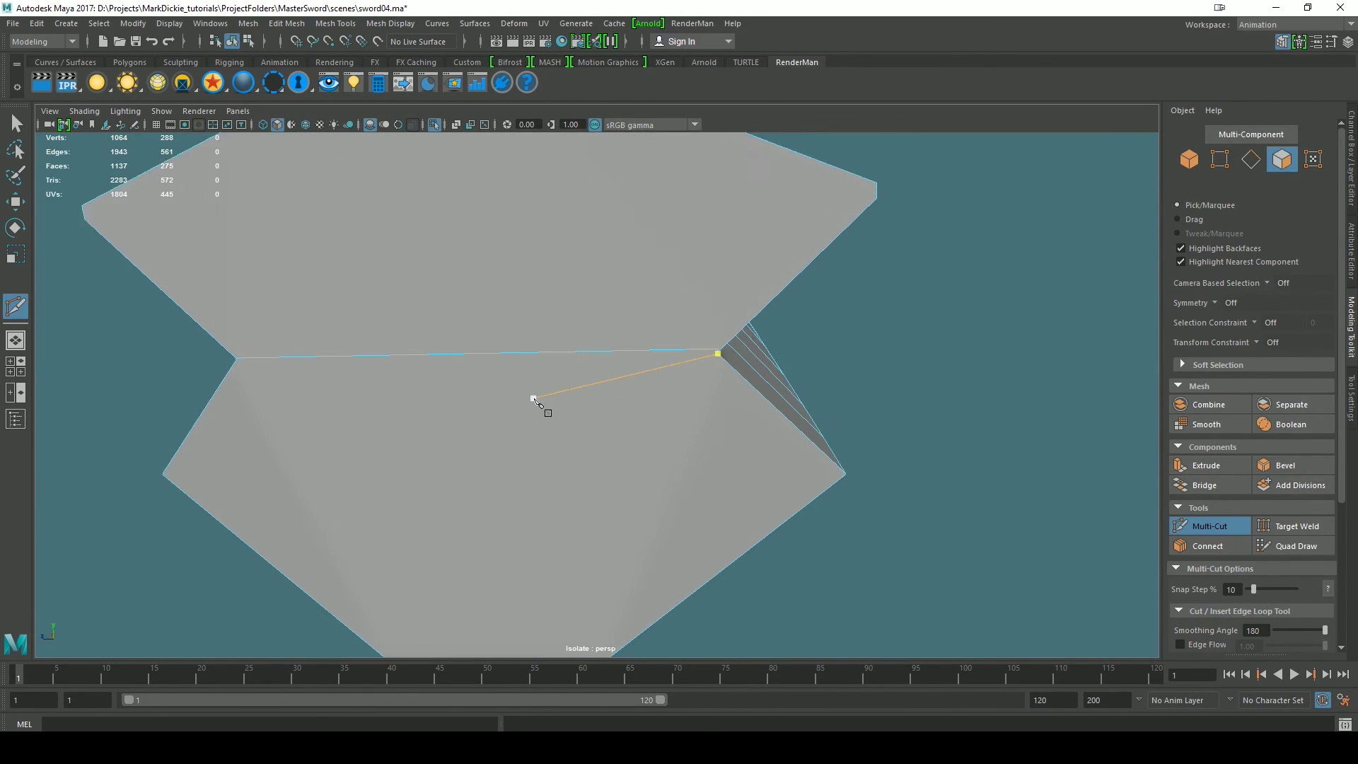
{"action": "scroll", "coordinate": [773, 447], "scroll_direction": "up", "scroll_amount": 1}
{"action": "left_click_drag", "start_coordinate": [866, 486], "coordinate": [803, 469], "text": "alt"}
{"action": "key", "text": "ctrl+z"}
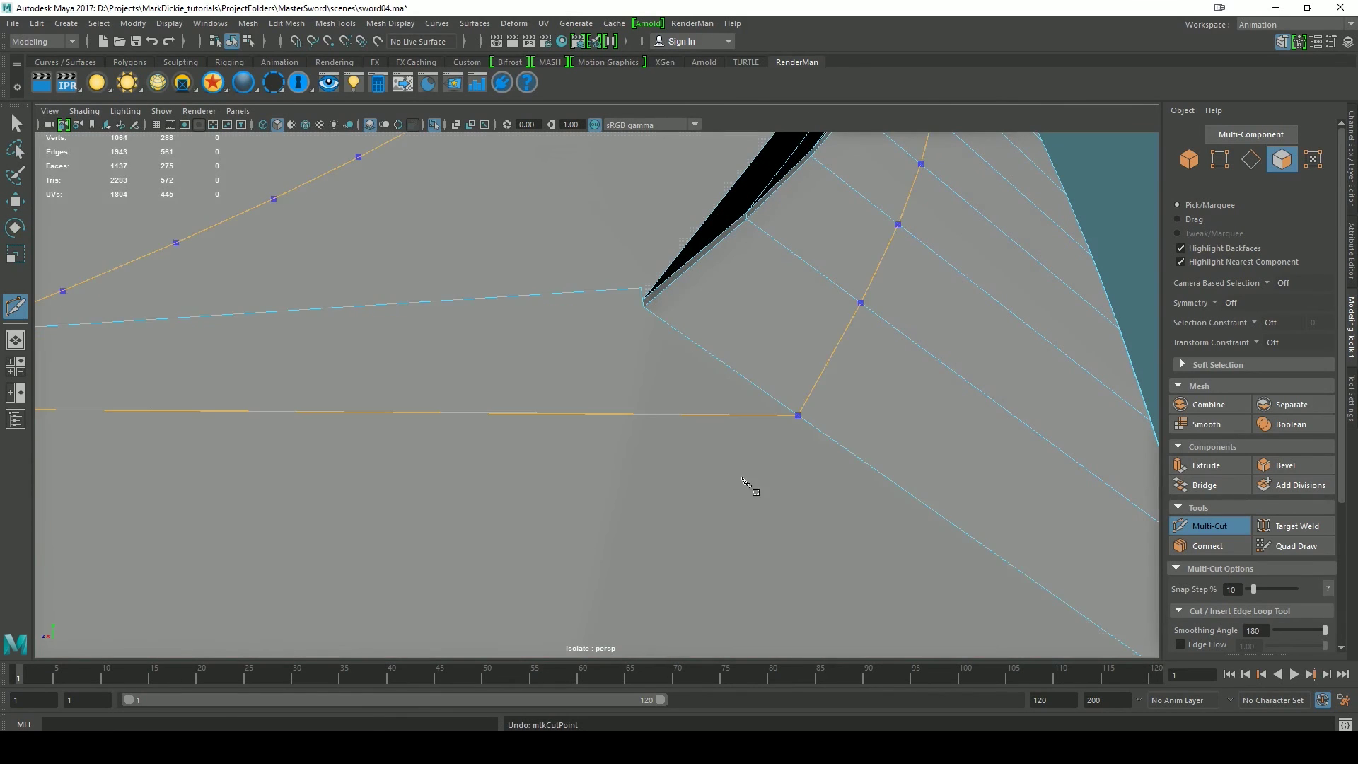
{"action": "key", "text": "ctrl+z"}
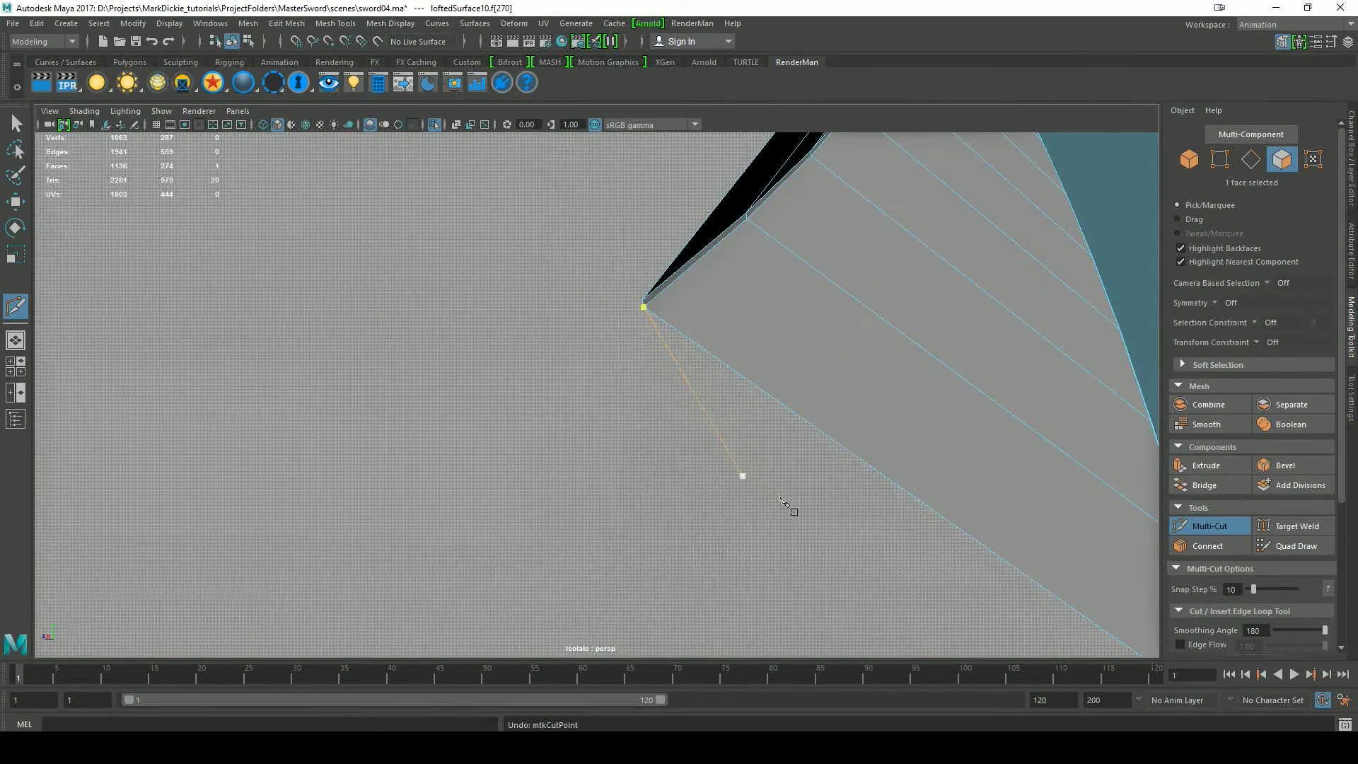
- Cut an edge straight across the end cap, joining one vertex of the inner notch to its counterpart on the opposite side
{"action": "left_click", "coordinate": [642, 301]}
{"action": "scroll", "coordinate": [476, 452], "scroll_direction": "down", "scroll_amount": 4}
{"action": "left_click_drag", "start_coordinate": [476, 454], "coordinate": [603, 449], "text": "alt"}
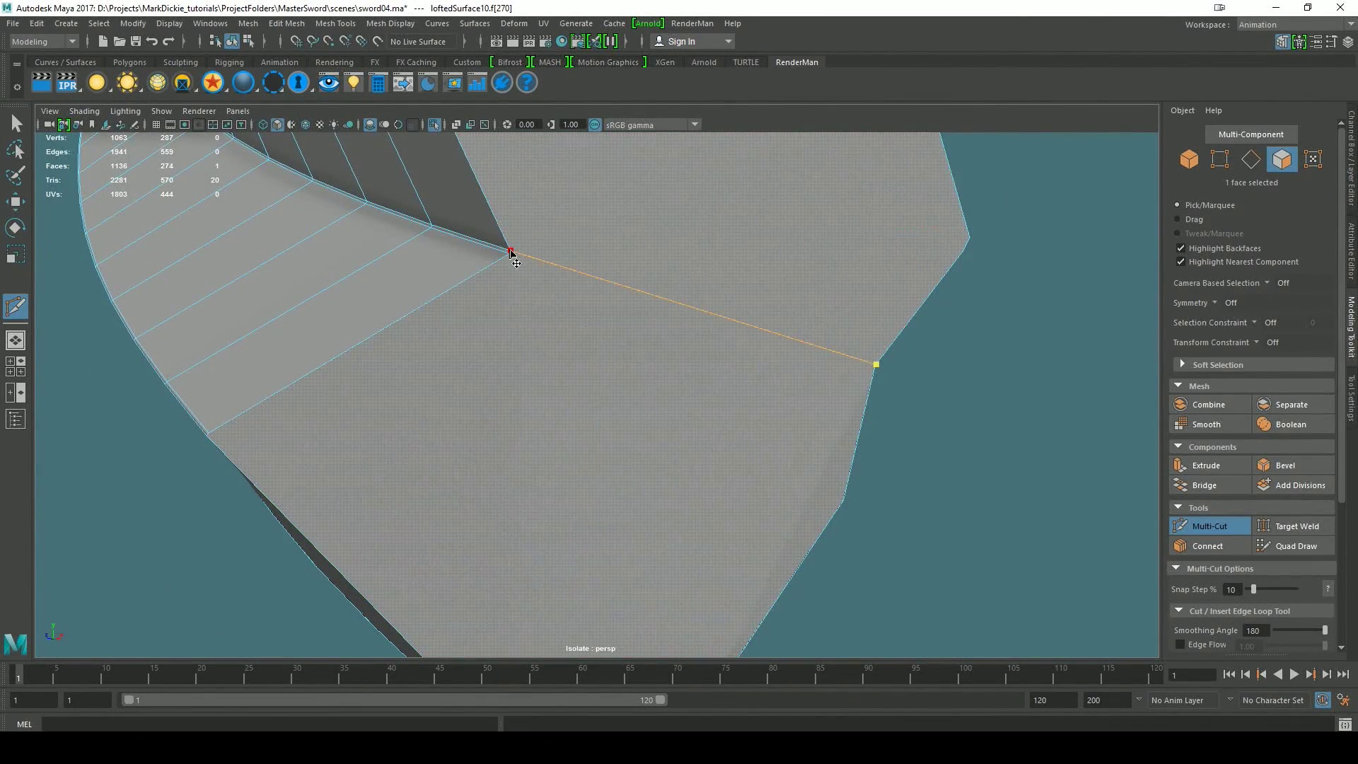
{"action": "right_click", "coordinate": [511, 253]}
- Cut a second, closely parallel edge across the end cap between the neighbouring vertices of the inner notch
{"action": "left_click", "coordinate": [510, 254]}
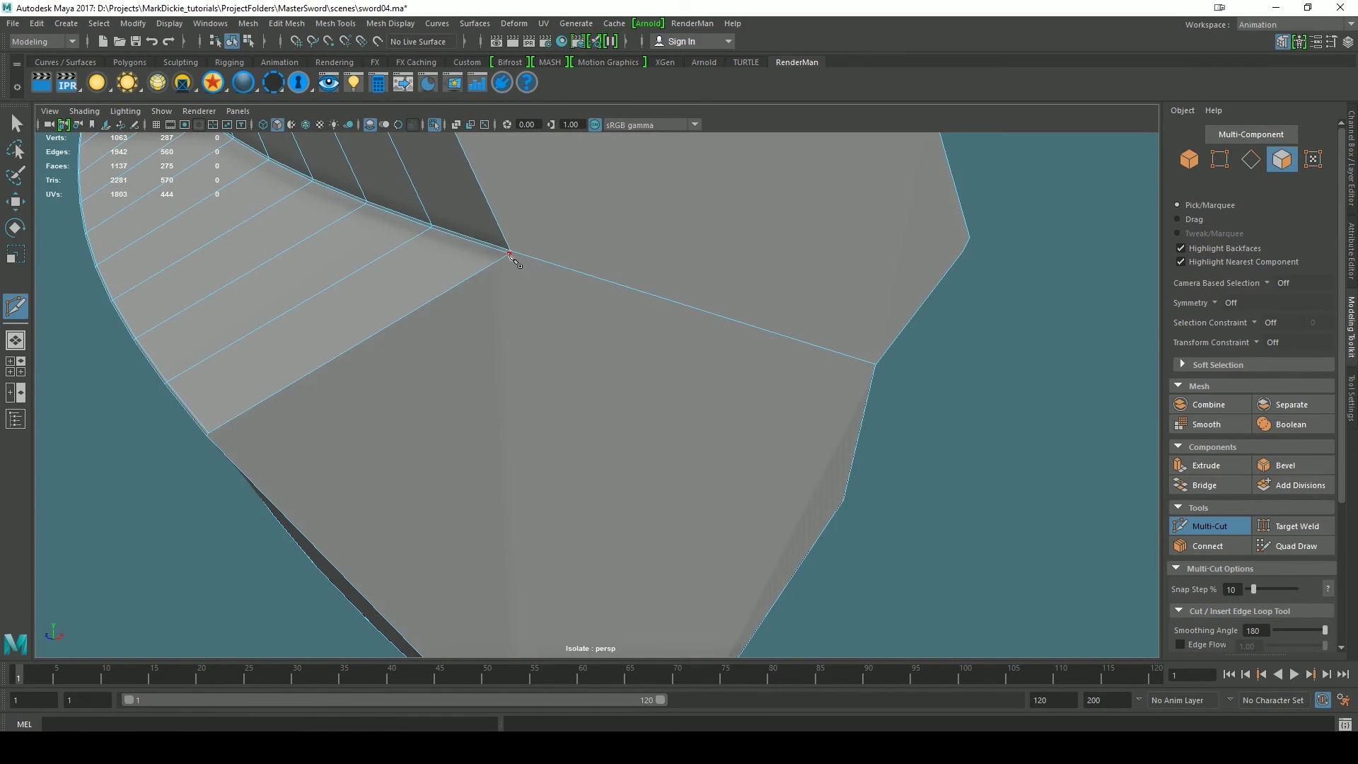
{"action": "left_click_drag", "start_coordinate": [746, 398], "coordinate": [538, 340], "text": "alt"}
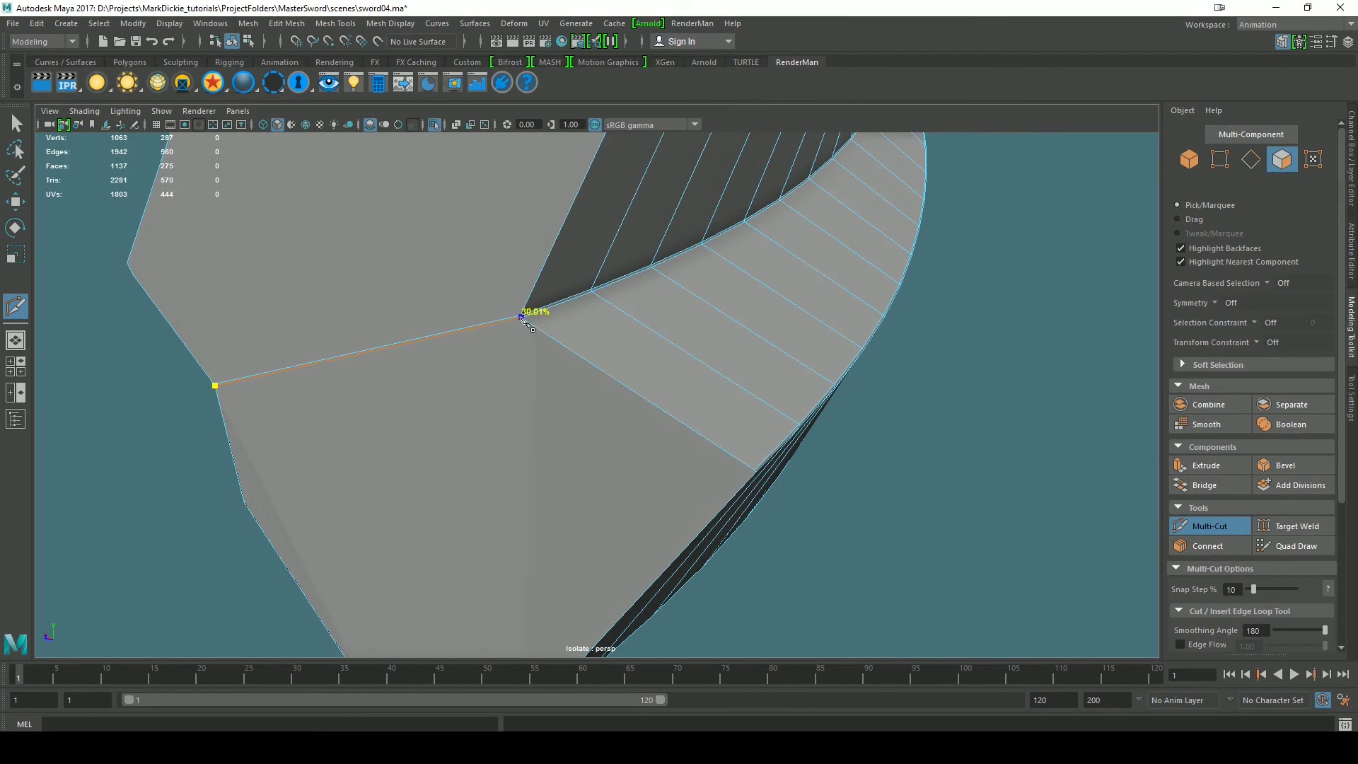
{"action": "left_click", "coordinate": [521, 318]}
{"action": "right_click", "coordinate": [680, 482]}
- Cut an edge across the end cap between the outer corners just below the notch
{"action": "left_click_drag", "start_coordinate": [654, 419], "coordinate": [580, 363], "text": "alt"}
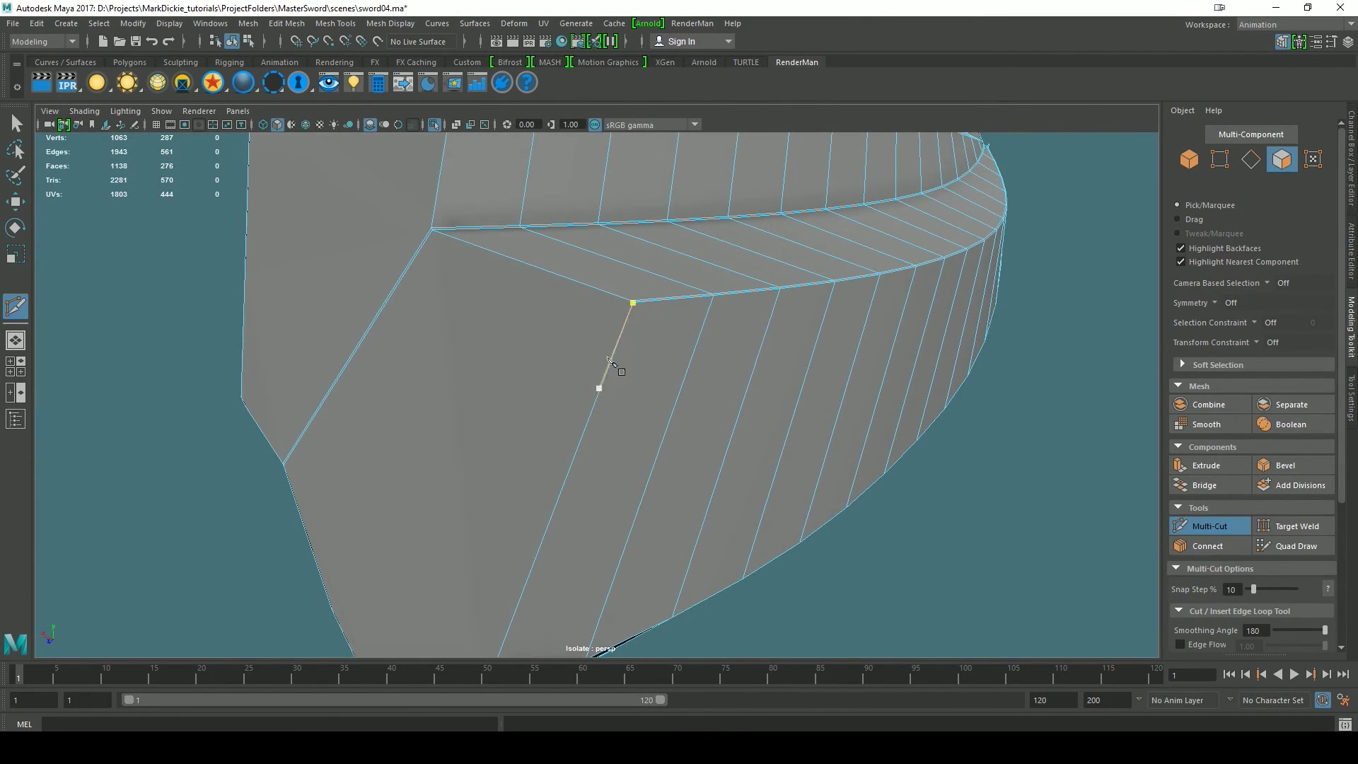
{"action": "left_click", "coordinate": [631, 303]}
{"action": "left_click_drag", "start_coordinate": [455, 388], "coordinate": [679, 376], "text": "alt"}
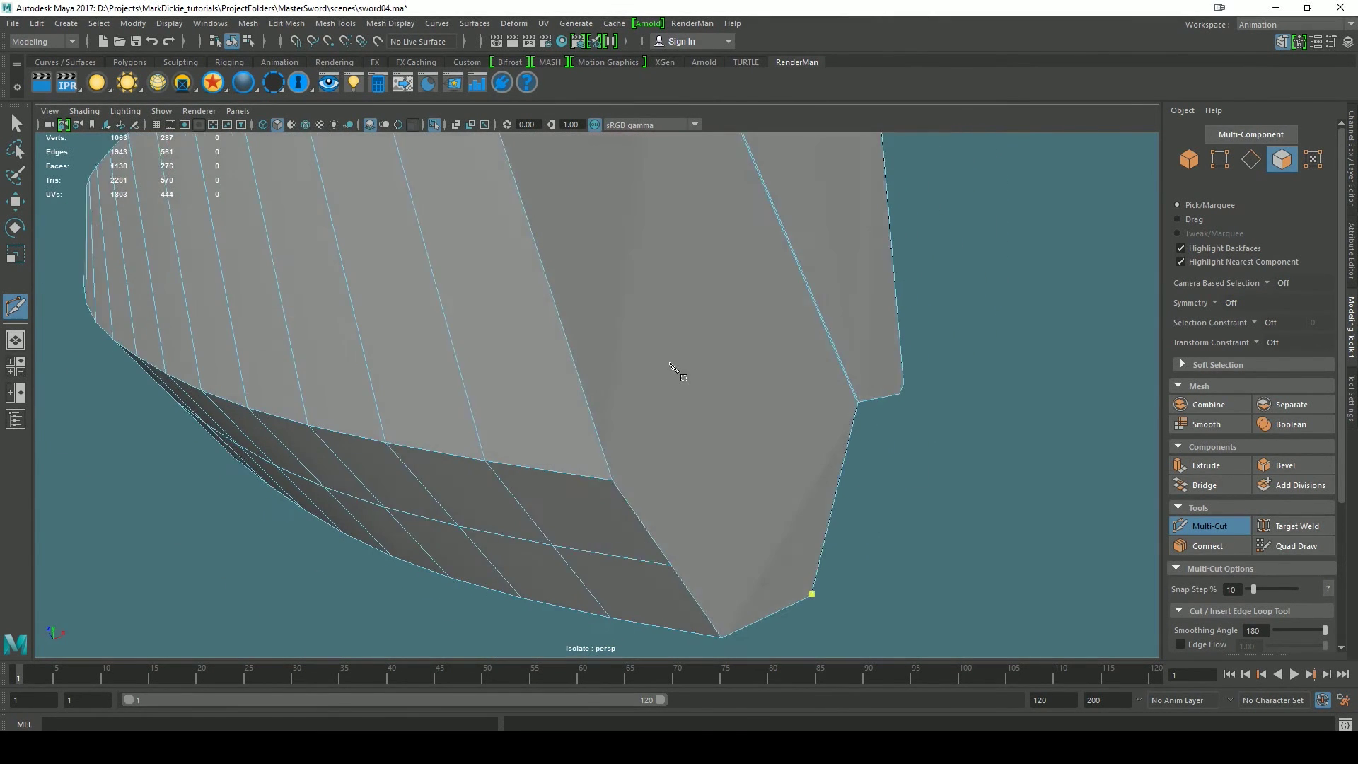
{"action": "left_click_drag", "start_coordinate": [643, 479], "coordinate": [729, 525], "text": "alt"}
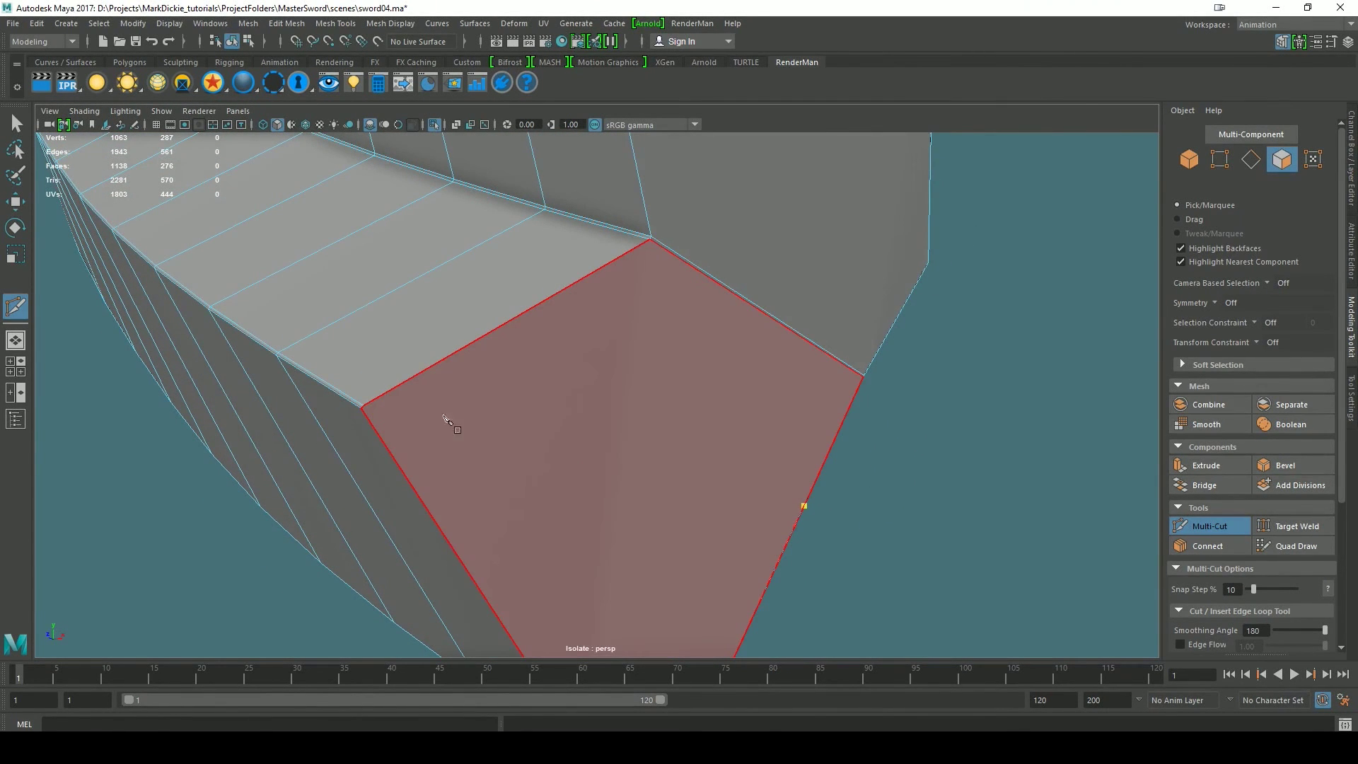
{"action": "left_click", "coordinate": [367, 403]}
{"action": "right_click", "coordinate": [367, 399]}
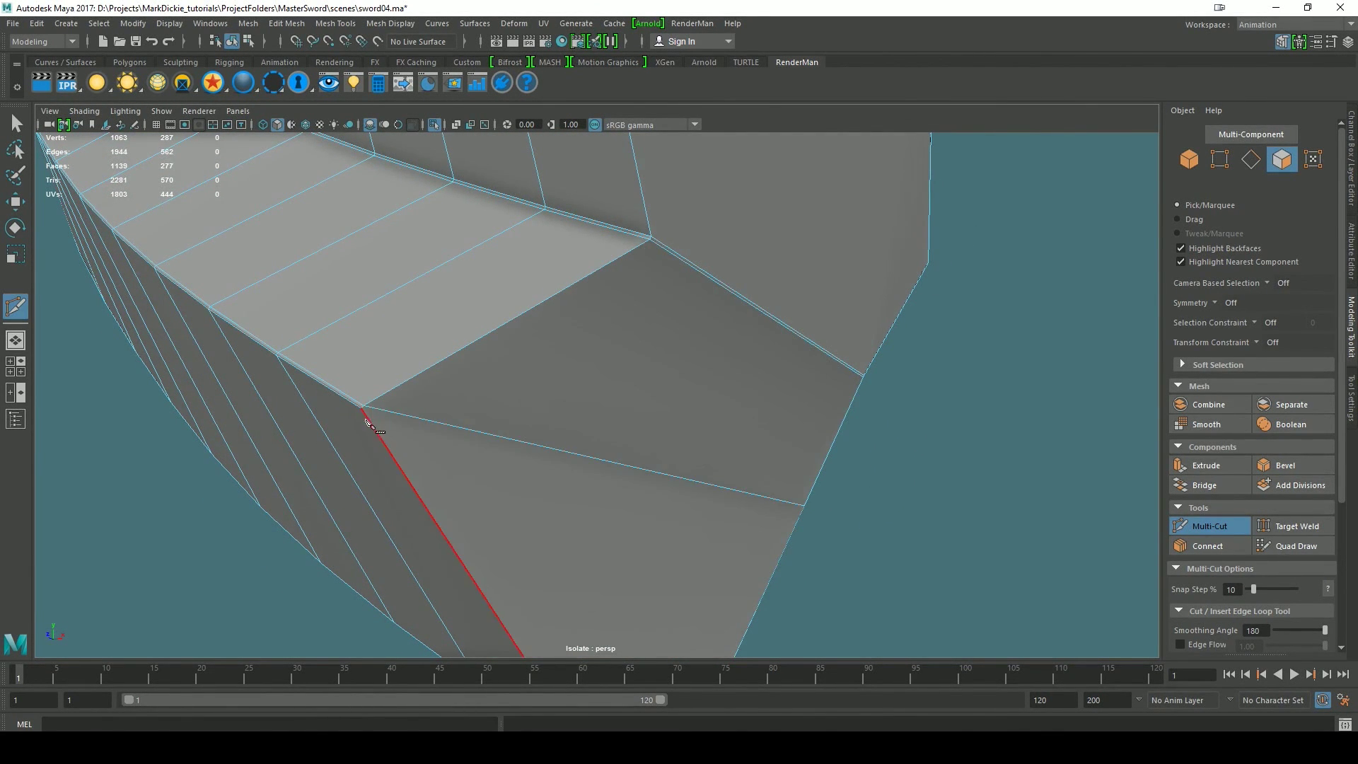
- Cut a parallel companion edge between the adjacent support vertices of the lower outer corners
{"action": "left_click", "coordinate": [361, 407]}
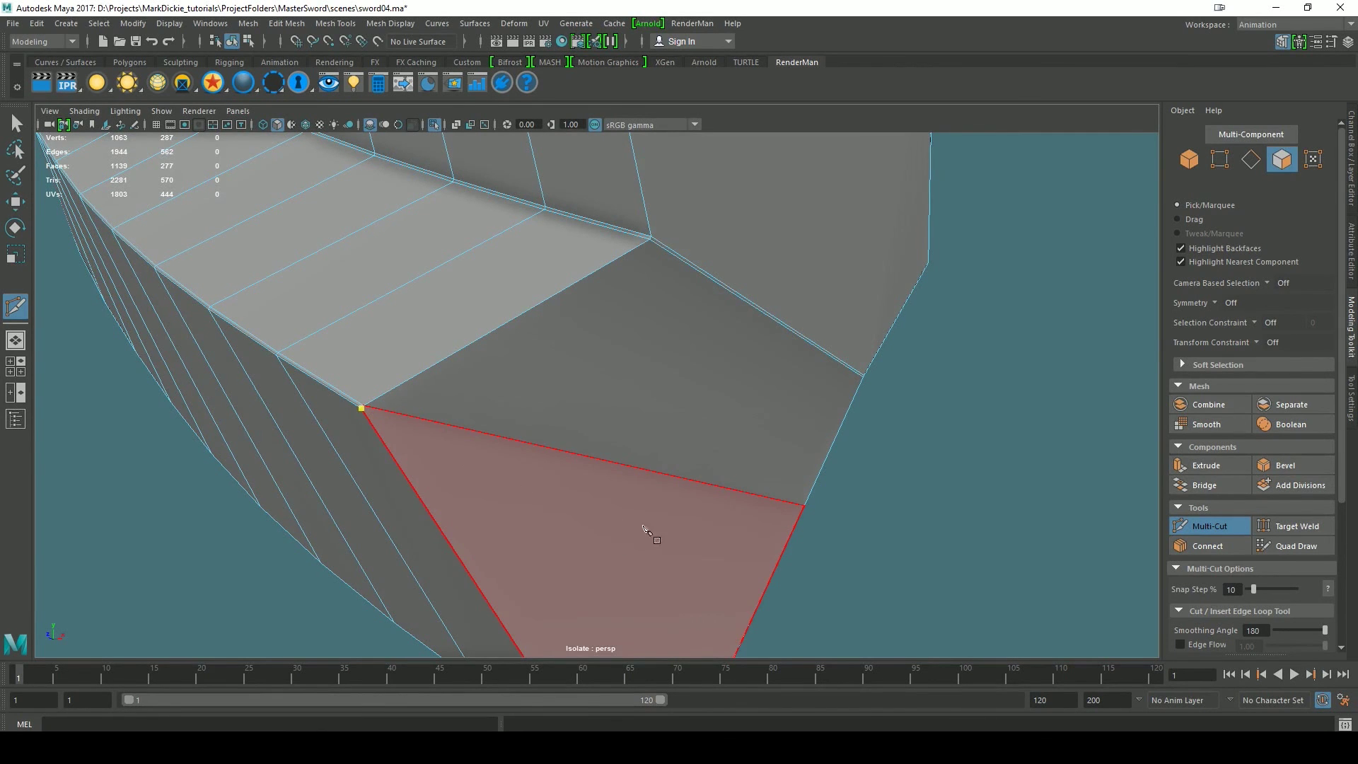
{"action": "left_click_drag", "start_coordinate": [686, 543], "coordinate": [481, 535], "text": "alt"}
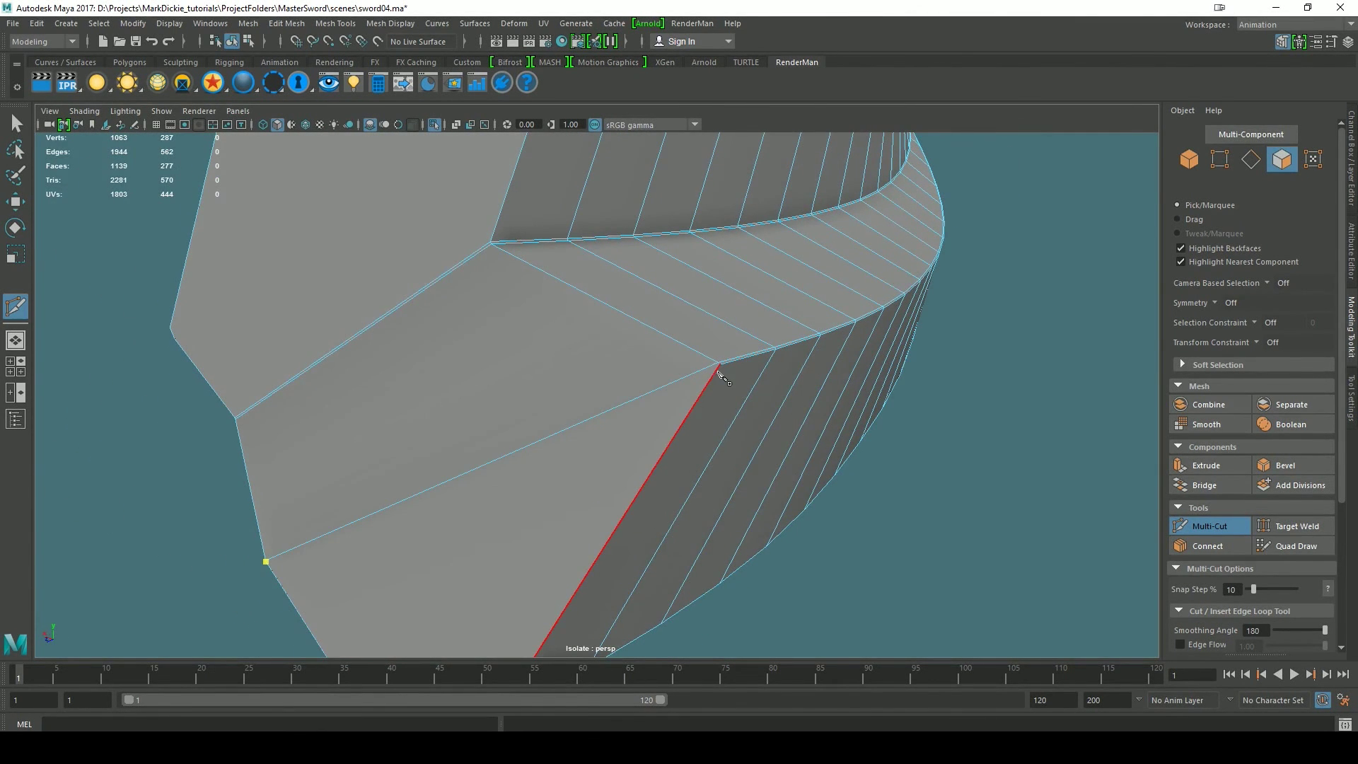
{"action": "right_click", "coordinate": [948, 435]}
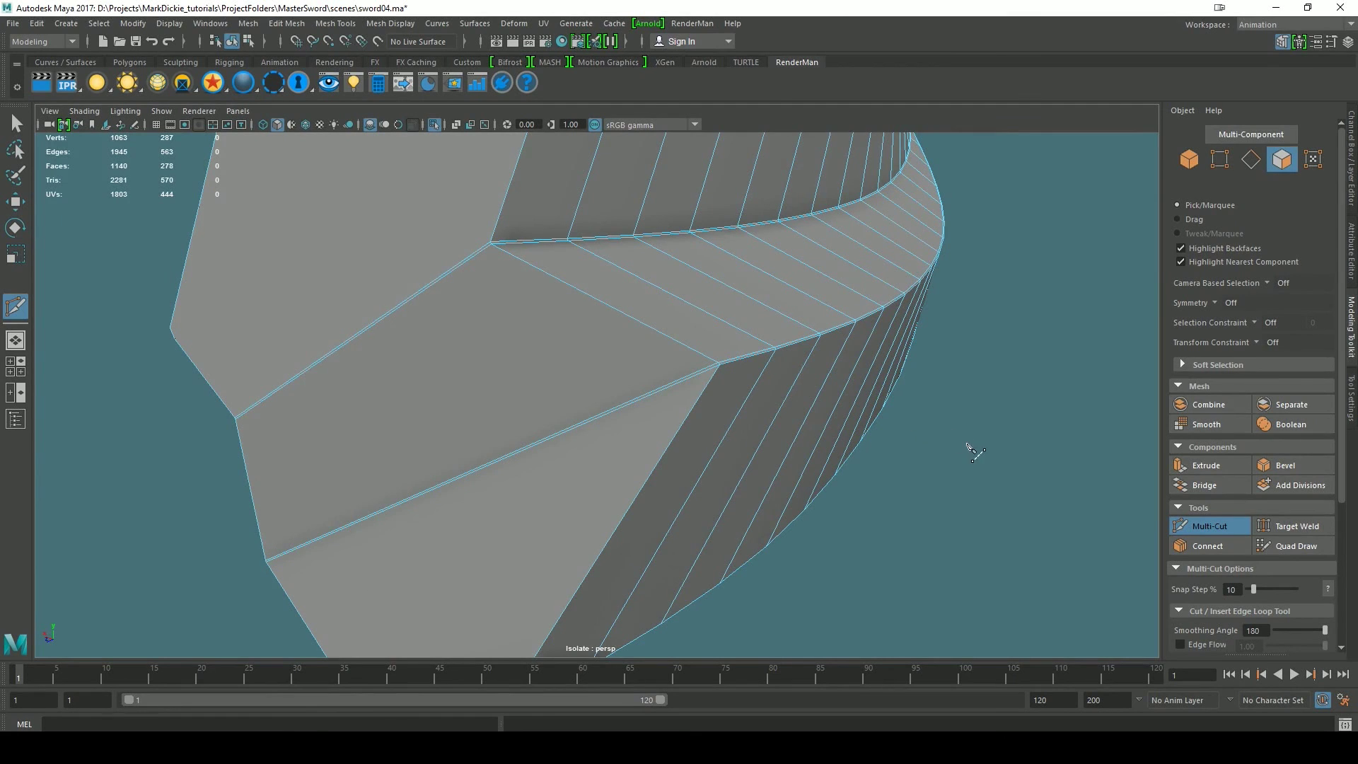
- Cut a vertical centre line through the end cap from the middle vertex of its bottom edge to the top ridge vertex
{"action": "left_click_drag", "start_coordinate": [739, 493], "coordinate": [889, 442], "text": "alt"}
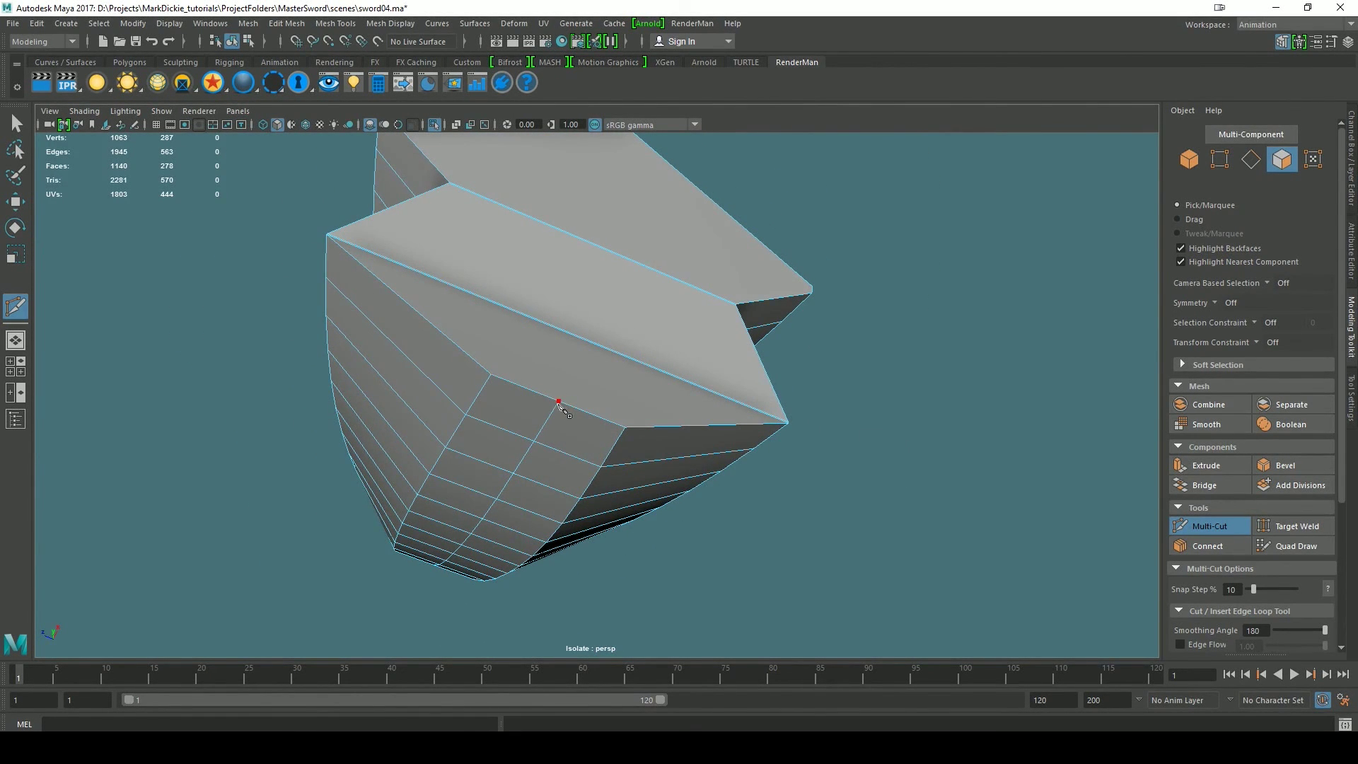
{"action": "left_click_drag", "start_coordinate": [559, 402], "coordinate": [561, 326], "text": "alt"}
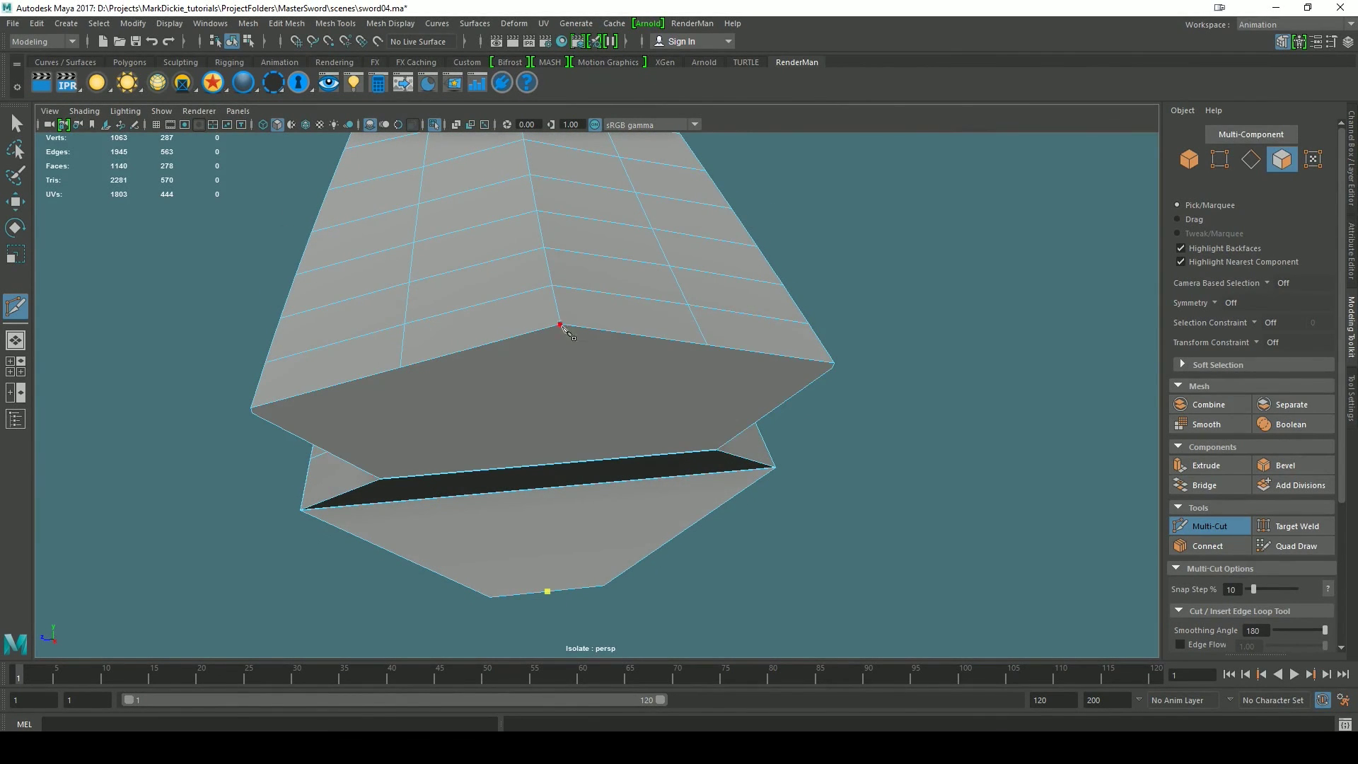
{"action": "left_click", "coordinate": [559, 326]}
{"action": "right_click", "coordinate": [577, 321]}
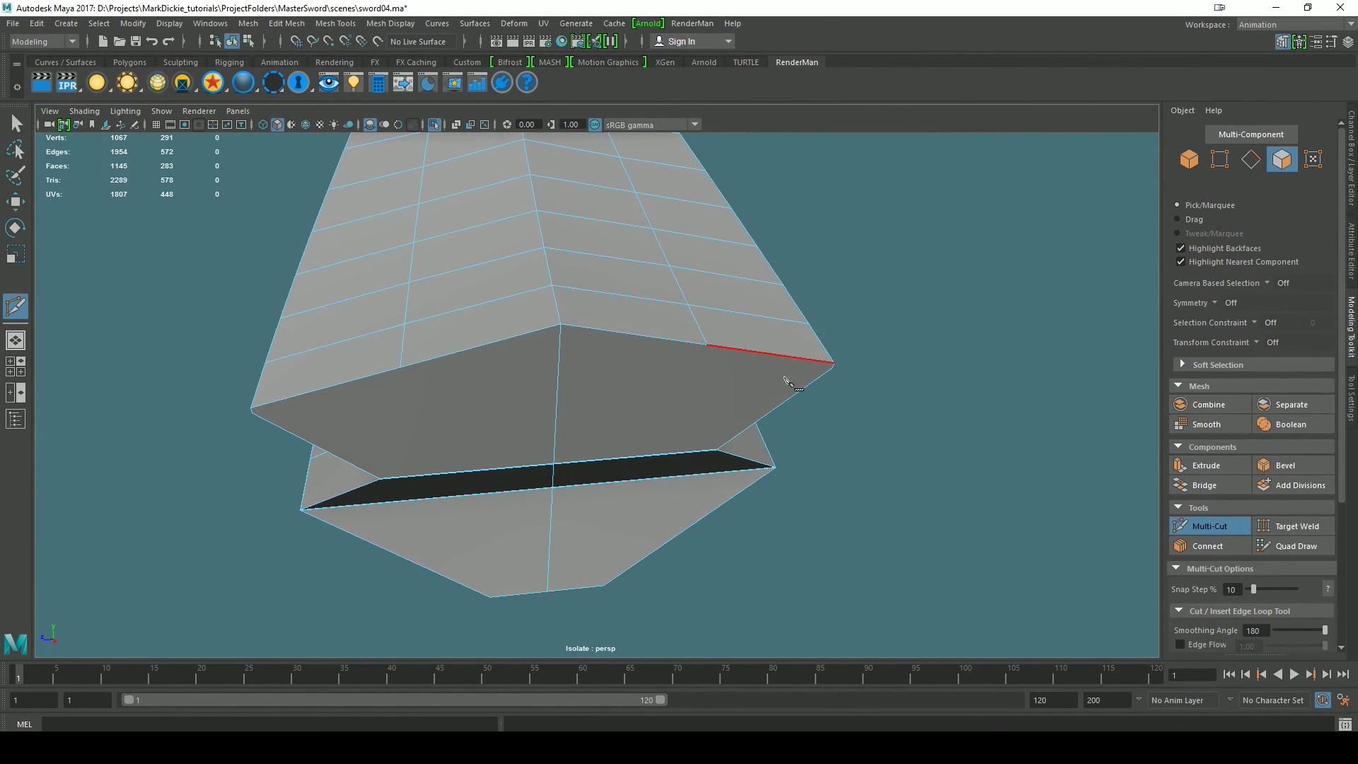
- Try to cut an edge across the end cap's upper section between its outer corners, and undo it
{"action": "left_click_drag", "start_coordinate": [711, 477], "coordinate": [781, 415], "text": "alt"}
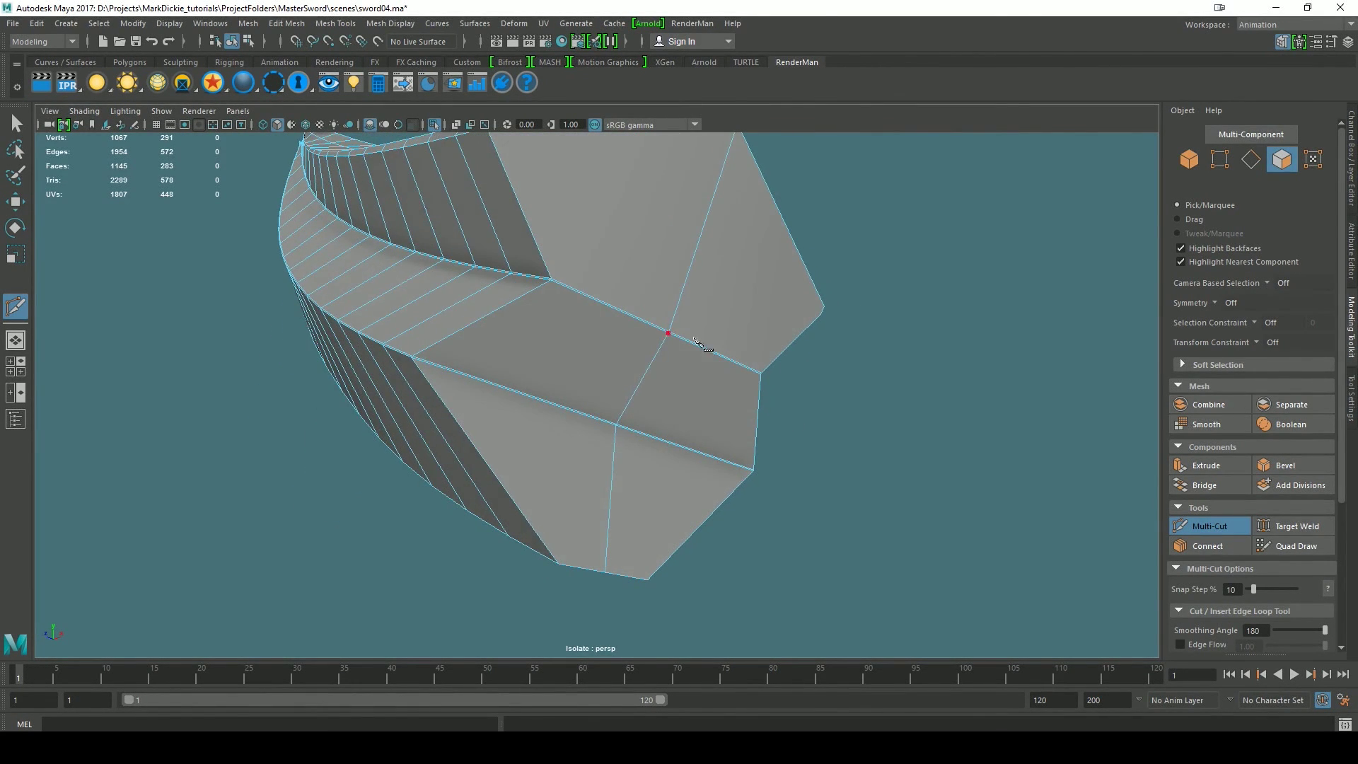
{"action": "left_click", "coordinate": [668, 332]}
{"action": "left_click_drag", "start_coordinate": [713, 340], "coordinate": [470, 367], "text": "alt"}
{"action": "left_click", "coordinate": [368, 299]}
{"action": "left_click_drag", "start_coordinate": [376, 307], "coordinate": [559, 350], "text": "alt"}
{"action": "left_click", "coordinate": [559, 306]}
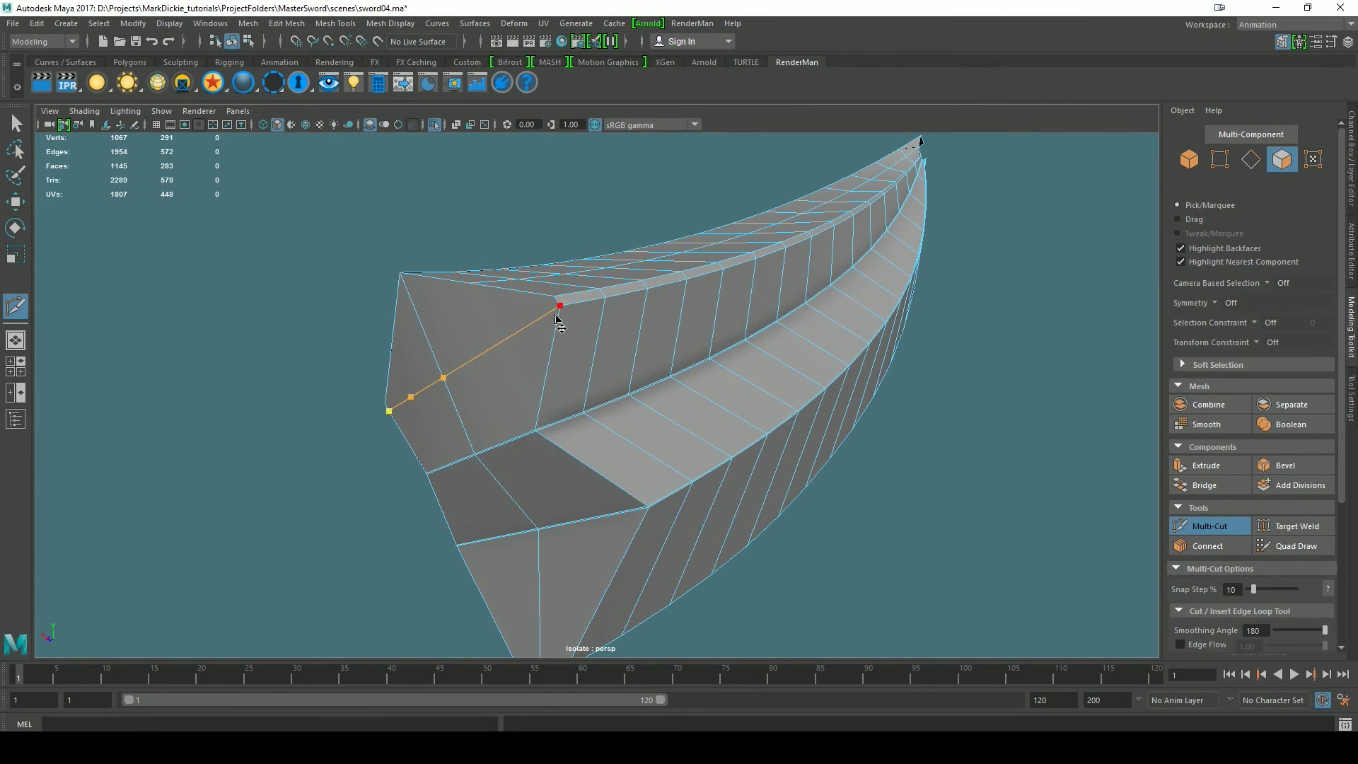
{"action": "key", "text": "Return"}
{"action": "left_click_drag", "start_coordinate": [488, 507], "coordinate": [828, 516], "text": "alt"}
{"action": "key", "text": "ctrl+z"}
- Cut an edge across the end cap's upper section, joining the lower vertices of its two bevelled outer corners
{"action": "left_click_drag", "start_coordinate": [592, 402], "coordinate": [585, 376], "text": "alt"}
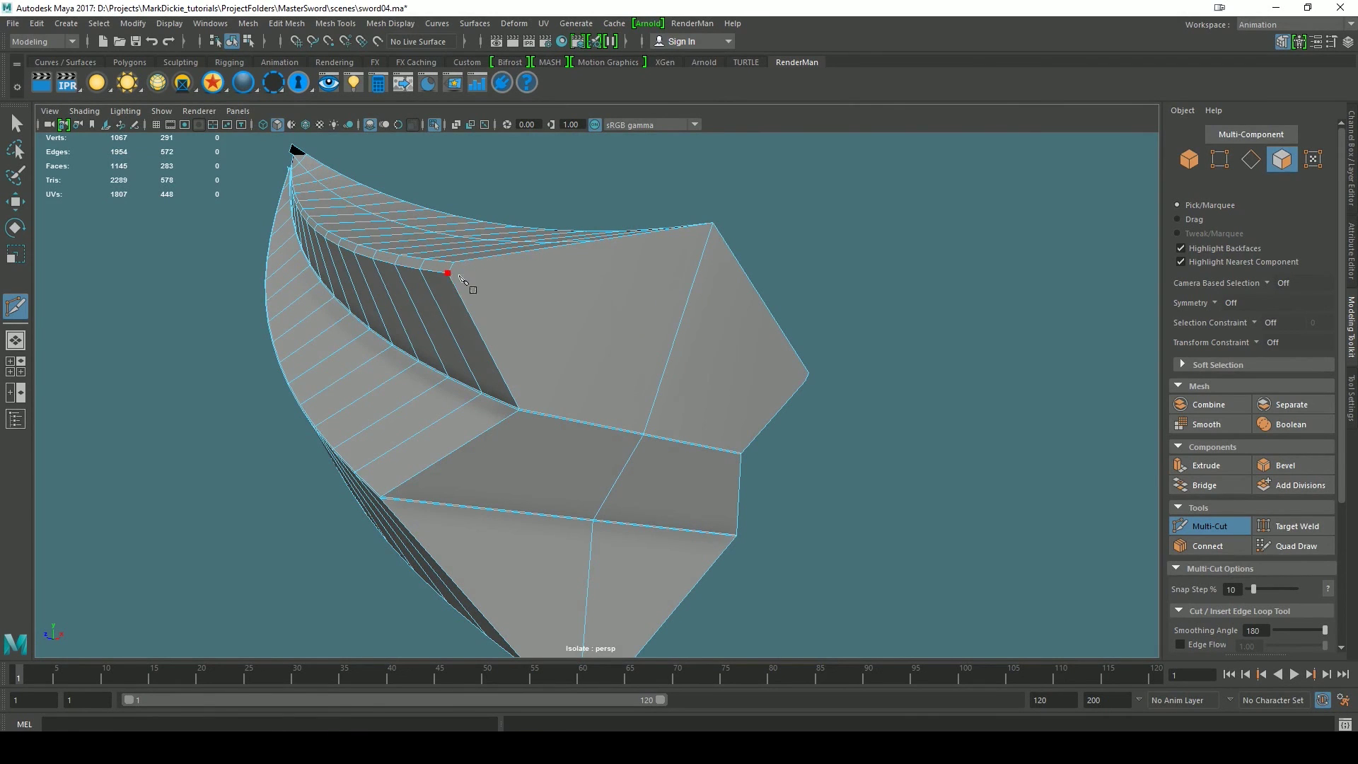
{"action": "left_click", "coordinate": [458, 276]}
{"action": "left_click_drag", "start_coordinate": [771, 444], "coordinate": [621, 459], "text": "alt"}
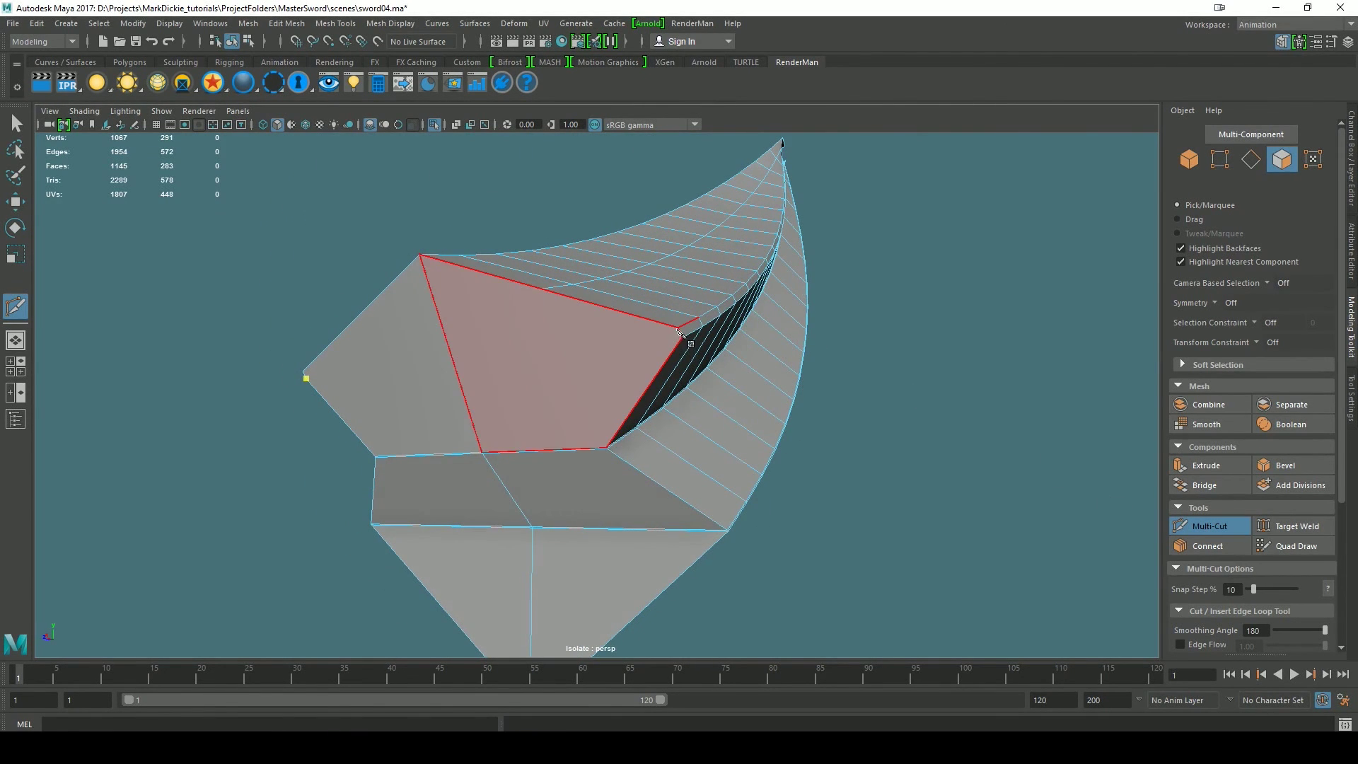
{"action": "left_click", "coordinate": [683, 339]}
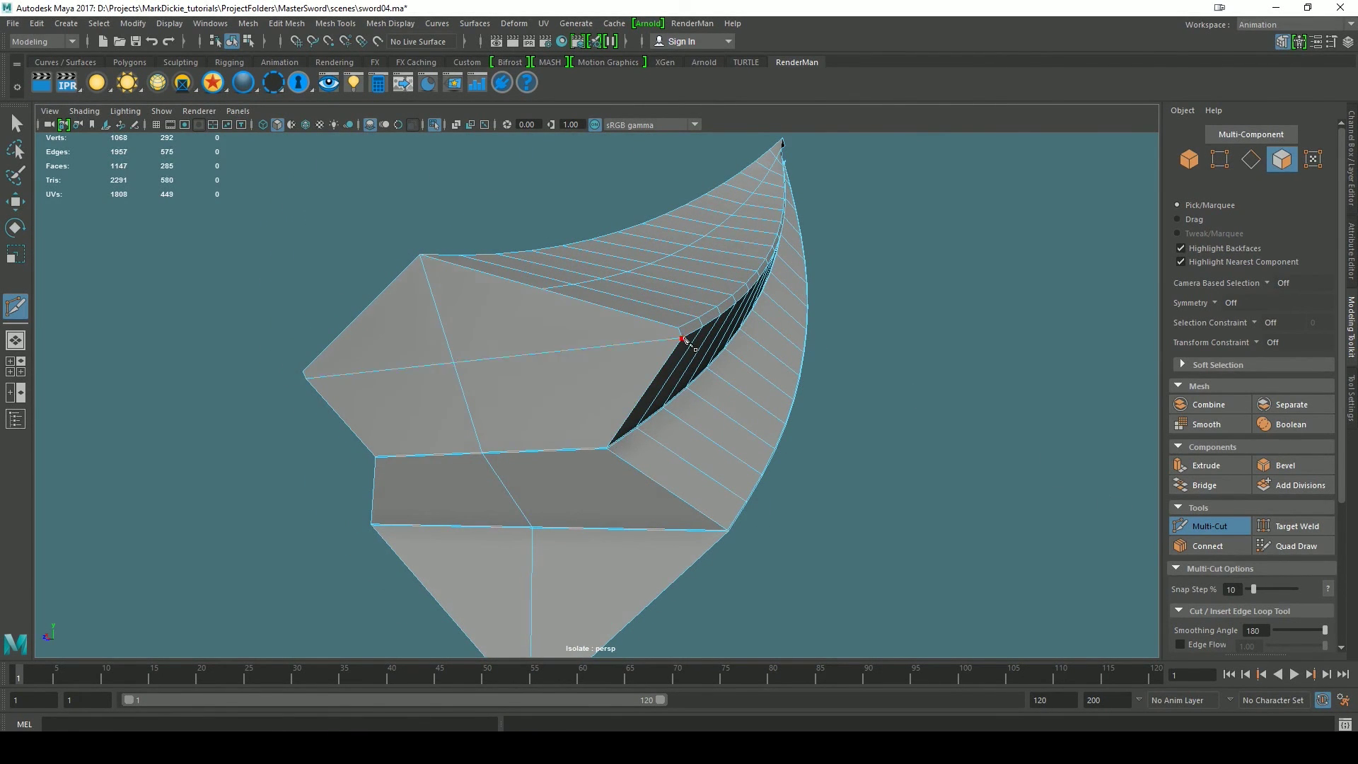
- Cut a parallel edge across the upper section between the upper vertices of its two bevelled outer corners
{"action": "left_click_drag", "start_coordinate": [827, 519], "coordinate": [853, 535], "text": "alt"}
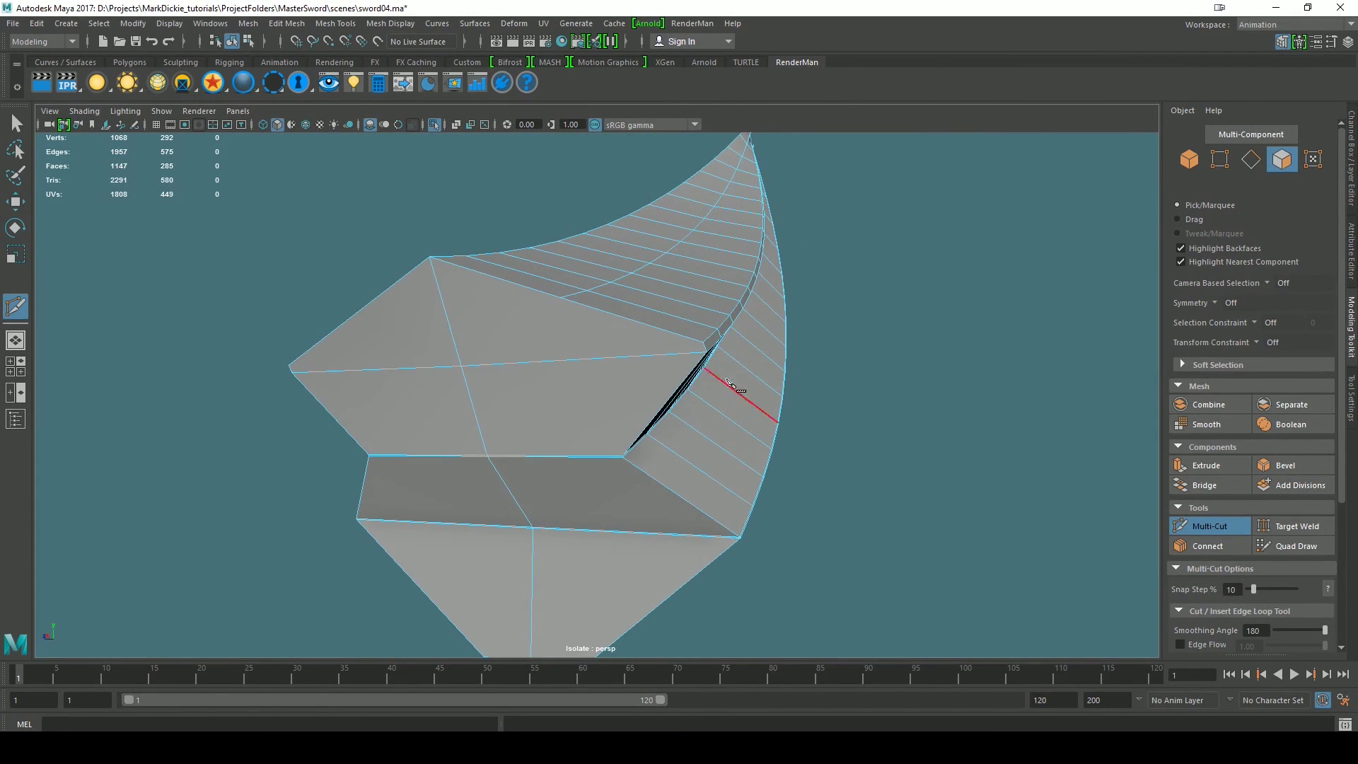
{"action": "left_click_drag", "start_coordinate": [705, 346], "coordinate": [740, 394], "text": "alt"}
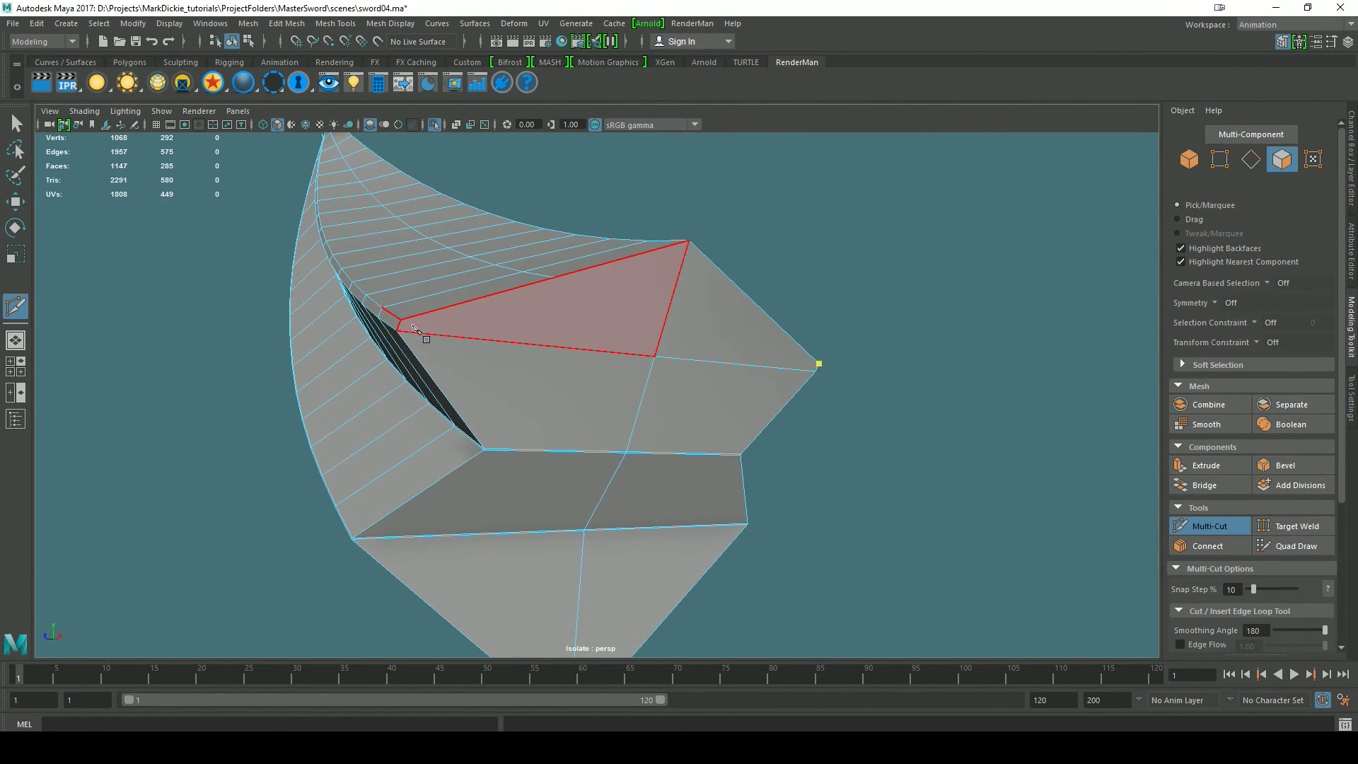
{"action": "left_click", "coordinate": [400, 320]}
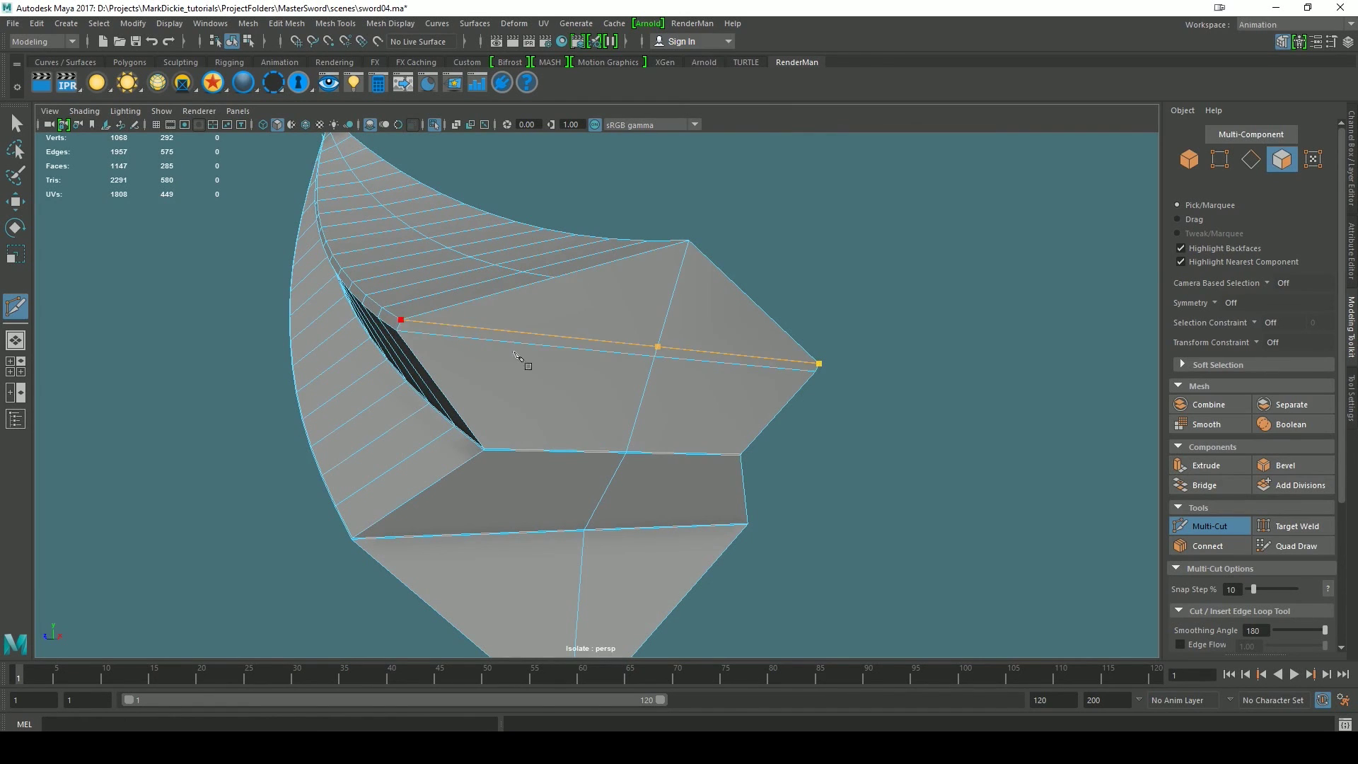
{"action": "key", "text": "Escape"}
- Cut a vertical line through one half of the end cap from its bottom corner to the mid vertex of the sloping top edge
{"action": "middle_click_drag", "start_coordinate": [706, 447], "coordinate": [684, 378], "text": "alt"}
{"action": "left_click_drag", "start_coordinate": [711, 460], "coordinate": [720, 368], "text": "alt"}
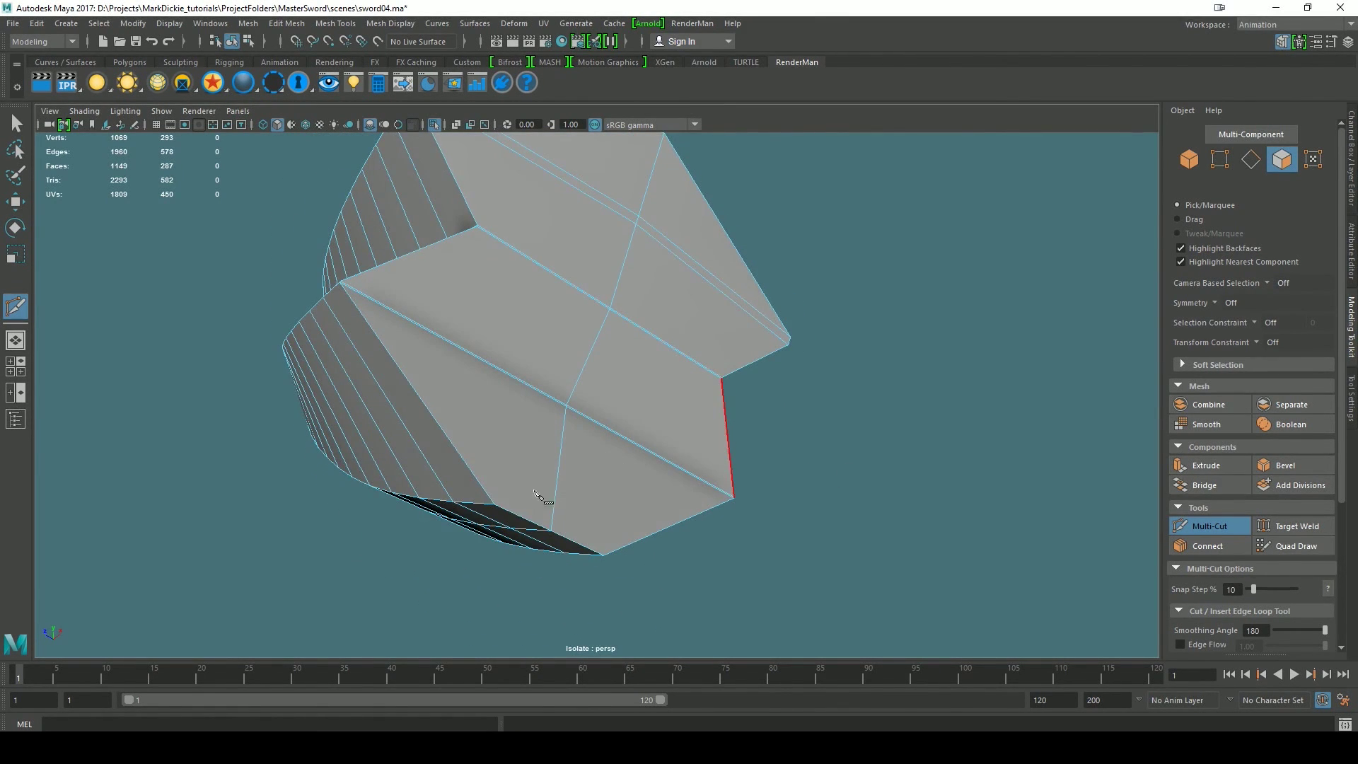
{"action": "left_click", "coordinate": [495, 505]}
{"action": "middle_click_drag", "start_coordinate": [627, 421], "coordinate": [658, 485], "text": "alt"}
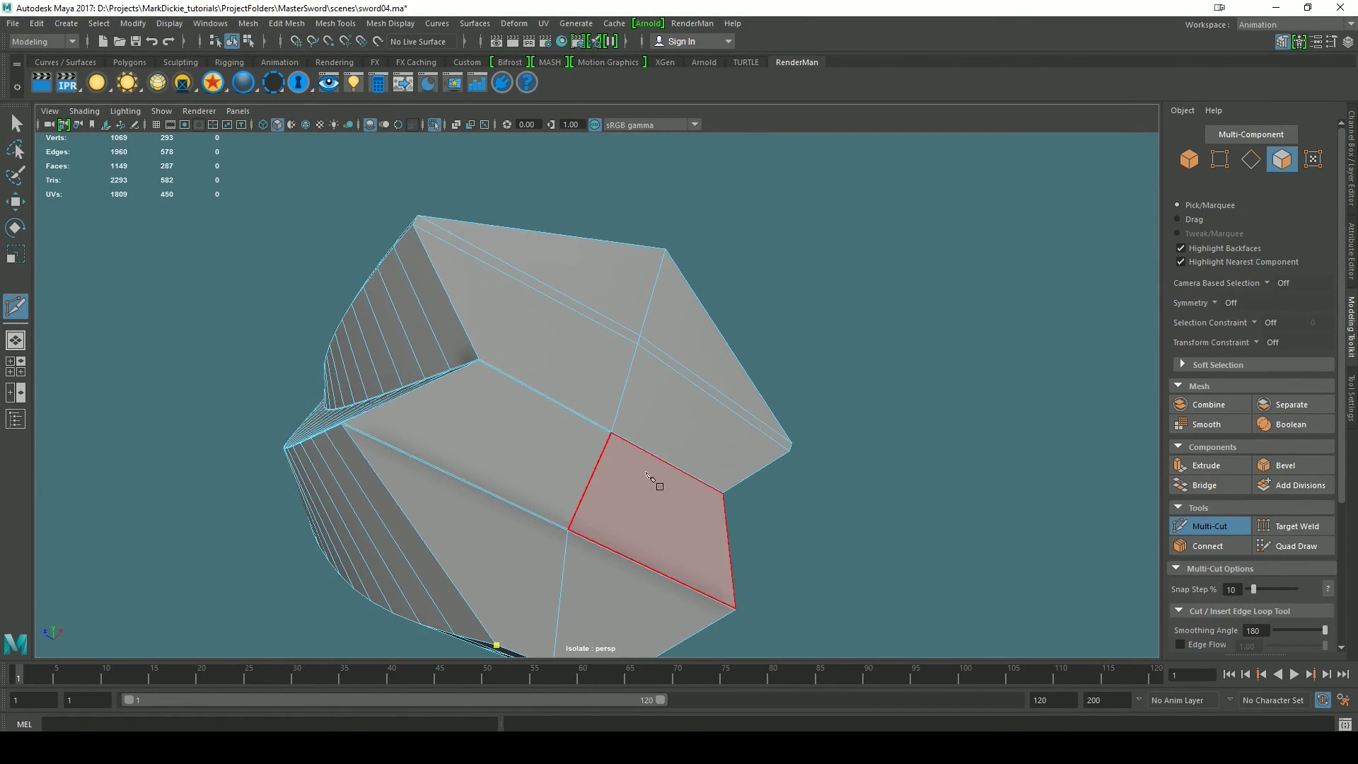
{"action": "left_click_drag", "start_coordinate": [658, 485], "coordinate": [624, 521], "text": "alt"}
{"action": "left_click", "coordinate": [508, 339]}
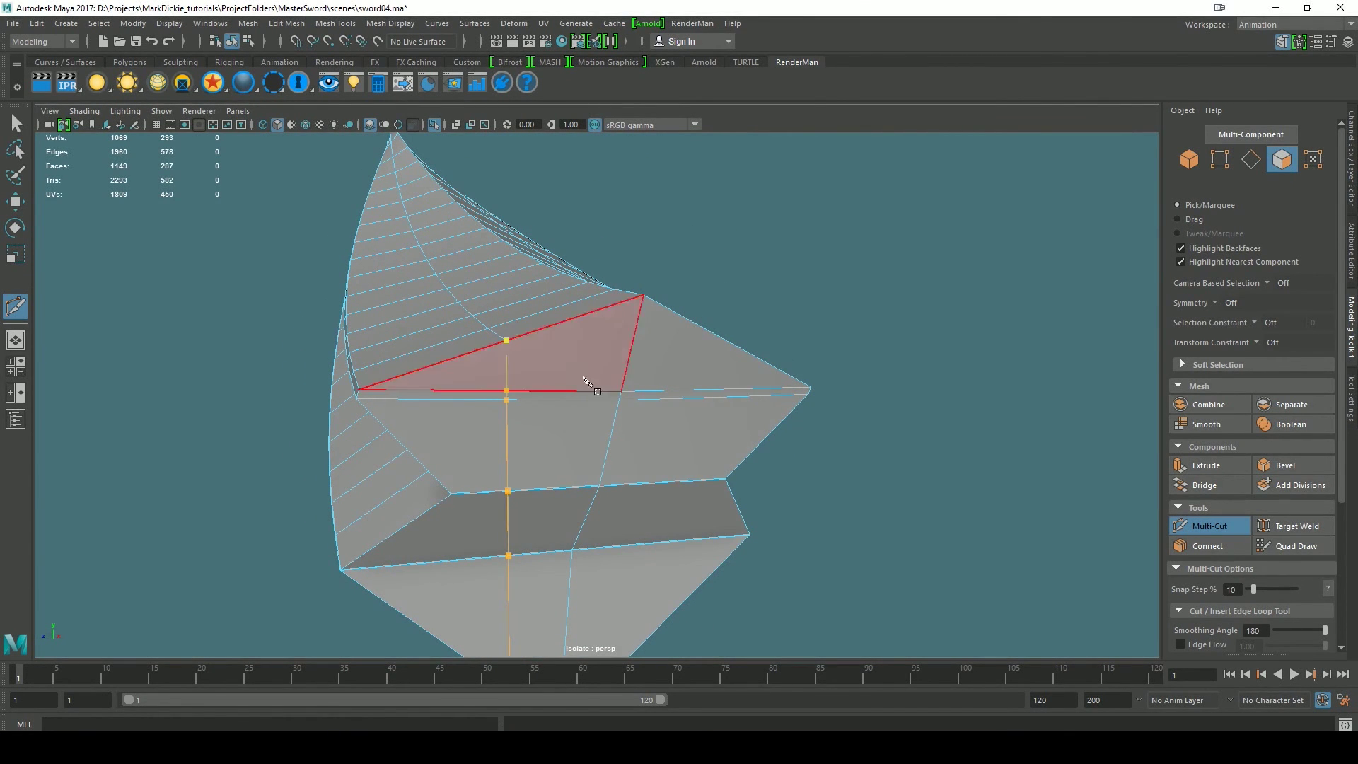
{"action": "key", "text": "Return"}
- Cut the matching vertical line through the other half from the top edge's mid vertex to the opposite bottom corner, and leave Multi-Cut
{"action": "left_click_drag", "start_coordinate": [825, 491], "coordinate": [759, 490], "text": "alt"}
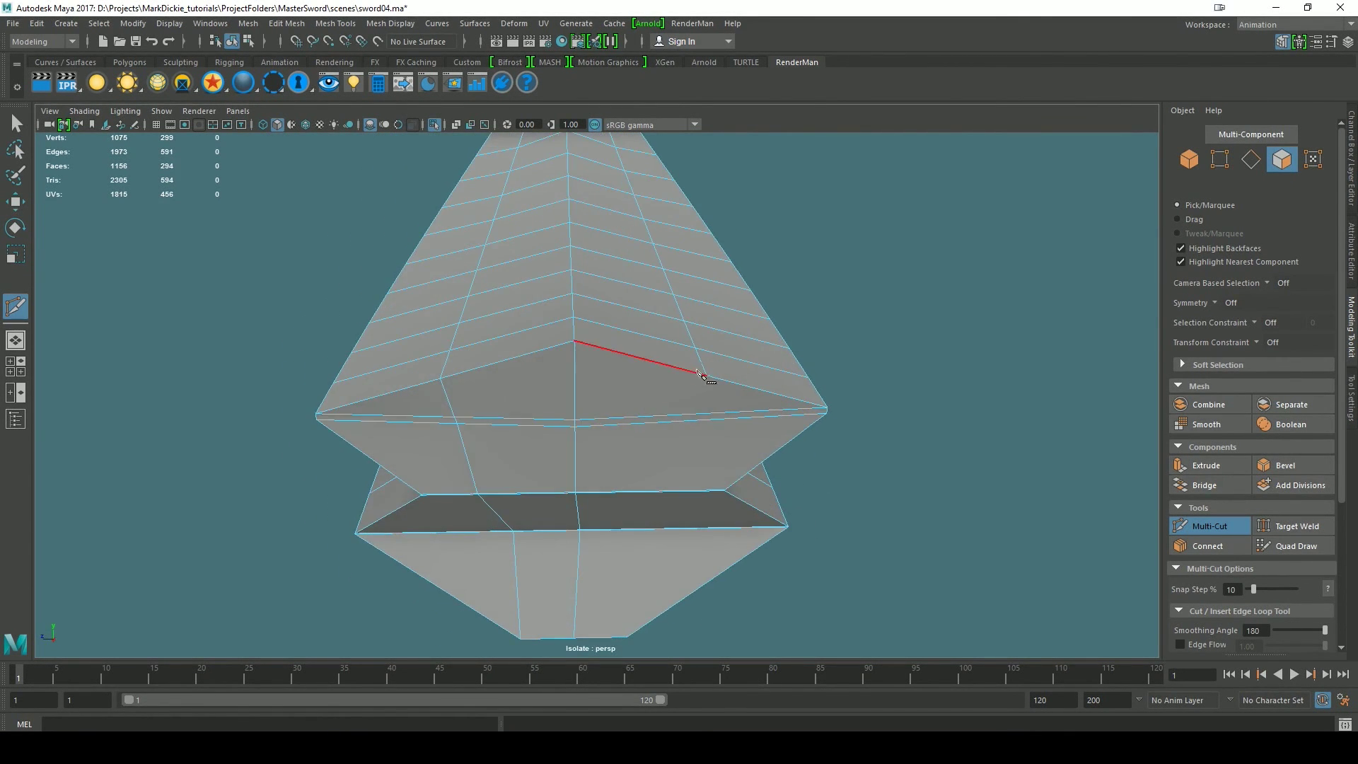
{"action": "left_click_drag", "start_coordinate": [907, 496], "coordinate": [797, 355], "text": "alt"}
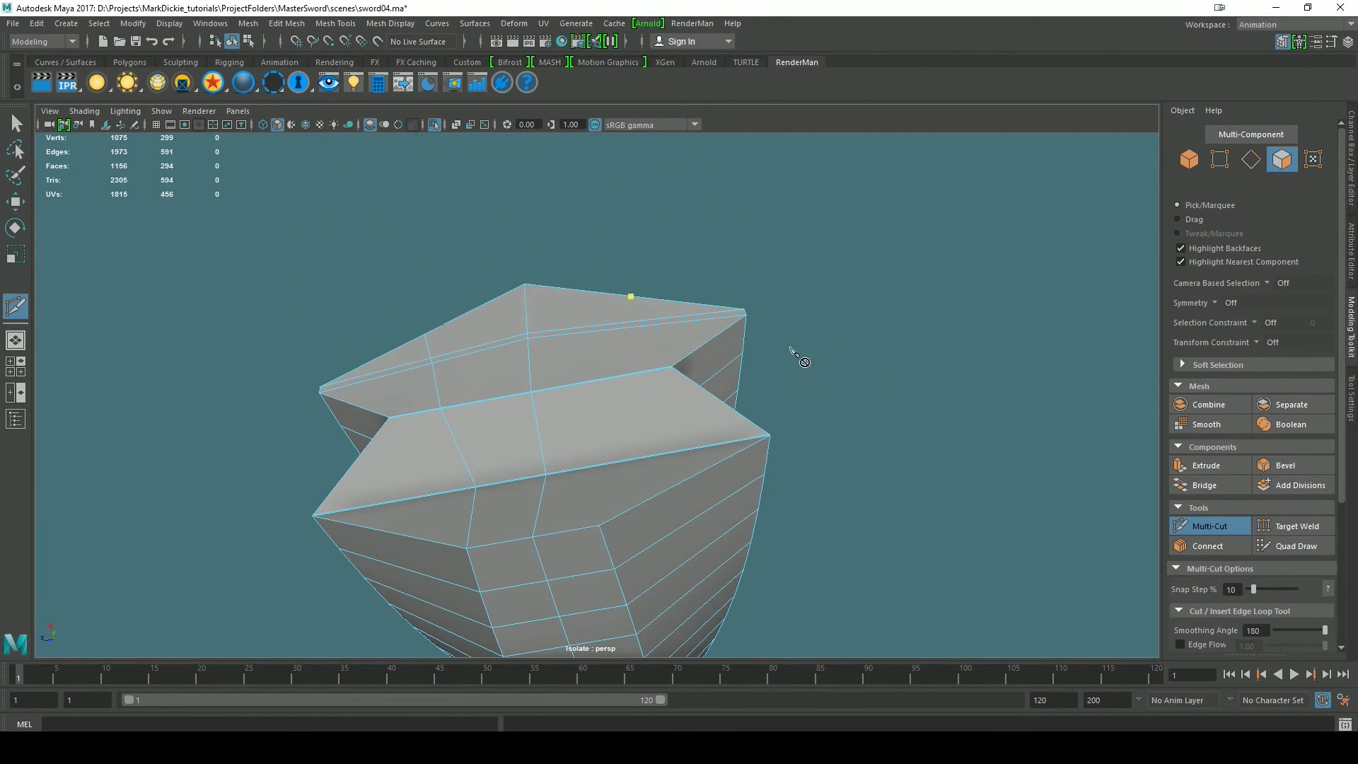
{"action": "left_click", "coordinate": [599, 527]}
{"action": "key", "text": "Return"}
{"action": "key", "text": "q"}
- Examine the edge flow along the ridges and around the open tip of the lofted sword piece
{"action": "left_click_drag", "start_coordinate": [872, 479], "coordinate": [832, 570], "text": "alt"}
{"action": "left_click_drag", "start_coordinate": [766, 484], "coordinate": [539, 485], "text": "alt"}
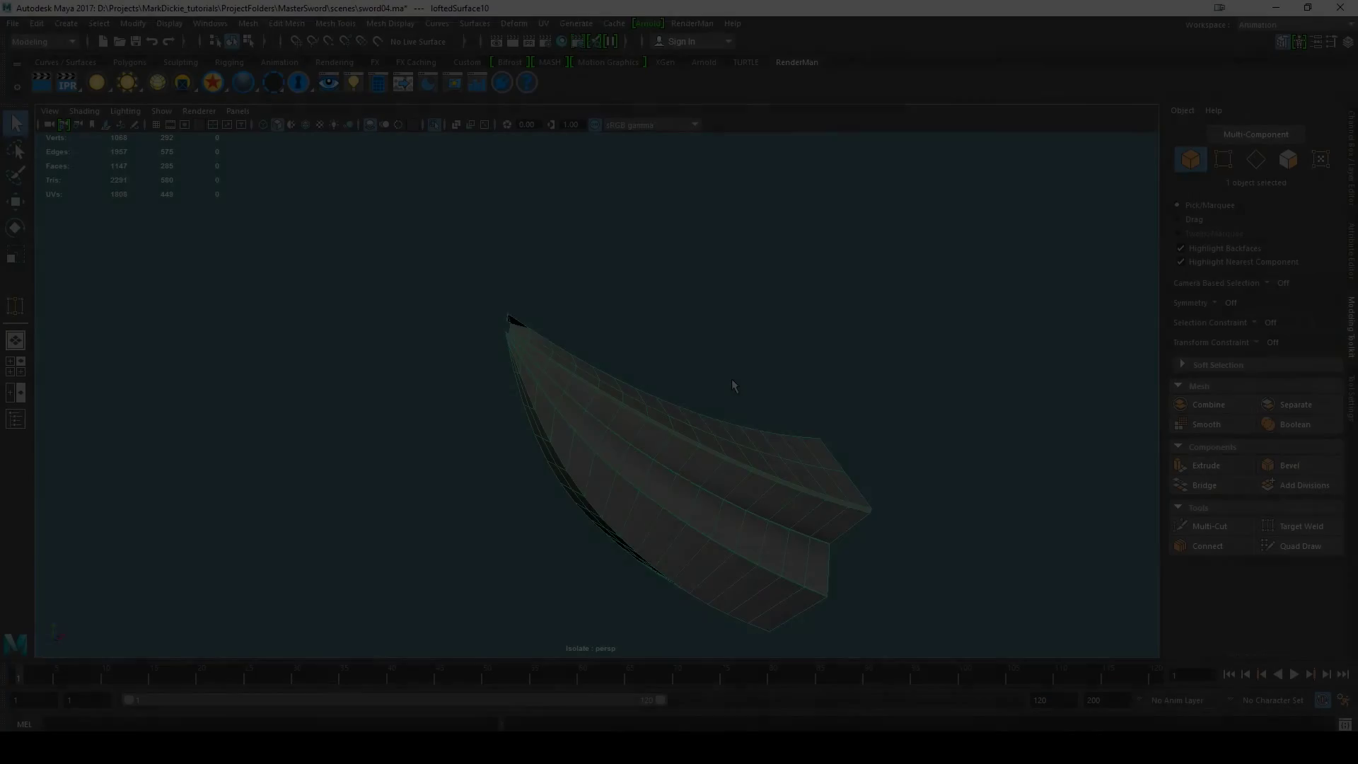
{"action": "scroll", "coordinate": [731, 379], "scroll_direction": "up", "scroll_amount": 5}
{"action": "left_click_drag", "start_coordinate": [623, 283], "coordinate": [775, 345], "text": "alt"}
{"action": "scroll", "coordinate": [861, 388], "scroll_direction": "up", "scroll_amount": 3}
{"action": "left_click_drag", "start_coordinate": [879, 397], "coordinate": [669, 419], "text": "alt"}
{"action": "scroll", "coordinate": [742, 390], "scroll_direction": "up", "scroll_amount": 4}
{"action": "scroll", "coordinate": [742, 385], "scroll_direction": "down", "scroll_amount": 1}
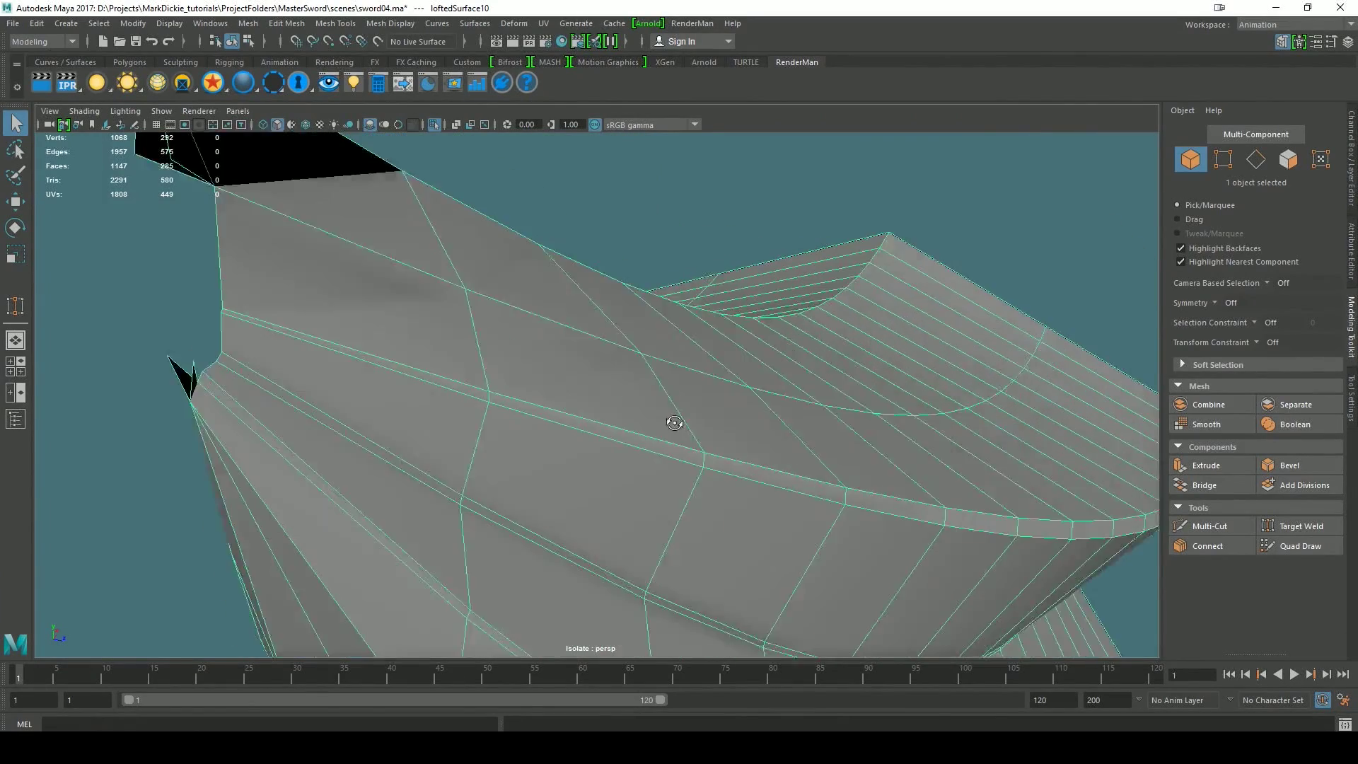
- Inspect the lofted piece's open tip and change the viewport from perspective to the front view
{"action": "scroll", "coordinate": [666, 417], "scroll_direction": "up", "scroll_amount": 2}
{"action": "scroll", "coordinate": [383, 409], "scroll_direction": "down", "scroll_amount": 5}
{"action": "left_click_drag", "start_coordinate": [384, 409], "coordinate": [714, 429], "text": "alt"}
{"action": "scroll", "coordinate": [801, 410], "scroll_direction": "up", "scroll_amount": 2}
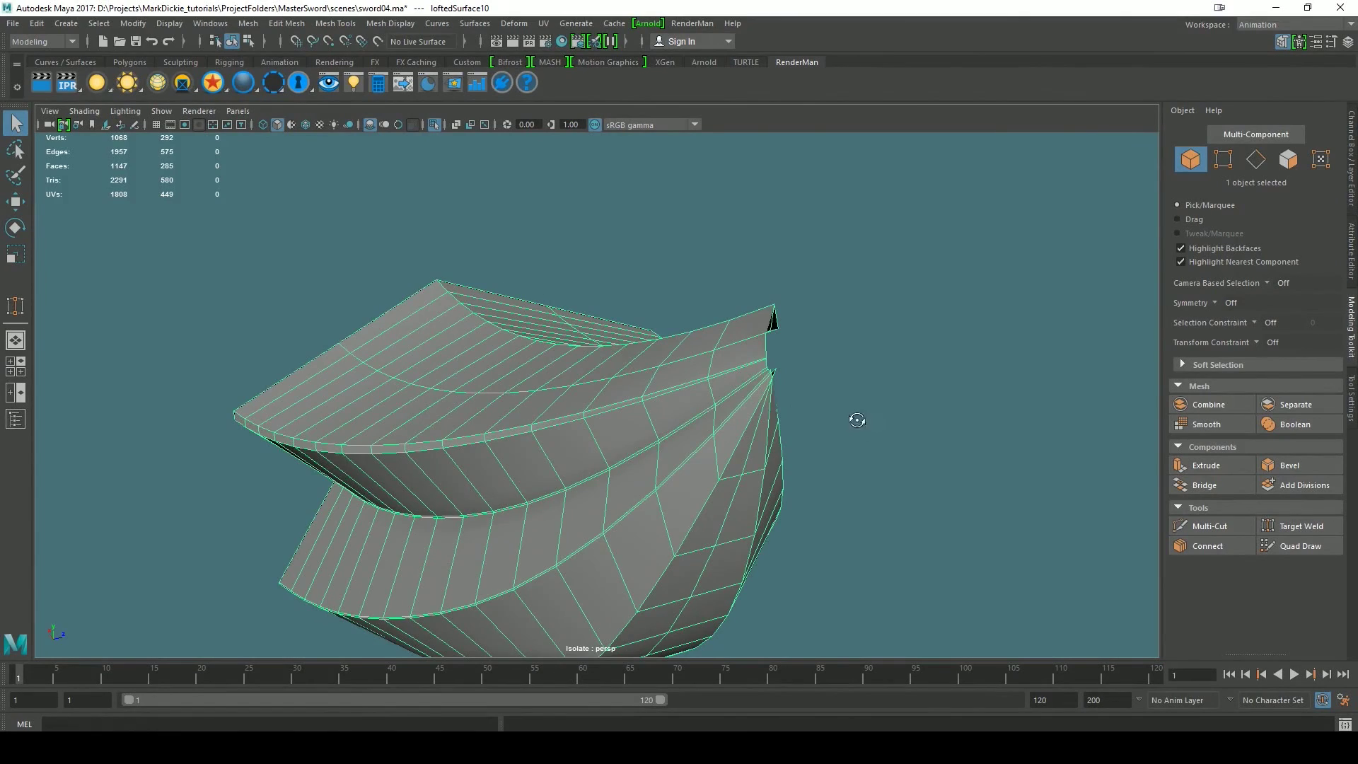
{"action": "left_click_drag", "start_coordinate": [857, 420], "coordinate": [707, 407], "text": "alt"}
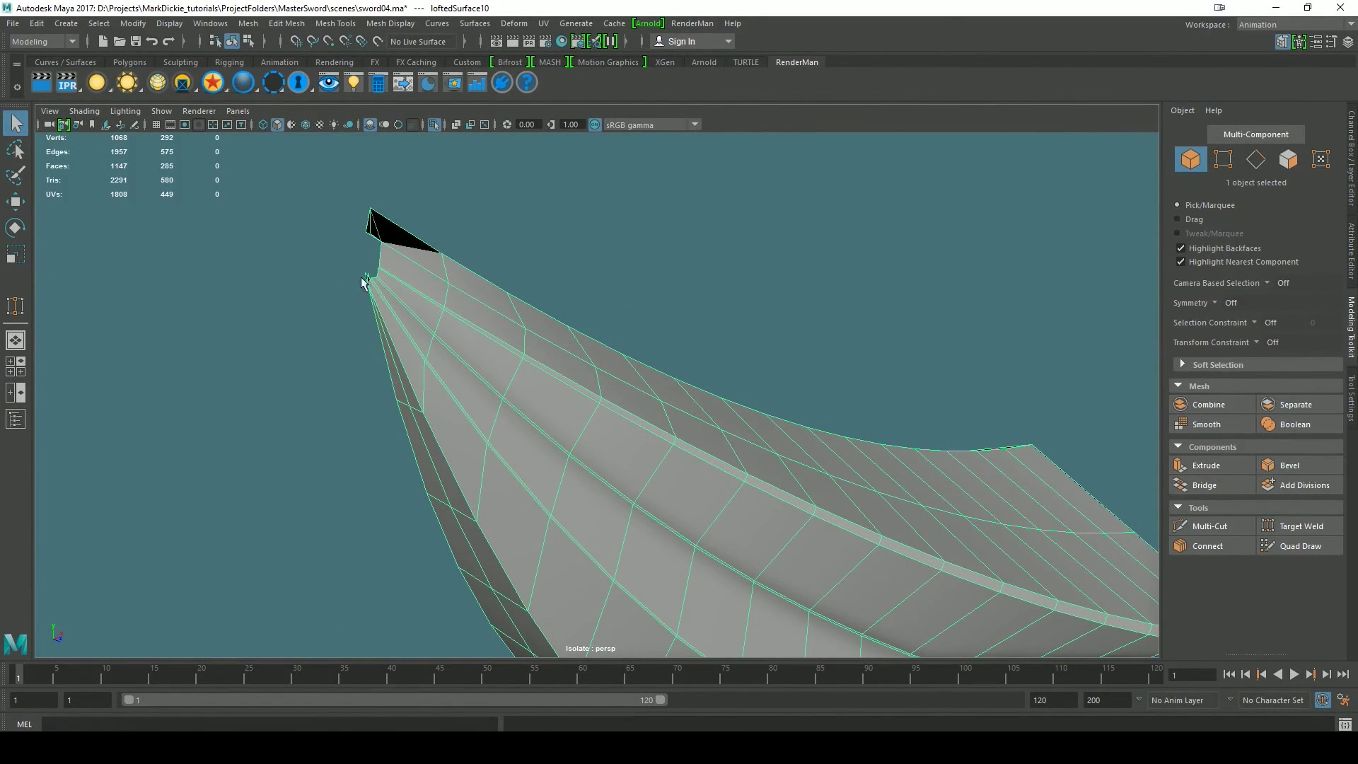
{"action": "key", "text": "space"}
{"action": "left_click_drag", "start_coordinate": [553, 296], "coordinate": [556, 343]}
{"action": "left_click_drag", "start_coordinate": [785, 423], "coordinate": [820, 431], "text": "alt"}
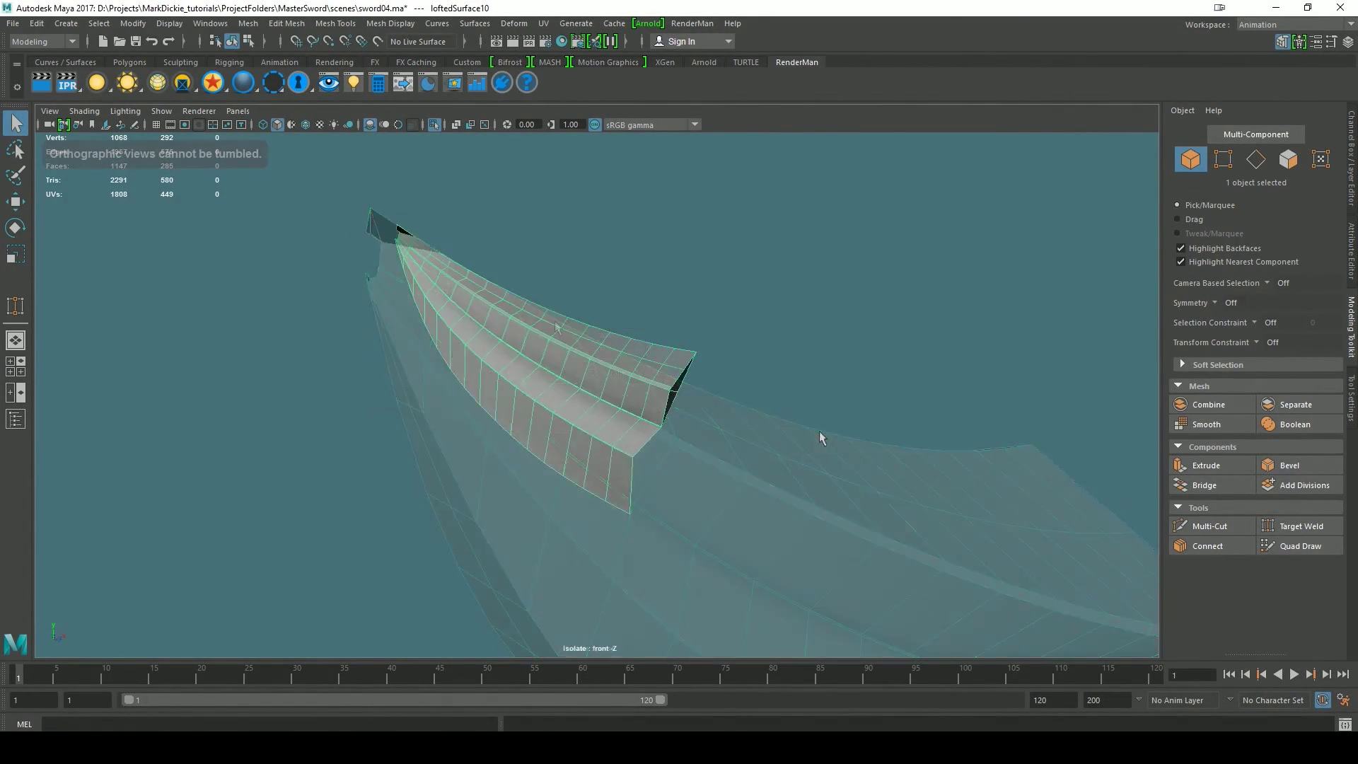
- Slice straight across the mesh just behind the ragged tip with a steep Multi-Cut line in the front view, and leave Multi-Cut
{"action": "middle_click_drag", "start_coordinate": [819, 430], "coordinate": [911, 469], "text": "alt"}
{"action": "scroll", "coordinate": [866, 444], "scroll_direction": "up", "scroll_amount": 3}
{"action": "scroll", "coordinate": [865, 444], "scroll_direction": "up", "scroll_amount": 3}
{"action": "middle_click_drag", "start_coordinate": [715, 170], "coordinate": [863, 388], "text": "alt"}
{"action": "scroll", "coordinate": [765, 452], "scroll_direction": "up", "scroll_amount": 3}
{"action": "scroll", "coordinate": [853, 468], "scroll_direction": "up", "scroll_amount": 2}
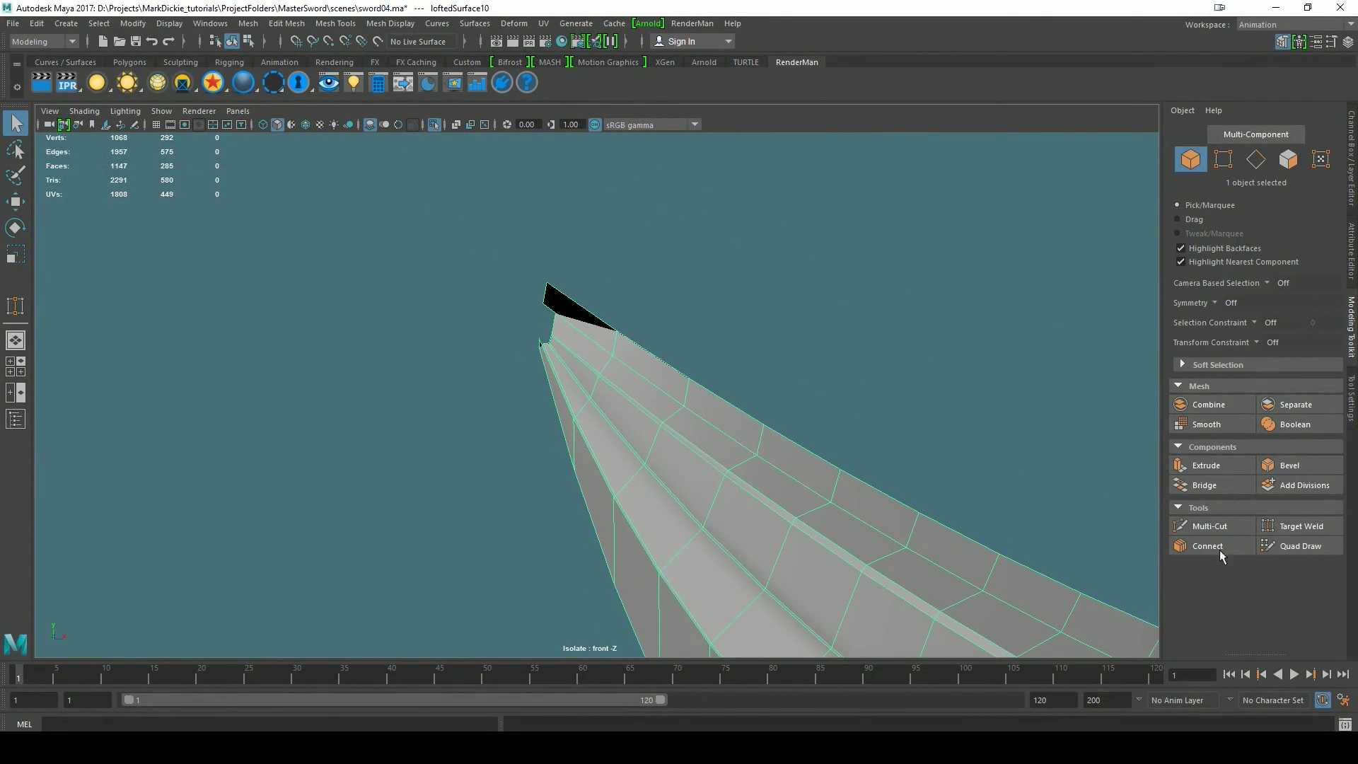
{"action": "left_click", "coordinate": [1209, 526]}
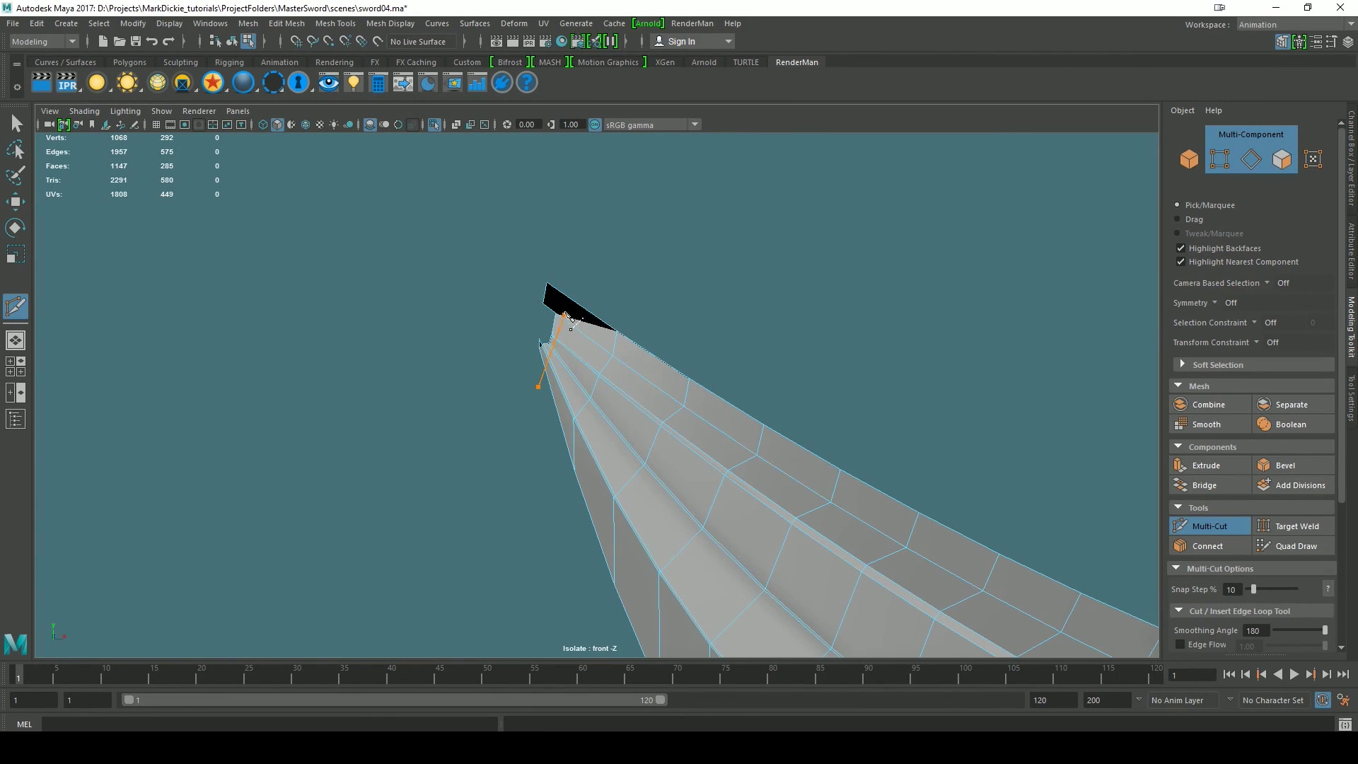
{"action": "left_click", "coordinate": [579, 276]}
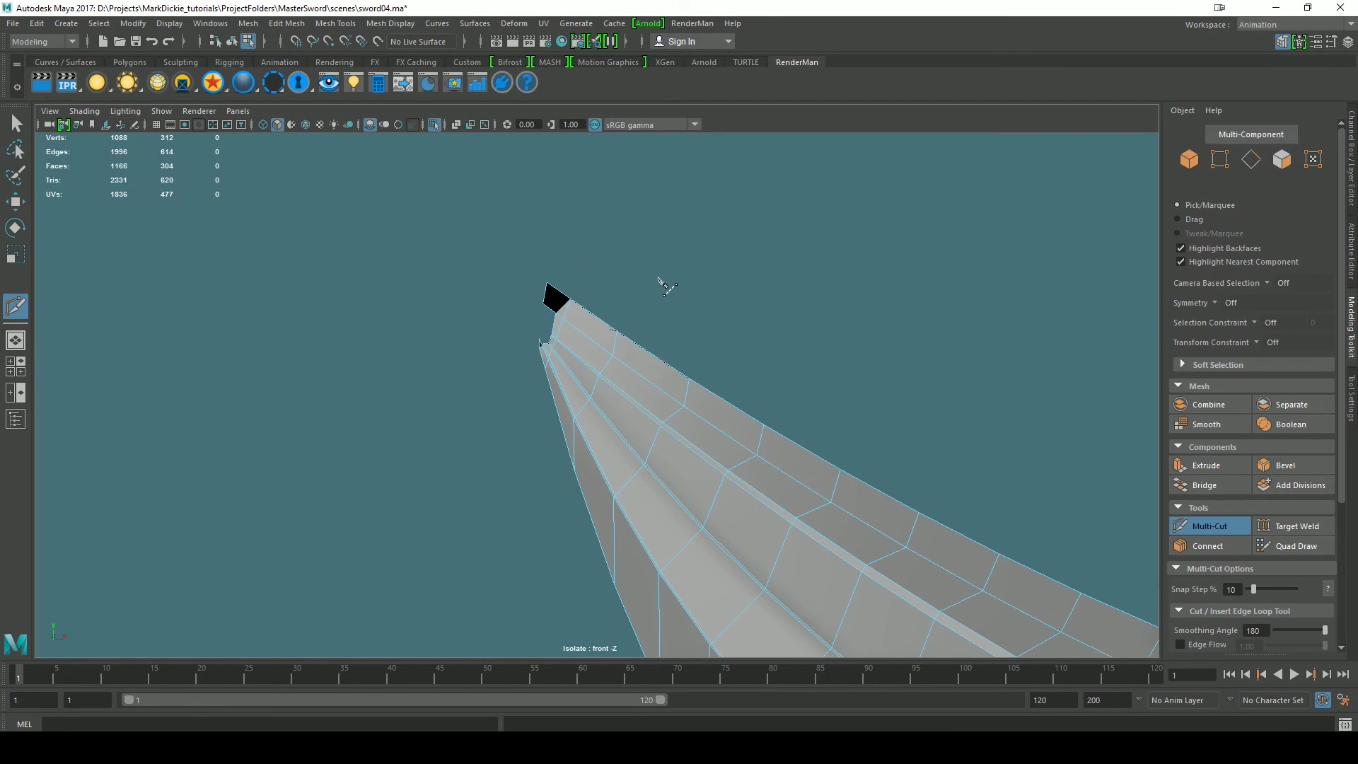
{"action": "left_click", "coordinate": [1188, 525]}
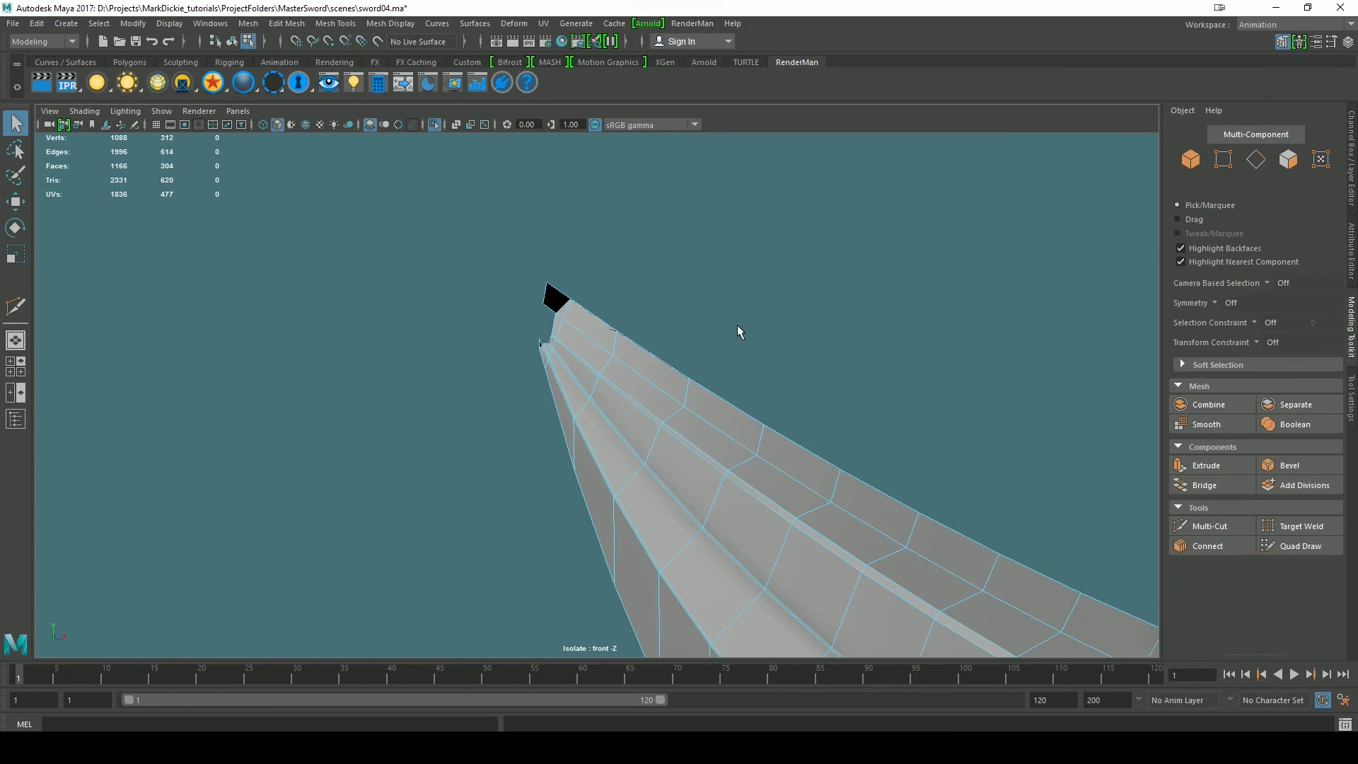
- Return to the perspective view, enter face mode and select the small face at the sliced tip
{"action": "key", "text": "space"}
{"action": "left_click_drag", "start_coordinate": [738, 325], "coordinate": [737, 285]}
{"action": "left_click_drag", "start_coordinate": [390, 415], "coordinate": [630, 414], "text": "alt"}
{"action": "scroll", "coordinate": [878, 311], "scroll_direction": "up", "scroll_amount": 5}
{"action": "middle_click_drag", "start_coordinate": [877, 311], "coordinate": [848, 343], "text": "alt"}
{"action": "scroll", "coordinate": [848, 343], "scroll_direction": "down", "scroll_amount": 3}
{"action": "left_click_drag", "start_coordinate": [848, 343], "coordinate": [710, 442], "text": "alt"}
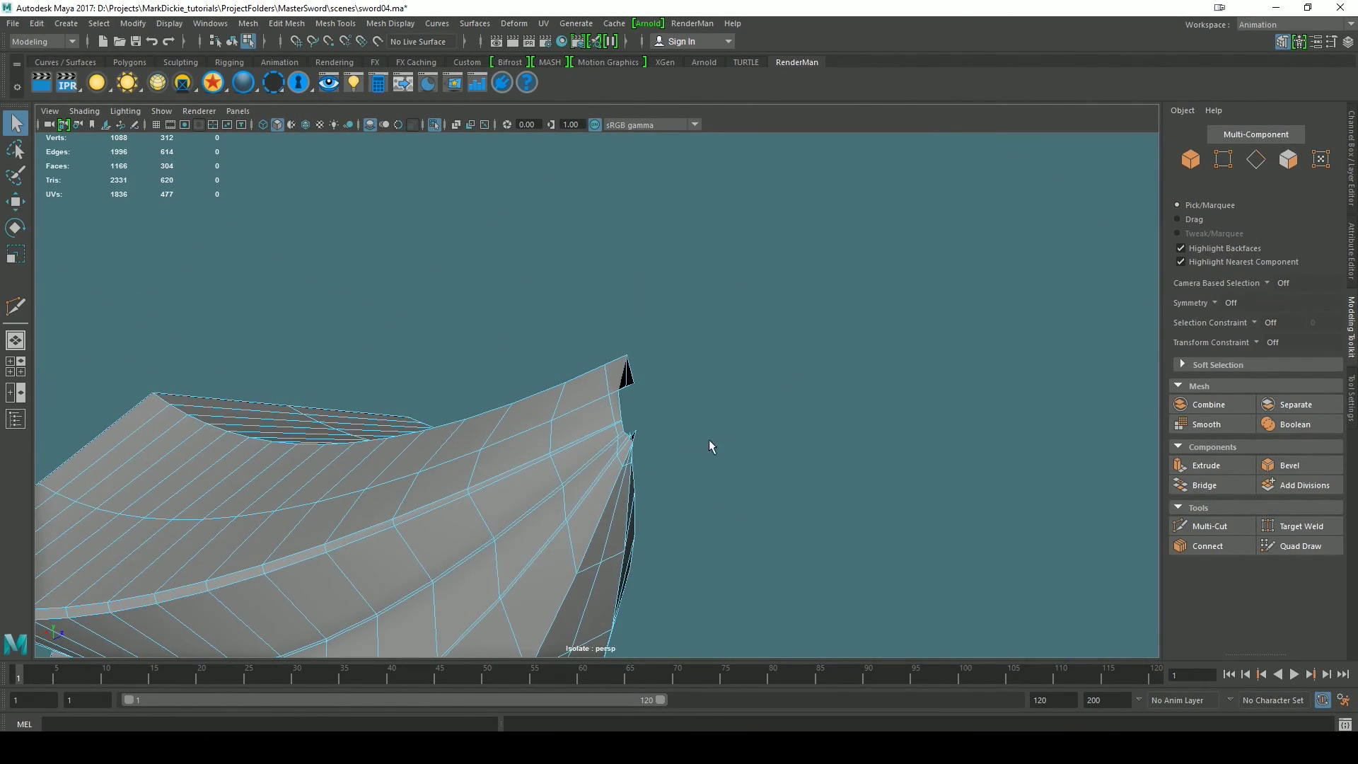
{"action": "right_click_drag", "start_coordinate": [613, 365], "coordinate": [614, 394]}
{"action": "left_click", "coordinate": [617, 379]}
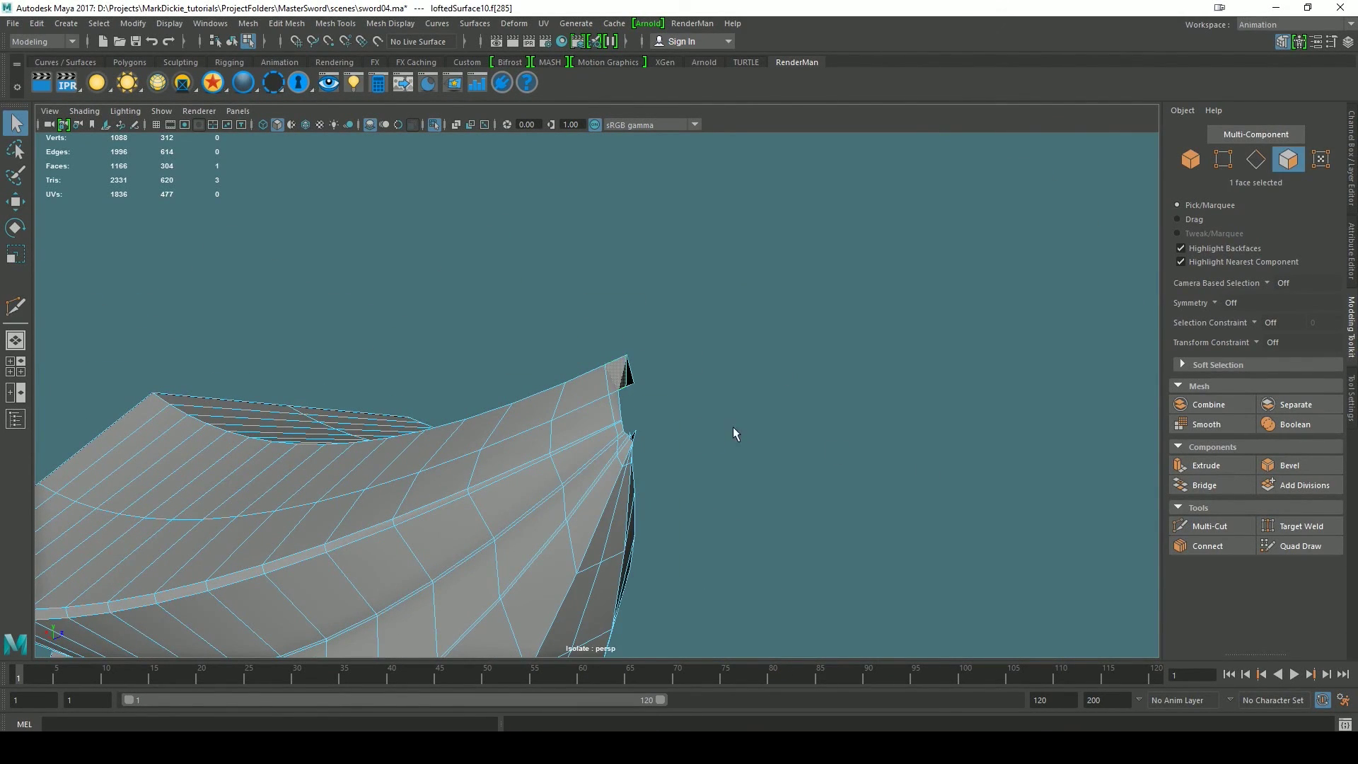
- Select only the faces of the ragged end beyond the new slice and delete them
{"action": "left_click_drag", "start_coordinate": [752, 461], "coordinate": [549, 396], "text": "alt"}
{"action": "key", "text": "space"}
{"action": "left_click_drag", "start_coordinate": [451, 222], "coordinate": [586, 414]}
{"action": "left_click_drag", "start_coordinate": [911, 334], "coordinate": [498, 641], "text": "ctrl"}
{"action": "left_click_drag", "start_coordinate": [544, 532], "coordinate": [579, 442], "text": "ctrl"}
{"action": "scroll", "coordinate": [720, 434], "scroll_direction": "up", "scroll_amount": 2}
{"action": "key", "text": "space"}
{"action": "left_click_drag", "start_coordinate": [722, 434], "coordinate": [700, 601]}
{"action": "key", "text": "w"}
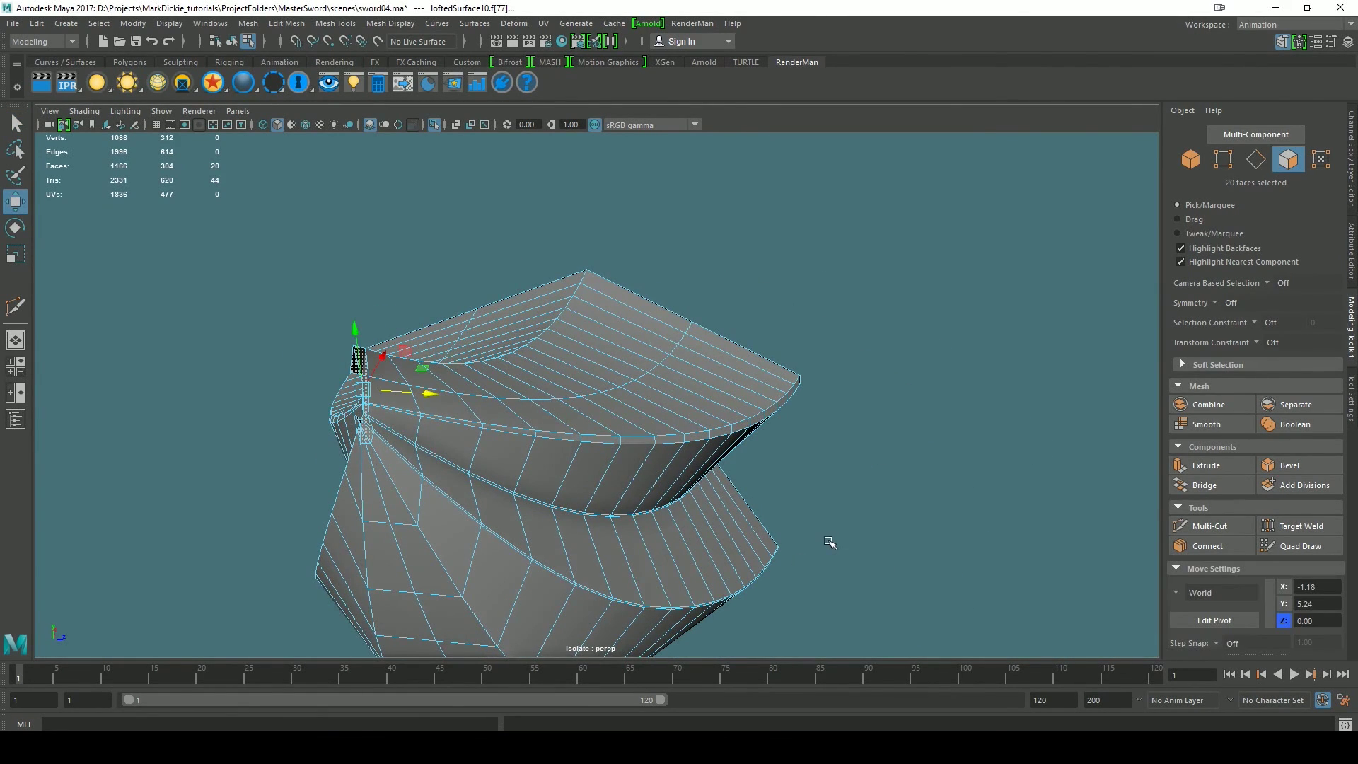
{"action": "key", "text": "f"}
{"action": "left_click_drag", "start_coordinate": [1031, 568], "coordinate": [898, 550], "text": "alt"}
{"action": "key", "text": "Delete"}
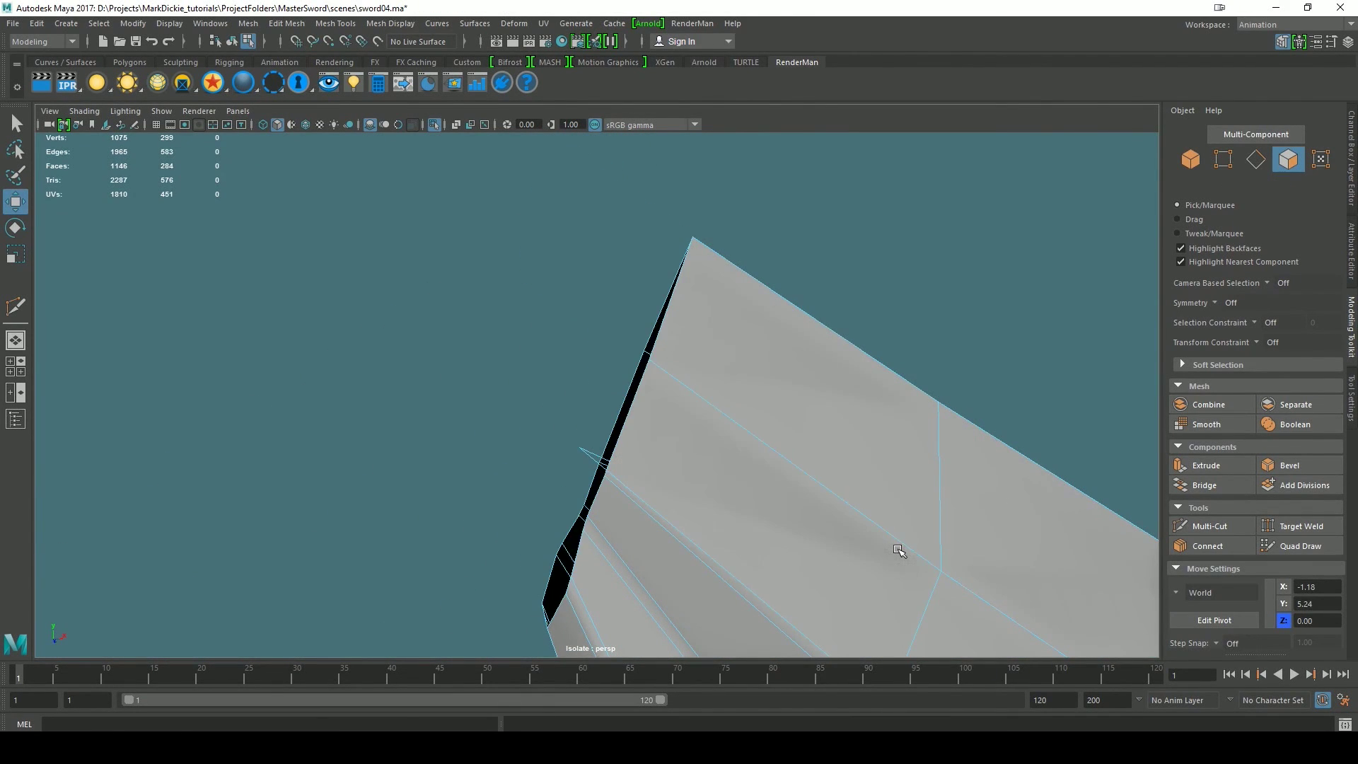
- Select the stray edge projecting out of the trimmed tip's opening and inspect it up close
{"action": "left_click_drag", "start_coordinate": [892, 556], "coordinate": [1102, 507], "text": "alt"}
{"action": "key", "text": "ctrl+1"}
{"action": "scroll", "coordinate": [669, 481], "scroll_direction": "down", "scroll_amount": 5}
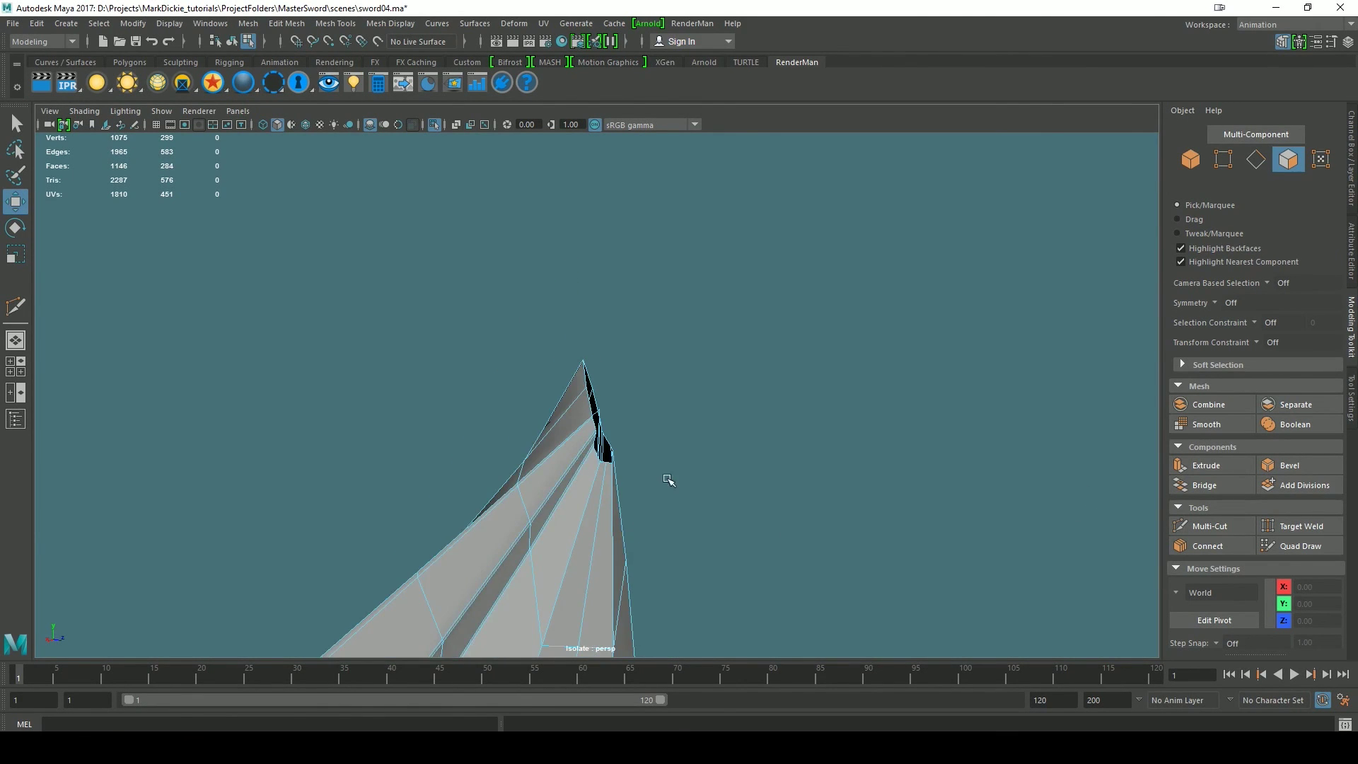
{"action": "scroll", "coordinate": [668, 481], "scroll_direction": "up", "scroll_amount": 3}
{"action": "left_click_drag", "start_coordinate": [670, 460], "coordinate": [676, 461], "text": "alt"}
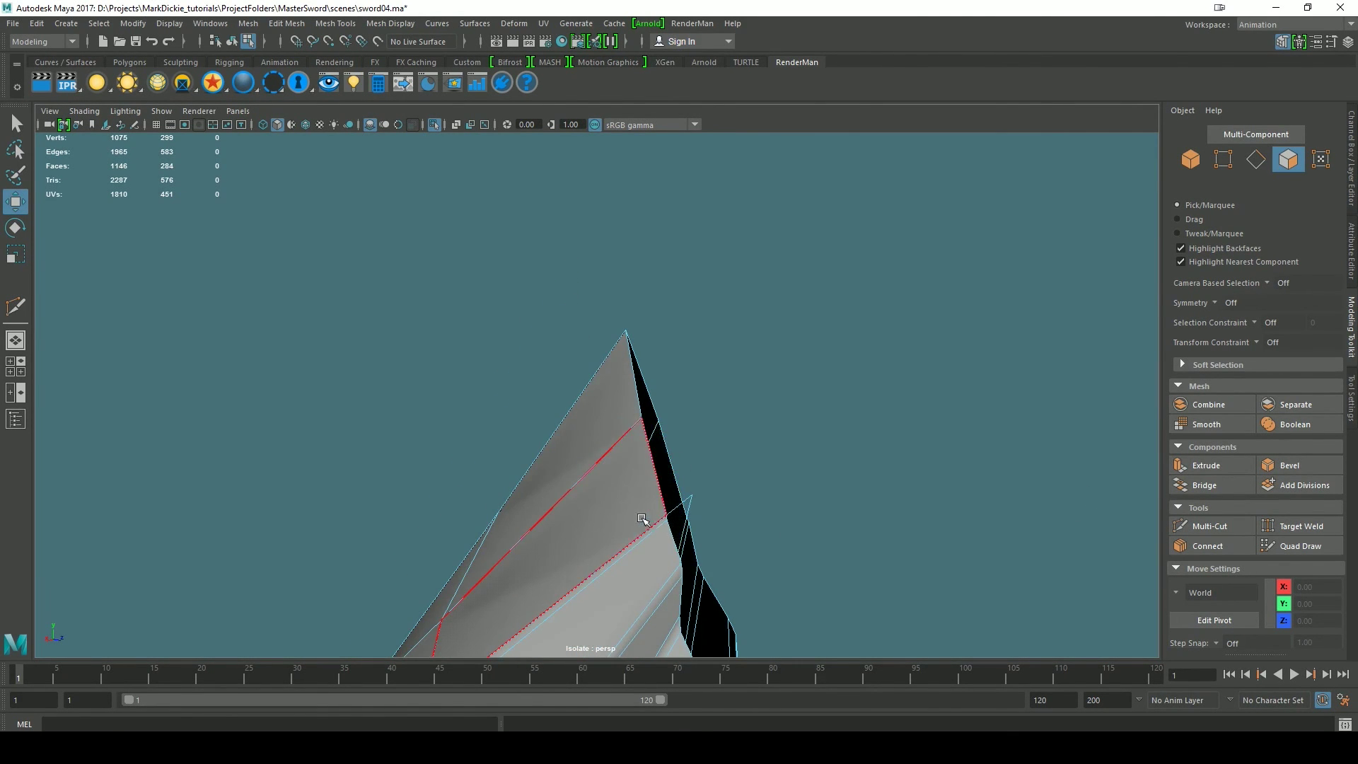
{"action": "right_click_drag", "start_coordinate": [640, 343], "coordinate": [668, 351]}
{"action": "left_click", "coordinate": [690, 501]}
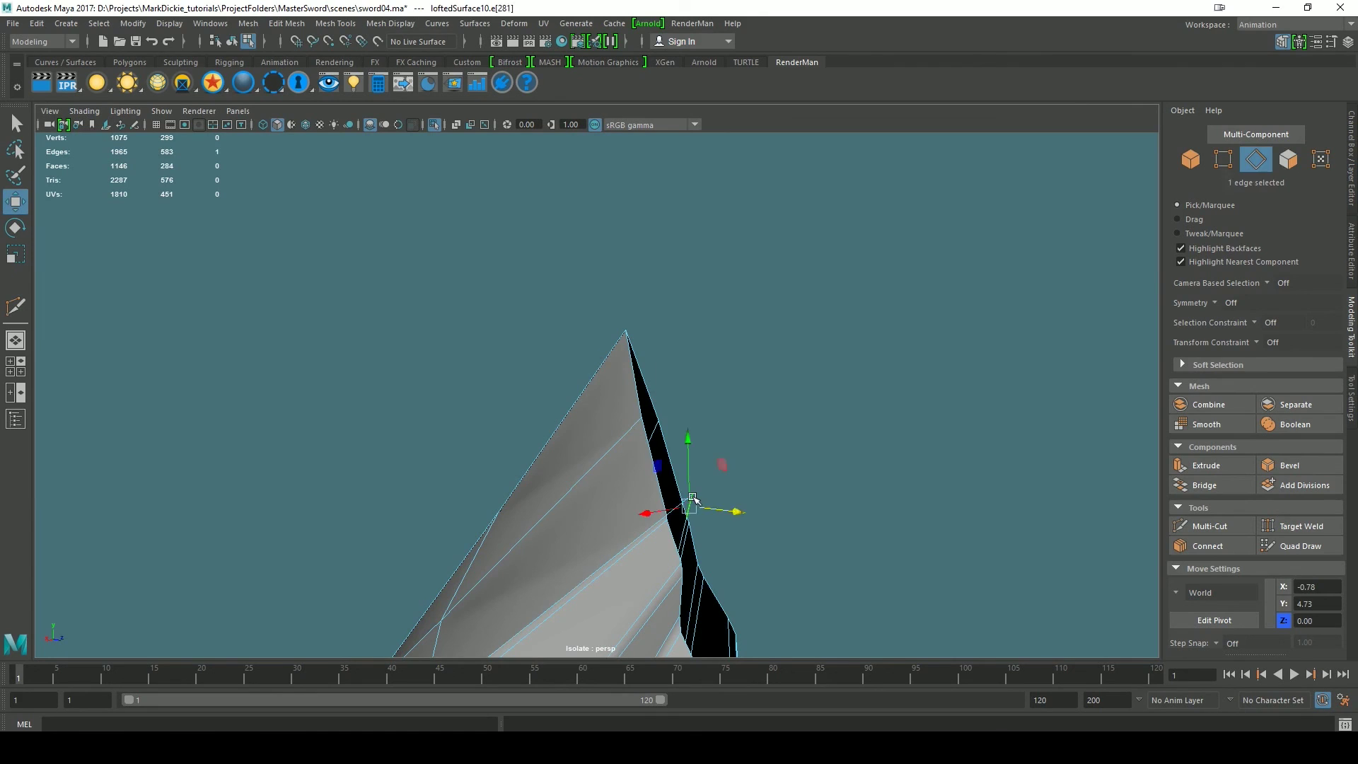
{"action": "key", "text": "f"}
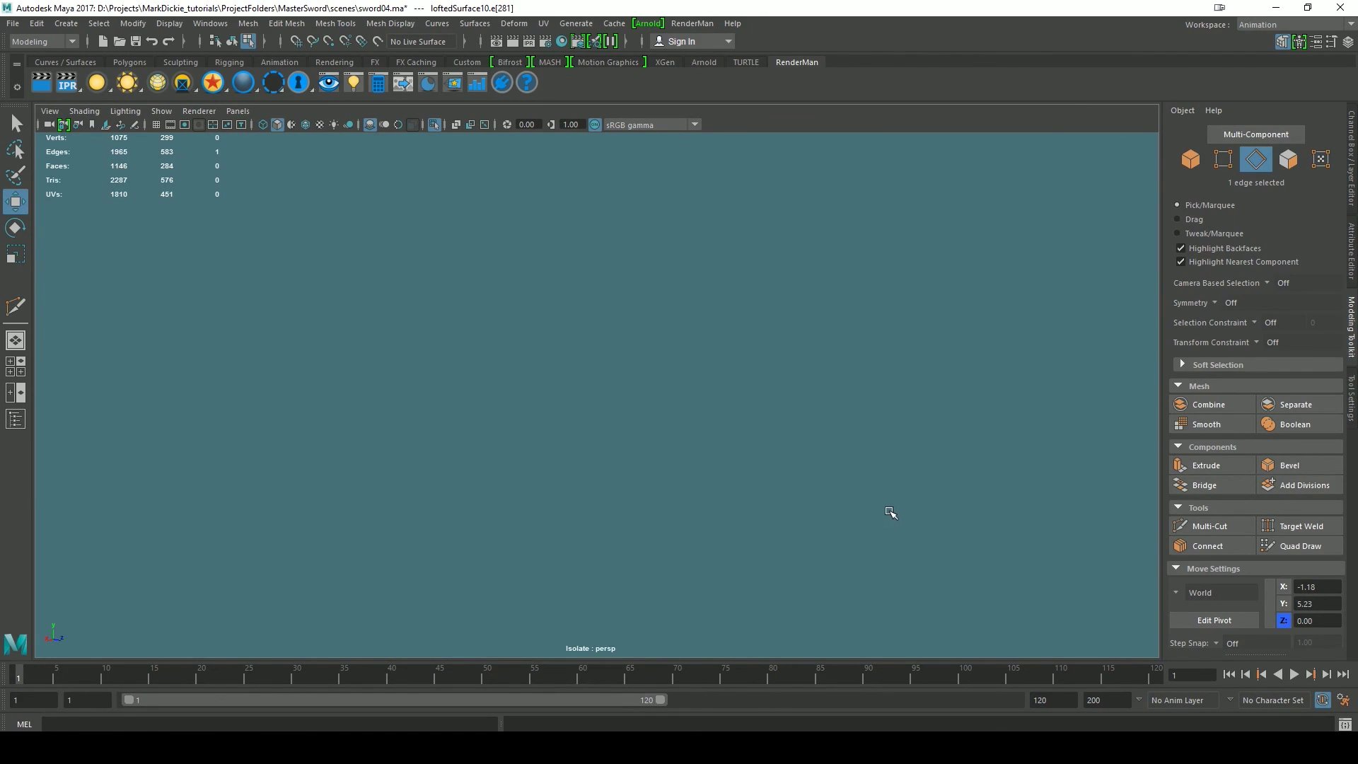
{"action": "right_click_drag", "start_coordinate": [877, 508], "coordinate": [834, 497], "text": "alt"}
{"action": "right_click_drag", "start_coordinate": [725, 414], "coordinate": [691, 503], "text": "alt"}
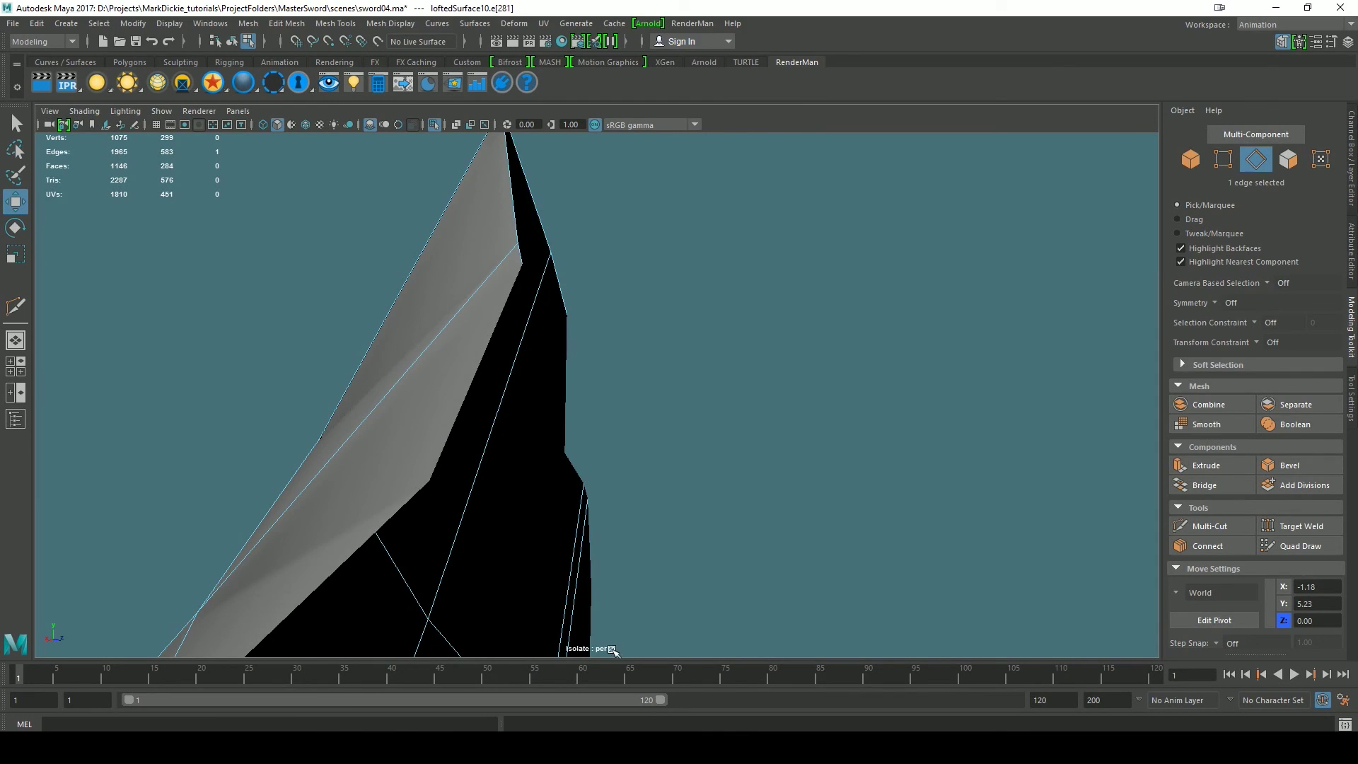
{"action": "left_click_drag", "start_coordinate": [751, 572], "coordinate": [573, 587], "text": "alt"}
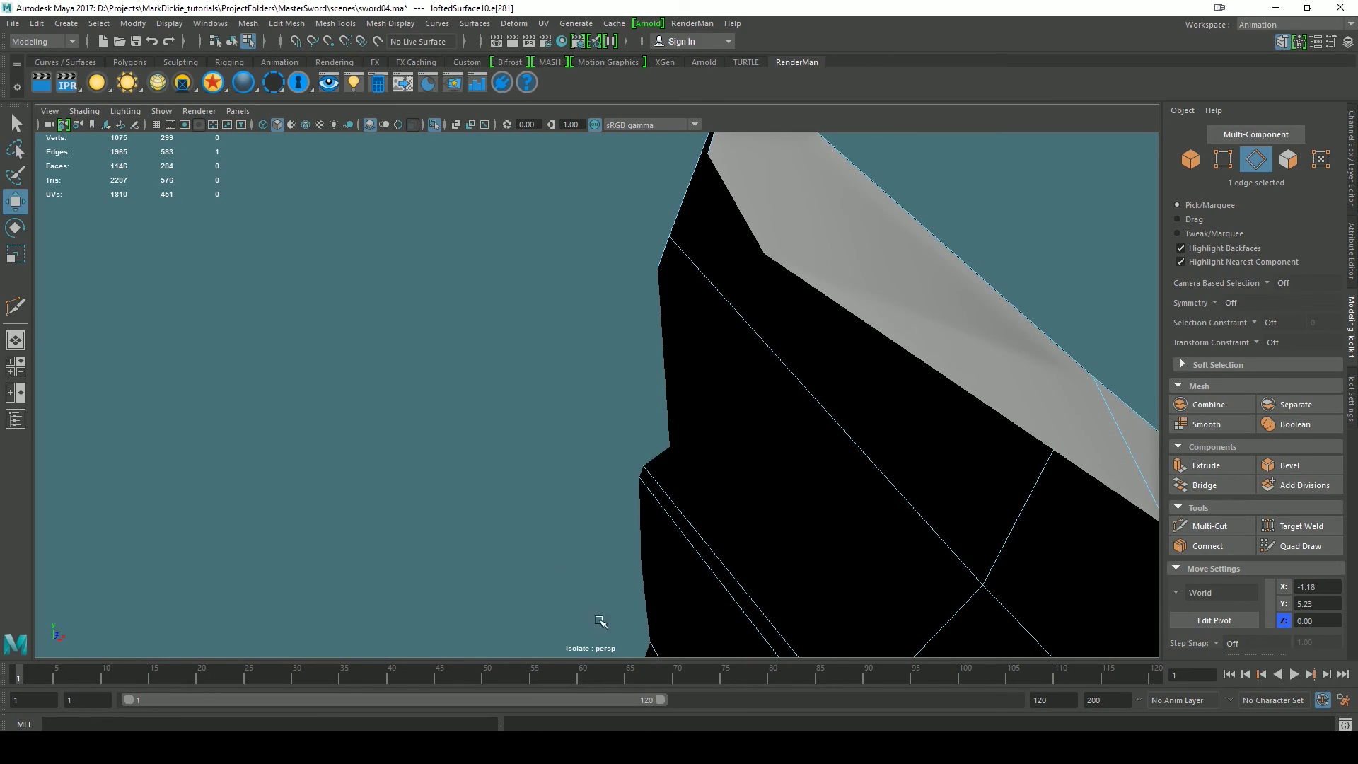
- Set the perspective camera's near clip plane to 0.01 and check the tip for clipping at different zoom distances
{"action": "left_click", "coordinate": [48, 126]}
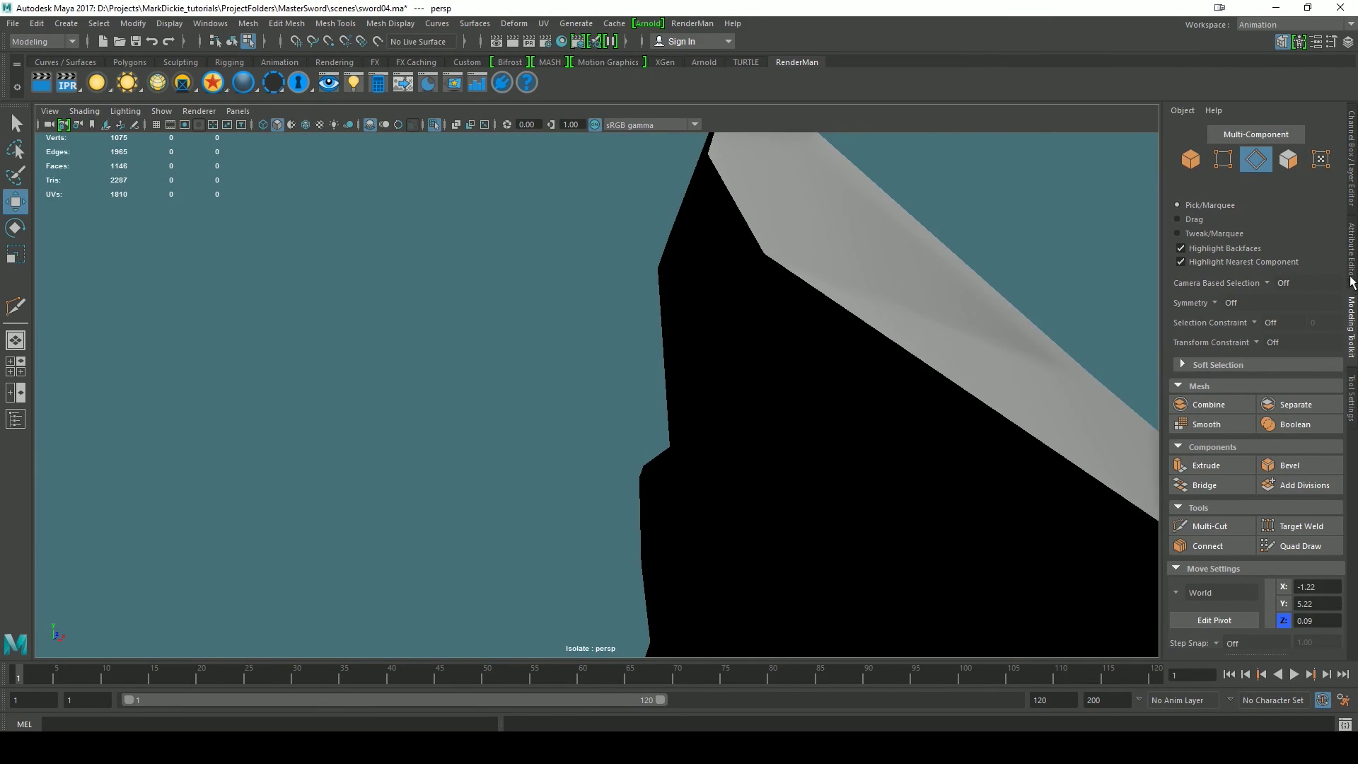
{"action": "left_click", "coordinate": [1352, 282]}
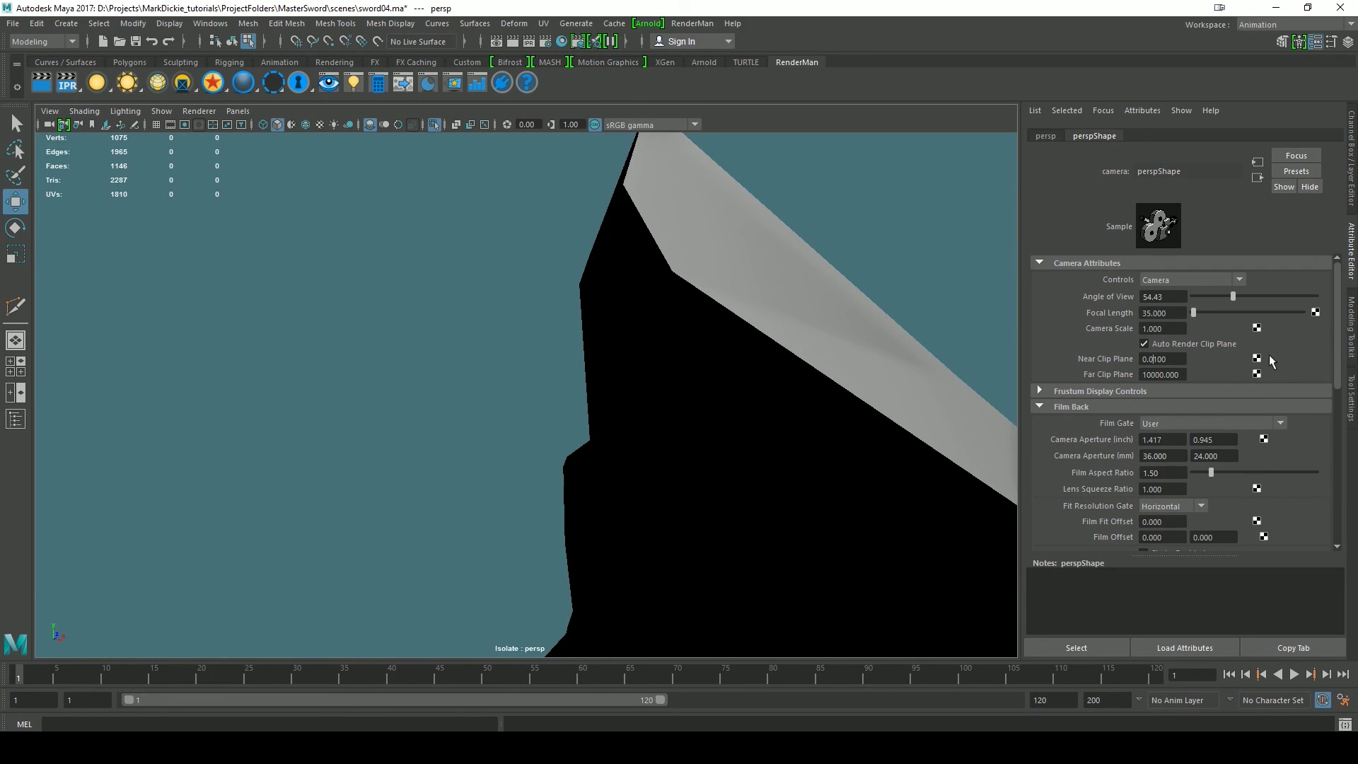
{"action": "key", "text": "Return"}
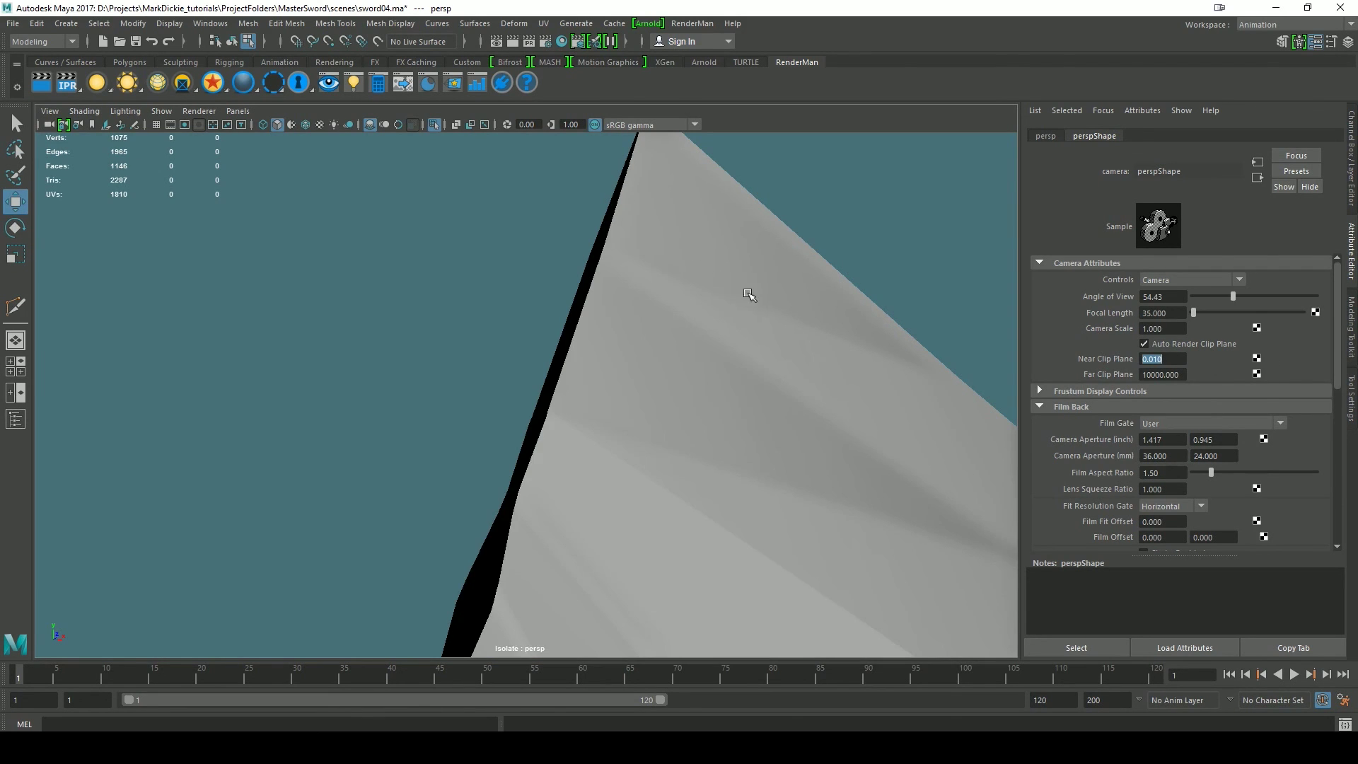
{"action": "mouse_move", "coordinate": [748, 294]}
{"action": "right_mouse_down", "text": "alt"}
{"action": "mouse_move", "coordinate": [746, 282]}
{"action": "mouse_move", "coordinate": [733, 325]}
{"action": "mouse_move", "coordinate": [749, 371]}
{"action": "mouse_move", "coordinate": [727, 363]}
{"action": "mouse_move", "coordinate": [785, 428]}
{"action": "mouse_move", "coordinate": [498, 293]}
{"action": "mouse_move", "coordinate": [259, 265]}
{"action": "right_mouse_up", "text": "alt"}
{"action": "right_click_drag", "start_coordinate": [682, 488], "coordinate": [240, 254], "text": "alt"}
{"action": "right_click_drag", "start_coordinate": [580, 457], "coordinate": [401, 340], "text": "alt"}
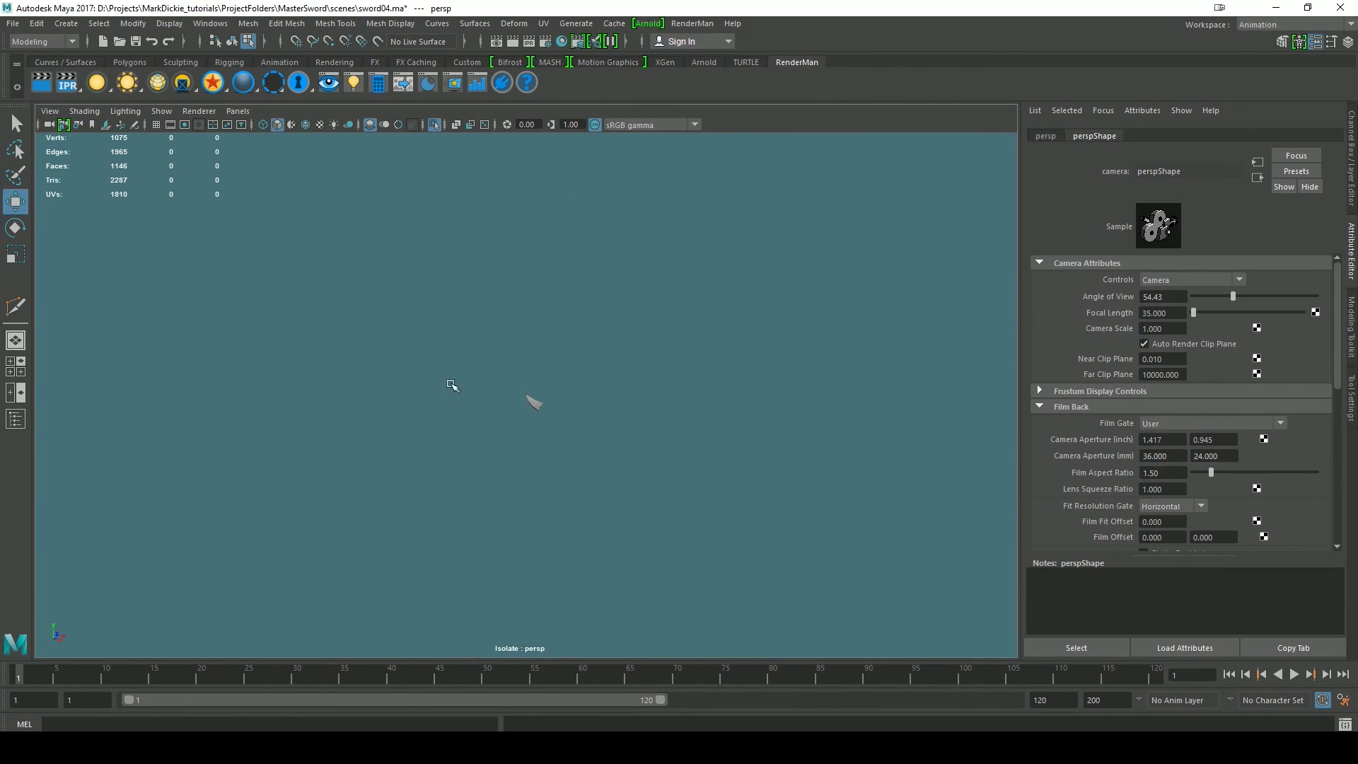
{"action": "mouse_move", "coordinate": [668, 471]}
{"action": "right_mouse_down", "text": "alt"}
{"action": "mouse_move", "coordinate": [492, 383]}
{"action": "mouse_move", "coordinate": [585, 486]}
{"action": "mouse_move", "coordinate": [786, 617]}
{"action": "right_mouse_up", "text": "alt"}
{"action": "right_click_drag", "start_coordinate": [753, 570], "coordinate": [1078, 704], "text": "alt"}
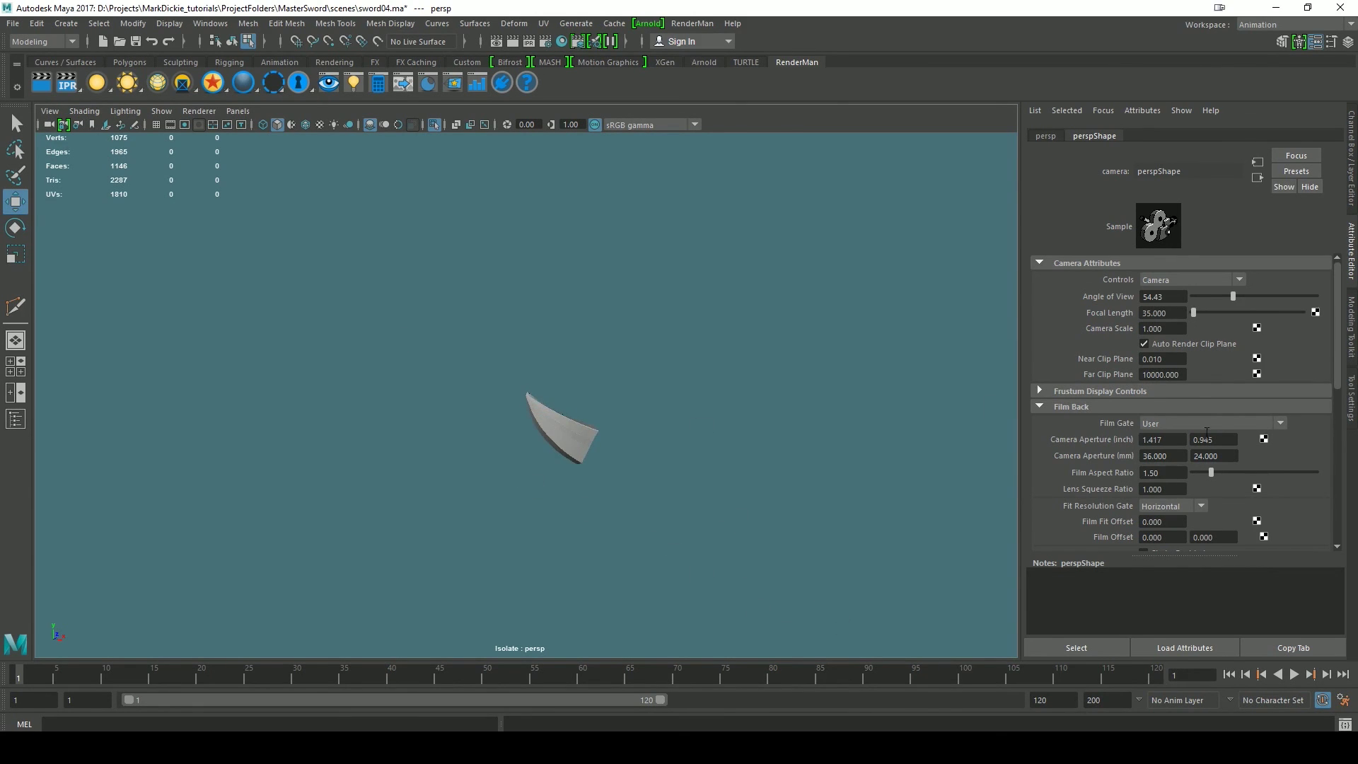
{"action": "right_click_drag", "start_coordinate": [580, 429], "coordinate": [919, 587], "text": "alt"}
{"action": "mouse_move", "coordinate": [540, 337]}
{"action": "right_mouse_down", "text": "alt"}
{"action": "mouse_move", "coordinate": [800, 524]}
{"action": "mouse_move", "coordinate": [1174, 739]}
{"action": "right_mouse_up", "text": "alt"}
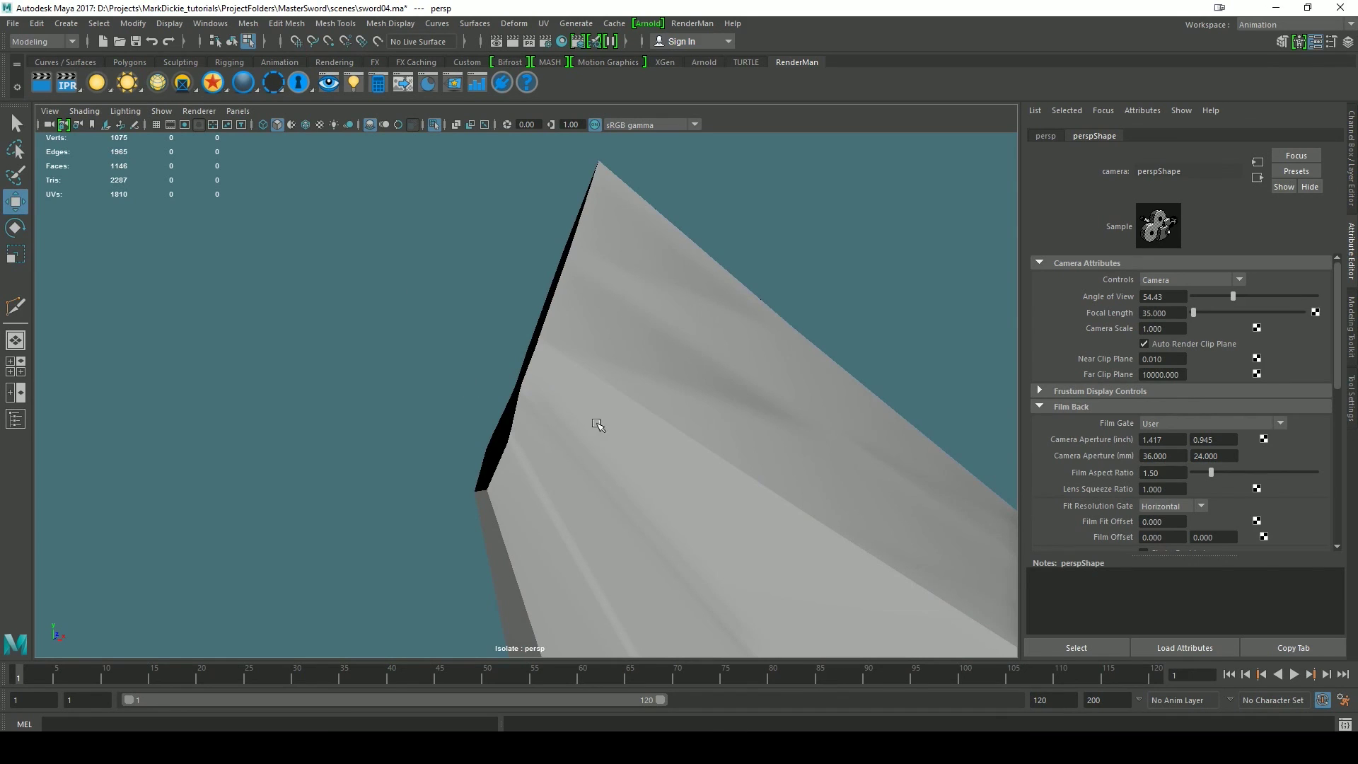
- Restore the edge selection, select all edges of the stray spike and try to remove them with Delete Edge/Vertex
{"action": "key", "text": "ctrl+z"}
{"action": "mouse_move", "coordinate": [642, 467]}
{"action": "left_mouse_down", "text": "alt"}
{"action": "mouse_move", "coordinate": [603, 482]}
{"action": "mouse_move", "coordinate": [627, 484]}
{"action": "left_mouse_up", "text": "alt"}
{"action": "left_click_drag", "start_coordinate": [474, 276], "coordinate": [522, 352]}
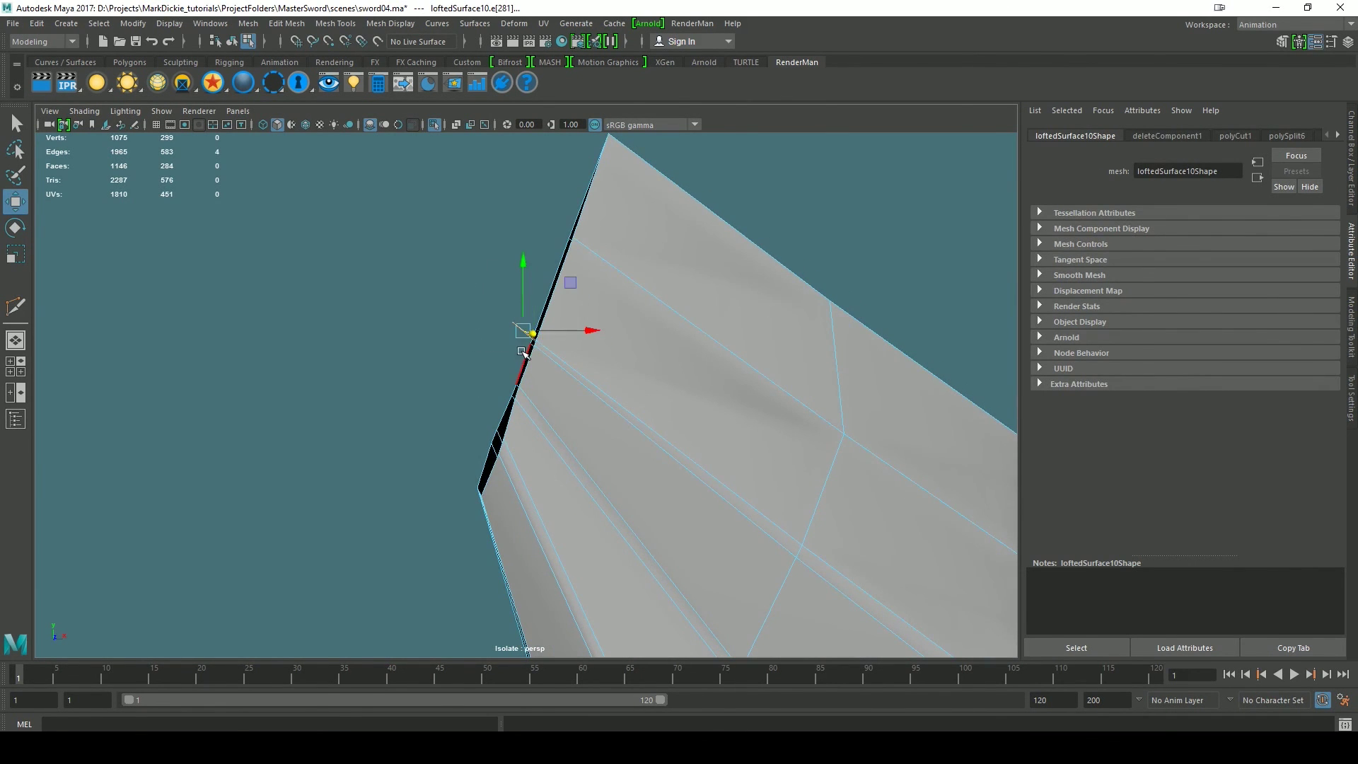
{"action": "right_click_drag", "start_coordinate": [472, 304], "coordinate": [559, 376], "text": "alt"}
{"action": "left_click_drag", "start_coordinate": [540, 365], "coordinate": [580, 386], "text": "alt"}
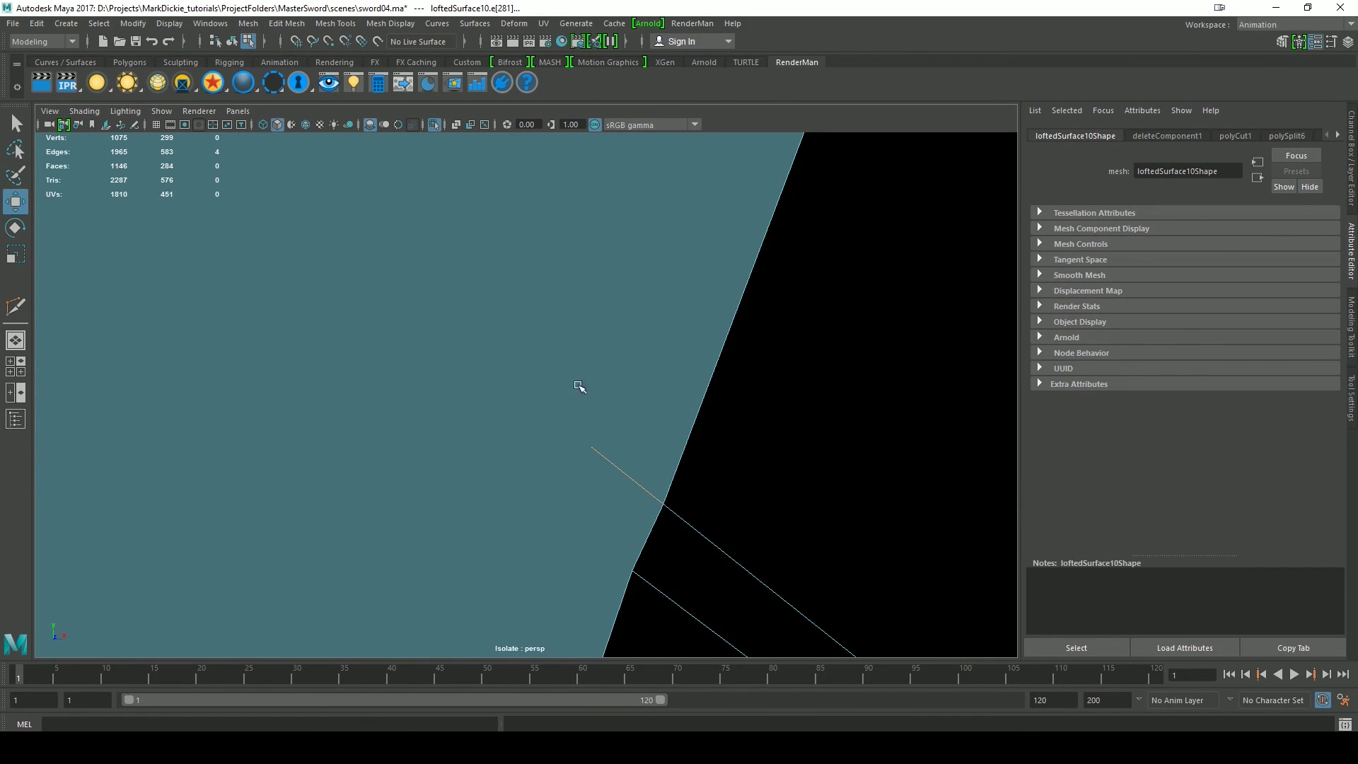
{"action": "left_click_drag", "start_coordinate": [864, 539], "coordinate": [739, 553], "text": "alt"}
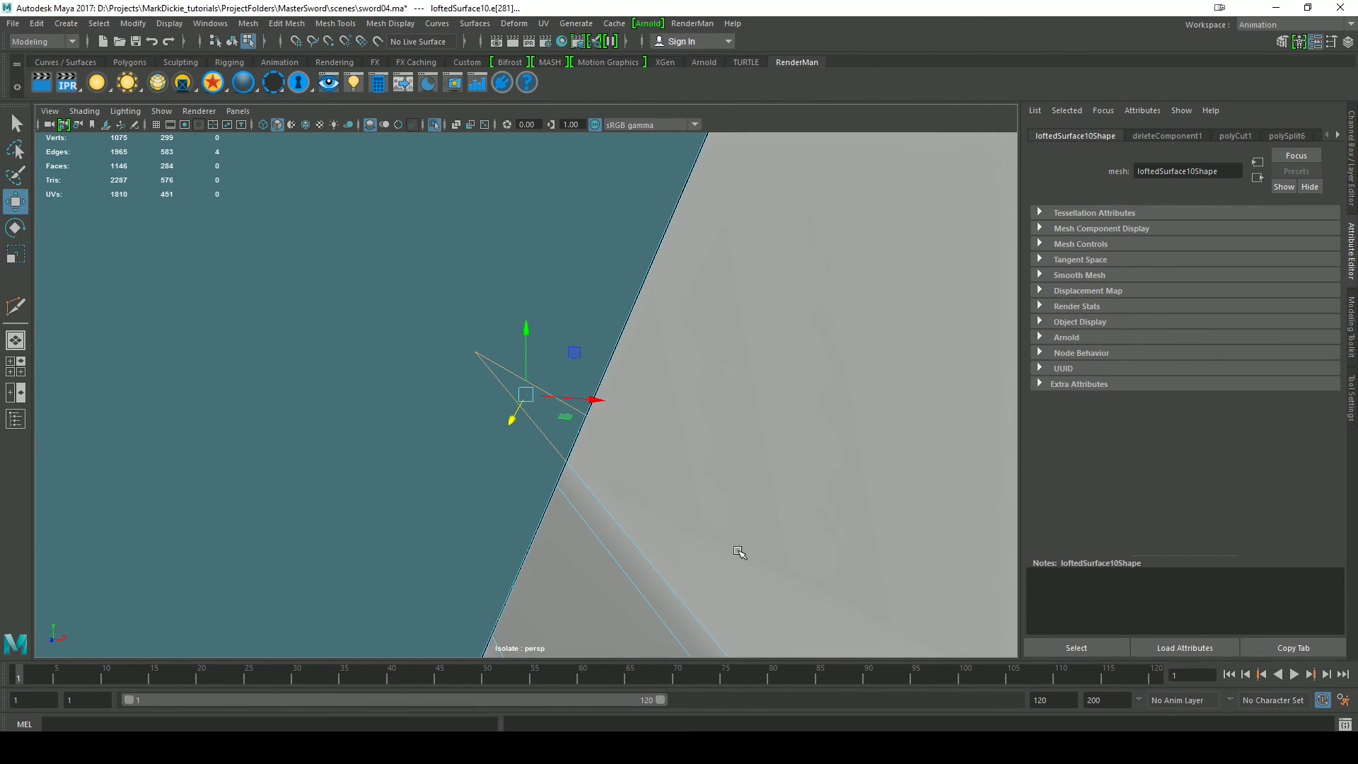
{"action": "left_click", "coordinate": [276, 26]}
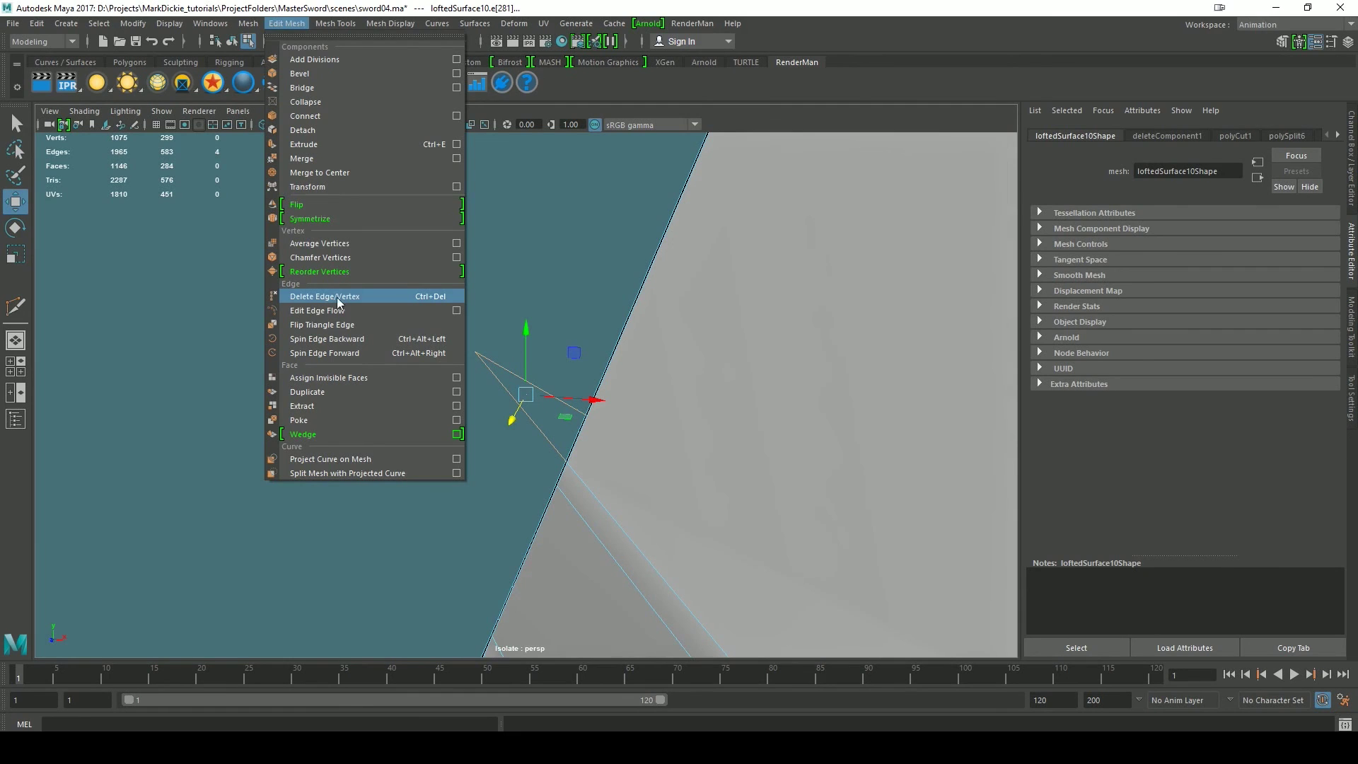
{"action": "left_click", "coordinate": [431, 298]}
{"action": "left_click_drag", "start_coordinate": [367, 420], "coordinate": [398, 442], "text": "alt"}
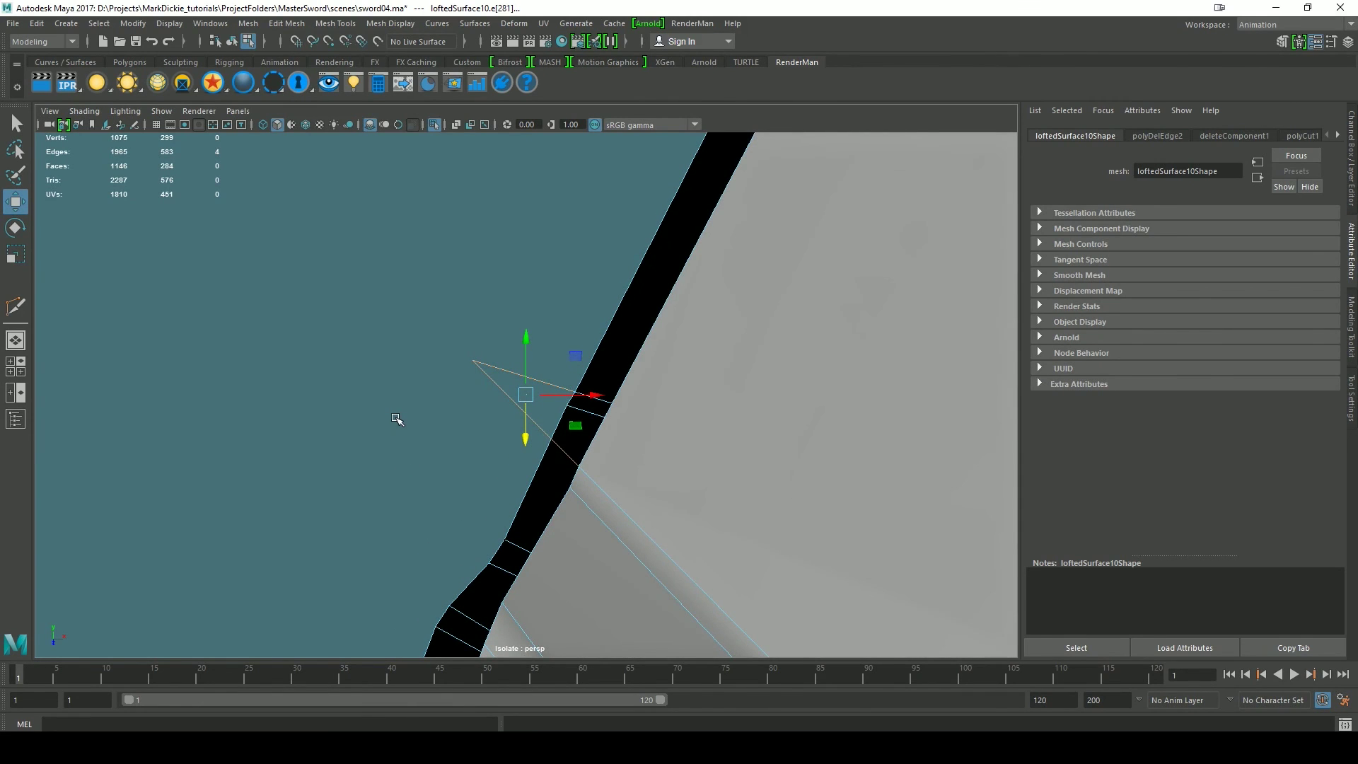
{"action": "key", "text": "ctrl+Delete"}
- Try to remove just one edge of the stray spike with Delete Edge/Vertex
{"action": "left_click", "coordinate": [401, 345]}
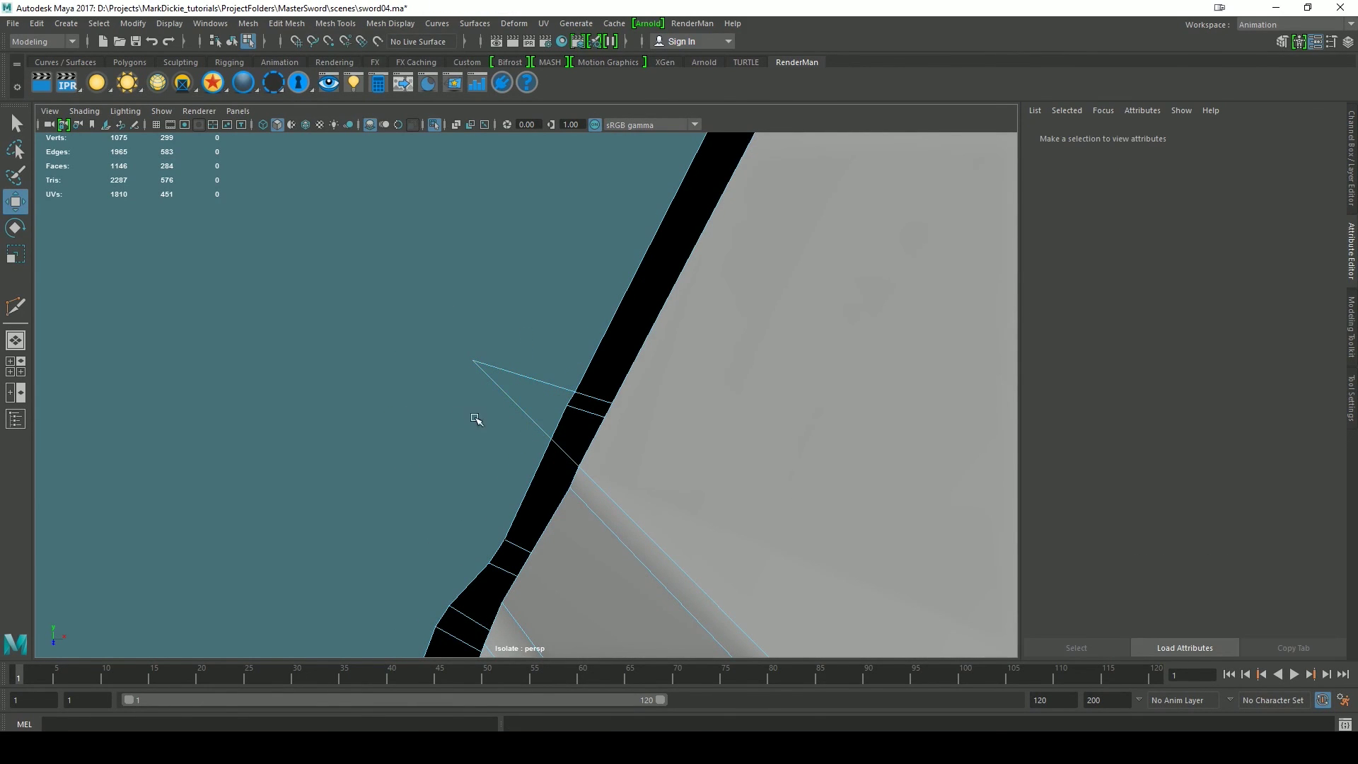
{"action": "left_click_drag", "start_coordinate": [458, 425], "coordinate": [504, 387], "text": "alt"}
{"action": "left_click", "coordinate": [504, 388]}
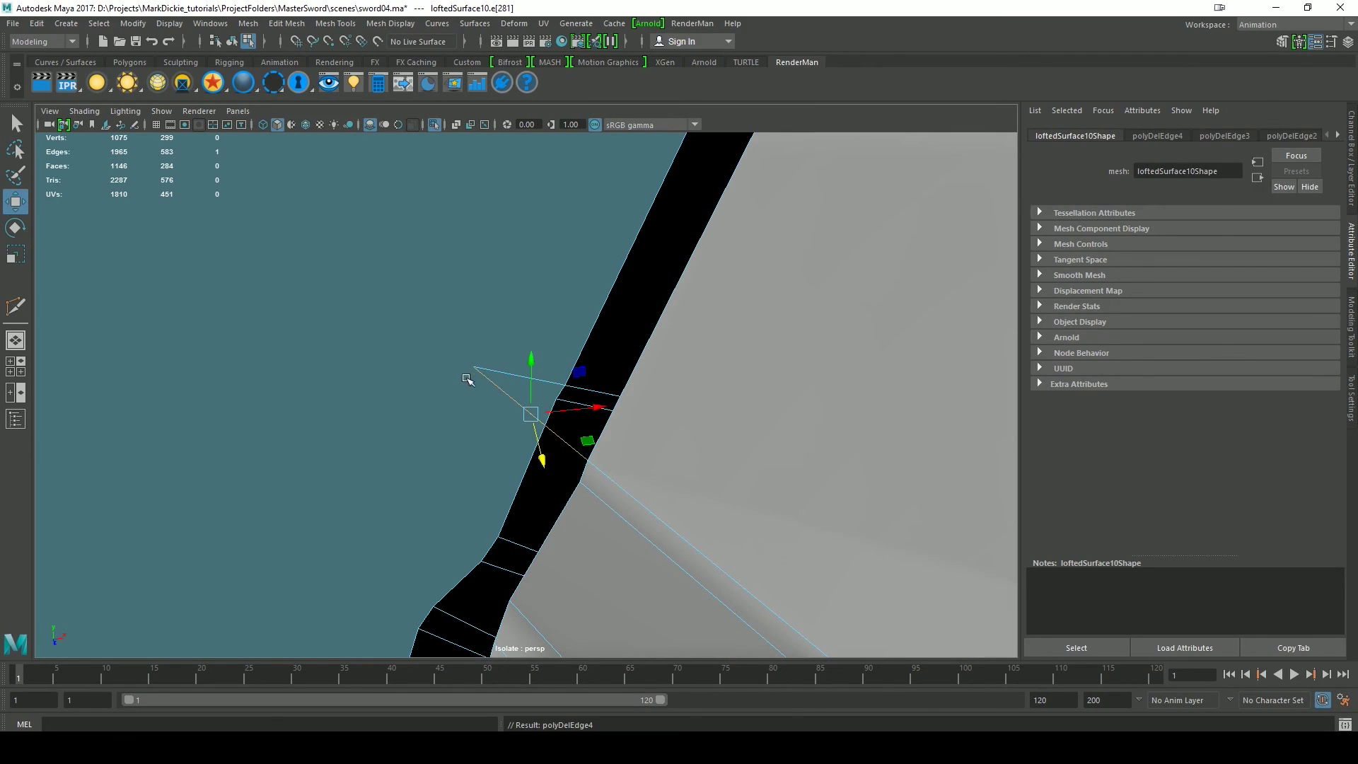
{"action": "key", "text": "ctrl+Delete"}
- Select the vertices at the stray spike's point, then switch to face mode and select the face attached to it
{"action": "right_click_drag", "start_coordinate": [504, 381], "coordinate": [433, 352]}
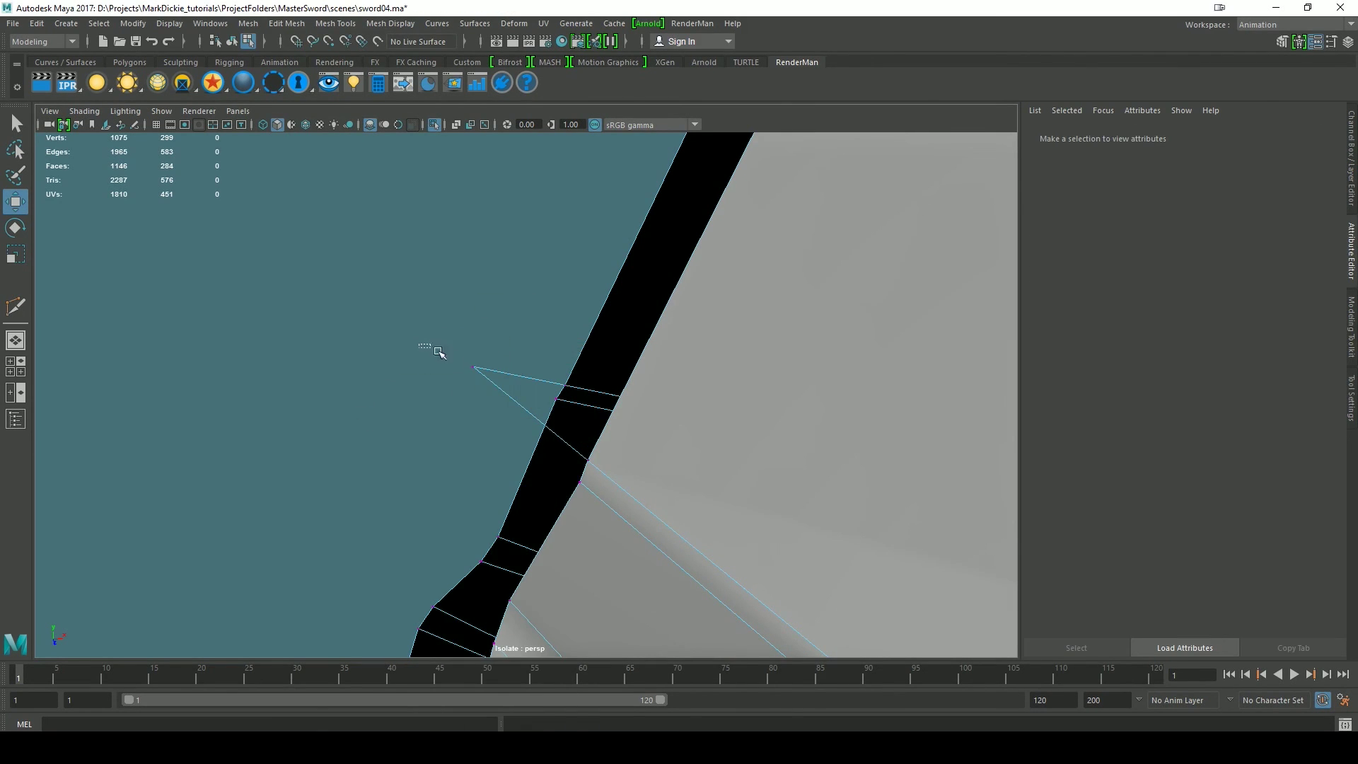
{"action": "left_click_drag", "start_coordinate": [433, 351], "coordinate": [494, 396]}
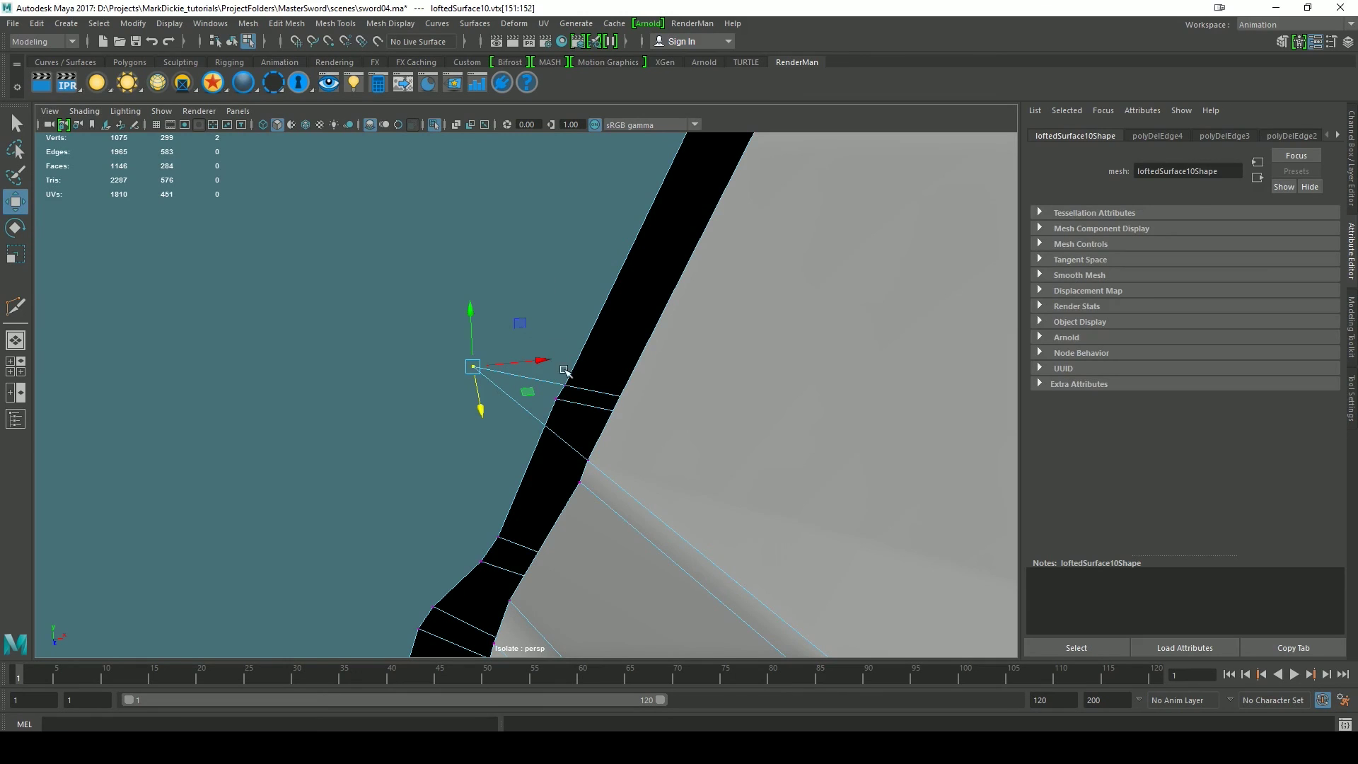
{"action": "right_click_drag", "start_coordinate": [560, 345], "coordinate": [560, 386]}
{"action": "left_click_drag", "start_coordinate": [369, 298], "coordinate": [490, 401]}
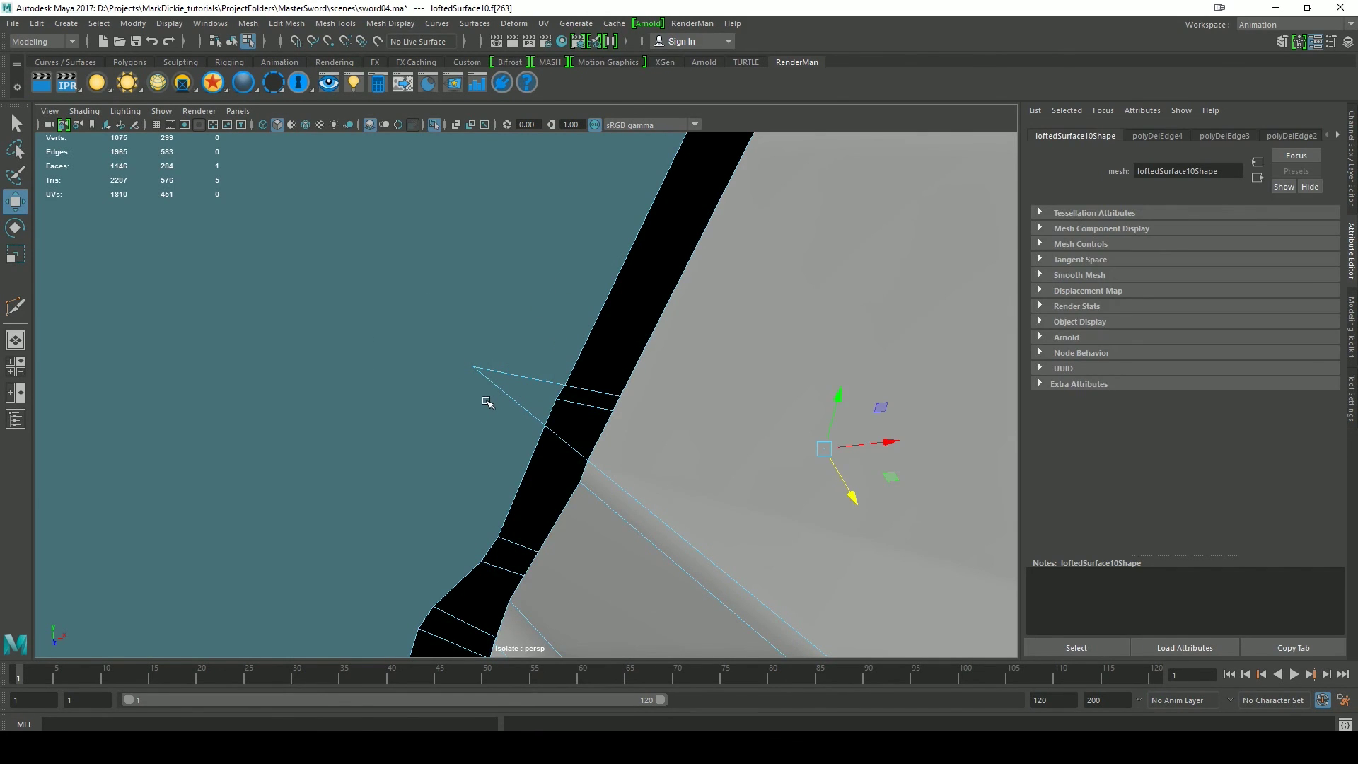
- Examine the selected face and the surrounding mesh near the tip from inside and outside the piece
{"action": "key", "text": "f"}
{"action": "right_click_drag", "start_coordinate": [745, 493], "coordinate": [630, 462], "text": "alt"}
{"action": "left_click_drag", "start_coordinate": [424, 464], "coordinate": [650, 476], "text": "alt"}
{"action": "left_click_drag", "start_coordinate": [820, 382], "coordinate": [792, 421], "text": "alt"}
{"action": "right_click_drag", "start_coordinate": [791, 421], "coordinate": [857, 514], "text": "alt"}
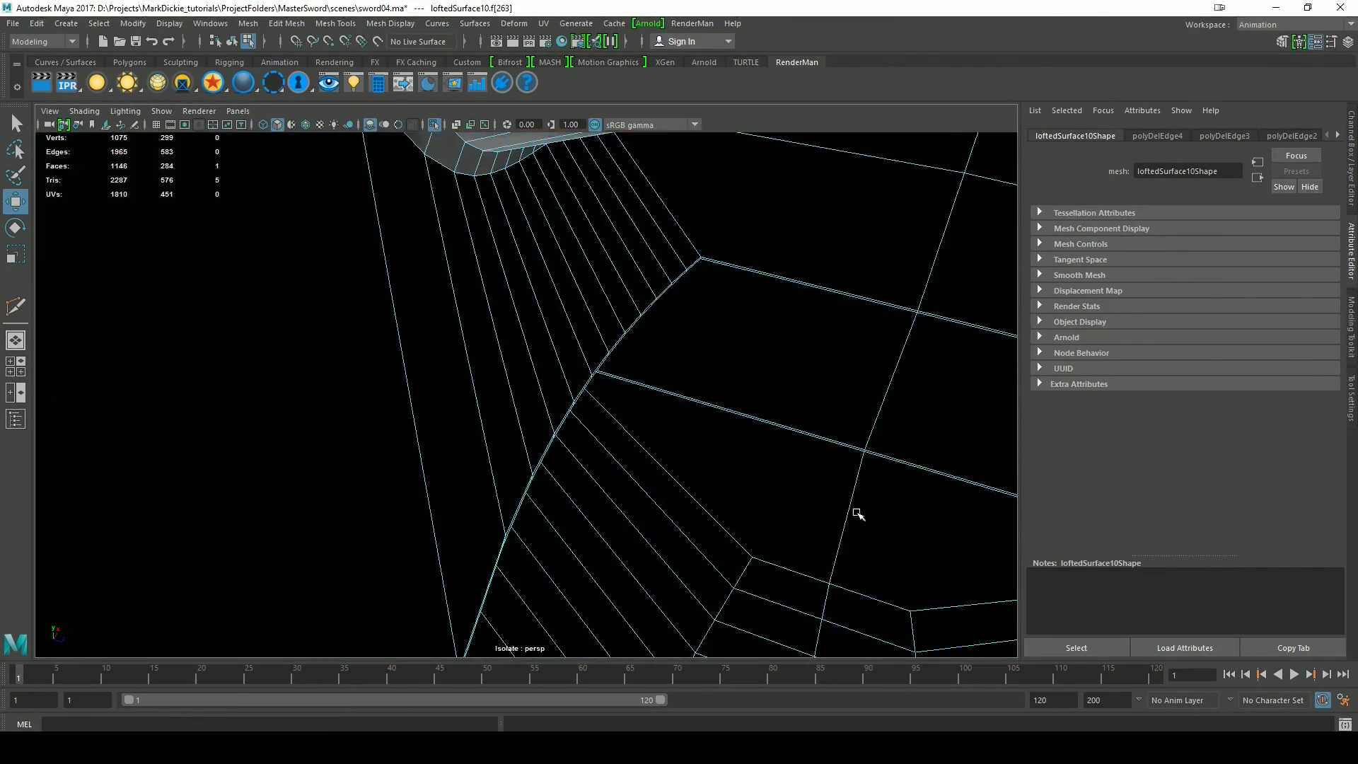
{"action": "left_click_drag", "start_coordinate": [857, 514], "coordinate": [788, 500], "text": "alt"}
{"action": "right_click_drag", "start_coordinate": [788, 501], "coordinate": [664, 448], "text": "alt"}
{"action": "left_click_drag", "start_coordinate": [664, 449], "coordinate": [597, 437], "text": "alt"}
{"action": "right_click_drag", "start_coordinate": [509, 411], "coordinate": [562, 421], "text": "alt"}
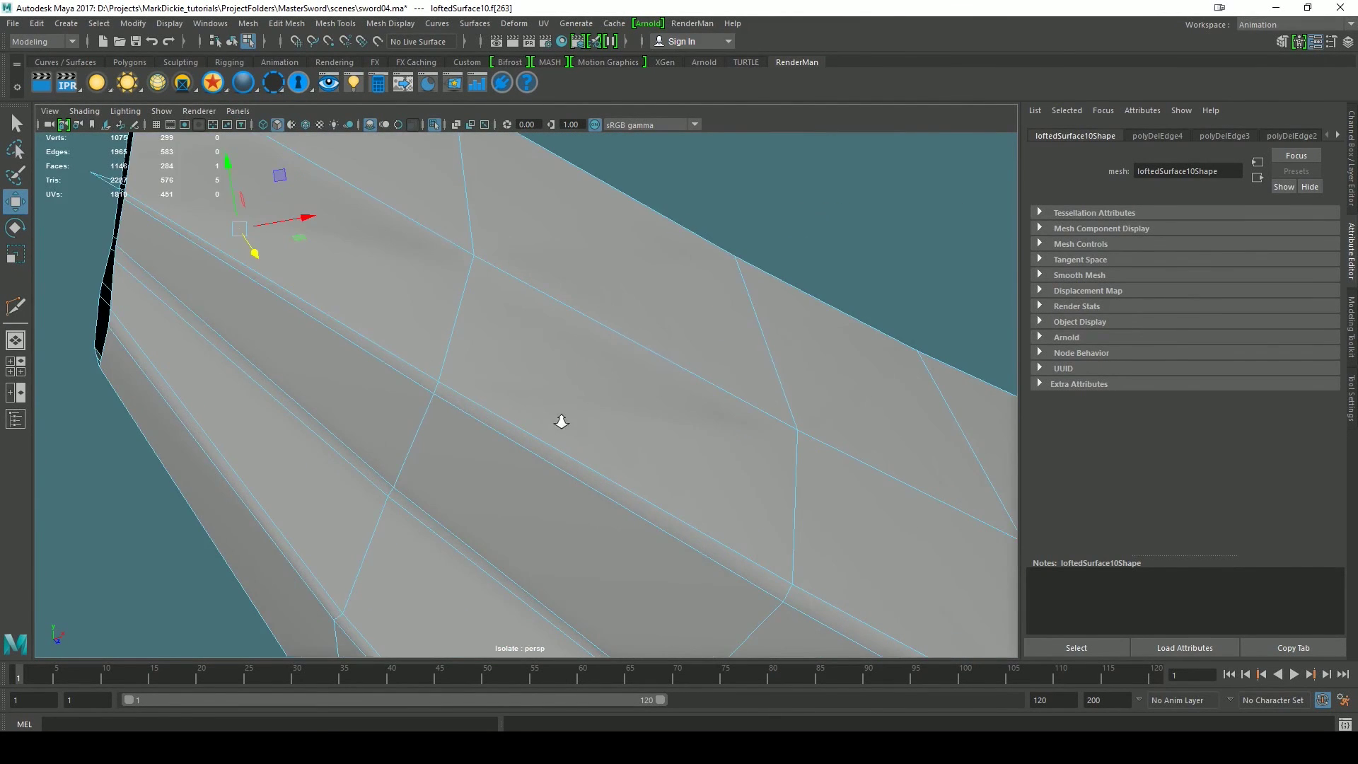
- Select the stray face beside the open end near the piece's tip and delete it
{"action": "middle_click_drag", "start_coordinate": [515, 359], "coordinate": [600, 412], "text": "alt"}
{"action": "left_click_drag", "start_coordinate": [590, 466], "coordinate": [552, 431], "text": "alt"}
{"action": "left_click_drag", "start_coordinate": [534, 372], "coordinate": [586, 417]}
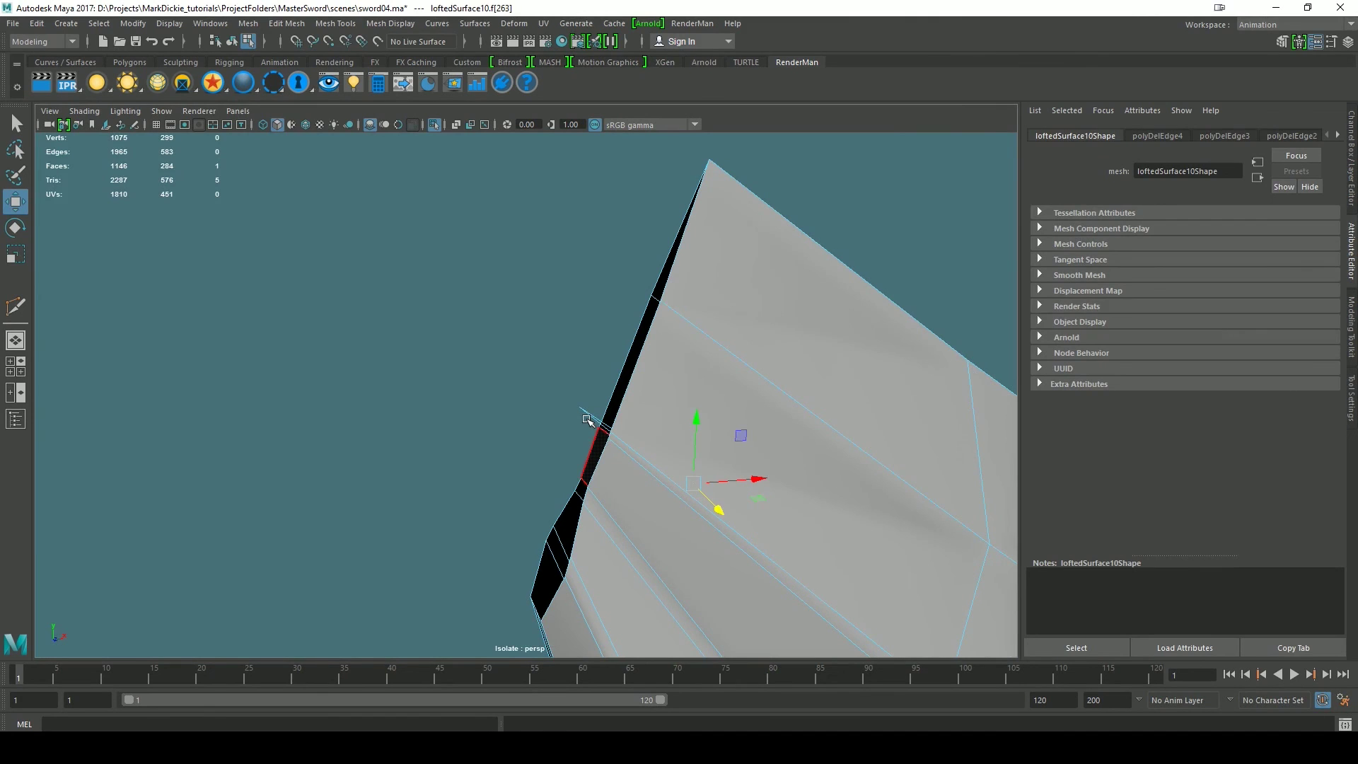
{"action": "key", "text": "Delete"}
{"action": "left_click_drag", "start_coordinate": [437, 418], "coordinate": [500, 411], "text": "alt"}
{"action": "scroll", "coordinate": [759, 471], "scroll_direction": "down", "scroll_amount": 8}
{"action": "left_click_drag", "start_coordinate": [715, 461], "coordinate": [599, 425], "text": "alt"}
{"action": "scroll", "coordinate": [686, 435], "scroll_direction": "down", "scroll_amount": 10}
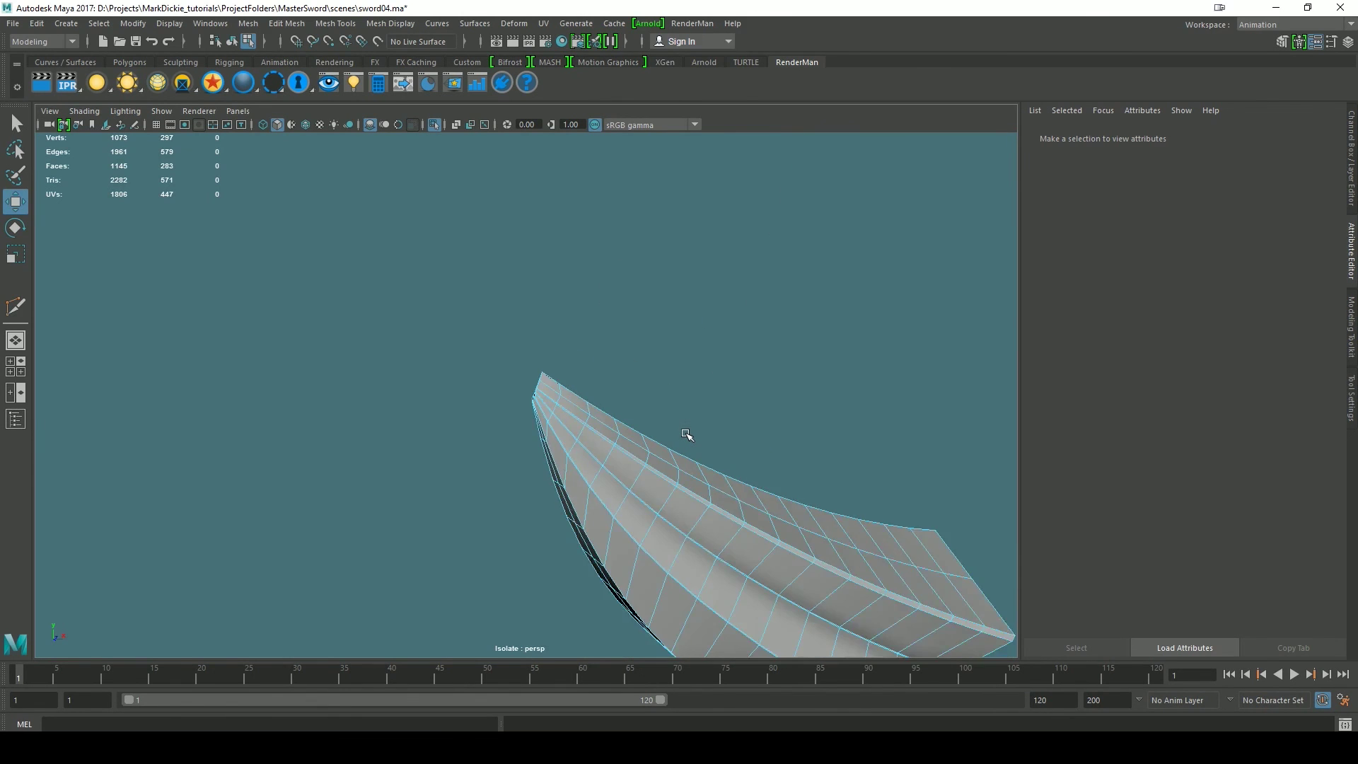
- Select the whole border edge loop around the open tip and close it with Fill Hole
{"action": "scroll", "coordinate": [686, 435], "scroll_direction": "up", "scroll_amount": 12}
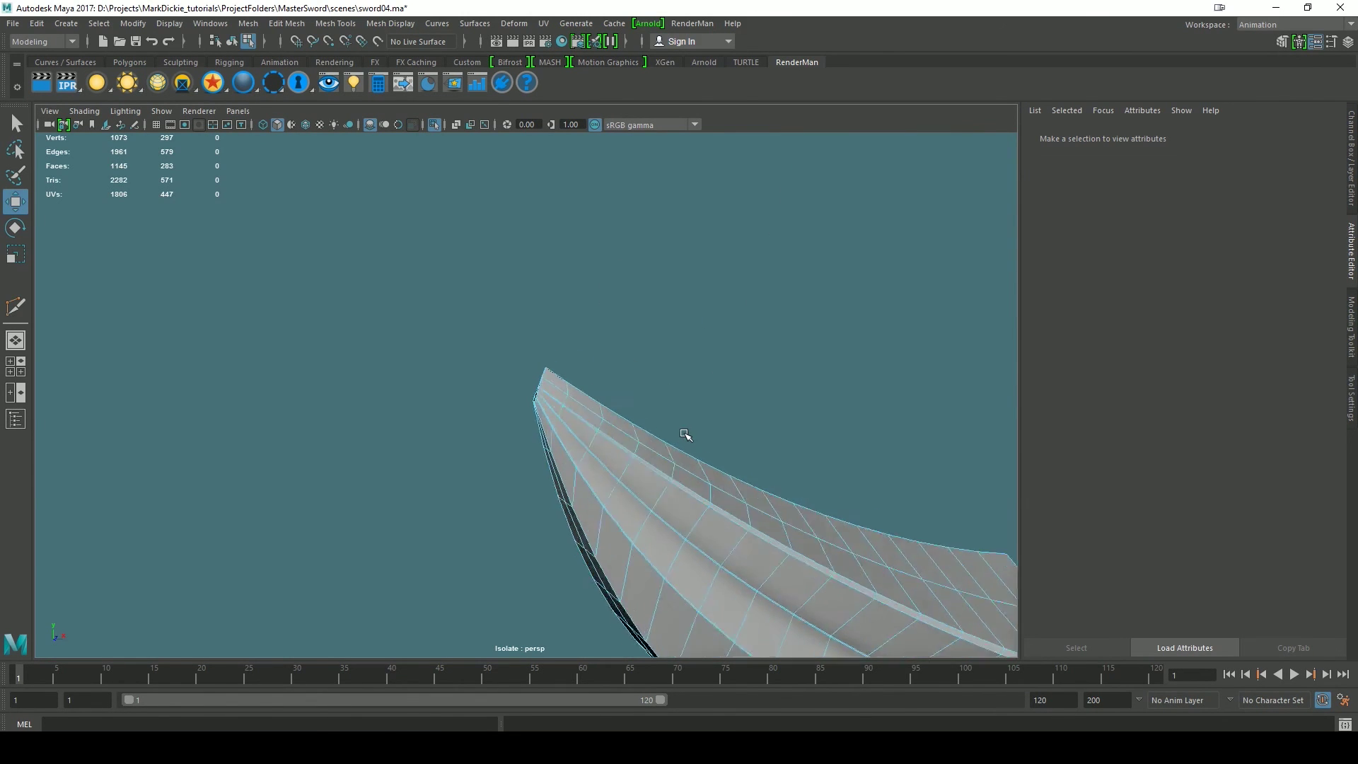
{"action": "right_click_drag", "start_coordinate": [655, 342], "coordinate": [647, 288]}
{"action": "double_click", "coordinate": [613, 317]}
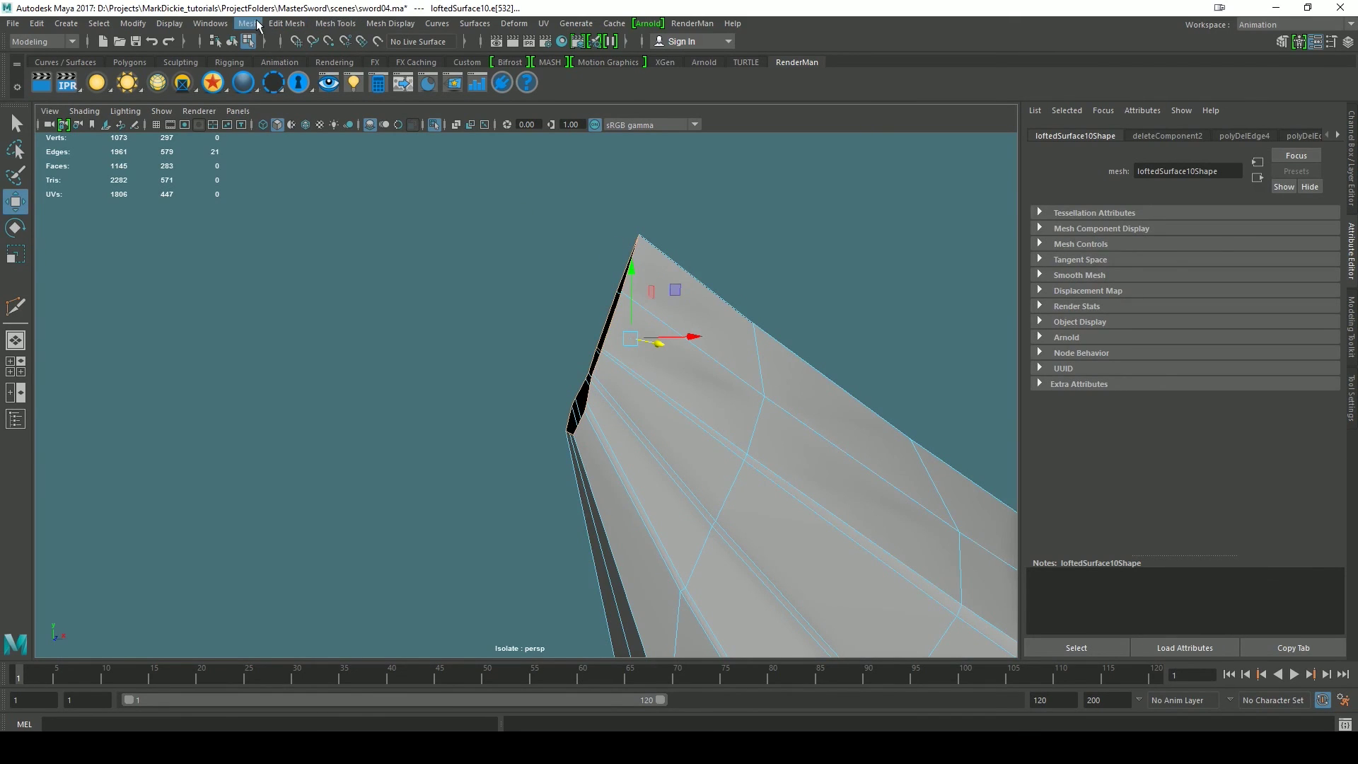
{"action": "left_click", "coordinate": [254, 26]}
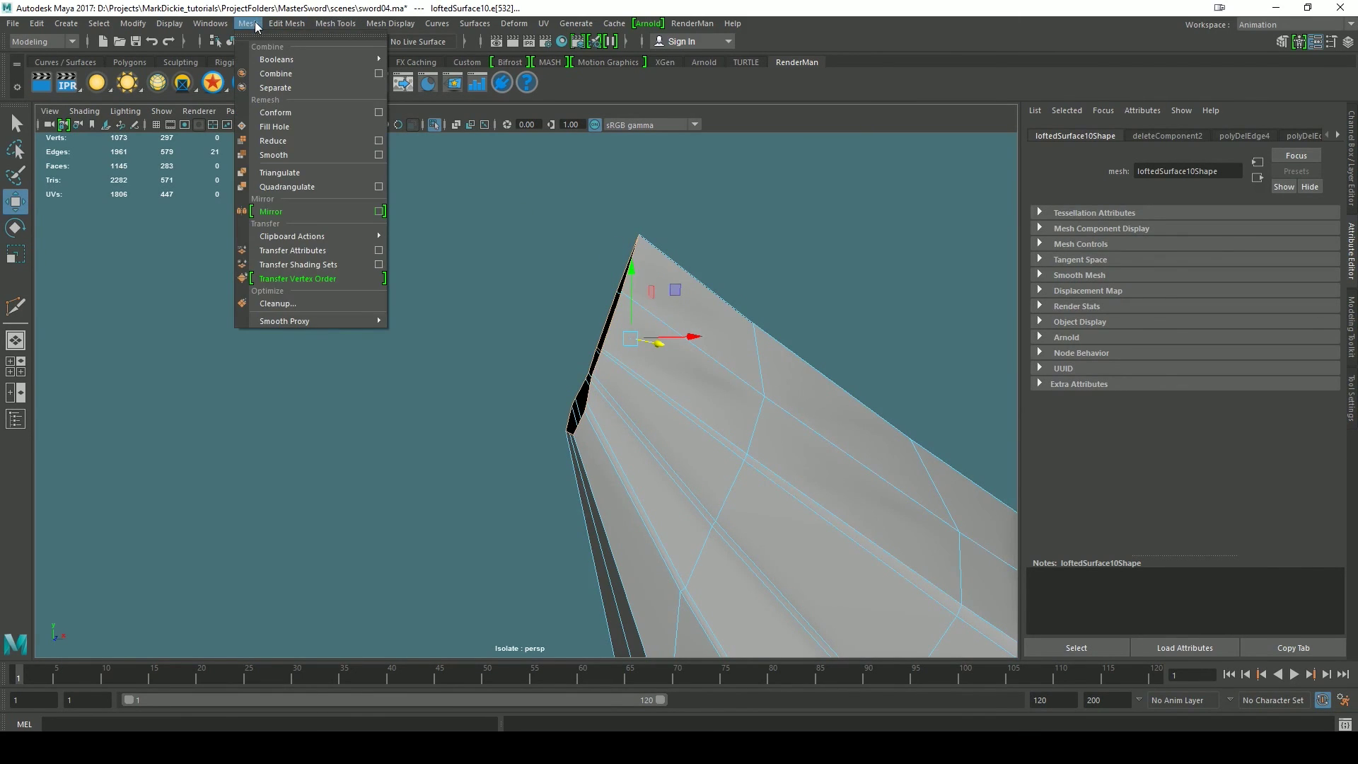
{"action": "left_click", "coordinate": [282, 129]}
{"action": "left_click_drag", "start_coordinate": [436, 530], "coordinate": [491, 549], "text": "alt"}
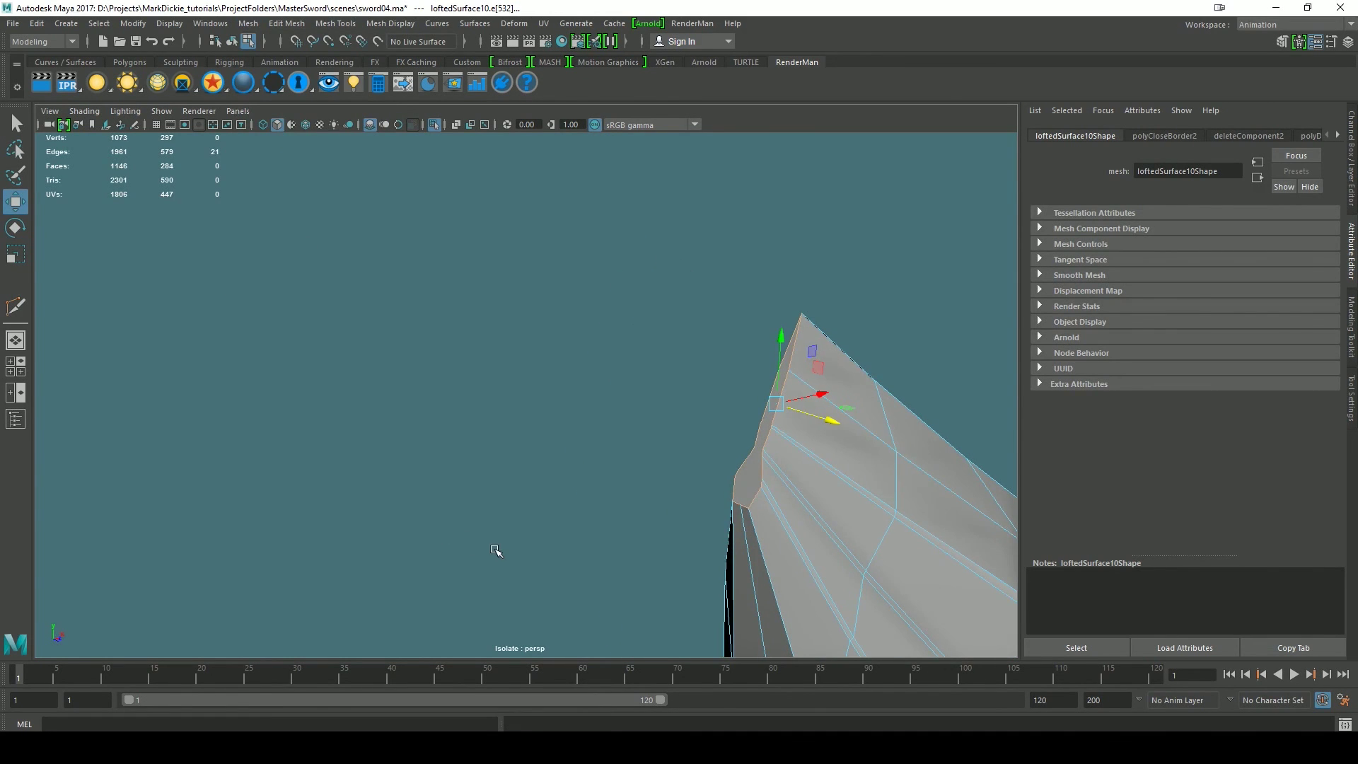
- Examine the whole lofted piece and the filled cap at its tip from several angles
{"action": "key", "text": "f"}
{"action": "right_click_drag", "start_coordinate": [863, 585], "coordinate": [334, 341], "text": "alt"}
{"action": "left_click_drag", "start_coordinate": [789, 485], "coordinate": [737, 471], "text": "alt"}
{"action": "left_click", "coordinate": [775, 511]}
{"action": "scroll", "coordinate": [493, 390], "scroll_direction": "up", "scroll_amount": 3}
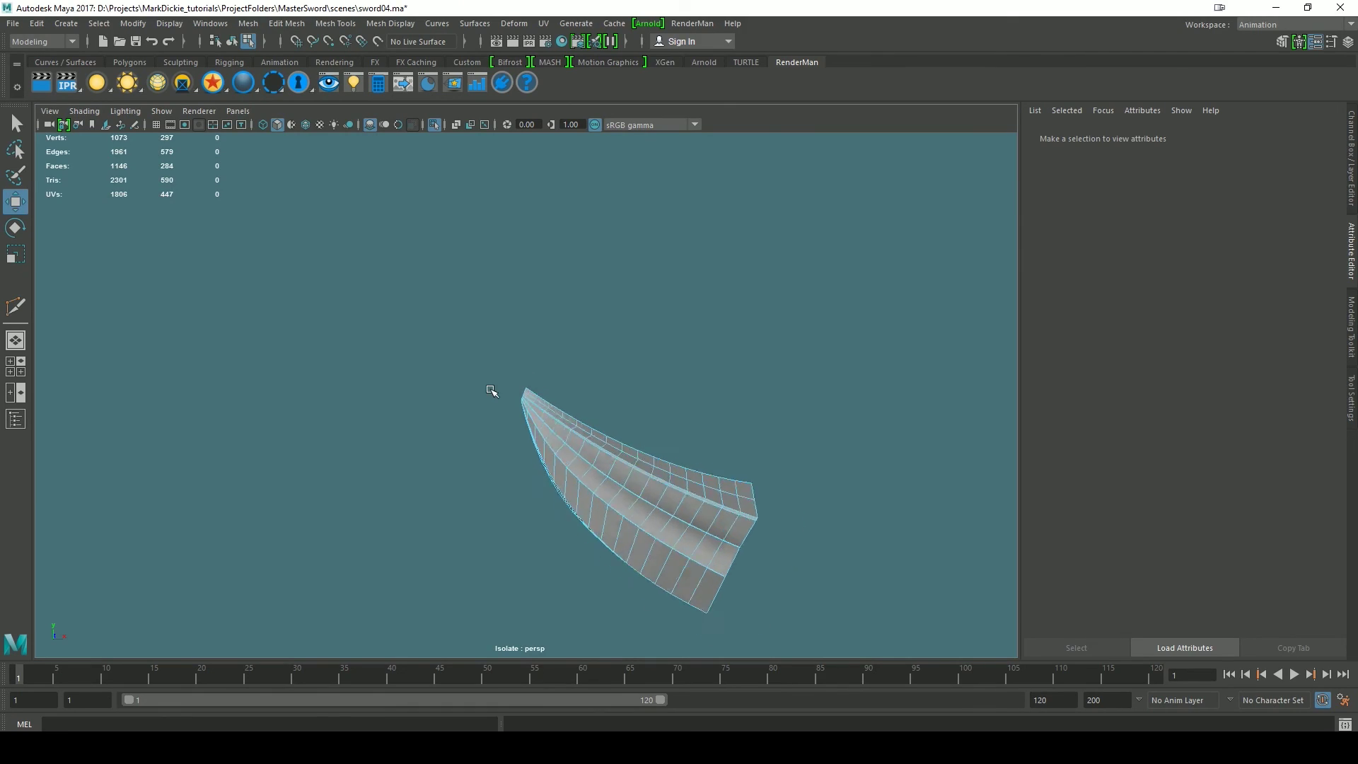
{"action": "scroll", "coordinate": [492, 391], "scroll_direction": "up", "scroll_amount": 8}
{"action": "left_click_drag", "start_coordinate": [649, 462], "coordinate": [740, 494], "text": "alt"}
{"action": "scroll", "coordinate": [743, 493], "scroll_direction": "up", "scroll_amount": 5}
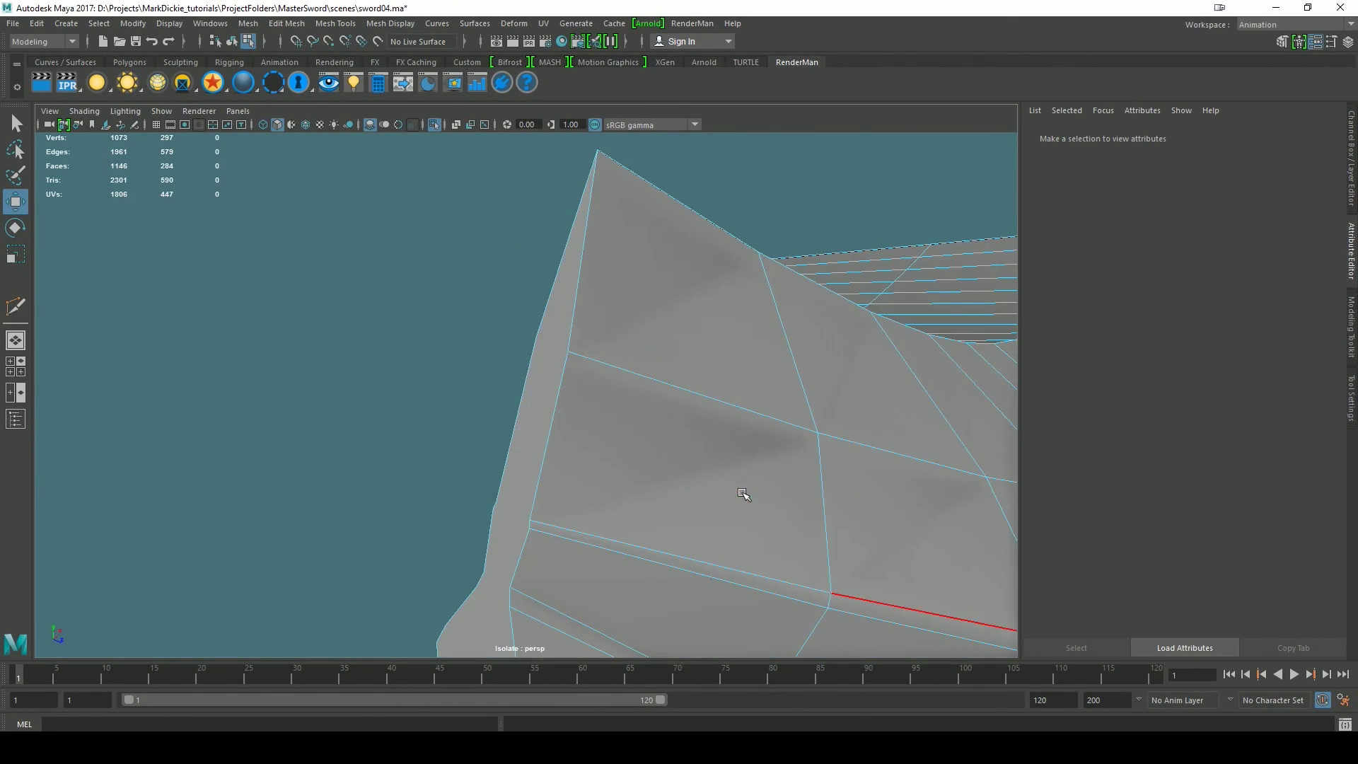
{"action": "scroll", "coordinate": [779, 466], "scroll_direction": "down", "scroll_amount": 3}
- Switch to vertex mode and use Multi-Cut to join the first facing pair of vertices below the cap's upper point
{"action": "right_click_drag", "start_coordinate": [603, 451], "coordinate": [535, 344]}
{"action": "left_click", "coordinate": [1352, 316]}
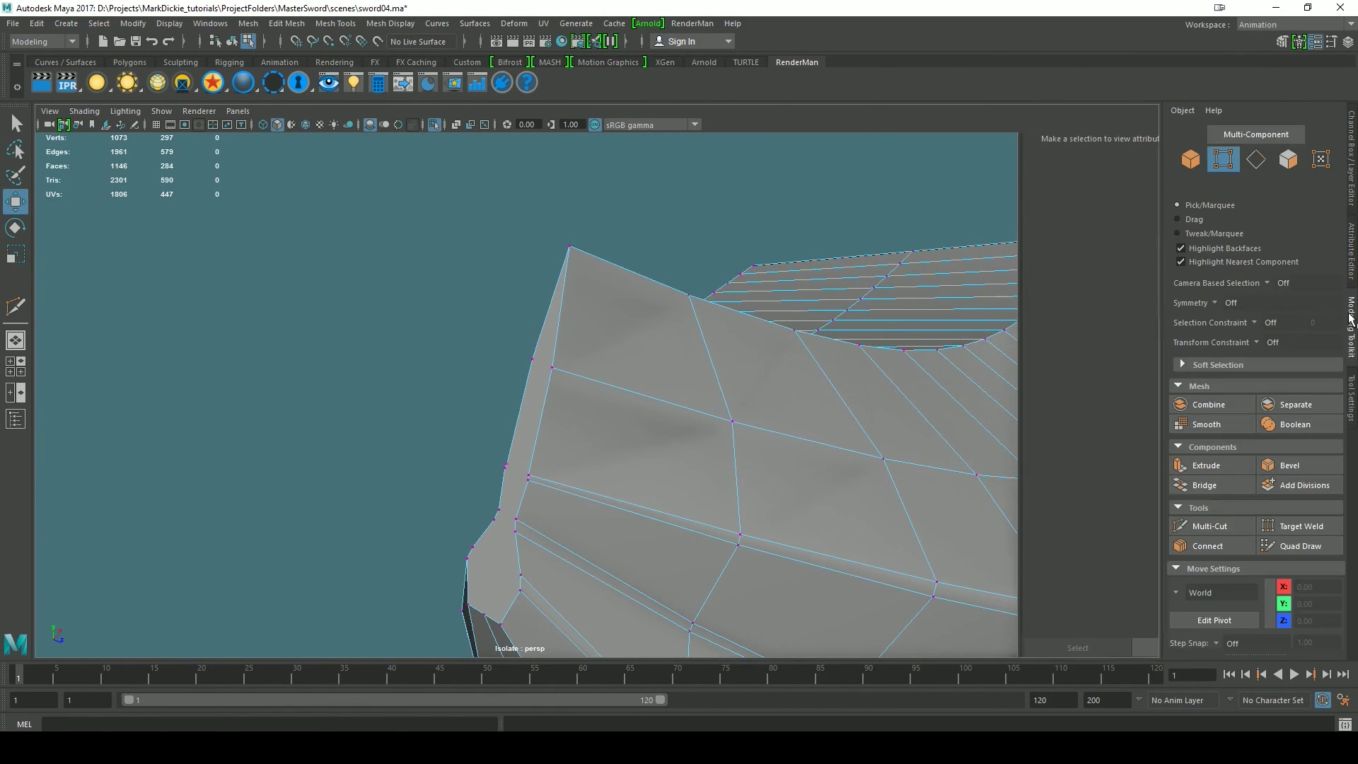
{"action": "left_click", "coordinate": [1229, 532]}
{"action": "left_click", "coordinate": [600, 486]}
{"action": "left_click_drag", "start_coordinate": [703, 433], "coordinate": [728, 434], "text": "alt"}
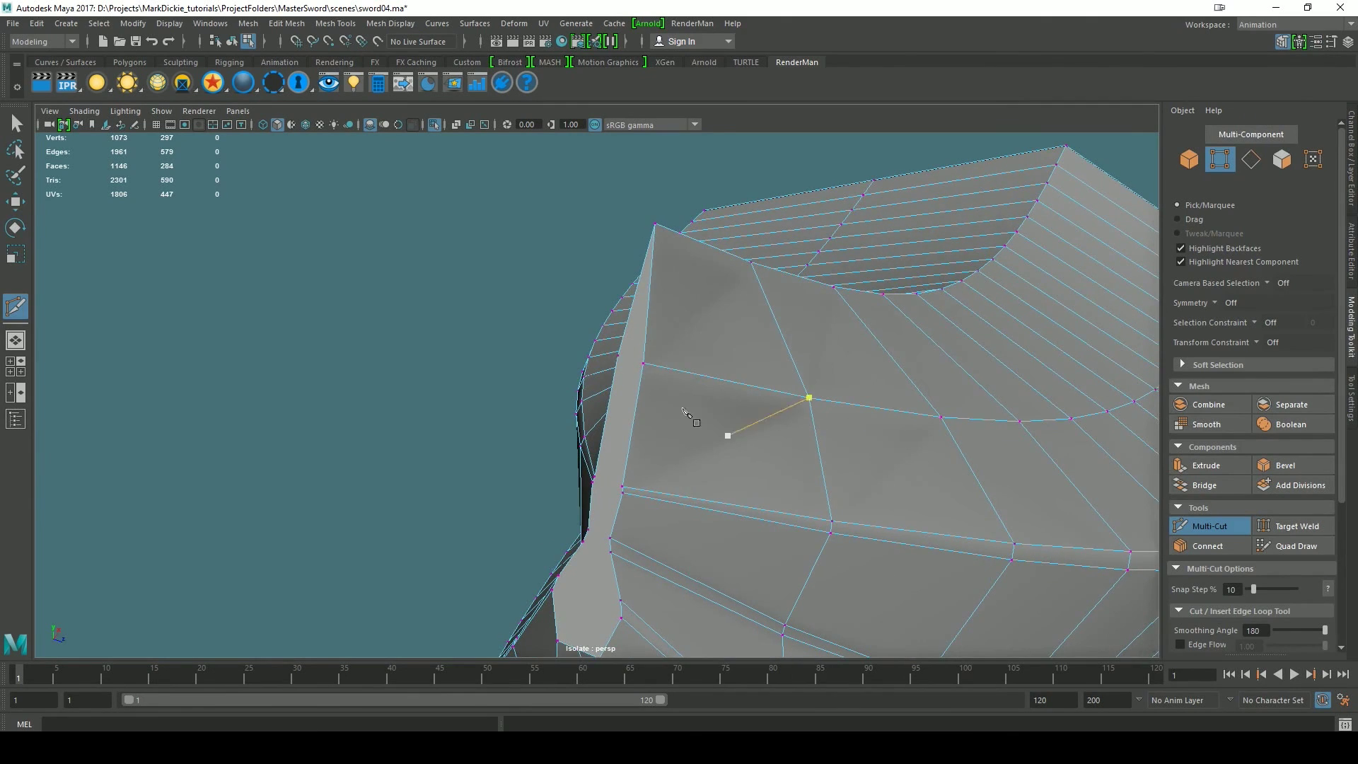
{"action": "key", "text": "Escape"}
{"action": "left_click", "coordinate": [617, 356]}
{"action": "left_click", "coordinate": [608, 478]}
- Try to cut the cap between the upper pair of ridge vertices with Multi-Cut, and undo the misplaced cut point
{"action": "right_click_drag", "start_coordinate": [699, 464], "coordinate": [726, 493], "text": "alt"}
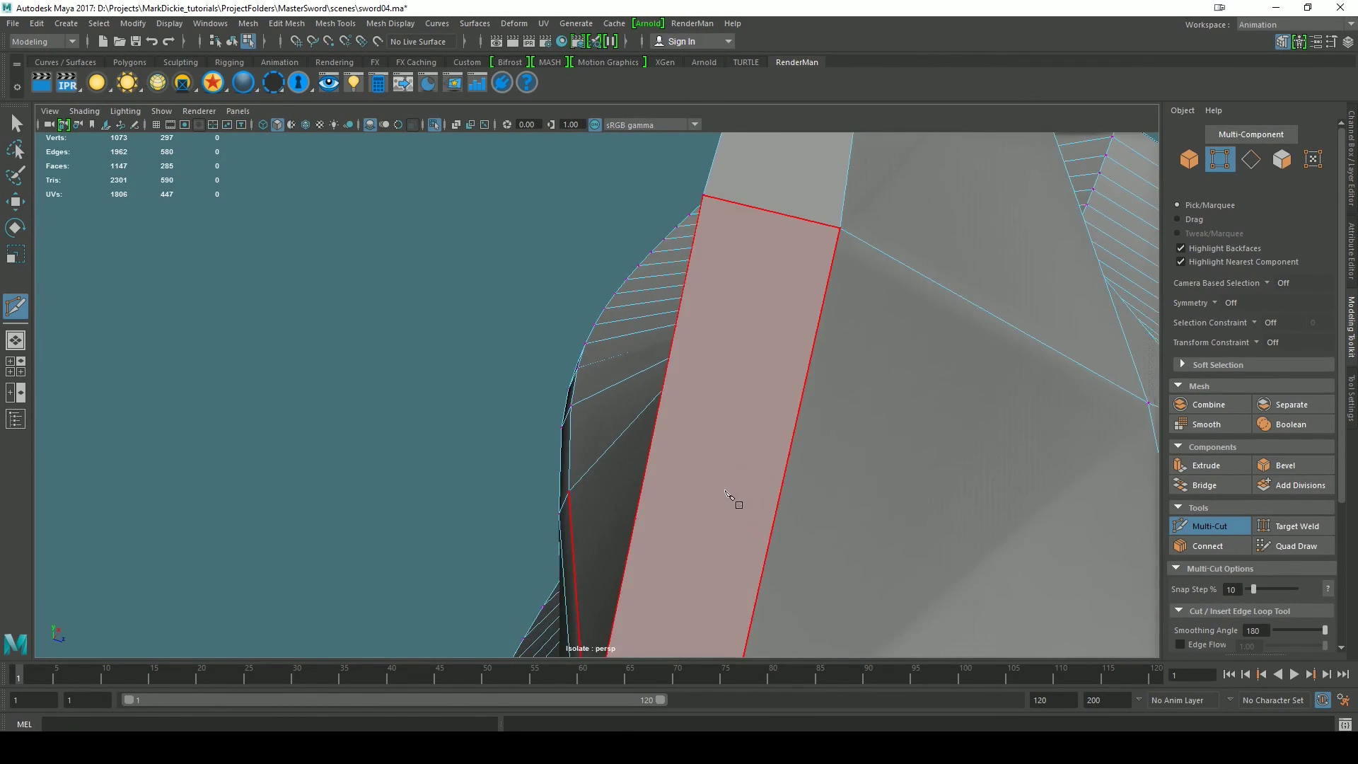
{"action": "mouse_move", "coordinate": [726, 493]}
{"action": "middle_mouse_down", "text": "alt"}
{"action": "mouse_move", "coordinate": [728, 464]}
{"action": "mouse_move", "coordinate": [719, 479]}
{"action": "middle_mouse_up", "text": "alt"}
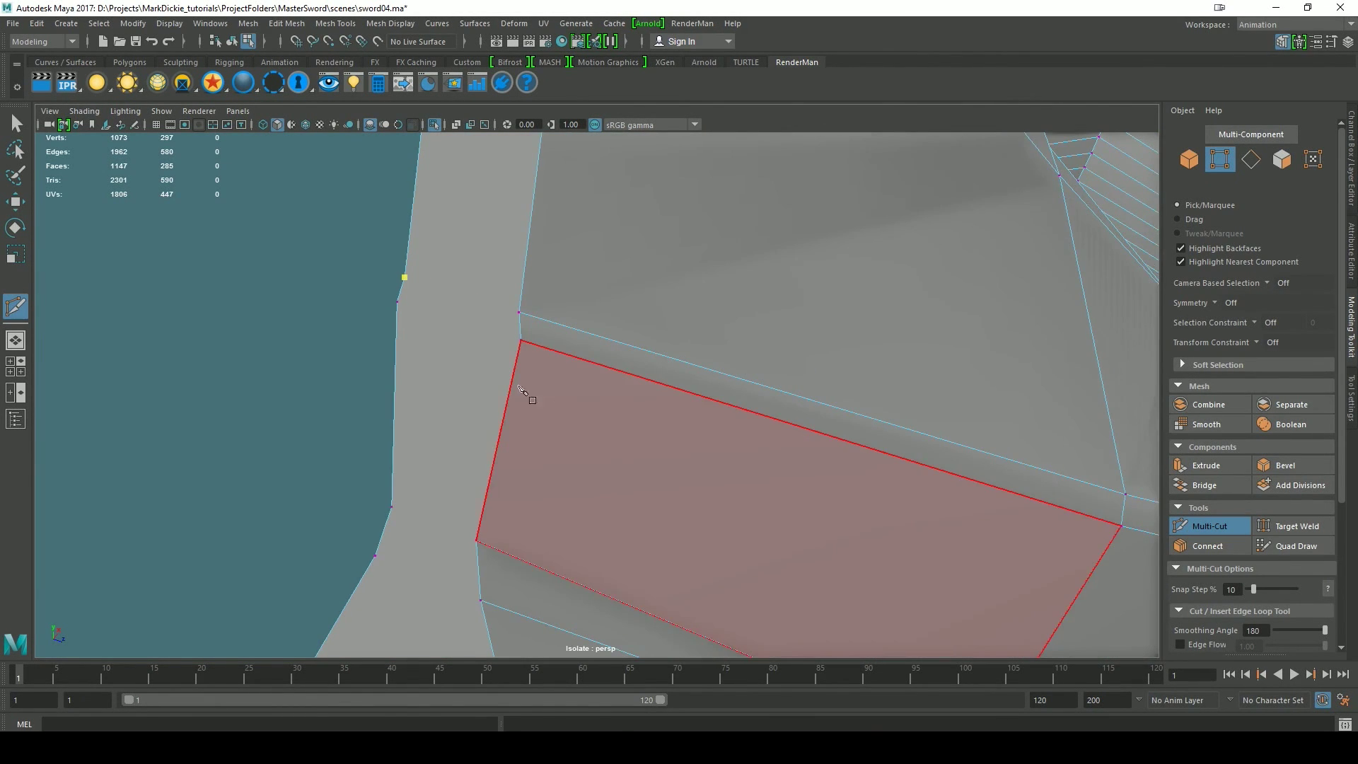
{"action": "left_click", "coordinate": [517, 314]}
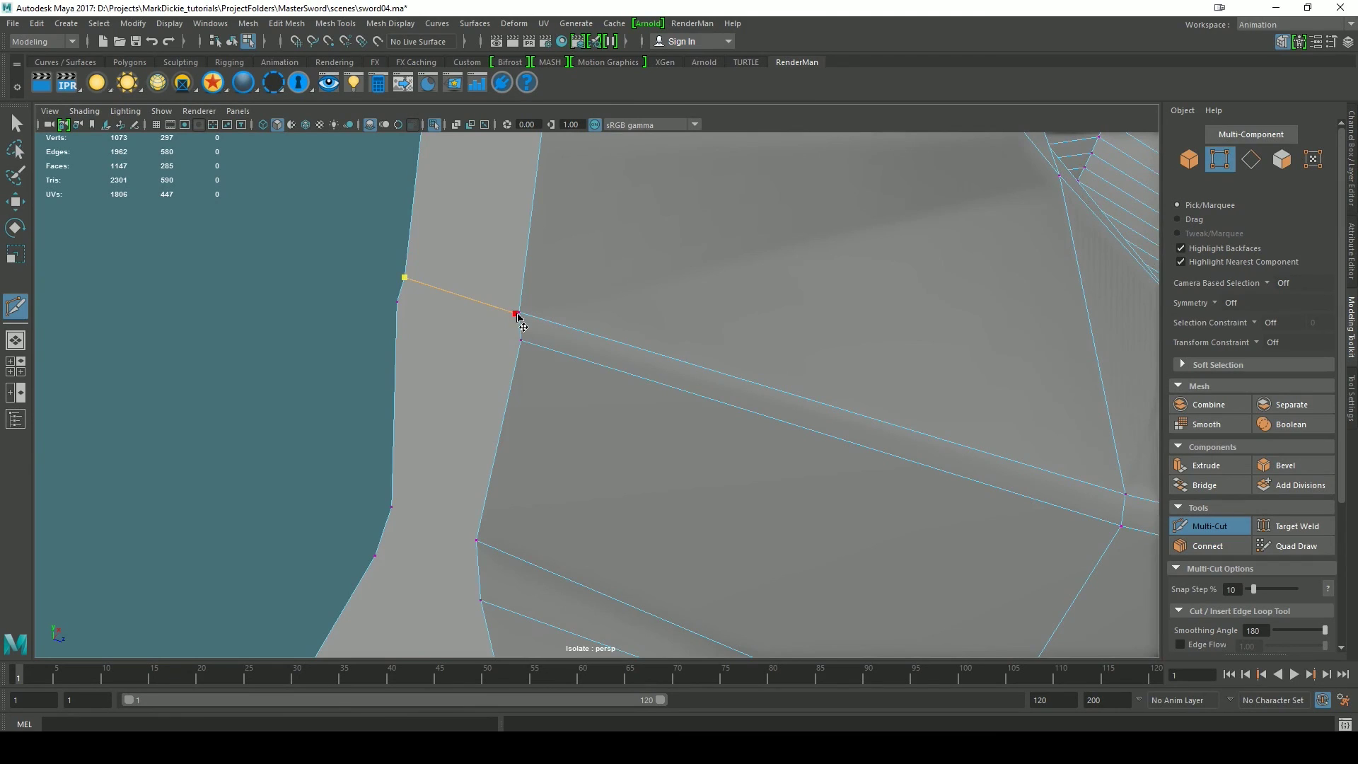
{"action": "right_click", "coordinate": [520, 340]}
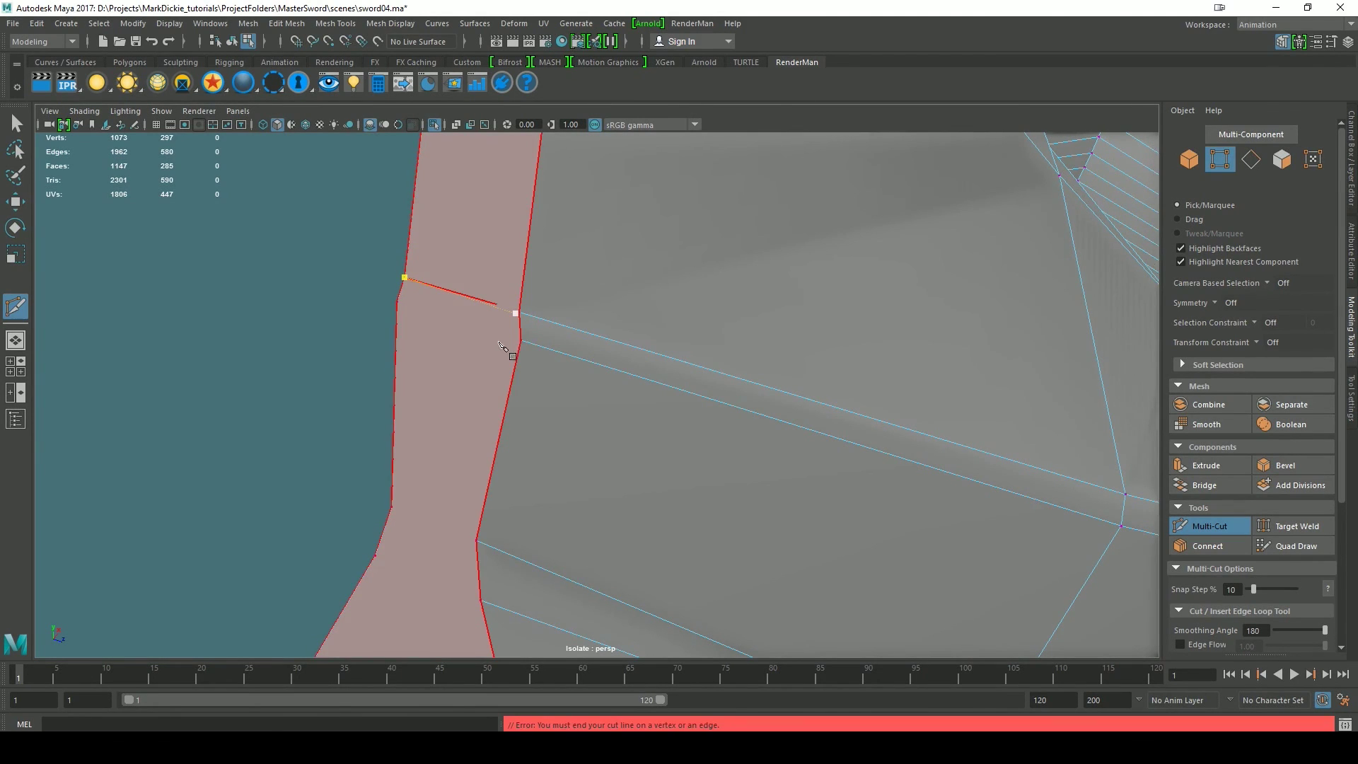
{"action": "key", "text": "ctrl+z"}
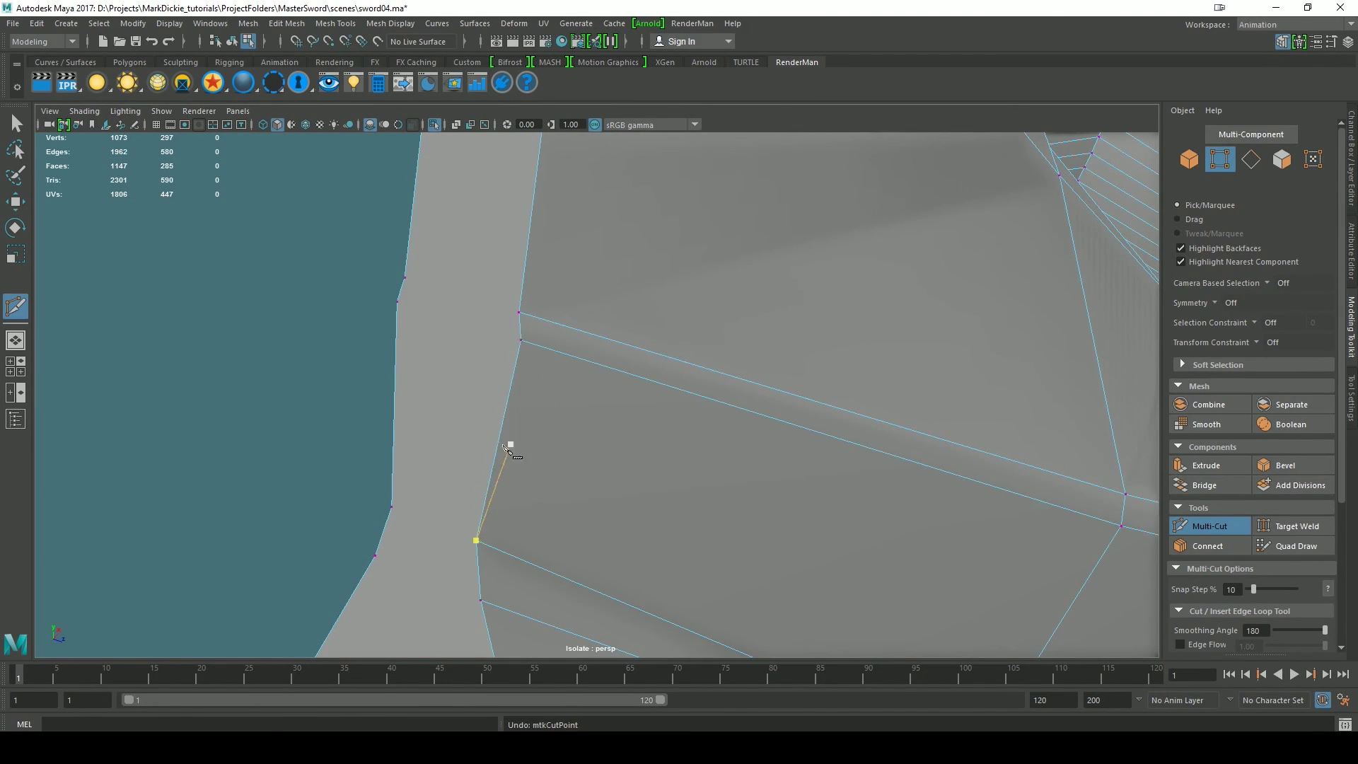
- Cut an edge across the cap between the lower pair of ridge vertices, clearing the extra cut point
{"action": "left_click", "coordinate": [397, 303]}
{"action": "left_click", "coordinate": [522, 341]}
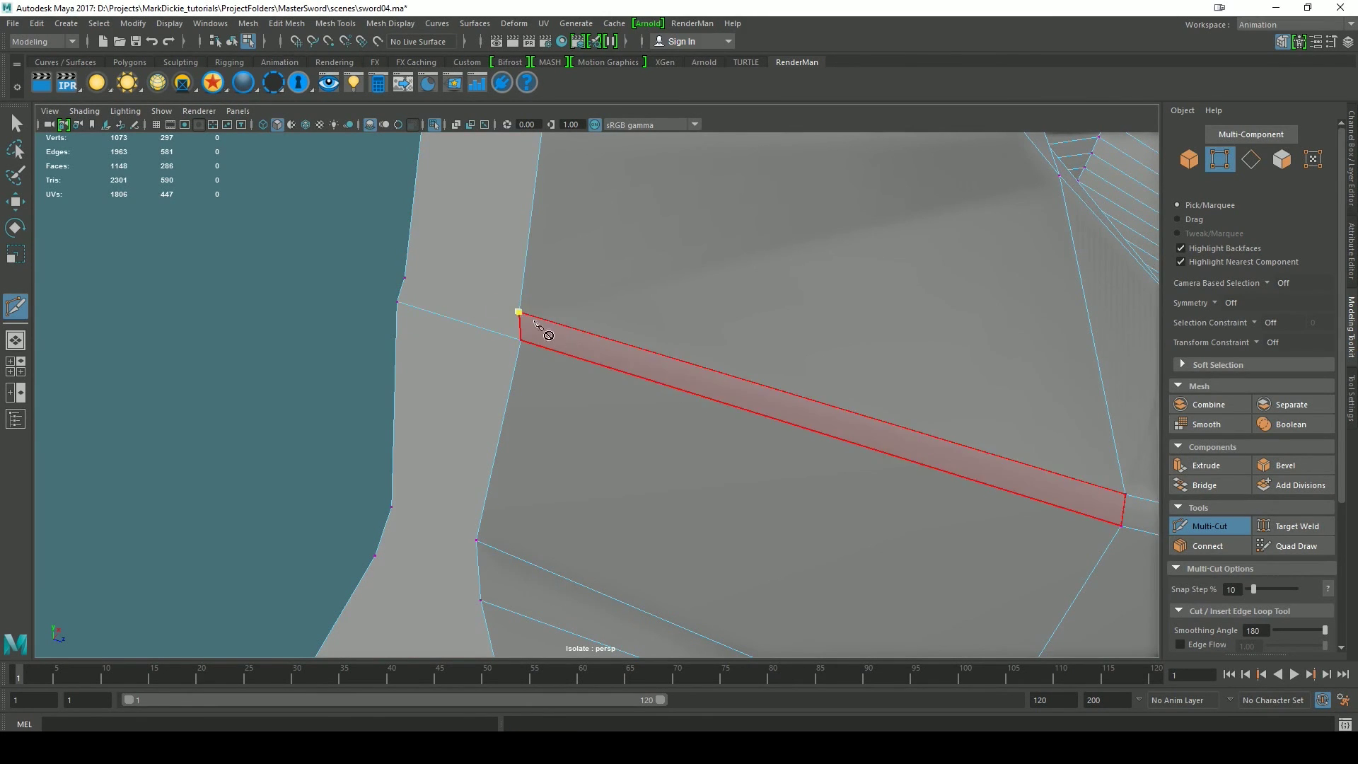
{"action": "key", "text": "ctrl+z"}
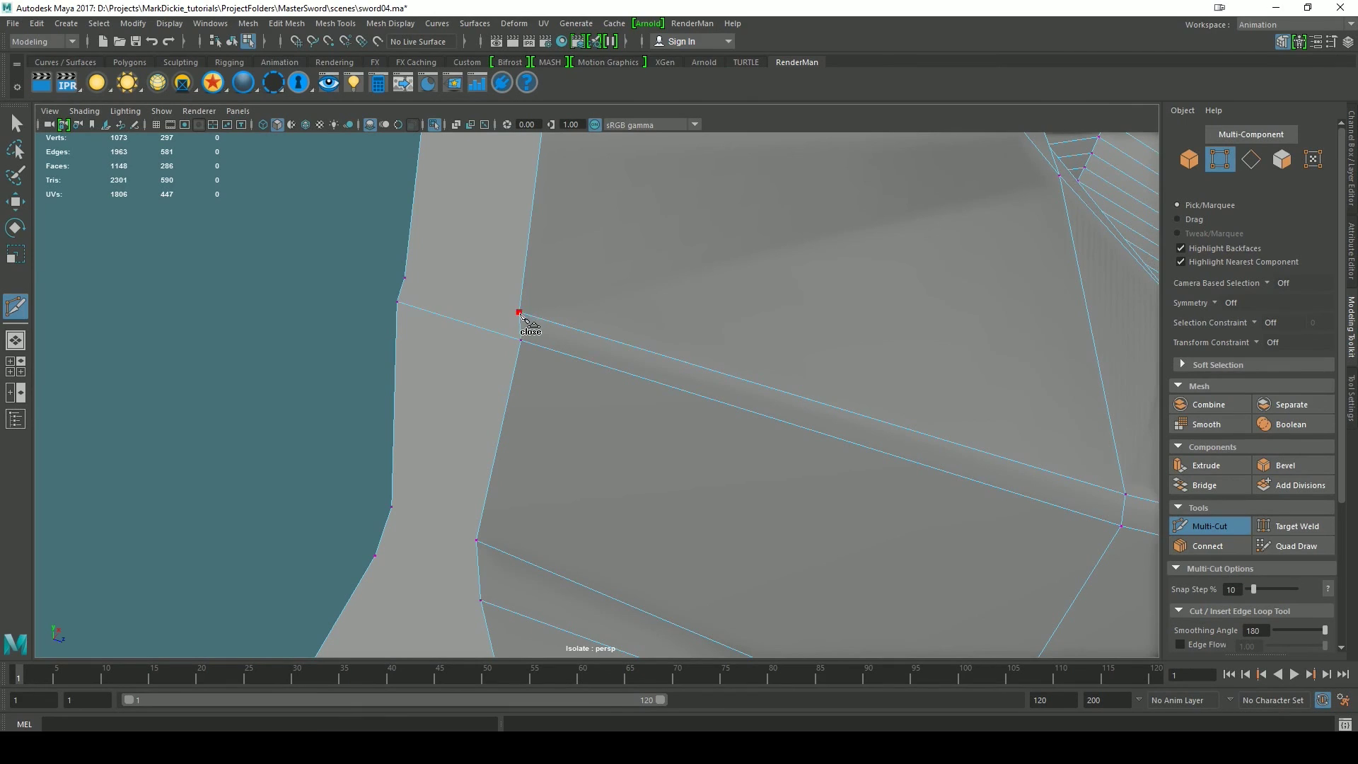
- Try to cut between the upper ridge vertices starting from the piece's near side, and undo the cut points
{"action": "left_click", "coordinate": [519, 313]}
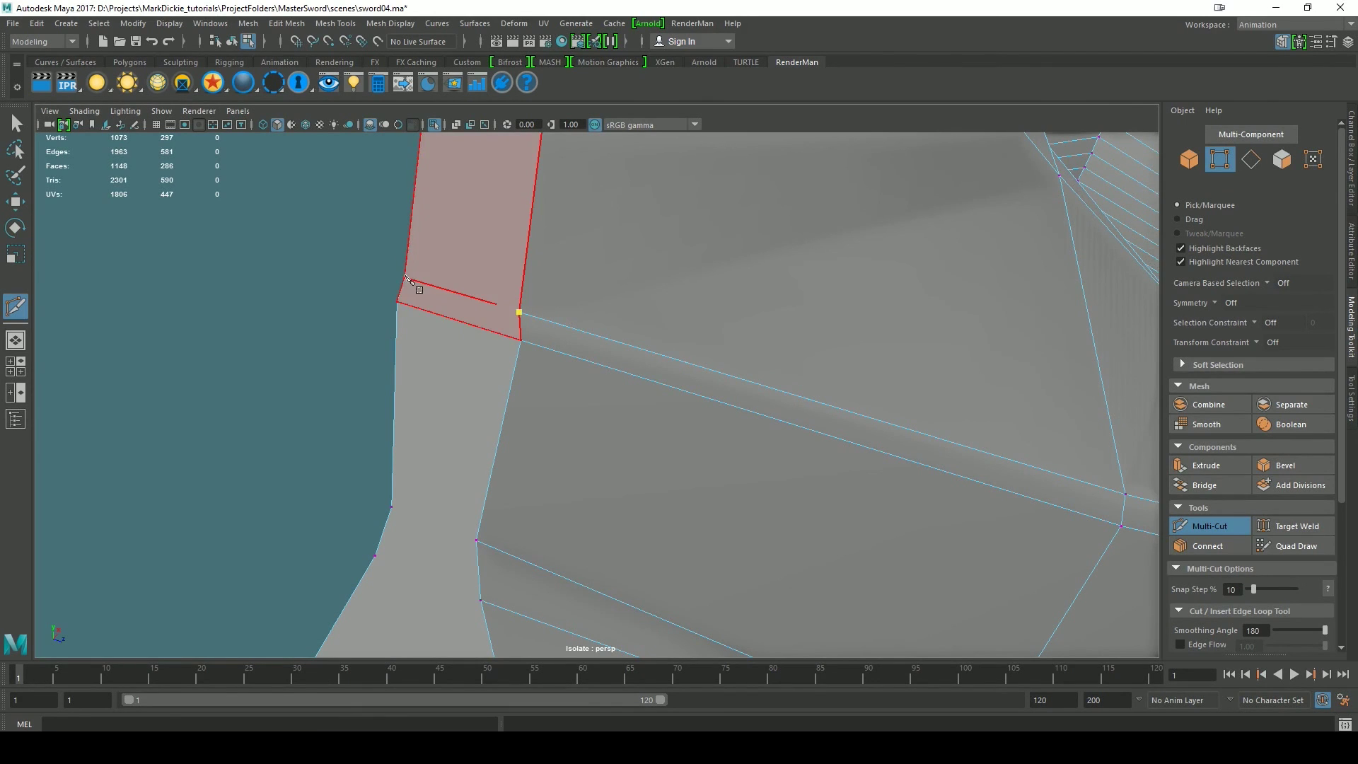
{"action": "left_click", "coordinate": [405, 276]}
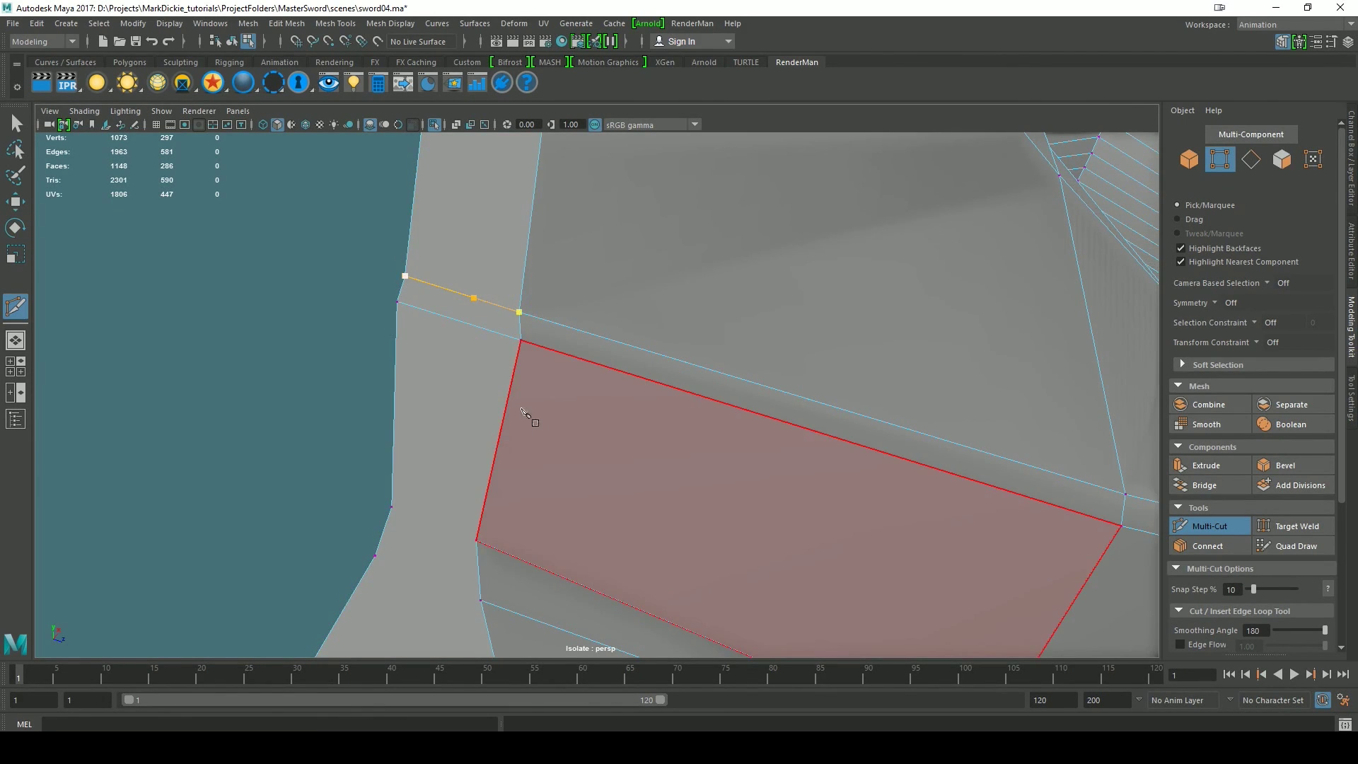
{"action": "key", "text": "ctrl+z"}
- View the cap from the front, restart Multi-Cut and cut an edge between its upper pair of ridge vertices
{"action": "left_click_drag", "start_coordinate": [488, 403], "coordinate": [627, 427], "text": "alt"}
{"action": "key", "text": "q"}
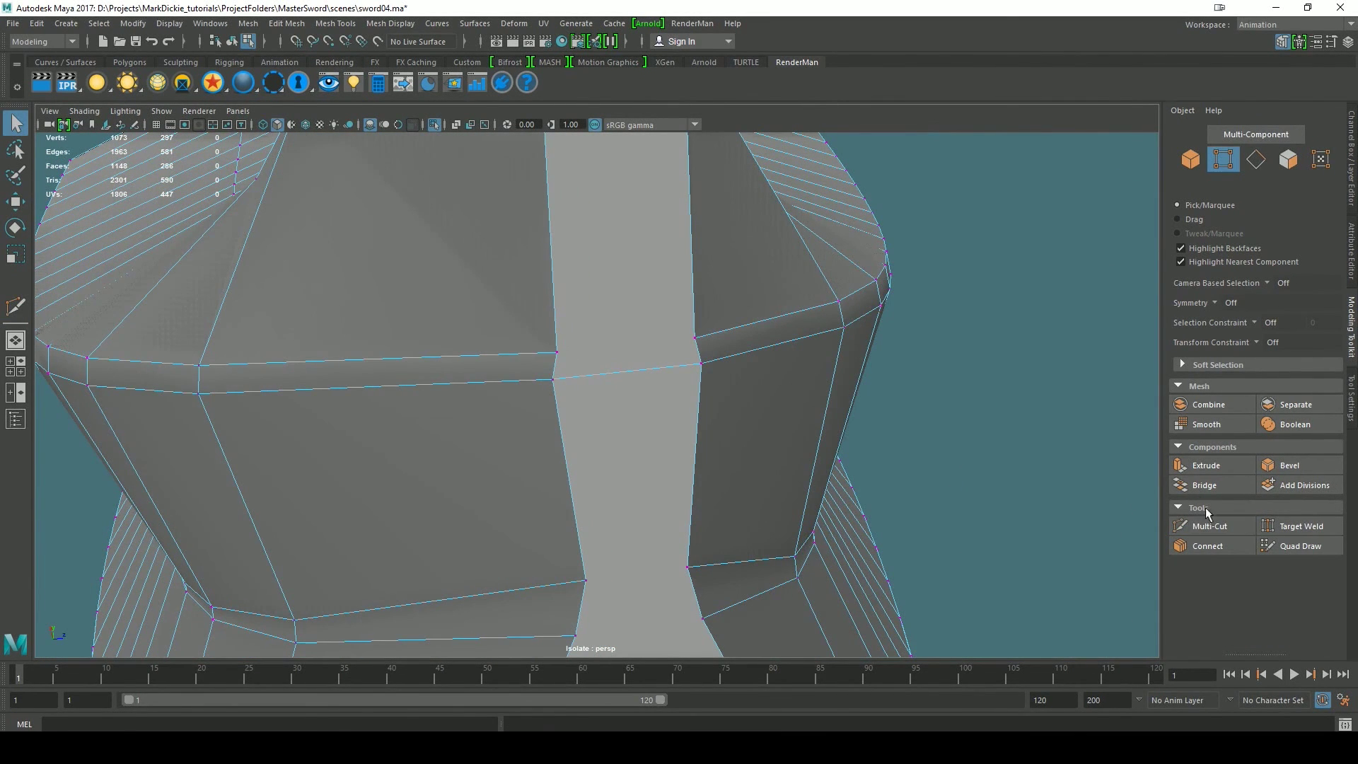
{"action": "left_click", "coordinate": [1208, 526]}
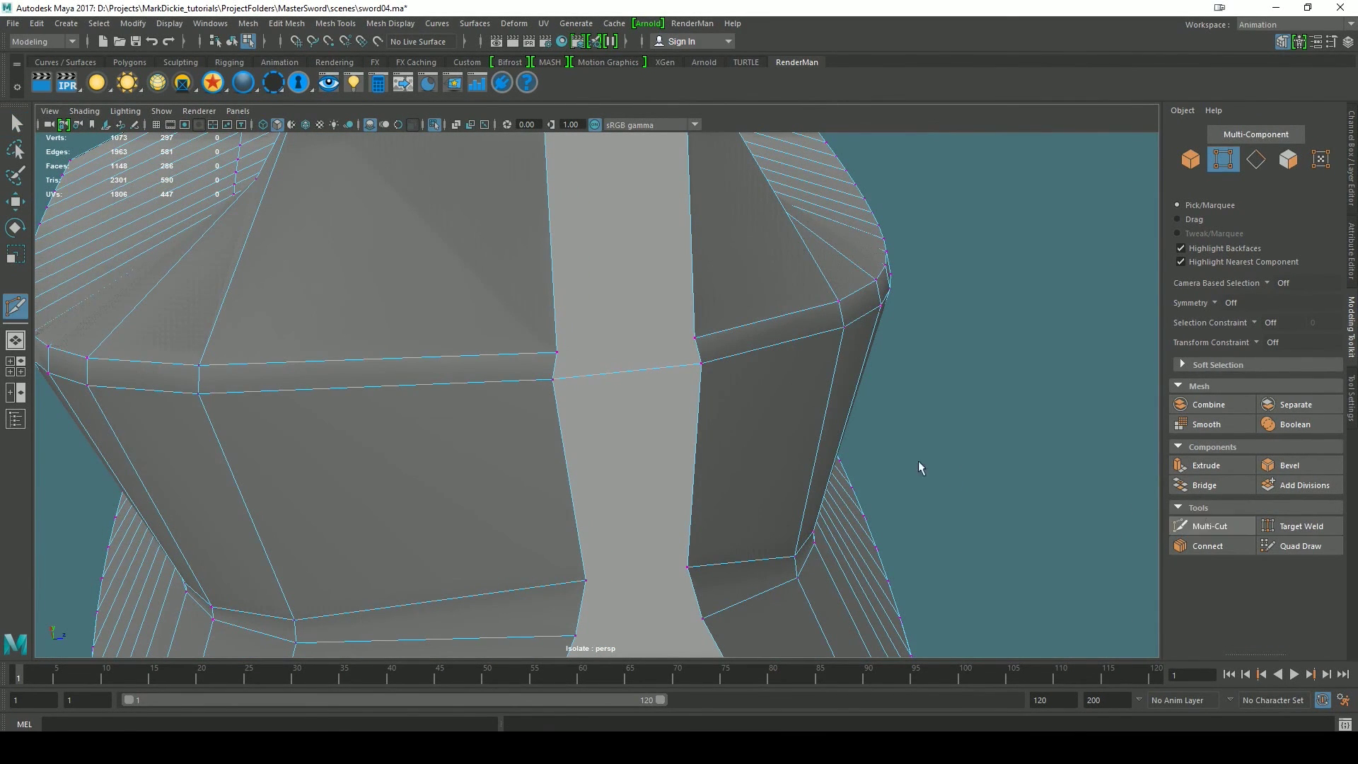
{"action": "left_click", "coordinate": [556, 353]}
{"action": "left_click", "coordinate": [694, 339]}
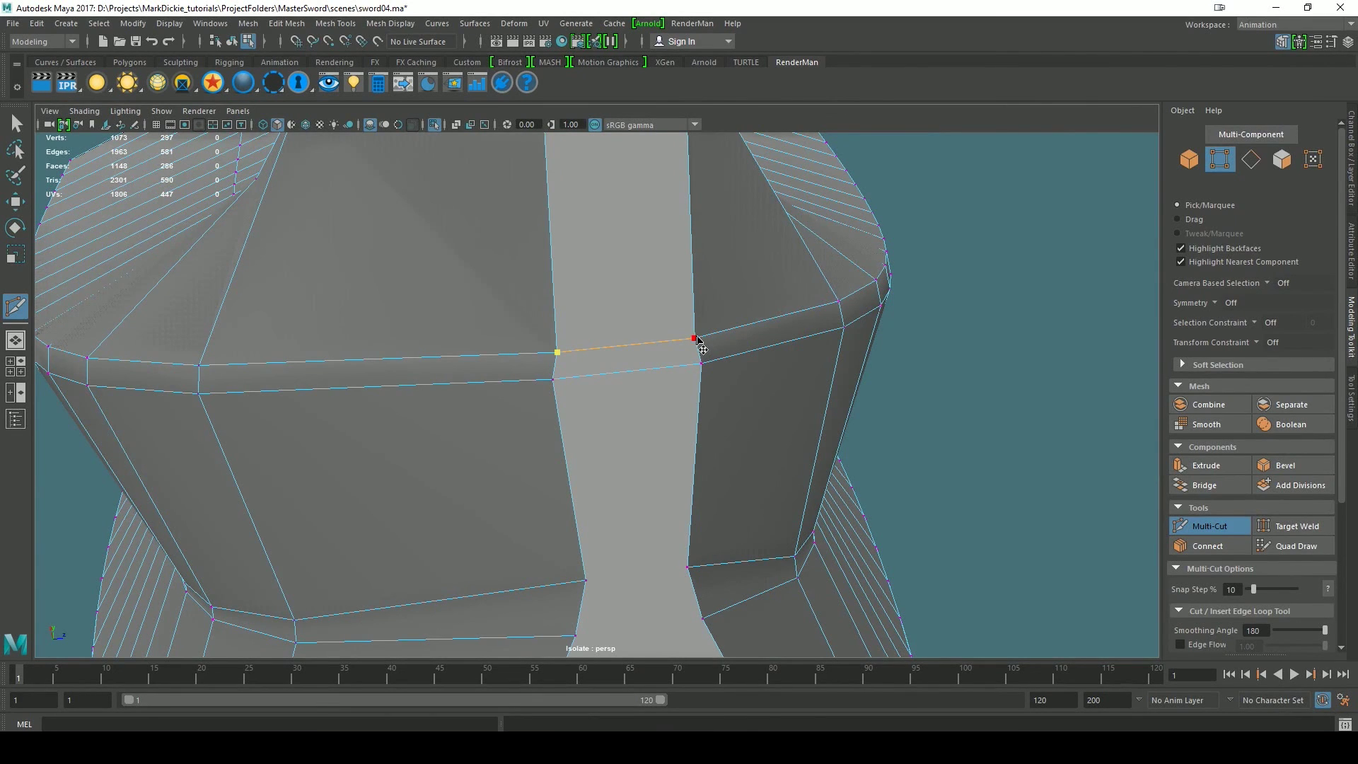
{"action": "right_click", "coordinate": [718, 337]}
{"action": "scroll", "coordinate": [1002, 507], "scroll_direction": "down", "scroll_amount": 5}
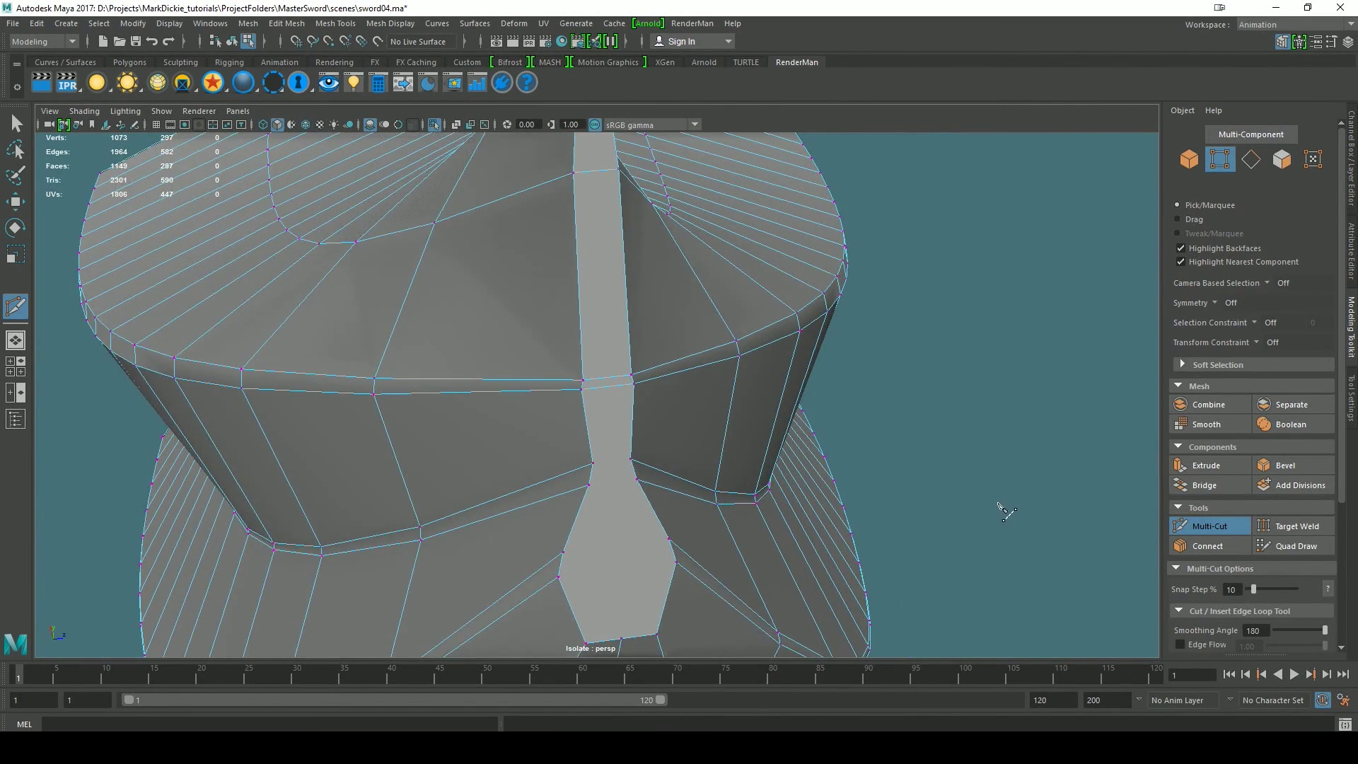
- Cut edges across the cap between the four facing vertex pairs in its narrow neck and wide lower part
{"action": "mouse_move", "coordinate": [998, 503]}
{"action": "left_mouse_down", "text": "alt"}
{"action": "mouse_move", "coordinate": [992, 481]}
{"action": "mouse_move", "coordinate": [987, 493]}
{"action": "left_mouse_up", "text": "alt"}
{"action": "scroll", "coordinate": [998, 489], "scroll_direction": "up", "scroll_amount": 3}
{"action": "scroll", "coordinate": [998, 489], "scroll_direction": "up", "scroll_amount": 2}
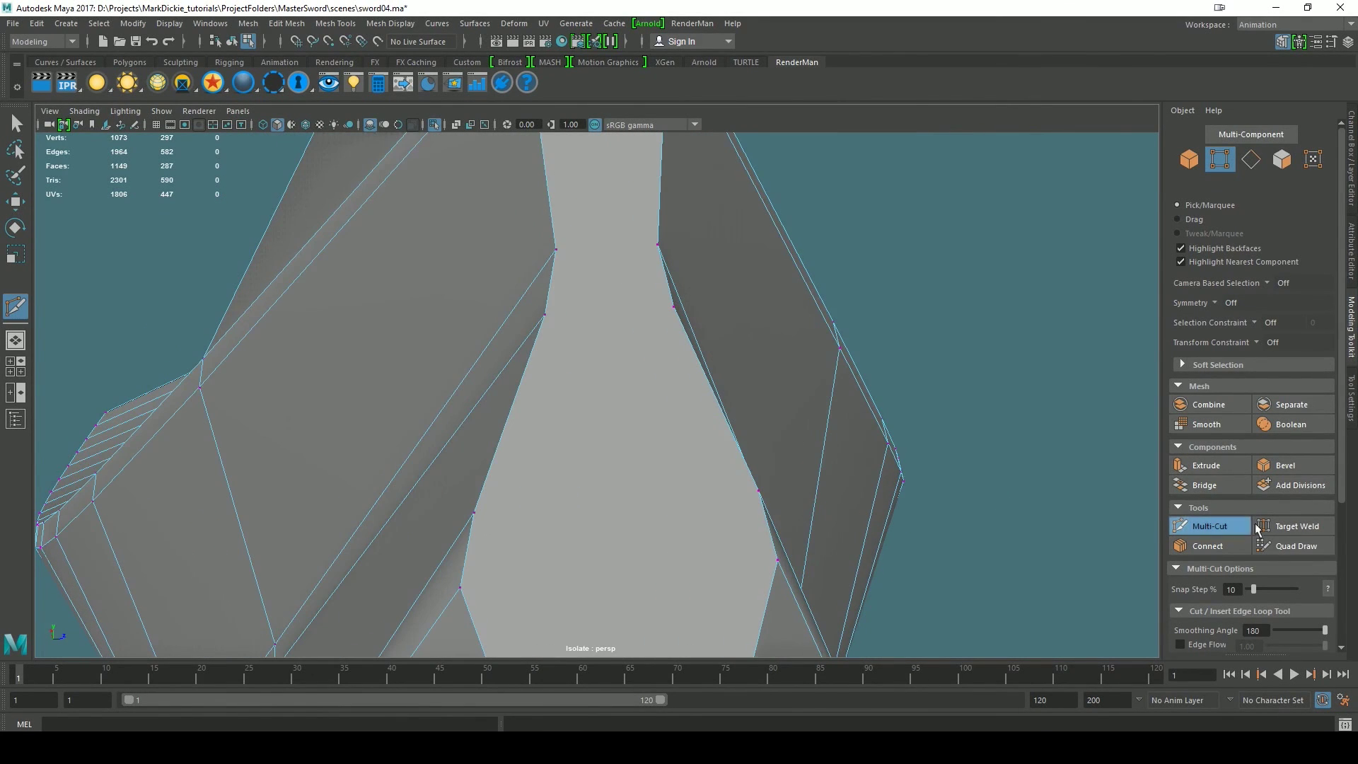
{"action": "left_click", "coordinate": [556, 250]}
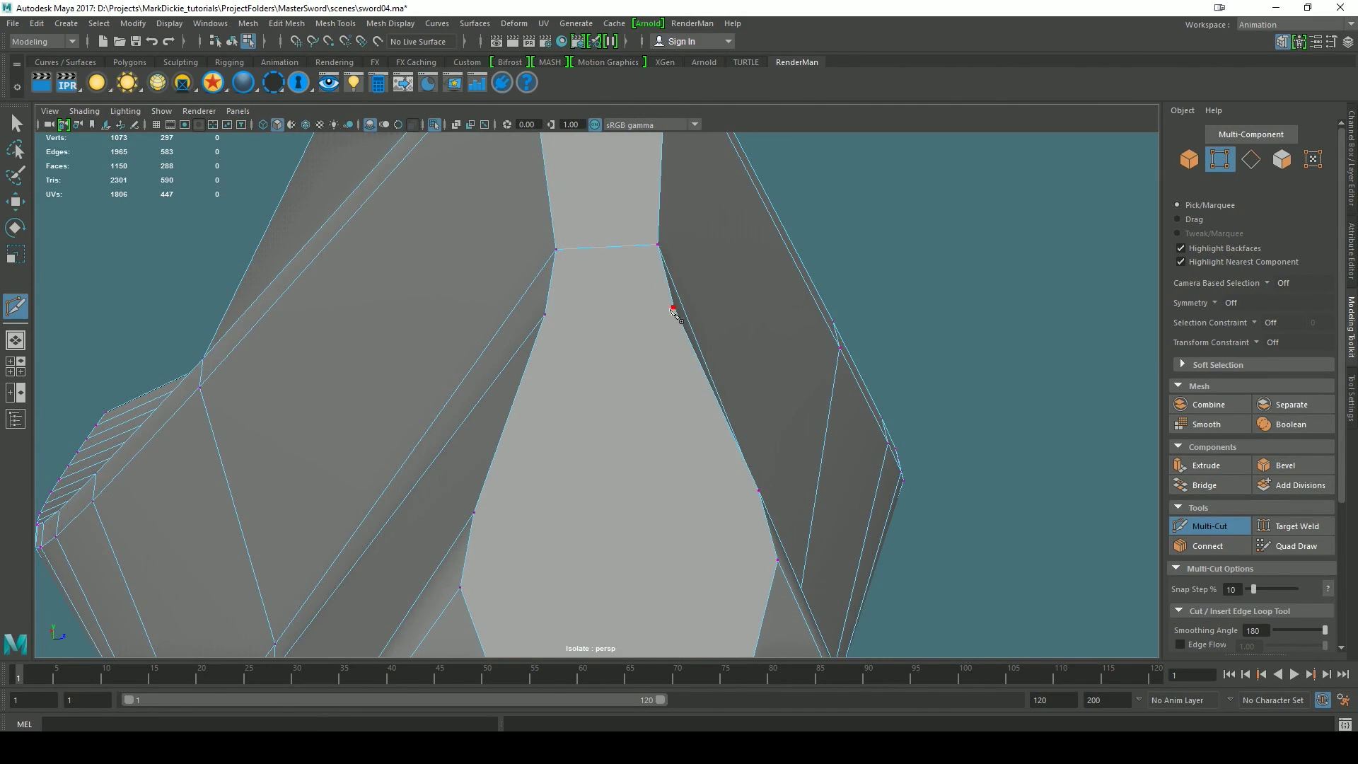
{"action": "left_click", "coordinate": [645, 315]}
{"action": "left_click", "coordinate": [474, 512]}
{"action": "right_click", "coordinate": [759, 493]}
{"action": "left_click", "coordinate": [778, 560]}
{"action": "right_click_drag", "start_coordinate": [1004, 506], "coordinate": [925, 469], "text": "alt"}
{"action": "left_click_drag", "start_coordinate": [925, 470], "coordinate": [891, 476], "text": "alt"}
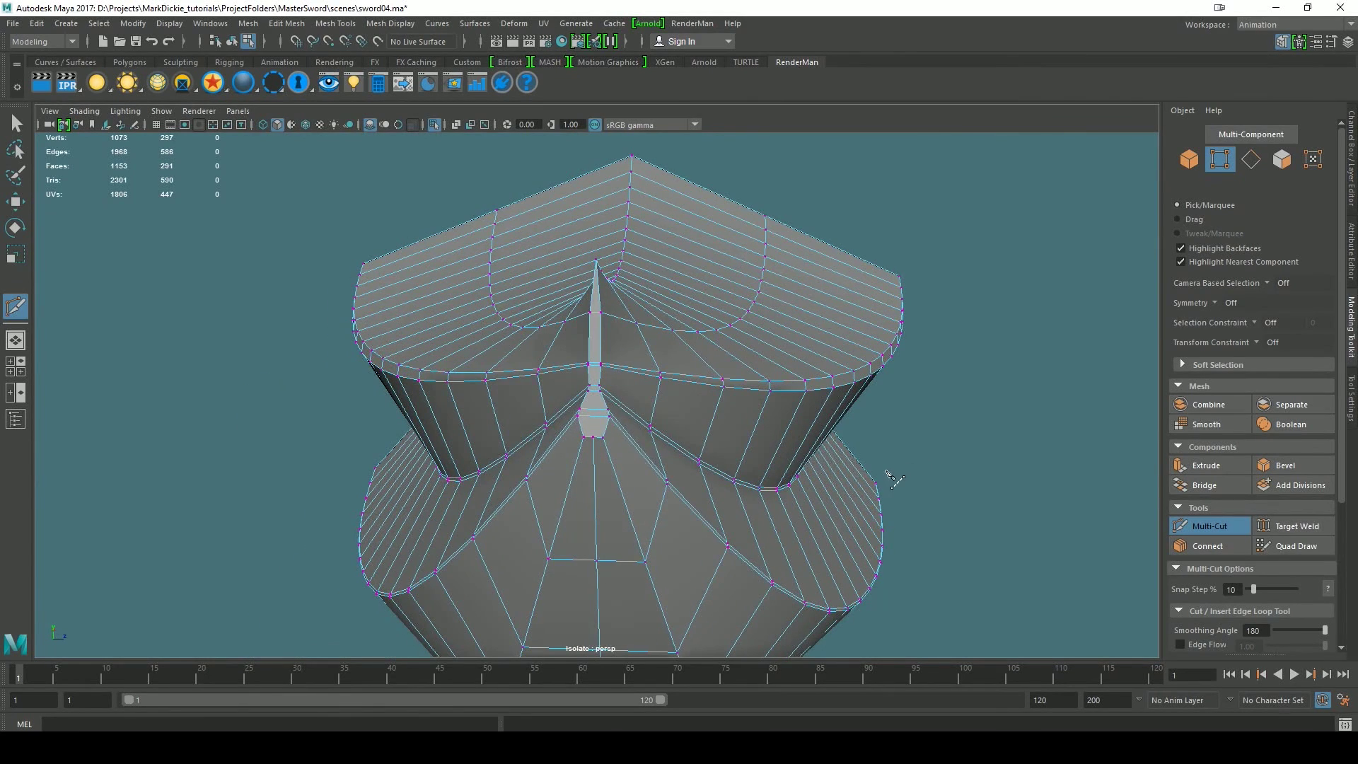
- Place Multi-Cut points at the vertices on the cap's lower edge and at its upper point, and finish cutting
{"action": "left_click", "coordinate": [603, 437]}
{"action": "right_click", "coordinate": [619, 440]}
{"action": "left_click", "coordinate": [593, 437]}
{"action": "left_click", "coordinate": [596, 263]}
{"action": "right_click", "coordinate": [927, 365]}
{"action": "left_click", "coordinate": [1200, 530]}
- Return to object mode and turn off Isolate Select to show the whole sword against the reference image
{"action": "left_click_drag", "start_coordinate": [1023, 516], "coordinate": [898, 518], "text": "alt"}
{"action": "right_click_drag", "start_coordinate": [882, 343], "coordinate": [950, 317]}
{"action": "scroll", "coordinate": [944, 375], "scroll_direction": "down", "scroll_amount": 10}
{"action": "left_click_drag", "start_coordinate": [943, 462], "coordinate": [821, 407], "text": "alt"}
{"action": "left_click", "coordinate": [433, 122]}
{"action": "left_click_drag", "start_coordinate": [793, 486], "coordinate": [915, 506], "text": "alt"}
{"action": "scroll", "coordinate": [882, 478], "scroll_direction": "down", "scroll_amount": 5}
- Select the faceted collar below the grip and slice it horizontally through its pointed lower section with Multi-Cut
{"action": "left_click", "coordinate": [920, 509]}
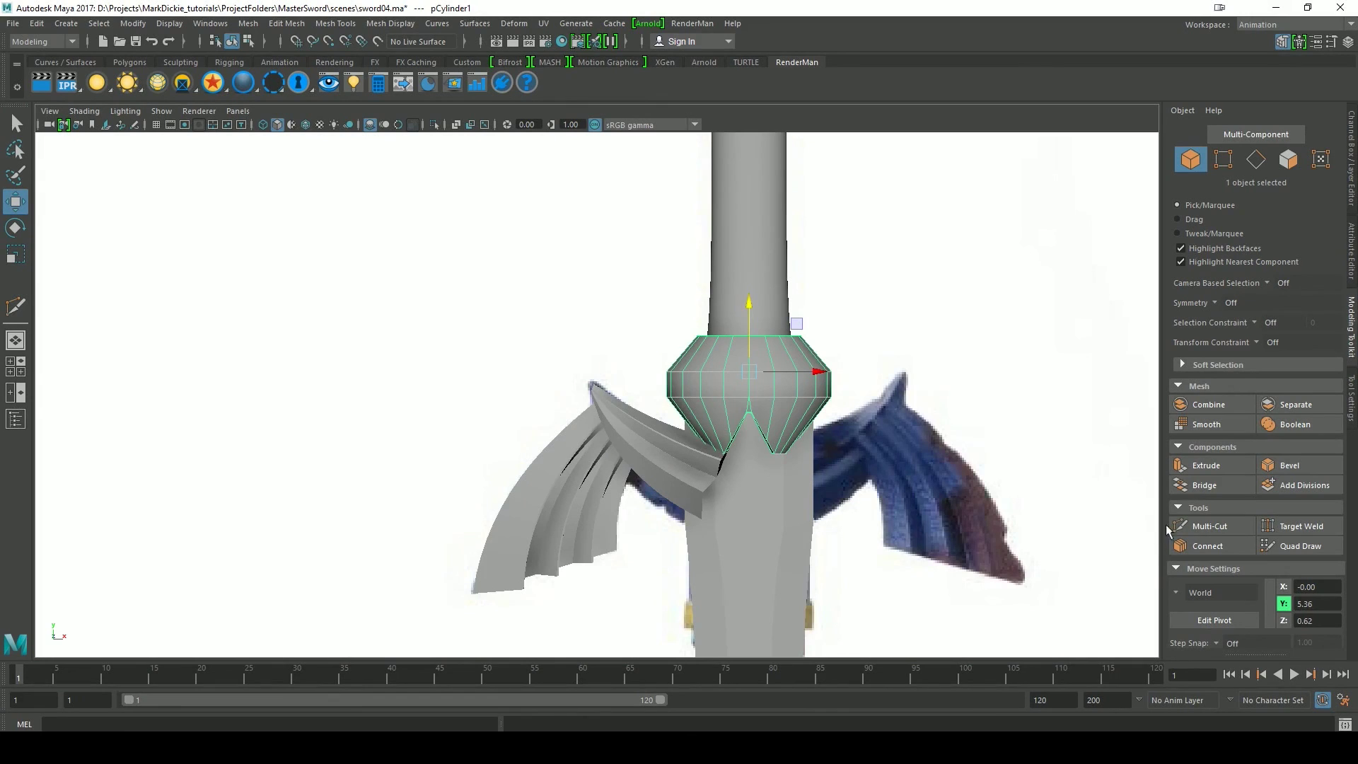
{"action": "left_click", "coordinate": [1206, 526]}
{"action": "left_click", "coordinate": [748, 403]}
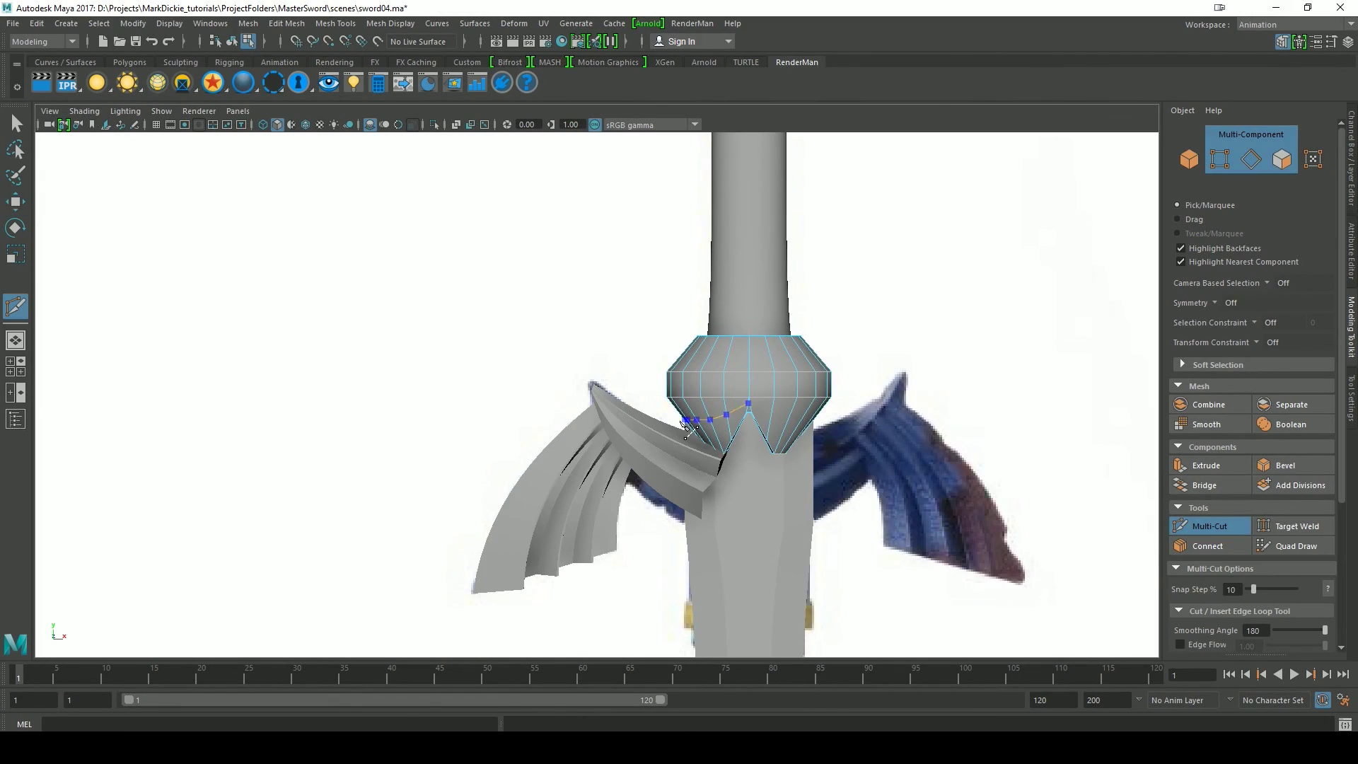
{"action": "key", "text": "Escape"}
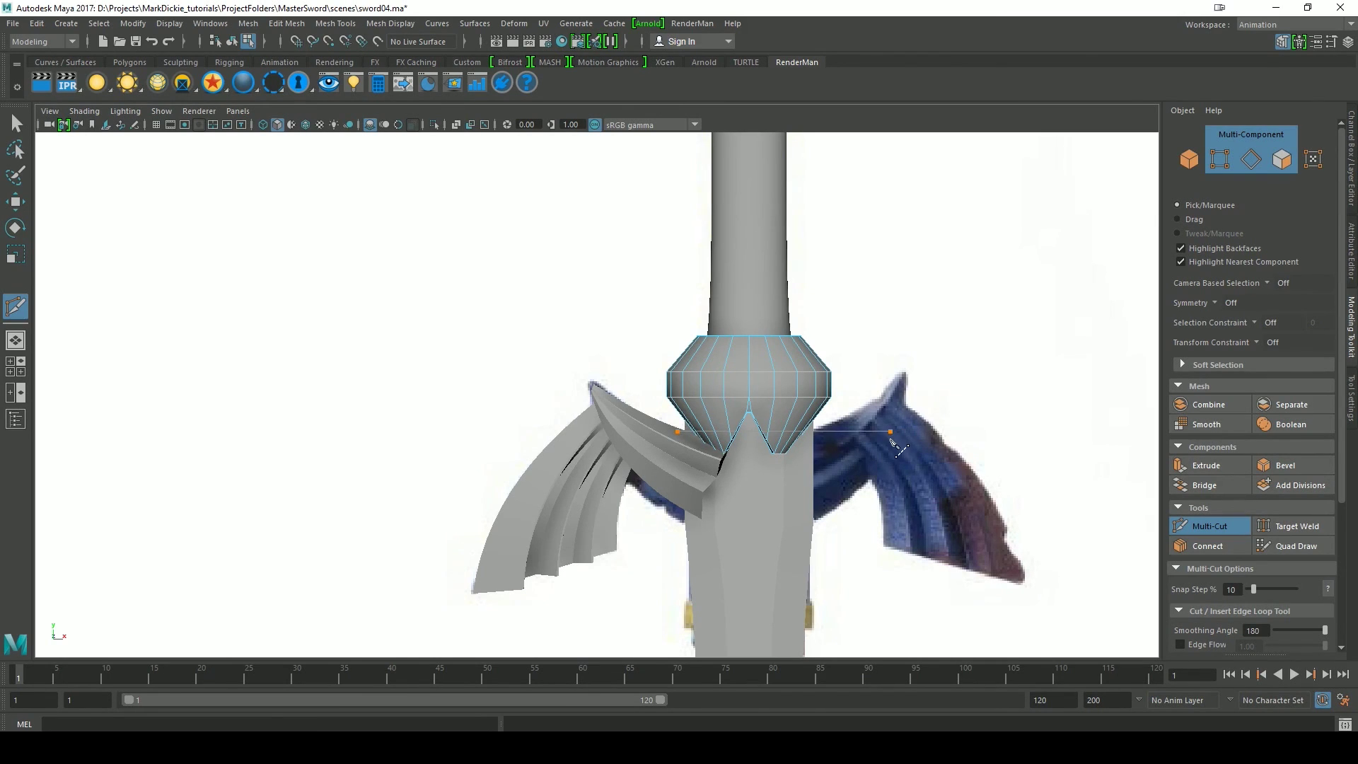
{"action": "left_click", "coordinate": [844, 442], "text": "shift"}
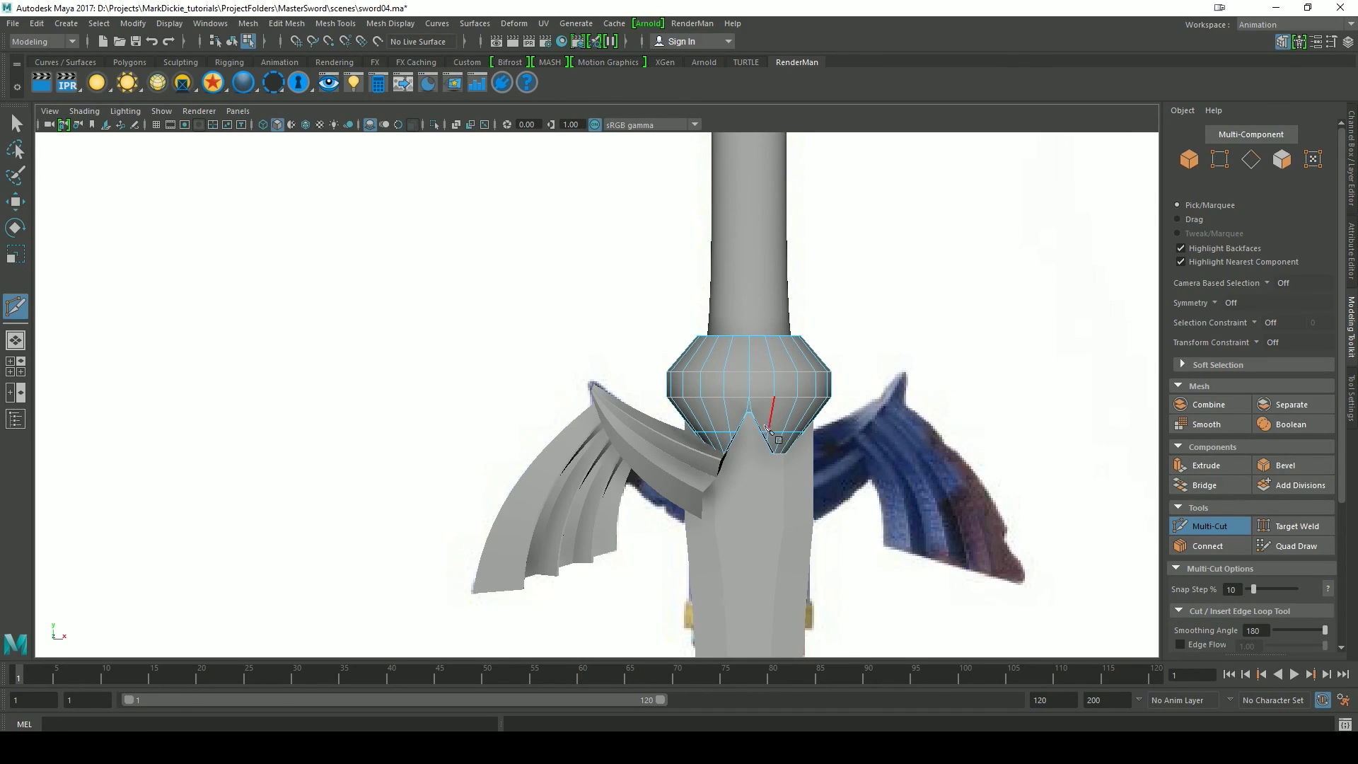
- Select the new horizontal edges on both sides of the collar's notch and move them slightly up
{"action": "key", "text": "q"}
{"action": "scroll", "coordinate": [775, 443], "scroll_direction": "up", "scroll_amount": 3}
{"action": "right_click_drag", "start_coordinate": [776, 443], "coordinate": [776, 302]}
{"action": "double_click", "coordinate": [779, 444]}
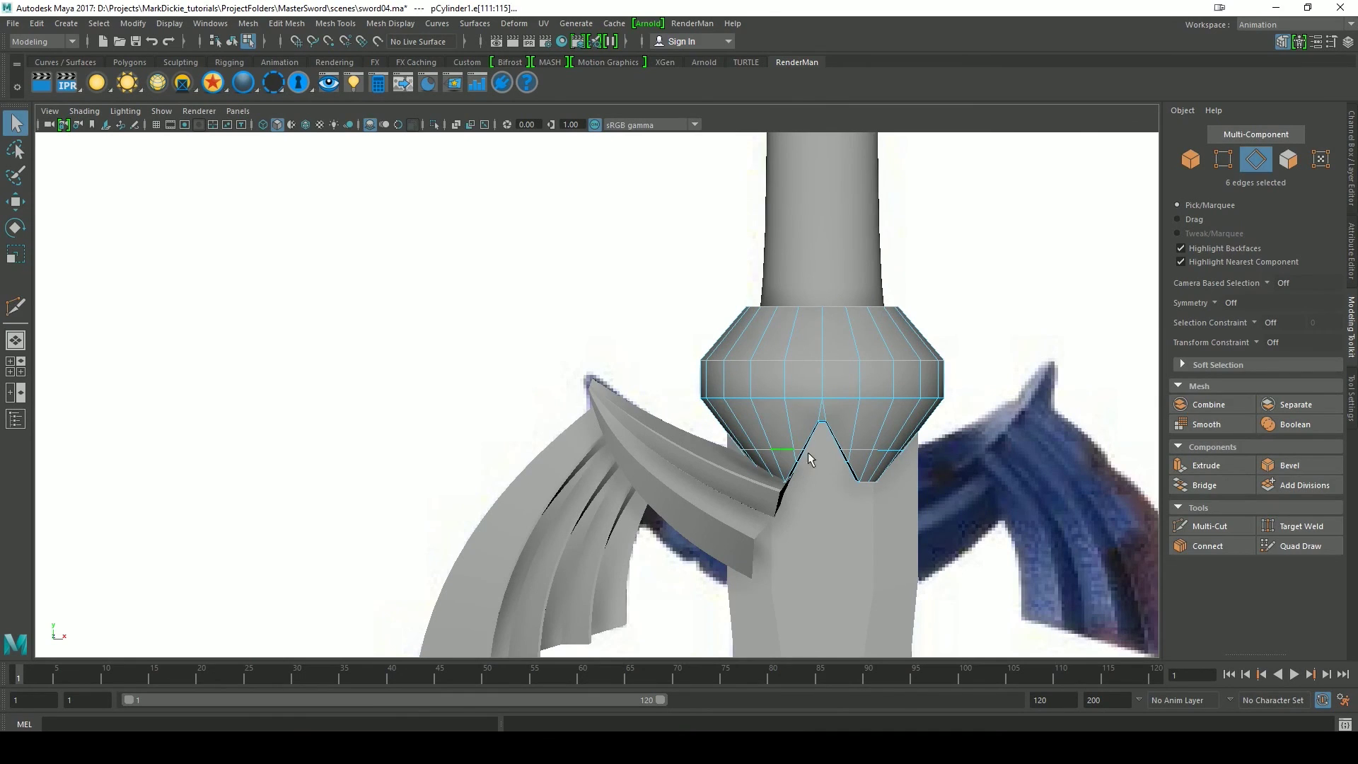
{"action": "double_click", "coordinate": [863, 449], "text": "shift"}
{"action": "key", "text": "w"}
{"action": "left_click_drag", "start_coordinate": [821, 378], "coordinate": [820, 376]}
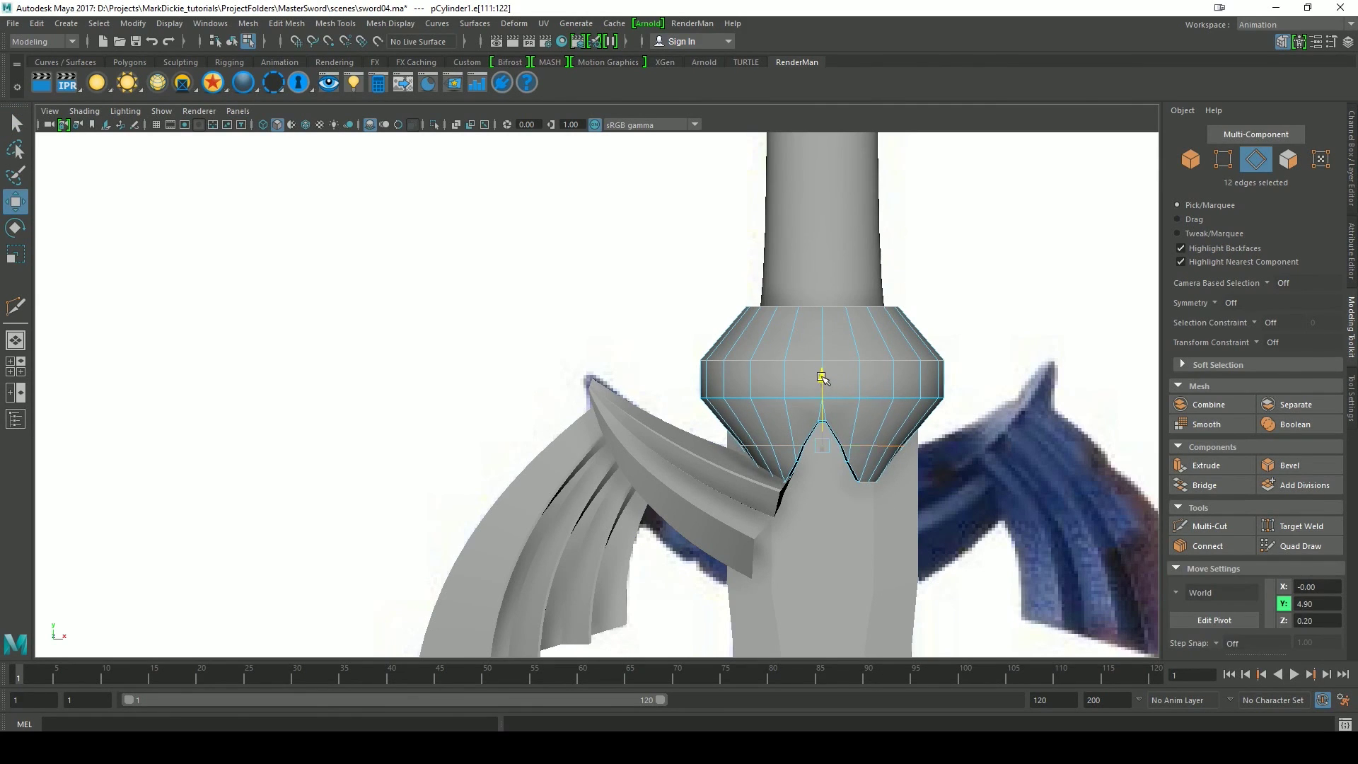
- Scale the selected collar edges outward to round the lower profile, and move them slightly down to Y 4.92
{"action": "key", "text": "t"}
{"action": "key", "text": "r"}
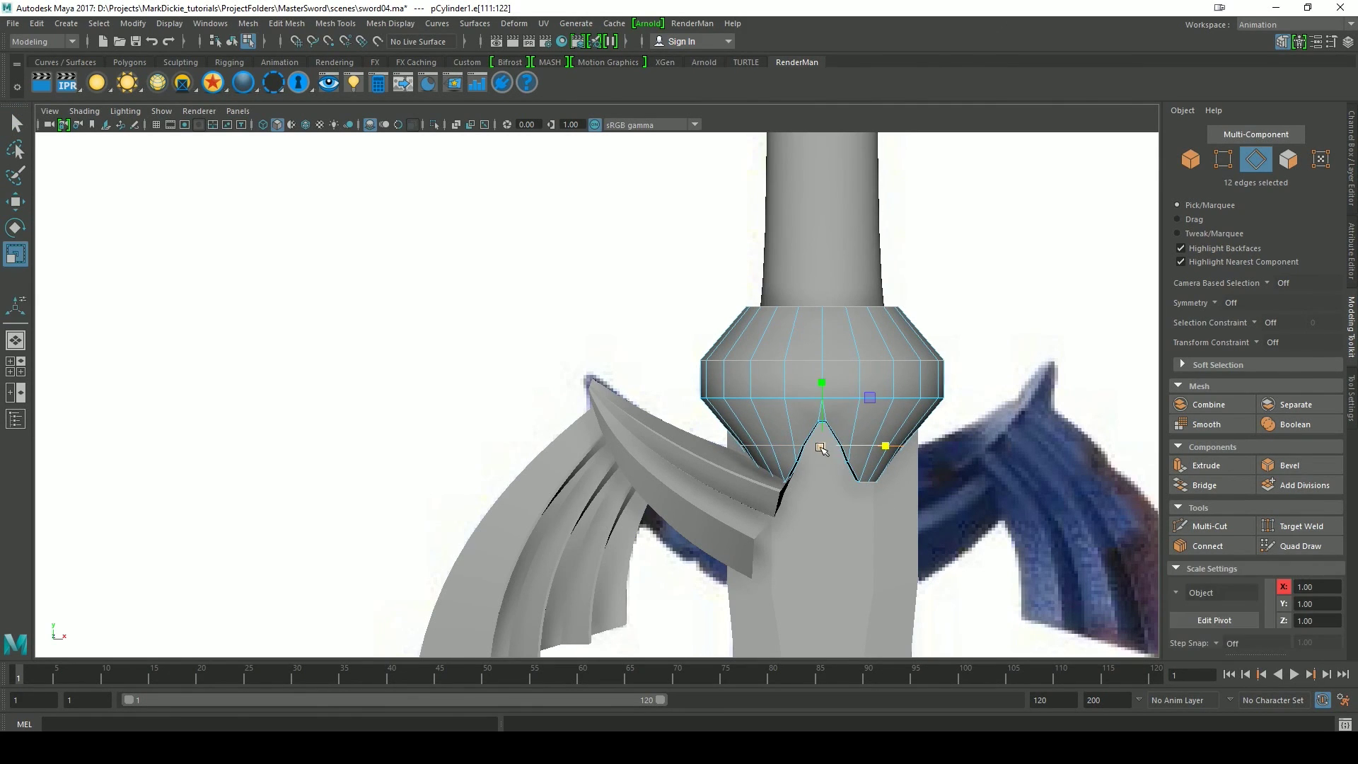
{"action": "left_click_drag", "start_coordinate": [821, 447], "coordinate": [842, 447]}
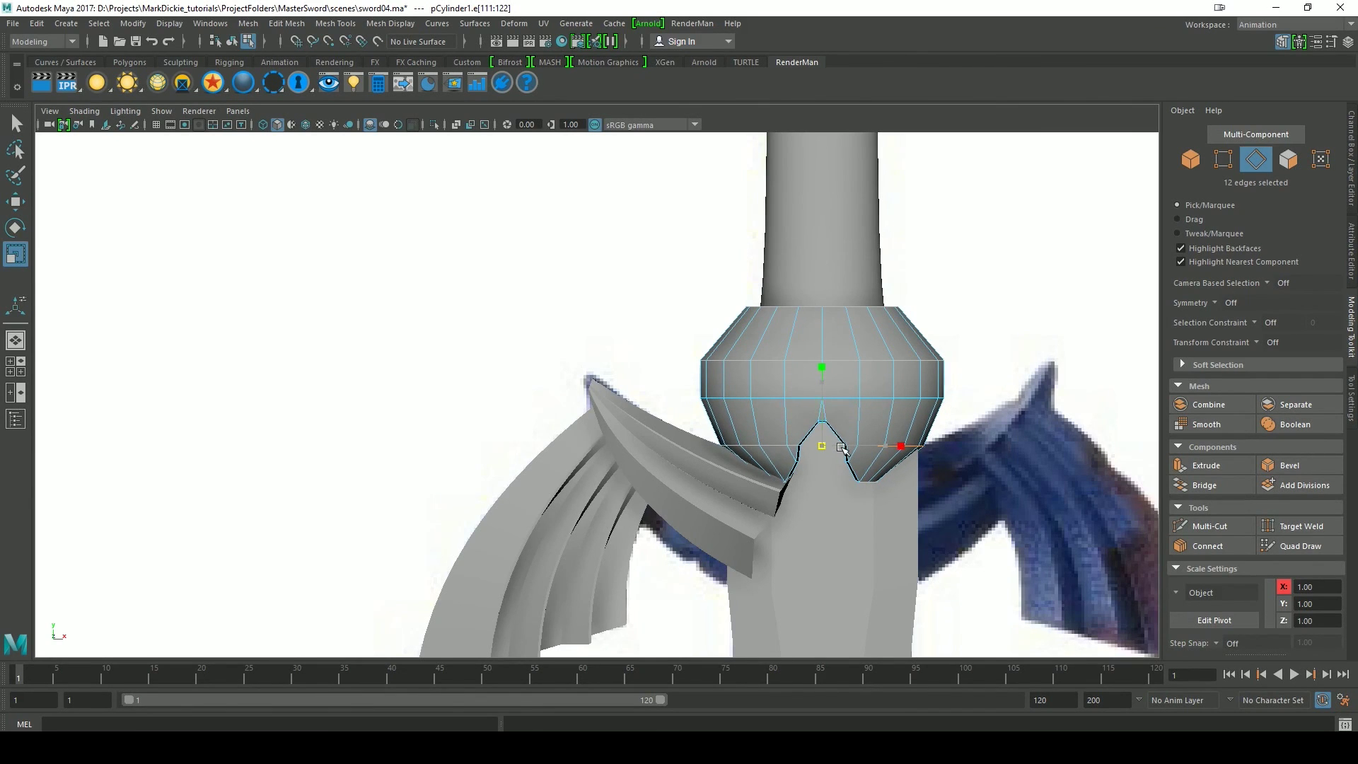
{"action": "key", "text": "w"}
{"action": "left_click_drag", "start_coordinate": [824, 380], "coordinate": [824, 379]}
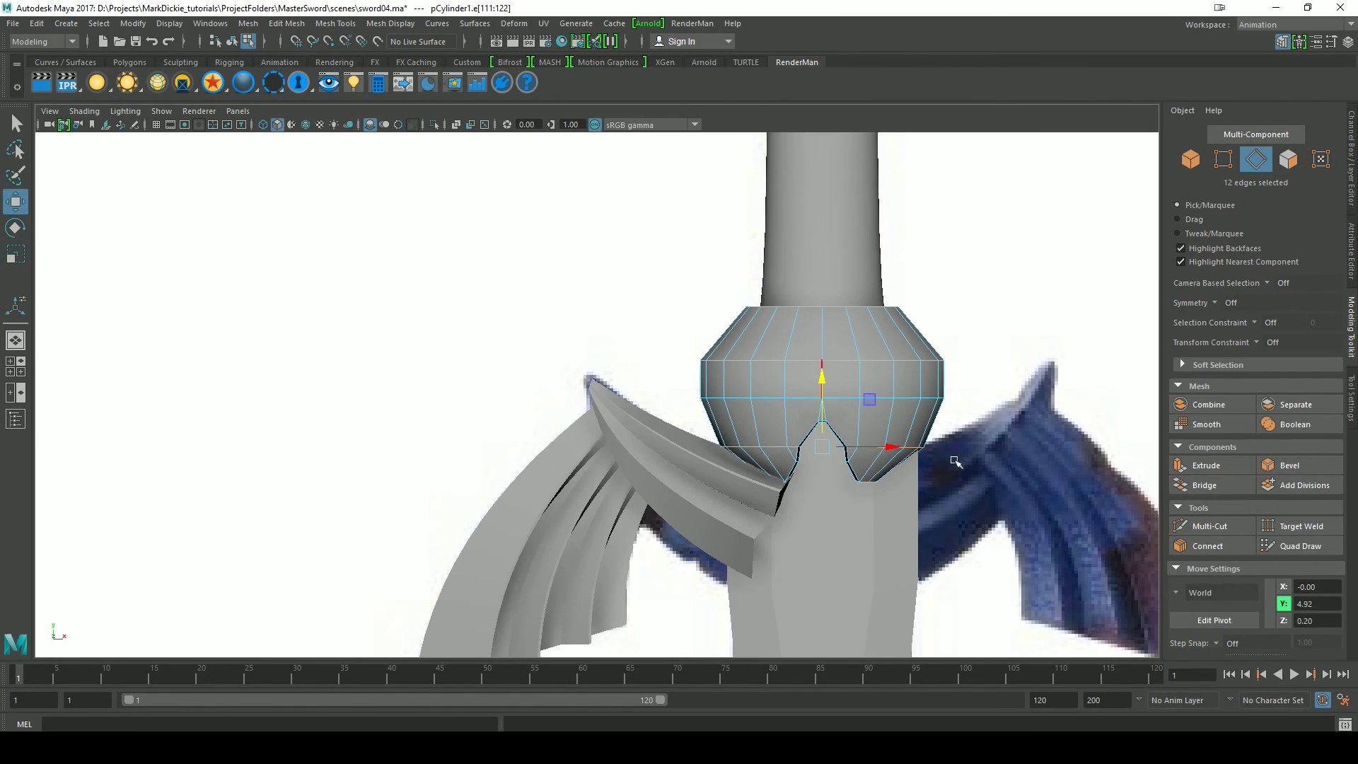
- Return the collar to object mode, deselect it and switch to the perspective view of the guard
{"action": "right_click_drag", "start_coordinate": [873, 386], "coordinate": [938, 322]}
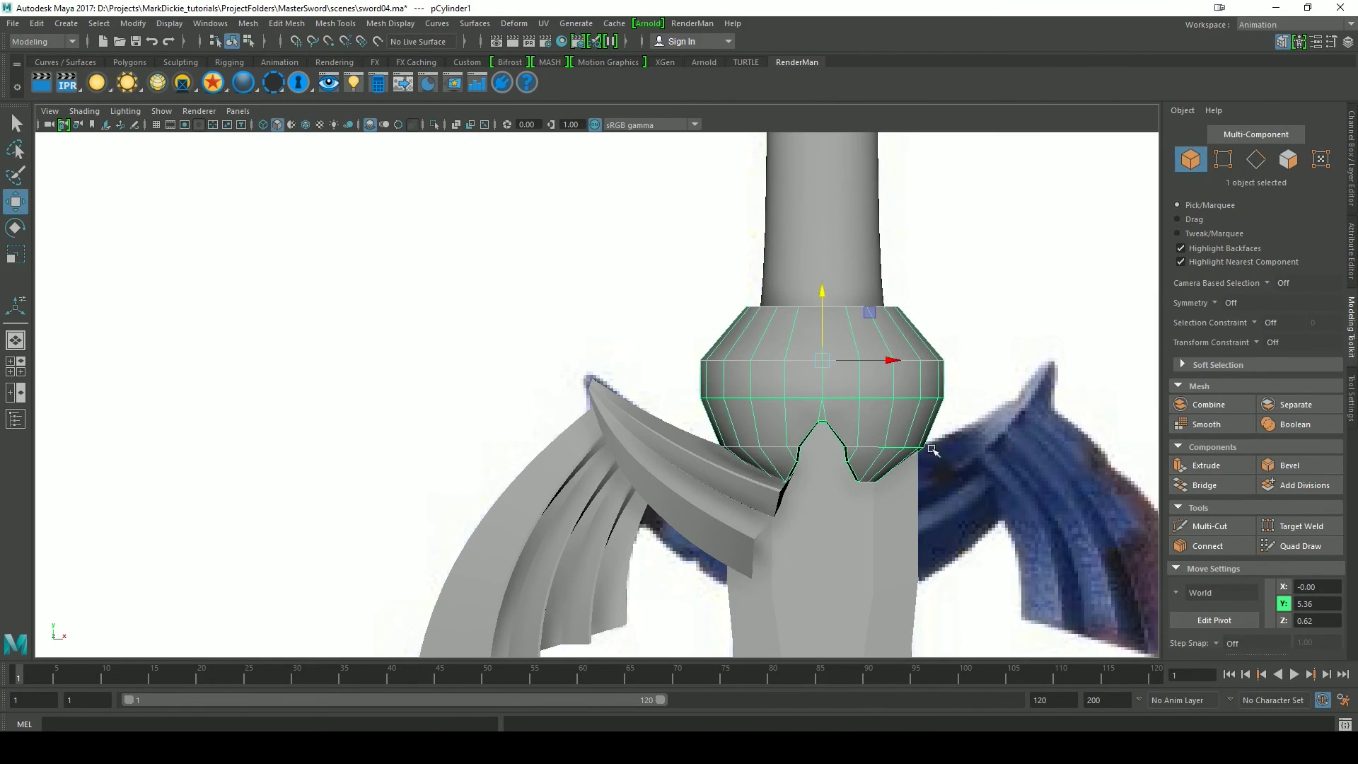
{"action": "left_click", "coordinate": [988, 353]}
{"action": "key", "text": "space"}
{"action": "left_click_drag", "start_coordinate": [949, 465], "coordinate": [958, 437]}
{"action": "left_click_drag", "start_coordinate": [796, 499], "coordinate": [575, 413], "text": "alt"}
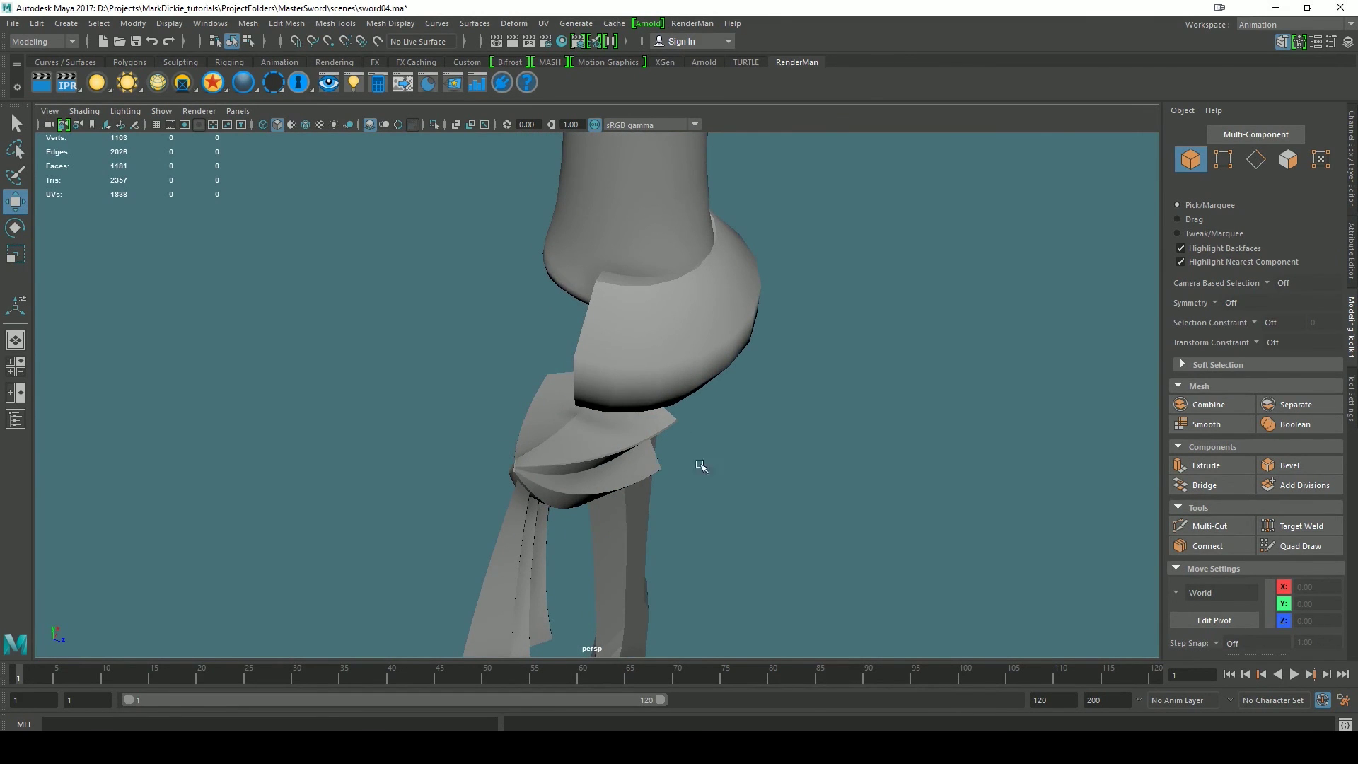
{"action": "left_click_drag", "start_coordinate": [703, 467], "coordinate": [566, 397], "text": "alt"}
{"action": "scroll", "coordinate": [647, 430], "scroll_direction": "down", "scroll_amount": 5}
{"action": "left_click_drag", "start_coordinate": [762, 468], "coordinate": [866, 487], "text": "alt"}
- Select the wing's feather mesh and snap its pivot to the vertex at its lower outer tip
{"action": "left_click", "coordinate": [542, 494]}
{"action": "left_click_drag", "start_coordinate": [838, 558], "coordinate": [656, 555], "text": "alt"}
{"action": "middle_click_drag", "start_coordinate": [788, 556], "coordinate": [807, 486], "text": "alt"}
{"action": "key", "text": "d"}
{"action": "key", "text": "v"}
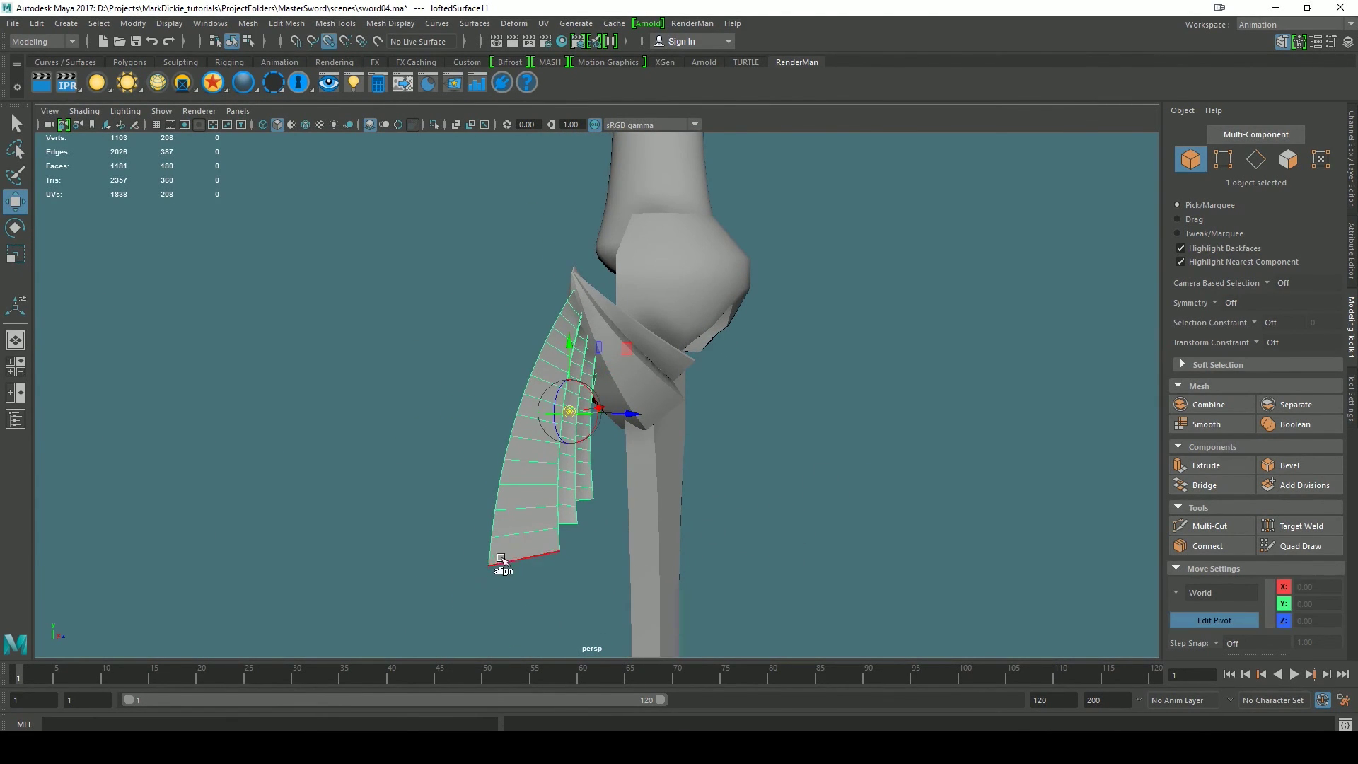
{"action": "middle_click_drag", "start_coordinate": [502, 559], "coordinate": [482, 569]}
{"action": "mouse_move", "coordinate": [782, 606]}
{"action": "left_mouse_down", "text": "alt"}
{"action": "mouse_move", "coordinate": [818, 592]}
{"action": "mouse_move", "coordinate": [808, 609]}
{"action": "left_mouse_up", "text": "alt"}
{"action": "middle_click_drag", "start_coordinate": [808, 609], "coordinate": [829, 565], "text": "alt"}
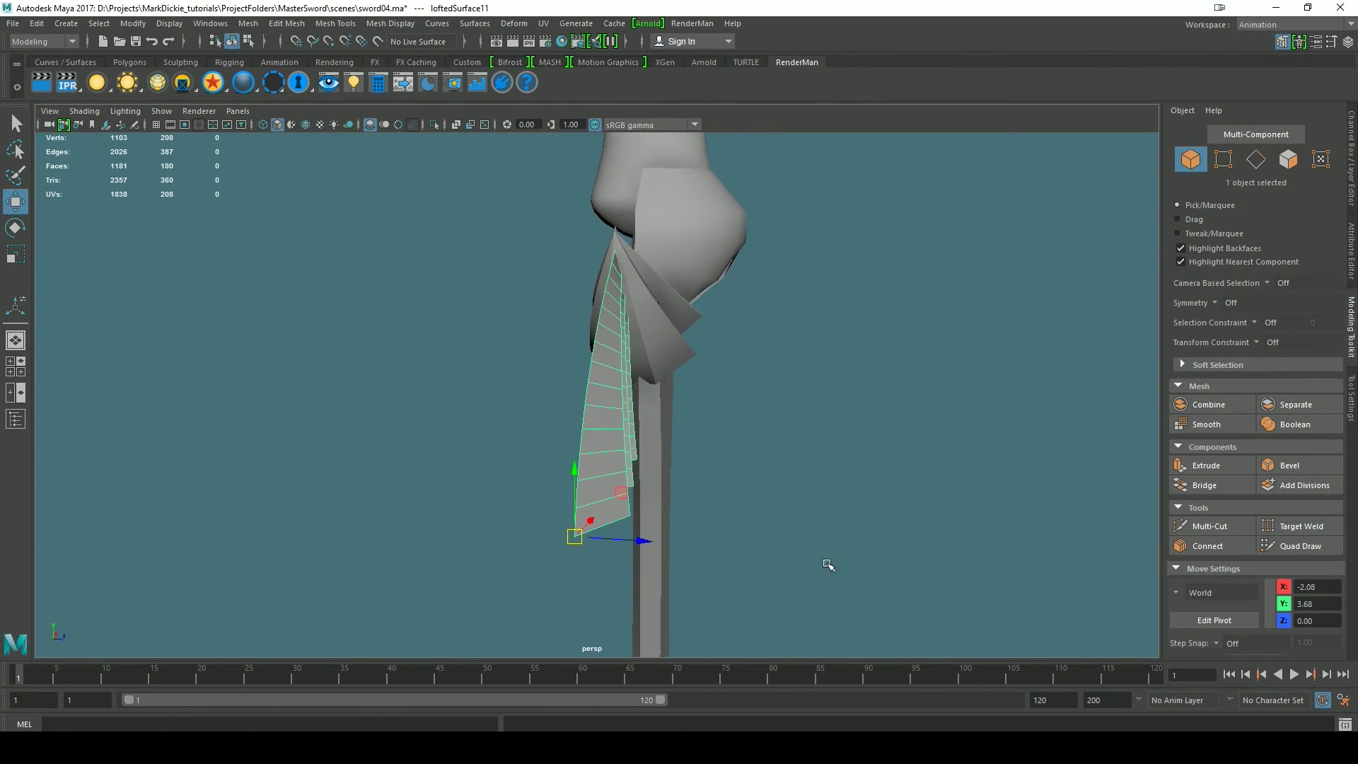
{"action": "left_click_drag", "start_coordinate": [829, 565], "coordinate": [824, 567], "text": "alt"}
- Try to mirror the feather mesh across the world Z axis with Cut Geometry on and border vertices merged
{"action": "left_click", "coordinate": [1352, 177]}
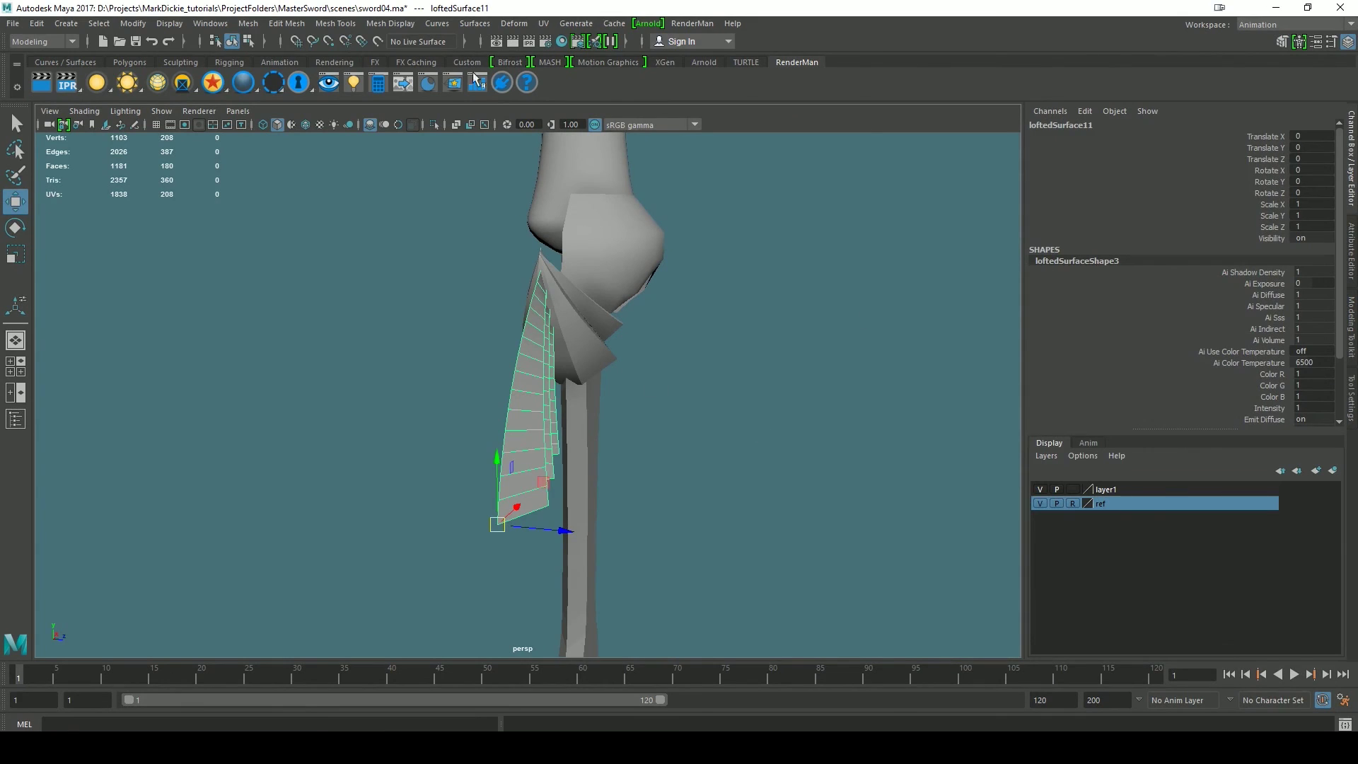
{"action": "left_click", "coordinate": [287, 23]}
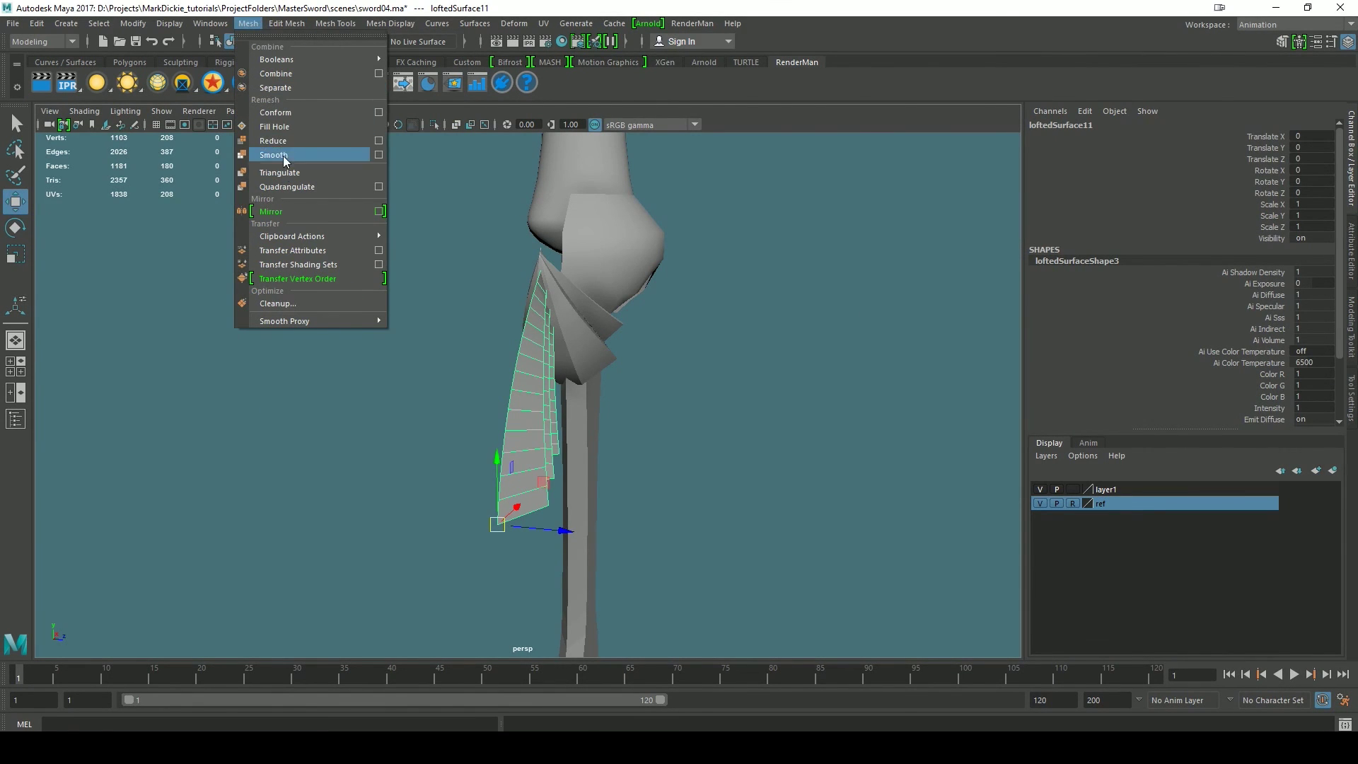
{"action": "left_click", "coordinate": [380, 211]}
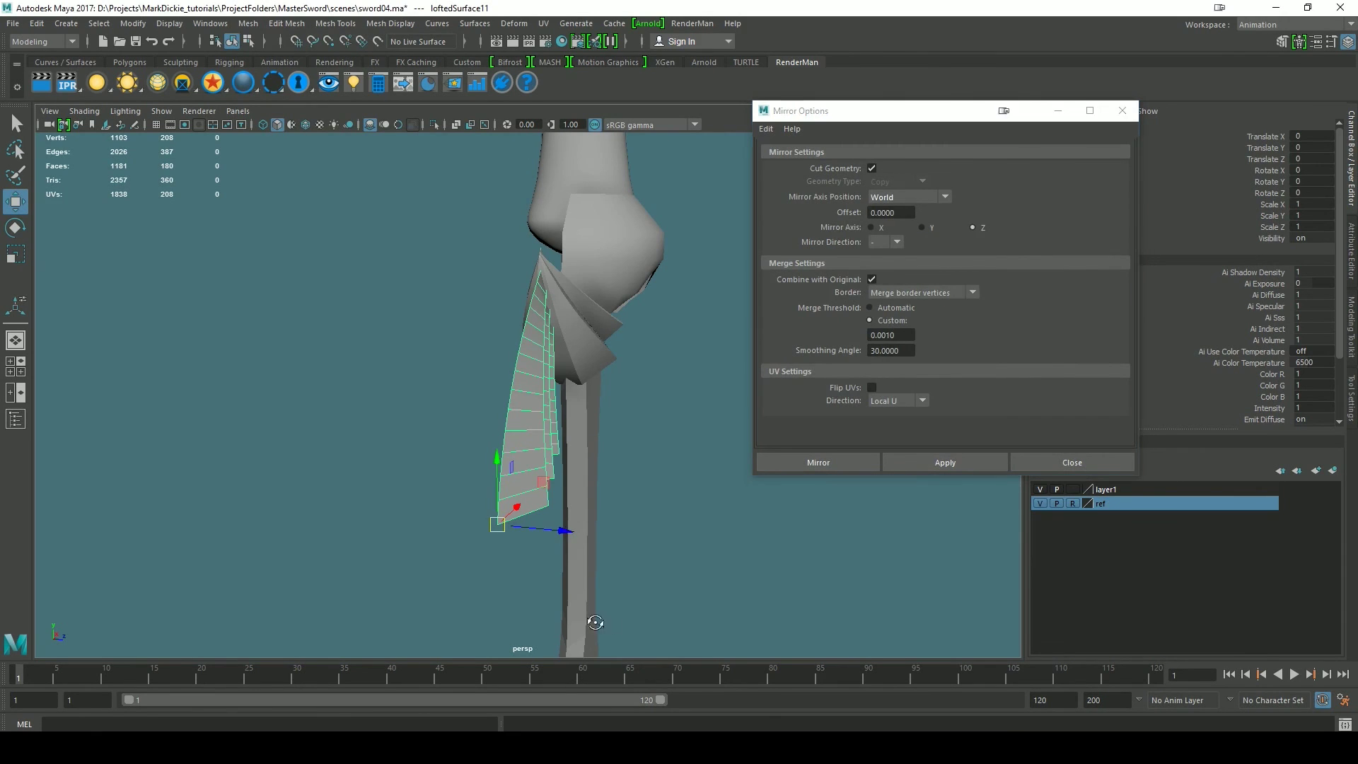
{"action": "left_click_drag", "start_coordinate": [594, 622], "coordinate": [654, 607], "text": "alt"}
{"action": "left_click_drag", "start_coordinate": [624, 558], "coordinate": [422, 552]}
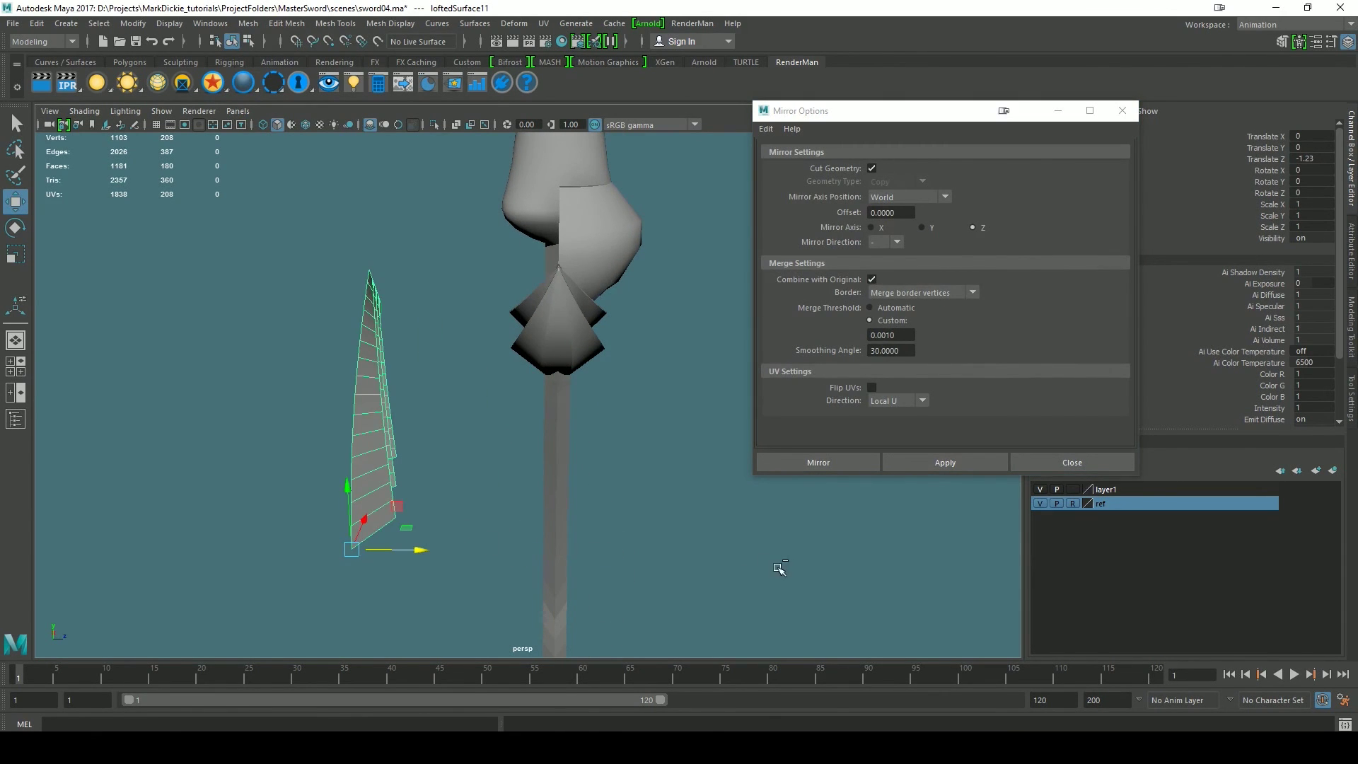
{"action": "left_click", "coordinate": [932, 464]}
{"action": "left_click_drag", "start_coordinate": [631, 607], "coordinate": [633, 502], "text": "alt"}
{"action": "left_click", "coordinate": [1088, 466]}
- Undo the mirror of the feather mesh
{"action": "left_click", "coordinate": [440, 510]}
{"action": "mouse_move", "coordinate": [536, 493]}
{"action": "left_mouse_down", "text": "alt"}
{"action": "mouse_move", "coordinate": [520, 539]}
{"action": "mouse_move", "coordinate": [530, 546]}
{"action": "mouse_move", "coordinate": [554, 528]}
{"action": "mouse_move", "coordinate": [554, 485]}
{"action": "mouse_move", "coordinate": [546, 464]}
{"action": "mouse_move", "coordinate": [514, 487]}
{"action": "left_mouse_up", "text": "alt"}
{"action": "scroll", "coordinate": [531, 546], "scroll_direction": "up", "scroll_amount": 3}
{"action": "key", "text": "ctrl+z"}
{"action": "left_click_drag", "start_coordinate": [572, 550], "coordinate": [616, 516], "text": "alt"}
{"action": "key", "text": "ctrl+z"}
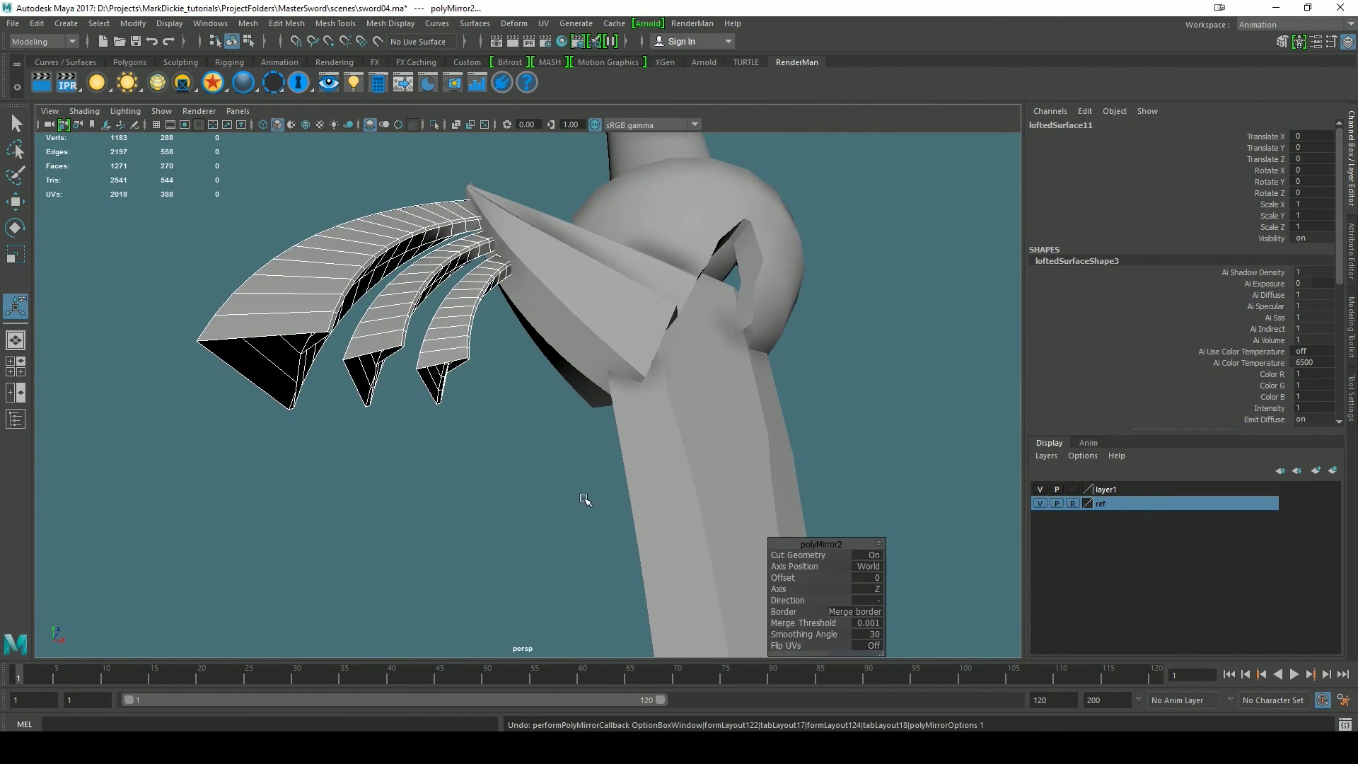
- Select the lengthwise edge loops of the feathers in edge mode
{"action": "left_click_drag", "start_coordinate": [488, 492], "coordinate": [404, 315], "text": "alt"}
{"action": "right_click_drag", "start_coordinate": [379, 269], "coordinate": [382, 234]}
{"action": "double_click", "coordinate": [350, 265]}
{"action": "left_click_drag", "start_coordinate": [427, 379], "coordinate": [371, 351], "text": "alt"}
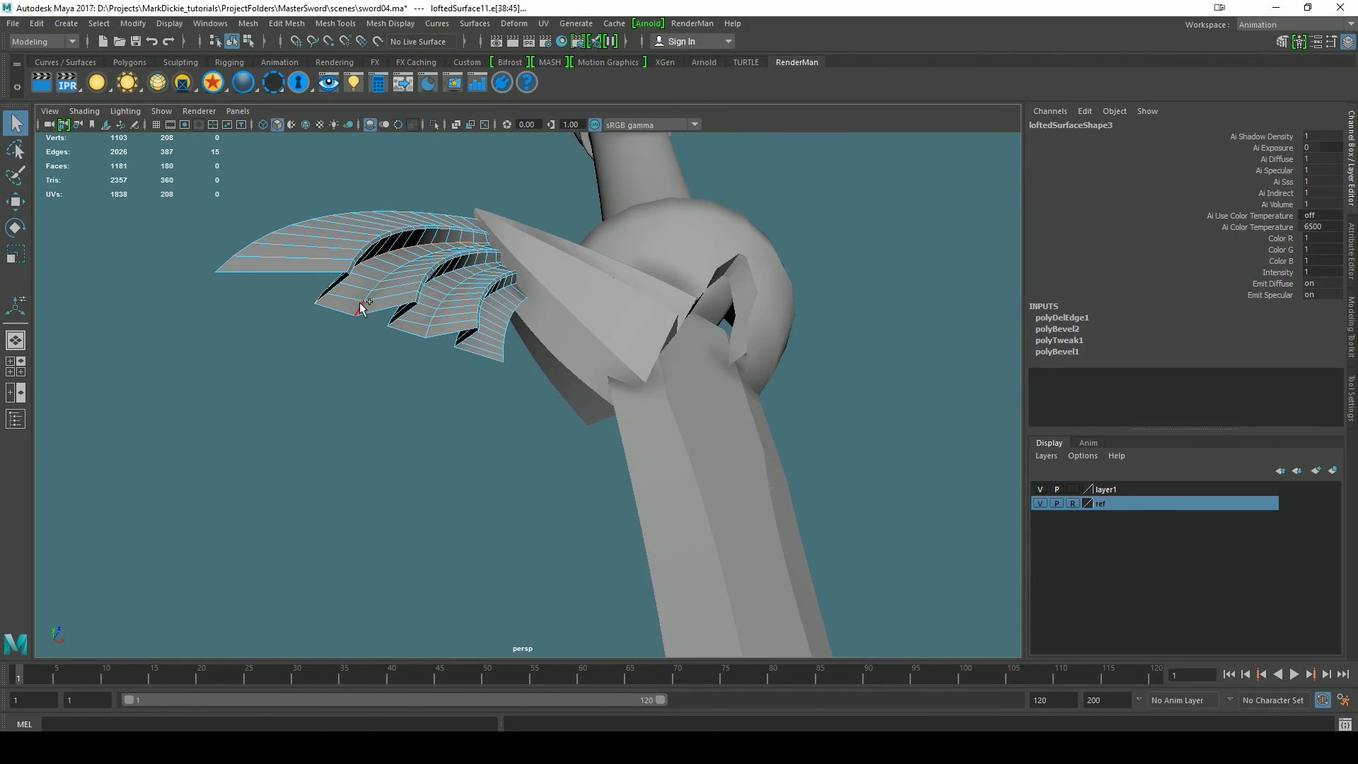
{"action": "double_click", "coordinate": [426, 327], "text": "shift"}
{"action": "left_click_drag", "start_coordinate": [471, 419], "coordinate": [406, 403], "text": "alt"}
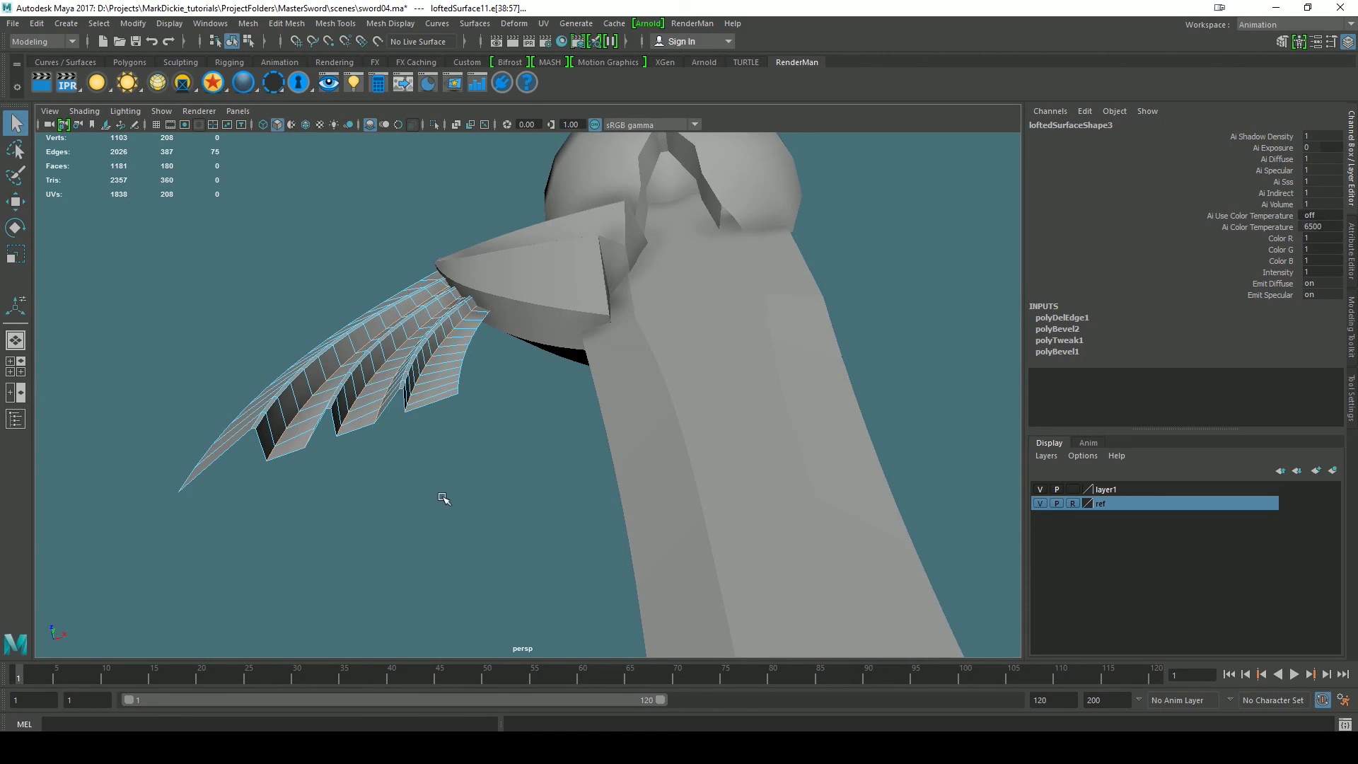
- Move the selected feather edge loops slightly along Z and return the mesh to object mode
{"action": "key", "text": "w"}
{"action": "left_click_drag", "start_coordinate": [461, 428], "coordinate": [543, 458], "text": "alt"}
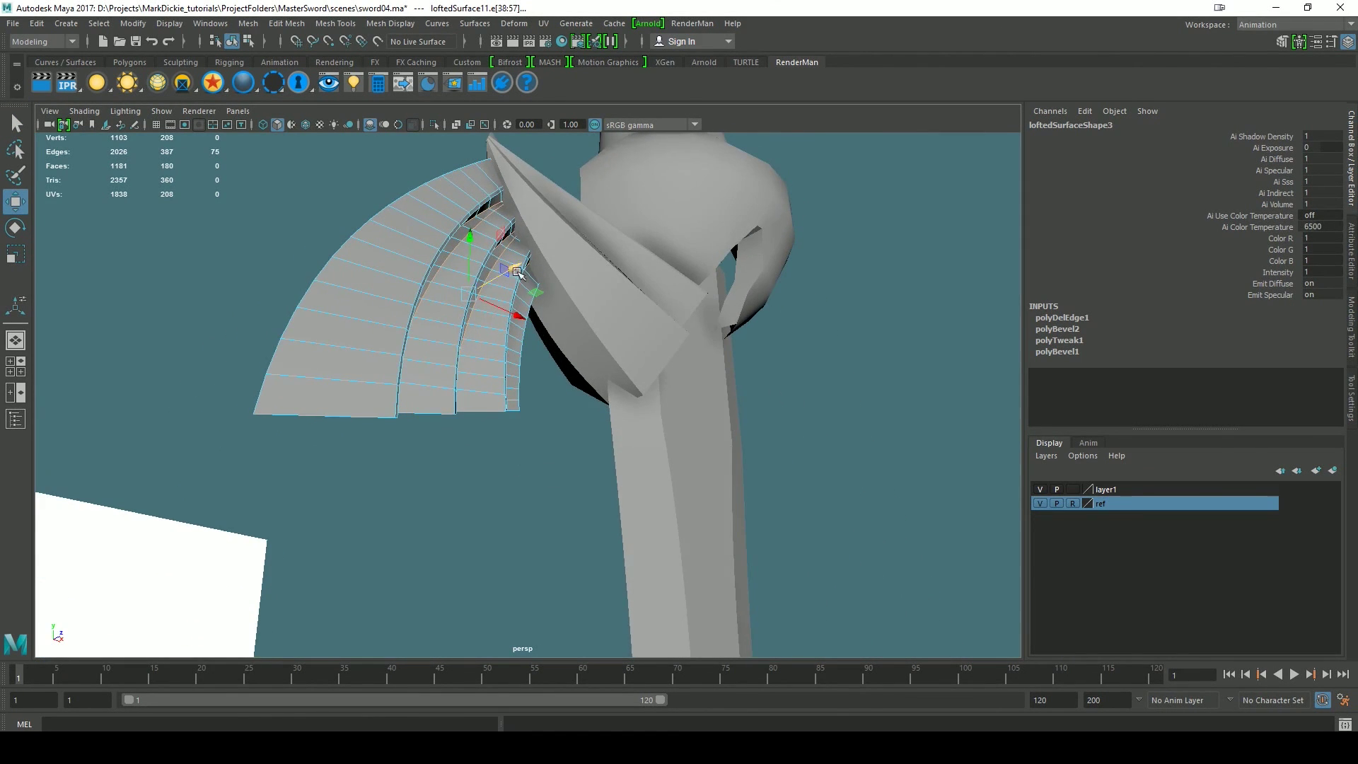
{"action": "left_click_drag", "start_coordinate": [620, 363], "coordinate": [643, 277], "text": "alt"}
{"action": "left_click_drag", "start_coordinate": [579, 226], "coordinate": [586, 227]}
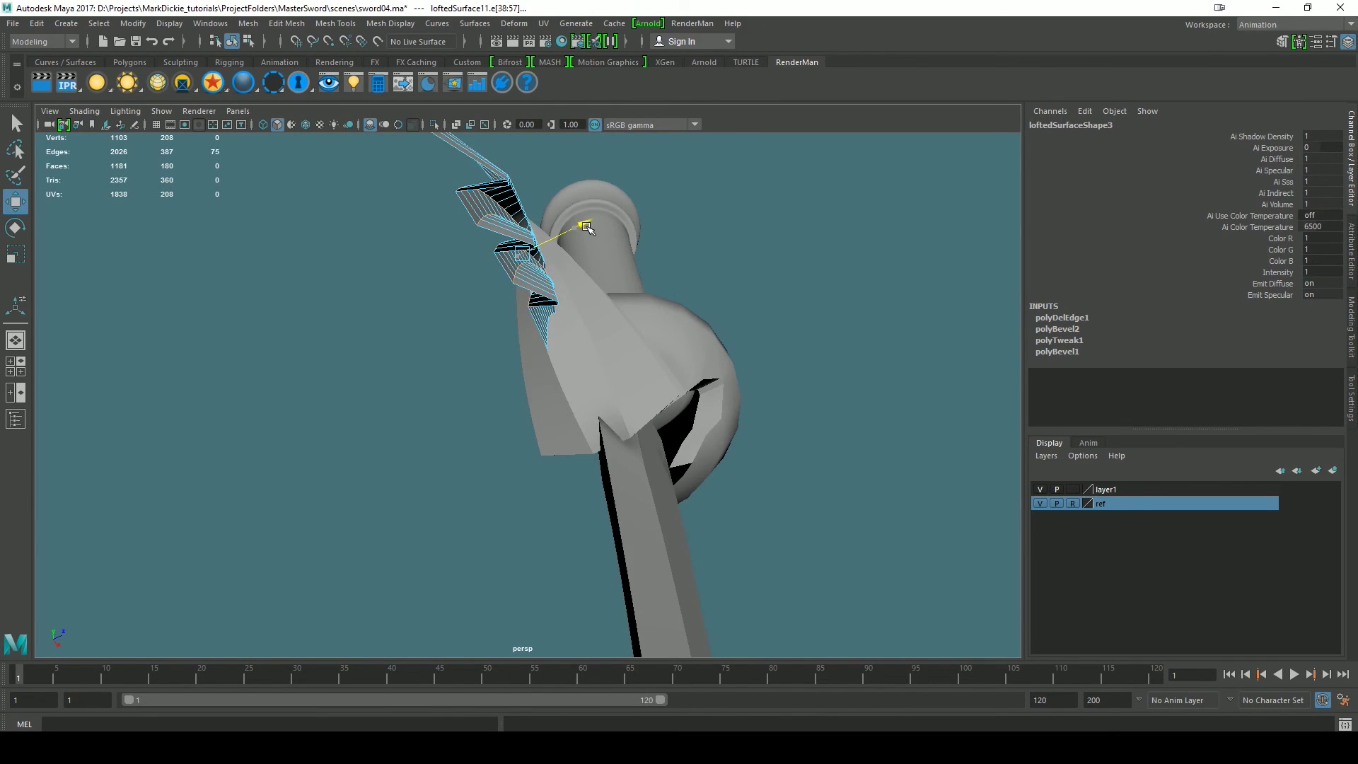
{"action": "left_click_drag", "start_coordinate": [674, 358], "coordinate": [620, 432], "text": "alt"}
{"action": "right_click_drag", "start_coordinate": [428, 402], "coordinate": [490, 325]}
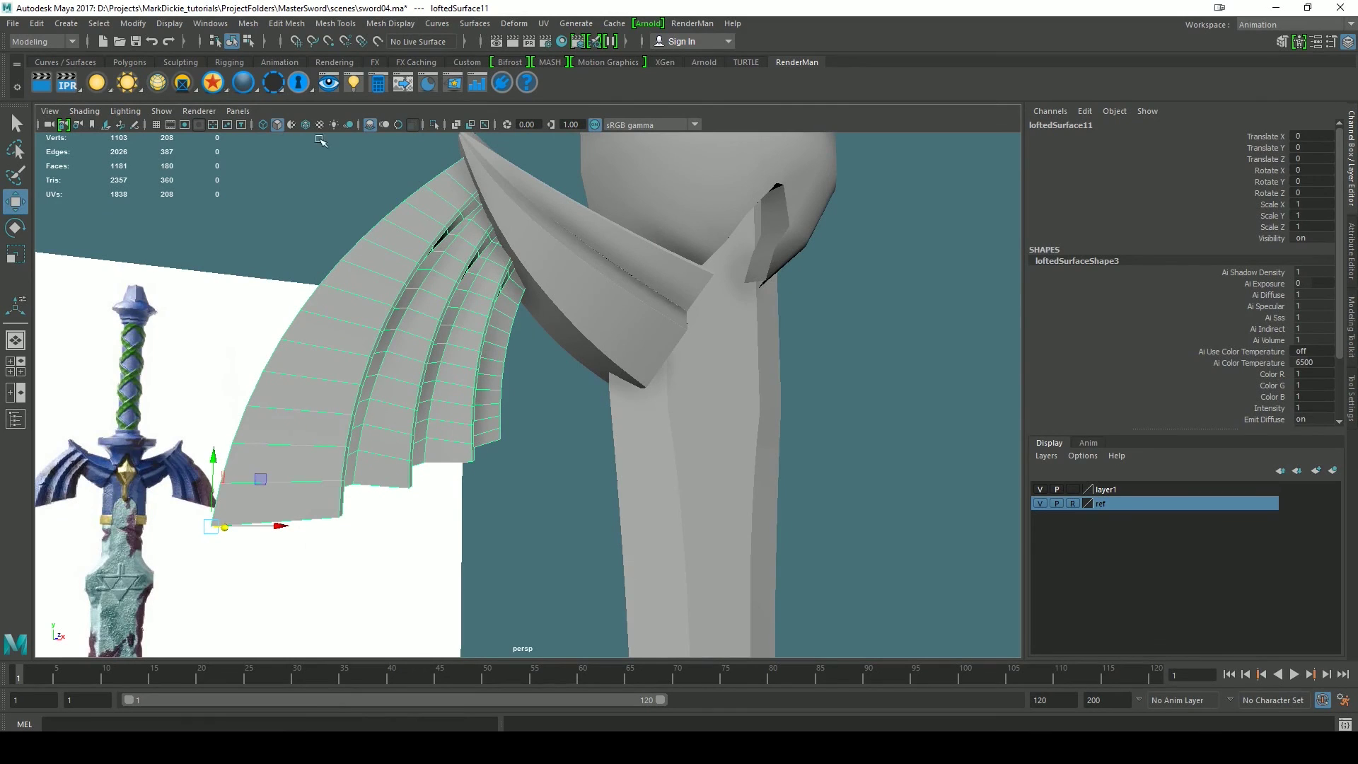
- Mirror the feather mesh across the world Z axis, merging the border vertices
{"action": "left_click", "coordinate": [287, 24]}
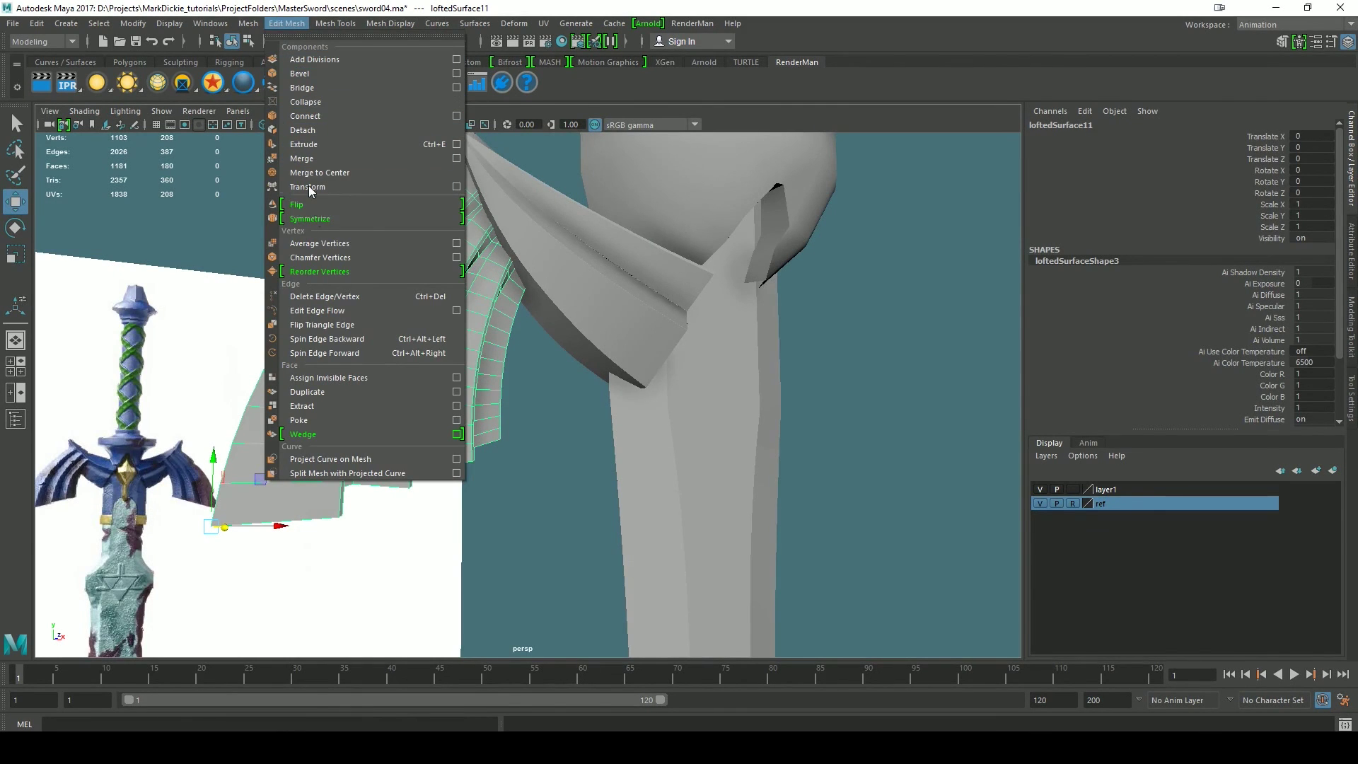
{"action": "mouse_move", "coordinate": [247, 26]}
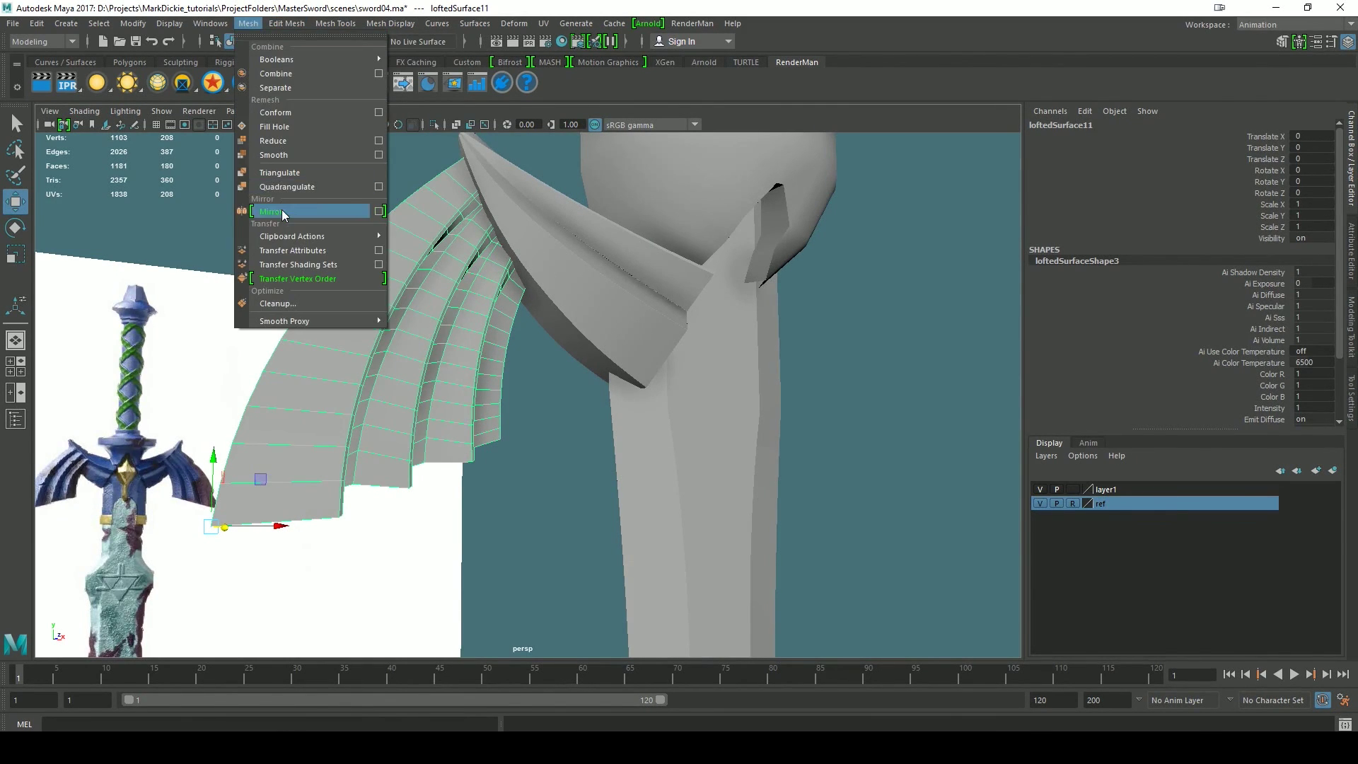
{"action": "left_click", "coordinate": [283, 212]}
{"action": "left_click_drag", "start_coordinate": [563, 567], "coordinate": [504, 464], "text": "alt"}
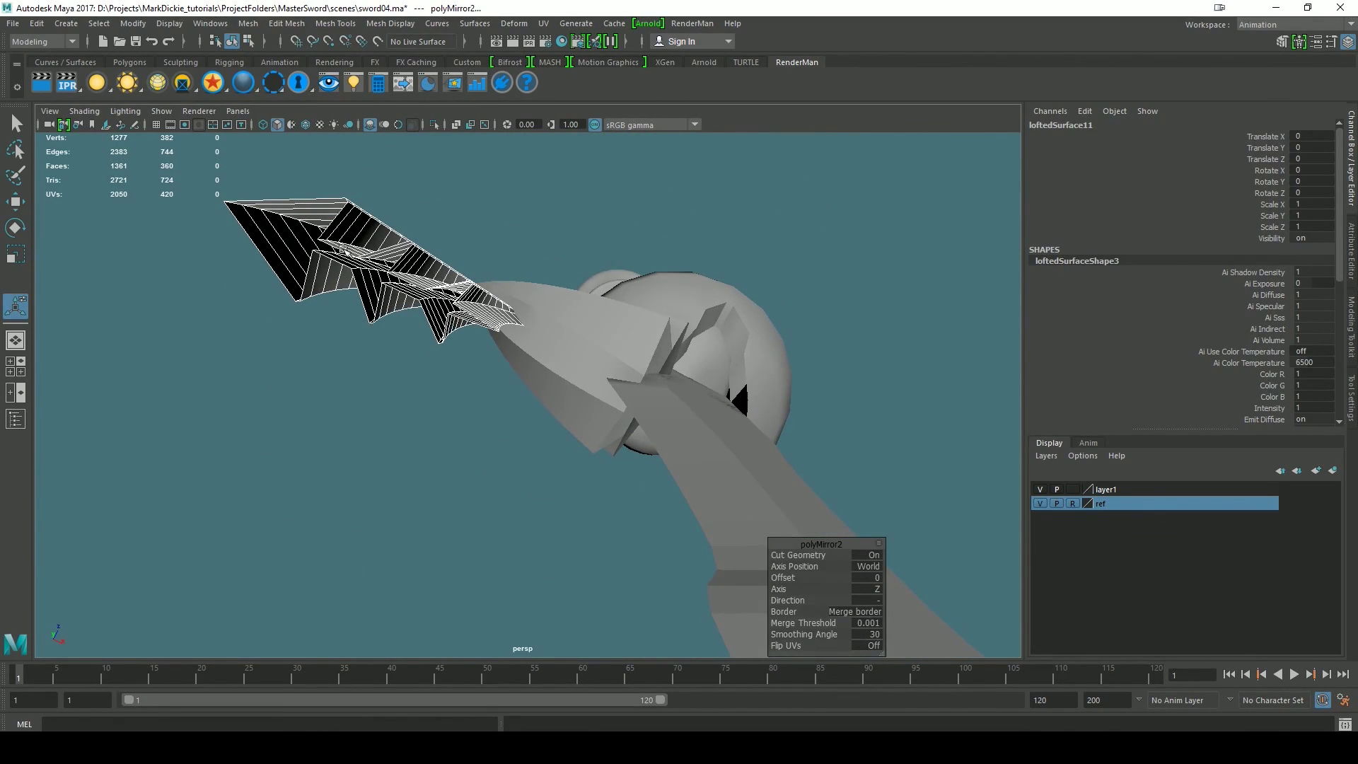
{"action": "left_click_drag", "start_coordinate": [554, 366], "coordinate": [462, 312], "text": "alt"}
{"action": "scroll", "coordinate": [464, 402], "scroll_direction": "up", "scroll_amount": 3}
{"action": "left_click_drag", "start_coordinate": [444, 362], "coordinate": [471, 460], "text": "alt"}
{"action": "right_click_drag", "start_coordinate": [399, 342], "coordinate": [453, 317]}
{"action": "key", "text": "q"}
{"action": "left_click", "coordinate": [551, 444]}
- Select the mirrored feather mesh and close its open ends with Fill Hole
{"action": "scroll", "coordinate": [548, 467], "scroll_direction": "down", "scroll_amount": 6}
{"action": "left_click_drag", "start_coordinate": [539, 551], "coordinate": [501, 365], "text": "alt"}
{"action": "left_click", "coordinate": [521, 385]}
{"action": "left_click", "coordinate": [248, 23]}
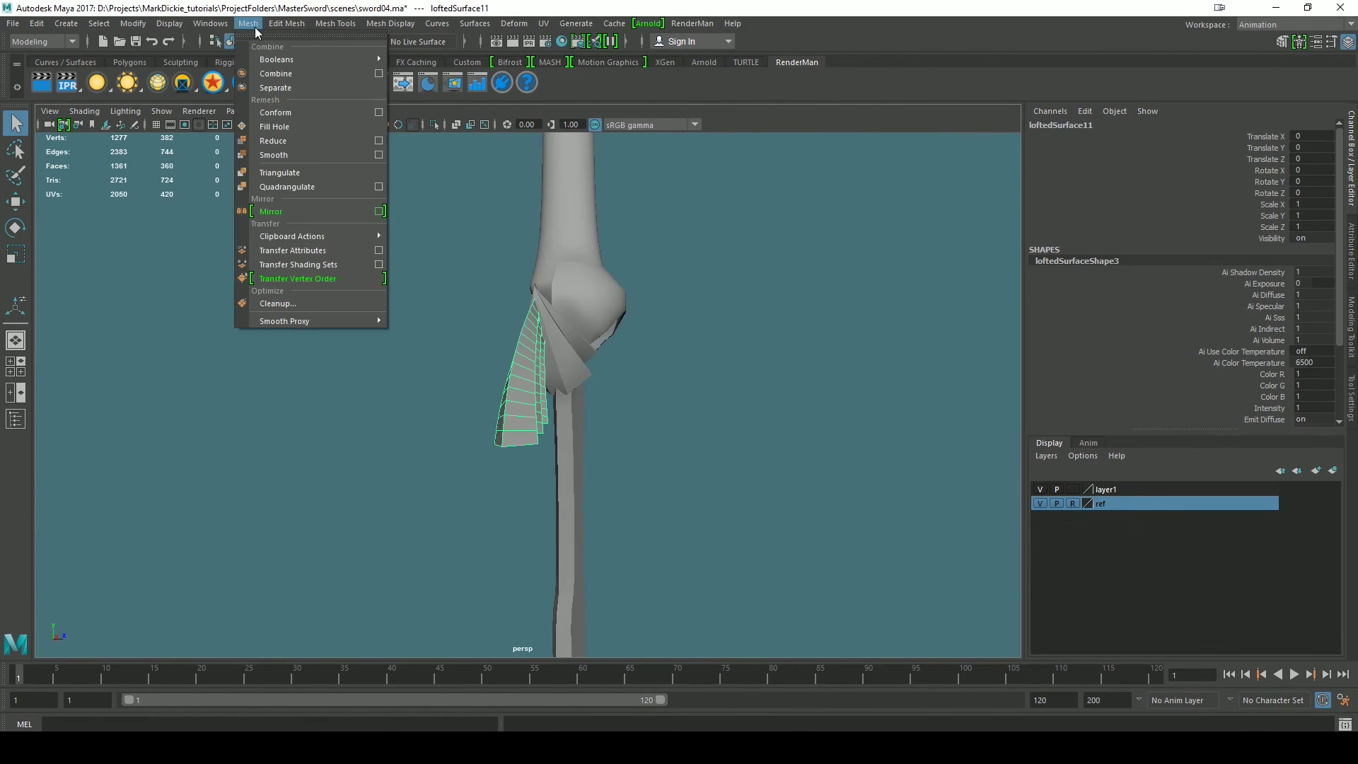
{"action": "left_click", "coordinate": [274, 126]}
{"action": "left_click_drag", "start_coordinate": [775, 465], "coordinate": [724, 434], "text": "alt"}
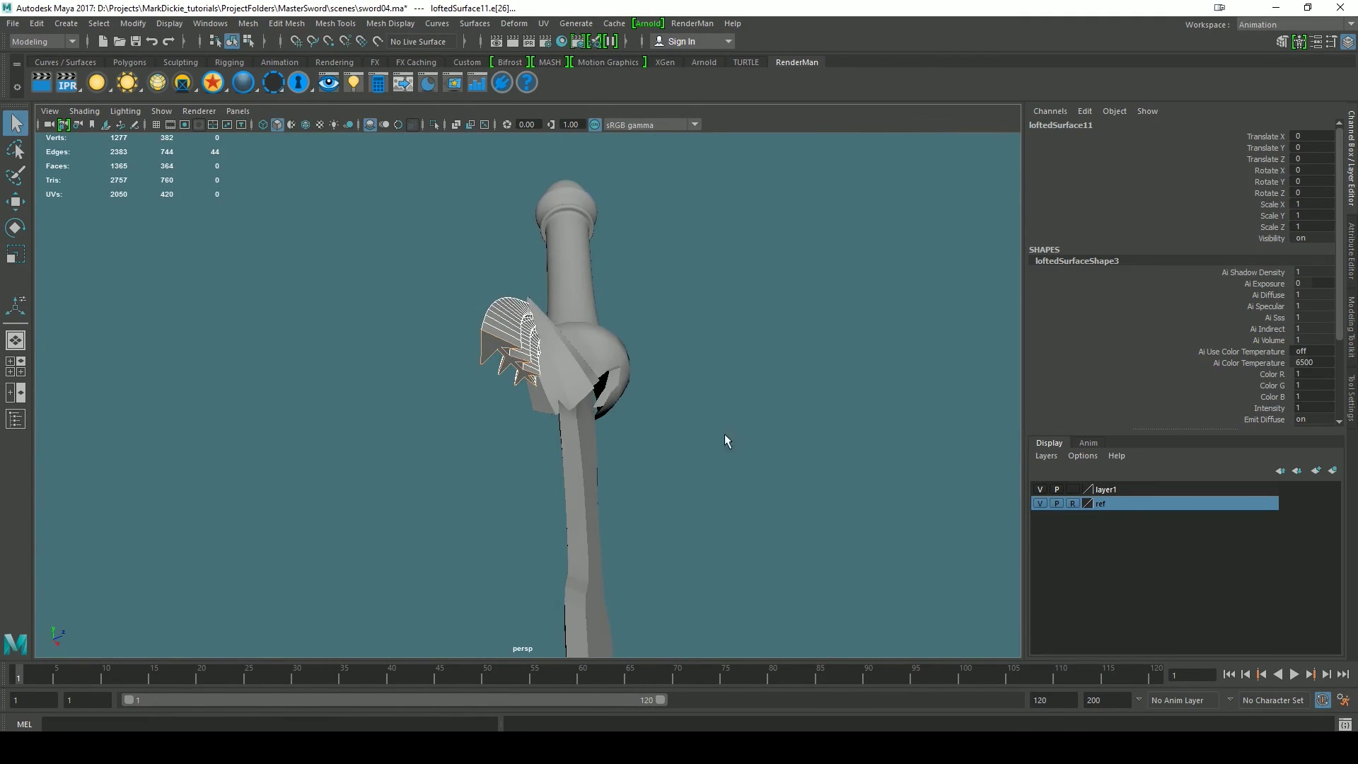
{"action": "scroll", "coordinate": [618, 457], "scroll_direction": "up", "scroll_amount": 4}
{"action": "left_click_drag", "start_coordinate": [482, 442], "coordinate": [403, 444], "text": "alt"}
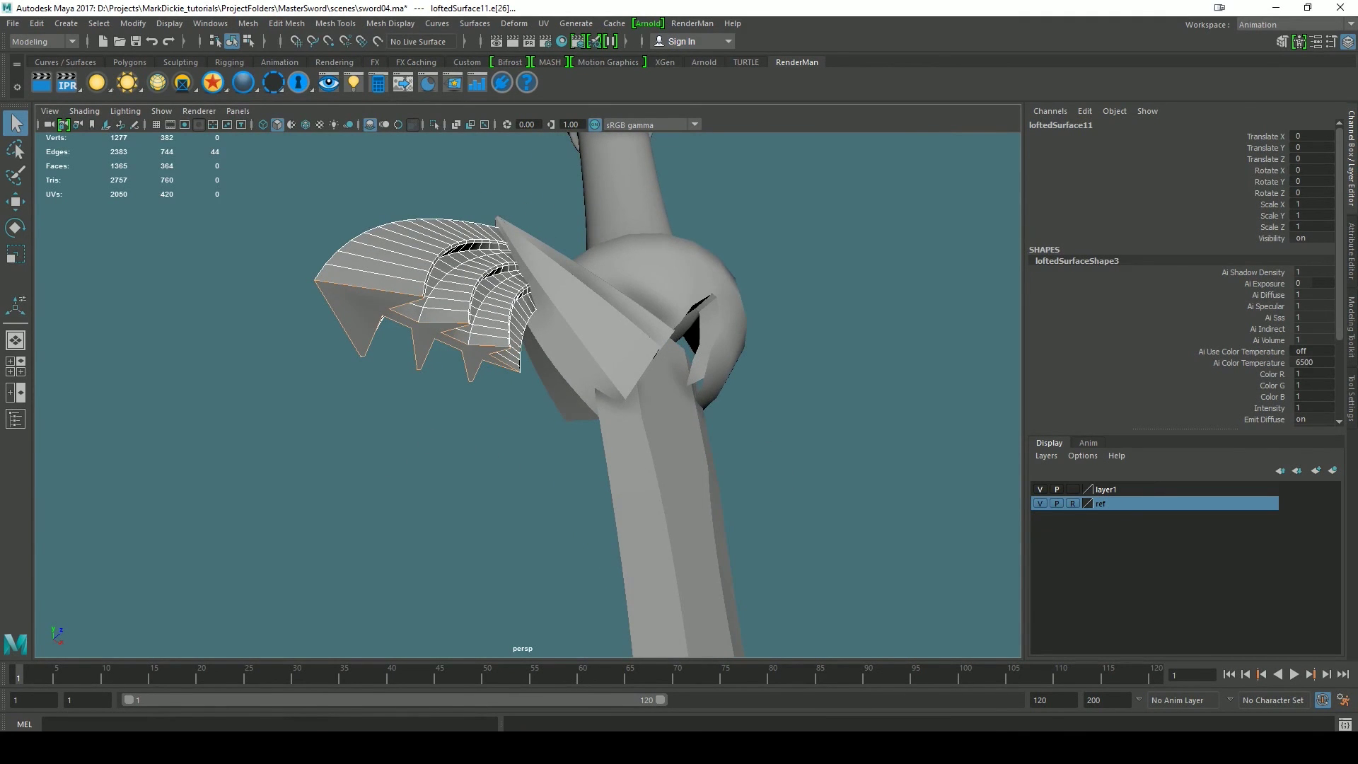
- Cut edges with Multi-Cut across the filled end cap at the notch beside the outermost feather and at the adjacent ridge
{"action": "left_click", "coordinate": [1351, 319]}
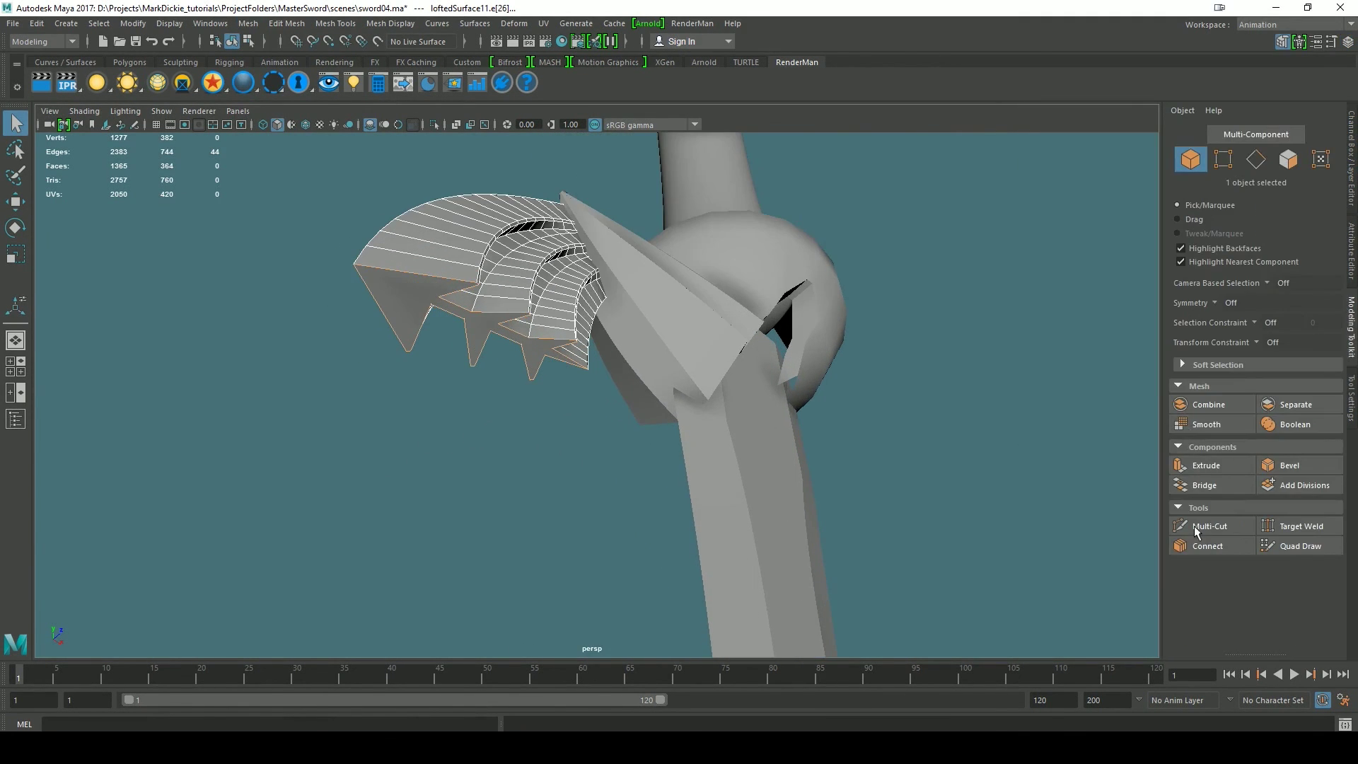
{"action": "left_click", "coordinate": [1195, 530]}
{"action": "scroll", "coordinate": [354, 319], "scroll_direction": "up", "scroll_amount": 3}
{"action": "left_click", "coordinate": [325, 330]}
{"action": "scroll", "coordinate": [336, 300], "scroll_direction": "up", "scroll_amount": 2}
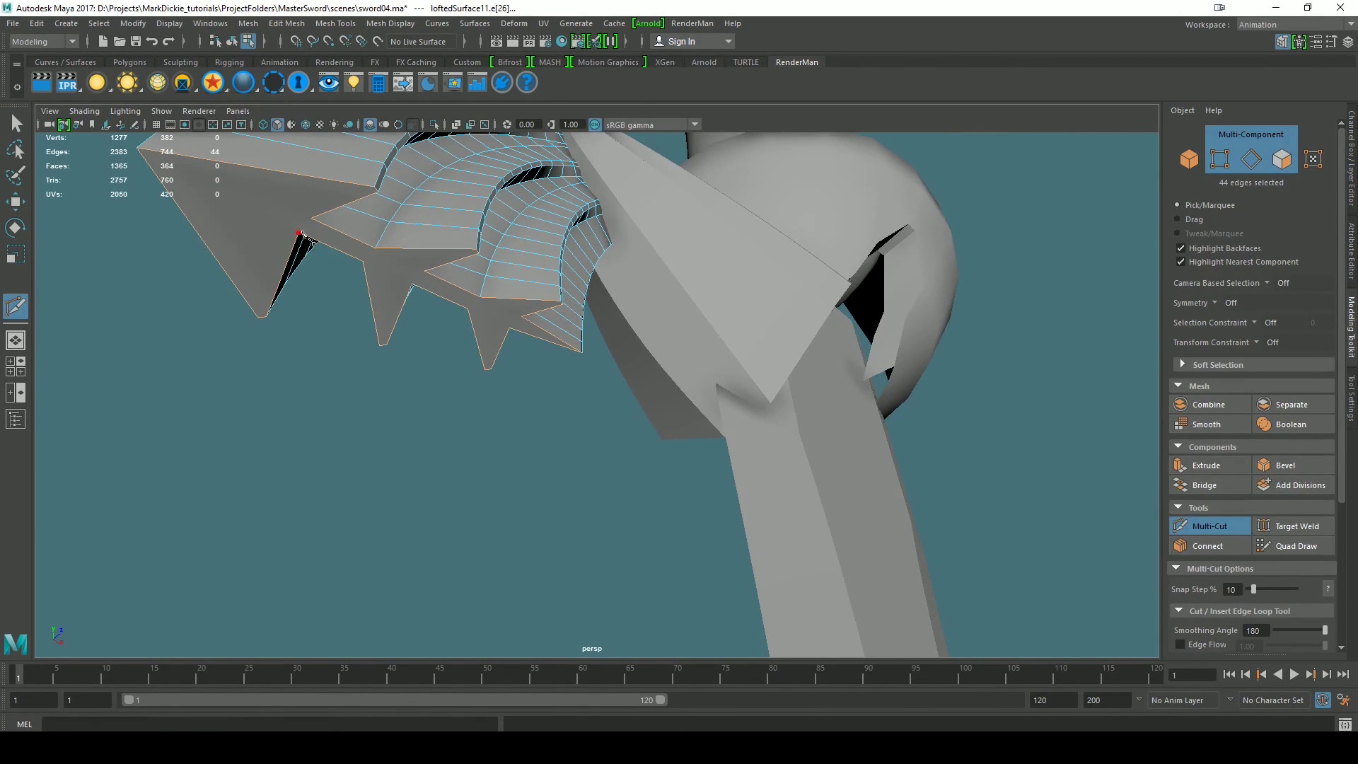
{"action": "right_click", "coordinate": [316, 225]}
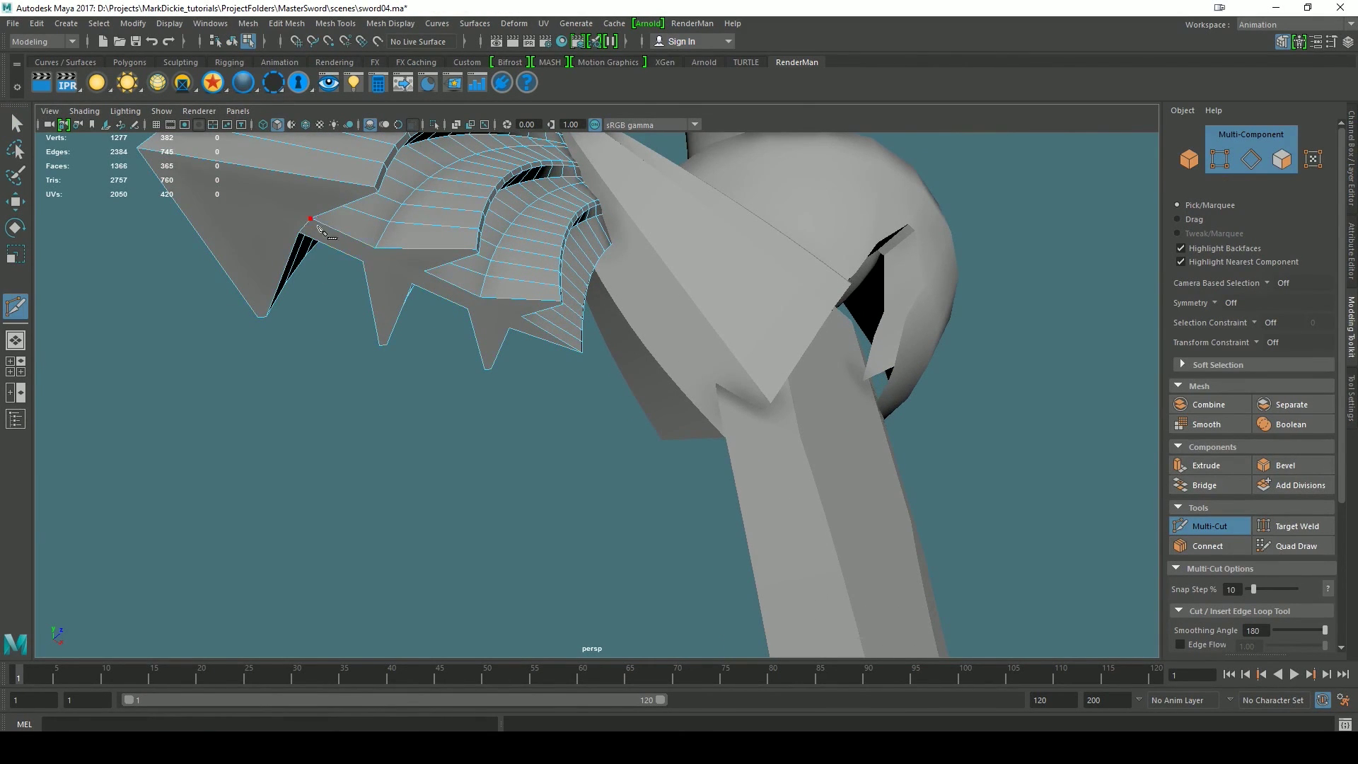
{"action": "left_click", "coordinate": [375, 249]}
{"action": "right_click", "coordinate": [366, 263]}
- Cut matching edges across the filled end cap at the remaining notches and ridge of the inner feathers
{"action": "left_click_drag", "start_coordinate": [465, 336], "coordinate": [345, 316], "text": "alt"}
{"action": "left_click", "coordinate": [305, 350]}
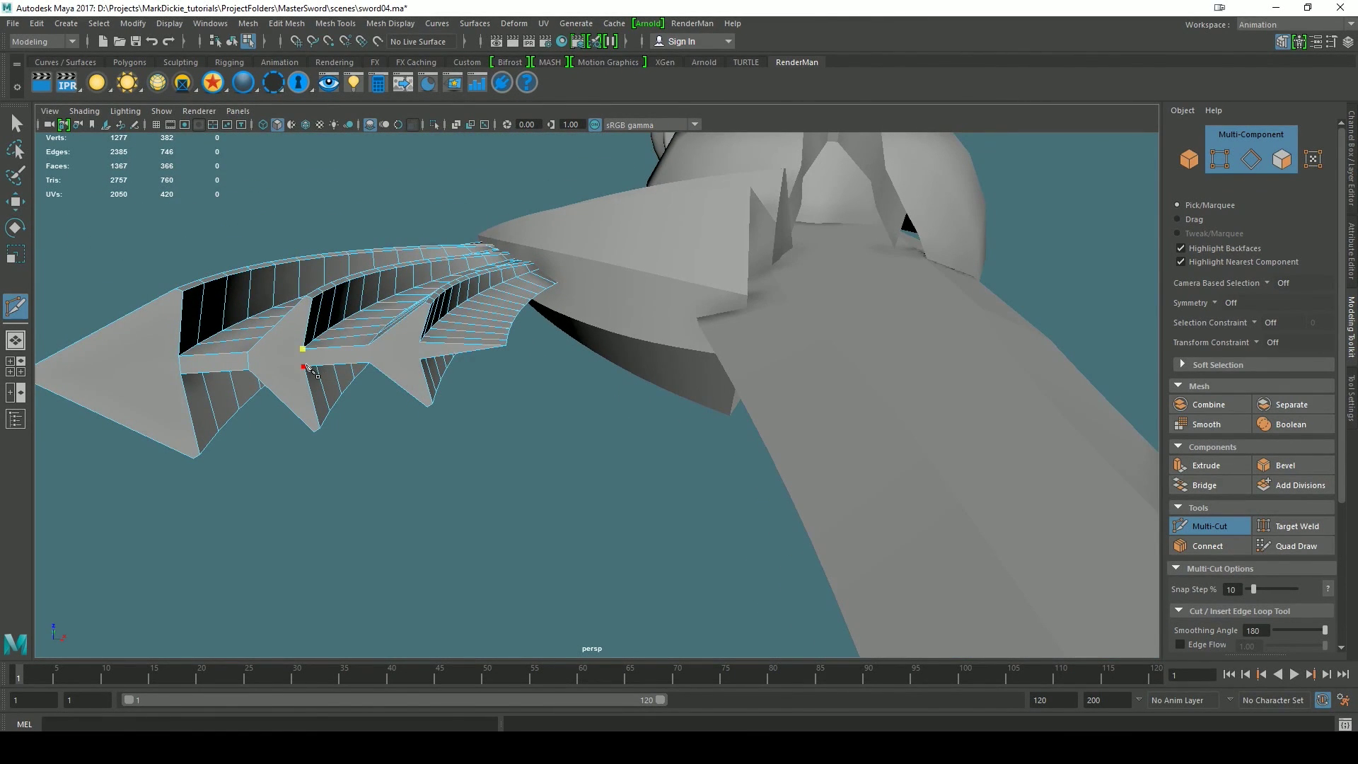
{"action": "right_click", "coordinate": [307, 366]}
{"action": "left_click", "coordinate": [370, 346]}
{"action": "left_click", "coordinate": [372, 364]}
{"action": "right_click", "coordinate": [371, 364]}
{"action": "left_click", "coordinate": [421, 344]}
{"action": "left_click_drag", "start_coordinate": [533, 477], "coordinate": [572, 468], "text": "alt"}
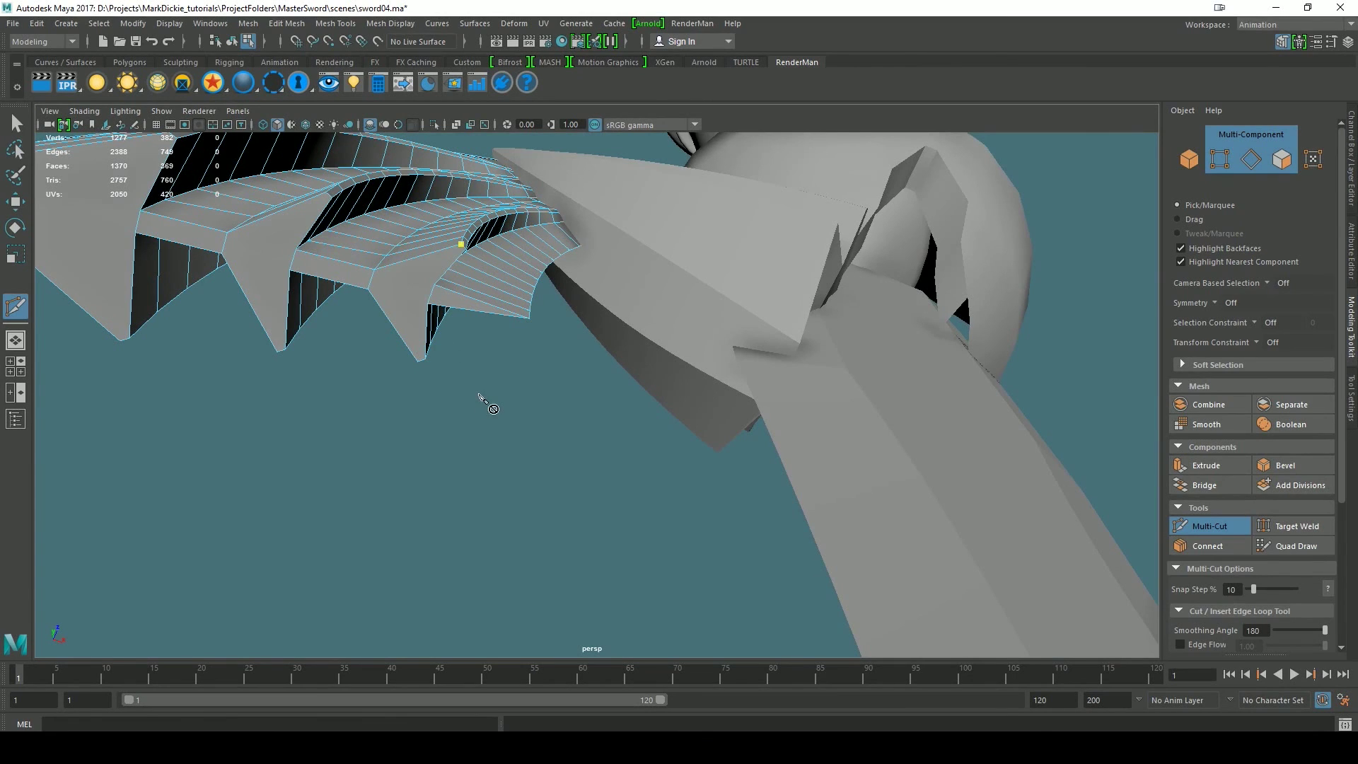
- Cut a centre line with Multi-Cut through the feather end caps from the outermost tip vertex to the innermost tip vertex
{"action": "key", "text": "q"}
{"action": "left_click", "coordinate": [531, 318]}
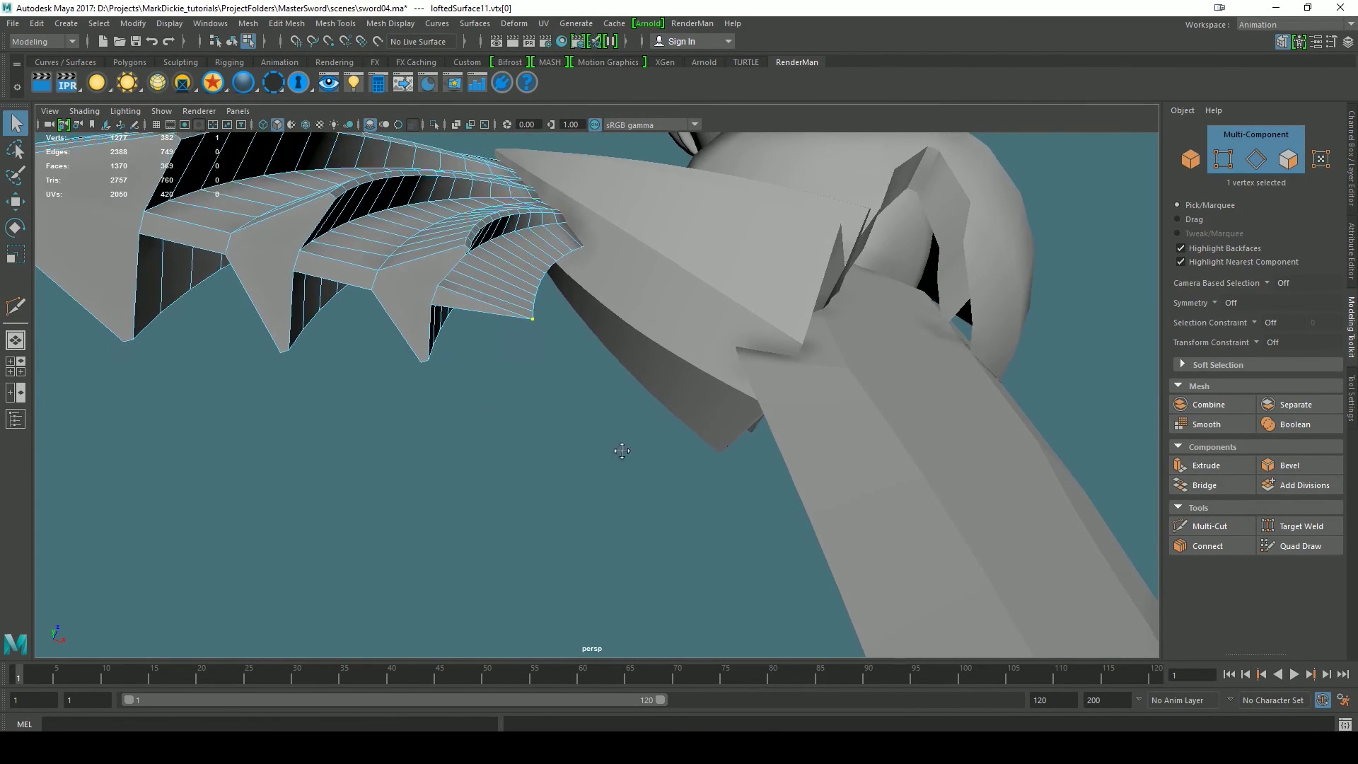
{"action": "middle_click_drag", "start_coordinate": [622, 447], "coordinate": [749, 482], "text": "alt"}
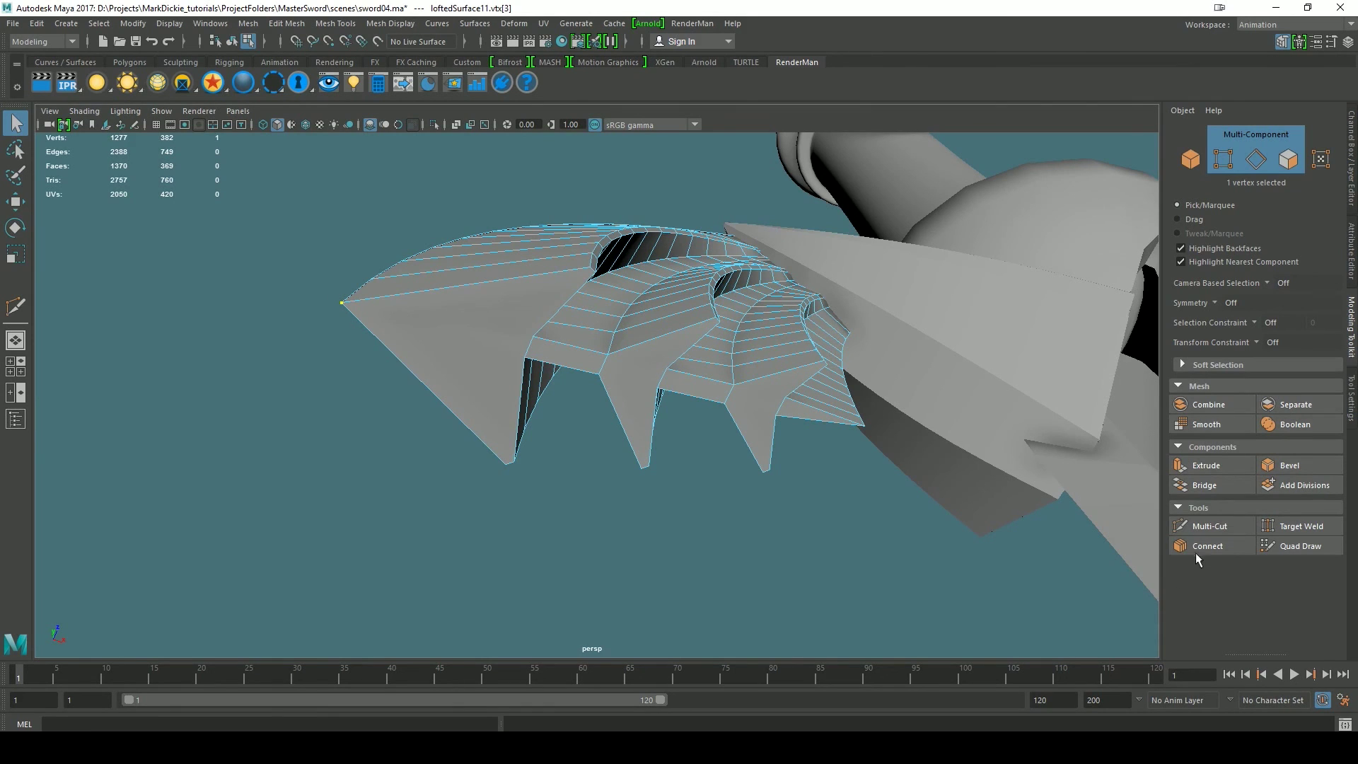
{"action": "left_click", "coordinate": [1210, 527]}
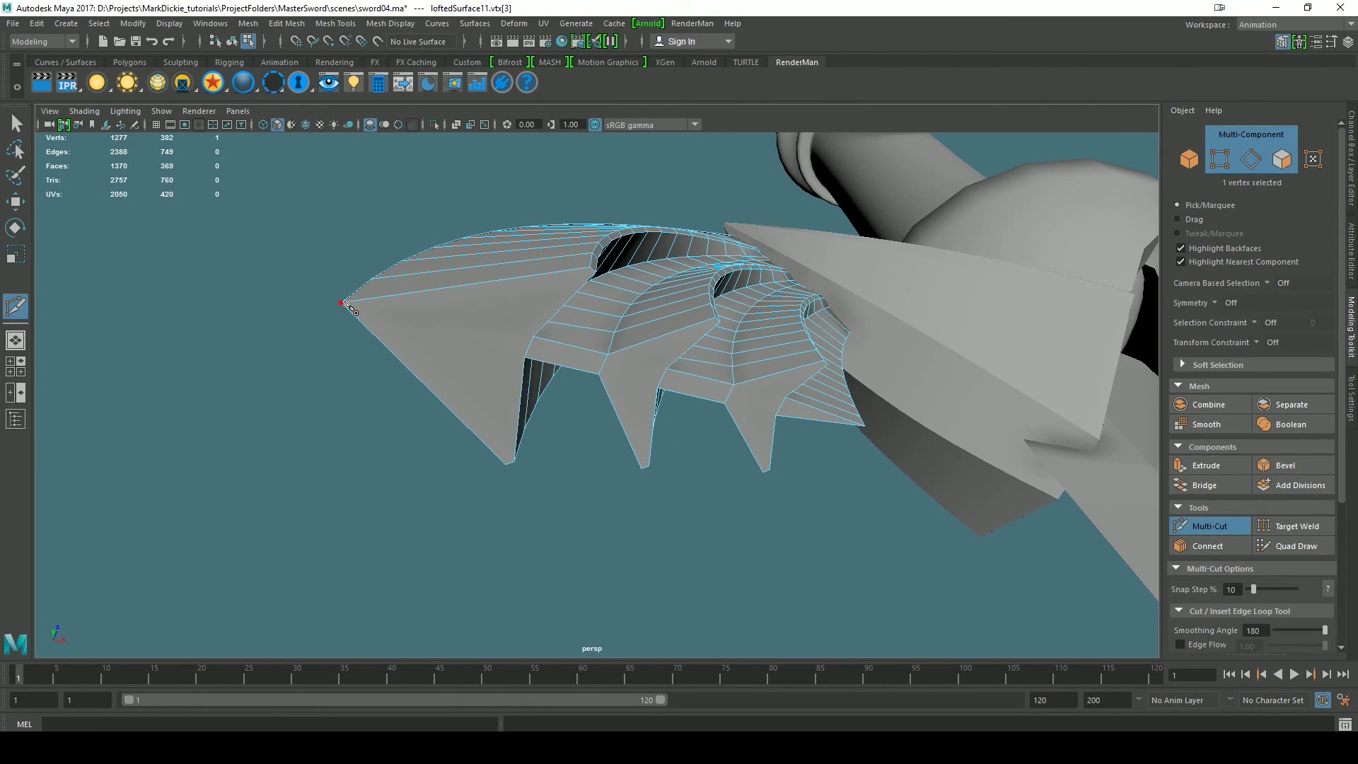
{"action": "left_click", "coordinate": [865, 426]}
{"action": "right_click", "coordinate": [869, 439]}
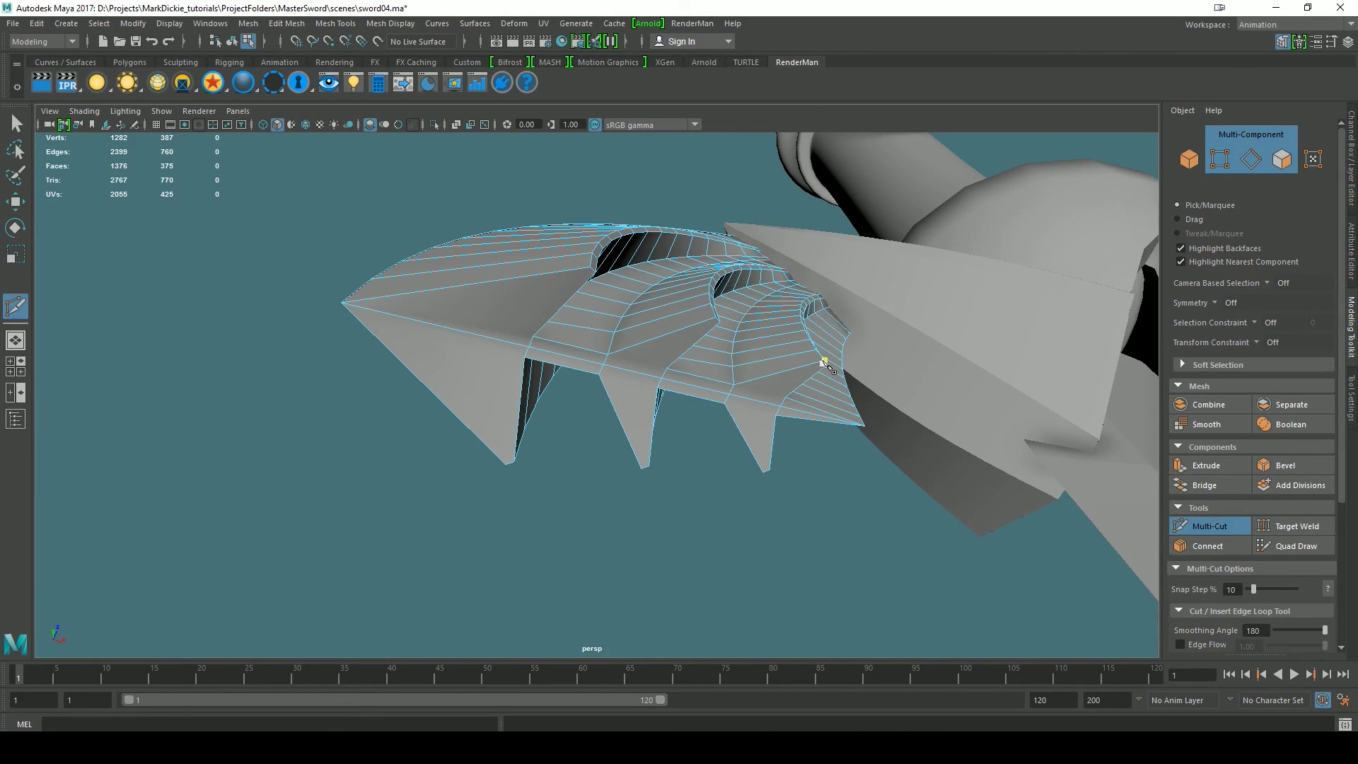
- Cut edges across the three feather end caps, joining their upper and lower corner vertices through the centre line, and exit Multi-Cut
{"action": "left_click", "coordinate": [823, 362]}
{"action": "left_click", "coordinate": [760, 401]}
{"action": "right_click", "coordinate": [741, 484]}
{"action": "left_click", "coordinate": [641, 469]}
{"action": "left_click", "coordinate": [628, 370]}
{"action": "left_click", "coordinate": [713, 318]}
{"action": "right_click", "coordinate": [718, 320]}
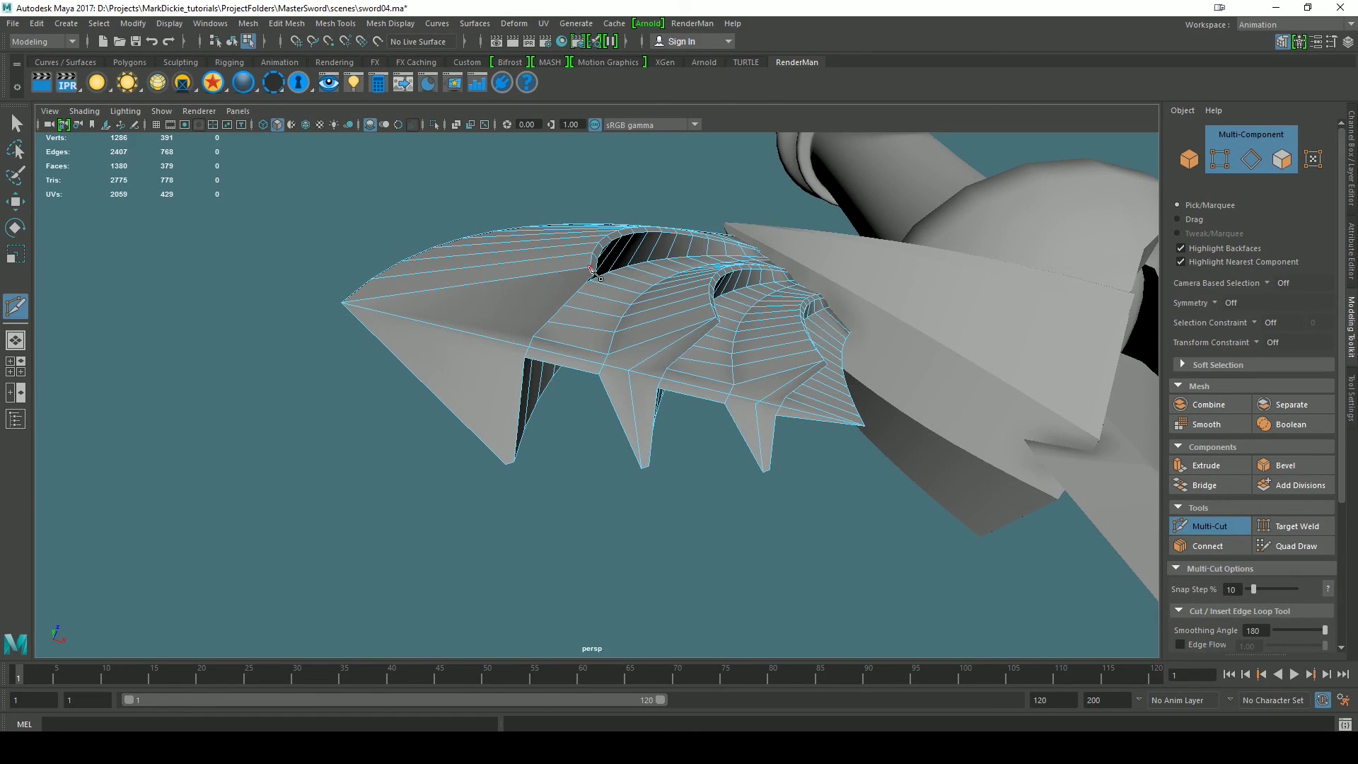
{"action": "left_click", "coordinate": [590, 269]}
{"action": "left_click", "coordinate": [464, 332]}
{"action": "right_click", "coordinate": [506, 467]}
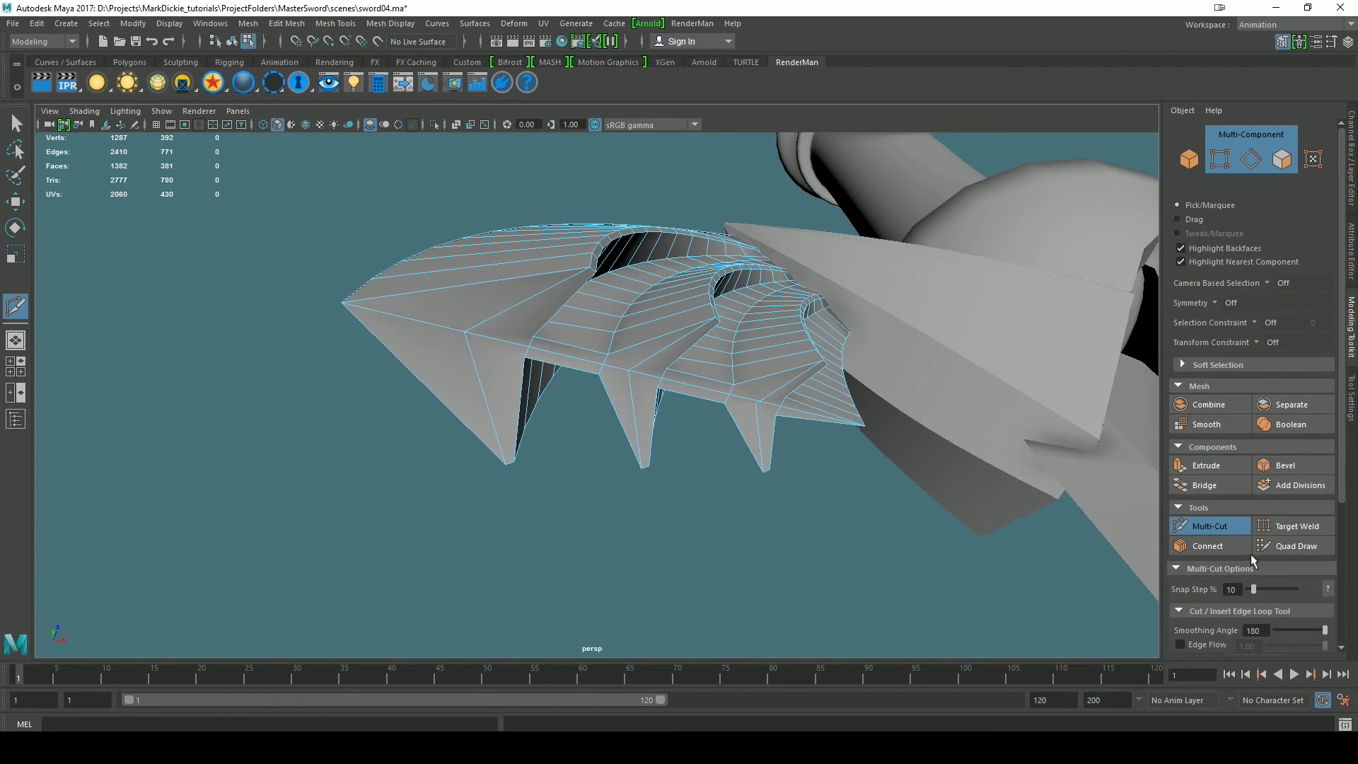
{"action": "left_click", "coordinate": [1222, 528]}
- Target-weld the doubled vertices at the innermost notch of the feather end cap, on its upper corner and centre line
{"action": "left_click_drag", "start_coordinate": [905, 550], "coordinate": [733, 555], "text": "alt"}
{"action": "middle_click_drag", "start_coordinate": [734, 554], "coordinate": [814, 485], "text": "alt"}
{"action": "left_click_drag", "start_coordinate": [813, 486], "coordinate": [932, 517], "text": "alt"}
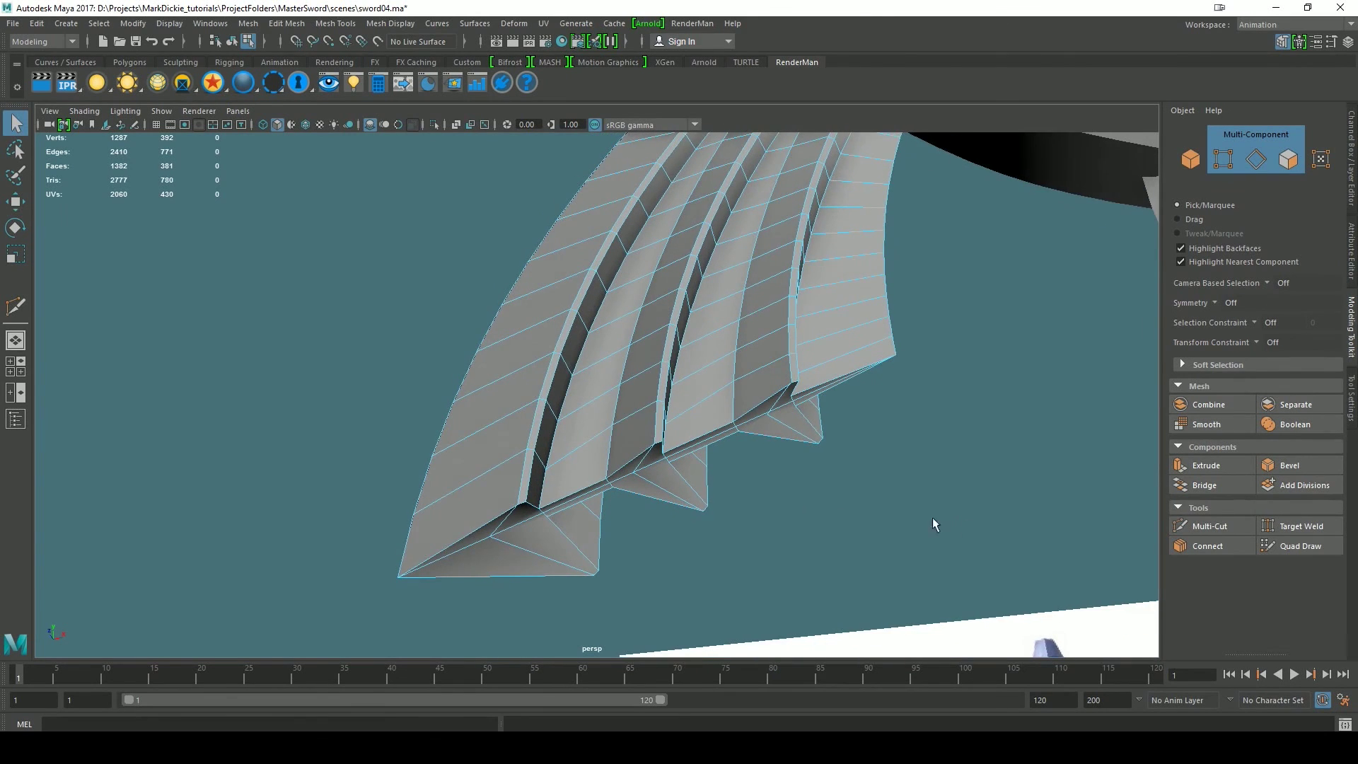
{"action": "right_click_drag", "start_coordinate": [932, 518], "coordinate": [976, 521], "text": "alt"}
{"action": "right_click_drag", "start_coordinate": [858, 342], "coordinate": [783, 343]}
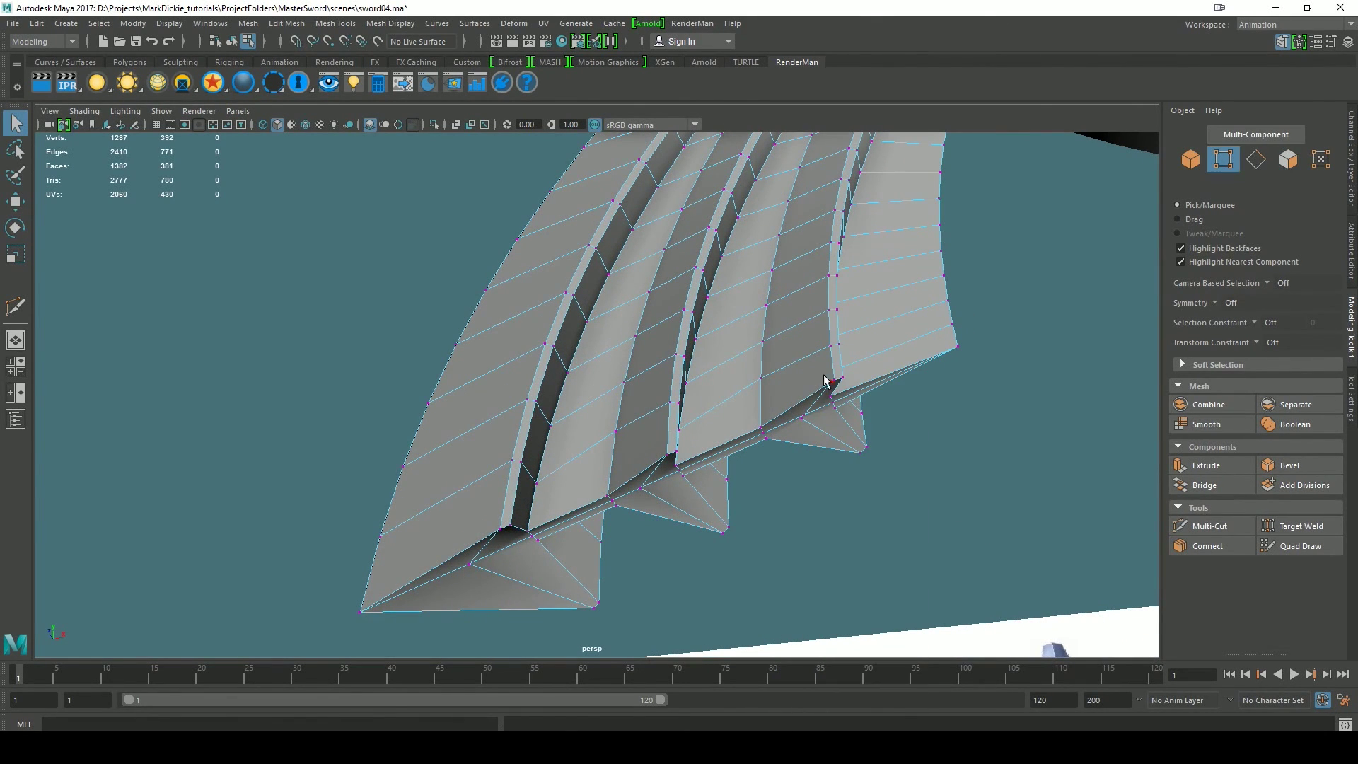
{"action": "left_click_drag", "start_coordinate": [825, 380], "coordinate": [839, 395]}
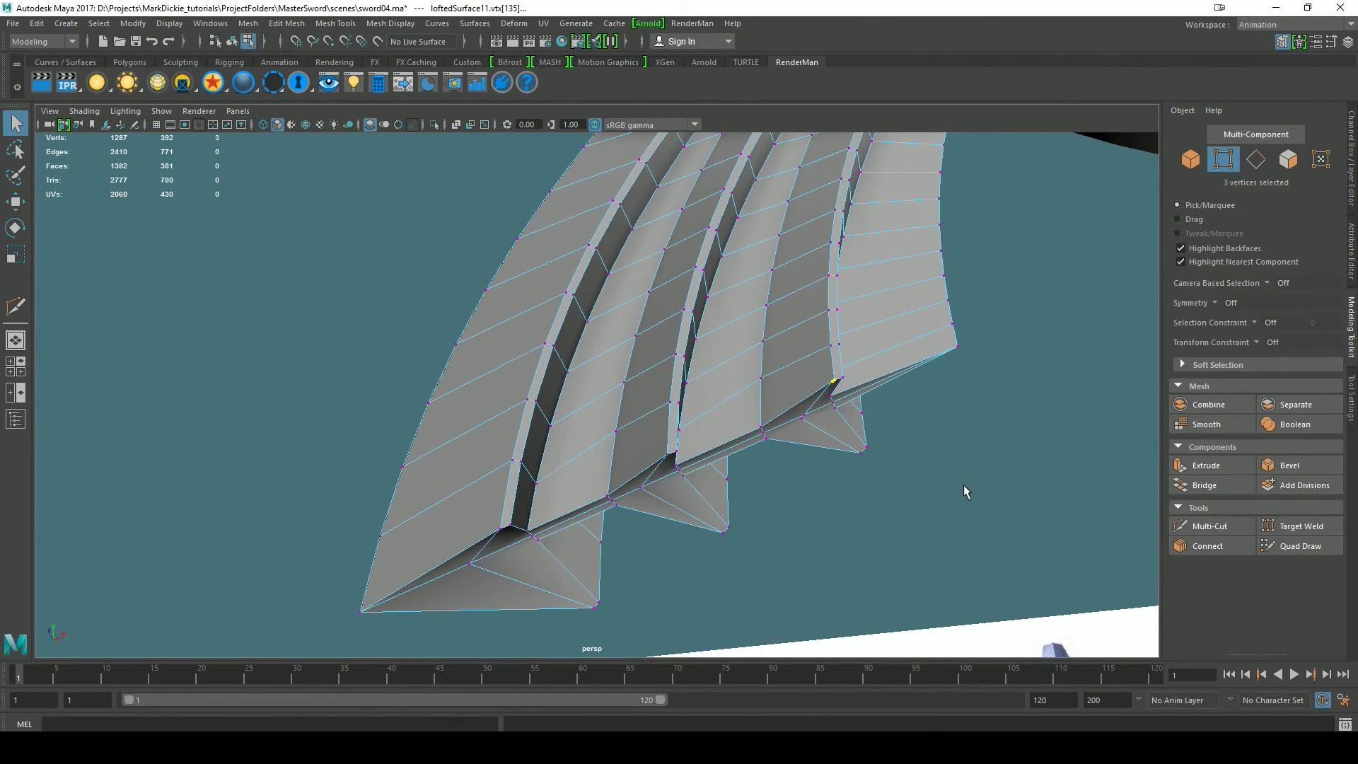
{"action": "key", "text": "f"}
{"action": "right_click_drag", "start_coordinate": [911, 463], "coordinate": [894, 461], "text": "alt"}
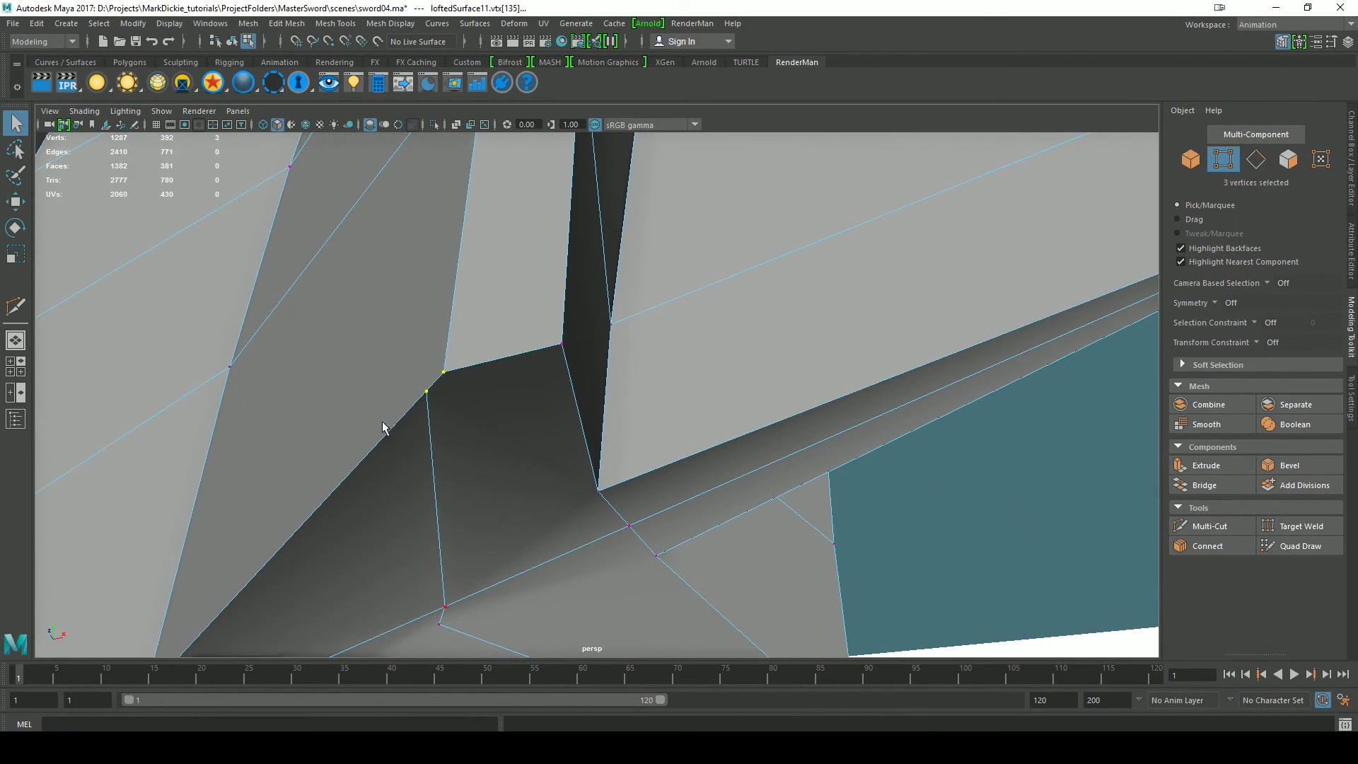
{"action": "left_click_drag", "start_coordinate": [503, 593], "coordinate": [549, 540], "text": "alt"}
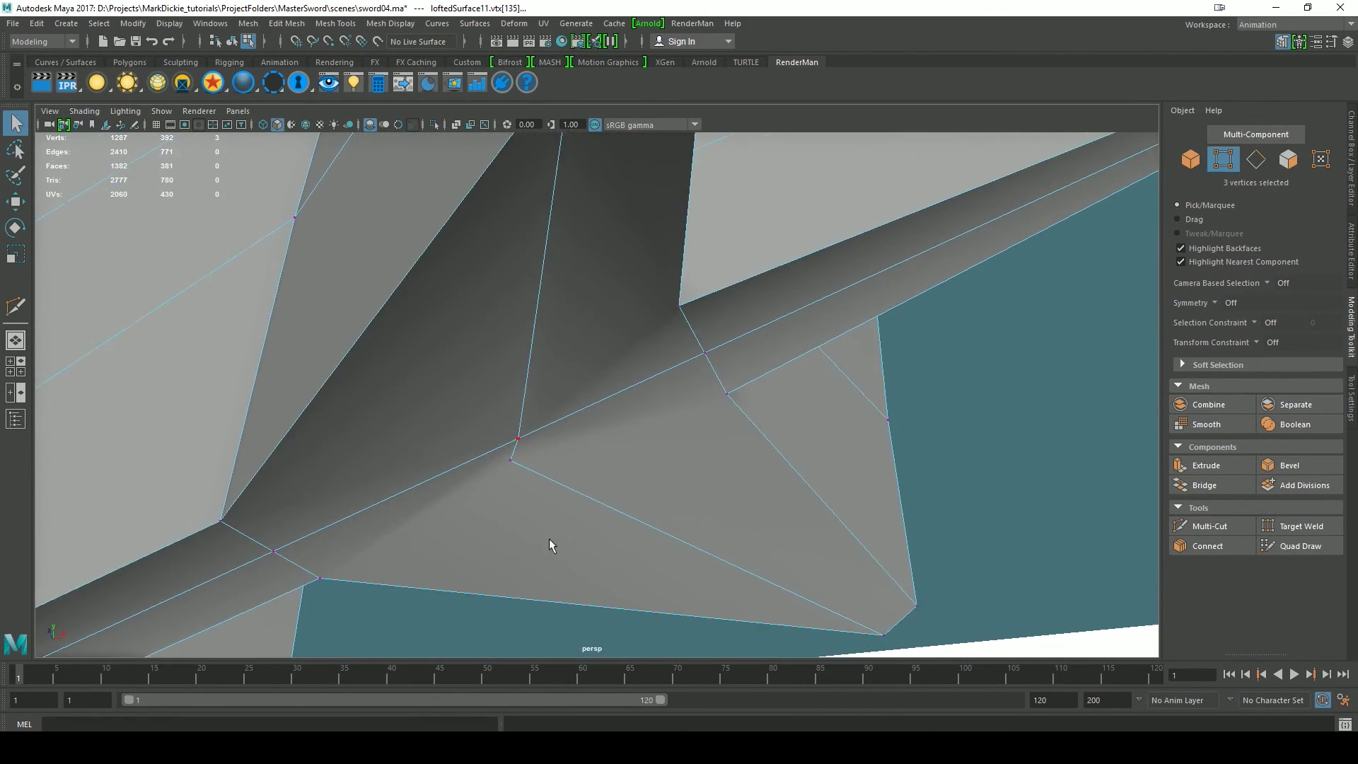
{"action": "left_click", "coordinate": [1298, 525]}
{"action": "left_click_drag", "start_coordinate": [949, 460], "coordinate": [633, 603], "text": "alt"}
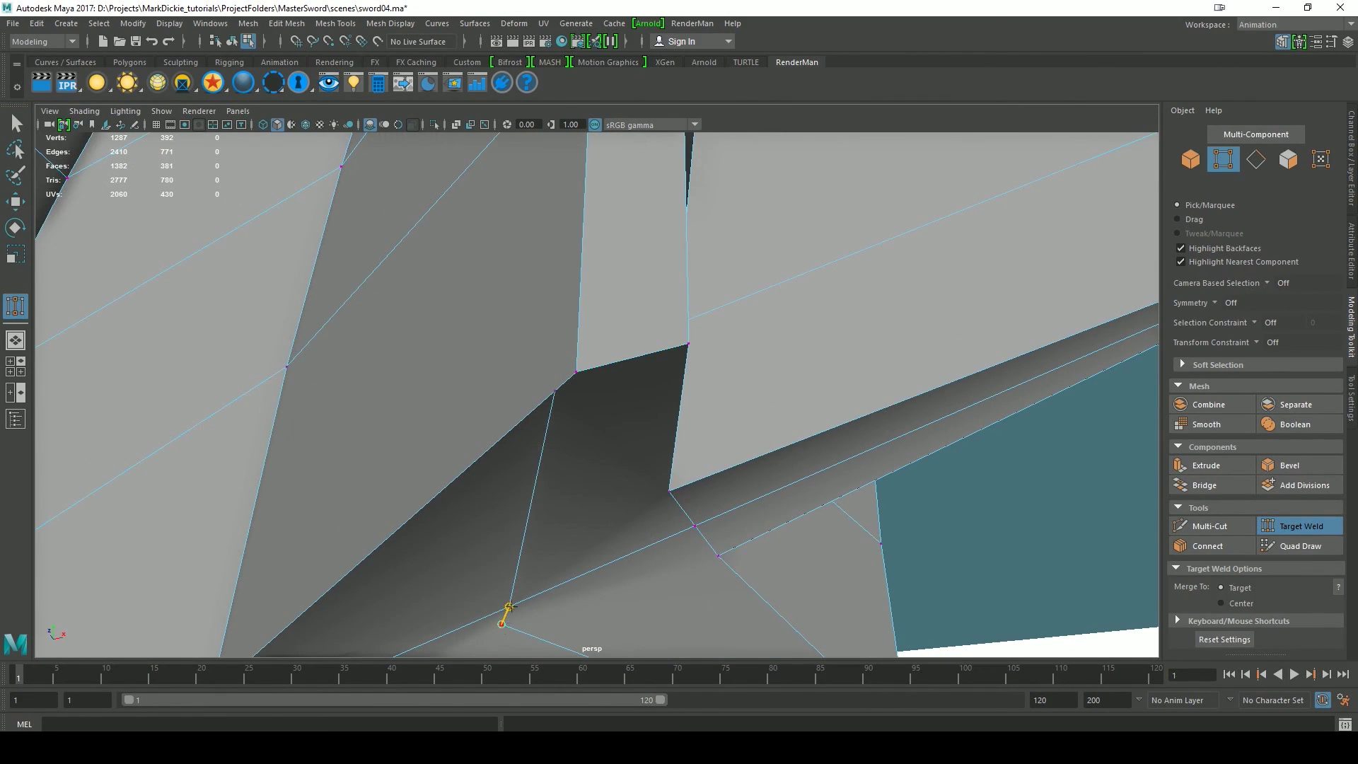
{"action": "left_click_drag", "start_coordinate": [509, 606], "coordinate": [509, 606]}
{"action": "left_click_drag", "start_coordinate": [576, 372], "coordinate": [576, 371]}
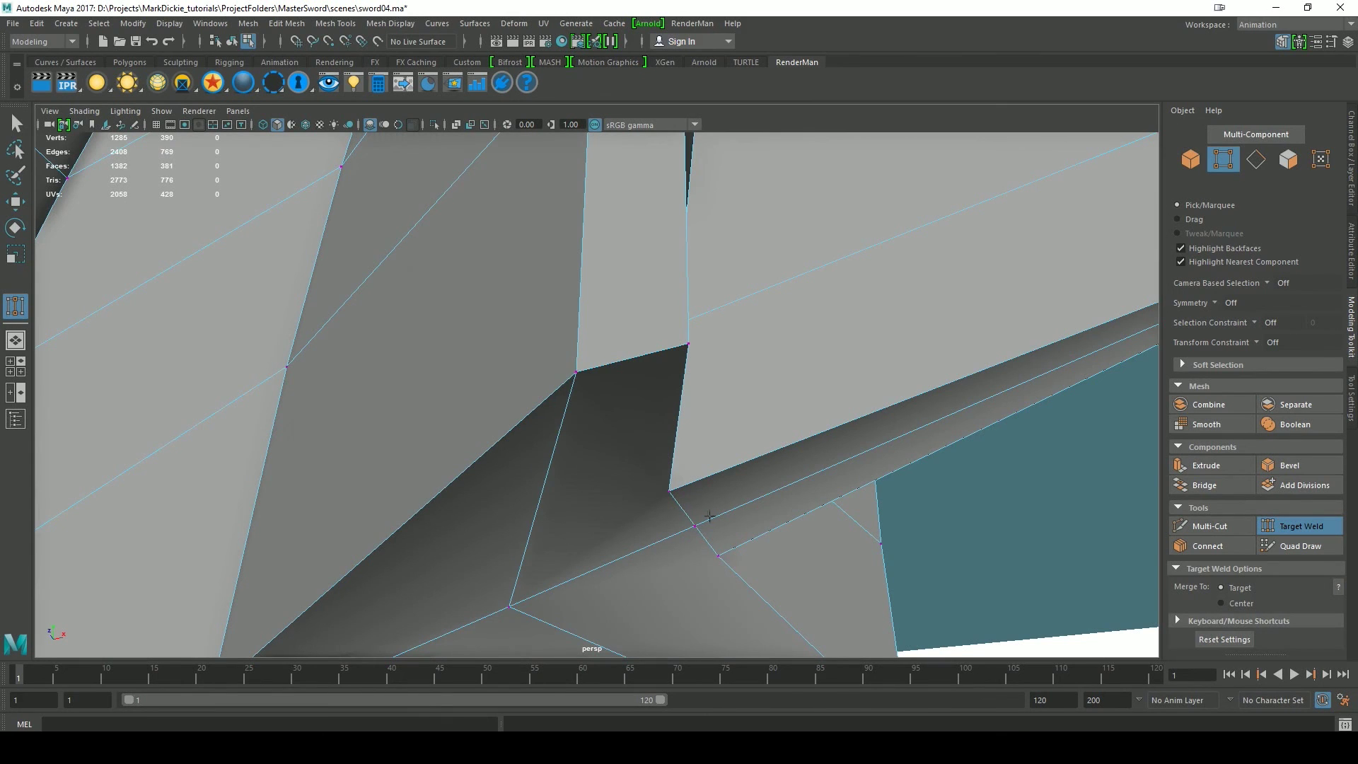
- Check the other feather end cap vertices for duplicates and return to object mode
{"action": "left_click_drag", "start_coordinate": [730, 511], "coordinate": [699, 526], "text": "alt"}
{"action": "middle_click_drag", "start_coordinate": [619, 563], "coordinate": [722, 460], "text": "alt"}
{"action": "middle_click_drag", "start_coordinate": [938, 369], "coordinate": [881, 417], "text": "alt"}
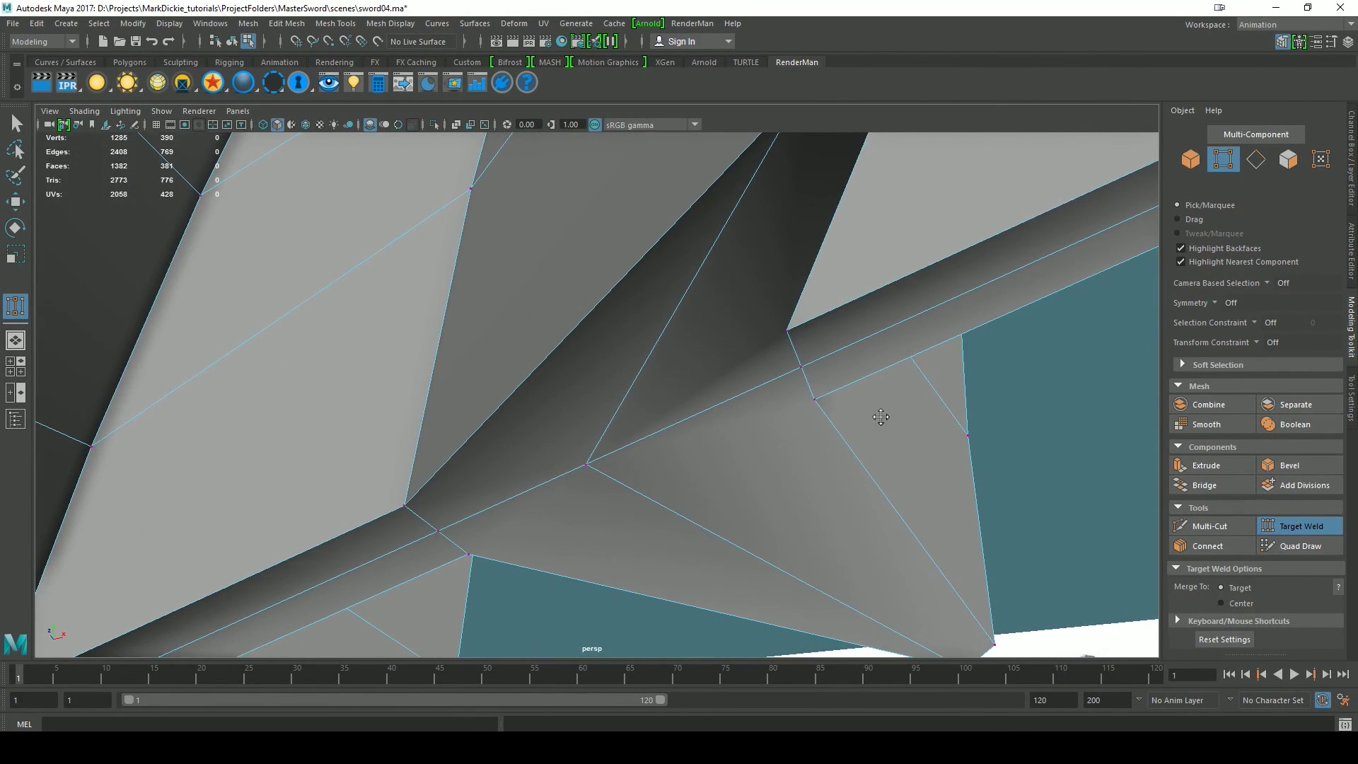
{"action": "key", "text": "q"}
{"action": "right_click_drag", "start_coordinate": [673, 343], "coordinate": [623, 347]}
{"action": "left_click", "coordinate": [585, 467]}
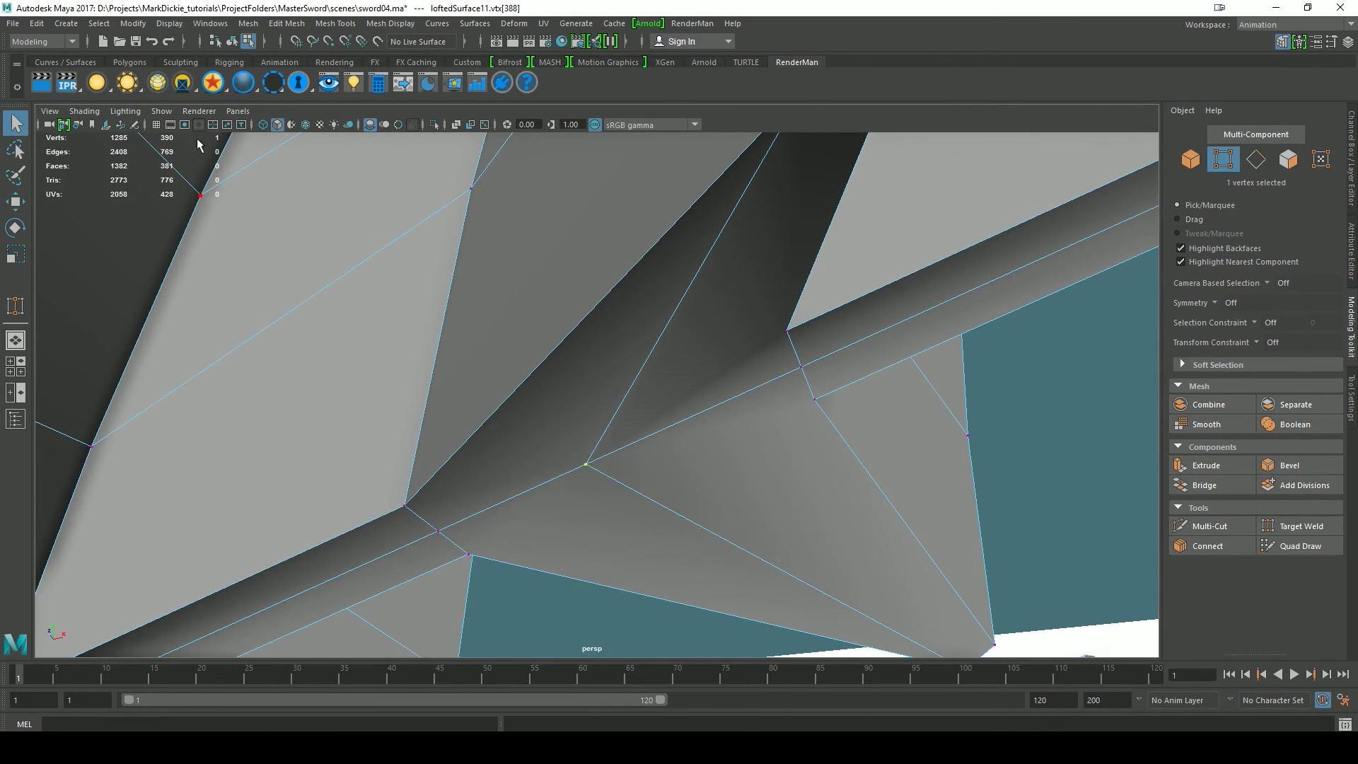
{"action": "left_click_drag", "start_coordinate": [507, 366], "coordinate": [506, 515], "text": "alt"}
{"action": "scroll", "coordinate": [625, 488], "scroll_direction": "down", "scroll_amount": 7}
{"action": "middle_click_drag", "start_coordinate": [785, 418], "coordinate": [689, 472], "text": "alt"}
{"action": "left_click_drag", "start_coordinate": [669, 355], "coordinate": [686, 369]}
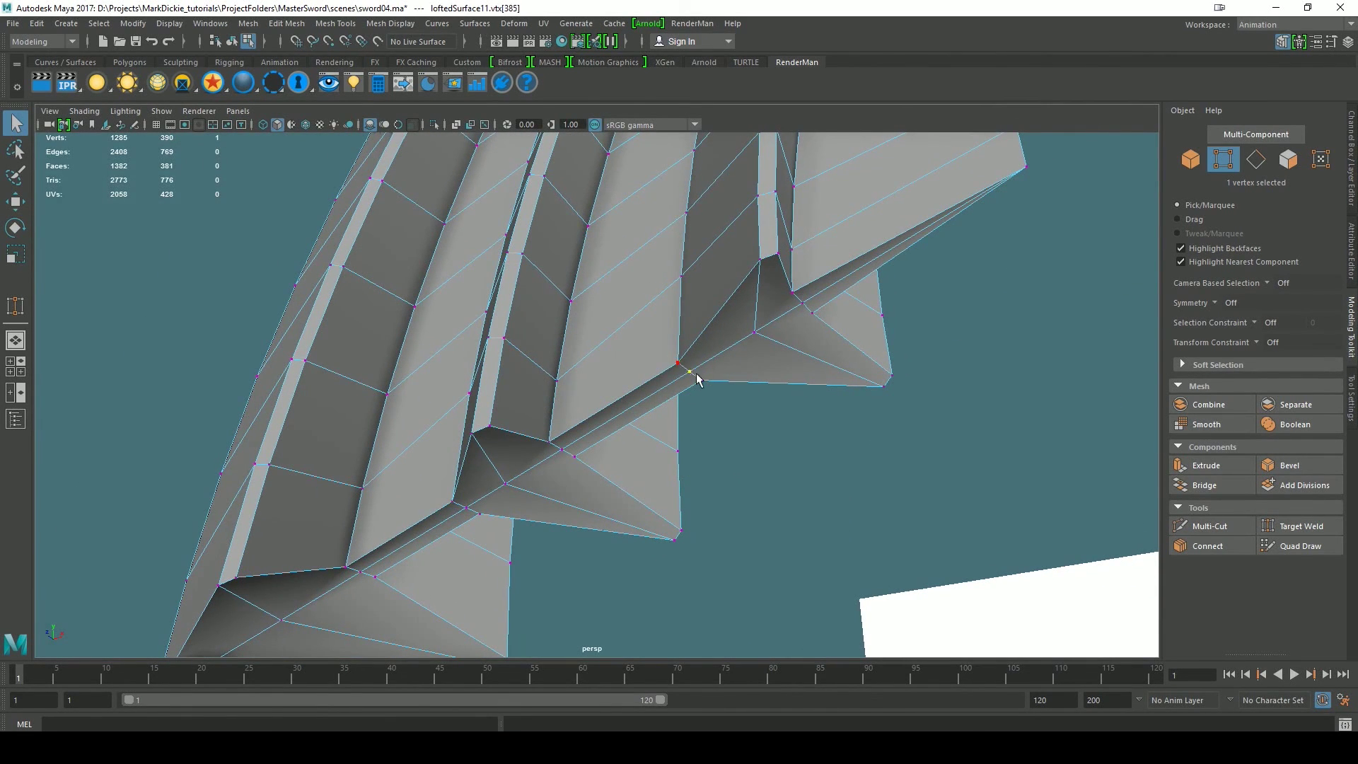
{"action": "left_click", "coordinate": [802, 303]}
{"action": "scroll", "coordinate": [721, 486], "scroll_direction": "down", "scroll_amount": 10}
{"action": "left_click_drag", "start_coordinate": [784, 363], "coordinate": [615, 304], "text": "alt"}
{"action": "right_click", "coordinate": [615, 305]}
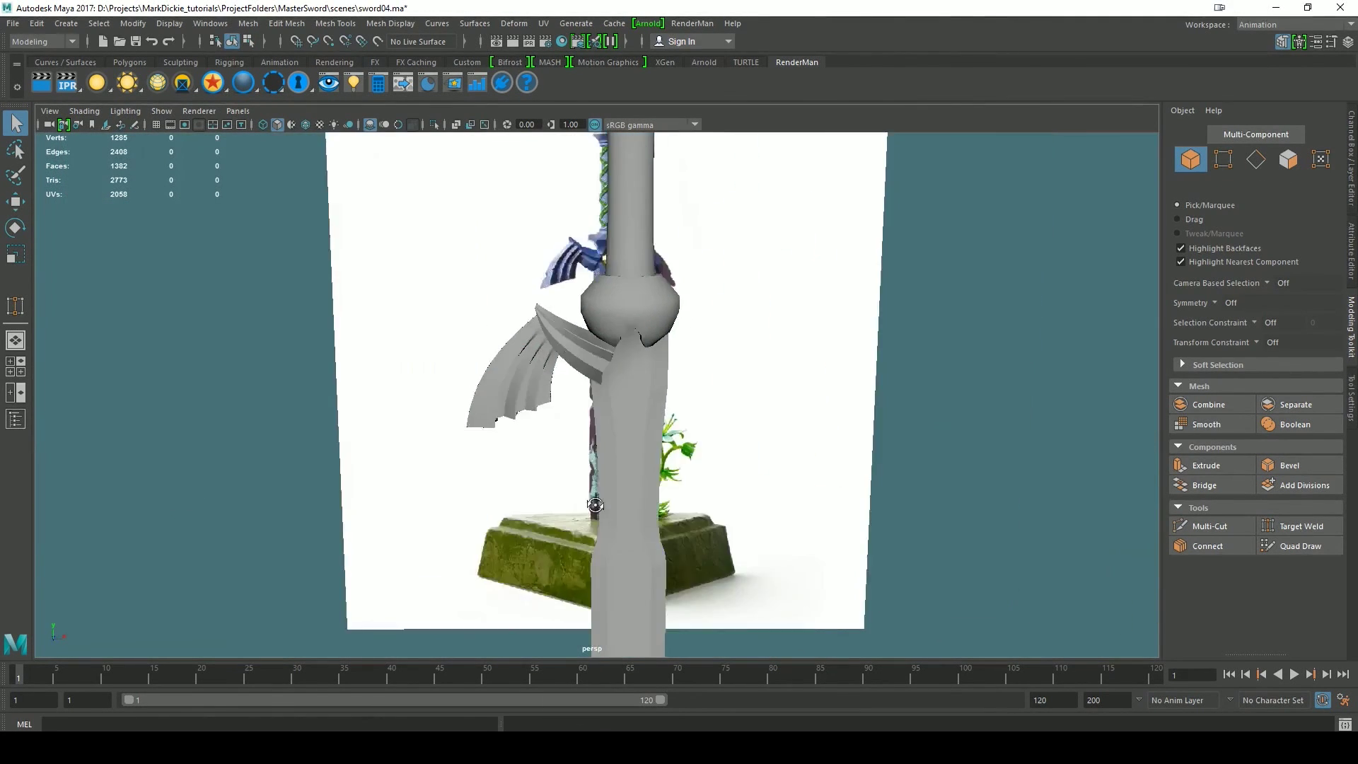
- Compare the modelled wing with the sword reference image in the front and perspective views
{"action": "left_click_drag", "start_coordinate": [596, 504], "coordinate": [621, 394], "text": "alt"}
{"action": "right_click", "coordinate": [622, 394]}
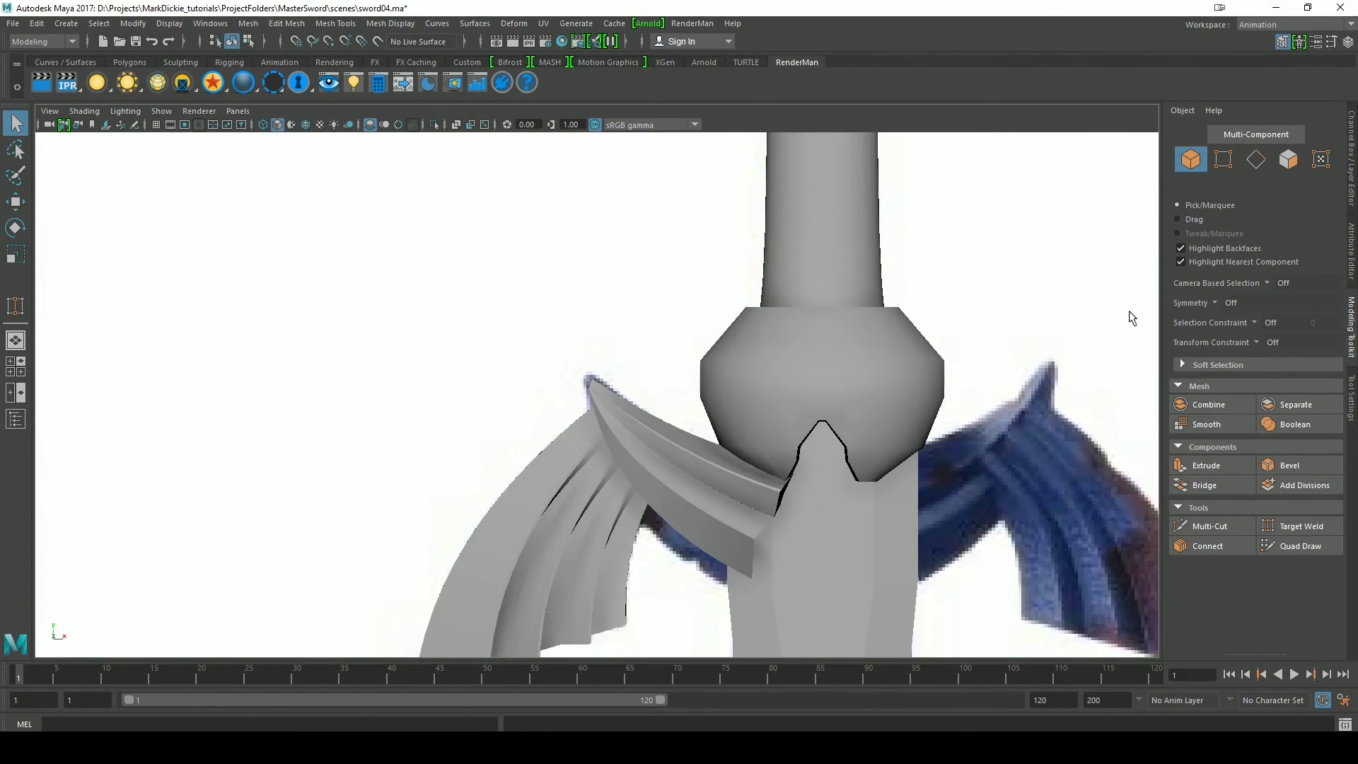
{"action": "middle_click_drag", "start_coordinate": [1107, 394], "coordinate": [901, 257], "text": "alt"}
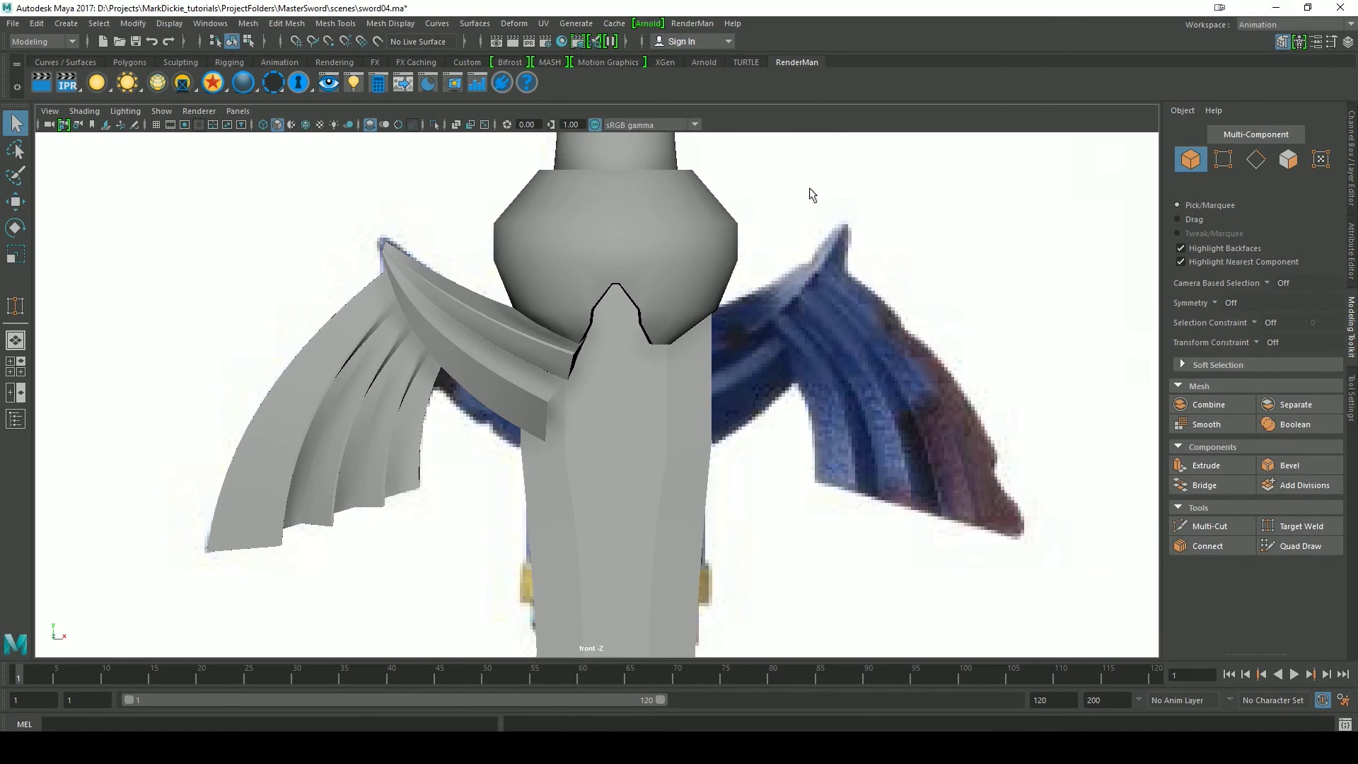
{"action": "key", "text": "space"}
{"action": "left_click_drag", "start_coordinate": [617, 389], "coordinate": [634, 354]}
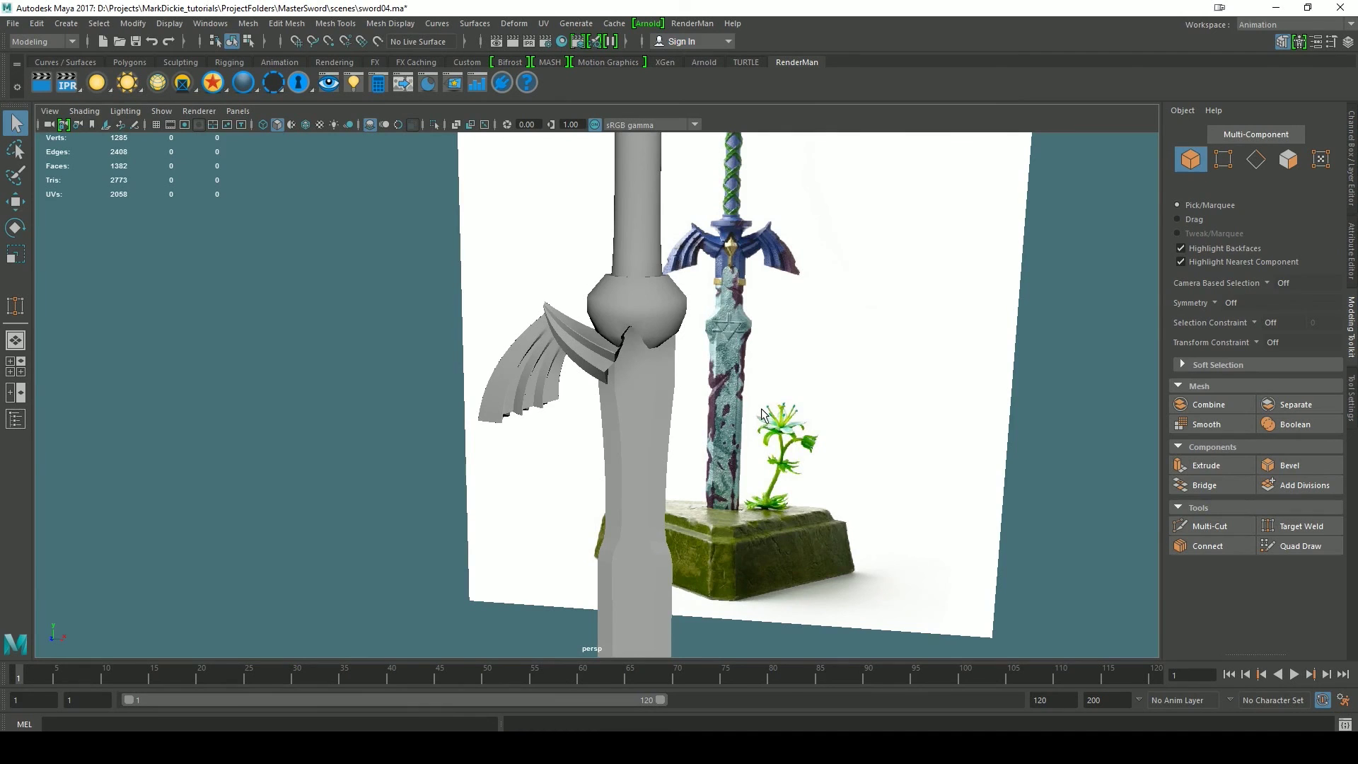
{"action": "middle_click_drag", "start_coordinate": [753, 503], "coordinate": [721, 366], "text": "alt"}
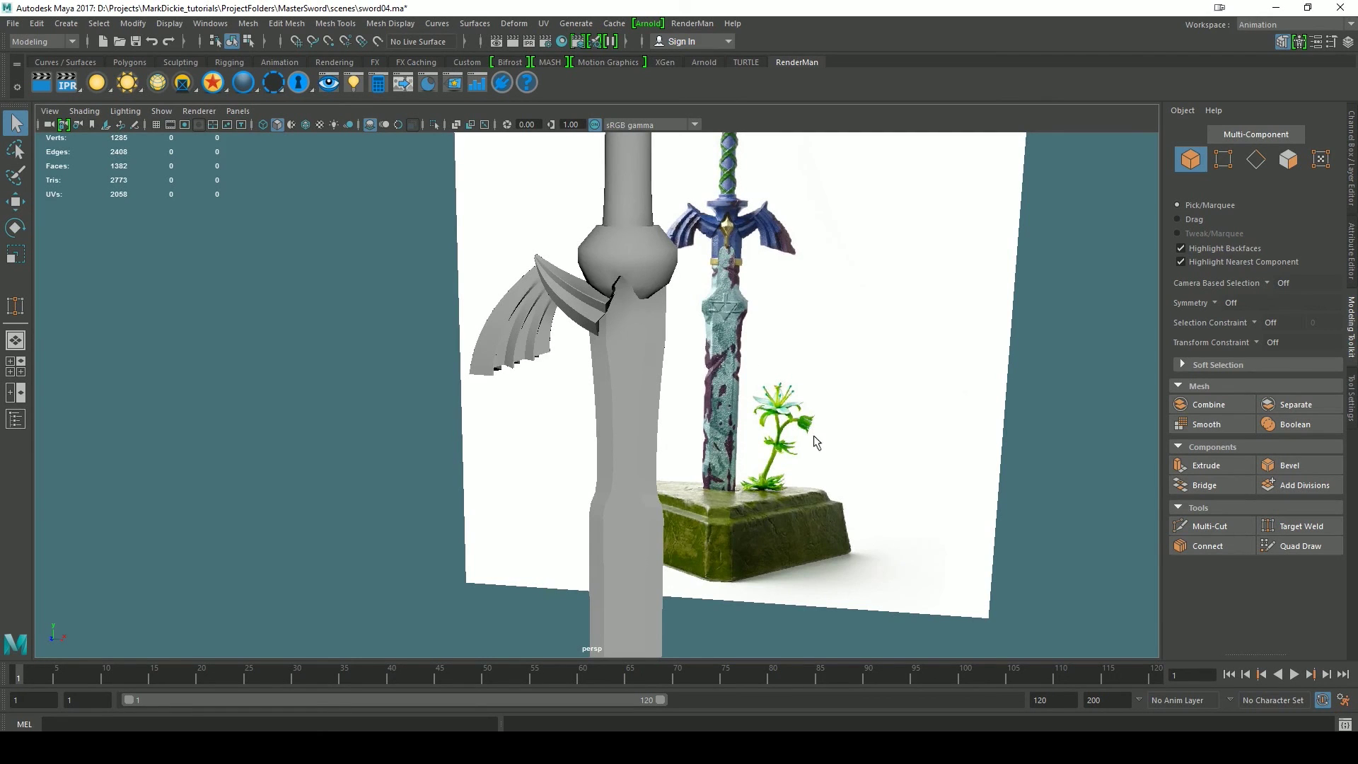
{"action": "mouse_move", "coordinate": [895, 527]}
{"action": "middle_mouse_down", "text": "alt"}
{"action": "mouse_move", "coordinate": [877, 464]}
{"action": "mouse_move", "coordinate": [878, 534]}
{"action": "middle_mouse_up", "text": "alt"}
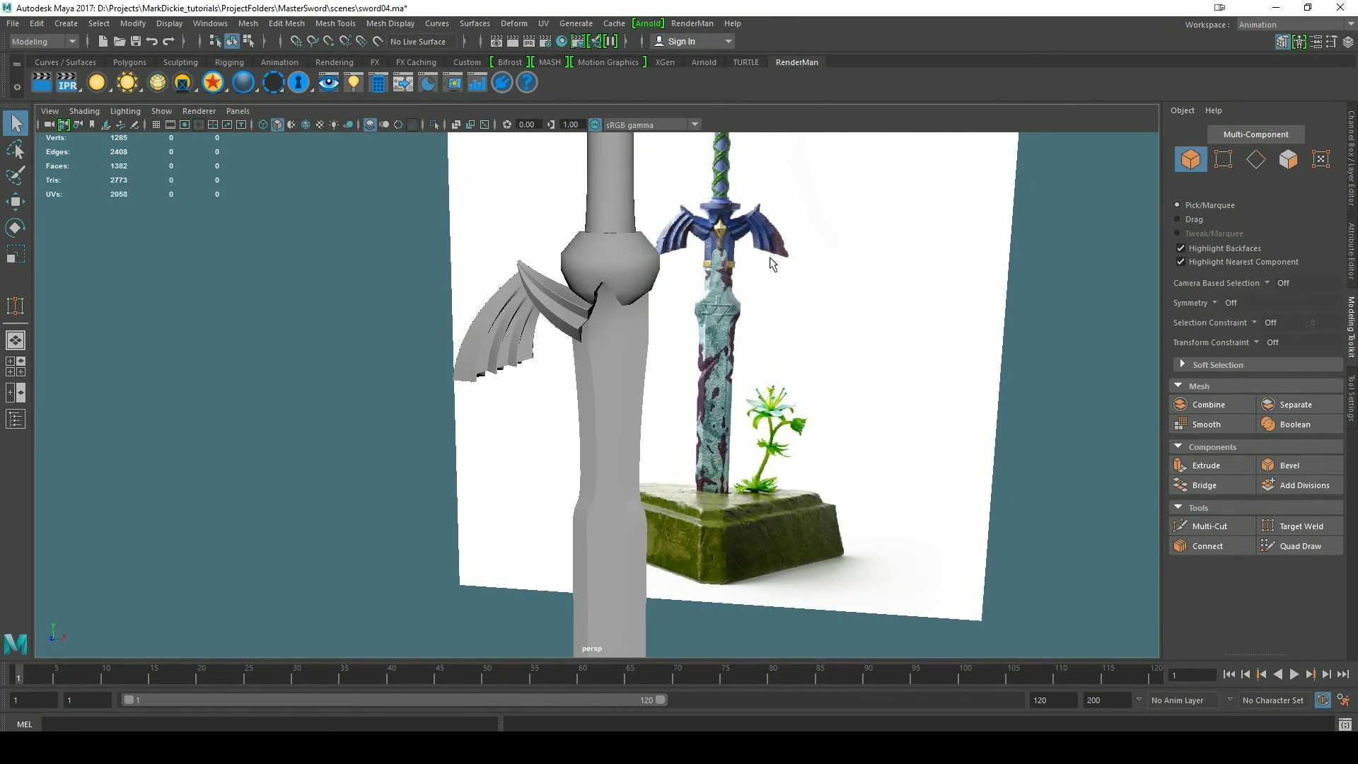
- Turn on X-ray shading in the front view and create a polygon cube
{"action": "key", "text": "space"}
{"action": "left_click_drag", "start_coordinate": [765, 348], "coordinate": [766, 387]}
{"action": "left_click", "coordinate": [456, 124]}
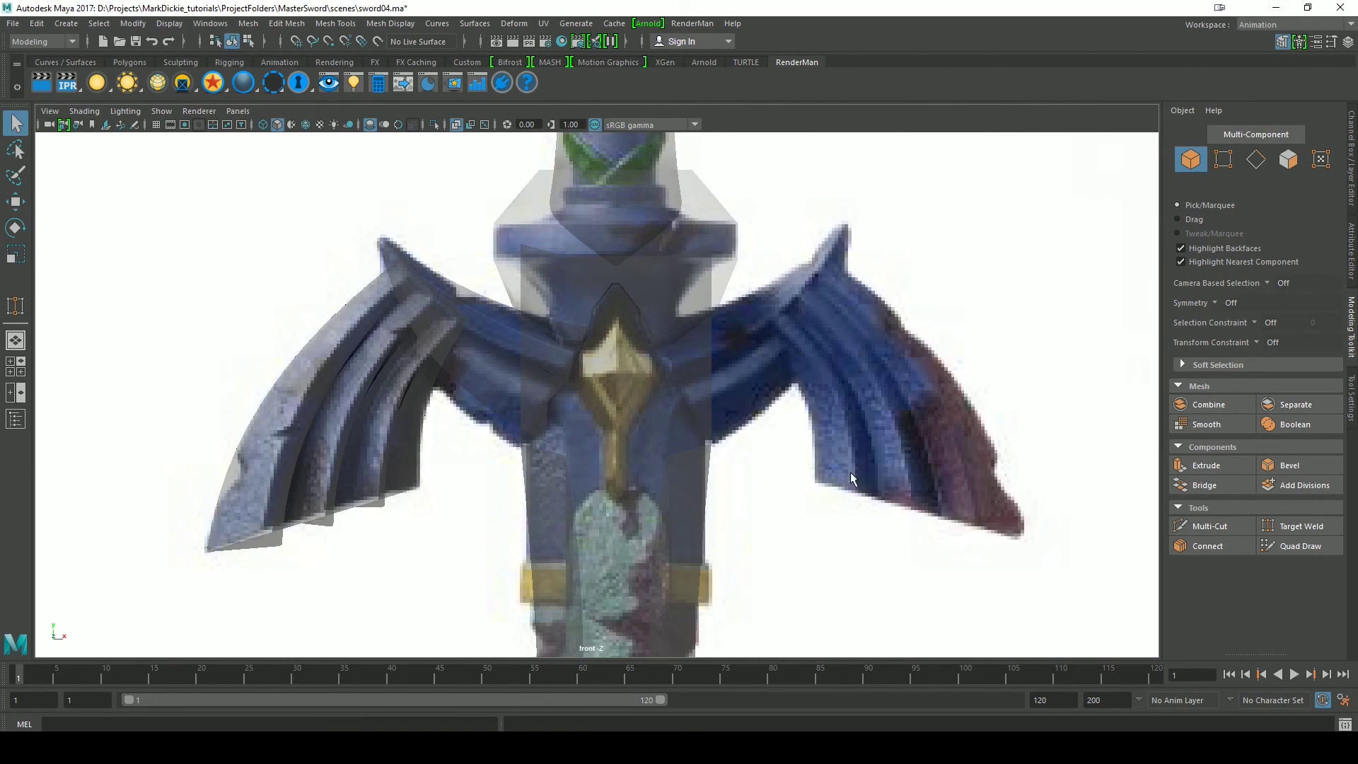
{"action": "left_click", "coordinate": [65, 23]}
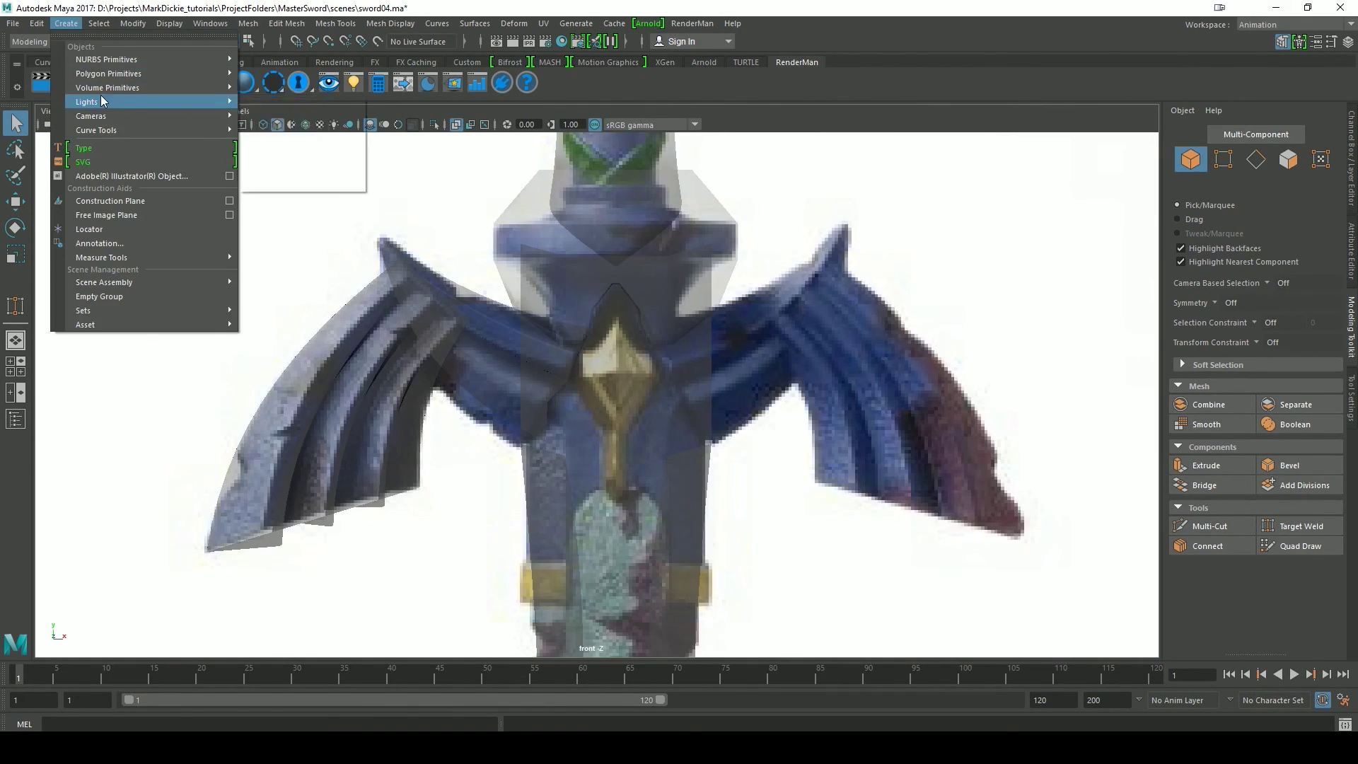
{"action": "mouse_move", "coordinate": [113, 70]}
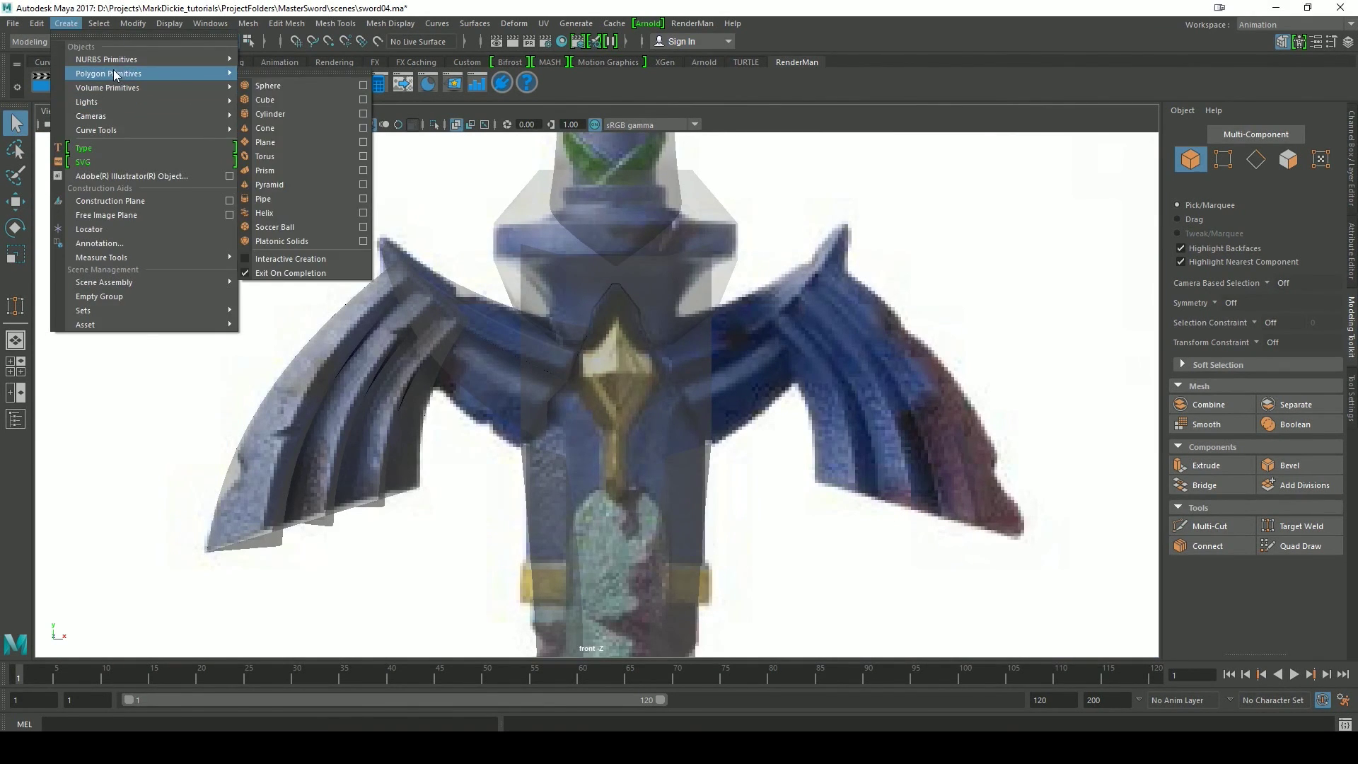
{"action": "left_click", "coordinate": [285, 101]}
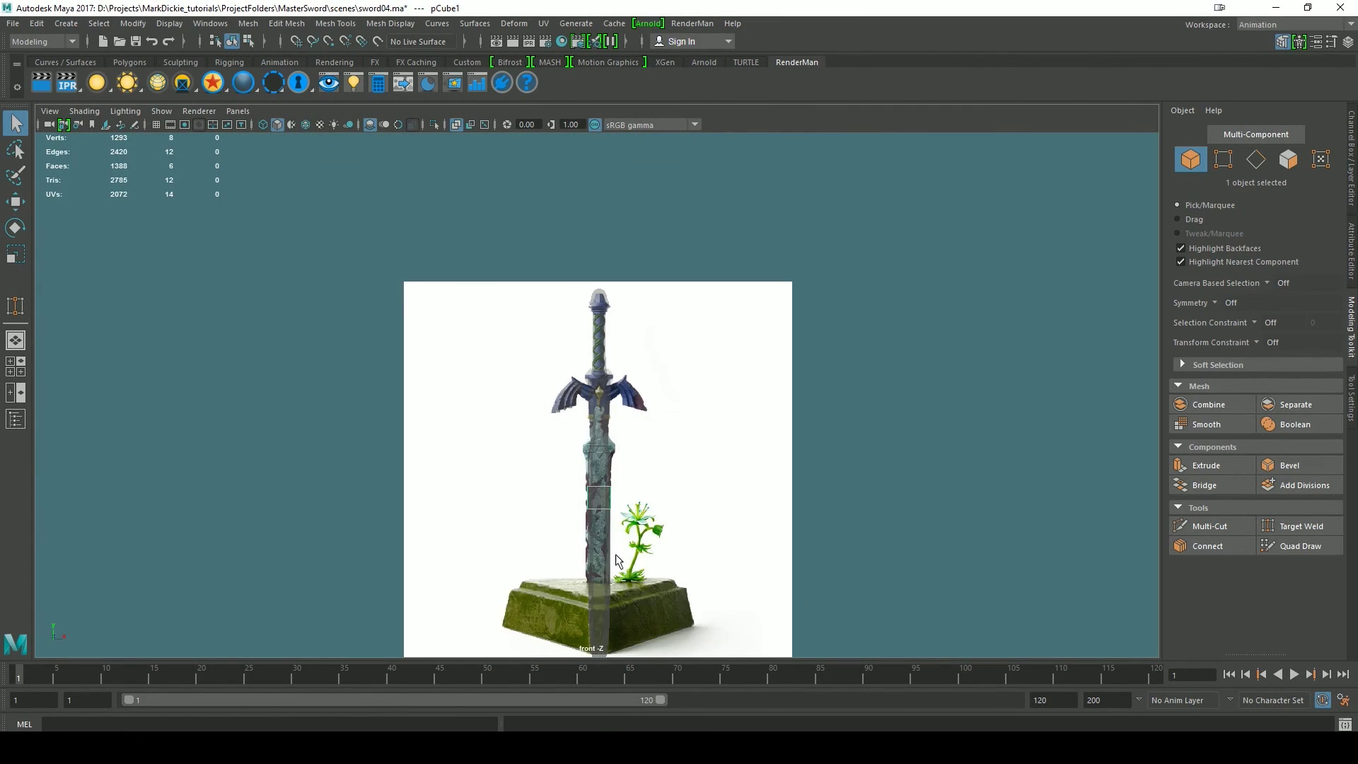
- Move the cube up to the crossguard and centre it over the gold gem in the reference image
{"action": "key", "text": "w"}
{"action": "left_click_drag", "start_coordinate": [599, 429], "coordinate": [599, 379]}
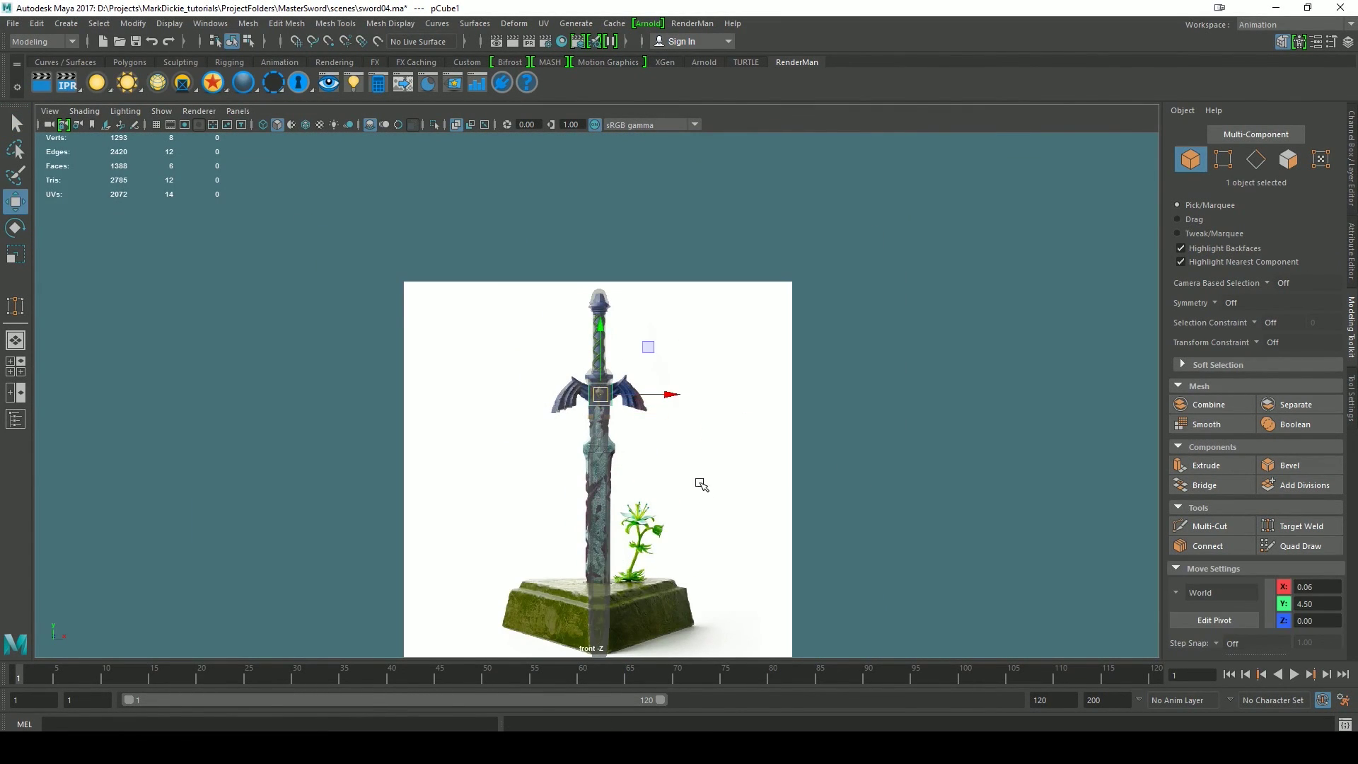
{"action": "key", "text": "f"}
{"action": "right_click_drag", "start_coordinate": [877, 518], "coordinate": [814, 542], "text": "alt"}
{"action": "left_click_drag", "start_coordinate": [597, 396], "coordinate": [581, 361]}
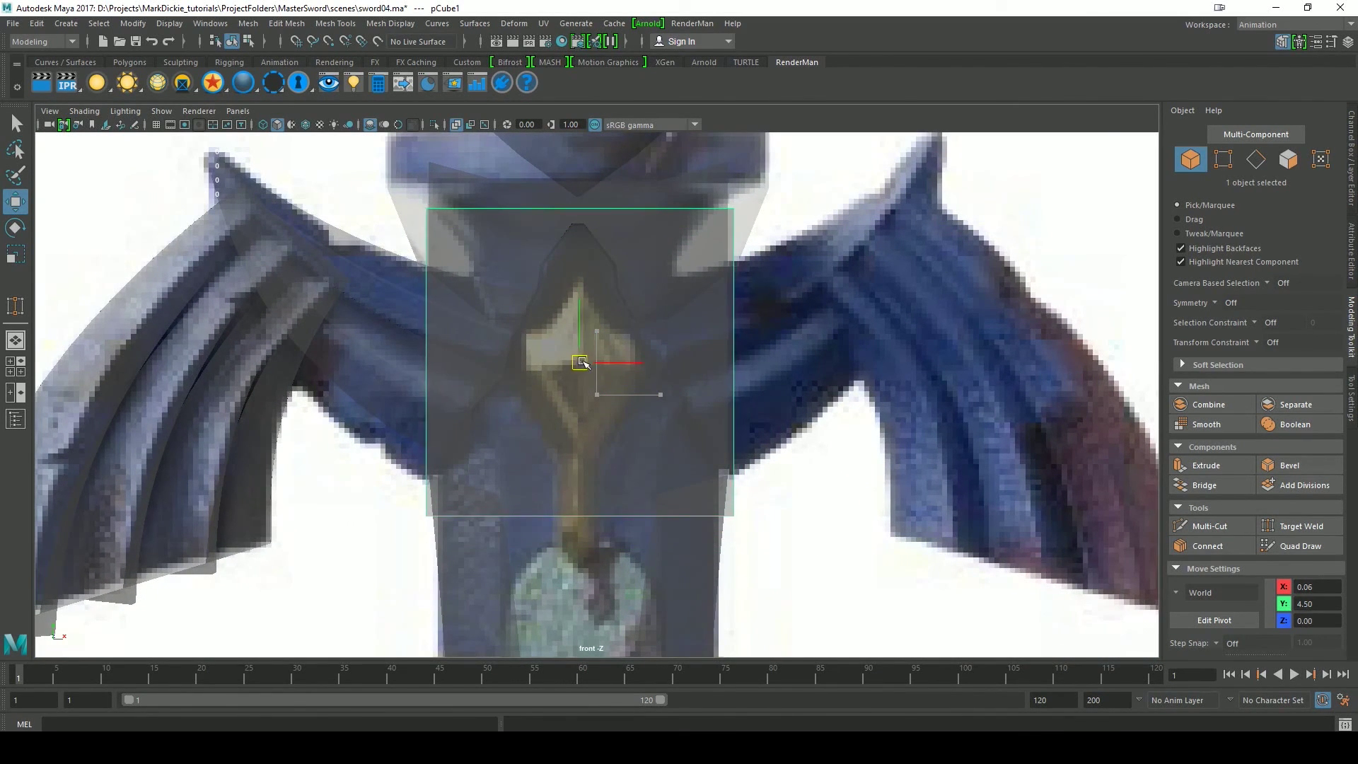
- Rotate the cube 45 degrees about Z with step snapping so it forms a diamond, and check its rotation value
{"action": "key", "text": "e"}
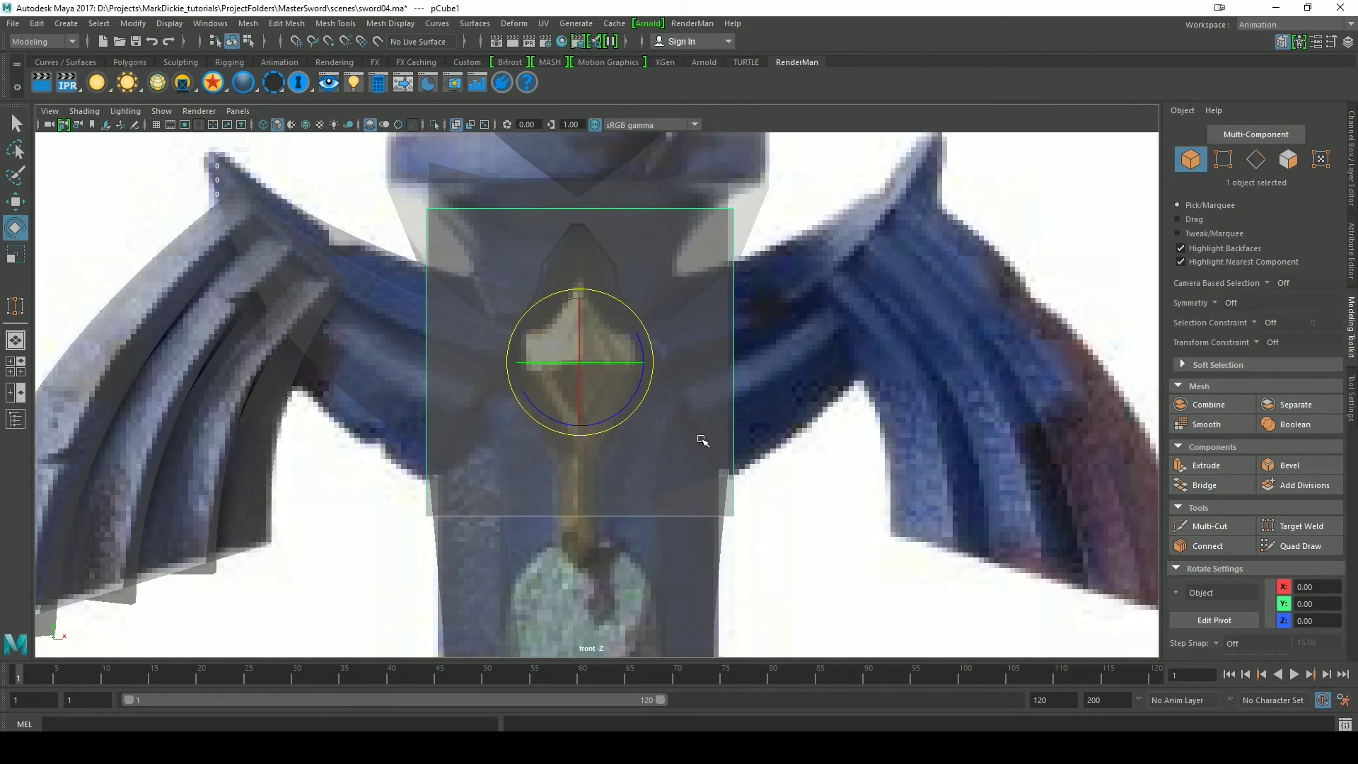
{"action": "key", "text": "j"}
{"action": "left_click_drag", "start_coordinate": [640, 340], "coordinate": [620, 295]}
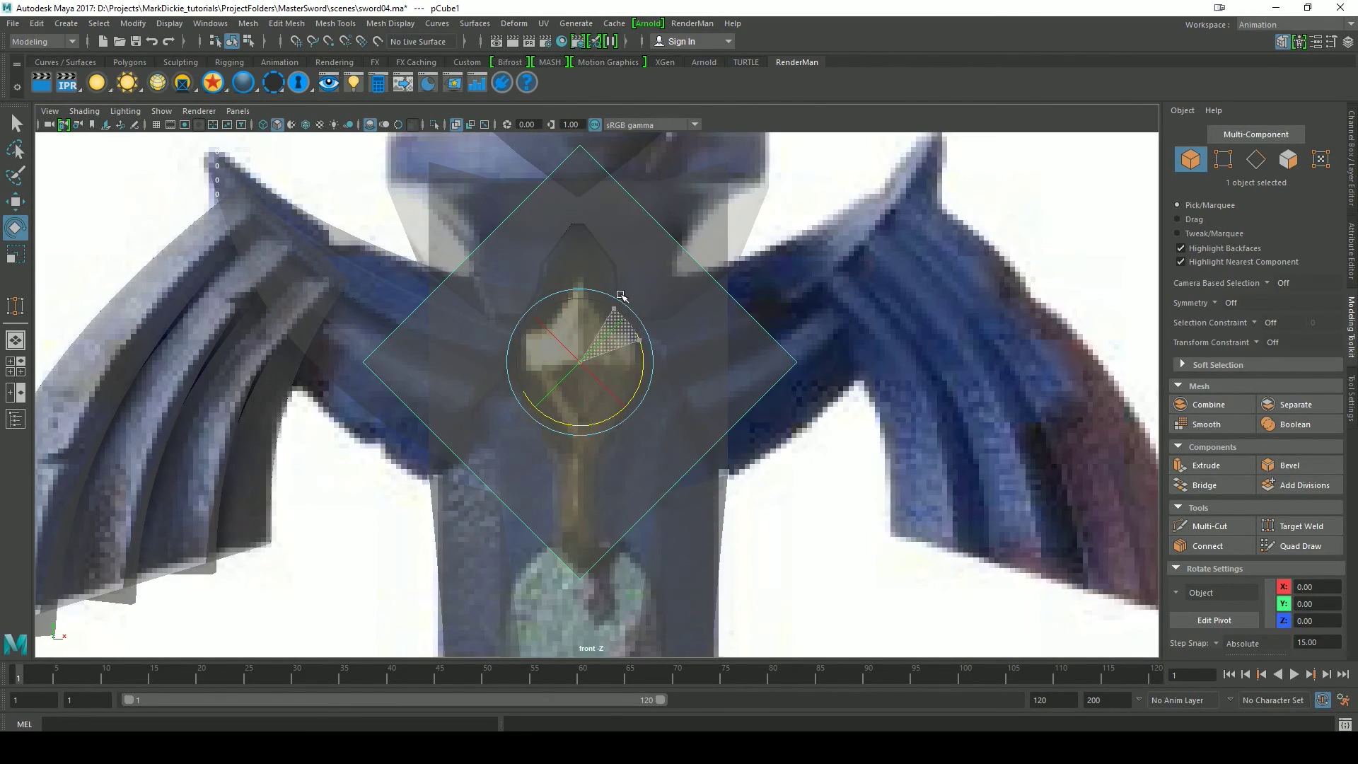
{"action": "left_click", "coordinate": [1348, 173]}
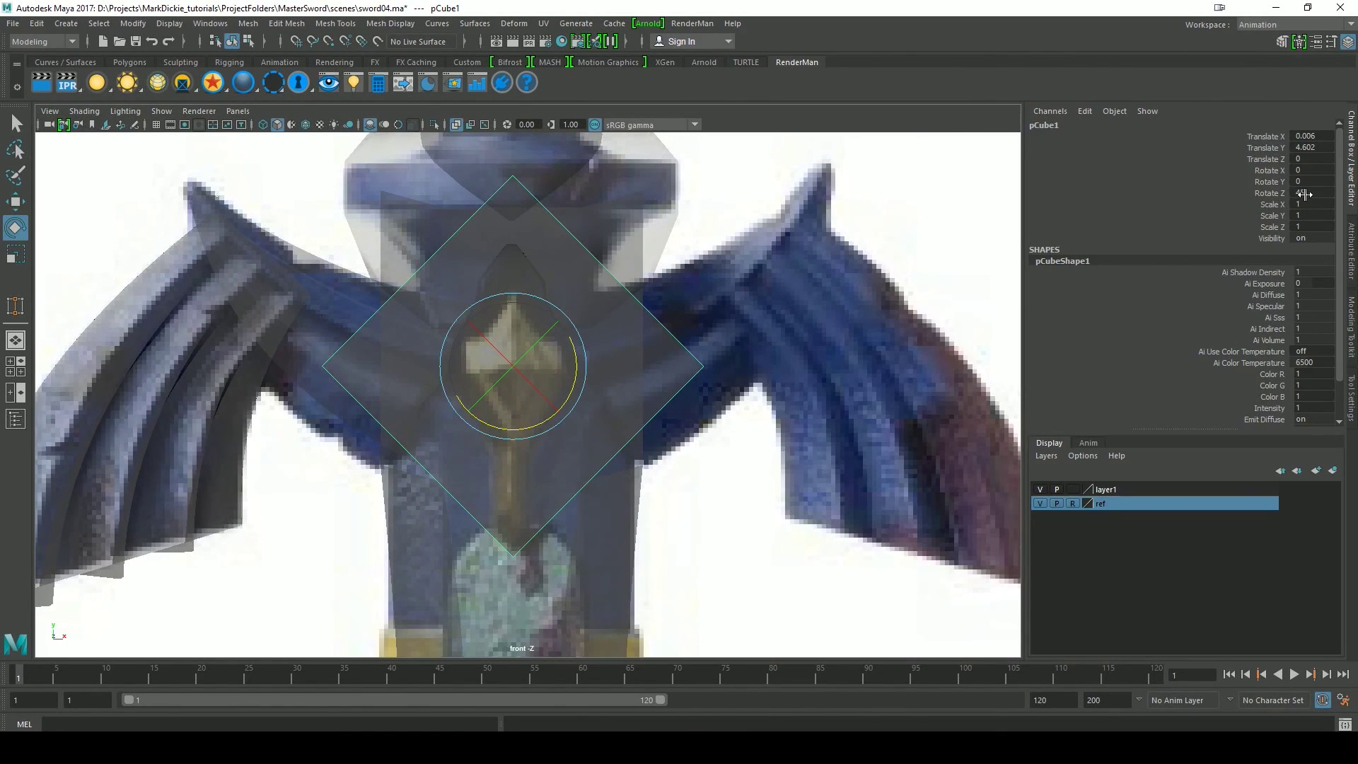
{"action": "middle_click_drag", "start_coordinate": [682, 491], "coordinate": [695, 517], "text": "alt"}
- Set the Scale tool's axis orientation to World and scale the cube down uniformly to about the size of the gold gem
{"action": "key", "text": "r"}
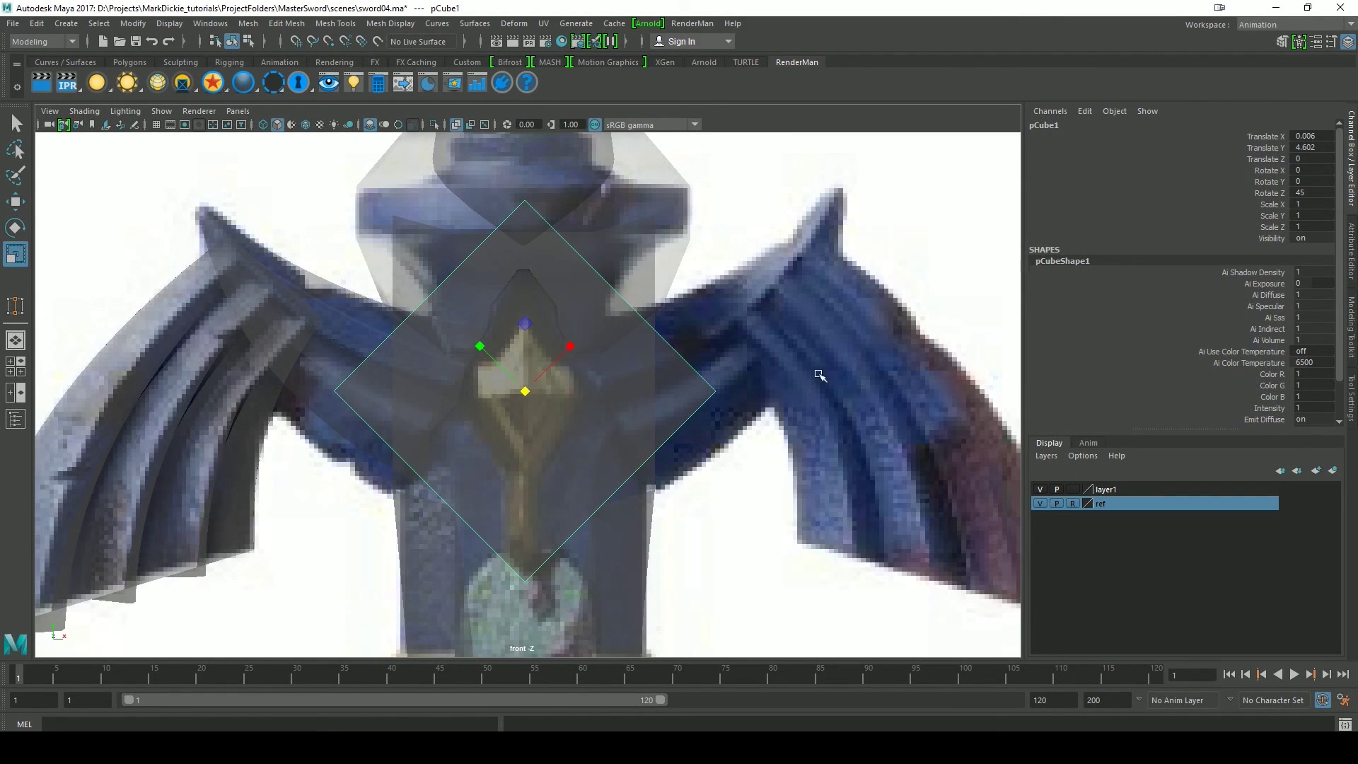
{"action": "left_click", "coordinate": [1352, 386]}
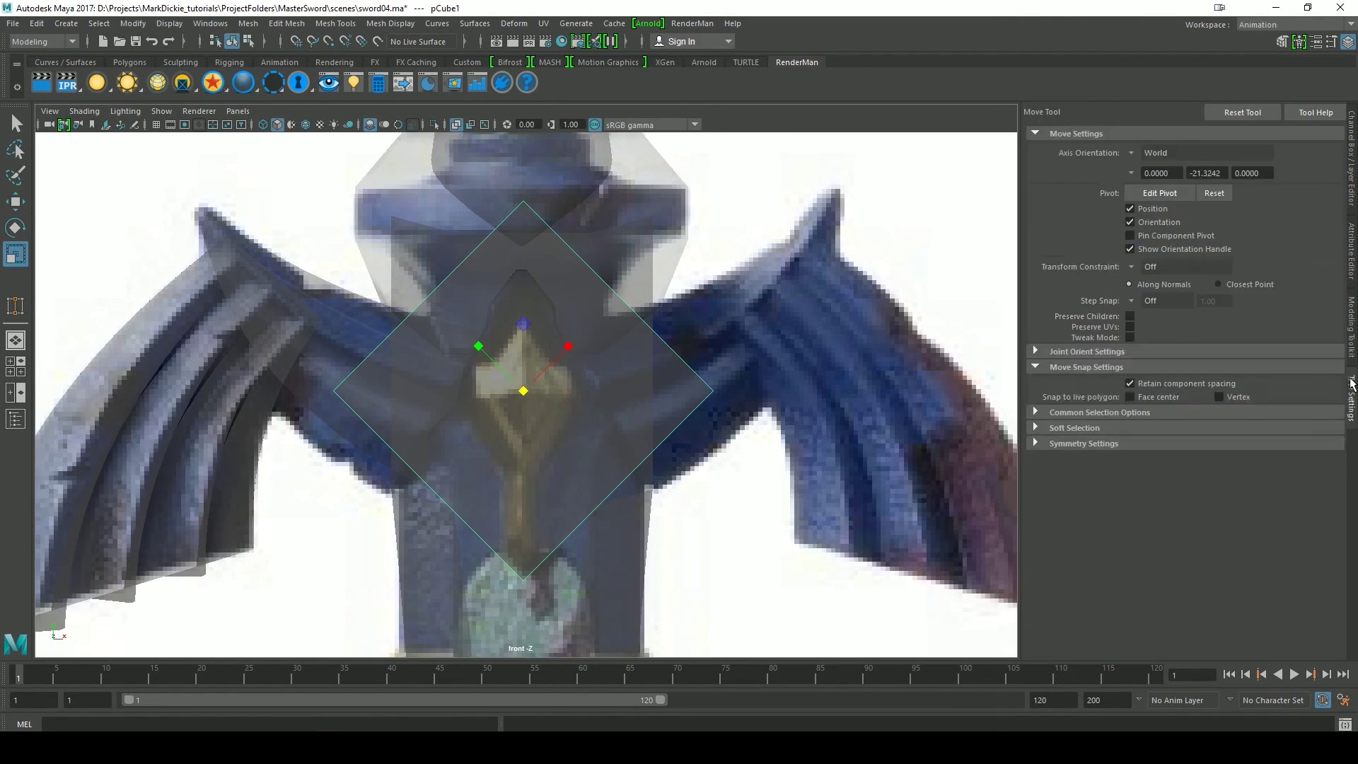
{"action": "left_click", "coordinate": [1147, 157]}
{"action": "left_click", "coordinate": [1163, 174]}
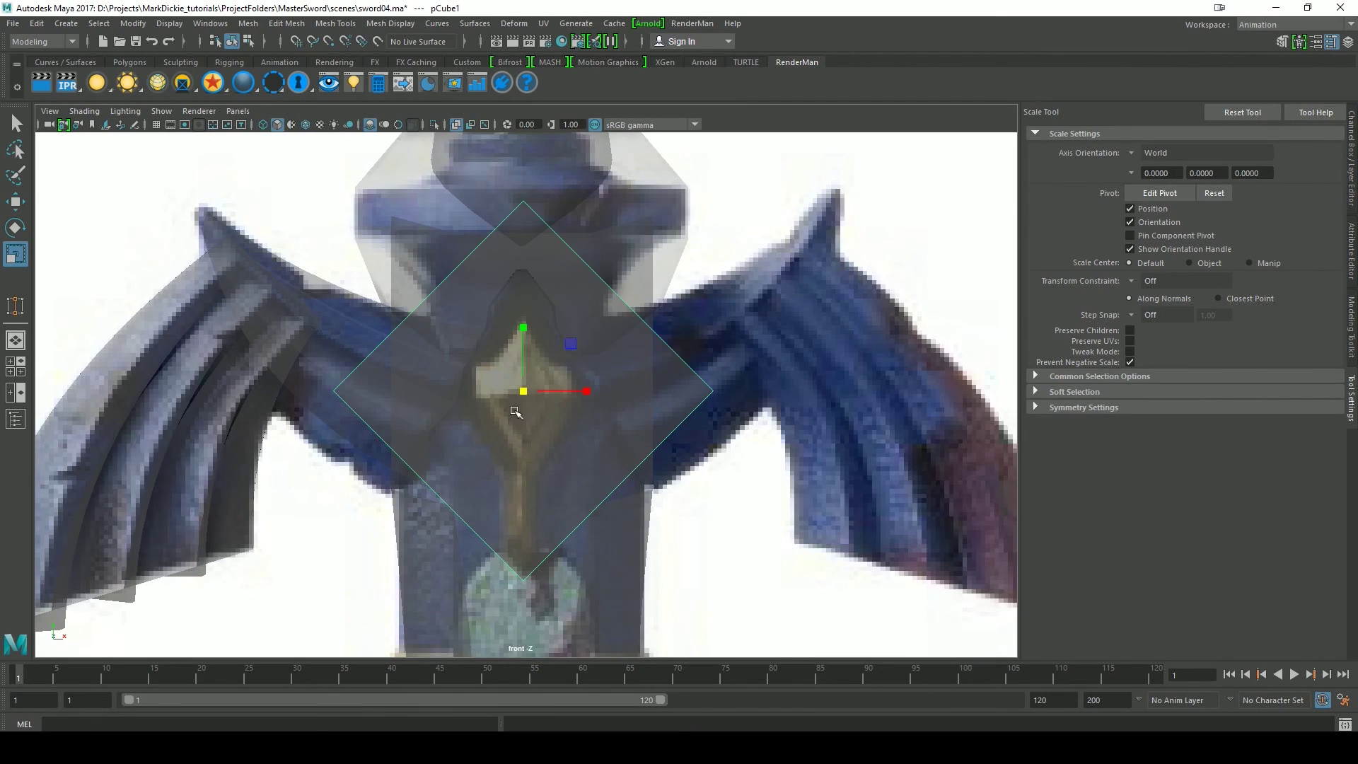
{"action": "left_click_drag", "start_coordinate": [525, 392], "coordinate": [330, 342]}
{"action": "scroll", "coordinate": [505, 425], "scroll_direction": "up", "scroll_amount": 6}
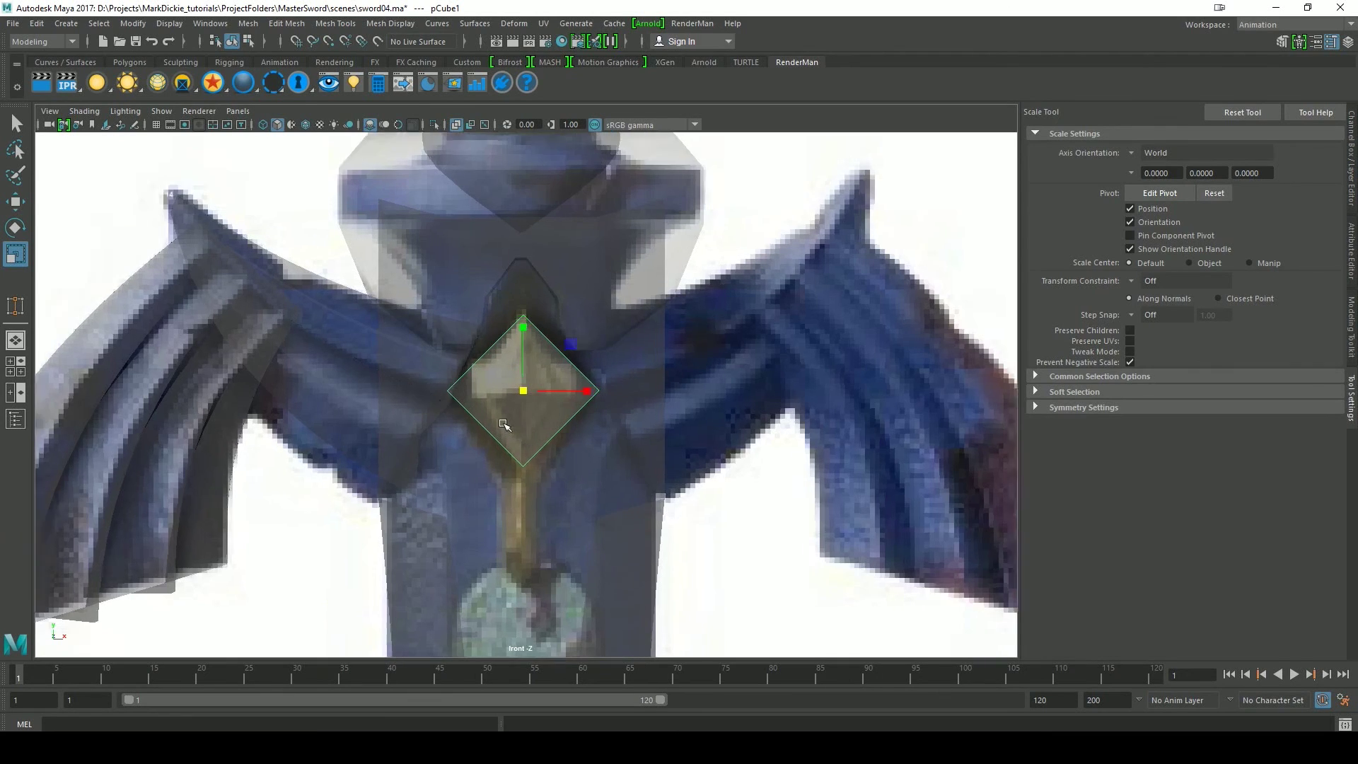
{"action": "middle_click_drag", "start_coordinate": [719, 502], "coordinate": [783, 507], "text": "alt"}
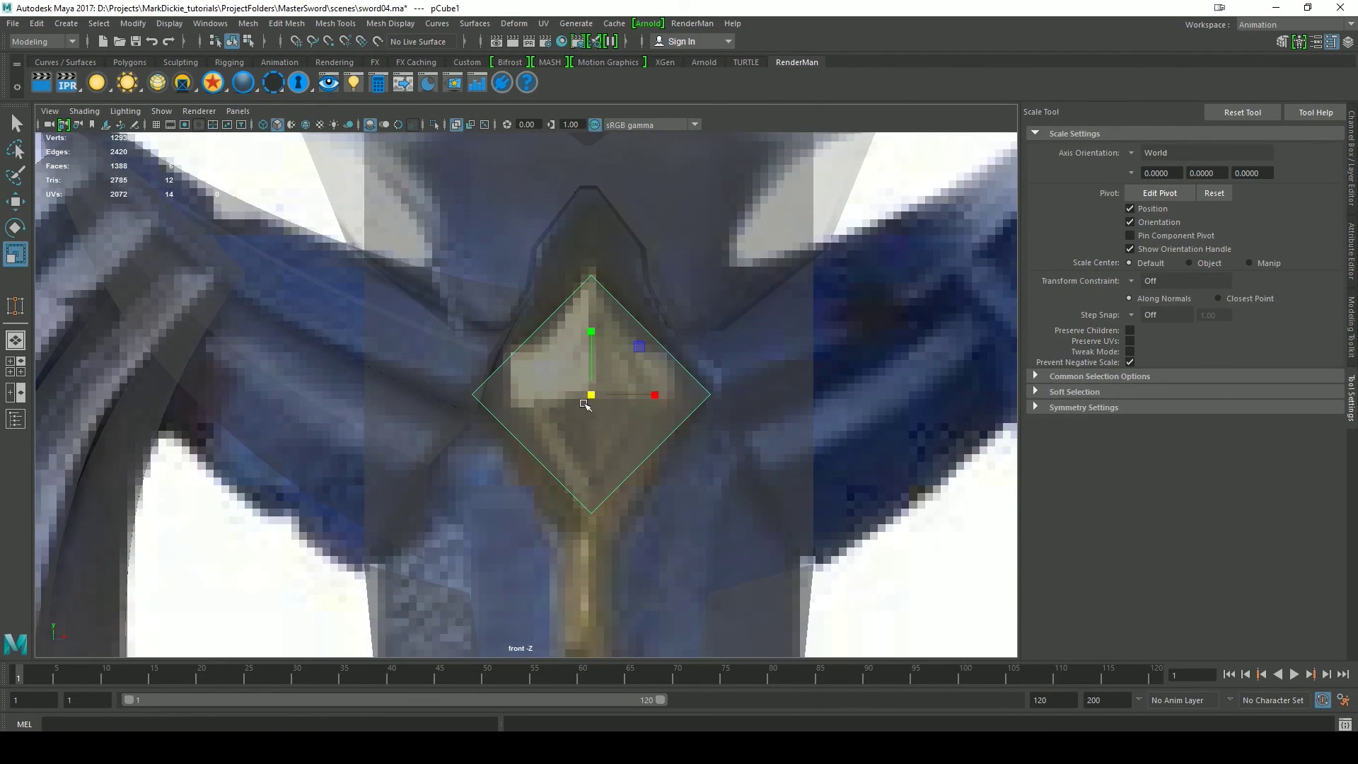
{"action": "mouse_move", "coordinate": [589, 396]}
{"action": "left_mouse_down"}
{"action": "mouse_move", "coordinate": [562, 394]}
{"action": "mouse_move", "coordinate": [581, 394]}
{"action": "left_mouse_up"}
- Turn off X-ray in the perspective view, move the diamond cube forward to the guard's front face, and hide the tool settings
{"action": "key", "text": "space"}
{"action": "left_click_drag", "start_coordinate": [734, 427], "coordinate": [734, 388]}
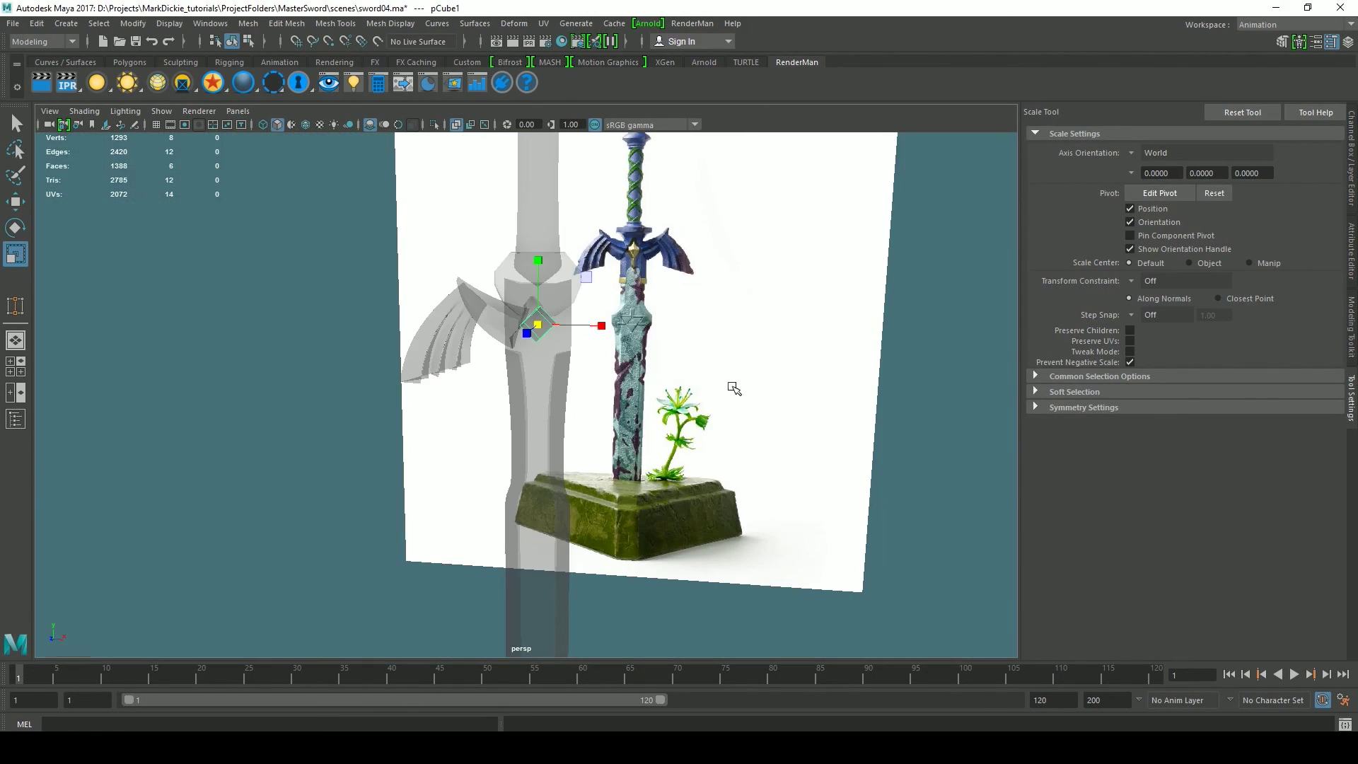
{"action": "left_click", "coordinate": [455, 125]}
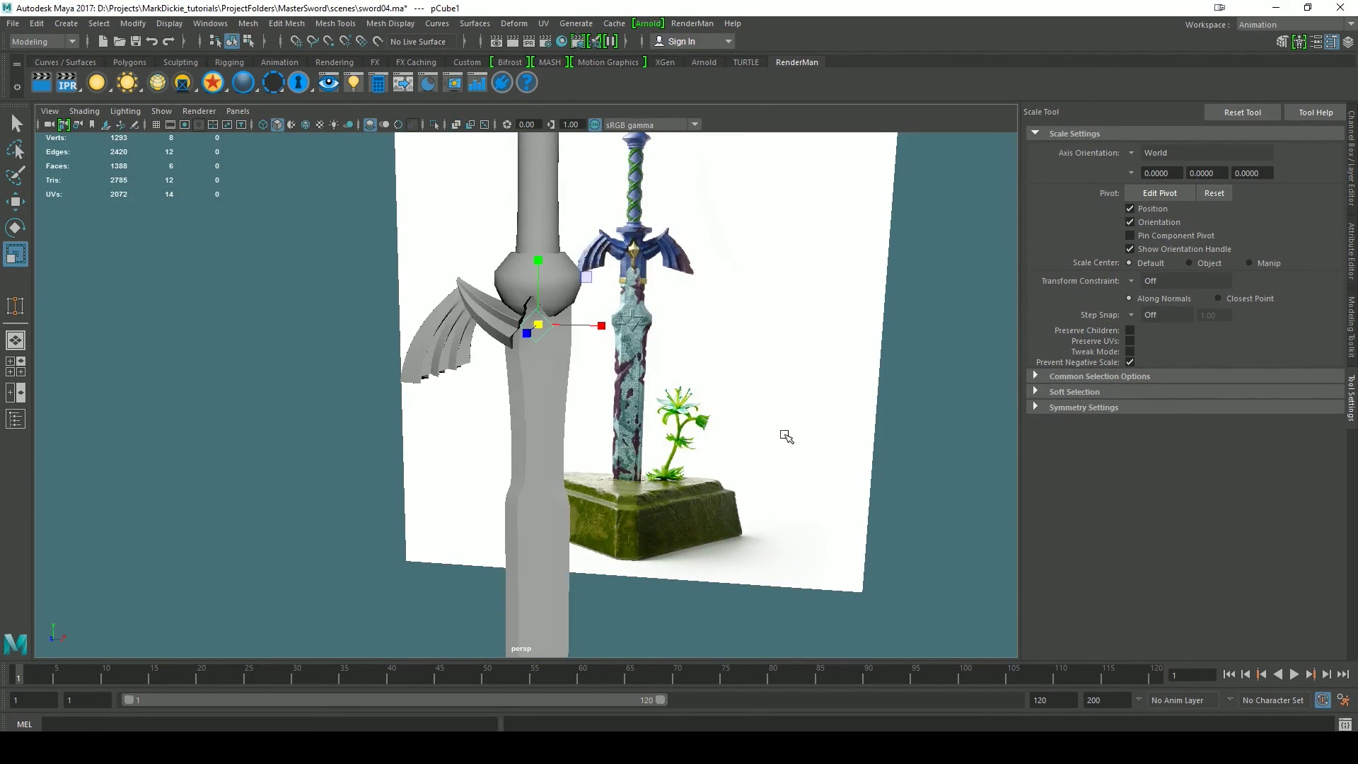
{"action": "left_click_drag", "start_coordinate": [726, 400], "coordinate": [877, 378], "text": "alt"}
{"action": "key", "text": "w"}
{"action": "left_click_drag", "start_coordinate": [541, 368], "coordinate": [570, 425]}
{"action": "left_click_drag", "start_coordinate": [697, 402], "coordinate": [661, 471], "text": "alt"}
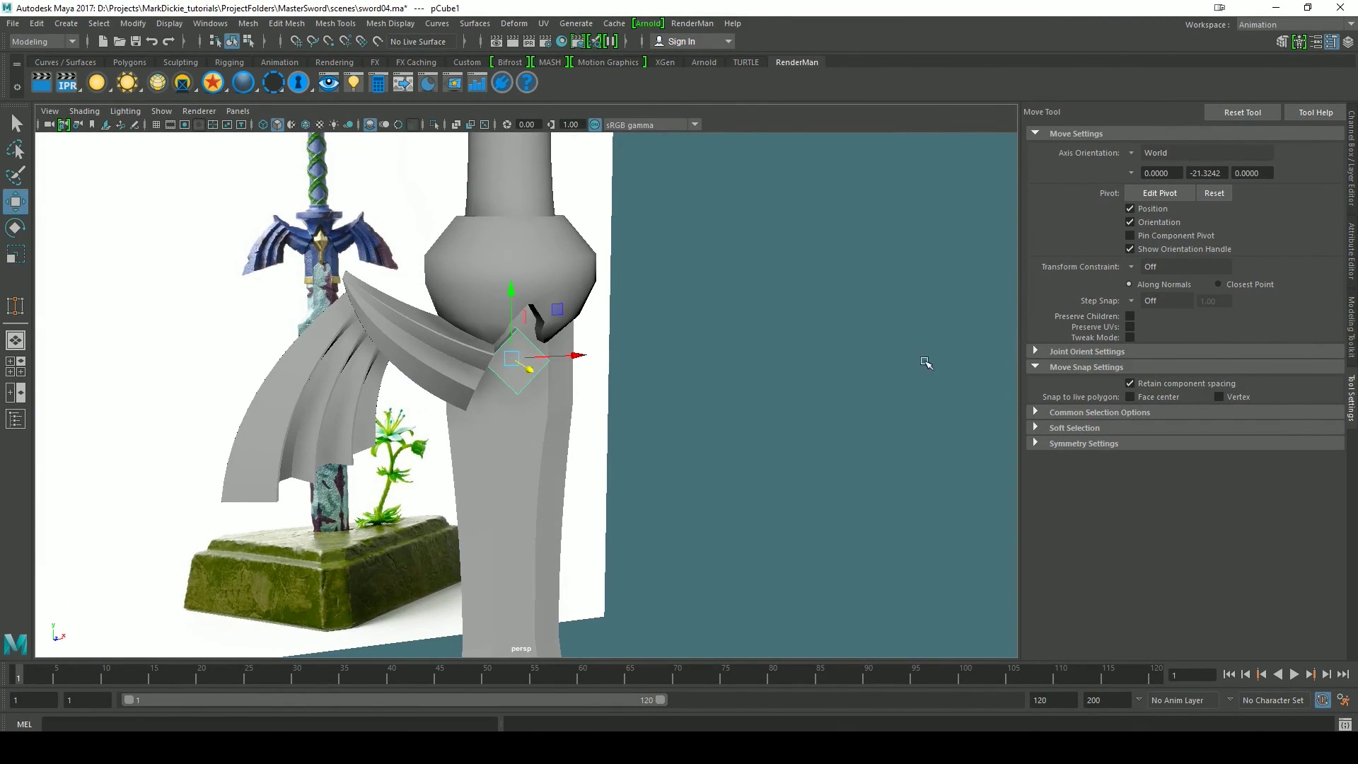
{"action": "scroll", "coordinate": [877, 433], "scroll_direction": "up", "scroll_amount": 4}
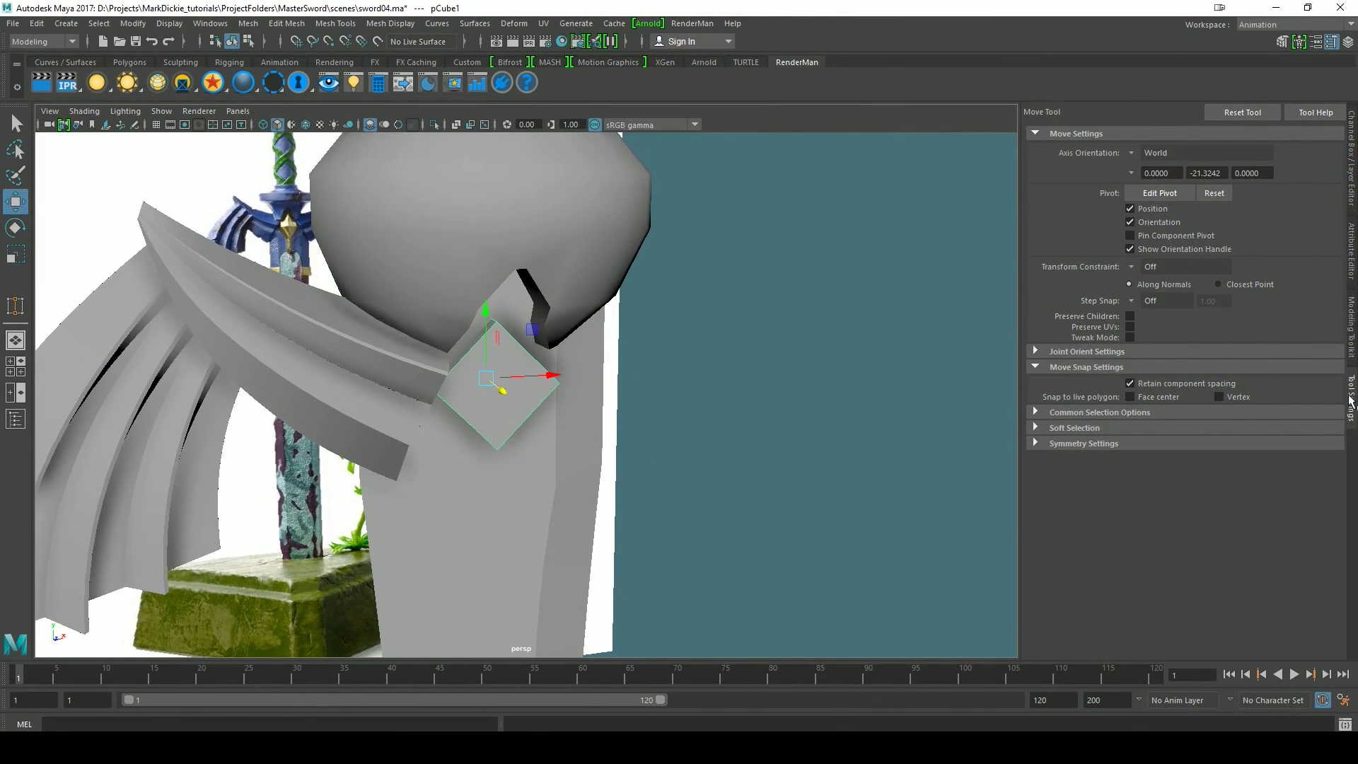
{"action": "left_click", "coordinate": [1352, 400]}
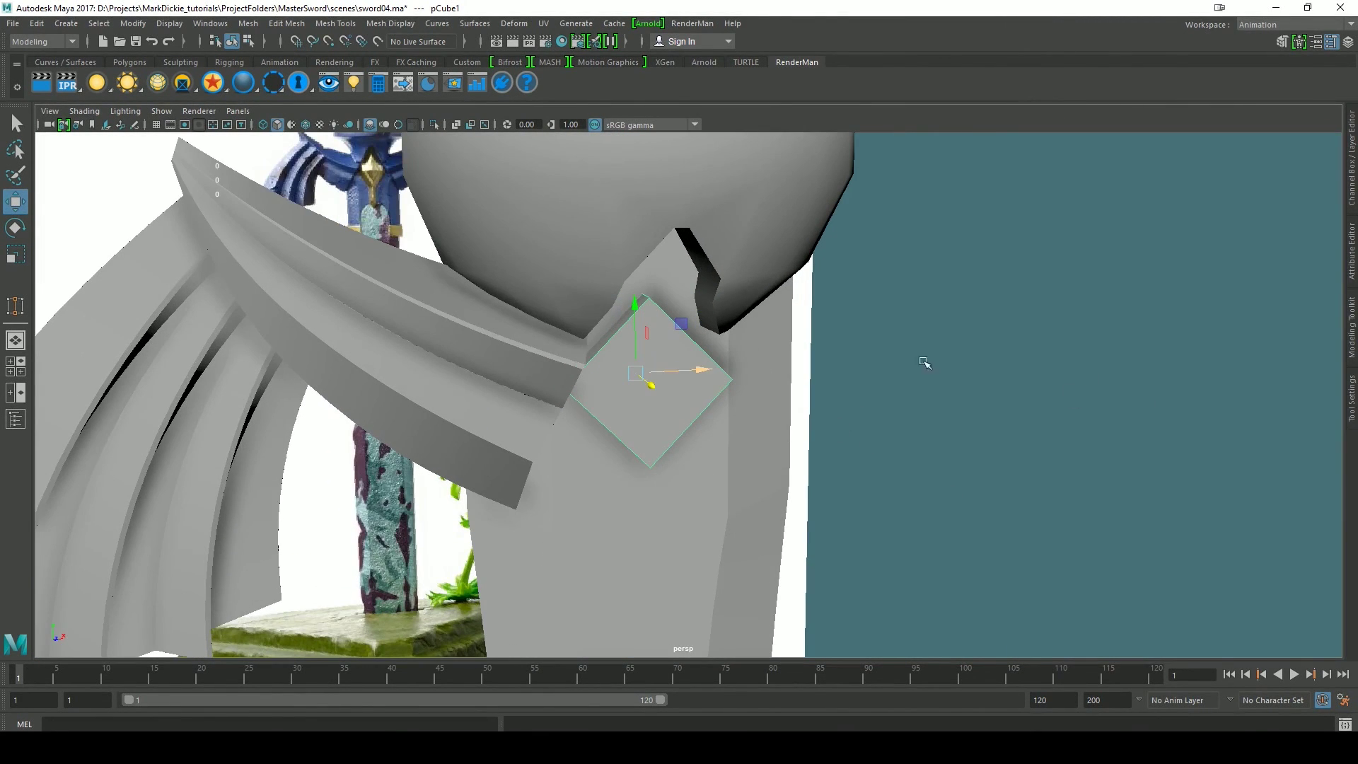
- Set the diamond cube's subdivisions width, height and depth to 2 in its creation history
{"action": "left_click", "coordinate": [1351, 386]}
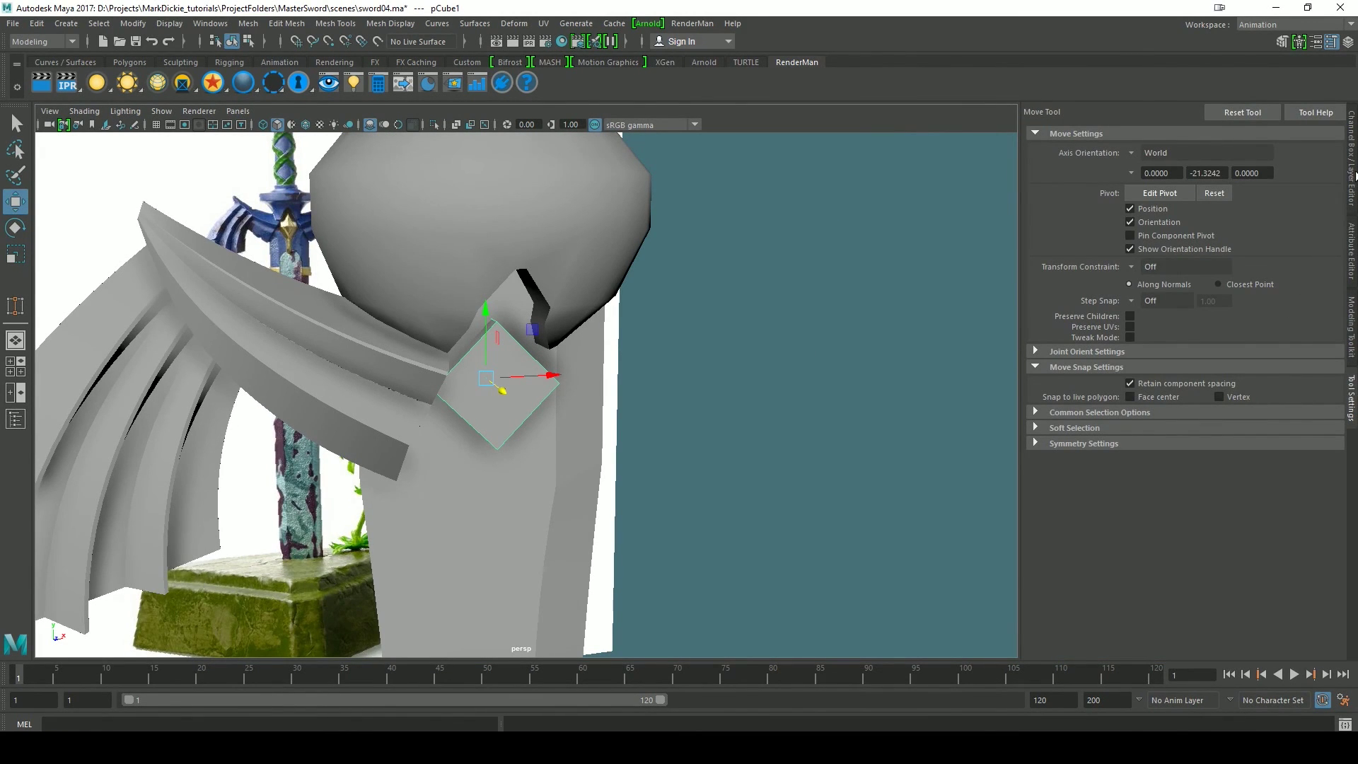
{"action": "left_click", "coordinate": [1353, 177]}
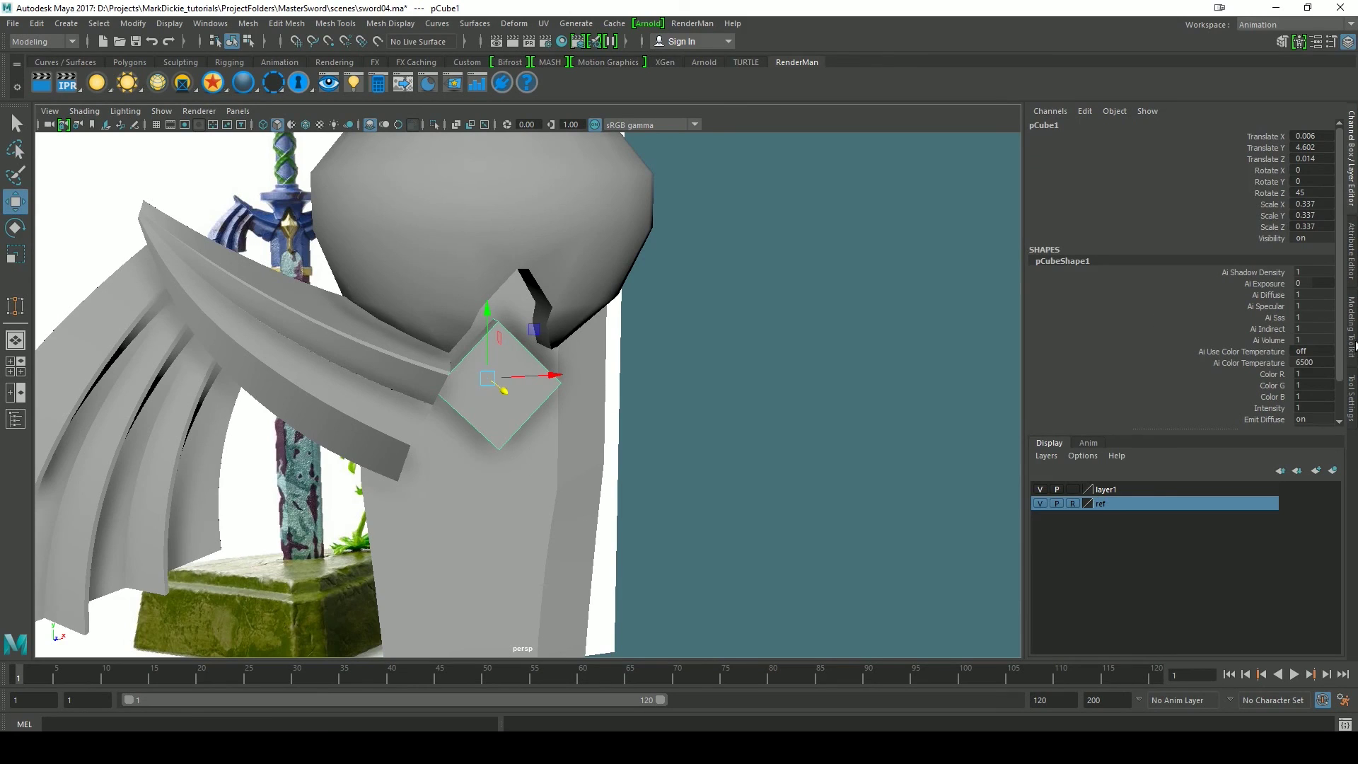
{"action": "scroll", "coordinate": [1282, 410], "scroll_direction": "down", "scroll_amount": 2}
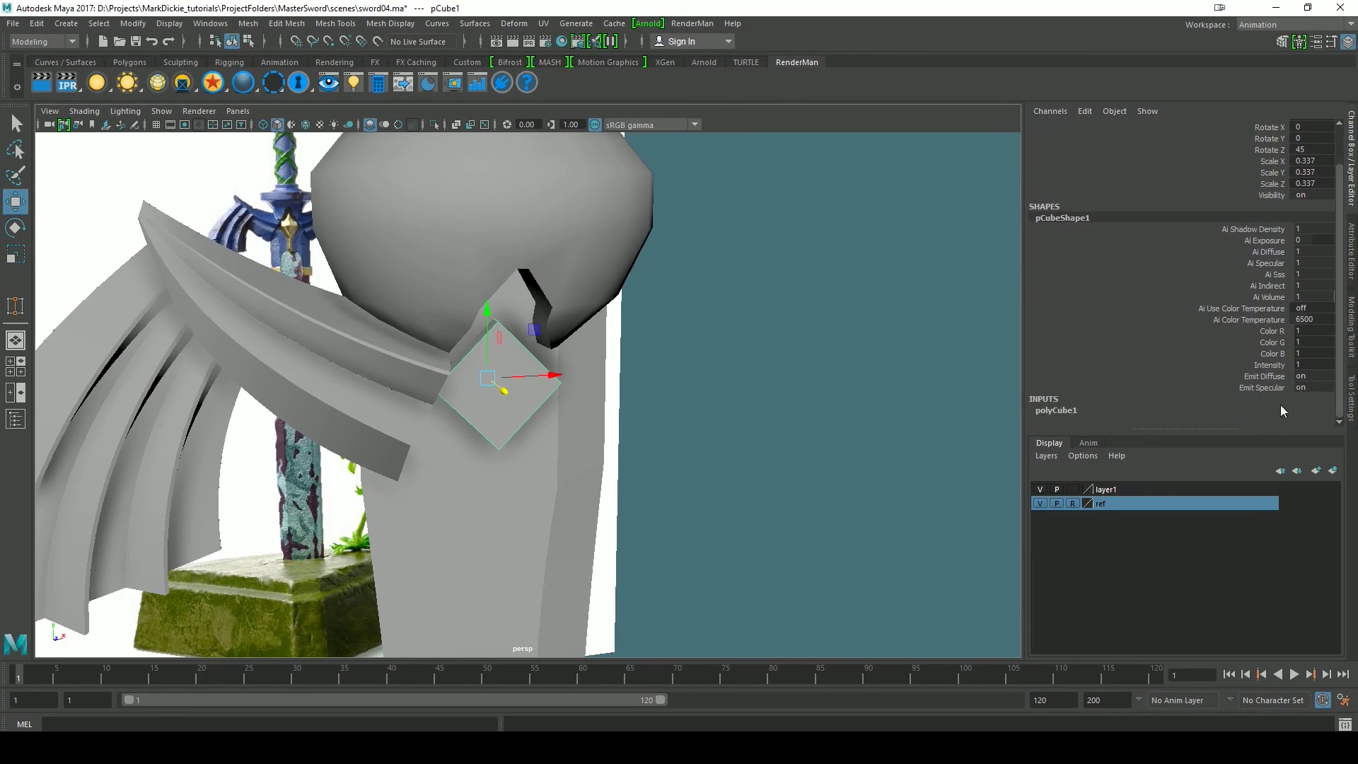
{"action": "left_click", "coordinate": [1059, 413]}
{"action": "scroll", "coordinate": [1059, 413], "scroll_direction": "down", "scroll_amount": 3}
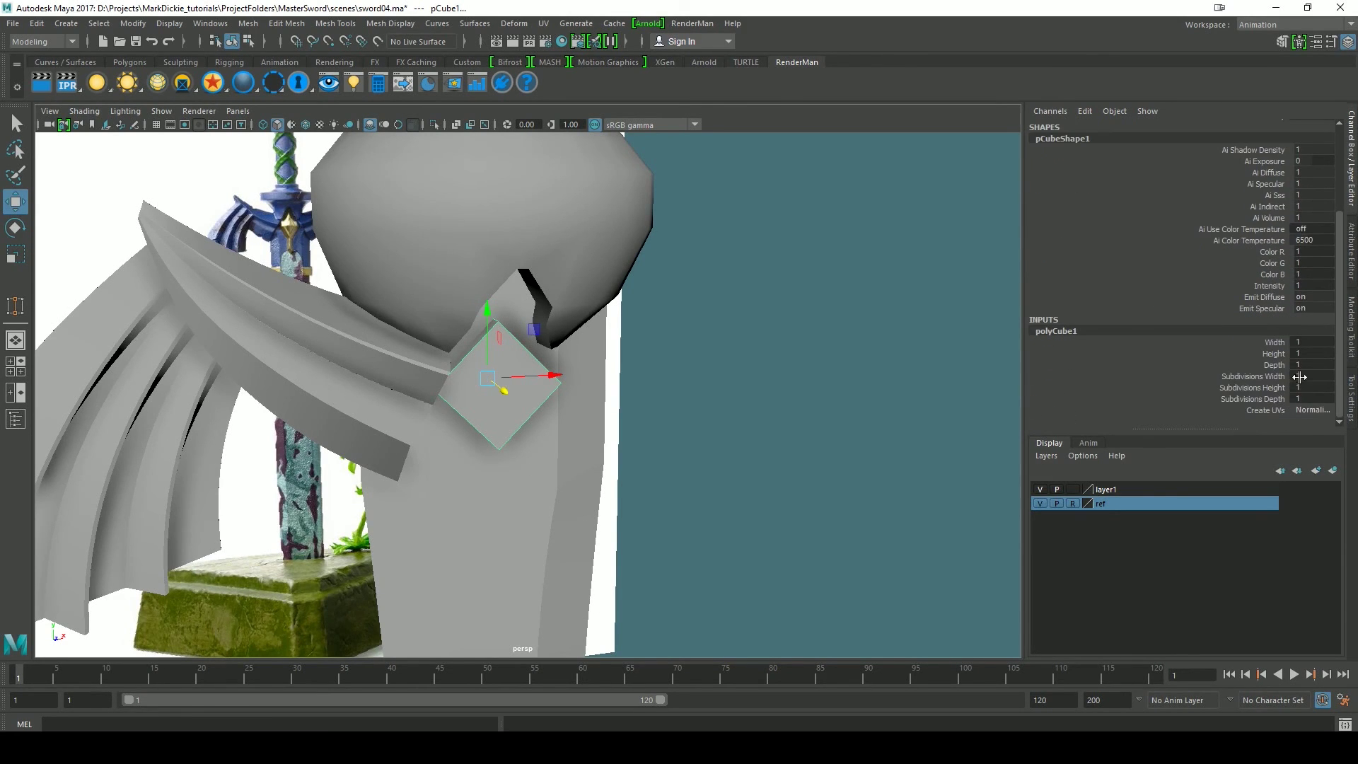
{"action": "left_click", "coordinate": [1309, 377]}
{"action": "left_click", "coordinate": [1311, 397], "text": "shift"}
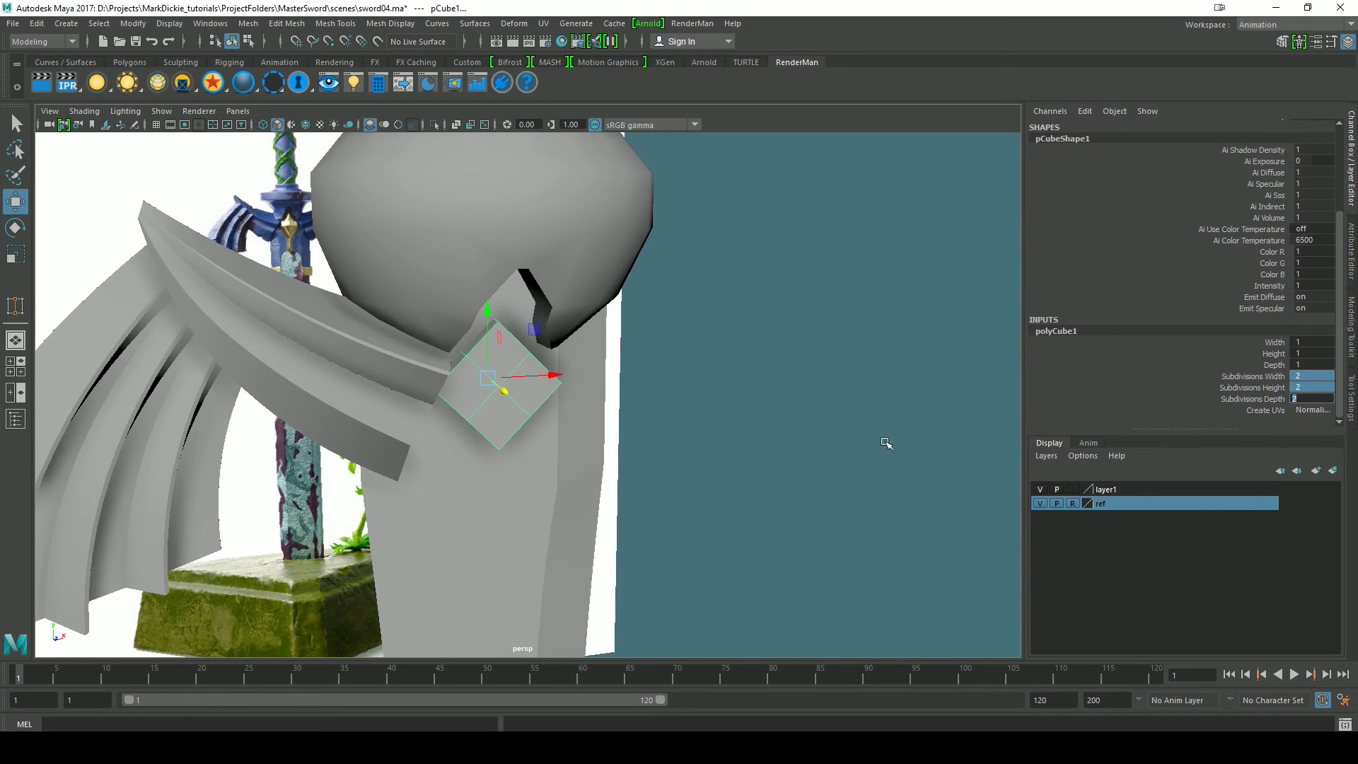
{"action": "mouse_move", "coordinate": [804, 450]}
{"action": "left_mouse_down", "text": "alt"}
{"action": "mouse_move", "coordinate": [795, 461]}
{"action": "mouse_move", "coordinate": [823, 436]}
{"action": "left_mouse_up", "text": "alt"}
{"action": "key", "text": "q"}
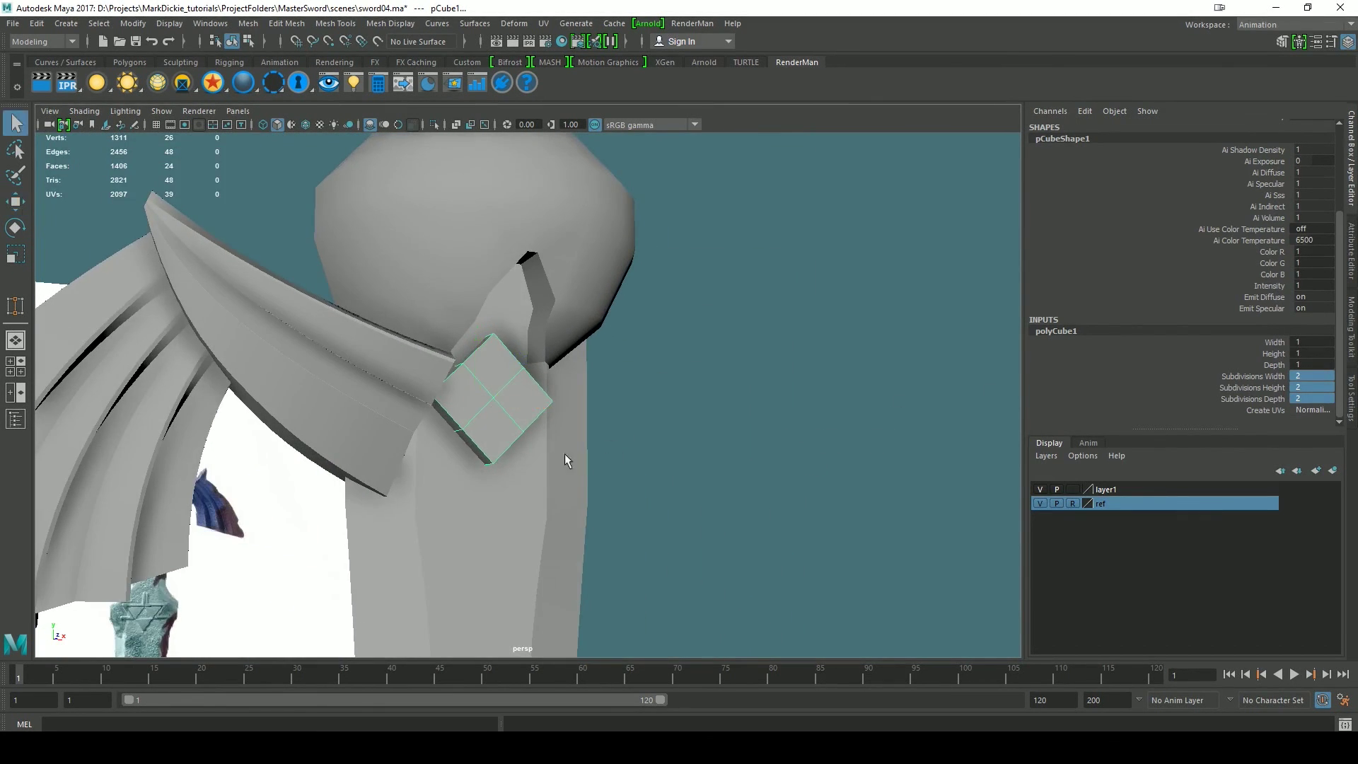
- Isolate the diamond cube and scale its front and back centre vertices apart along Z so both faces rise to a point
{"action": "right_click", "coordinate": [490, 404]}
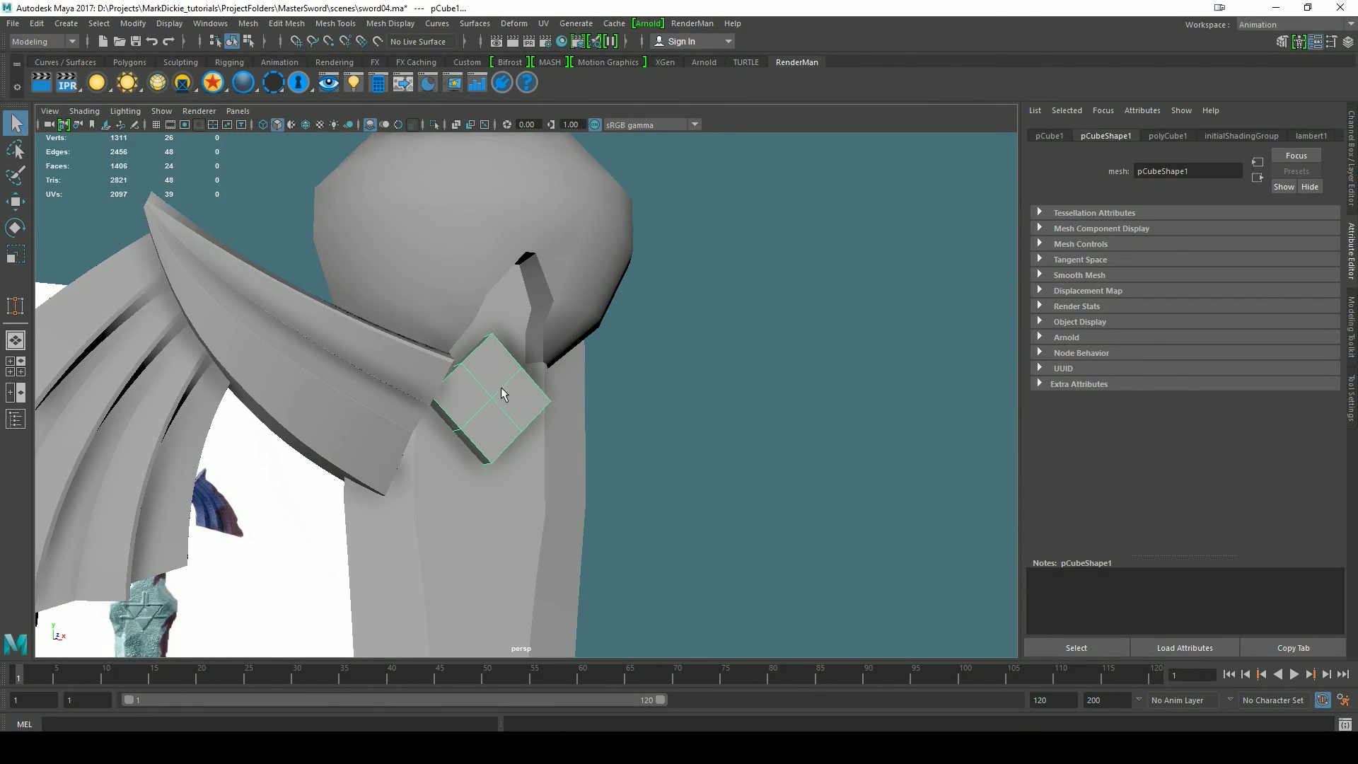
{"action": "left_click", "coordinate": [434, 124]}
{"action": "right_click_drag", "start_coordinate": [486, 342], "coordinate": [441, 324]}
{"action": "left_click", "coordinate": [493, 399]}
{"action": "left_click_drag", "start_coordinate": [498, 483], "coordinate": [531, 540], "text": "alt"}
{"action": "left_click", "coordinate": [427, 390], "text": "shift"}
{"action": "key", "text": "r"}
{"action": "left_click_drag", "start_coordinate": [495, 396], "coordinate": [489, 505]}
{"action": "left_click", "coordinate": [435, 125]}
{"action": "left_click_drag", "start_coordinate": [548, 392], "coordinate": [546, 393]}
{"action": "left_click_drag", "start_coordinate": [499, 472], "coordinate": [737, 494], "text": "alt"}
{"action": "left_click_drag", "start_coordinate": [645, 478], "coordinate": [670, 499], "text": "alt"}
{"action": "scroll", "coordinate": [786, 507], "scroll_direction": "down", "scroll_amount": 6}
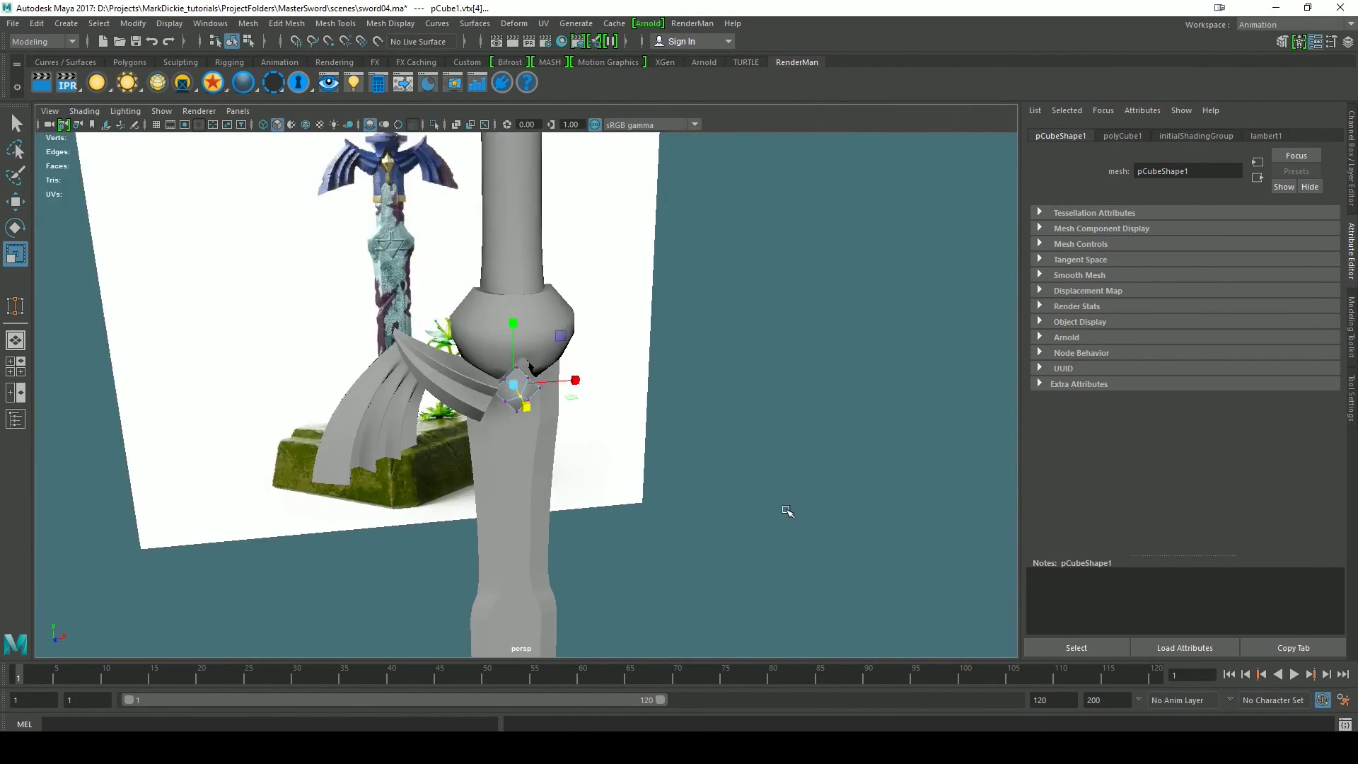
- Using X-ray in the front view, stretch the diamond vertically and move it down slightly to match the gold gem in the reference
{"action": "left_click_drag", "start_coordinate": [786, 508], "coordinate": [755, 520], "text": "alt"}
{"action": "scroll", "coordinate": [761, 474], "scroll_direction": "up", "scroll_amount": 5}
{"action": "key", "text": "space"}
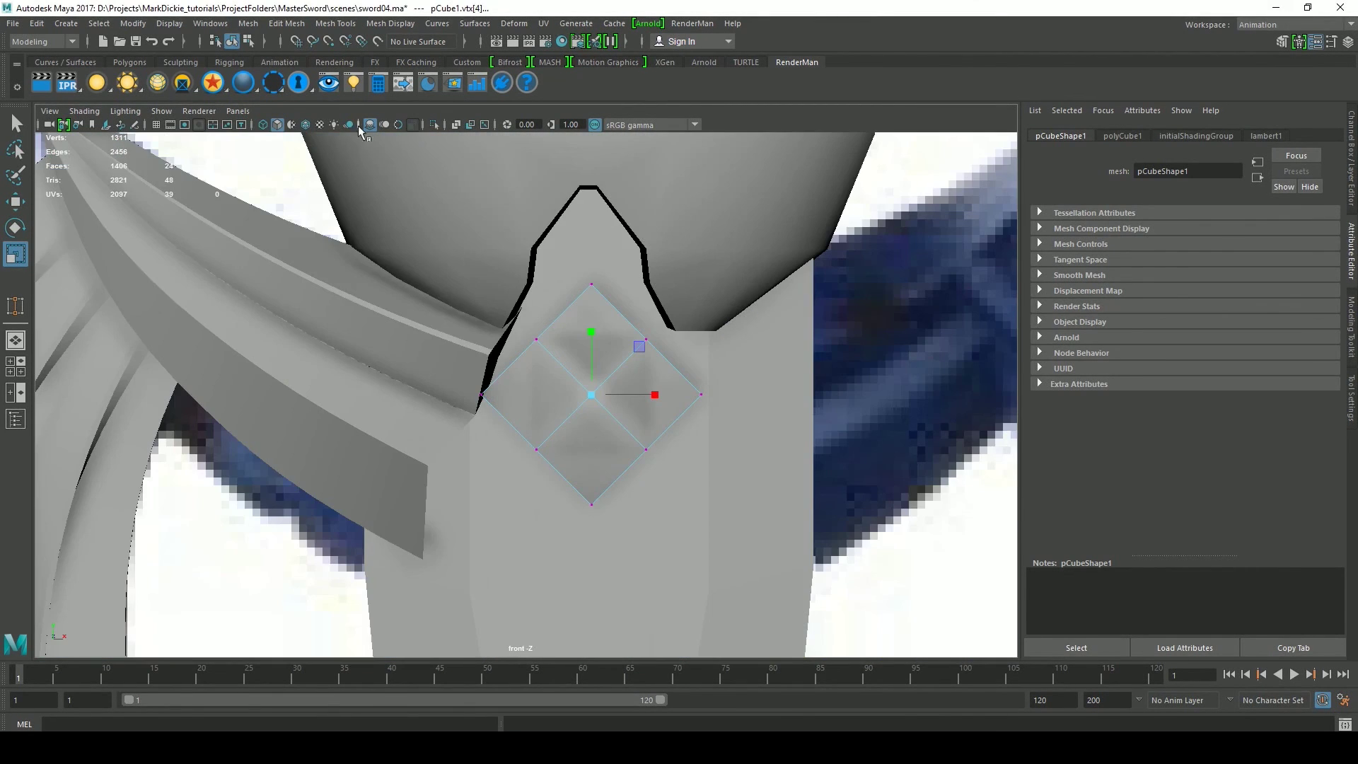
{"action": "left_click", "coordinate": [457, 125]}
{"action": "middle_click_drag", "start_coordinate": [764, 512], "coordinate": [753, 388], "text": "alt"}
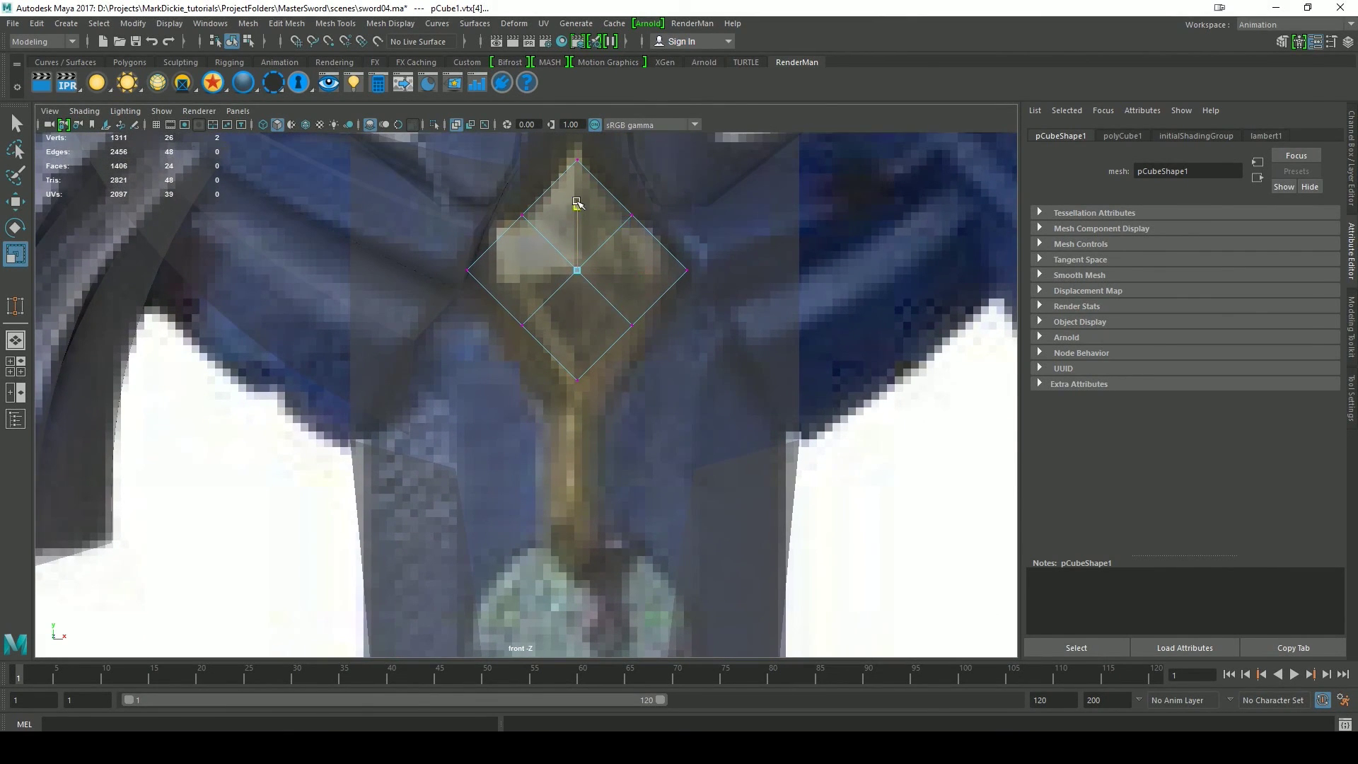
{"action": "left_click_drag", "start_coordinate": [577, 202], "coordinate": [579, 197]}
{"action": "right_click_drag", "start_coordinate": [625, 264], "coordinate": [659, 239]}
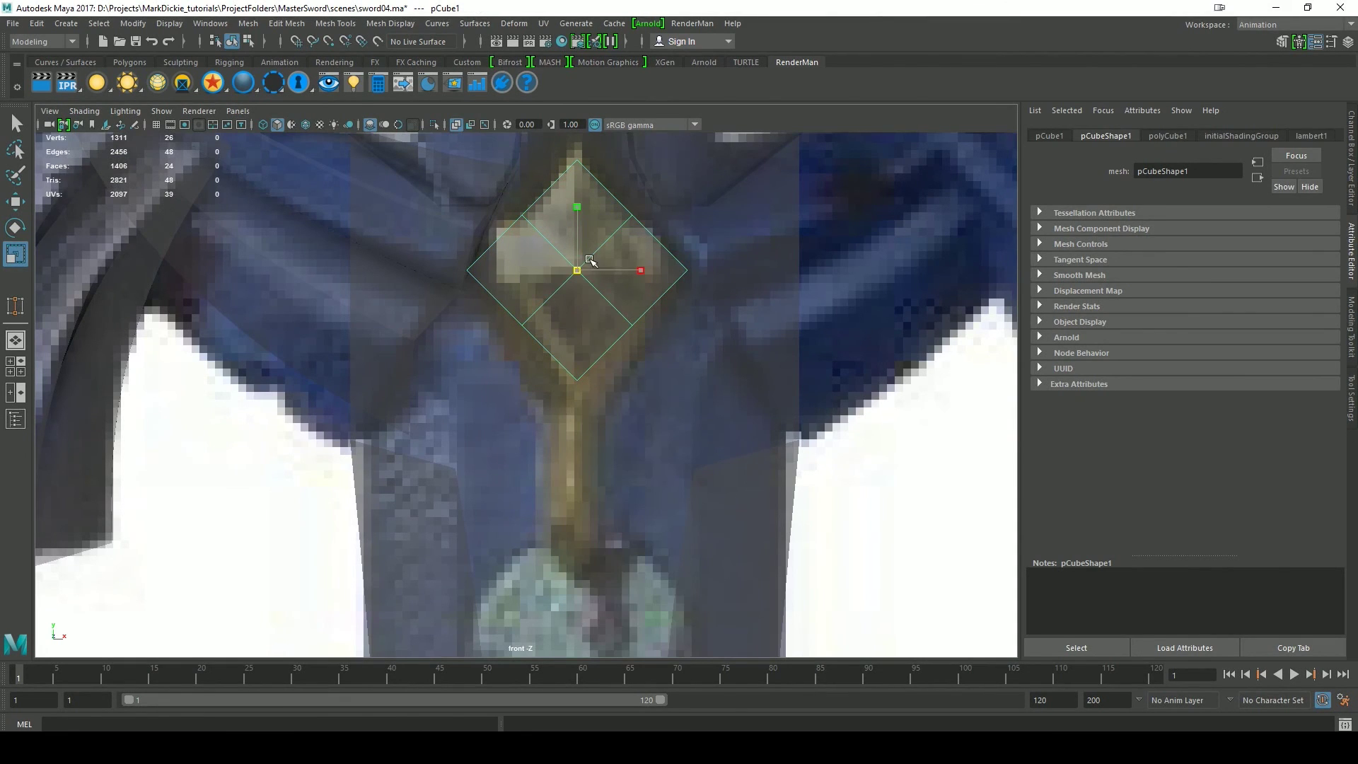
{"action": "left_click_drag", "start_coordinate": [577, 206], "coordinate": [582, 202]}
{"action": "key", "text": "q"}
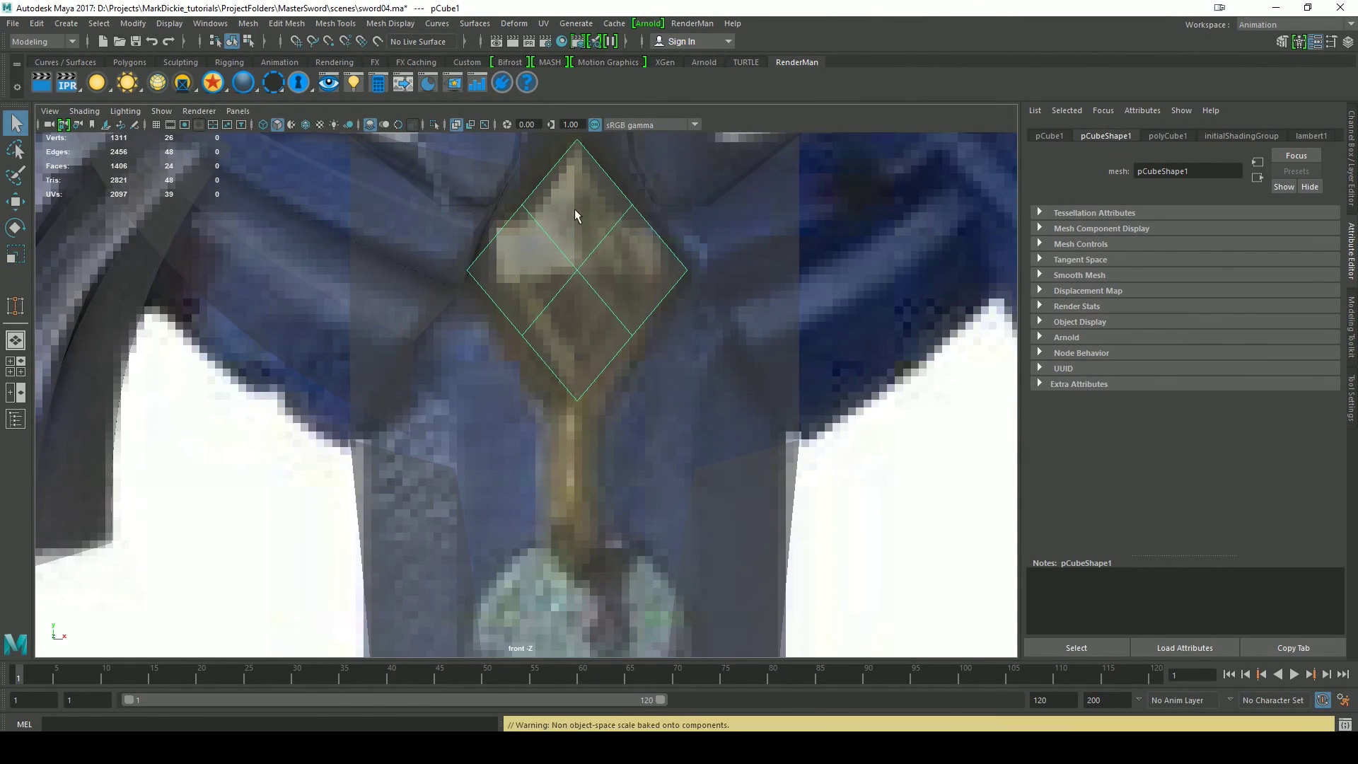
{"action": "key", "text": "w"}
{"action": "left_click_drag", "start_coordinate": [578, 205], "coordinate": [580, 216]}
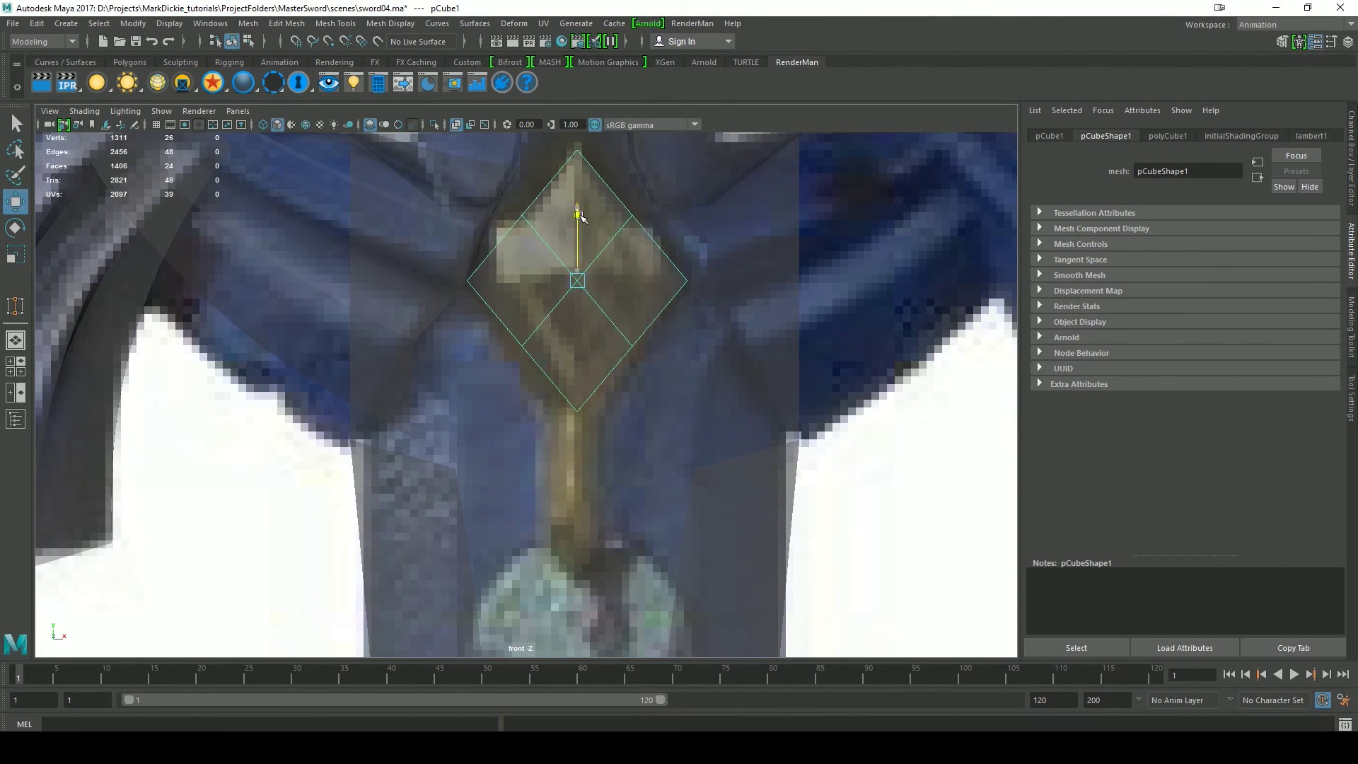
{"action": "key", "text": "a"}
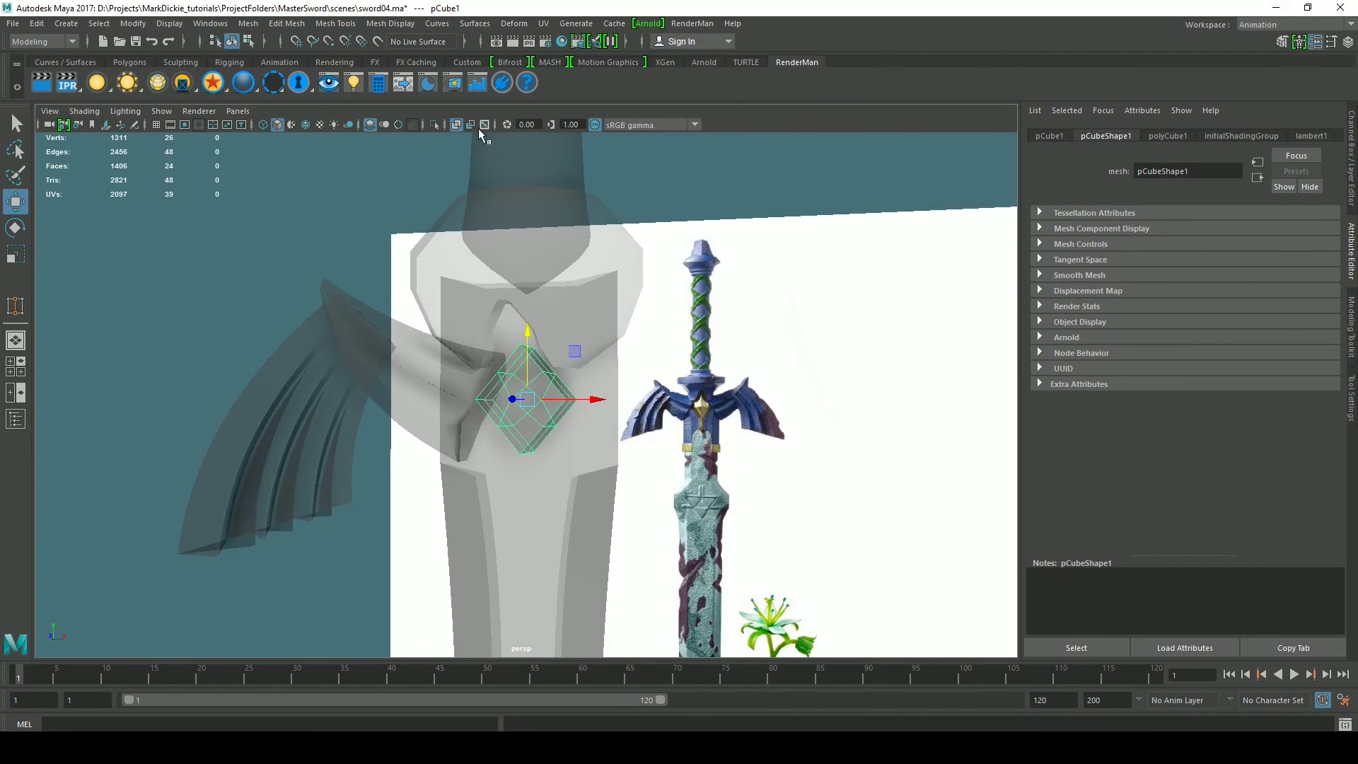
{"action": "left_click", "coordinate": [456, 126]}
- Examine the diamond ornament on the guard from several angles, comparing its shape with the reference image and the blade's thickness
{"action": "mouse_move", "coordinate": [745, 456]}
{"action": "left_mouse_down", "text": "alt"}
{"action": "mouse_move", "coordinate": [724, 476]}
{"action": "mouse_move", "coordinate": [629, 485]}
{"action": "mouse_move", "coordinate": [570, 474]}
{"action": "mouse_move", "coordinate": [587, 456]}
{"action": "left_mouse_up", "text": "alt"}
{"action": "left_click_drag", "start_coordinate": [531, 397], "coordinate": [728, 552], "text": "alt"}
{"action": "left_click", "coordinate": [704, 468]}
{"action": "scroll", "coordinate": [708, 480], "scroll_direction": "down", "scroll_amount": 6}
{"action": "scroll", "coordinate": [759, 528], "scroll_direction": "down", "scroll_amount": 3}
{"action": "scroll", "coordinate": [742, 540], "scroll_direction": "up", "scroll_amount": 4}
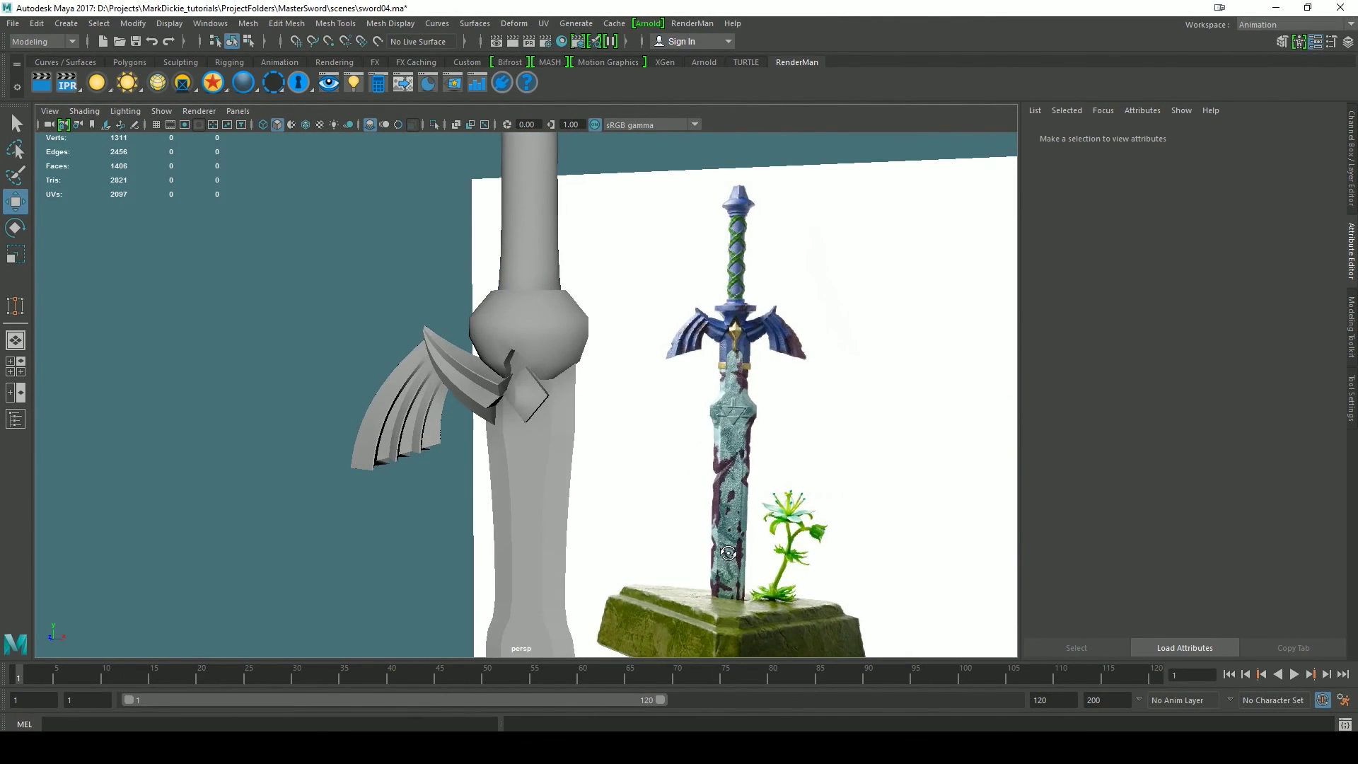
{"action": "left_click", "coordinate": [505, 369]}
{"action": "key", "text": "f"}
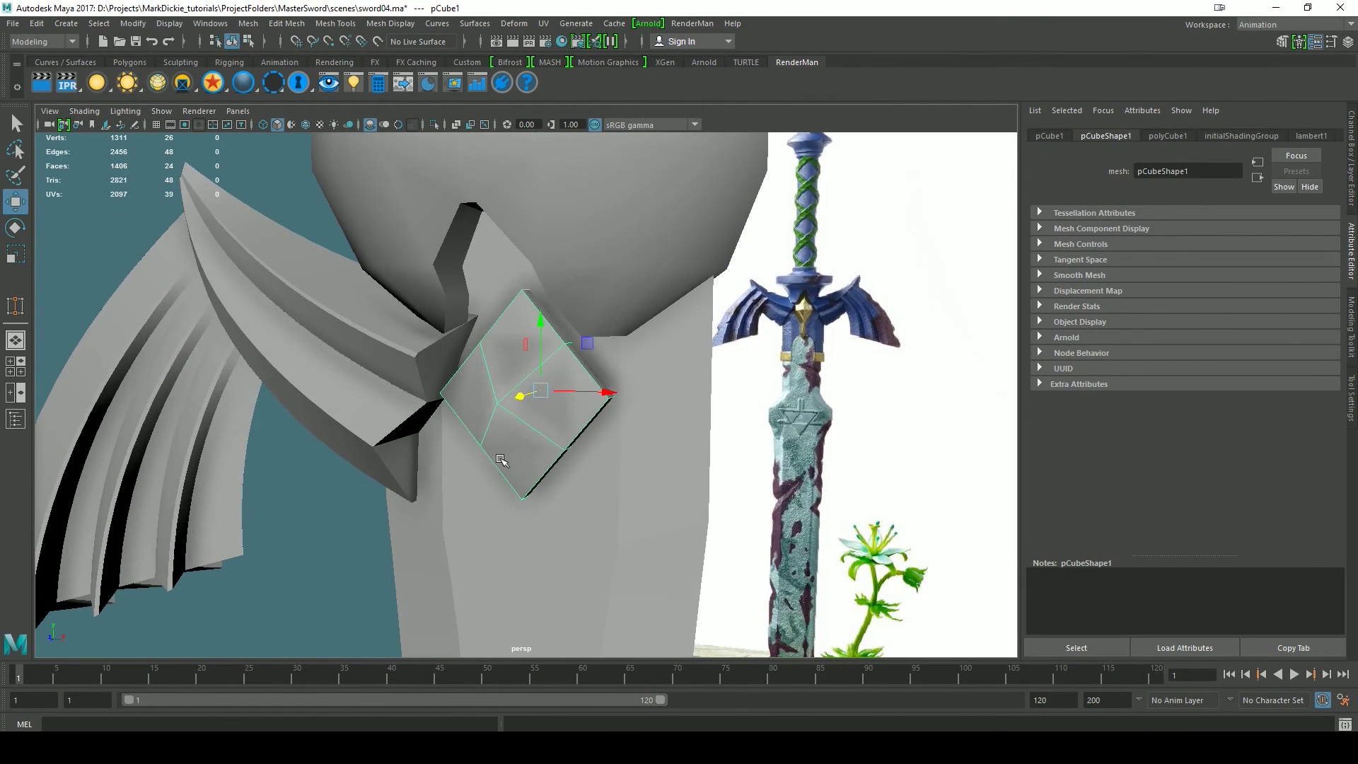
{"action": "left_click_drag", "start_coordinate": [501, 460], "coordinate": [566, 431], "text": "alt"}
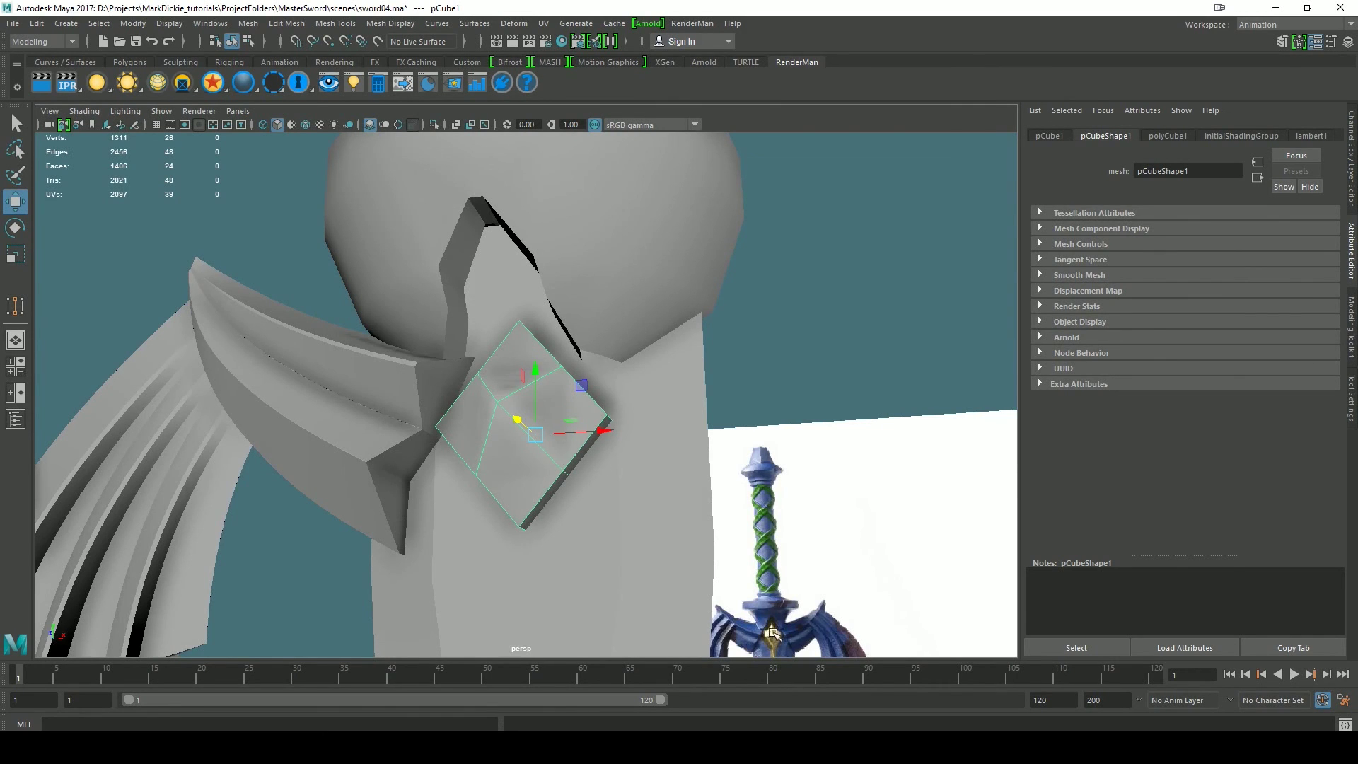
{"action": "scroll", "coordinate": [831, 591], "scroll_direction": "down", "scroll_amount": 3}
{"action": "left_click_drag", "start_coordinate": [831, 583], "coordinate": [692, 579], "text": "alt"}
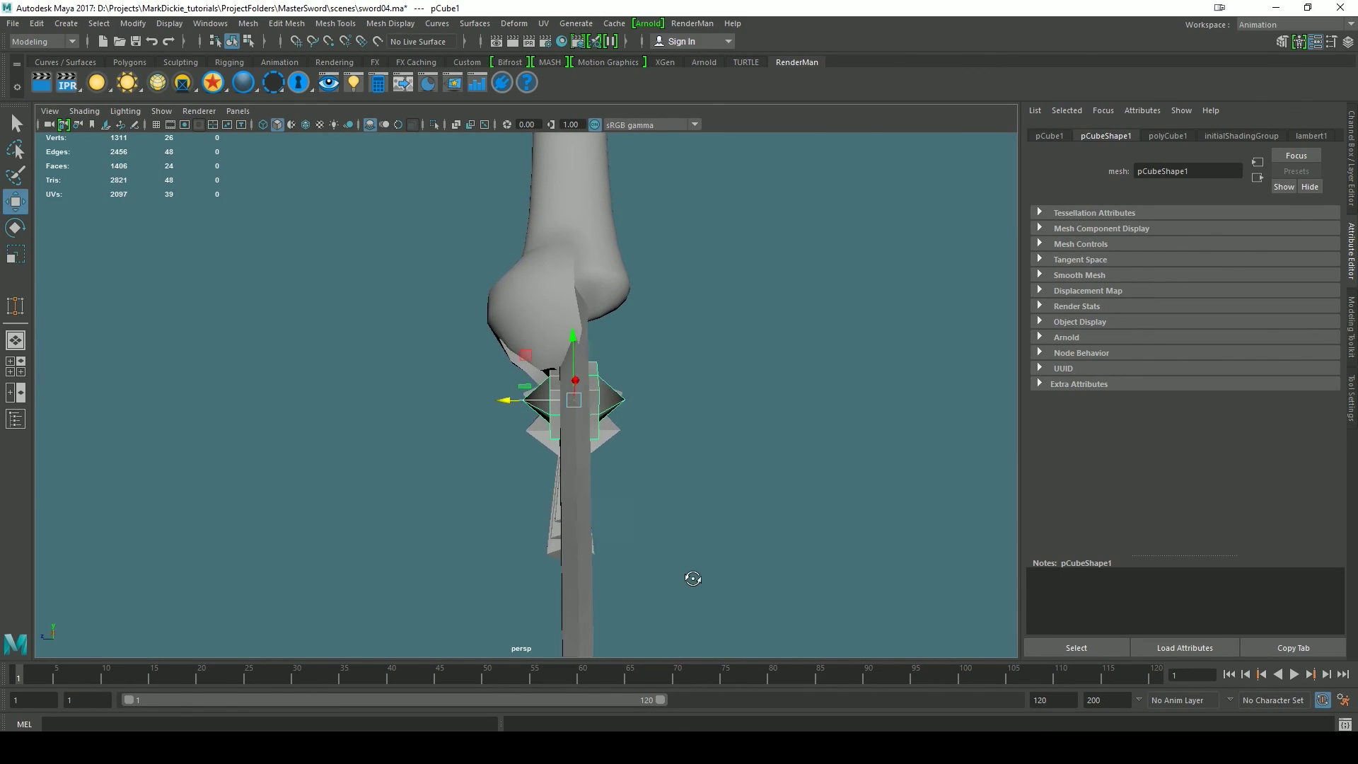
{"action": "left_click", "coordinate": [453, 126]}
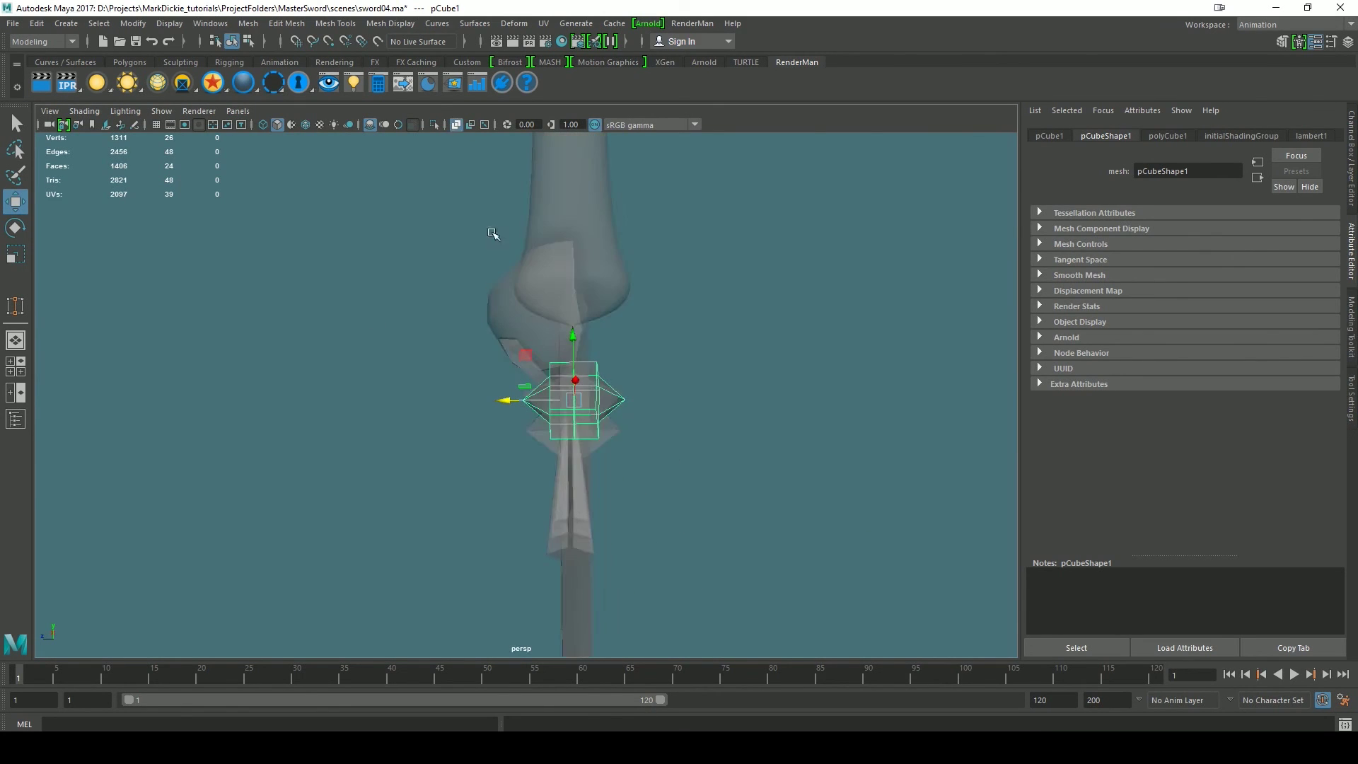
{"action": "right_click", "coordinate": [584, 343]}
{"action": "left_click", "coordinate": [583, 303]}
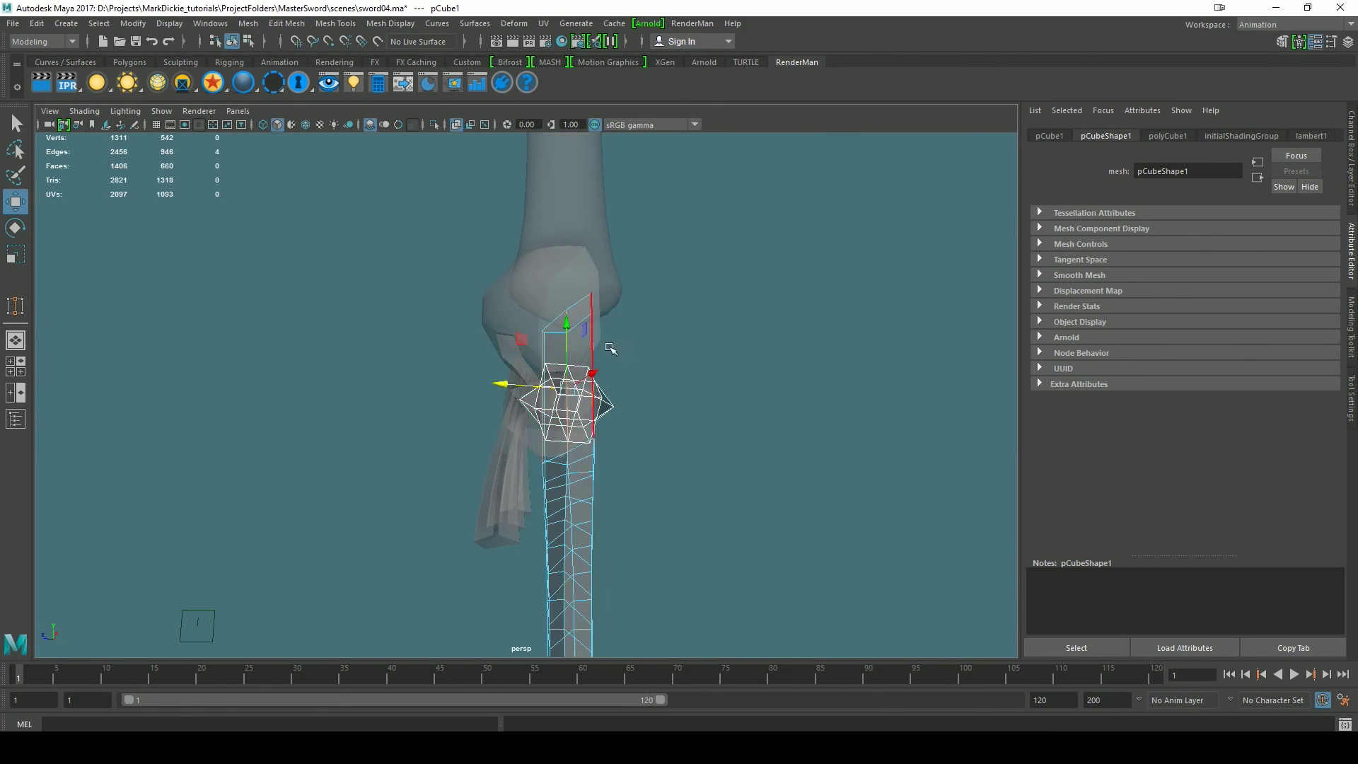
{"action": "key", "text": "q"}
{"action": "scroll", "coordinate": [594, 402], "scroll_direction": "up", "scroll_amount": 5}
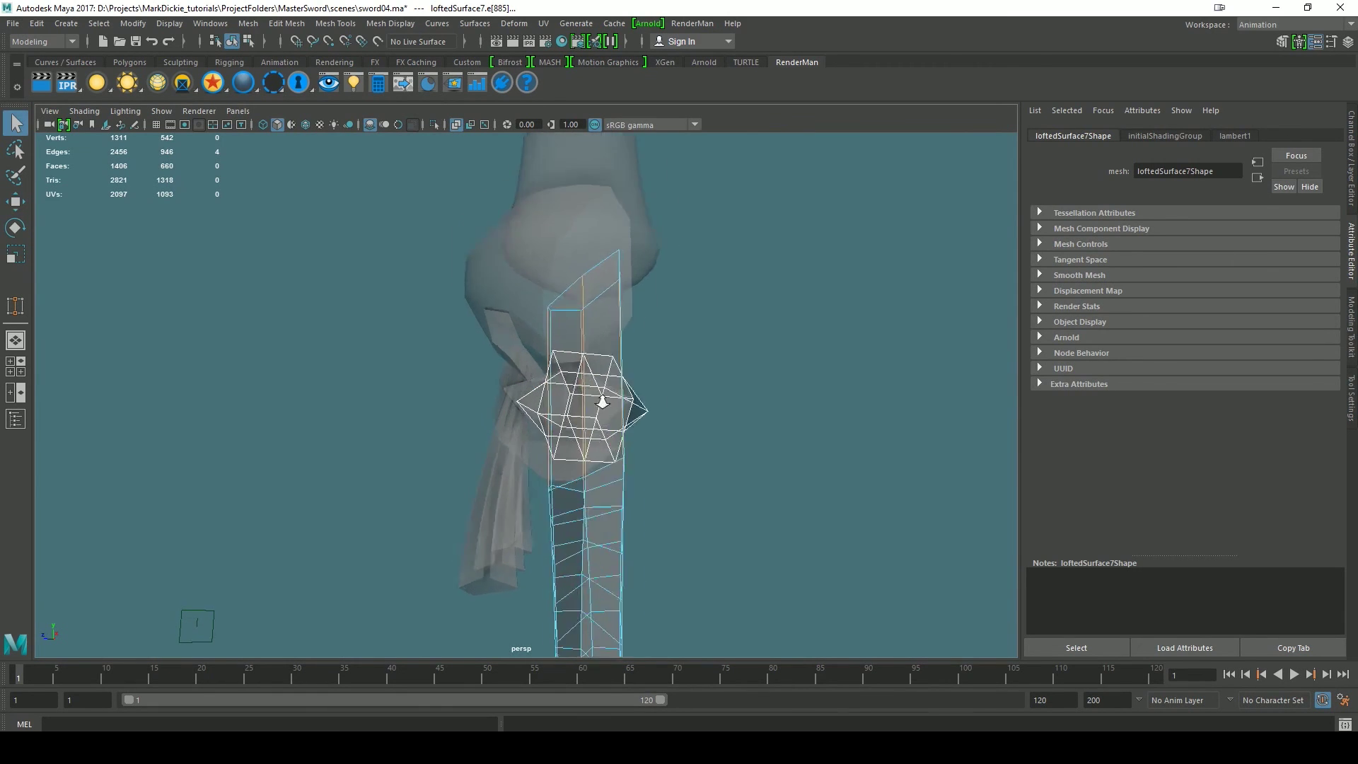
{"action": "left_click", "coordinate": [455, 124]}
{"action": "left_click", "coordinate": [434, 124]}
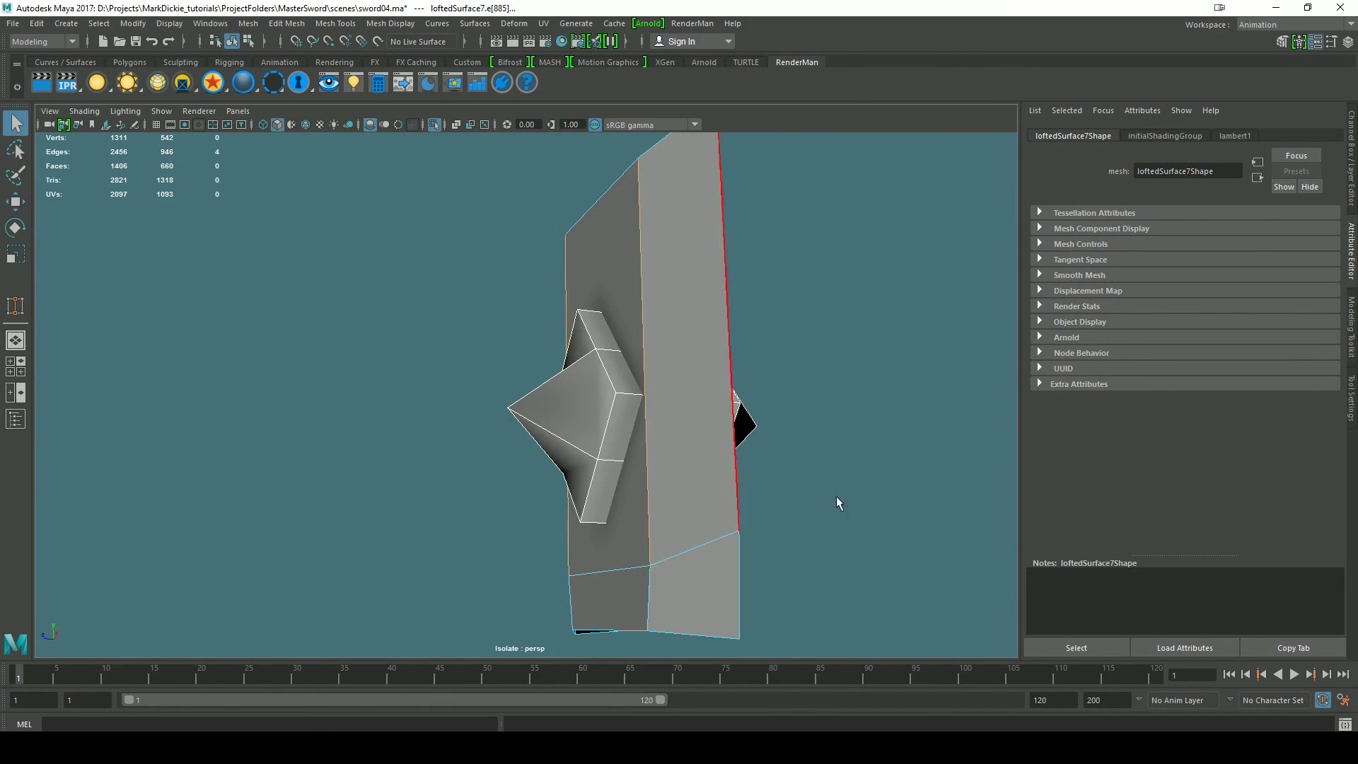
{"action": "right_click_drag", "start_coordinate": [612, 342], "coordinate": [738, 259]}
{"action": "left_click", "coordinate": [809, 320]}
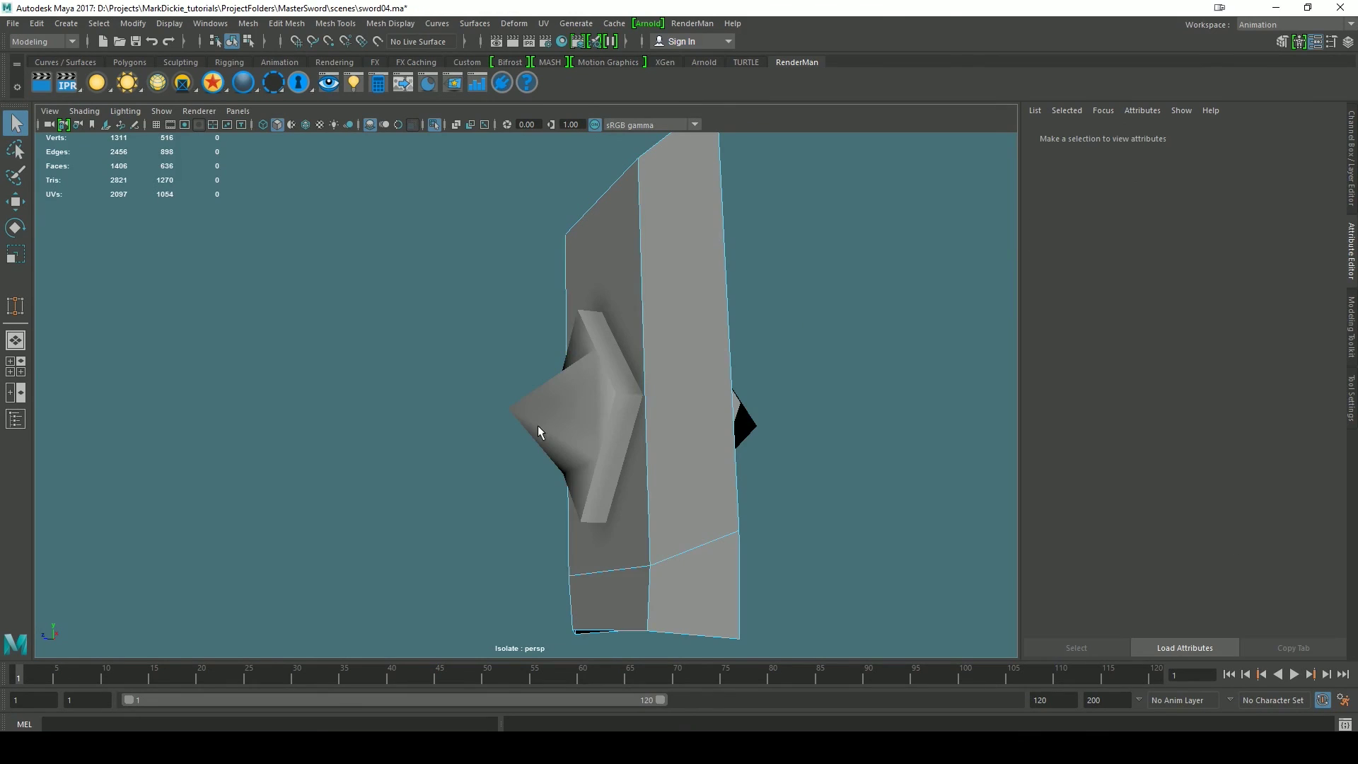
{"action": "right_click_drag", "start_coordinate": [659, 342], "coordinate": [756, 349]}
{"action": "left_click", "coordinate": [776, 315]}
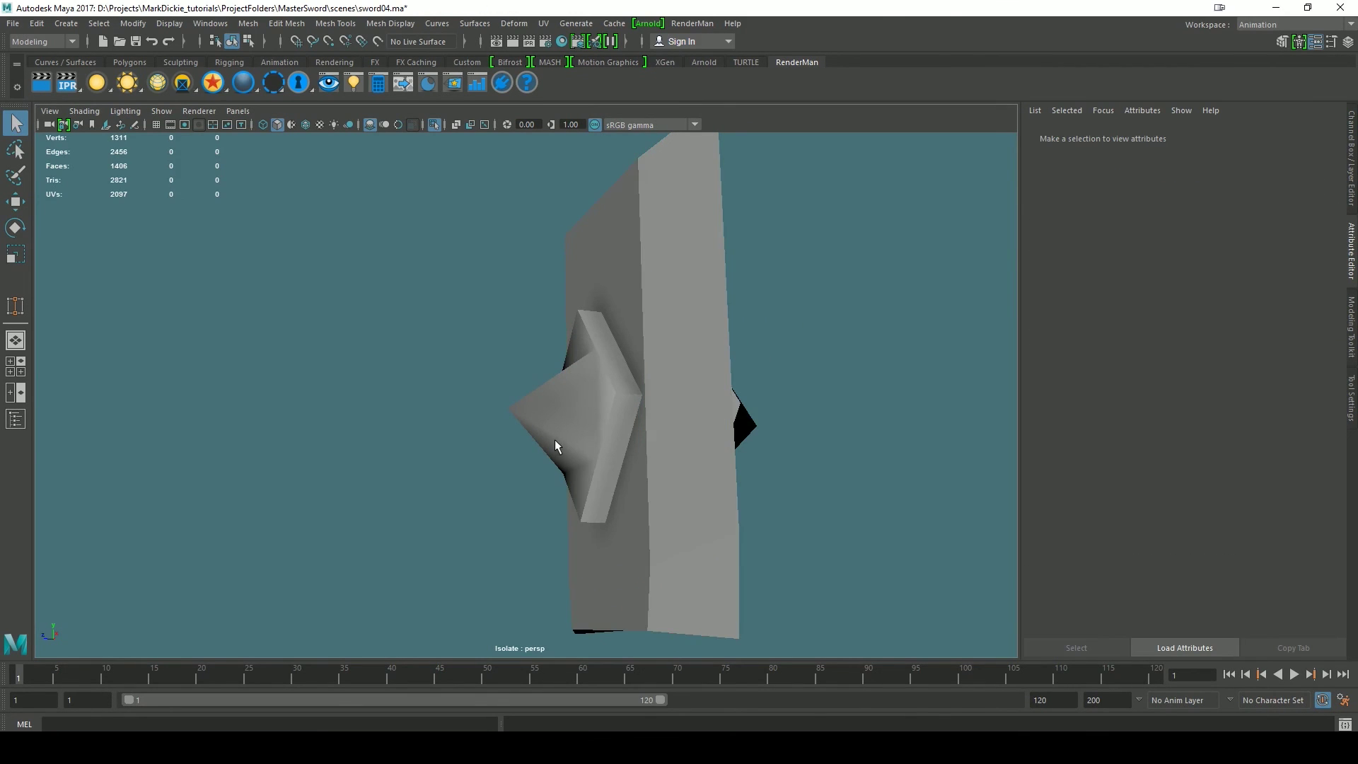
{"action": "left_click", "coordinate": [434, 125]}
- Isolate the diamond, select the edge loop around the middle of its sides and scale it outward uniformly
{"action": "left_click", "coordinate": [564, 392]}
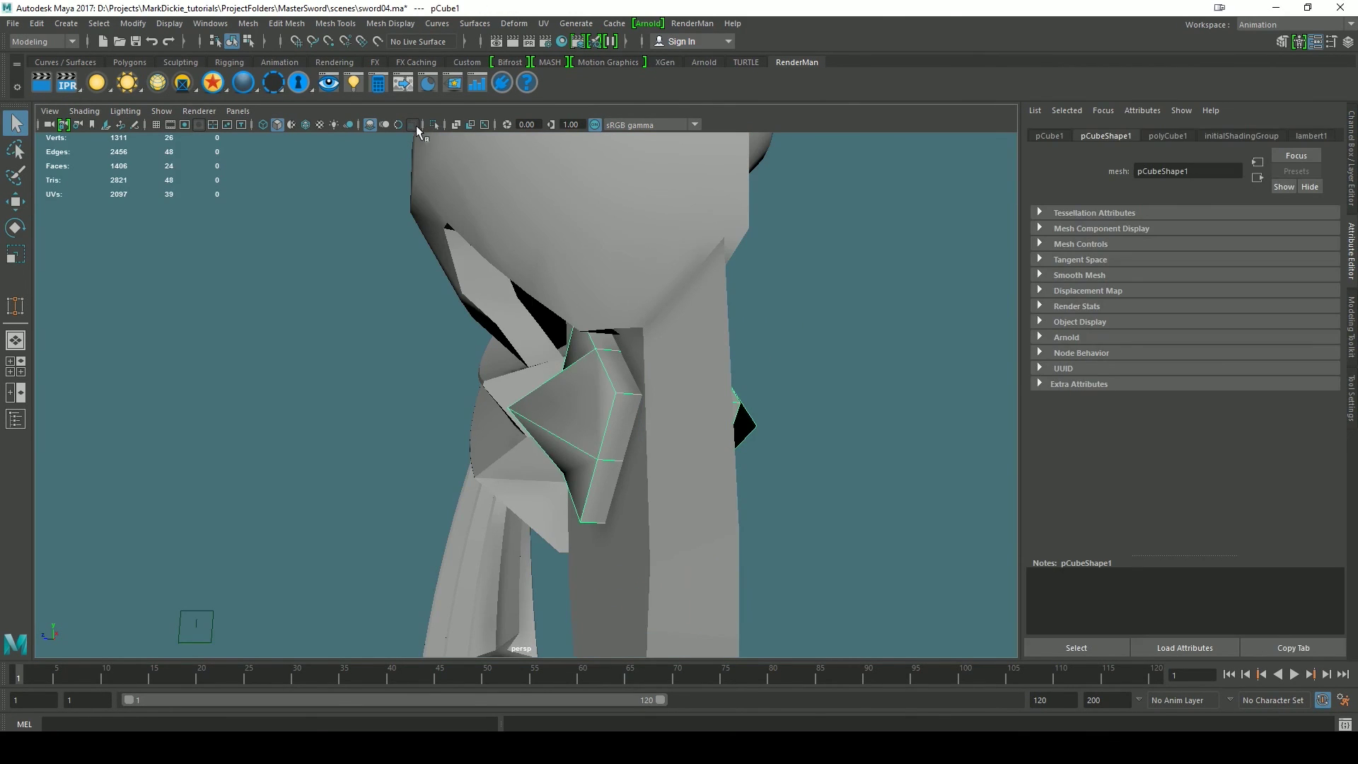
{"action": "left_click", "coordinate": [434, 125]}
{"action": "right_click_drag", "start_coordinate": [654, 340], "coordinate": [651, 303]}
{"action": "double_click", "coordinate": [665, 372]}
{"action": "key", "text": "r"}
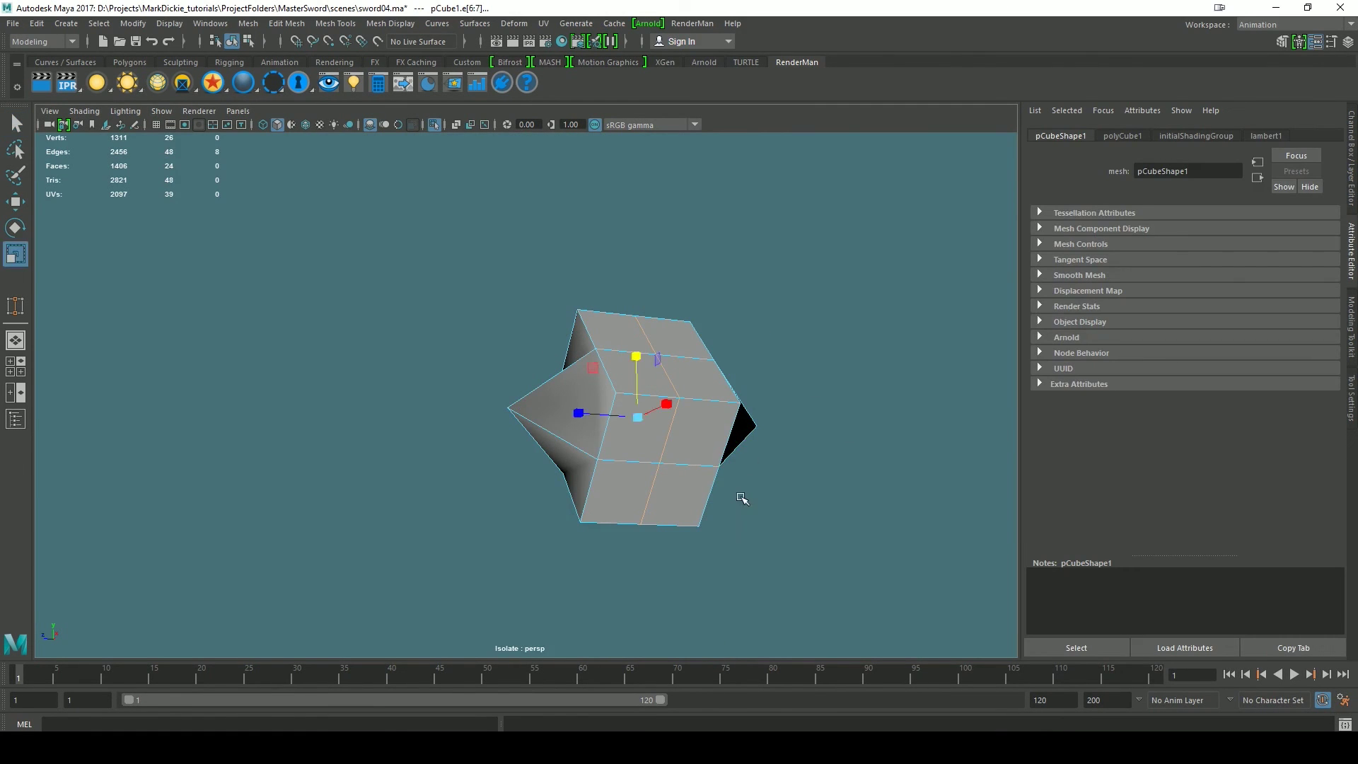
{"action": "left_click_drag", "start_coordinate": [732, 511], "coordinate": [537, 448], "text": "alt"}
{"action": "left_click_drag", "start_coordinate": [455, 387], "coordinate": [493, 389]}
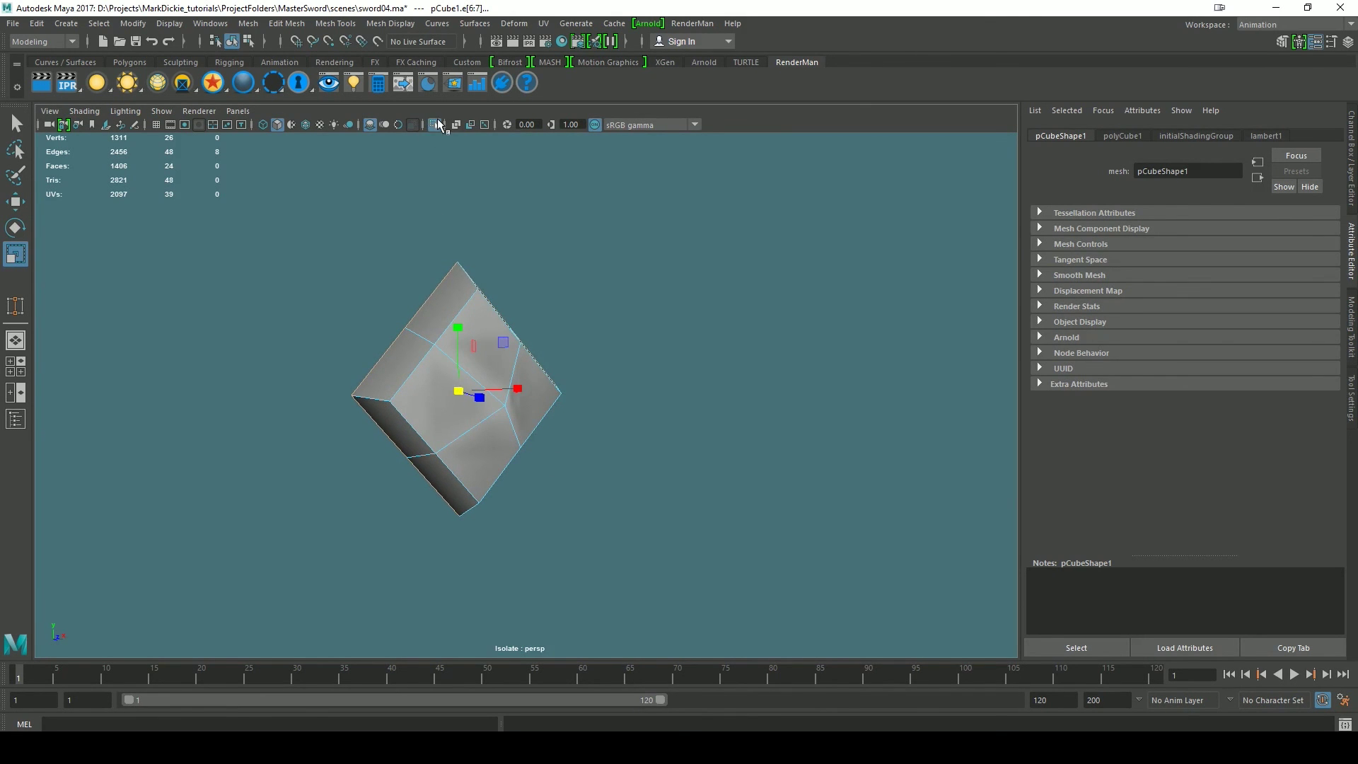
- Show the whole sword again, scale the diamond's middle edge loop out further, then return to object mode and deselect it
{"action": "left_click", "coordinate": [438, 125]}
{"action": "left_click_drag", "start_coordinate": [779, 509], "coordinate": [568, 494], "text": "alt"}
{"action": "left_click_drag", "start_coordinate": [502, 440], "coordinate": [500, 464], "text": "alt"}
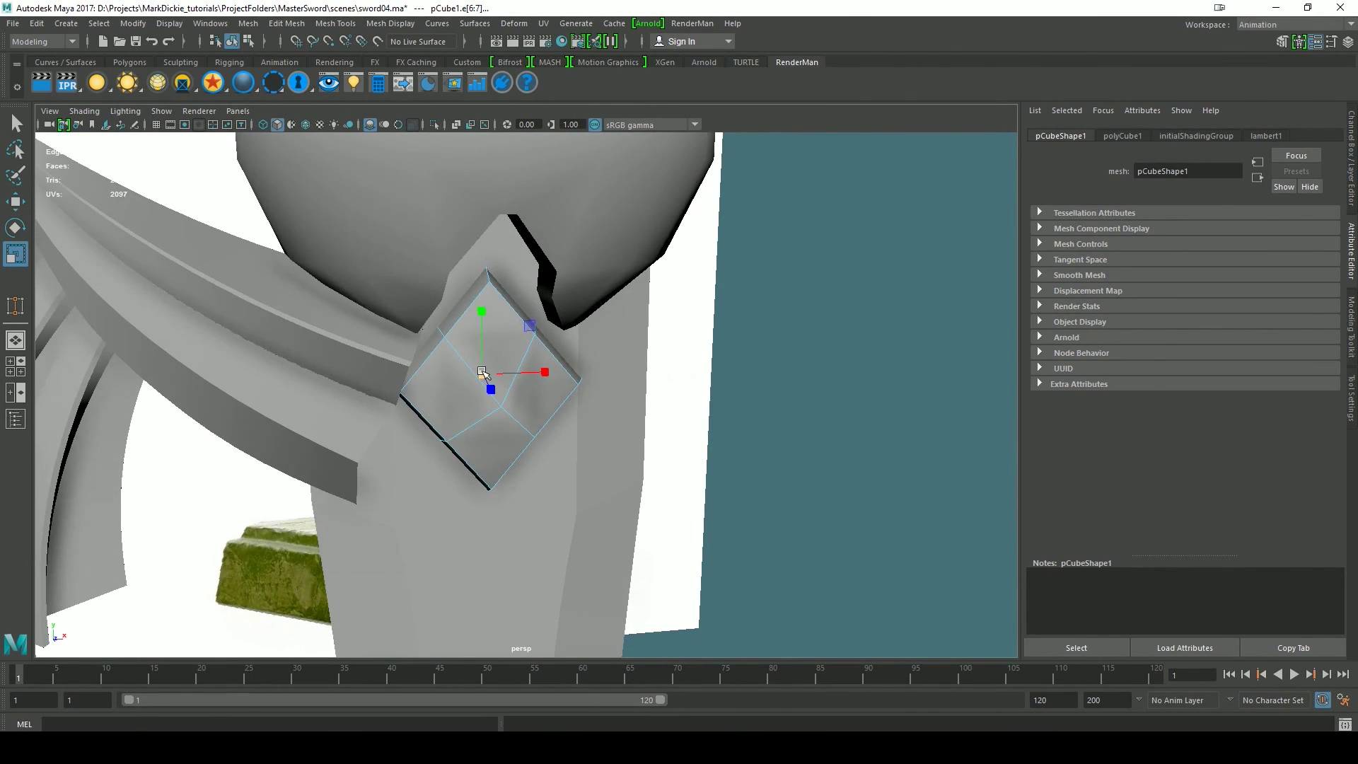
{"action": "left_click_drag", "start_coordinate": [482, 372], "coordinate": [539, 372]}
{"action": "left_click_drag", "start_coordinate": [647, 450], "coordinate": [794, 483], "text": "alt"}
{"action": "scroll", "coordinate": [670, 455], "scroll_direction": "down", "scroll_amount": 10}
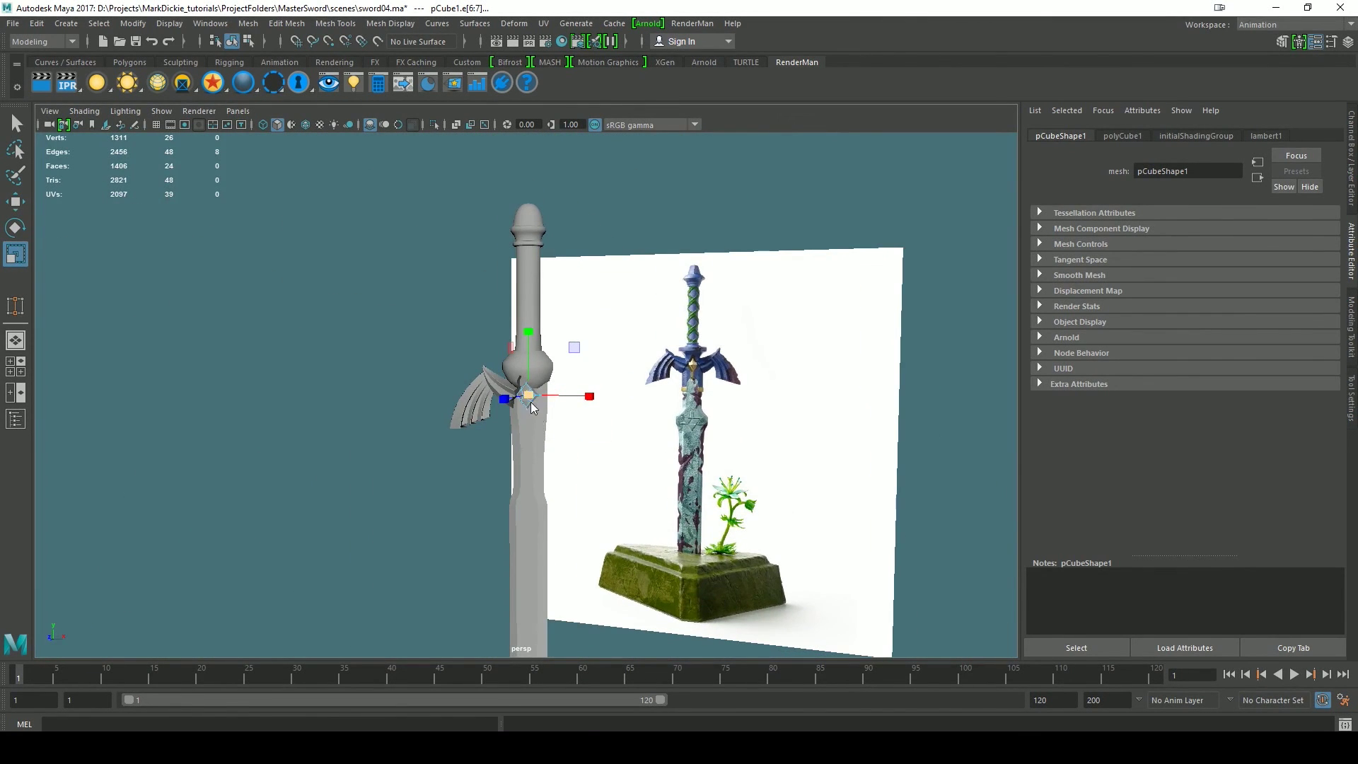
{"action": "right_click_drag", "start_coordinate": [531, 343], "coordinate": [615, 323]}
{"action": "left_click", "coordinate": [862, 499]}
{"action": "scroll", "coordinate": [861, 501], "scroll_direction": "down", "scroll_amount": 6}
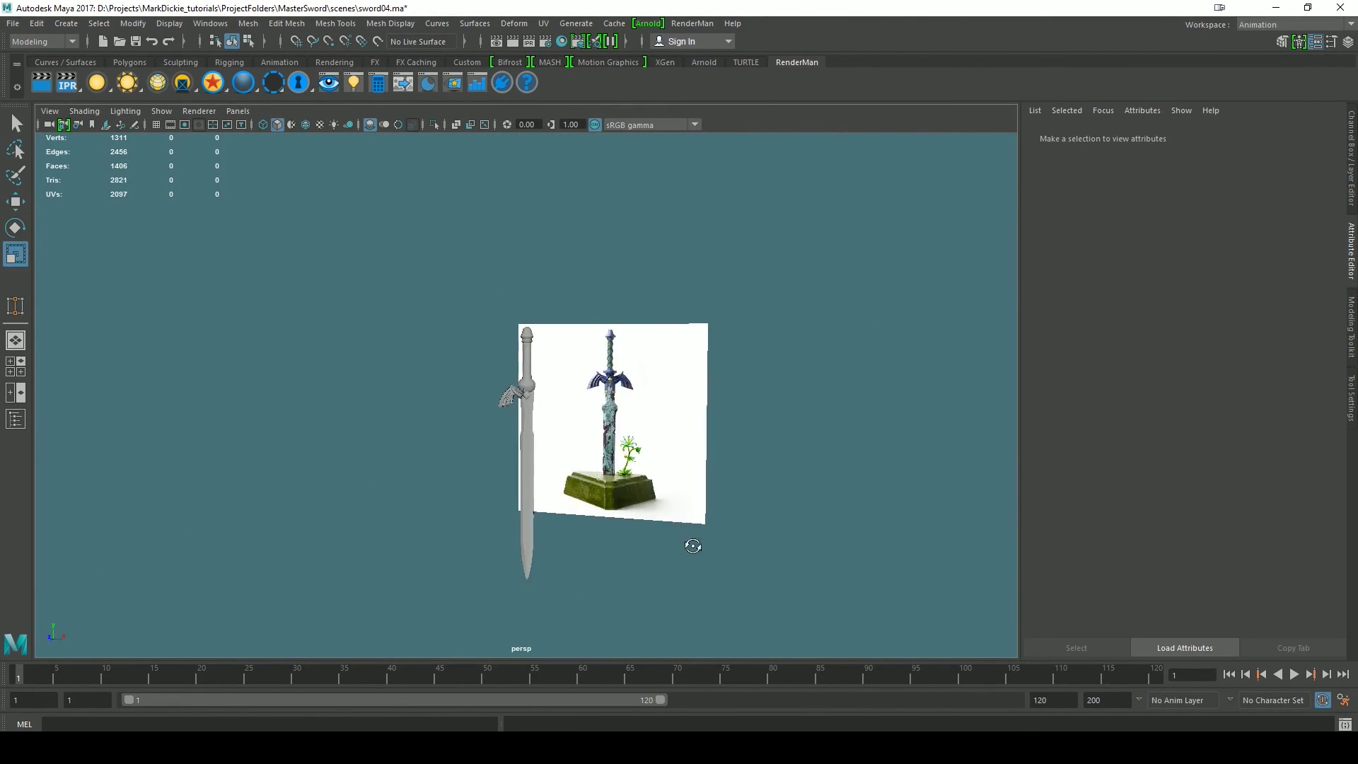
- Select the half-modelled collar beneath the grip and move its pivot to the collar's open edge at the sword's centre
{"action": "left_click_drag", "start_coordinate": [693, 546], "coordinate": [740, 546], "text": "alt"}
{"action": "scroll", "coordinate": [730, 546], "scroll_direction": "up", "scroll_amount": 8}
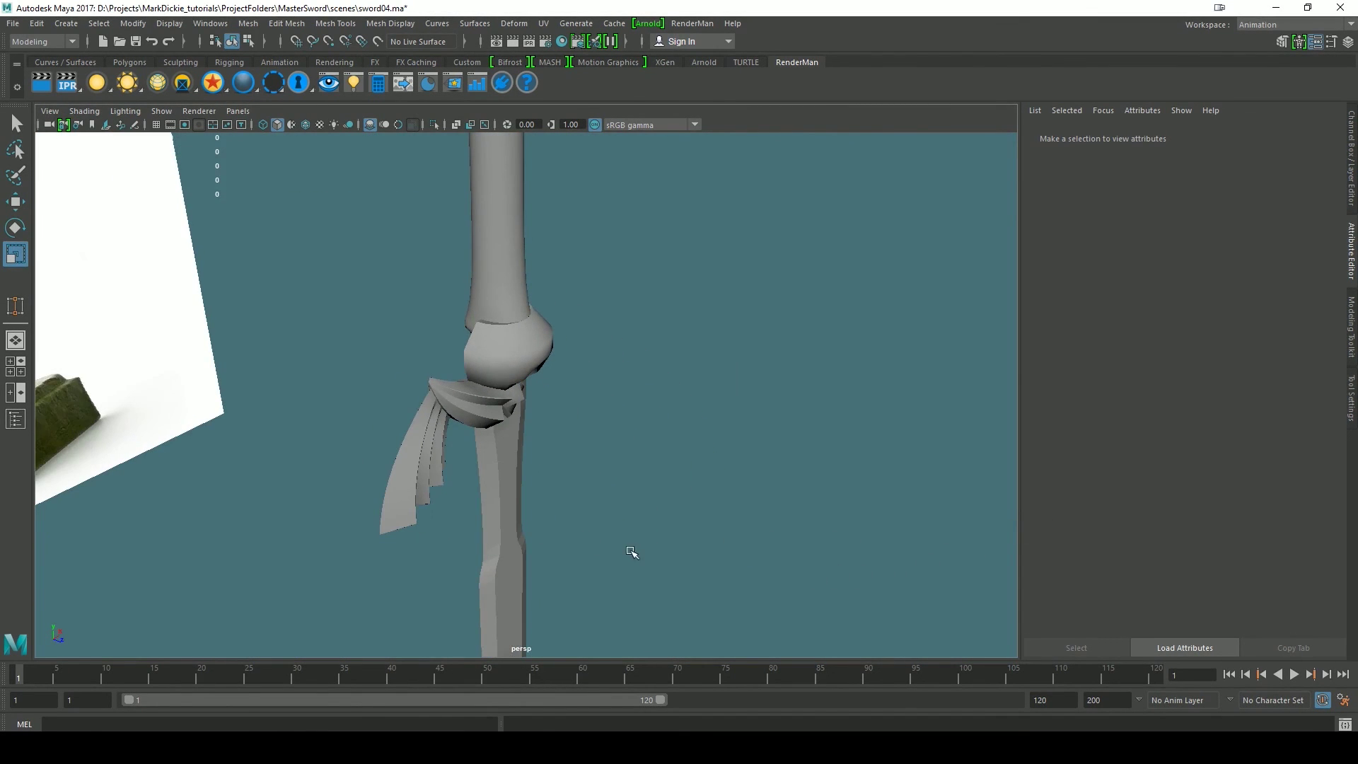
{"action": "left_click_drag", "start_coordinate": [631, 551], "coordinate": [817, 530], "text": "alt"}
{"action": "left_click", "coordinate": [560, 347]}
{"action": "right_click_drag", "start_coordinate": [743, 482], "coordinate": [831, 406], "text": "alt"}
{"action": "left_click_drag", "start_coordinate": [832, 406], "coordinate": [809, 438], "text": "alt"}
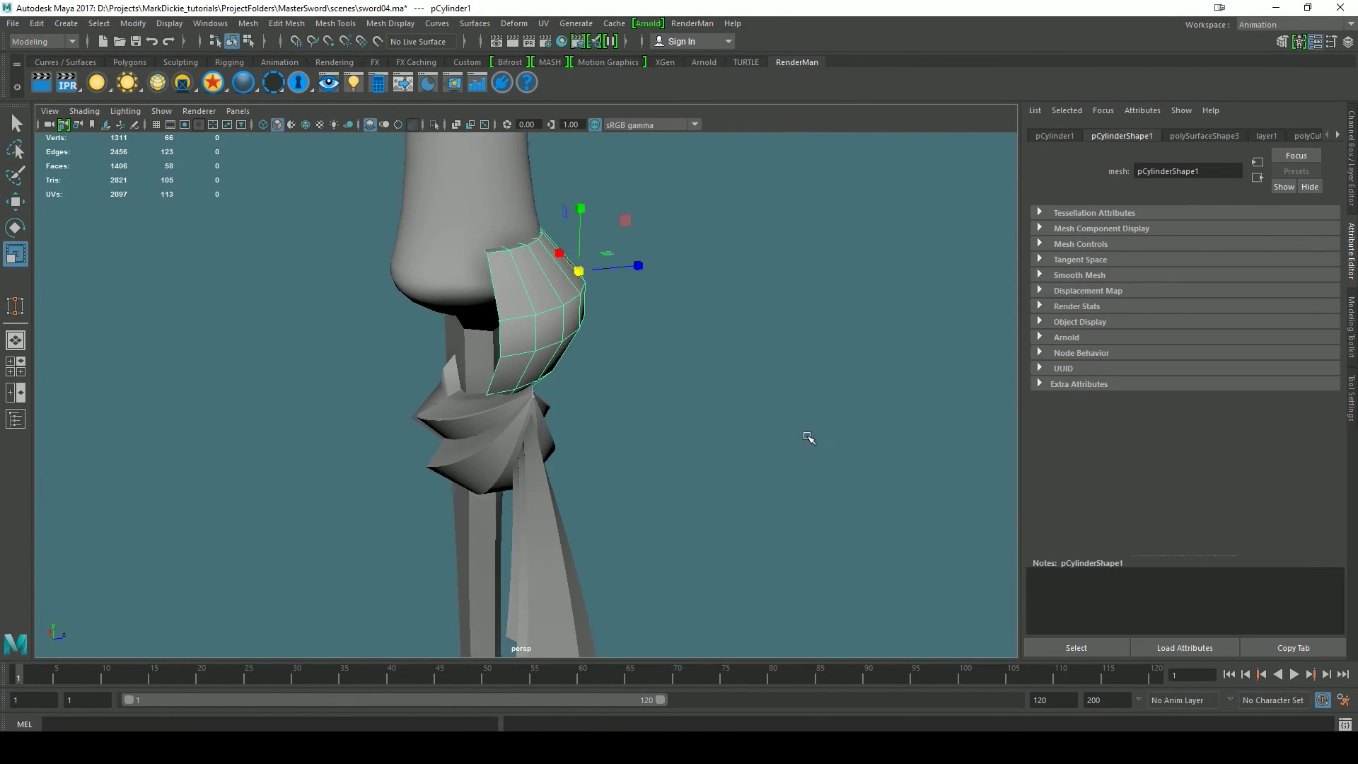
{"action": "key", "text": "q"}
{"action": "left_click_drag", "start_coordinate": [753, 477], "coordinate": [768, 485], "text": "alt"}
{"action": "key", "text": "w"}
{"action": "left_click_drag", "start_coordinate": [707, 406], "coordinate": [681, 403], "text": "alt"}
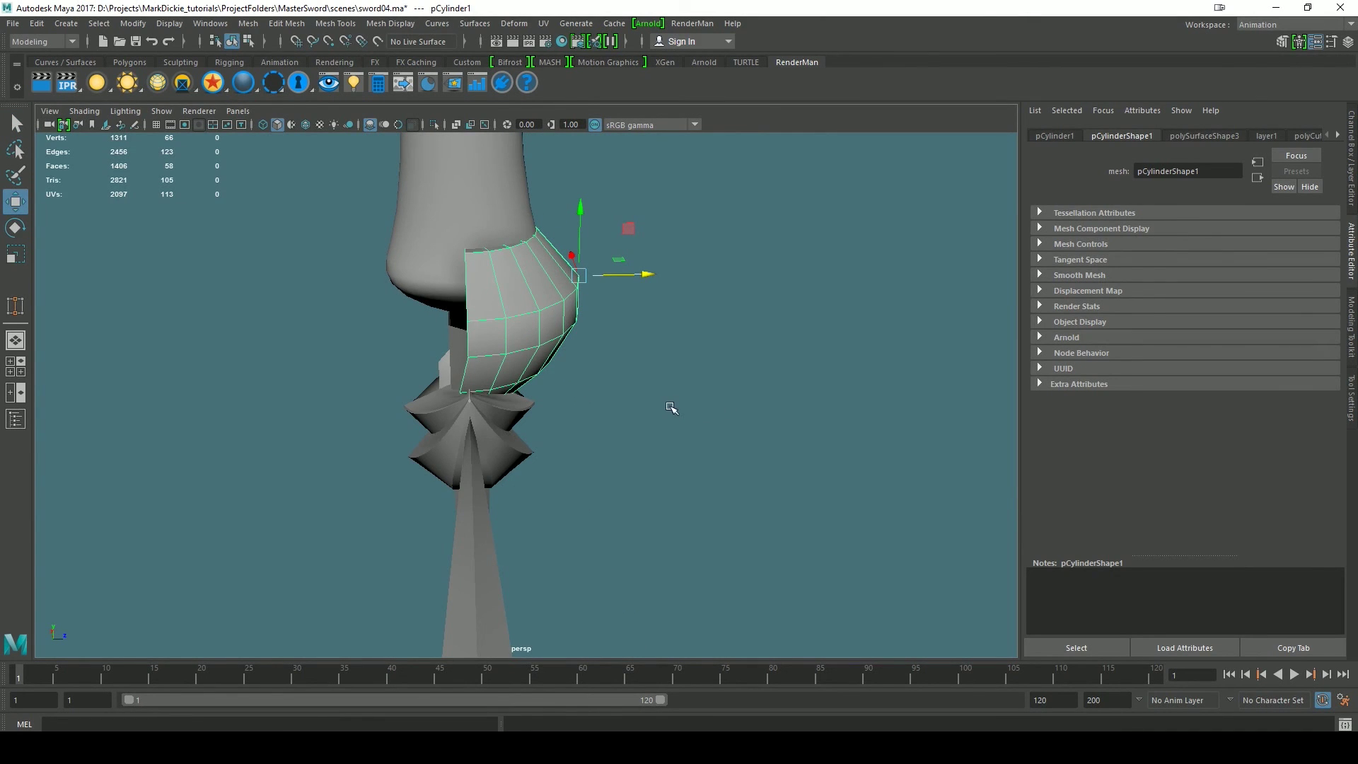
{"action": "key", "text": "d"}
{"action": "middle_click", "coordinate": [467, 324]}
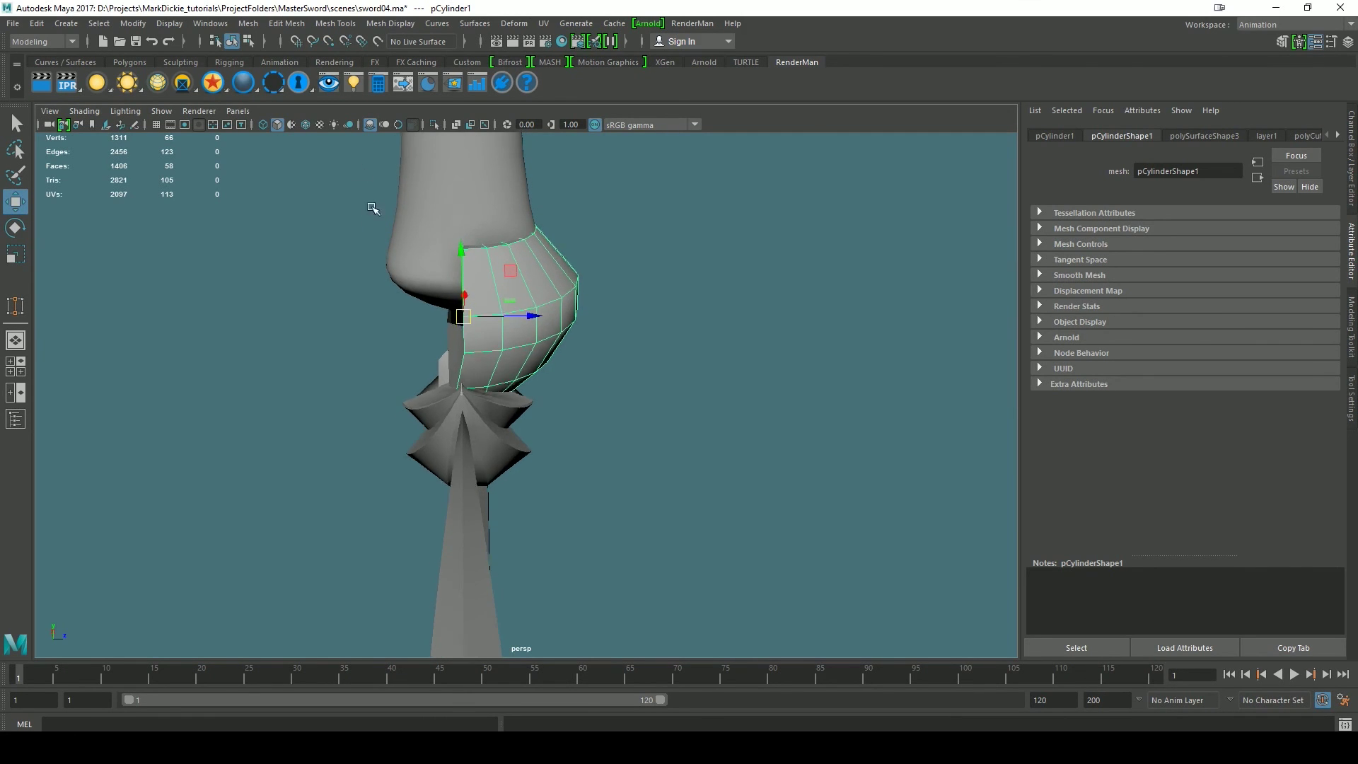
- Mirror the half collar across the world Z axis in the negative direction, merging border vertices, and deselect it
{"action": "left_click", "coordinate": [247, 23]}
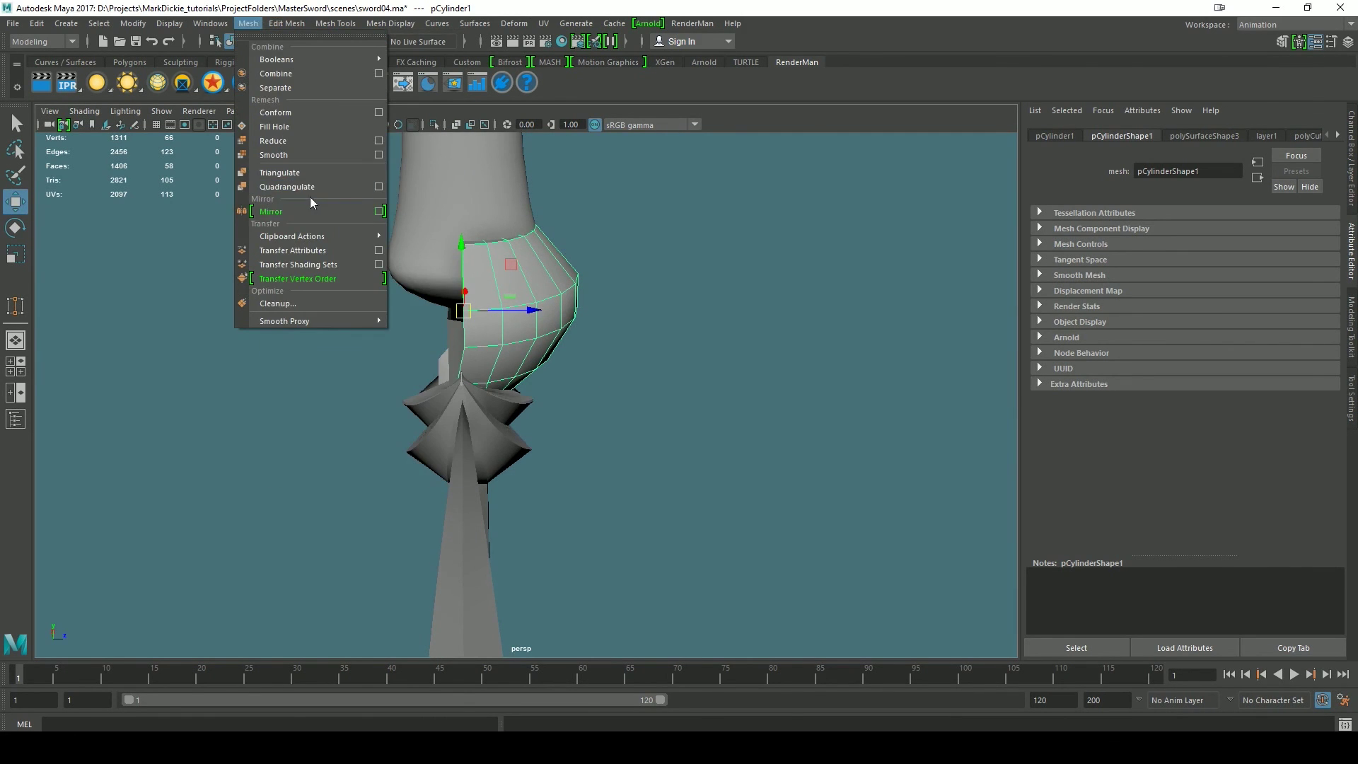
{"action": "left_click", "coordinate": [380, 210]}
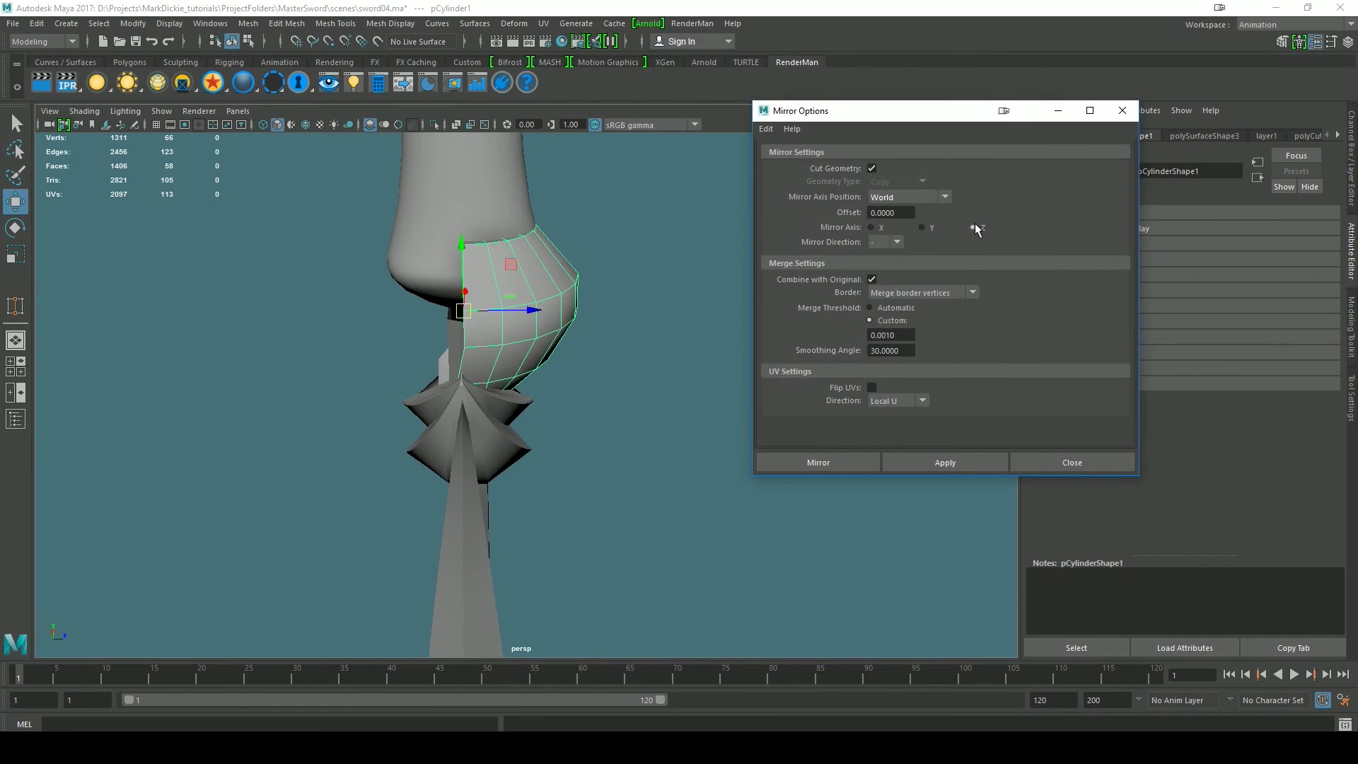
{"action": "left_click", "coordinate": [939, 466]}
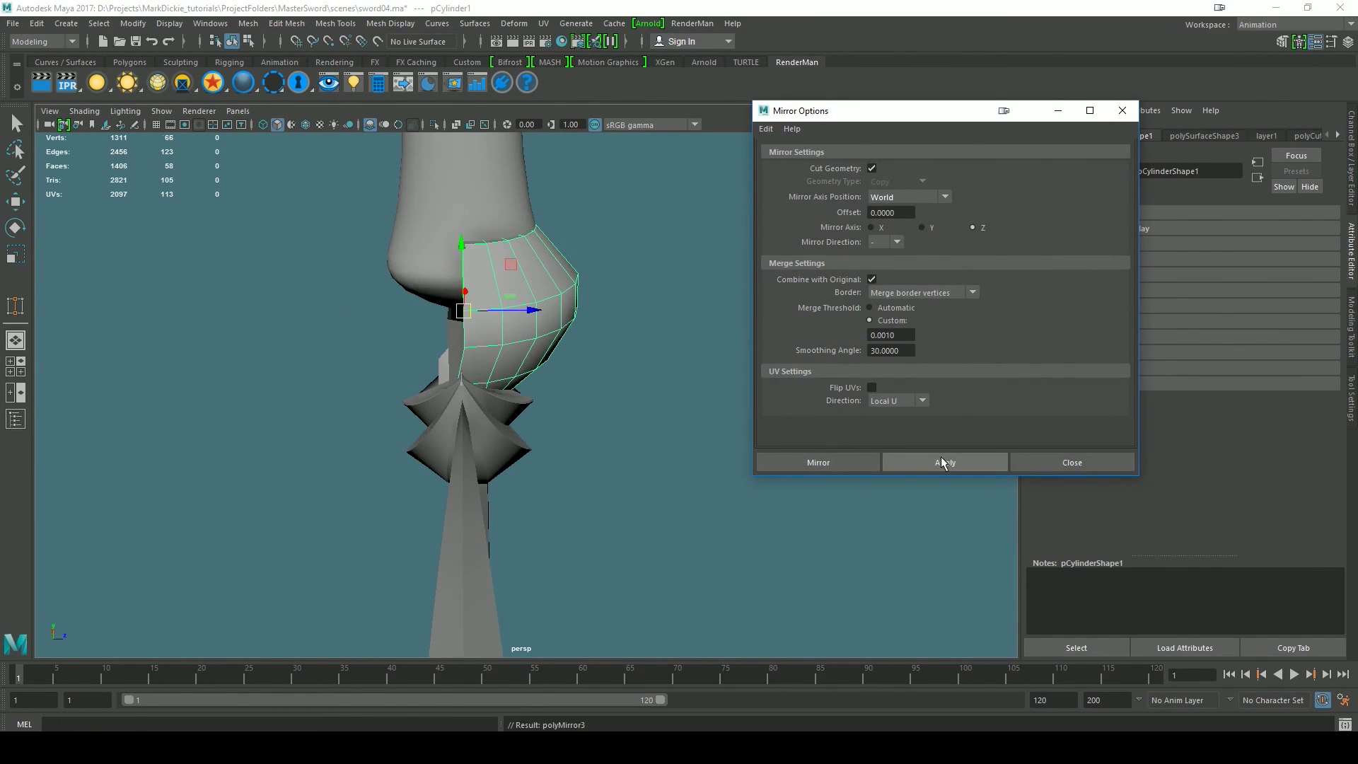
{"action": "left_click_drag", "start_coordinate": [538, 467], "coordinate": [440, 429], "text": "alt"}
{"action": "left_click", "coordinate": [1122, 111]}
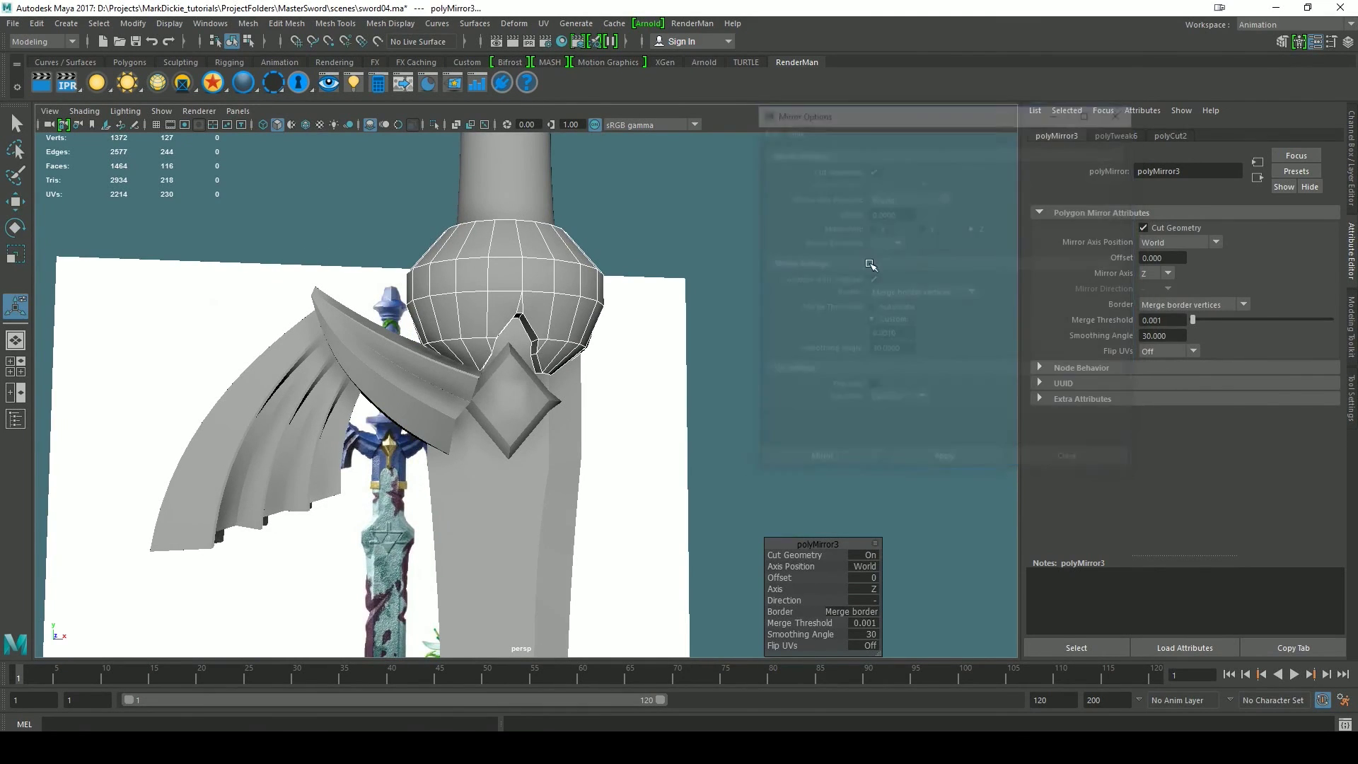
{"action": "left_click", "coordinate": [679, 389]}
- Select the feathered wing and the curved guard piece, combine them into one mesh and centre its pivot
{"action": "scroll", "coordinate": [669, 389], "scroll_direction": "down", "scroll_amount": 10}
{"action": "mouse_move", "coordinate": [665, 440]}
{"action": "left_mouse_down", "text": "alt"}
{"action": "mouse_move", "coordinate": [692, 443]}
{"action": "mouse_move", "coordinate": [660, 448]}
{"action": "left_mouse_up", "text": "alt"}
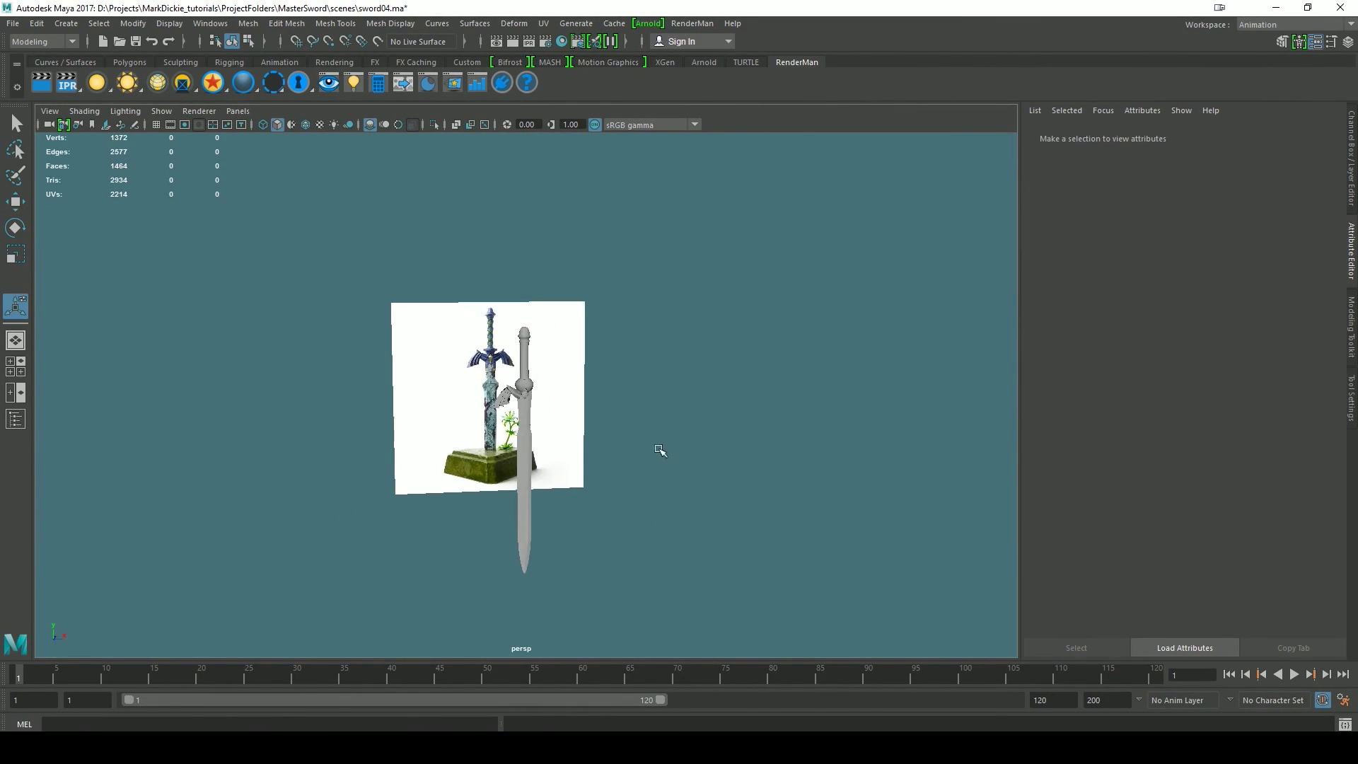
{"action": "scroll", "coordinate": [658, 447], "scroll_direction": "up", "scroll_amount": 8}
{"action": "left_click", "coordinate": [439, 390]}
{"action": "left_click", "coordinate": [467, 383]}
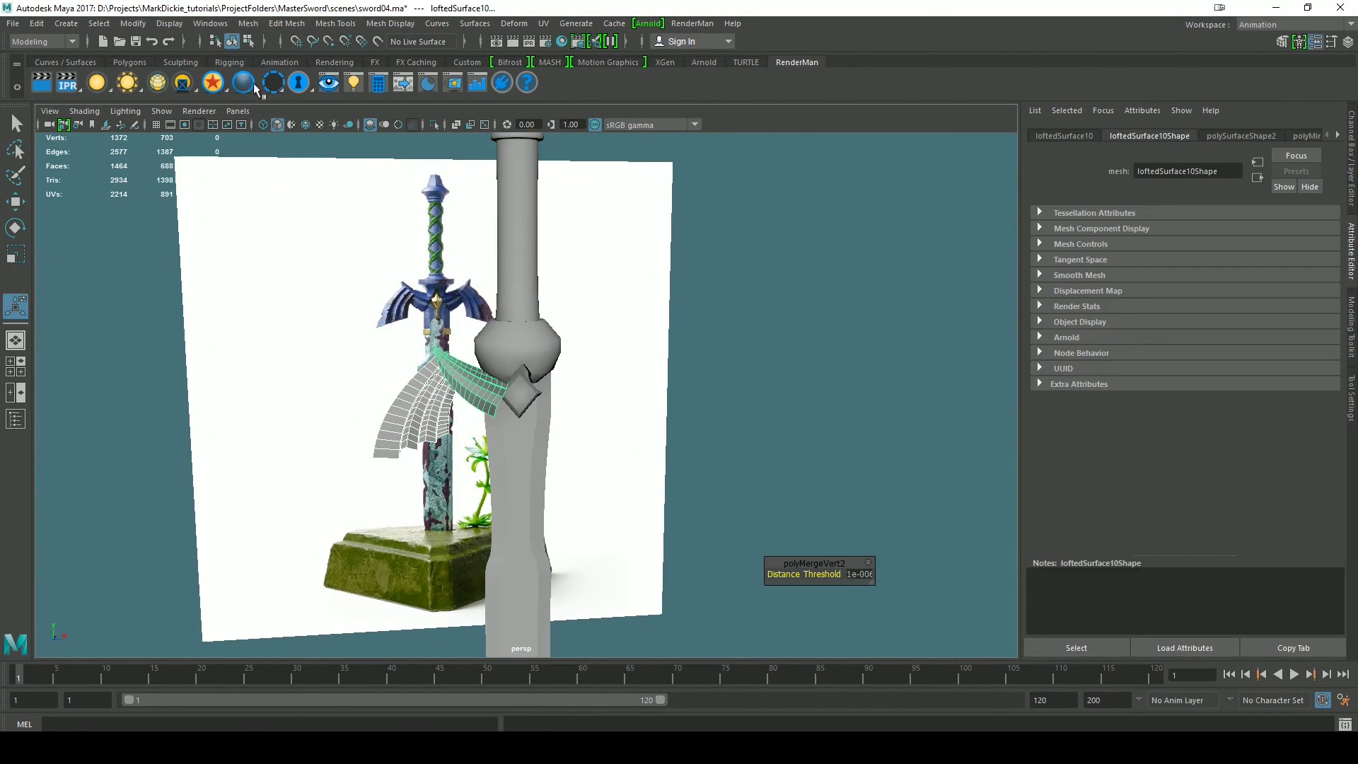
{"action": "left_click", "coordinate": [256, 25]}
{"action": "left_click", "coordinate": [274, 74]}
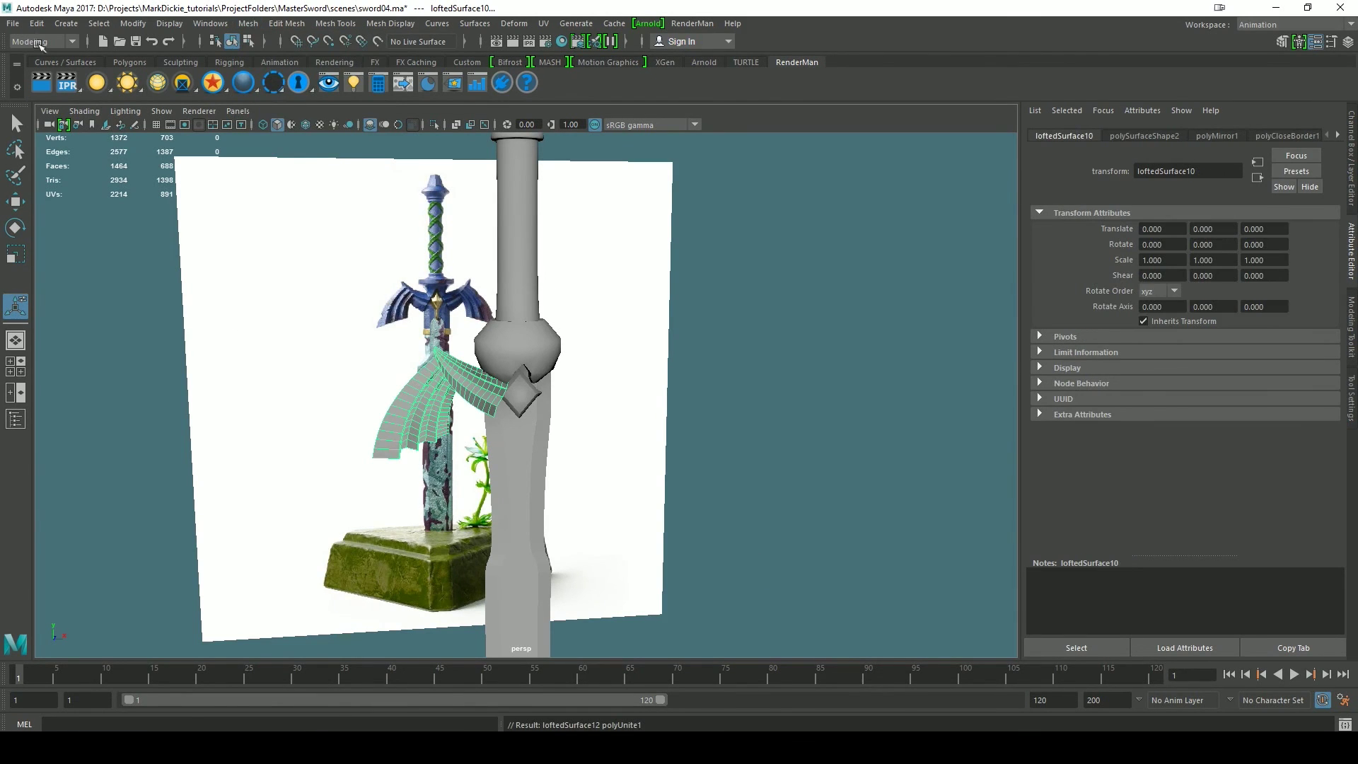
{"action": "left_click", "coordinate": [99, 23]}
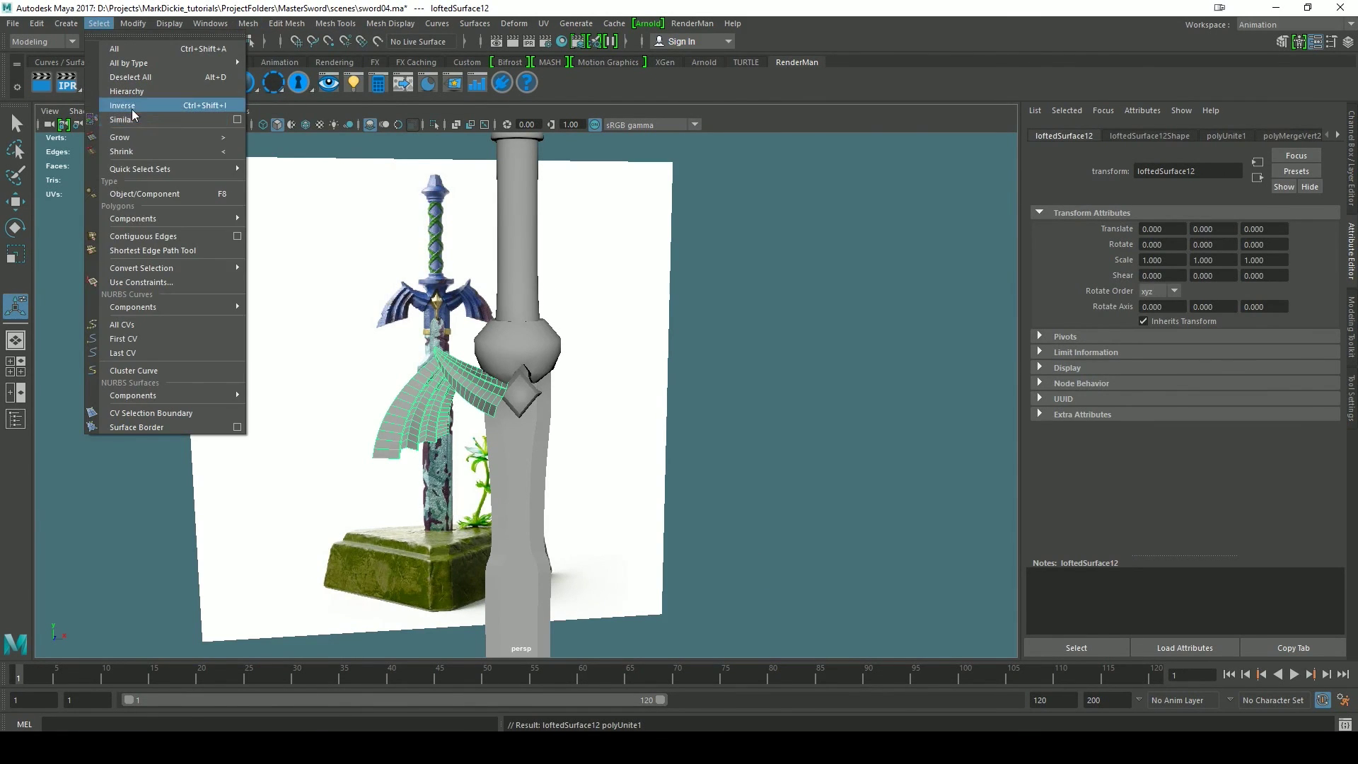
{"action": "mouse_move", "coordinate": [136, 25]}
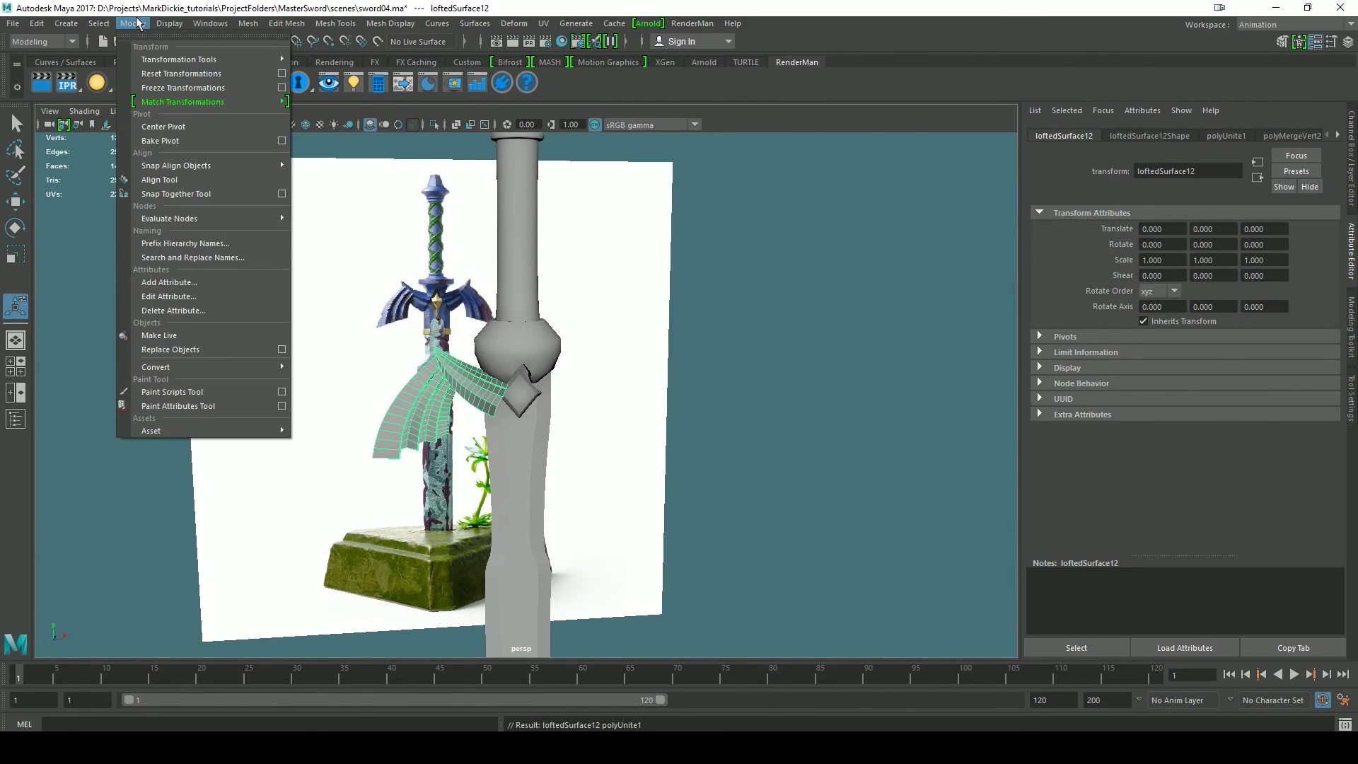
{"action": "left_click", "coordinate": [179, 128]}
- Snap the combined wing's pivot to the vertex near the diamond's upper tip on the sword's centre line
{"action": "key", "text": "w"}
{"action": "mouse_move", "coordinate": [674, 512]}
{"action": "left_mouse_down", "text": "alt"}
{"action": "mouse_move", "coordinate": [664, 494]}
{"action": "mouse_move", "coordinate": [669, 513]}
{"action": "left_mouse_up", "text": "alt"}
{"action": "scroll", "coordinate": [669, 513], "scroll_direction": "up", "scroll_amount": 10}
{"action": "scroll", "coordinate": [669, 513], "scroll_direction": "down", "scroll_amount": 10}
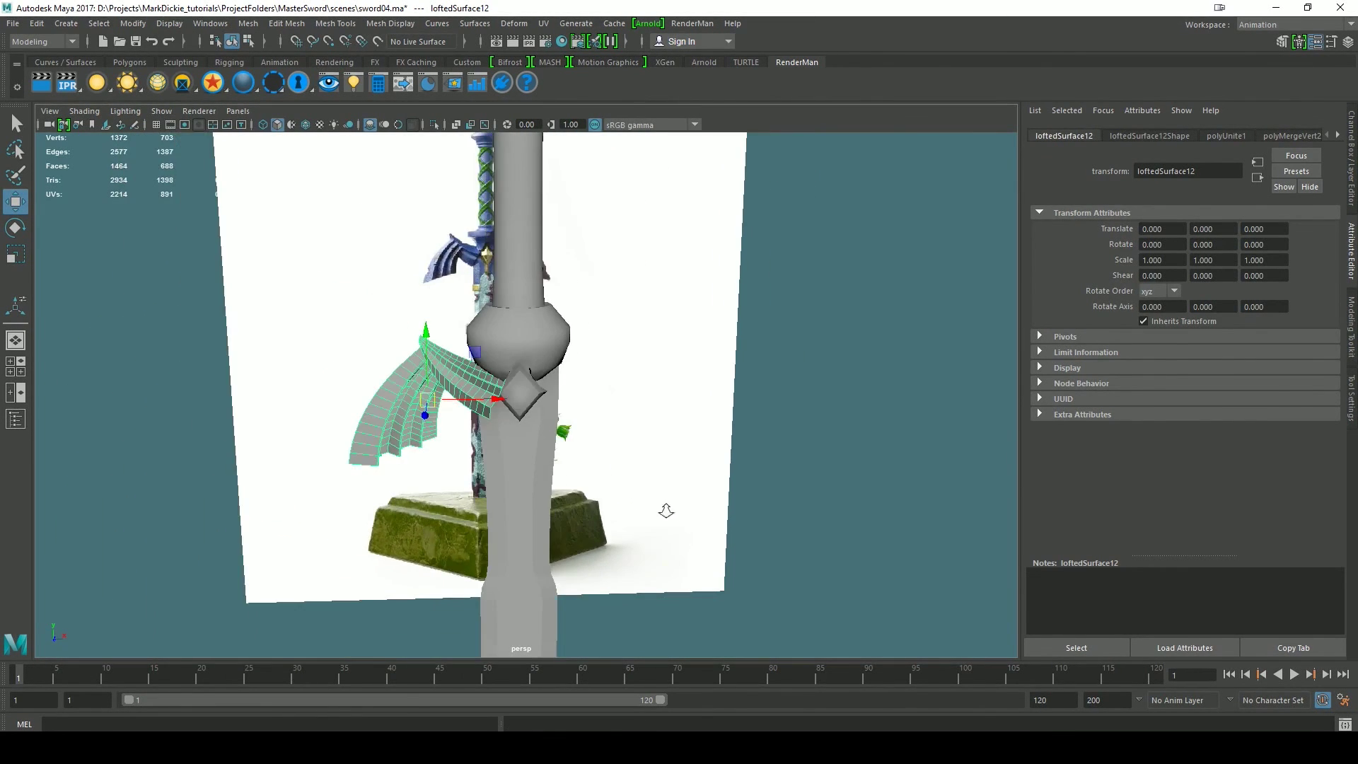
{"action": "scroll", "coordinate": [669, 513], "scroll_direction": "up", "scroll_amount": 11}
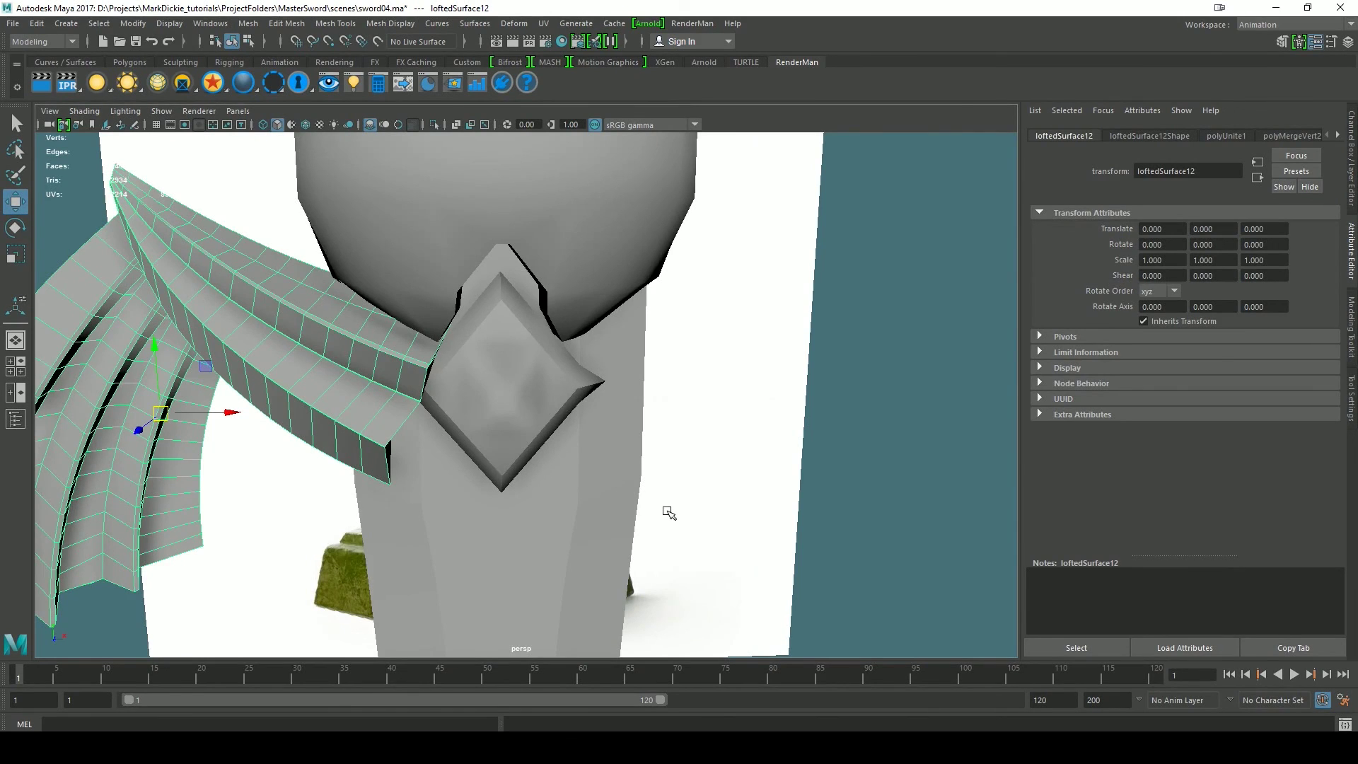
{"action": "key", "text": "d"}
{"action": "key", "text": "v"}
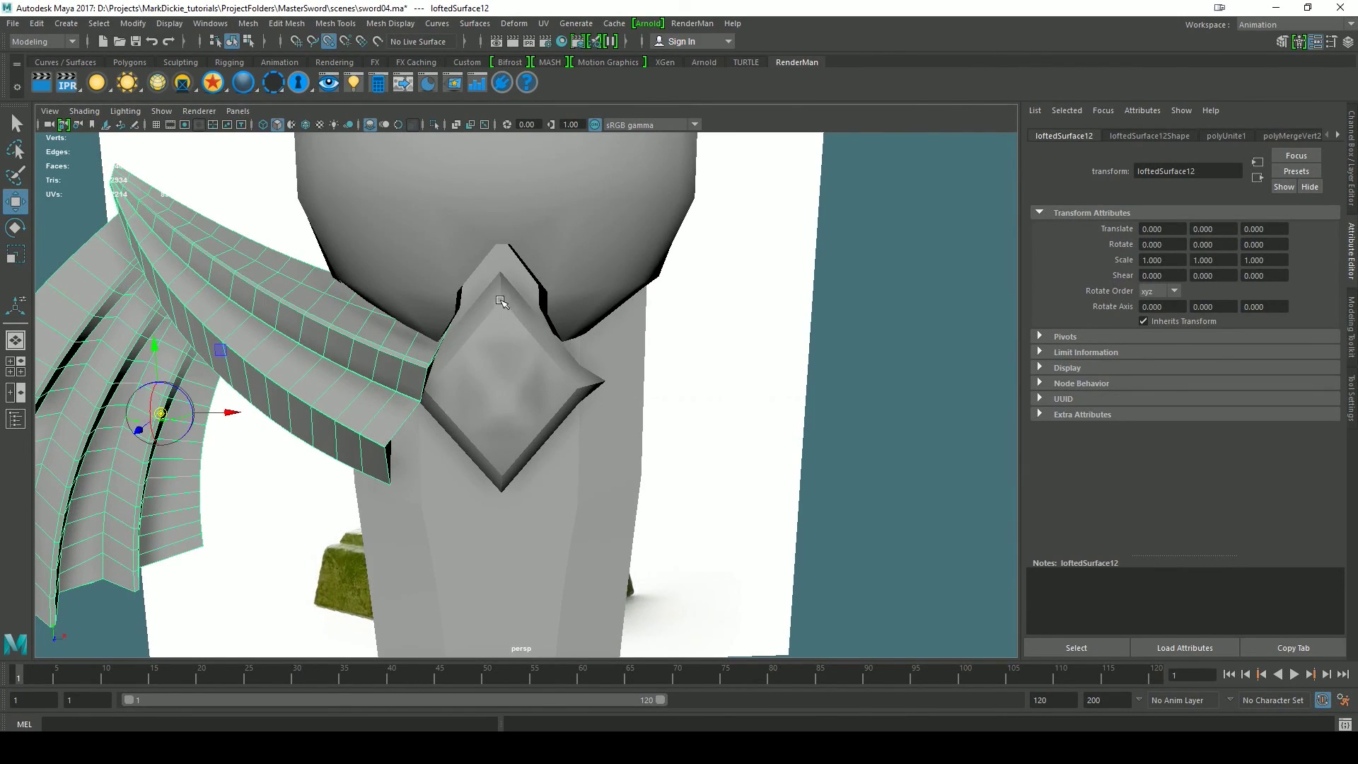
{"action": "middle_click", "coordinate": [501, 302]}
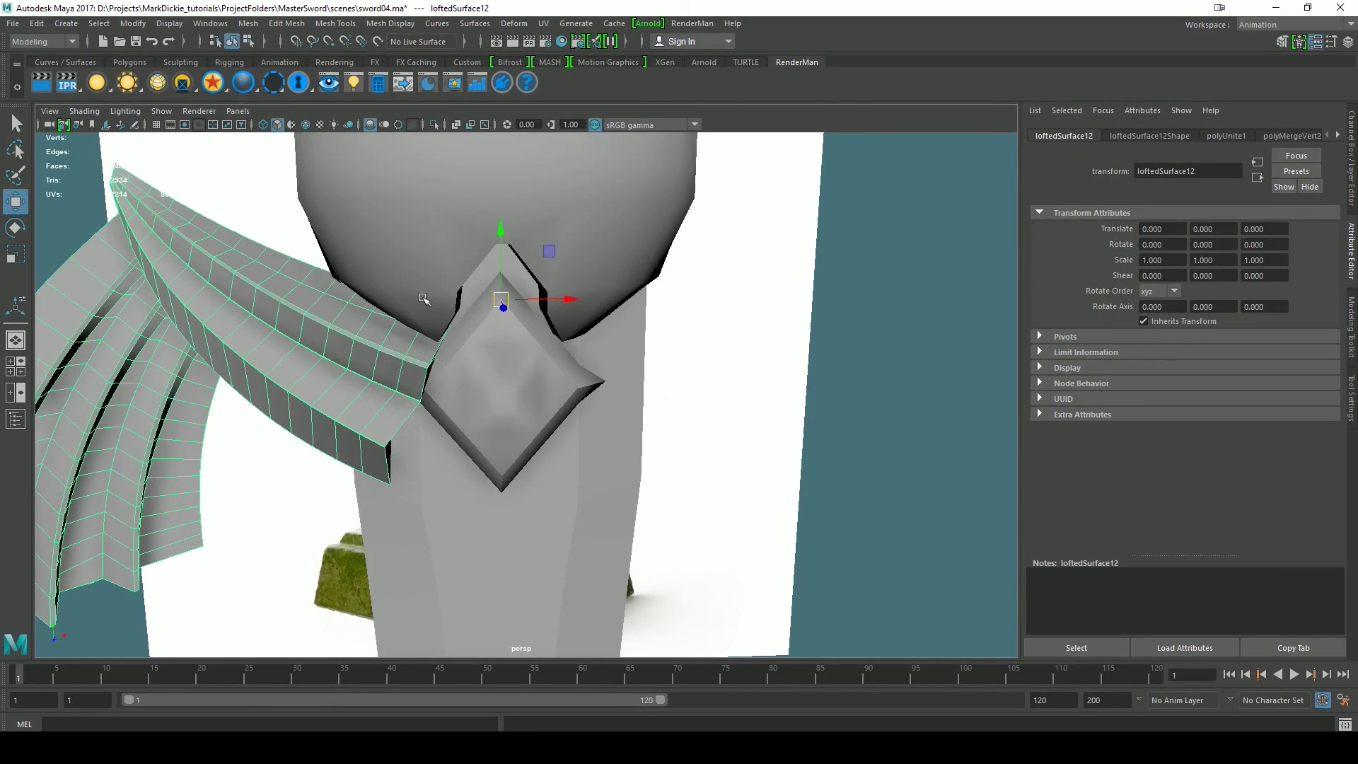
- Mirror the combined wing across the world X axis in the positive direction, merging border vertices, and deselect the result
{"action": "left_click", "coordinate": [248, 24]}
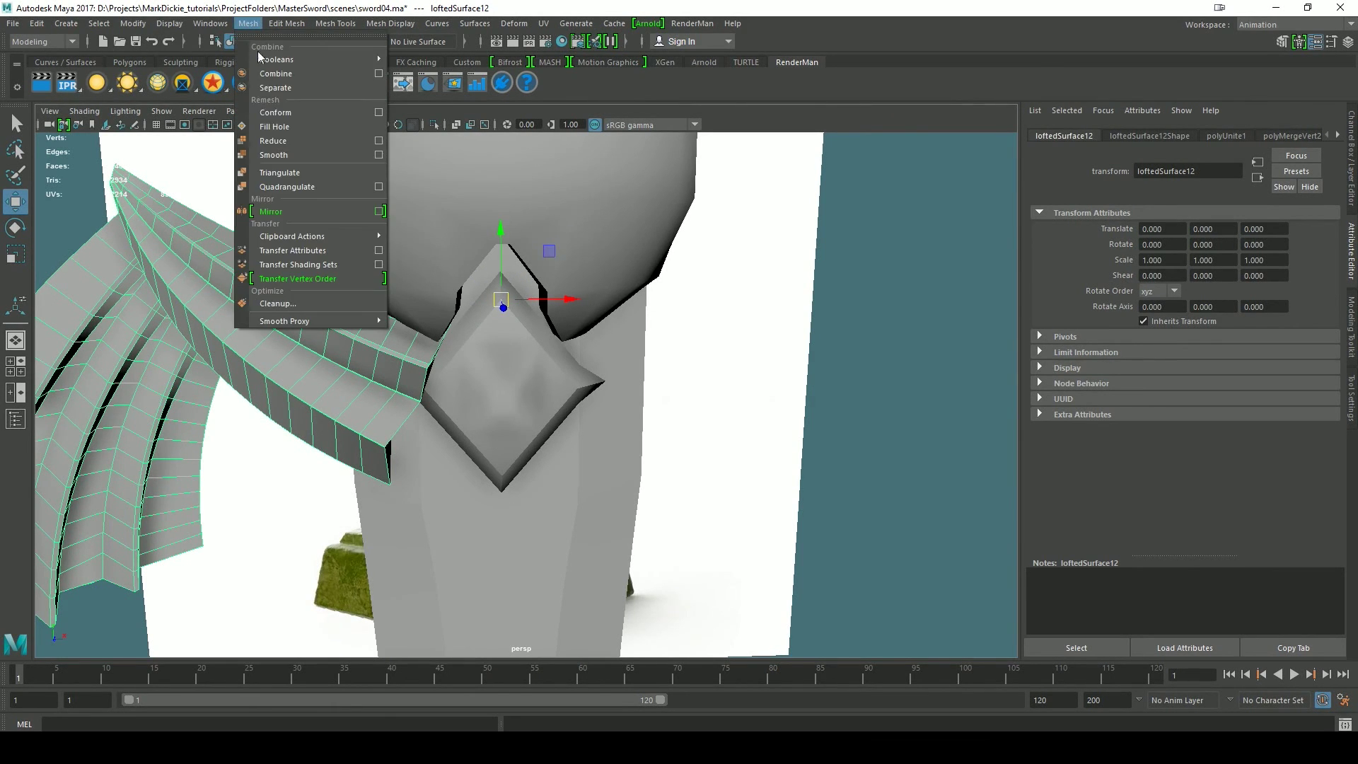
{"action": "left_click", "coordinate": [379, 211]}
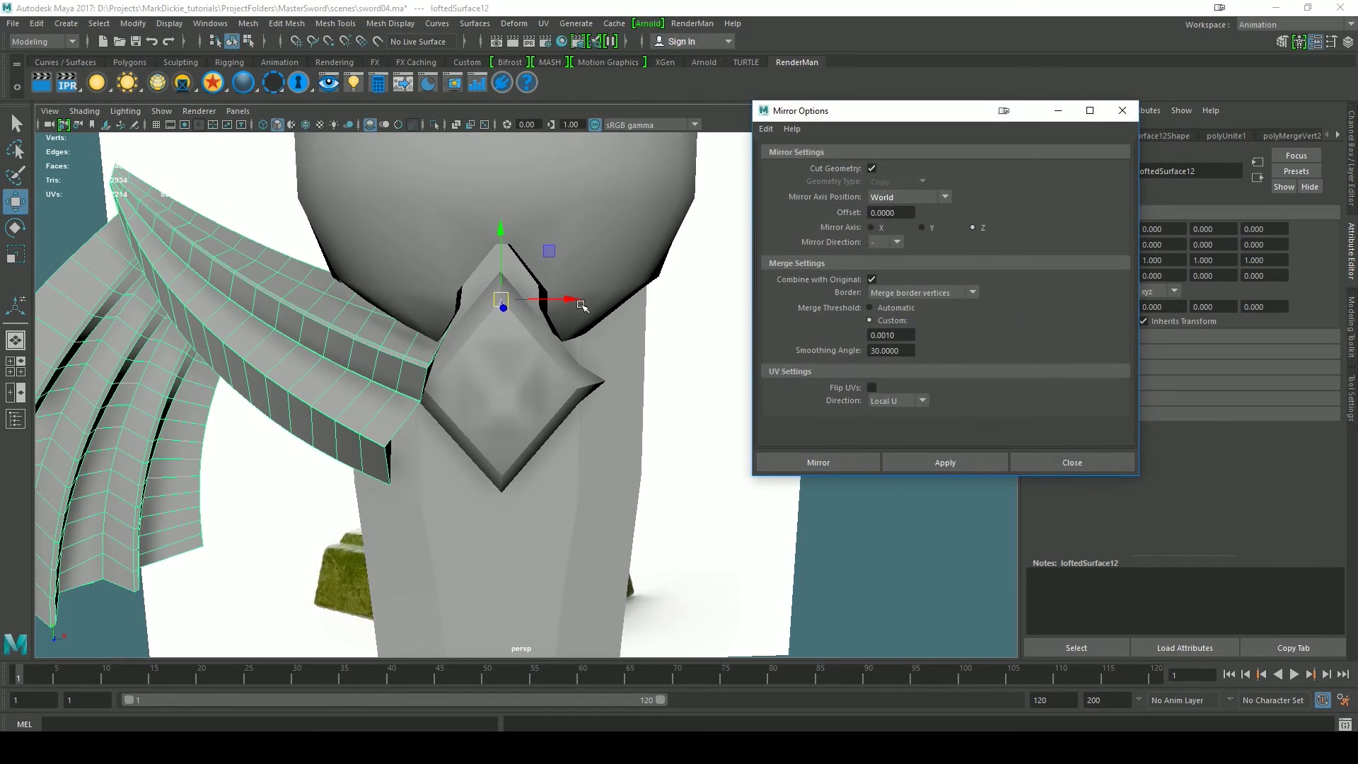
{"action": "left_click", "coordinate": [897, 243]}
{"action": "left_click", "coordinate": [880, 257]}
{"action": "left_click", "coordinate": [952, 461]}
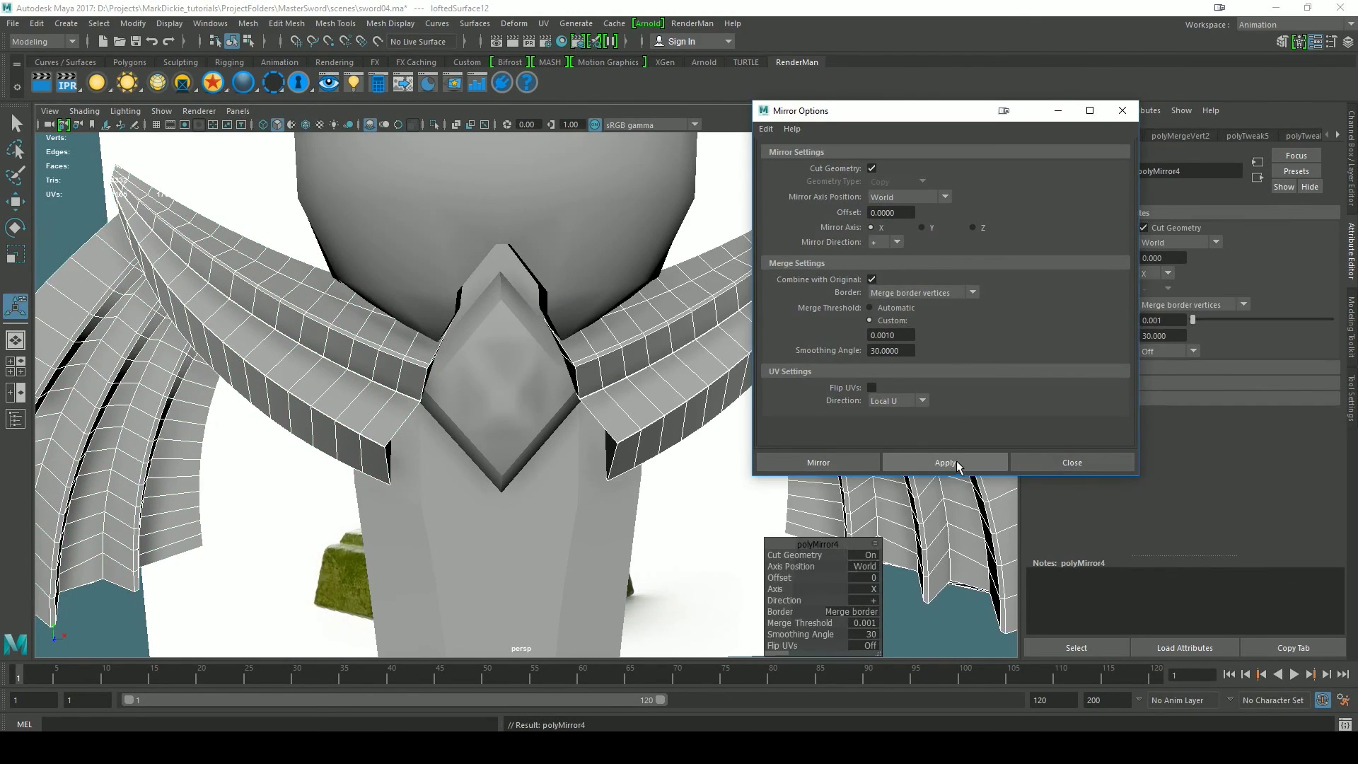
{"action": "scroll", "coordinate": [607, 482], "scroll_direction": "down", "scroll_amount": 1}
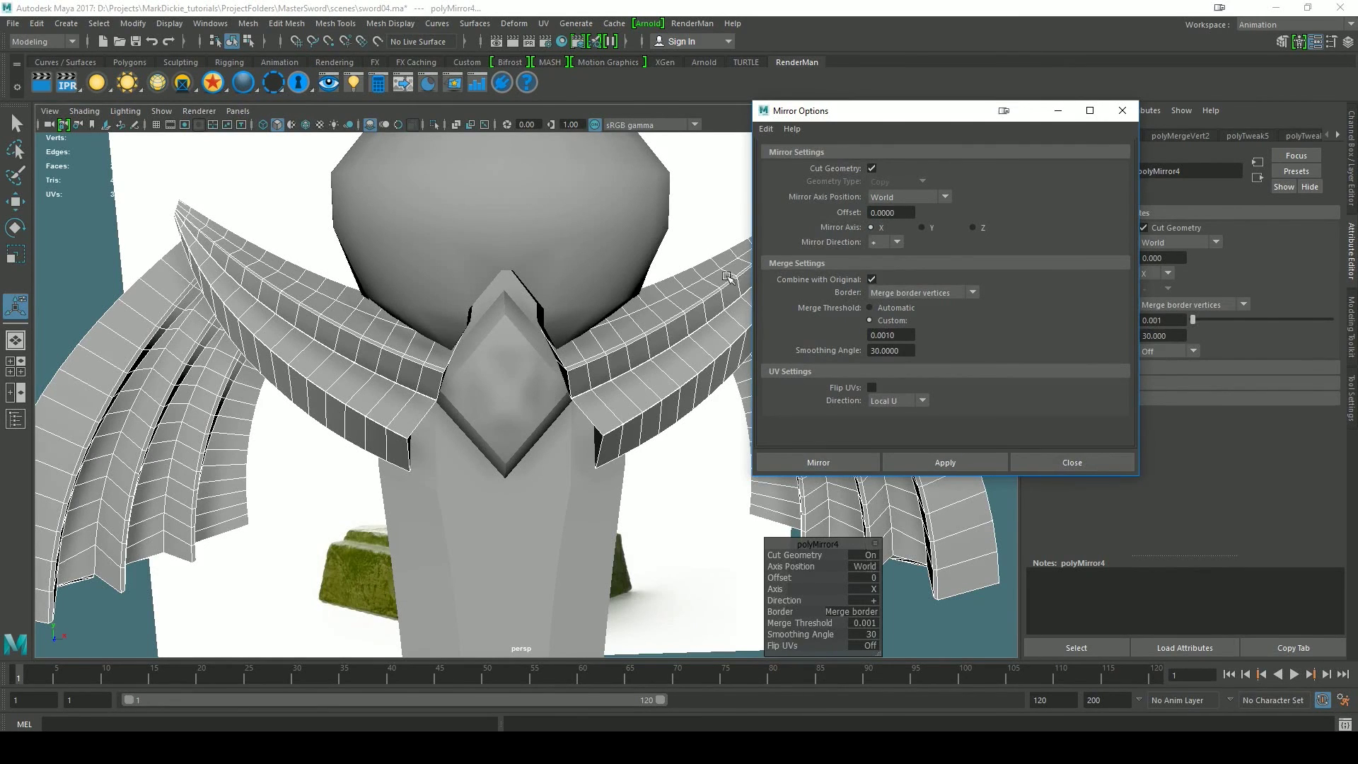
{"action": "left_click", "coordinate": [1122, 111]}
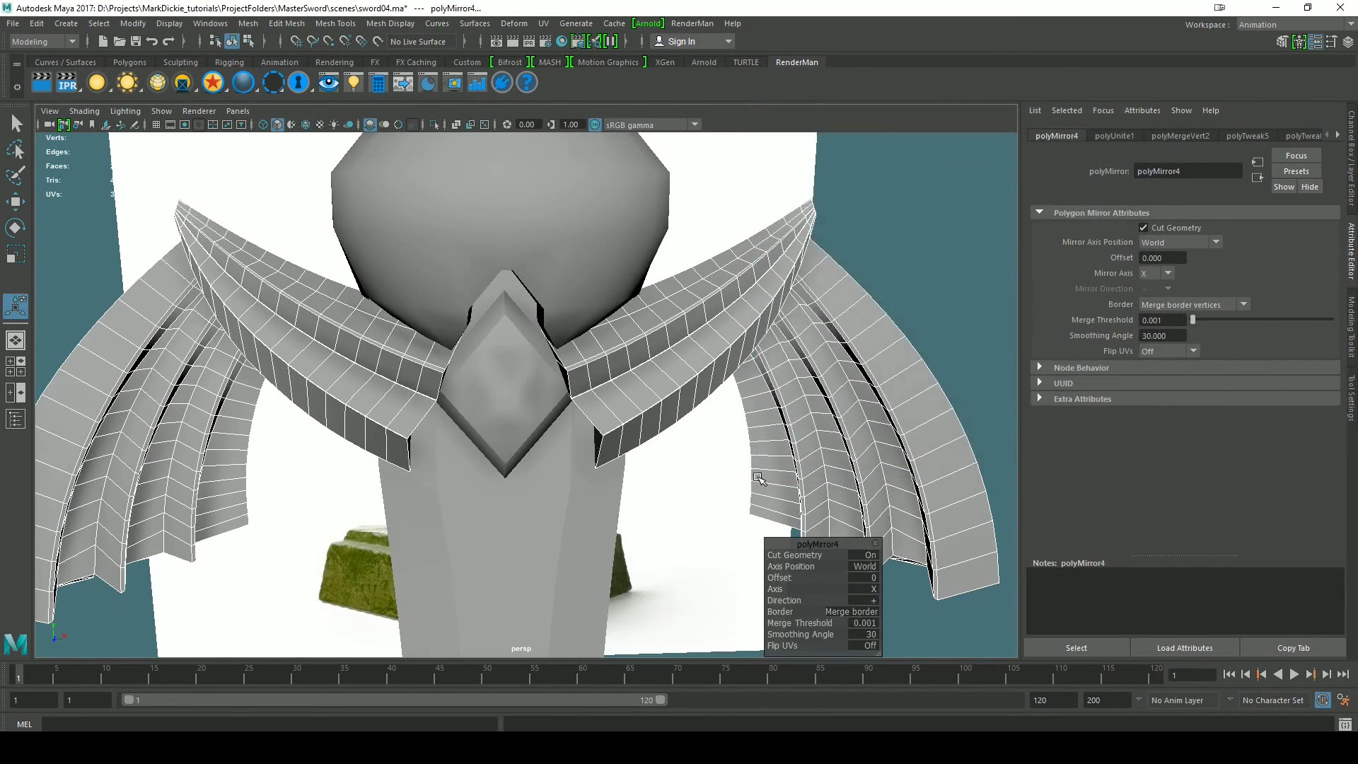
{"action": "scroll", "coordinate": [755, 471], "scroll_direction": "down", "scroll_amount": 5}
{"action": "left_click", "coordinate": [830, 338]}
- Check the whole sword beside the reference and save the scene under the new name sword05.ma
{"action": "scroll", "coordinate": [772, 443], "scroll_direction": "down", "scroll_amount": 5}
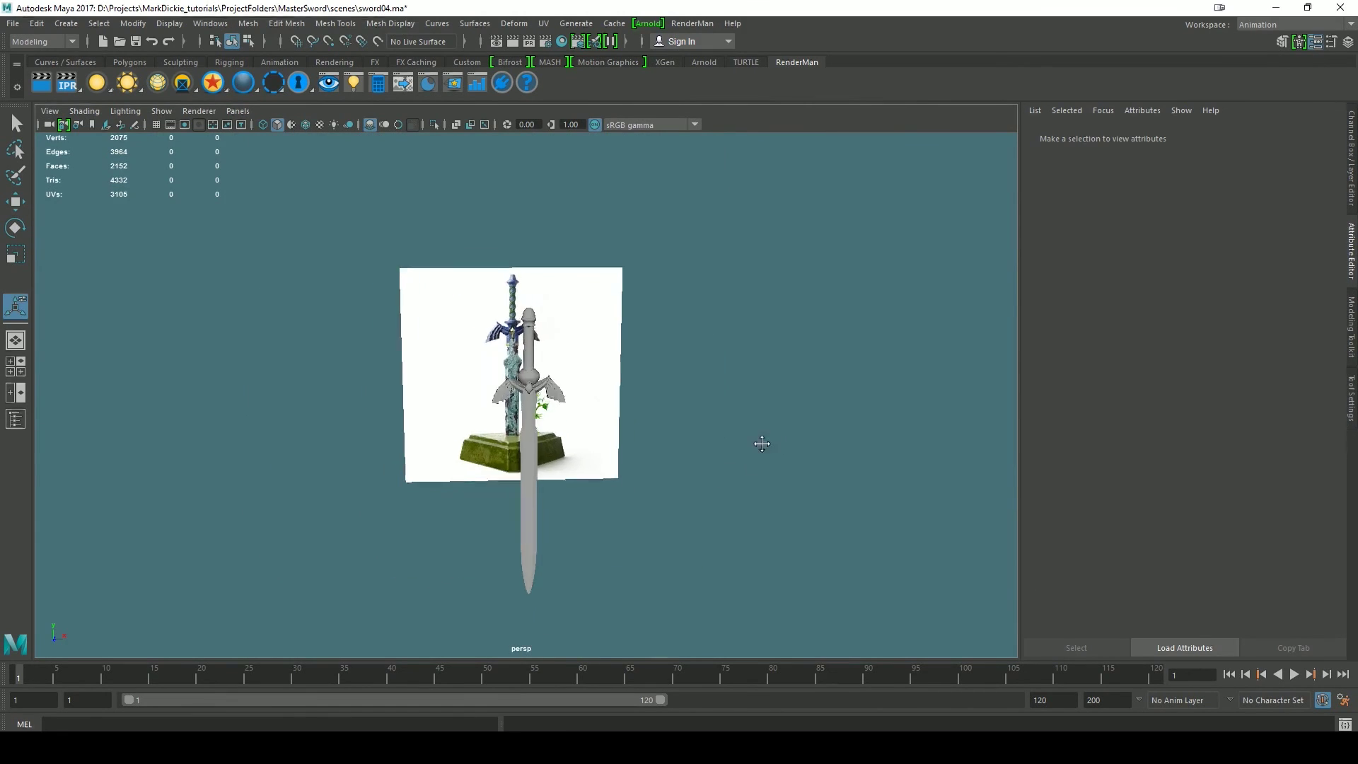
{"action": "middle_click_drag", "start_coordinate": [762, 443], "coordinate": [780, 377], "text": "alt"}
{"action": "left_click_drag", "start_coordinate": [780, 377], "coordinate": [807, 377], "text": "alt"}
{"action": "scroll", "coordinate": [714, 472], "scroll_direction": "up", "scroll_amount": 5}
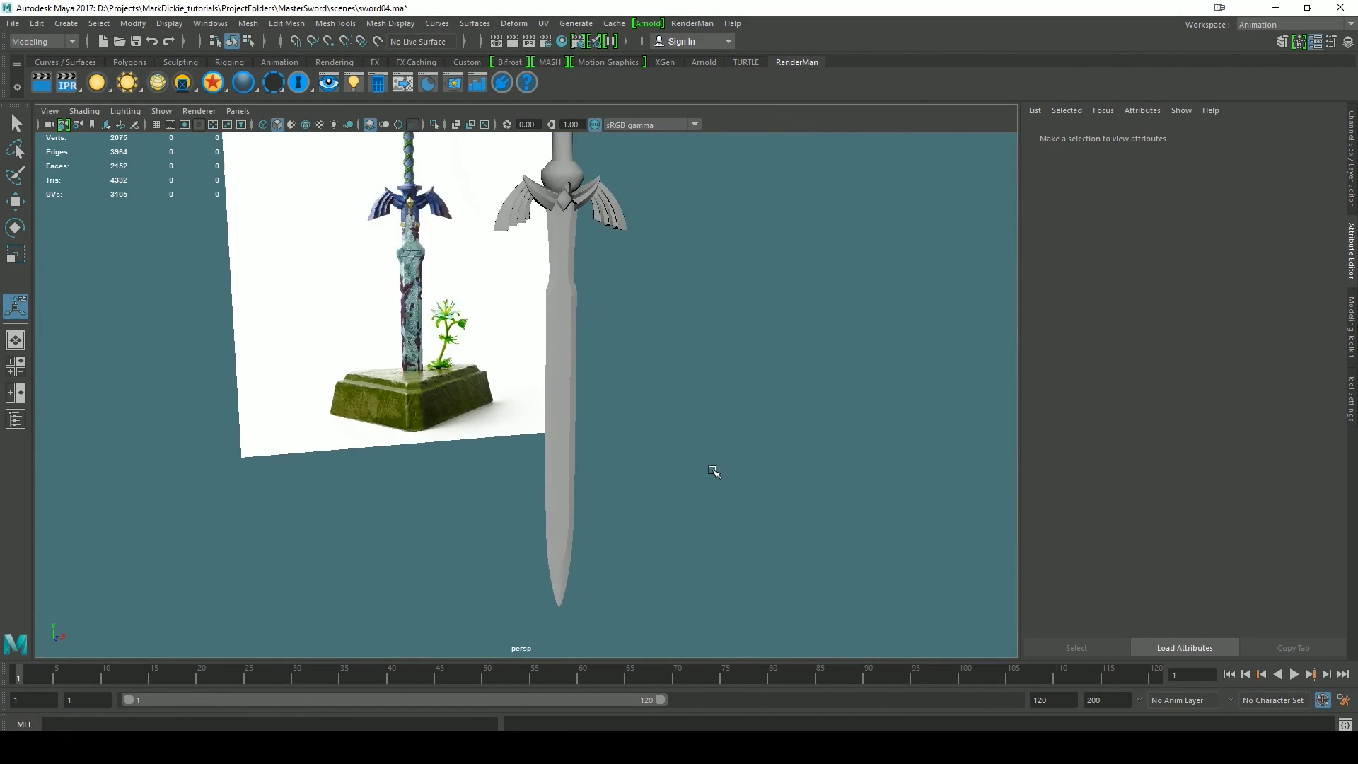
{"action": "scroll", "coordinate": [714, 472], "scroll_direction": "down", "scroll_amount": 5}
{"action": "left_click_drag", "start_coordinate": [614, 425], "coordinate": [638, 430], "text": "alt"}
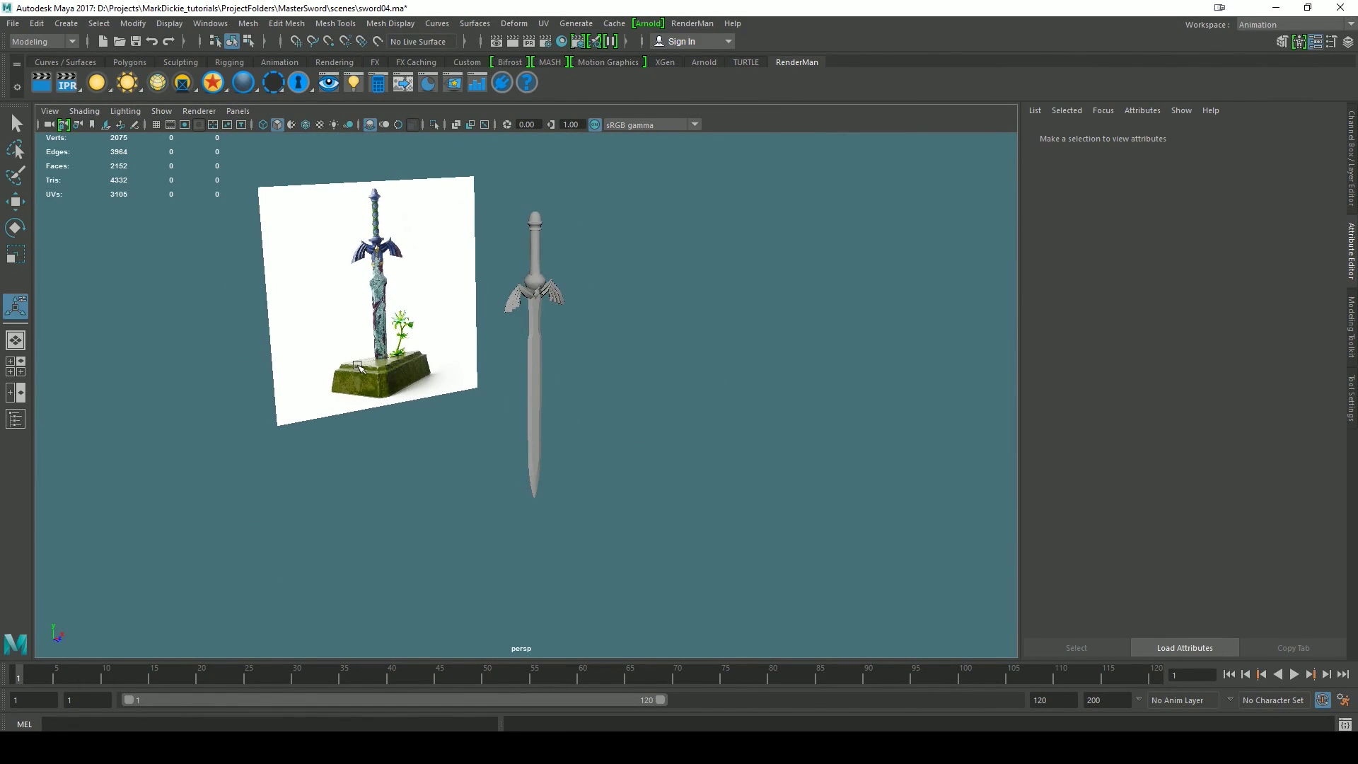
{"action": "left_click", "coordinate": [13, 24]}
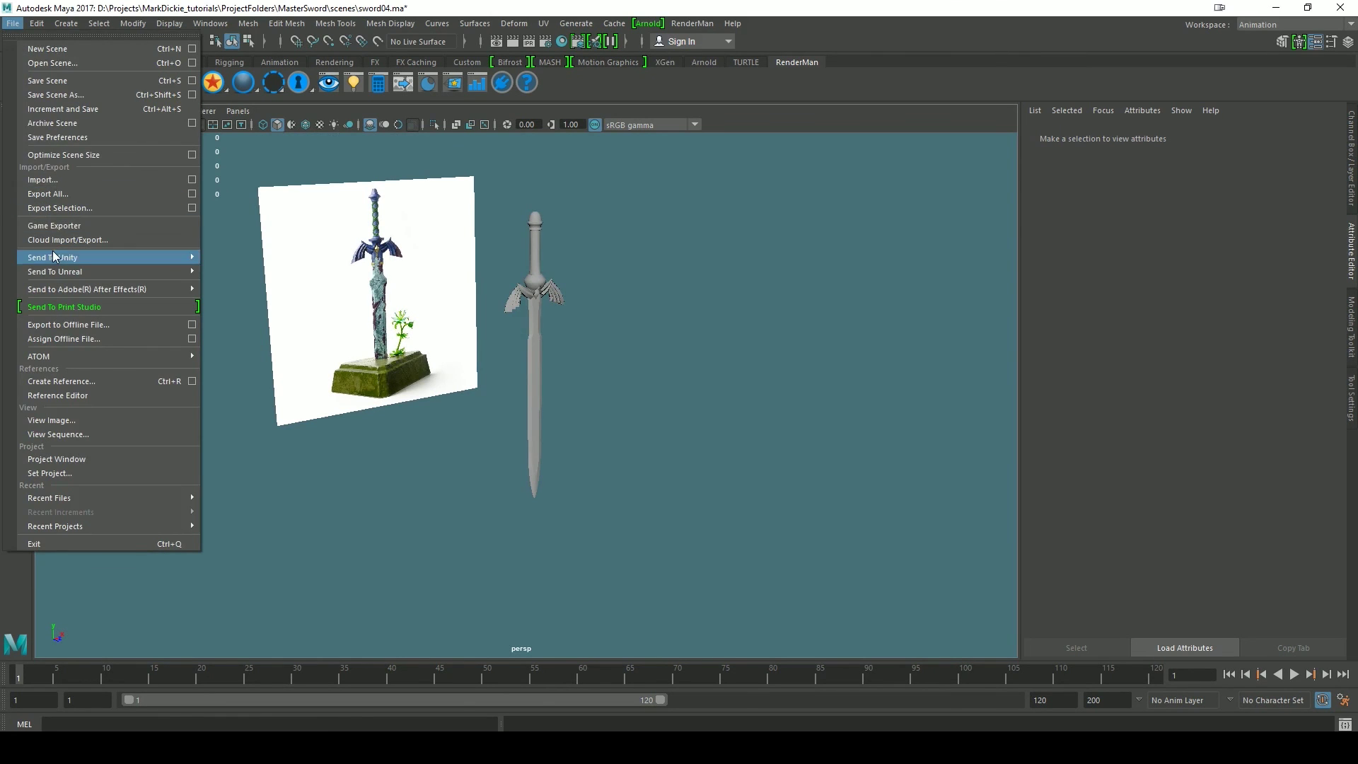
{"action": "left_click", "coordinate": [64, 94]}
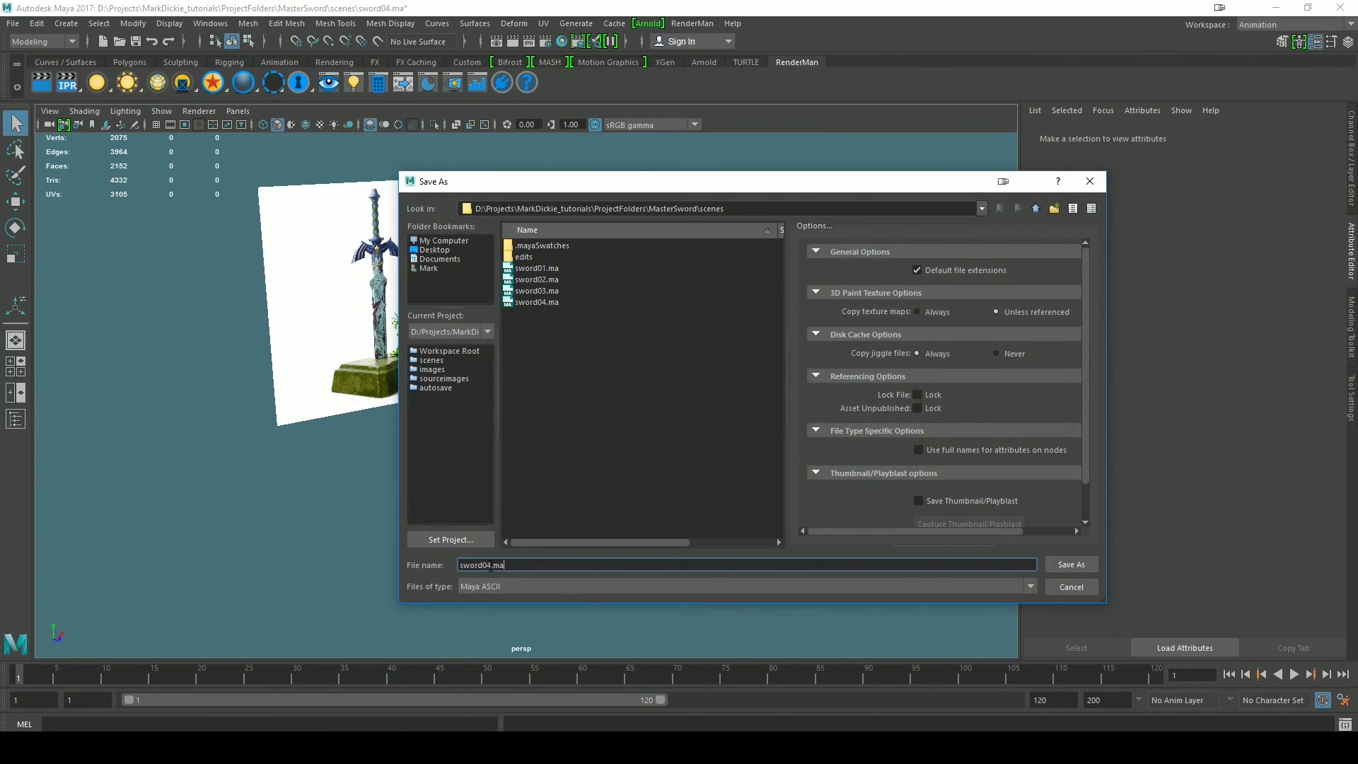
{"action": "left_click", "coordinate": [1071, 564]}
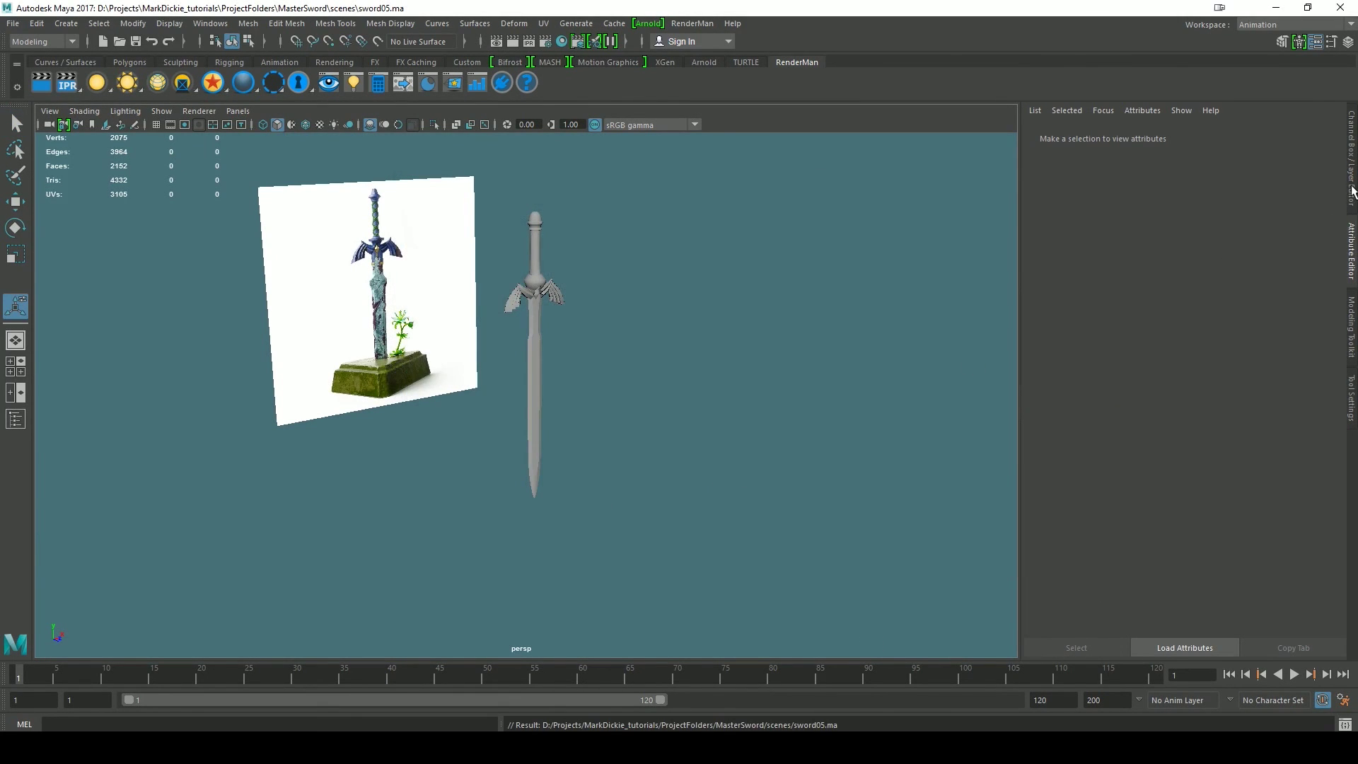
- Hide the ref display layer and examine the sword's blade, guard and hilt from several angles
{"action": "left_click", "coordinate": [1352, 162]}
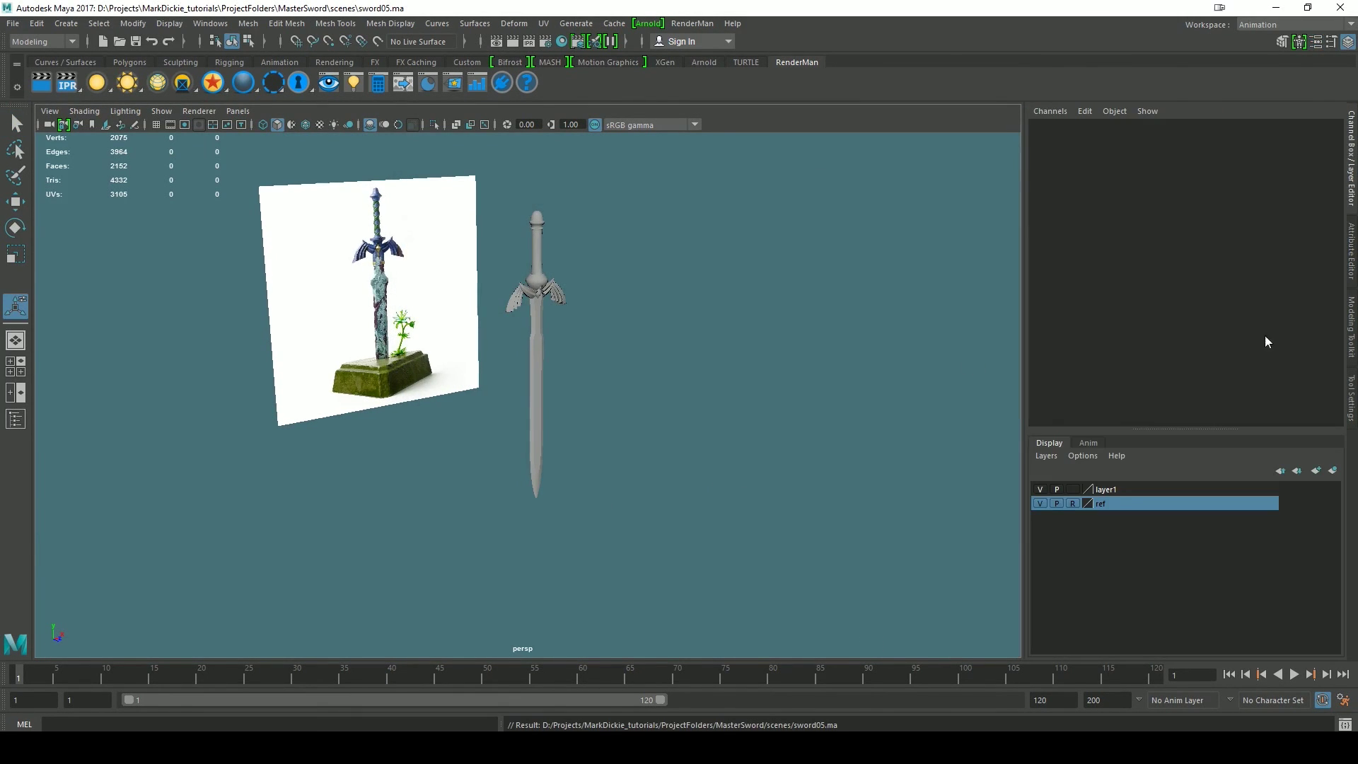
{"action": "left_click", "coordinate": [1041, 488]}
{"action": "left_click", "coordinate": [1039, 504]}
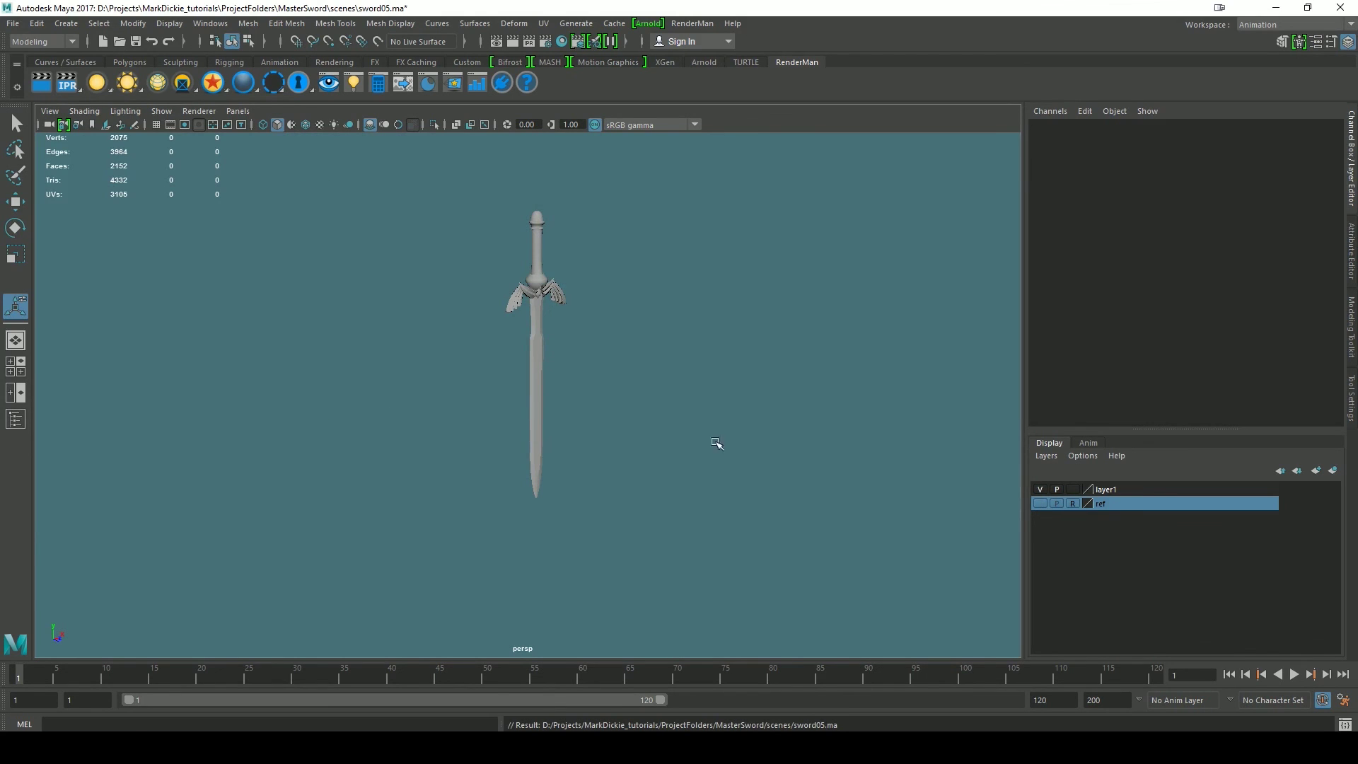
{"action": "scroll", "coordinate": [749, 464], "scroll_direction": "up", "scroll_amount": 5}
{"action": "middle_click_drag", "start_coordinate": [772, 434], "coordinate": [784, 582], "text": "alt"}
{"action": "left_click_drag", "start_coordinate": [770, 509], "coordinate": [732, 510], "text": "alt"}
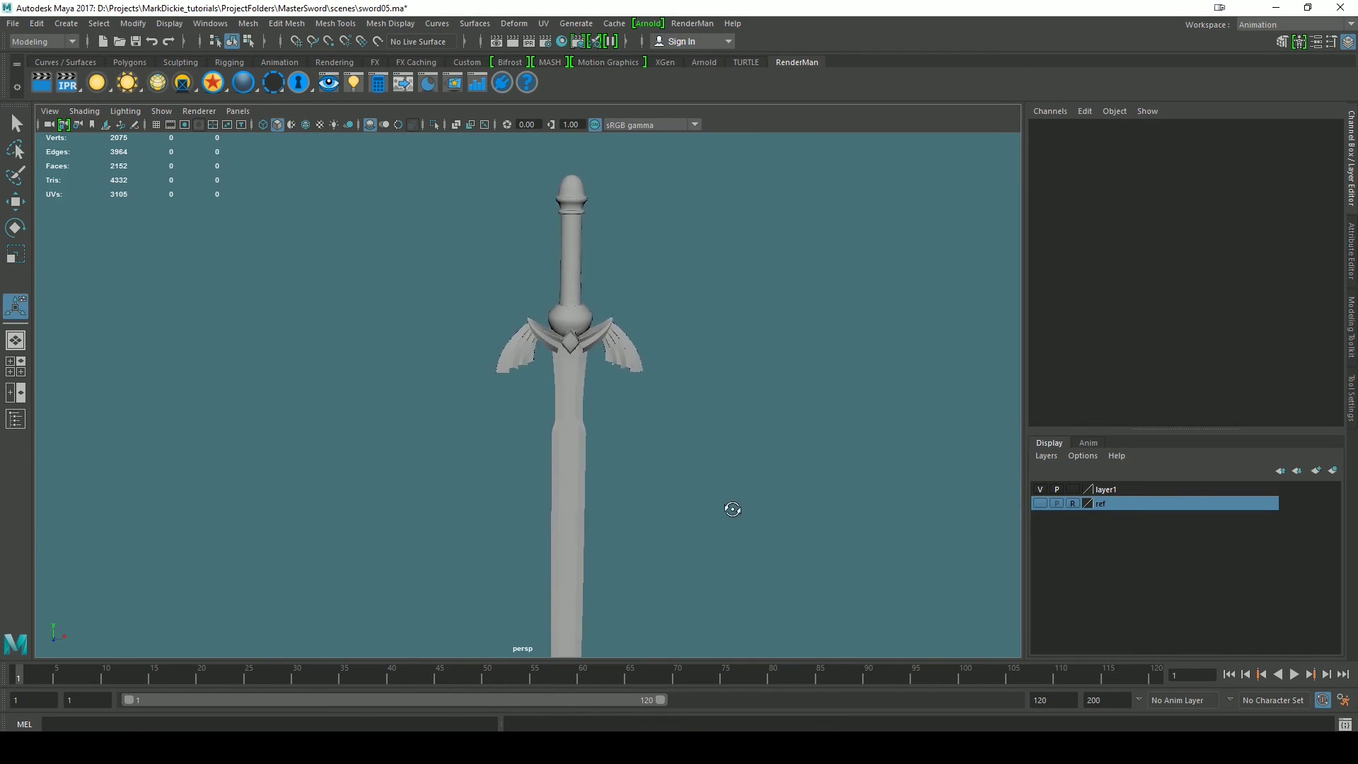
{"action": "scroll", "coordinate": [733, 510], "scroll_direction": "down", "scroll_amount": 3}
{"action": "middle_click_drag", "start_coordinate": [733, 510], "coordinate": [735, 433], "text": "alt"}
{"action": "left_click_drag", "start_coordinate": [748, 444], "coordinate": [711, 399], "text": "alt"}
{"action": "middle_click_drag", "start_coordinate": [711, 399], "coordinate": [705, 477], "text": "alt"}
{"action": "scroll", "coordinate": [705, 477], "scroll_direction": "up", "scroll_amount": 5}
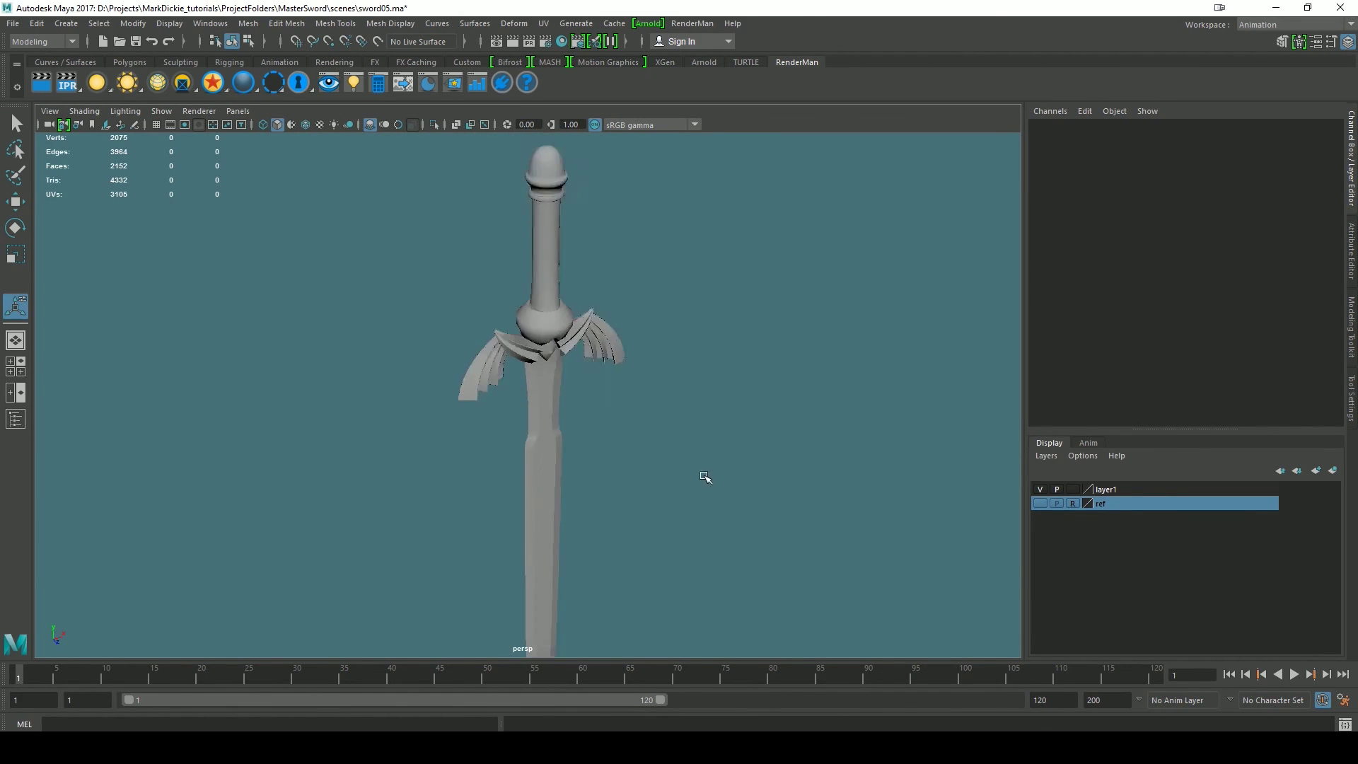
{"action": "middle_click_drag", "start_coordinate": [743, 329], "coordinate": [727, 485], "text": "alt"}
{"action": "left_click_drag", "start_coordinate": [728, 486], "coordinate": [717, 450], "text": "alt"}
- Show the ref display layer, select the collar below the grip, and view it in X-ray against the reference from the front
{"action": "left_click", "coordinate": [1040, 504]}
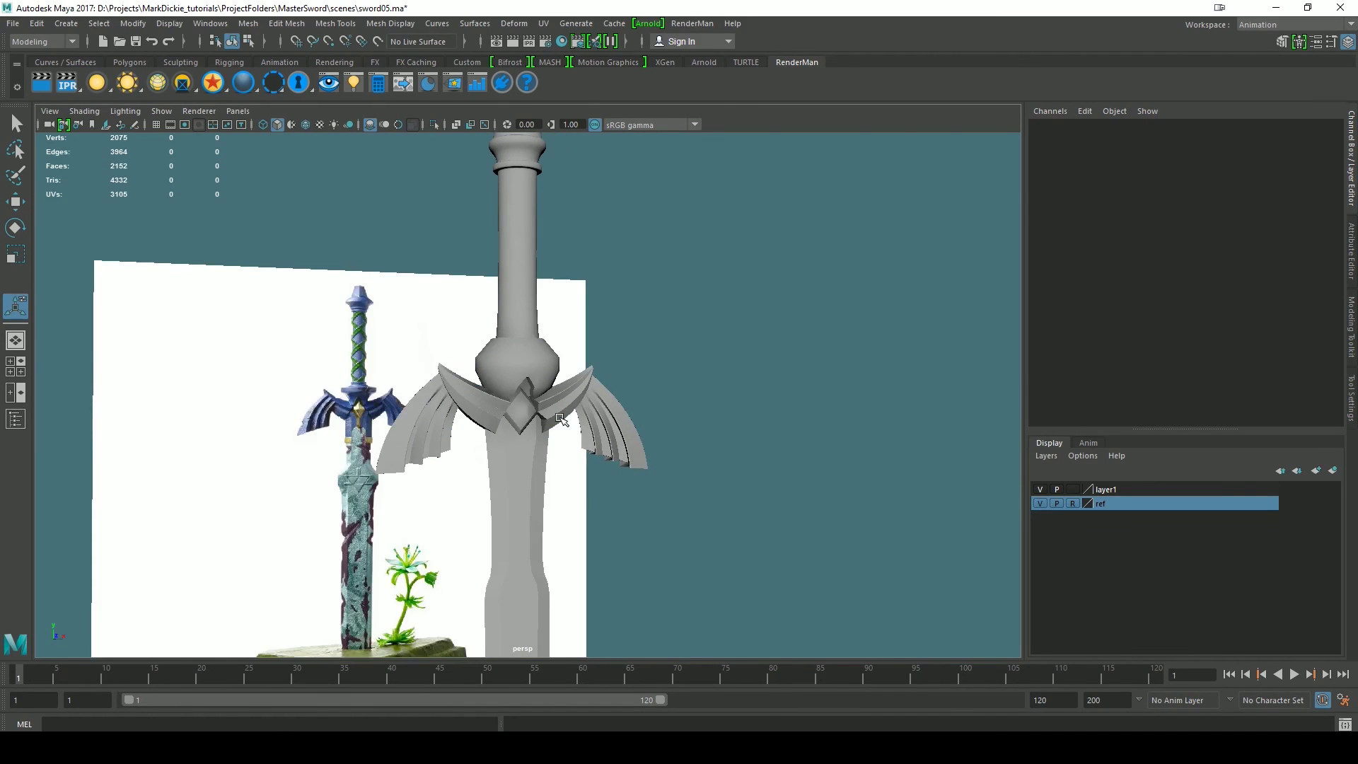
{"action": "left_click_drag", "start_coordinate": [576, 481], "coordinate": [698, 504], "text": "alt"}
{"action": "left_click", "coordinate": [572, 445]}
{"action": "scroll", "coordinate": [630, 494], "scroll_direction": "up", "scroll_amount": 4}
{"action": "left_click", "coordinate": [493, 465]}
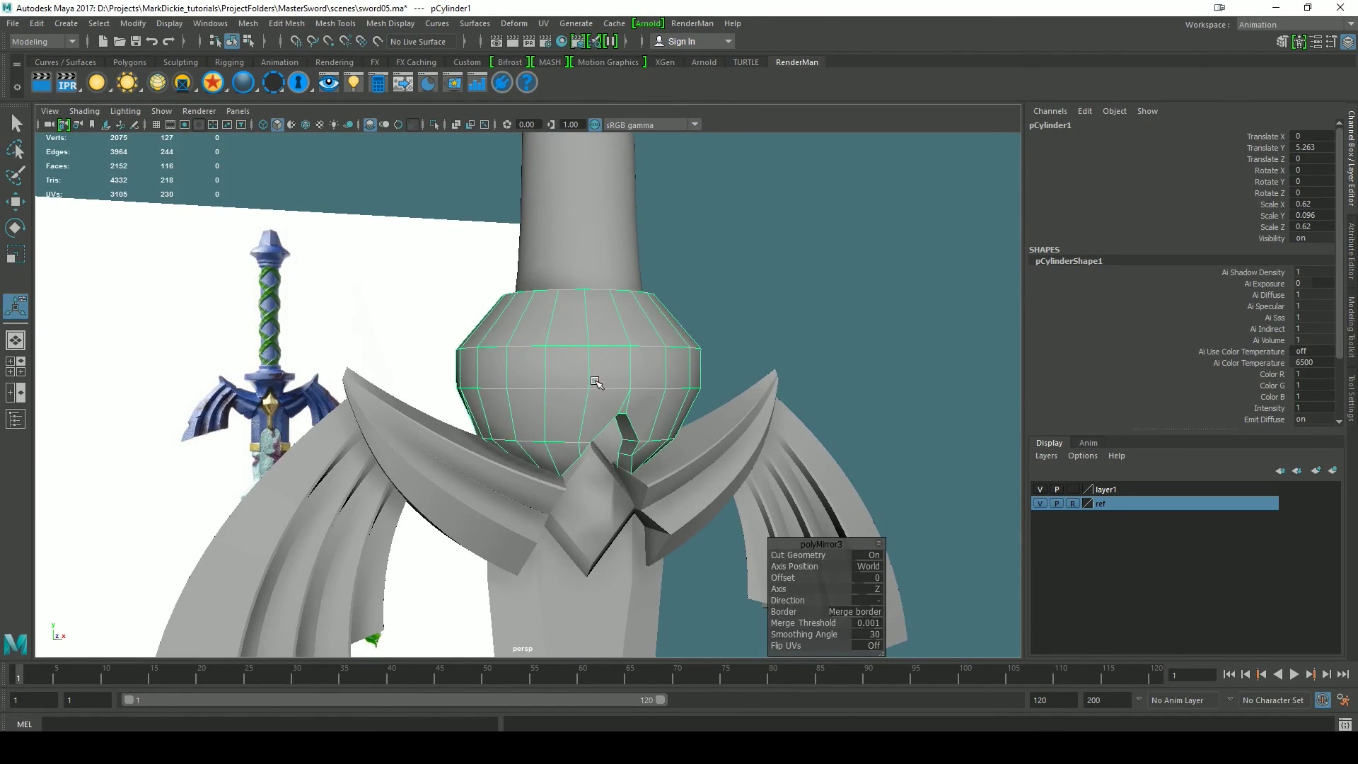
{"action": "key", "text": "space"}
{"action": "left_click_drag", "start_coordinate": [587, 379], "coordinate": [586, 418]}
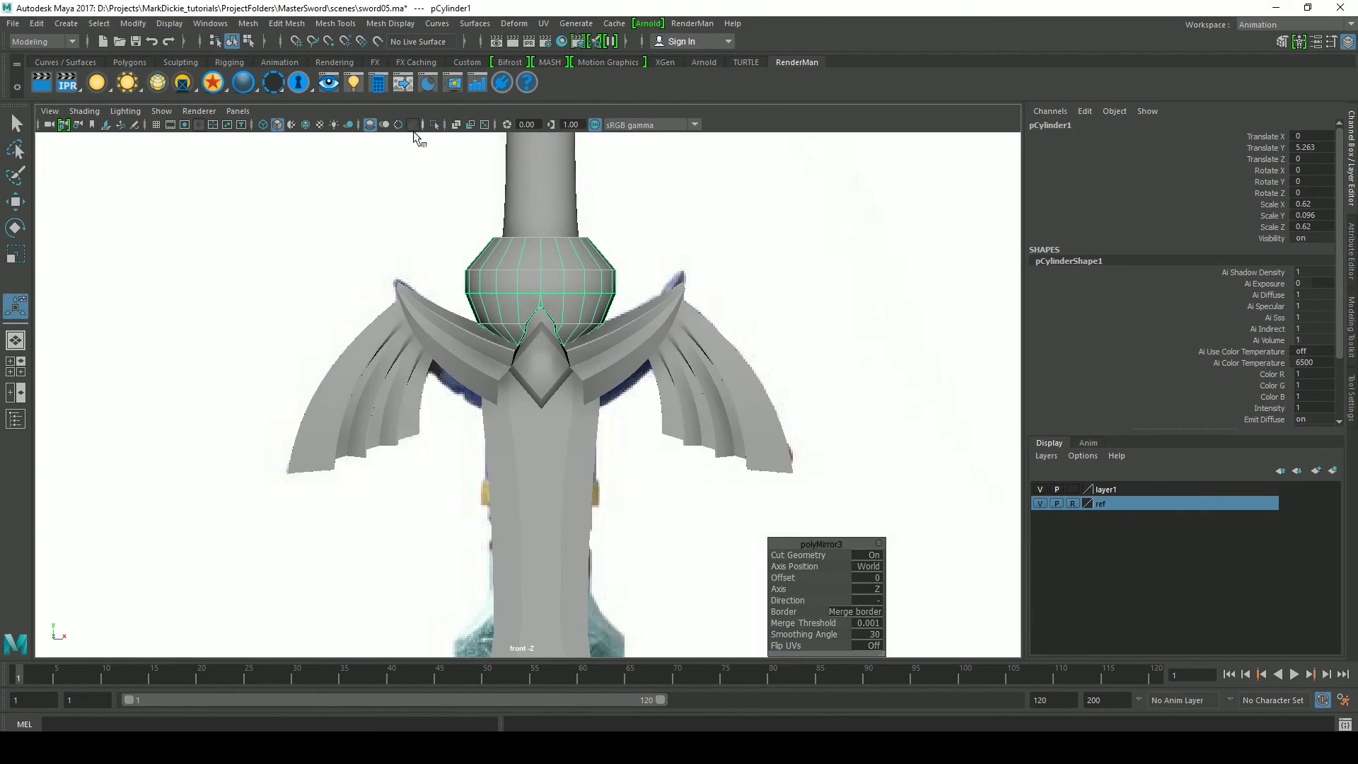
{"action": "left_click", "coordinate": [453, 126]}
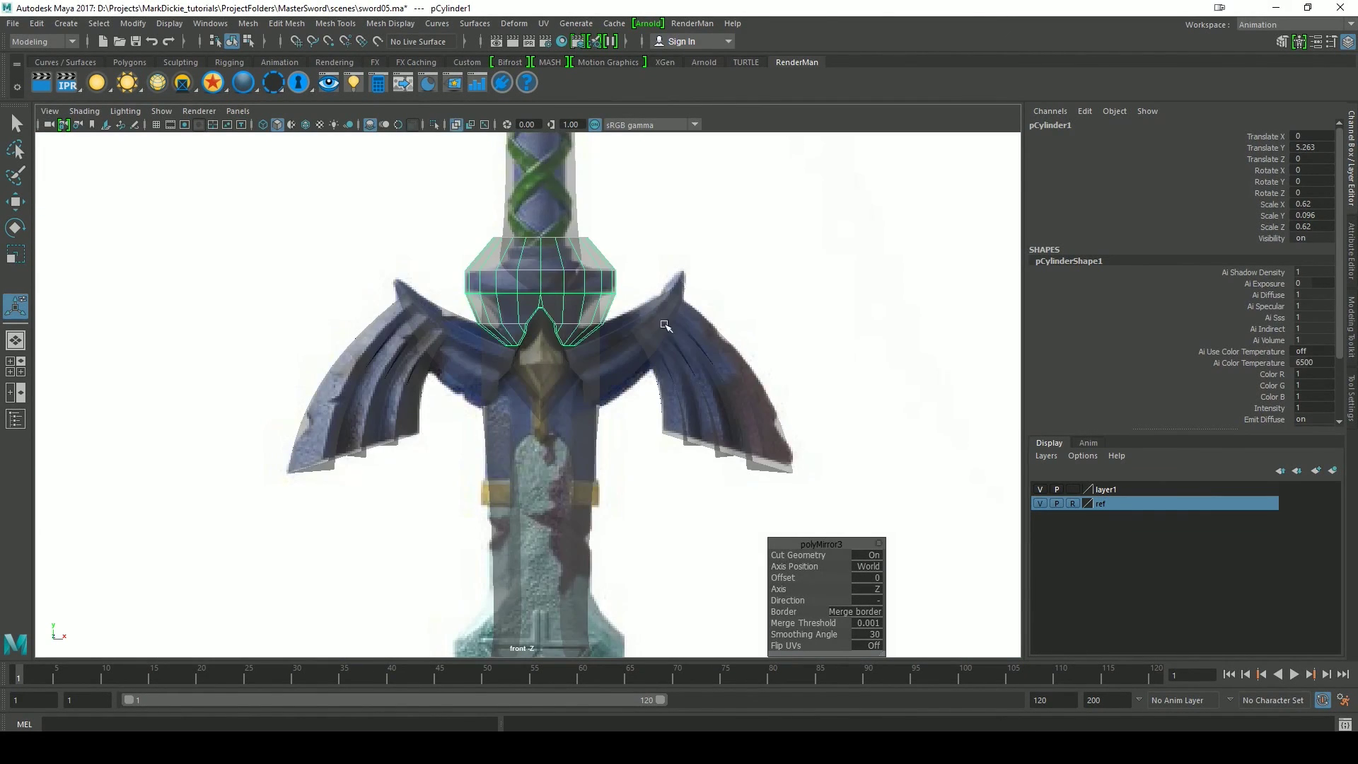
{"action": "scroll", "coordinate": [665, 325], "scroll_direction": "up", "scroll_amount": 5}
{"action": "scroll", "coordinate": [719, 441], "scroll_direction": "up", "scroll_amount": 2}
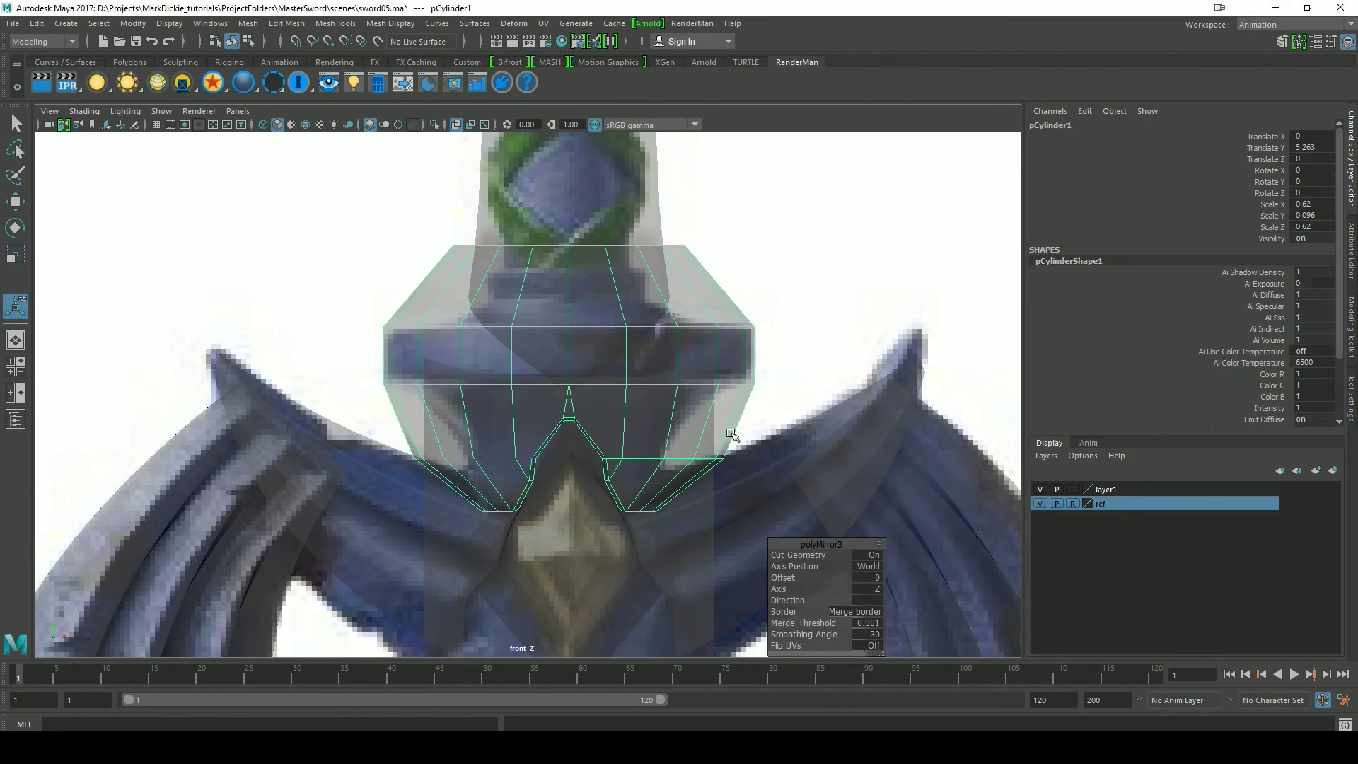
- Insert a horizontal edge loop around the collar's upper slope, just above its widest band, with Multi-Cut
{"action": "left_click", "coordinate": [1353, 327]}
{"action": "left_click", "coordinate": [1210, 525]}
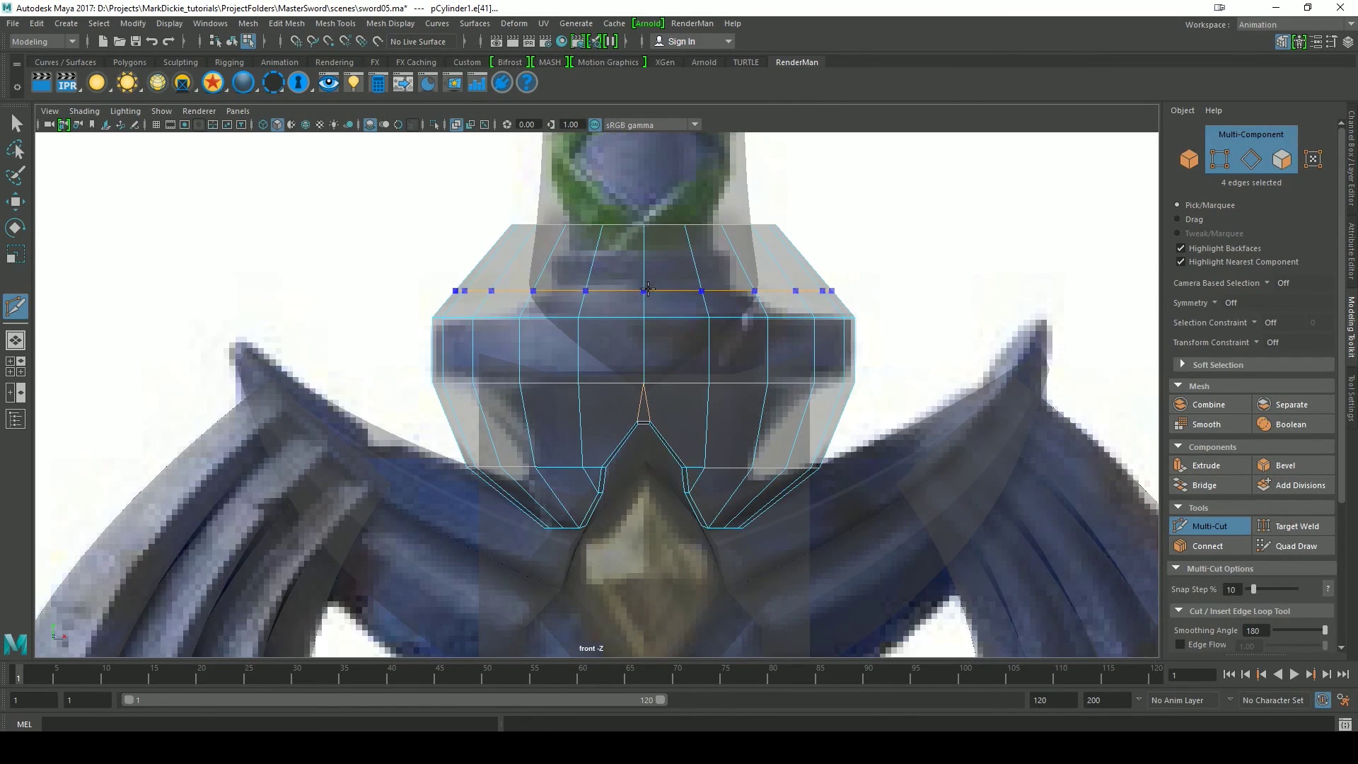
{"action": "left_click", "coordinate": [648, 295], "text": "ctrl"}
{"action": "key", "text": "q"}
- Scale the new edge loop inward to the reference's narrow neck and lower it to Y 5.39, just above the rim
{"action": "key", "text": "w"}
{"action": "right_click_drag", "start_coordinate": [647, 295], "coordinate": [653, 266]}
{"action": "double_click", "coordinate": [665, 294]}
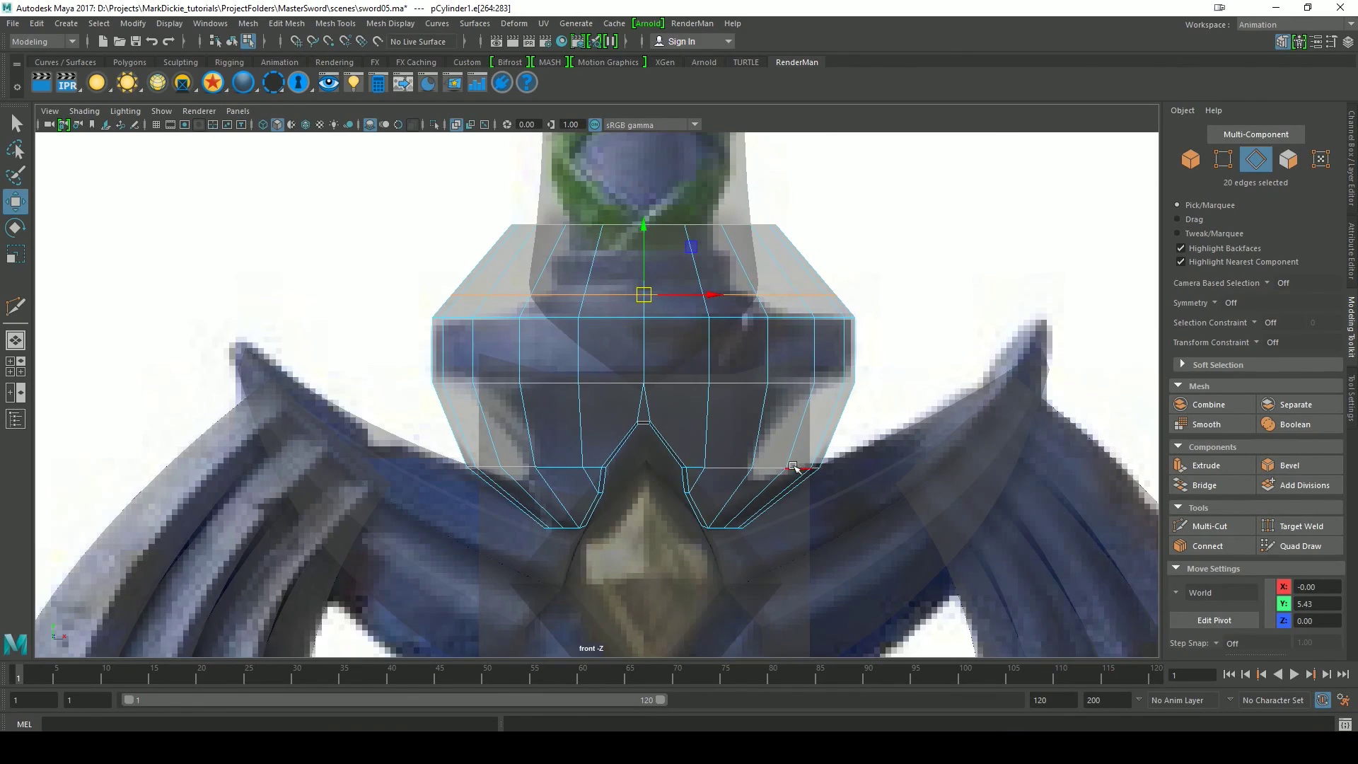
{"action": "key", "text": "r"}
{"action": "left_click_drag", "start_coordinate": [644, 294], "coordinate": [546, 276]}
{"action": "key", "text": "q"}
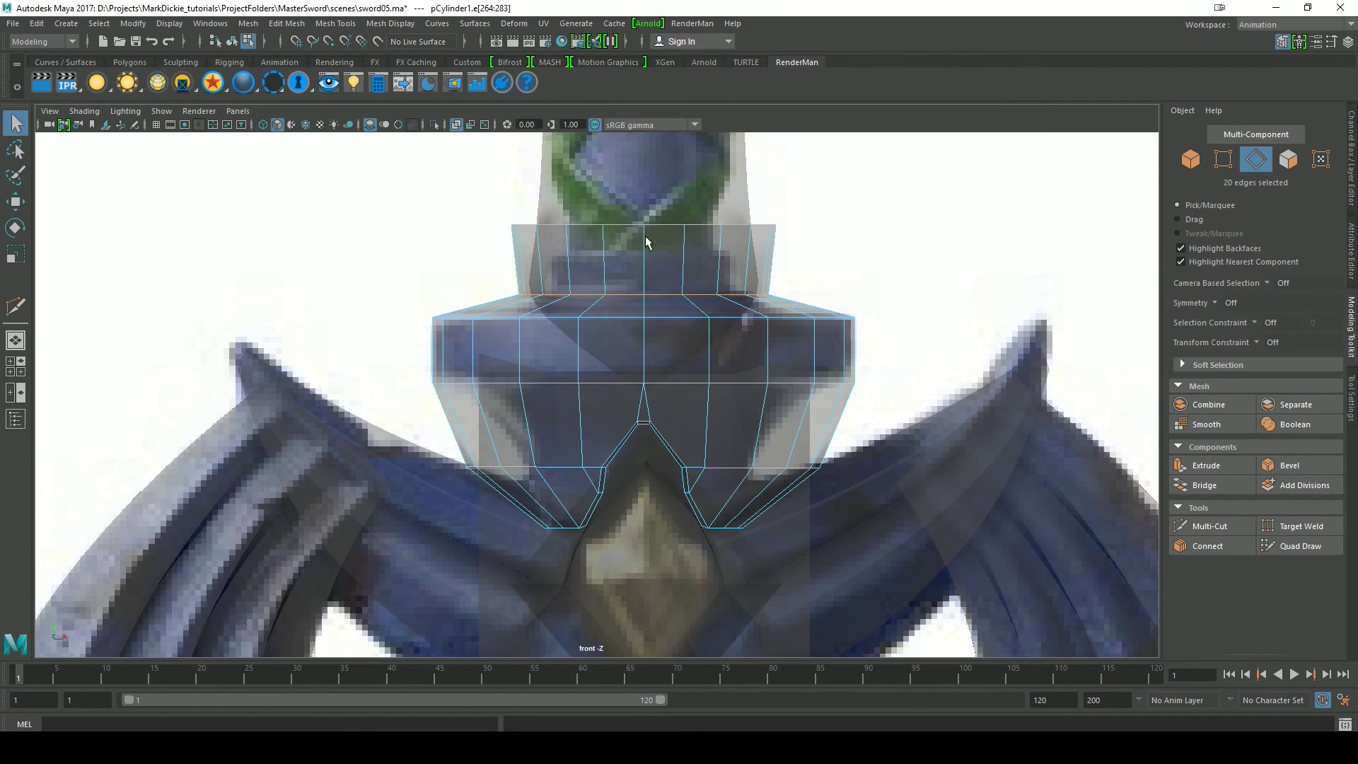
{"action": "key", "text": "w"}
{"action": "left_click_drag", "start_coordinate": [644, 227], "coordinate": [645, 239]}
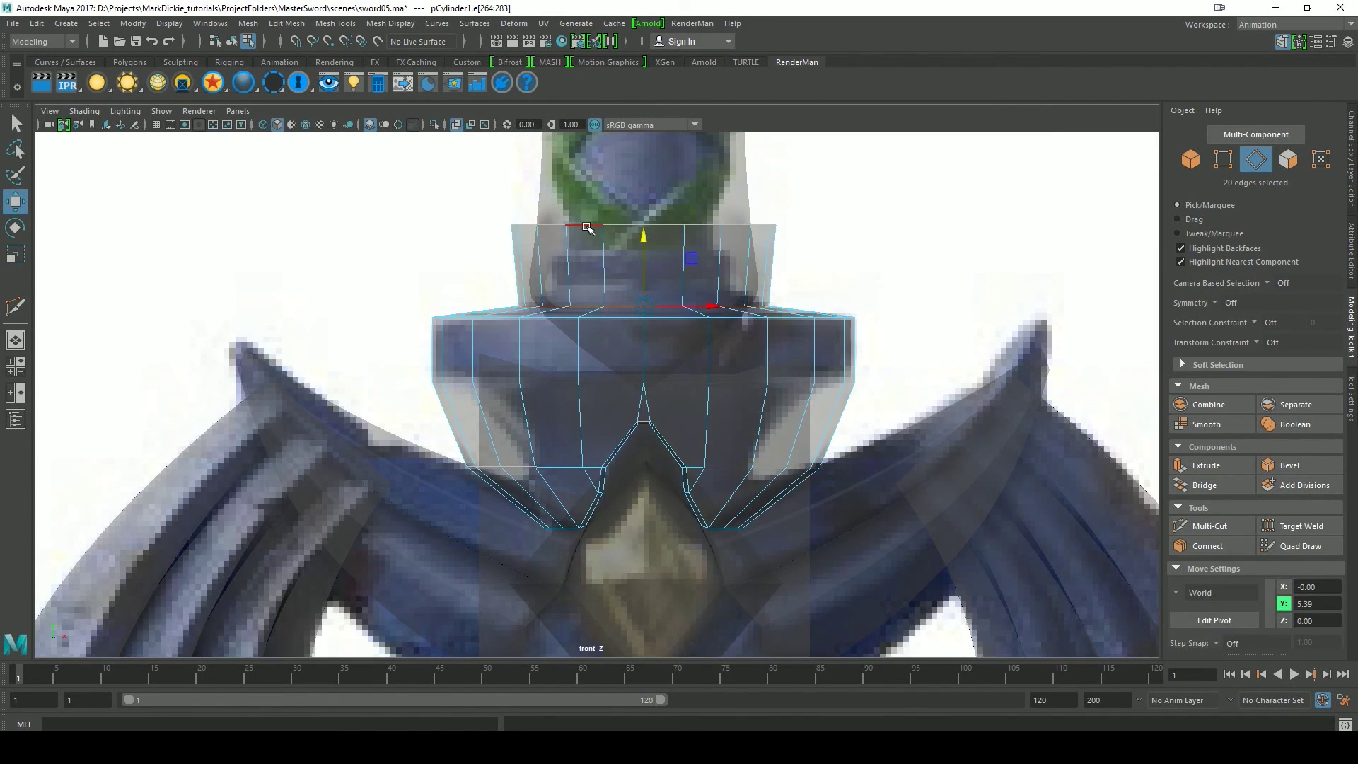
- Lower the collar's top edge loop, scale it inward to the reference outline, and set its height to Y 5.50
{"action": "double_click", "coordinate": [586, 227]}
{"action": "left_click_drag", "start_coordinate": [644, 154], "coordinate": [646, 201]}
{"action": "key", "text": "r"}
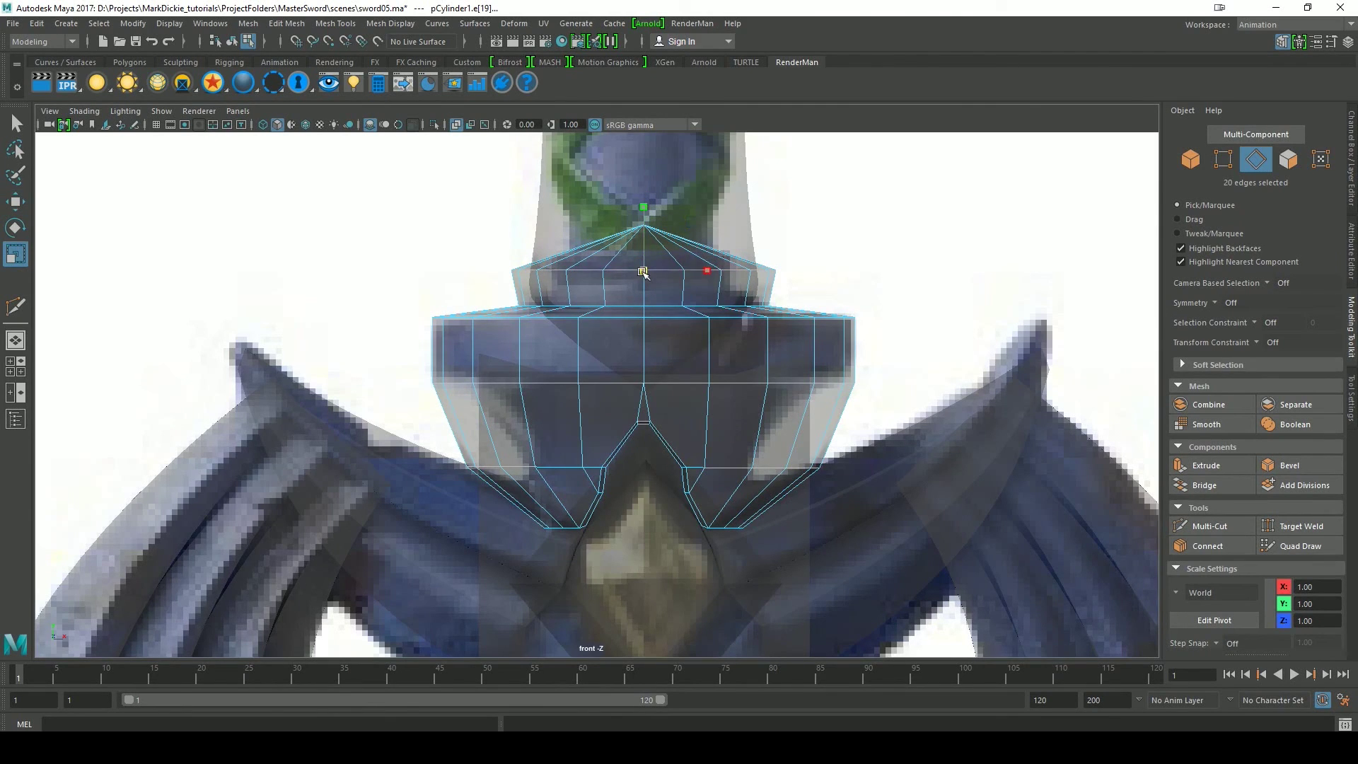
{"action": "left_click_drag", "start_coordinate": [643, 272], "coordinate": [598, 259]}
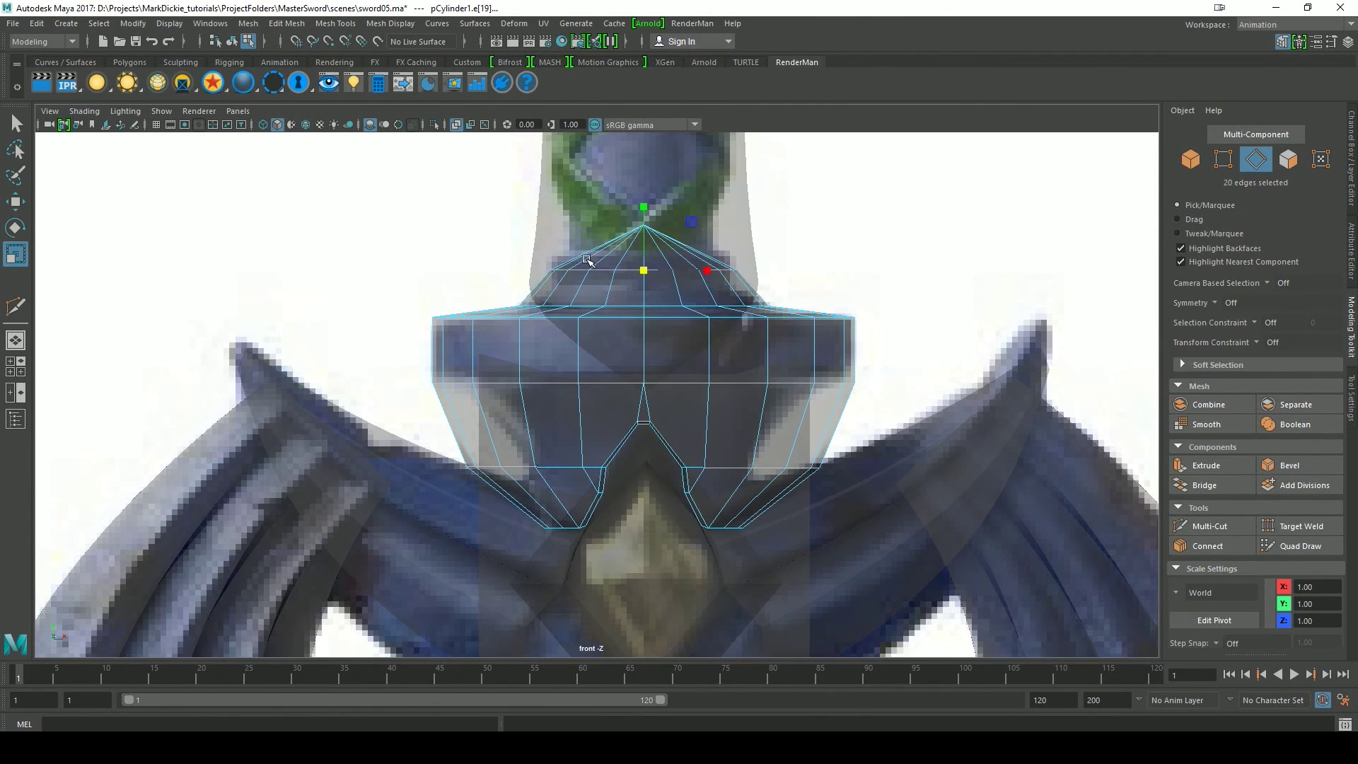
{"action": "key", "text": "w"}
{"action": "left_click_drag", "start_coordinate": [642, 197], "coordinate": [643, 185]}
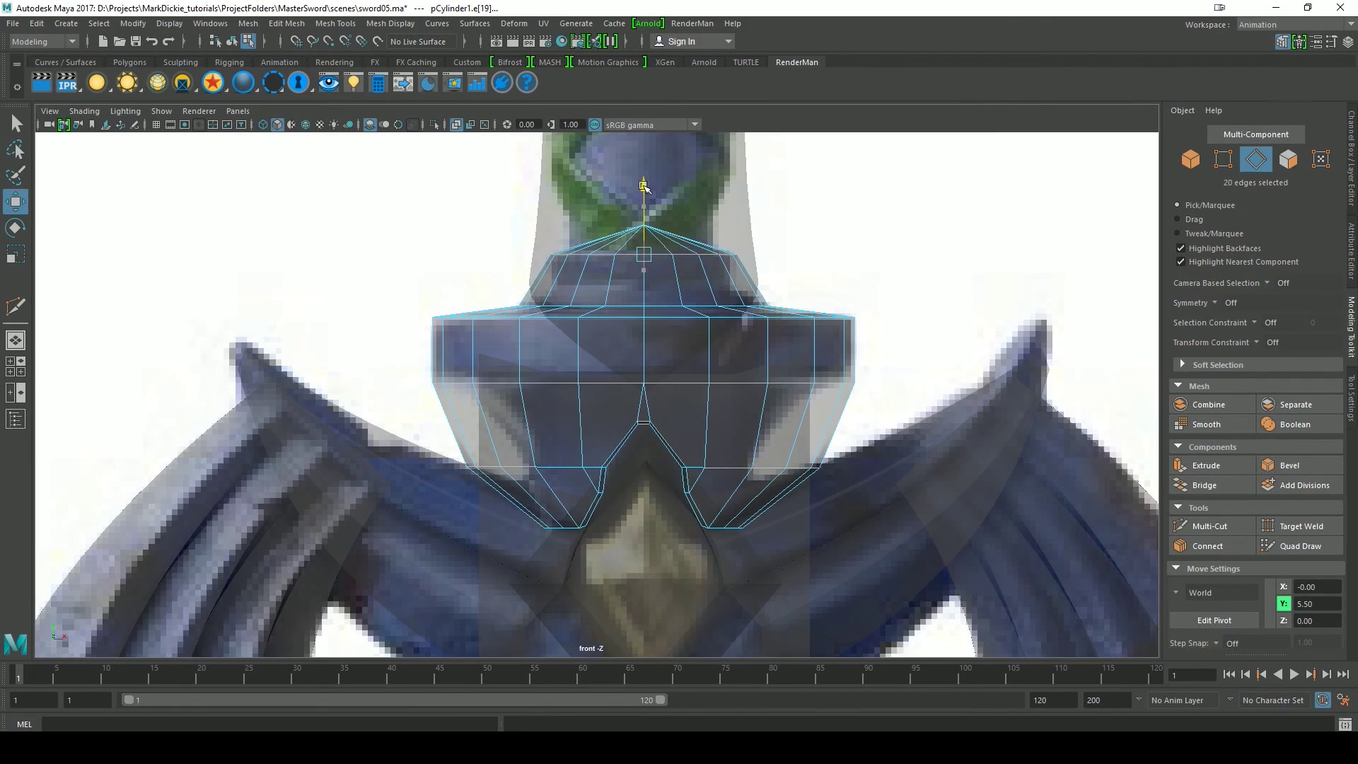
- Lower the centre vertex of the collar's top cap to Y 5.59 and turn X-ray shading off
{"action": "right_click_drag", "start_coordinate": [666, 249], "coordinate": [615, 239]}
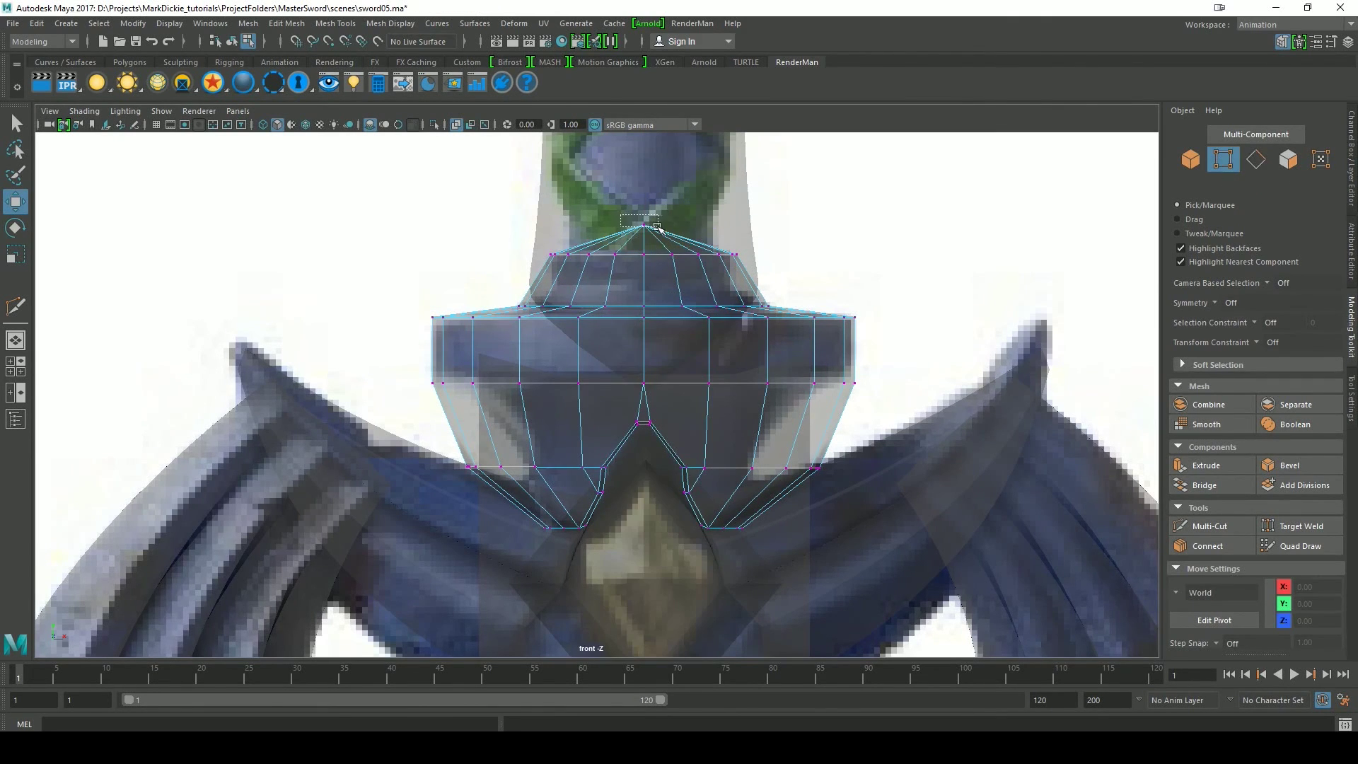
{"action": "left_click", "coordinate": [645, 224]}
{"action": "left_click_drag", "start_coordinate": [645, 161], "coordinate": [646, 178]}
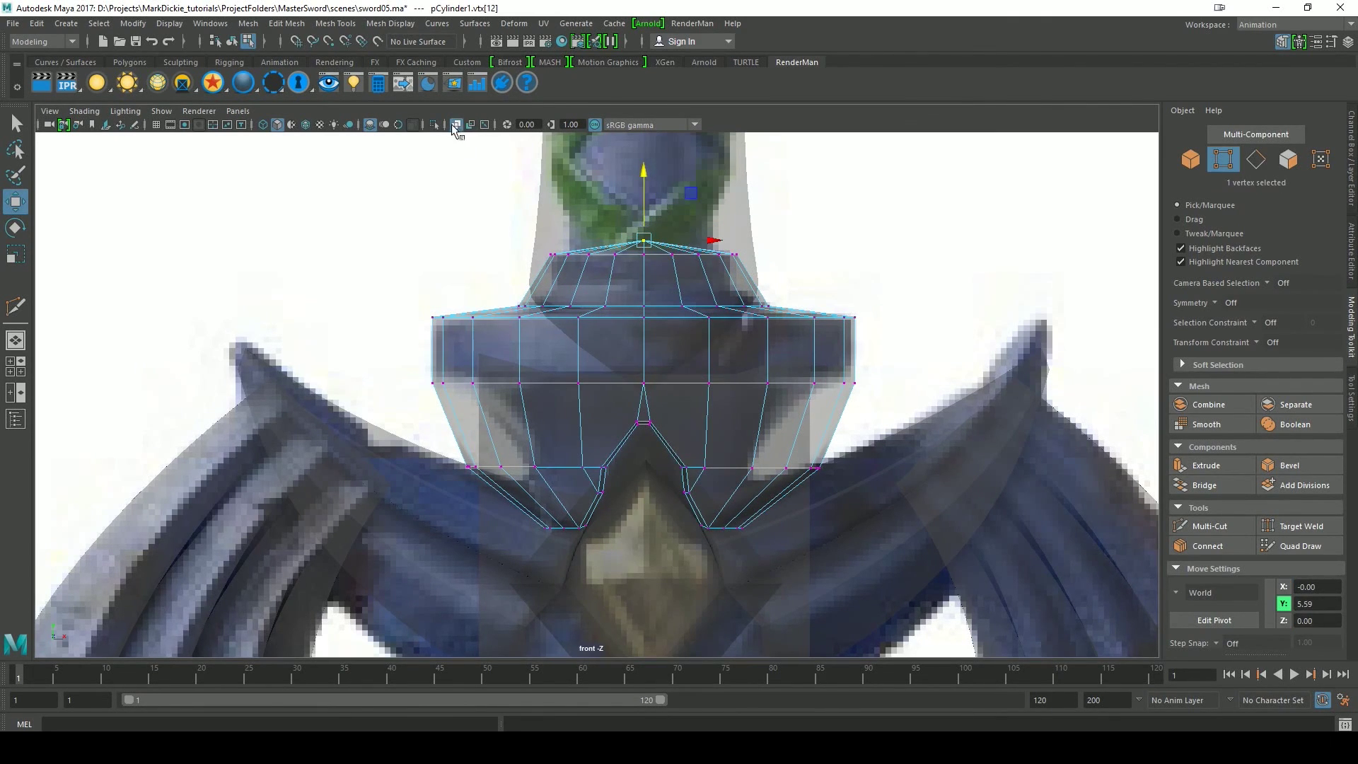
{"action": "left_click", "coordinate": [456, 126]}
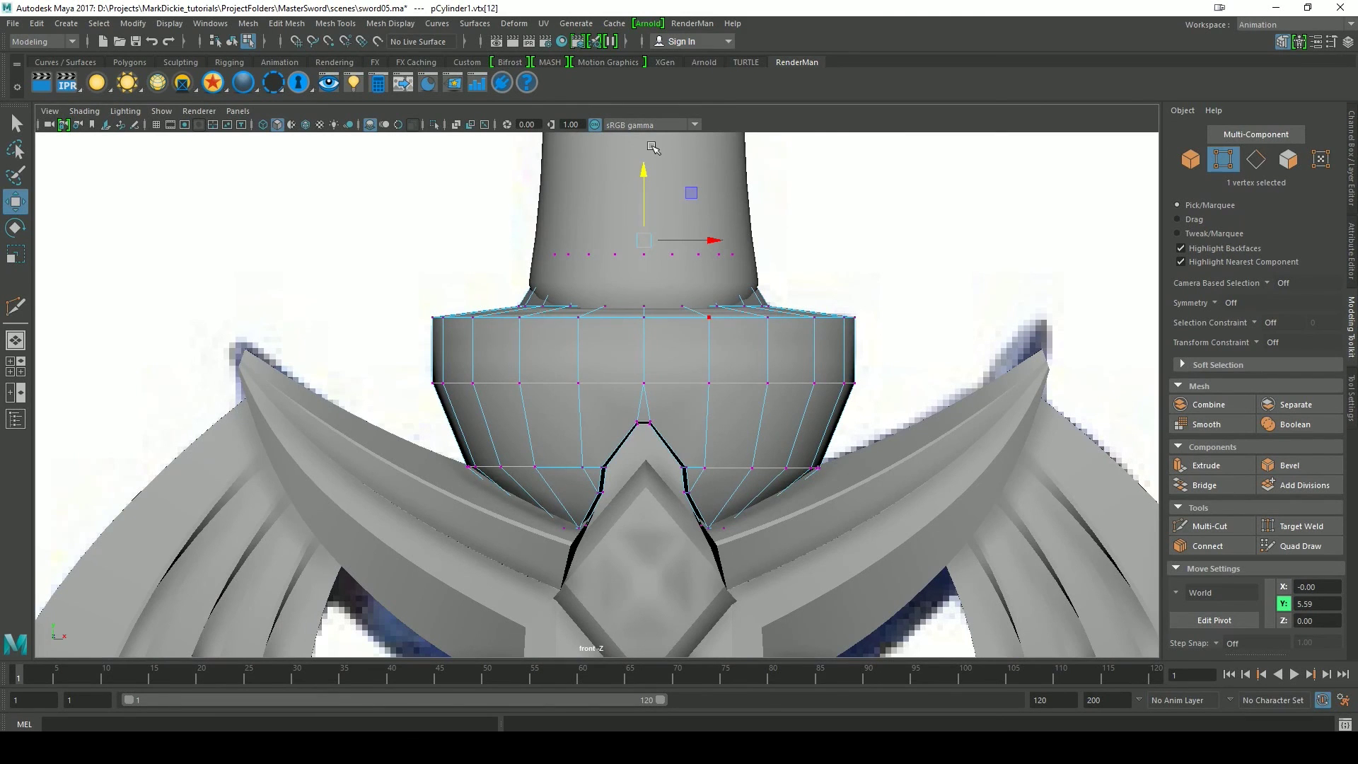
- Scale the edge loop at the base of the collar's neck outward along Z around the grip, and deselect the collar
{"action": "left_click_drag", "start_coordinate": [596, 371], "coordinate": [607, 345], "text": "alt"}
{"action": "key", "text": "space"}
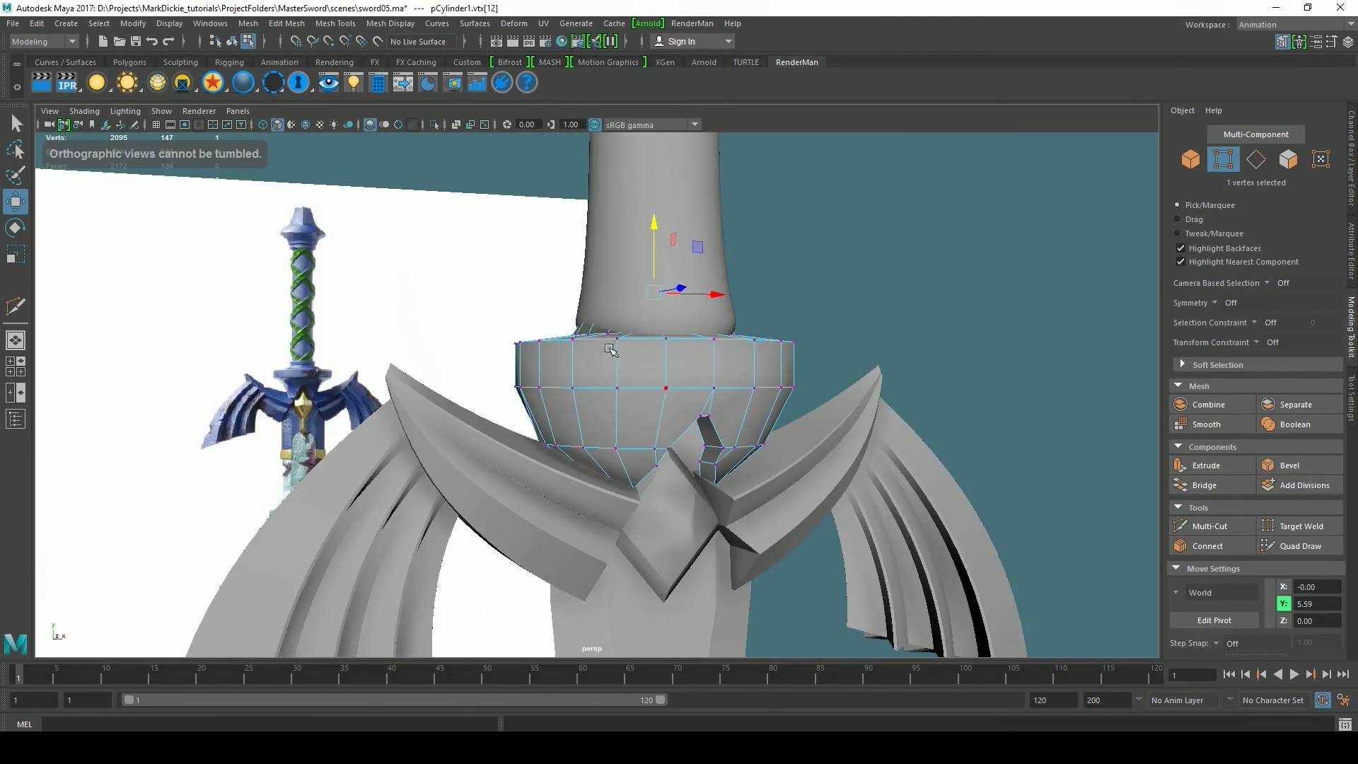
{"action": "left_click_drag", "start_coordinate": [655, 446], "coordinate": [701, 501], "text": "alt"}
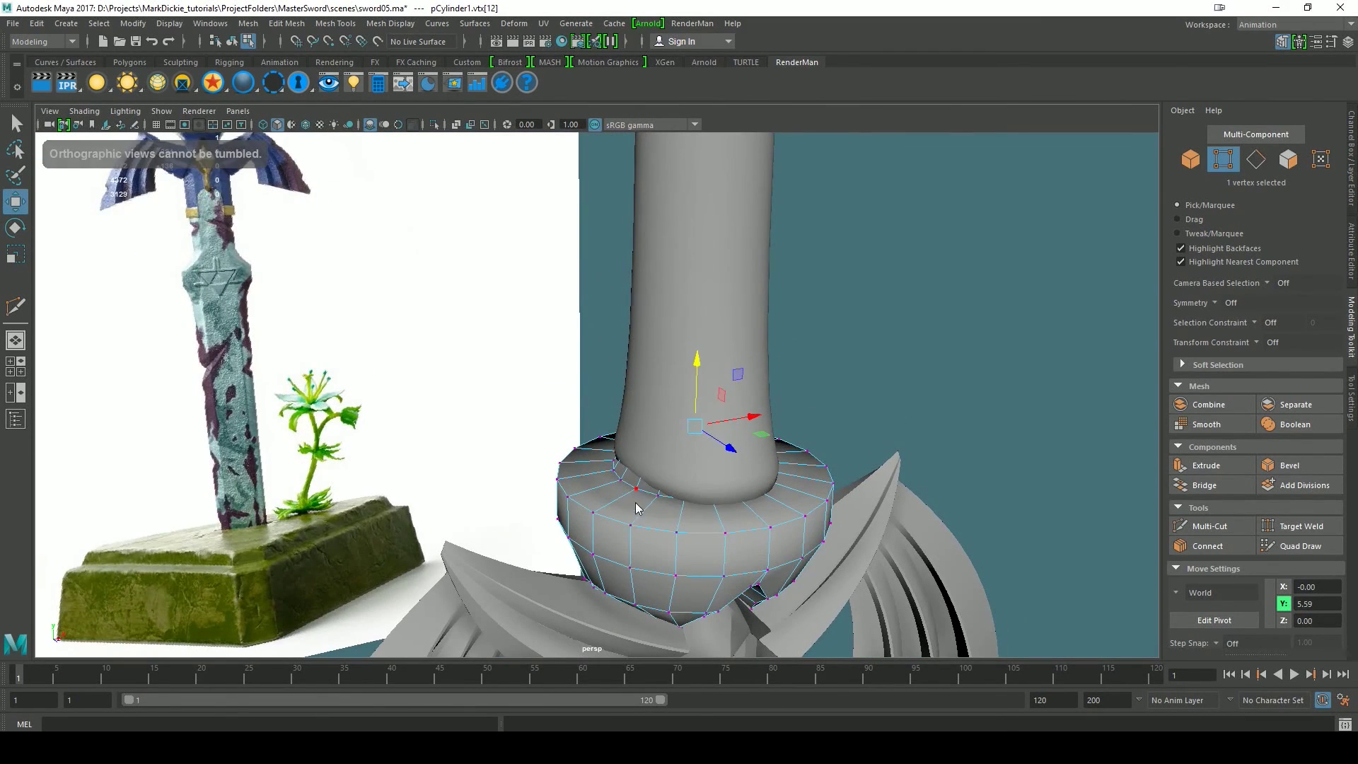
{"action": "right_click_drag", "start_coordinate": [635, 504], "coordinate": [640, 289]}
{"action": "double_click", "coordinate": [625, 484]}
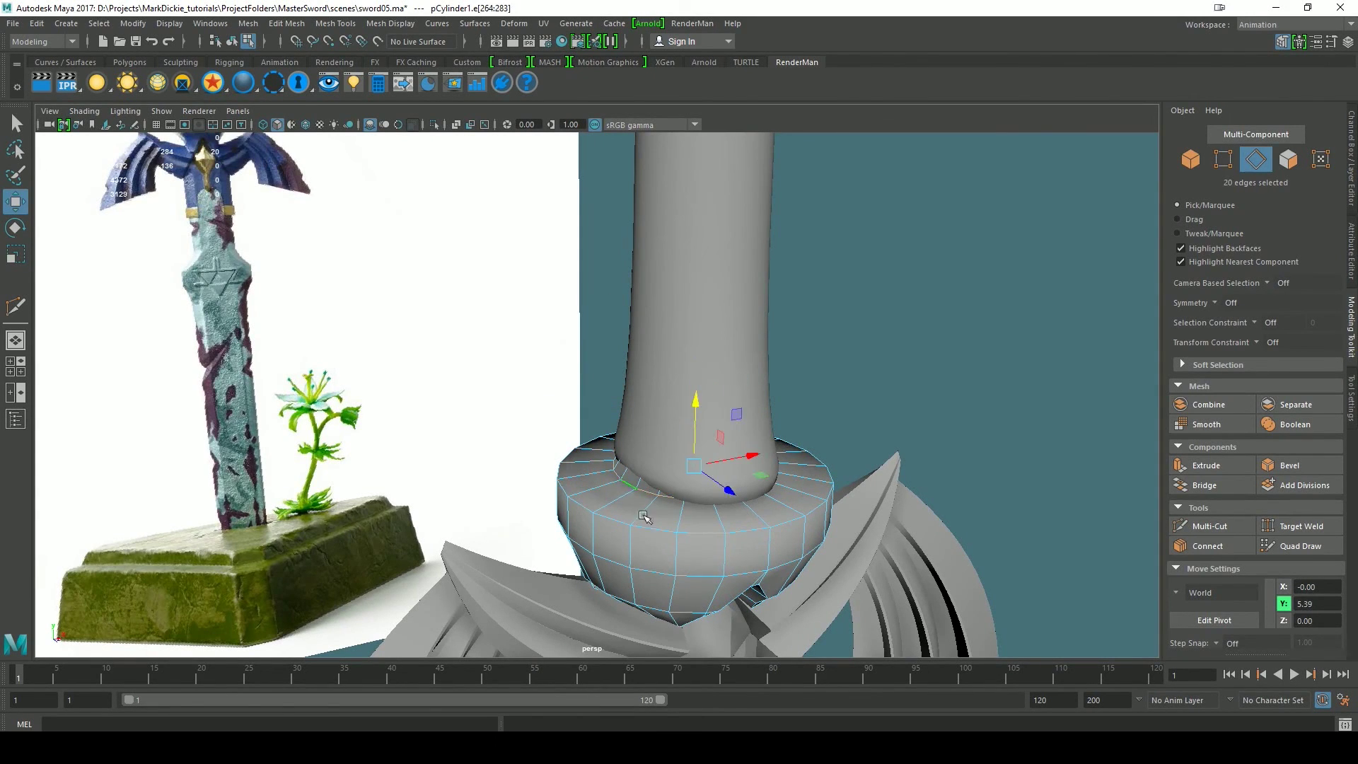
{"action": "key", "text": "e"}
{"action": "key", "text": "r"}
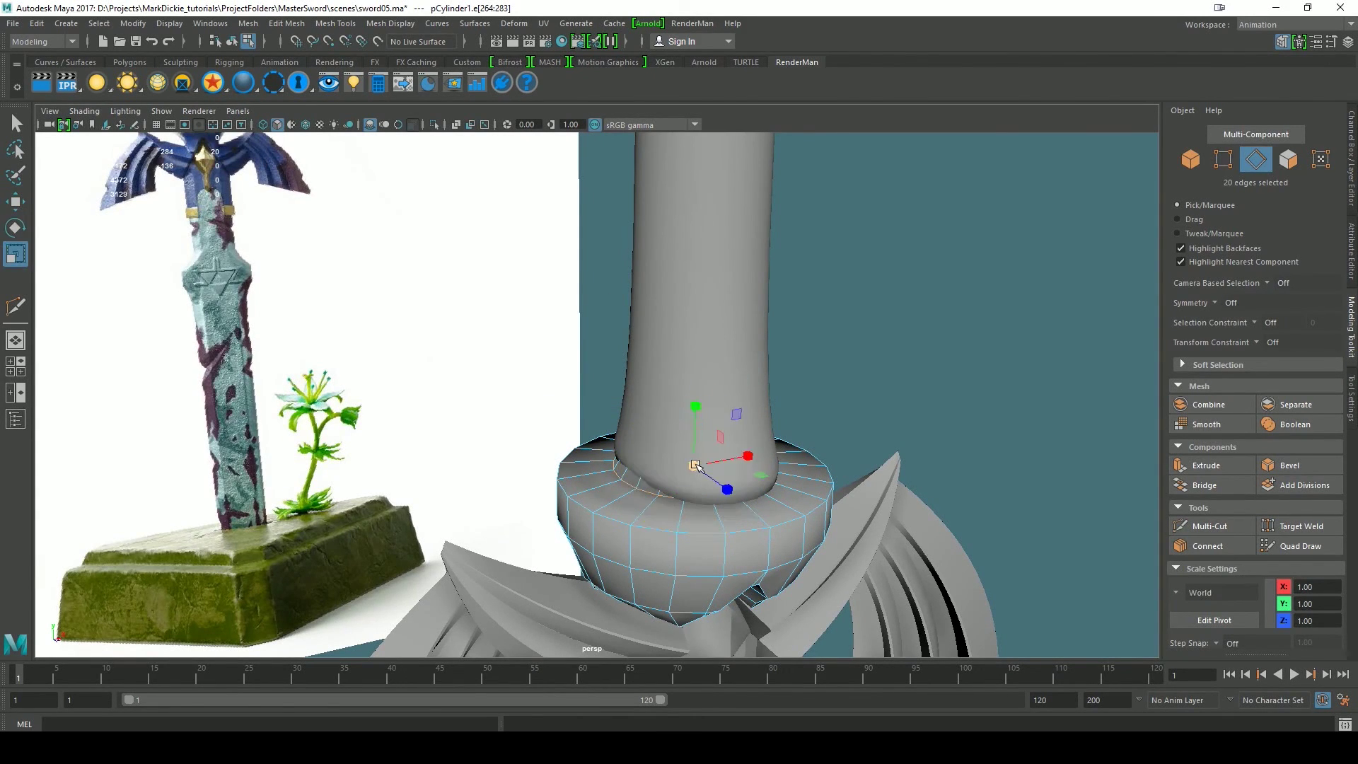
{"action": "left_click_drag", "start_coordinate": [700, 471], "coordinate": [439, 520], "text": "alt"}
{"action": "left_click_drag", "start_coordinate": [572, 520], "coordinate": [453, 536], "text": "alt"}
{"action": "left_click_drag", "start_coordinate": [191, 335], "coordinate": [426, 392], "text": "alt"}
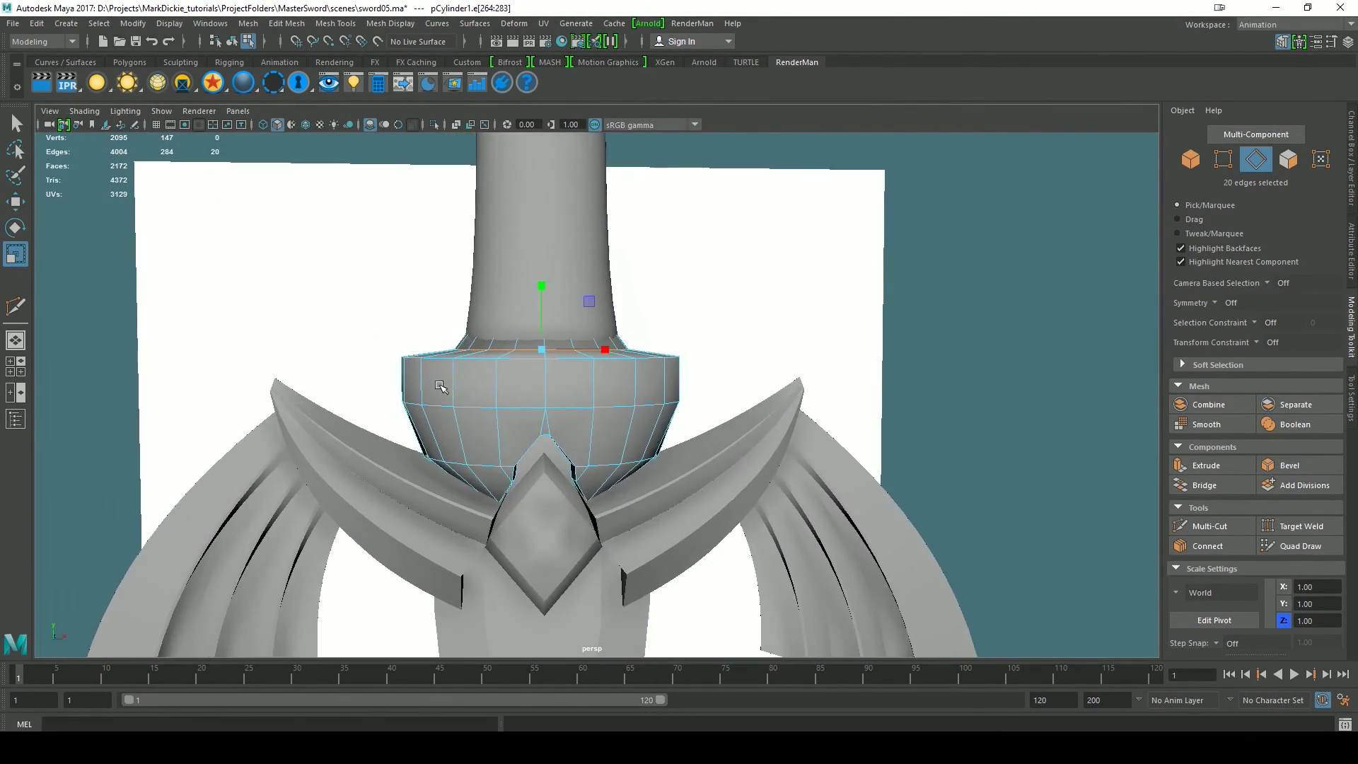
{"action": "right_click_drag", "start_coordinate": [466, 384], "coordinate": [545, 325]}
{"action": "left_click", "coordinate": [913, 425]}
- Examine the whole sword and its reshaped collar from several angles beside the reference
{"action": "scroll", "coordinate": [913, 424], "scroll_direction": "down", "scroll_amount": 8}
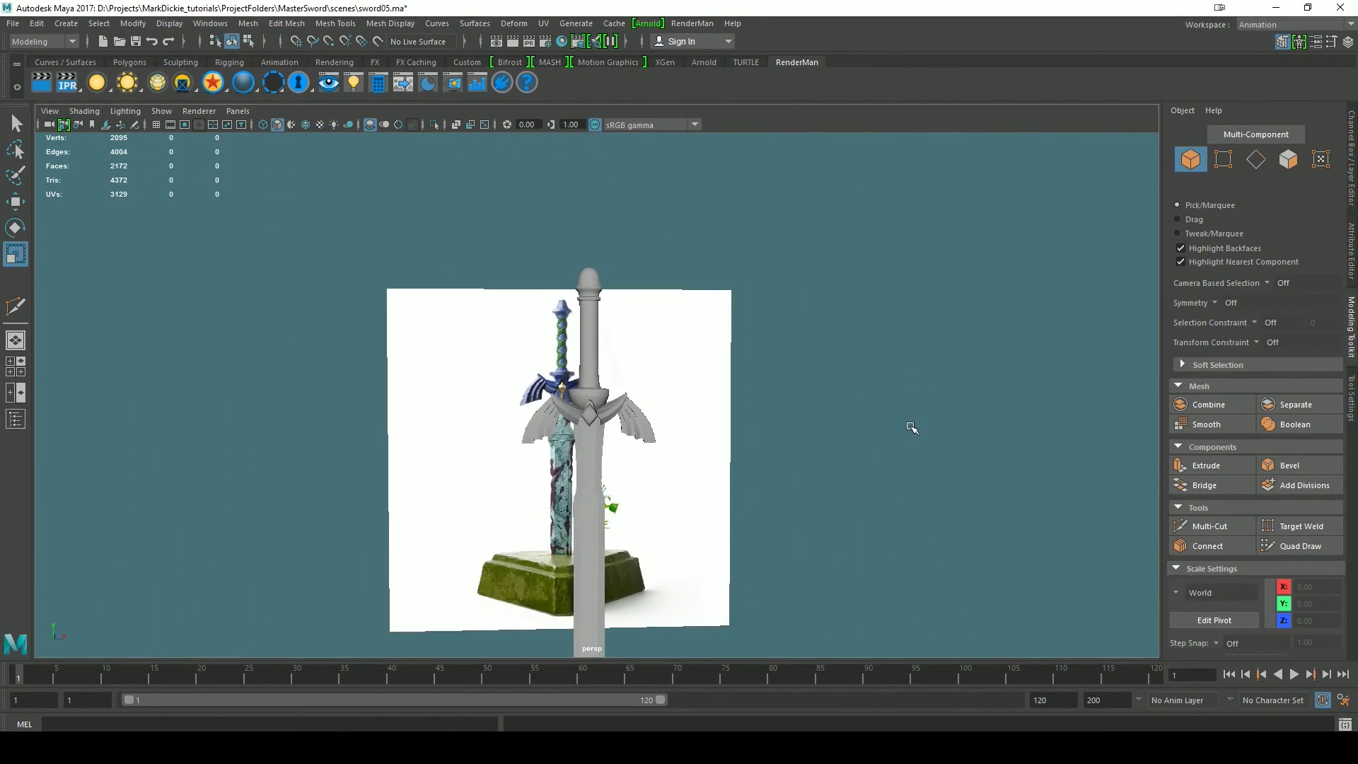
{"action": "left_click_drag", "start_coordinate": [832, 472], "coordinate": [861, 488], "text": "alt"}
{"action": "left_click_drag", "start_coordinate": [769, 469], "coordinate": [852, 516], "text": "alt"}
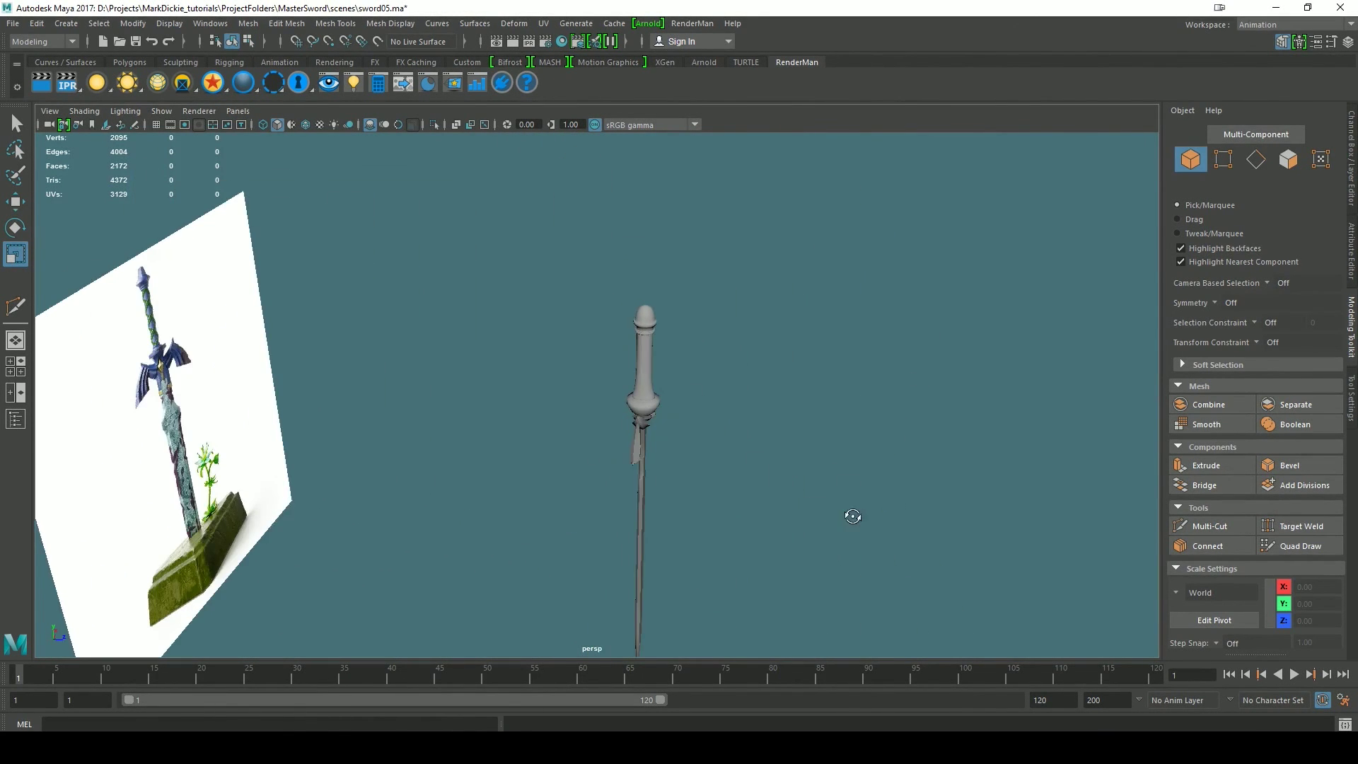
{"action": "left_click_drag", "start_coordinate": [752, 440], "coordinate": [745, 401], "text": "alt"}
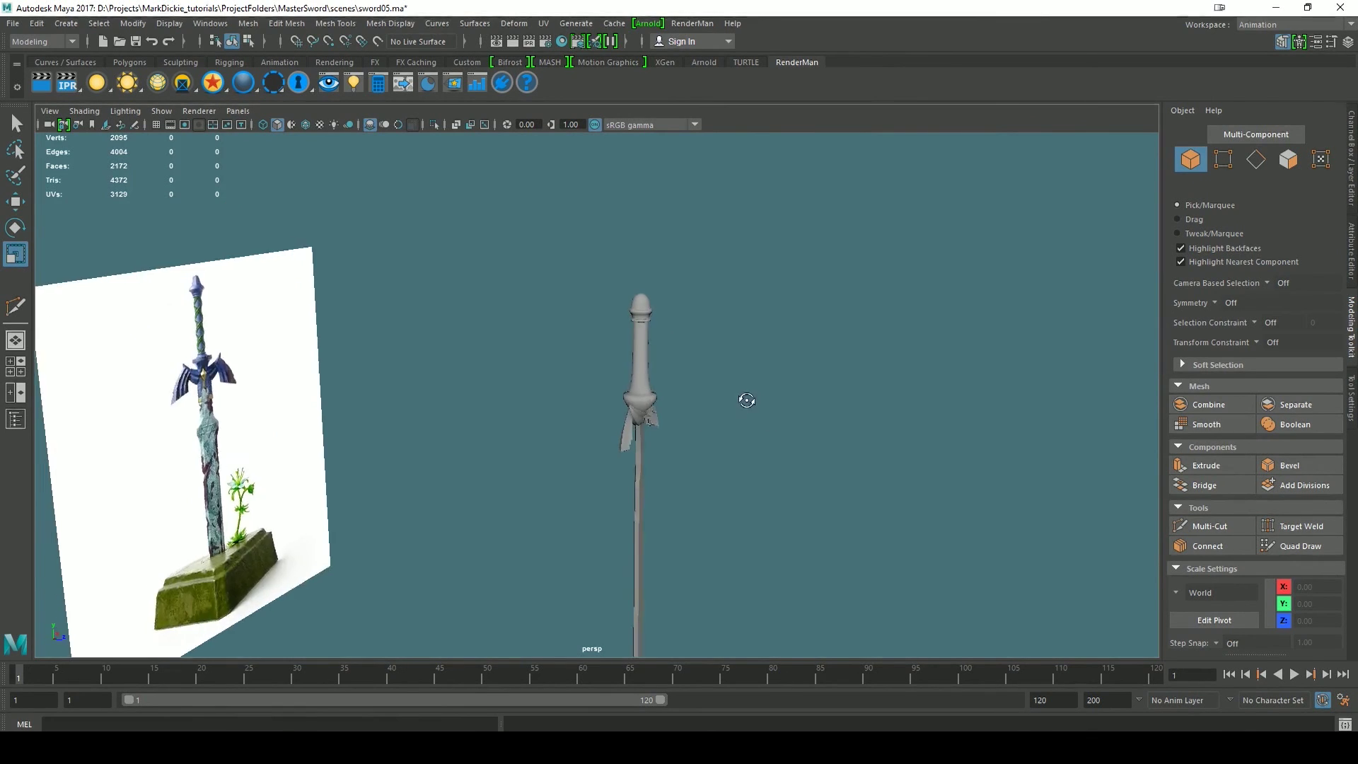
{"action": "scroll", "coordinate": [745, 399], "scroll_direction": "up", "scroll_amount": 6}
{"action": "middle_click_drag", "start_coordinate": [803, 400], "coordinate": [752, 473], "text": "alt"}
{"action": "left_click_drag", "start_coordinate": [752, 473], "coordinate": [642, 438], "text": "alt"}
{"action": "scroll", "coordinate": [677, 447], "scroll_direction": "up", "scroll_amount": 5}
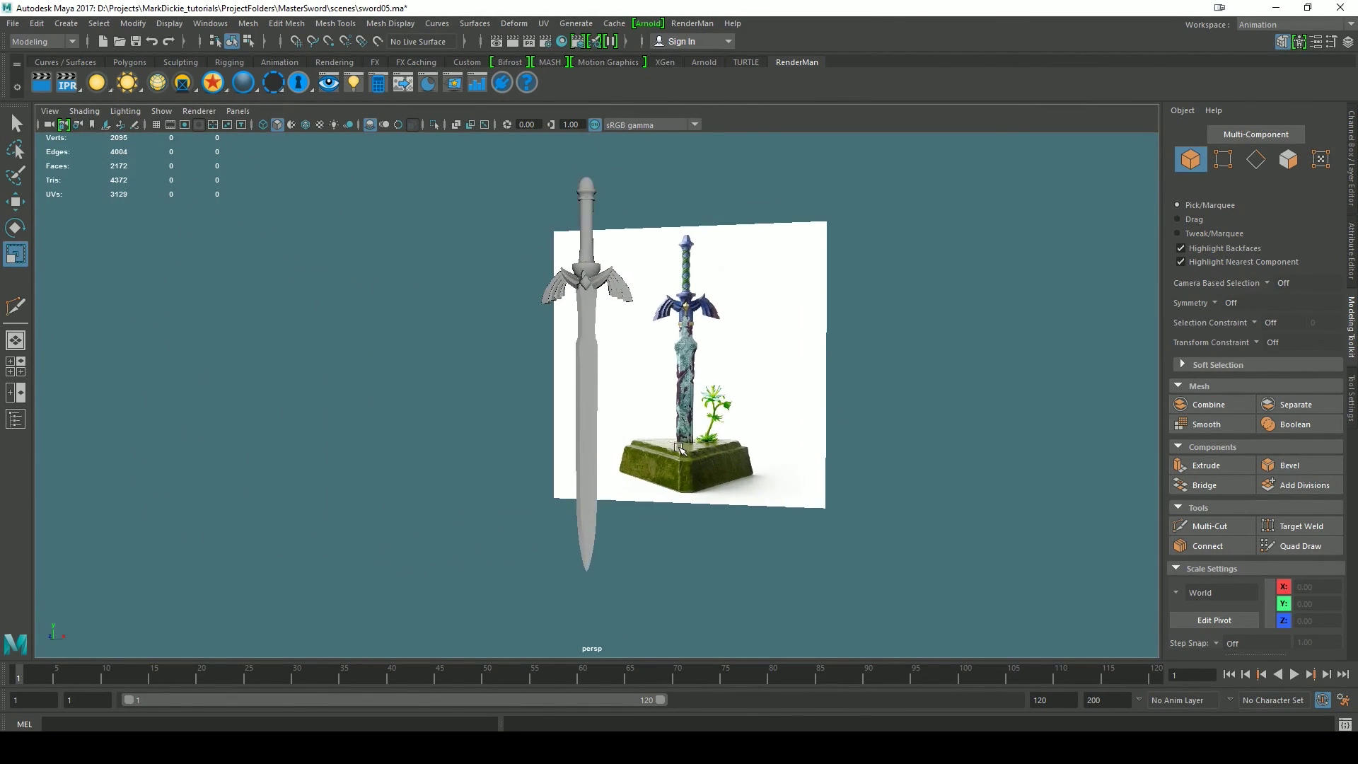
{"action": "middle_click_drag", "start_coordinate": [838, 400], "coordinate": [782, 541], "text": "alt"}
{"action": "scroll", "coordinate": [778, 516], "scroll_direction": "up", "scroll_amount": 6}
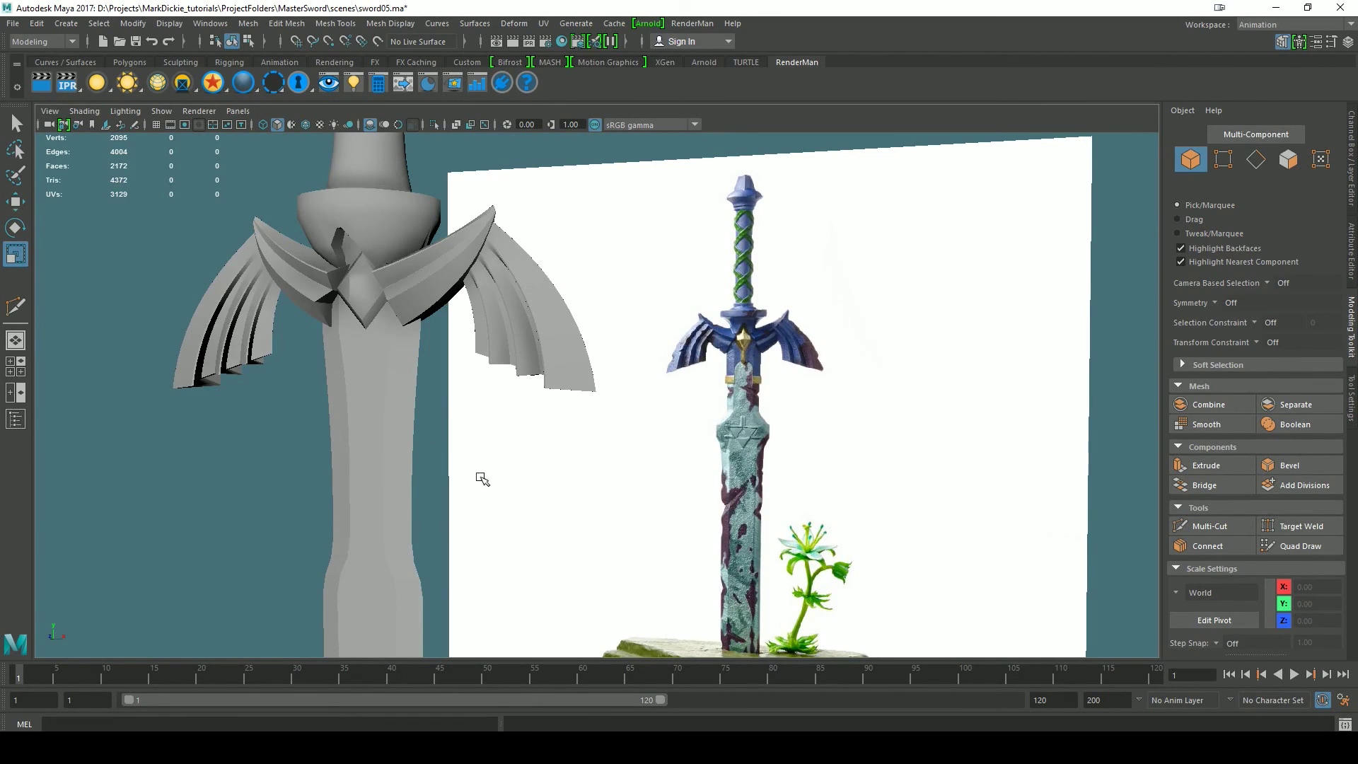
- Create a polygon cube in the front view and raise it to Y 3.62, onto the blade just below the crossguard
{"action": "key", "text": "space"}
{"action": "left_click_drag", "start_coordinate": [601, 411], "coordinate": [601, 467]}
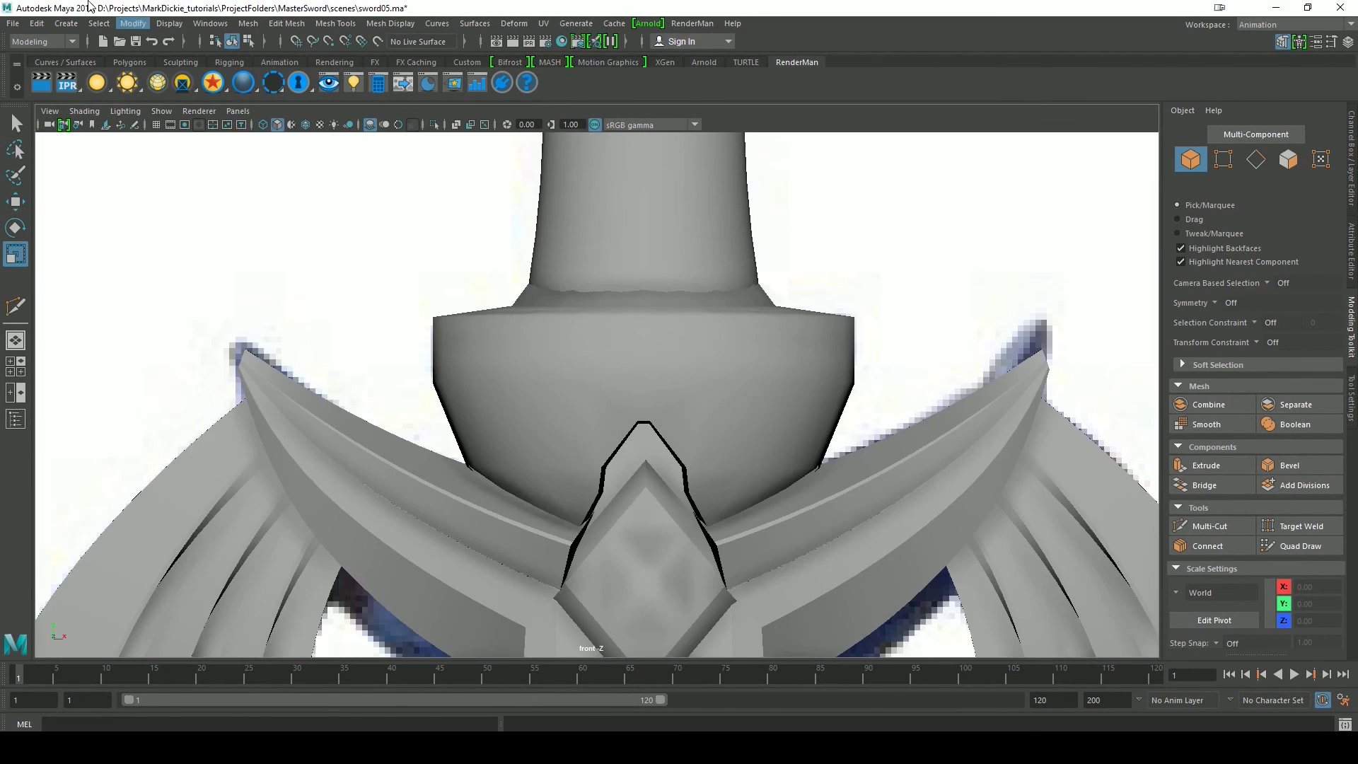
{"action": "left_click", "coordinate": [74, 23]}
{"action": "mouse_move", "coordinate": [106, 74]}
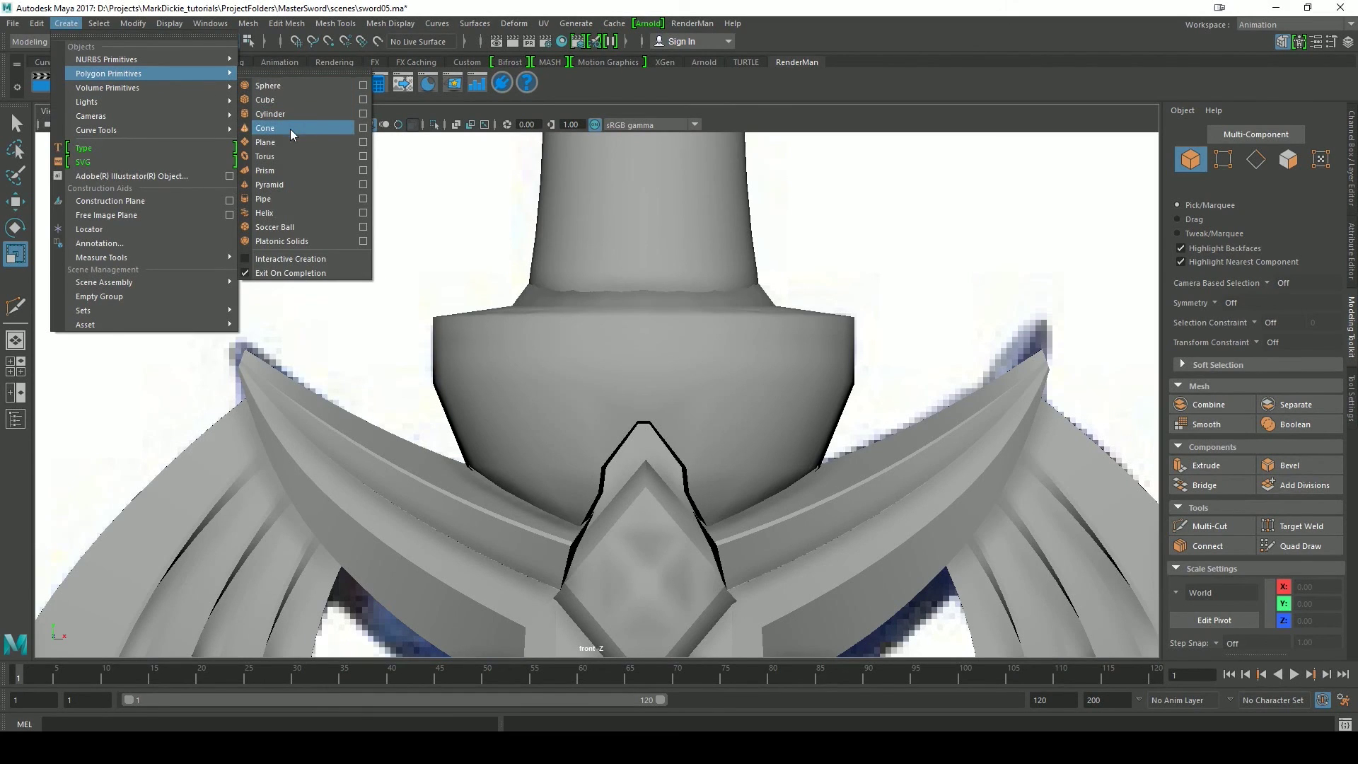
{"action": "left_click", "coordinate": [302, 97]}
{"action": "scroll", "coordinate": [623, 410], "scroll_direction": "down", "scroll_amount": 5}
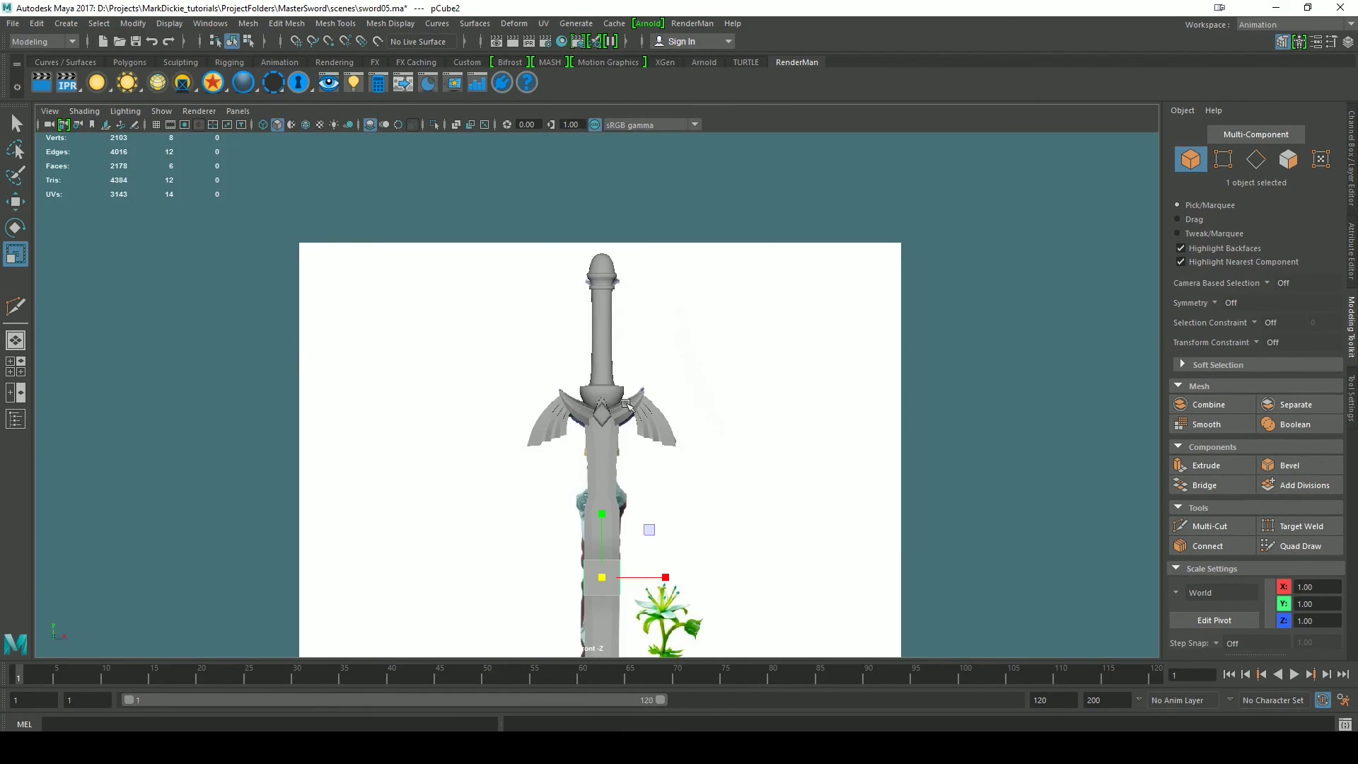
{"action": "key", "text": "q"}
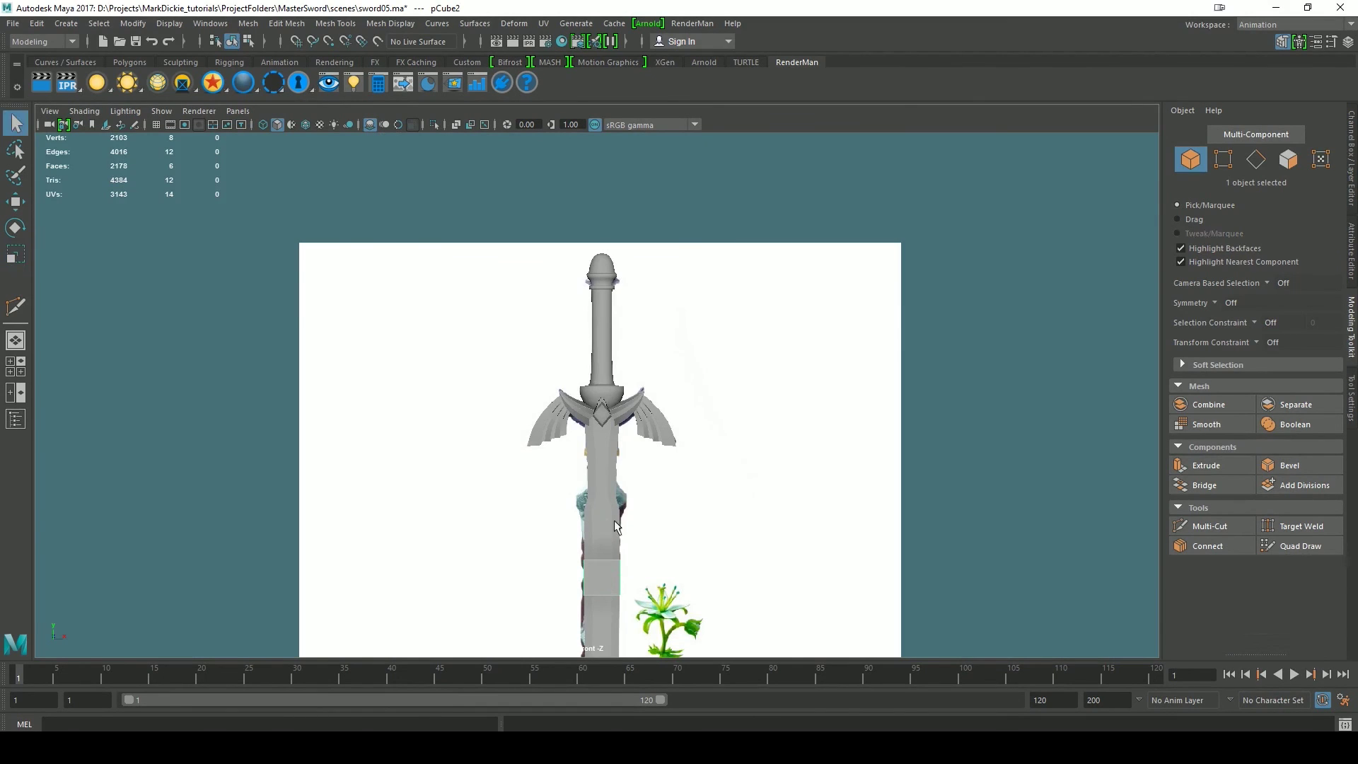
{"action": "key", "text": "w"}
{"action": "left_click_drag", "start_coordinate": [602, 508], "coordinate": [592, 376]}
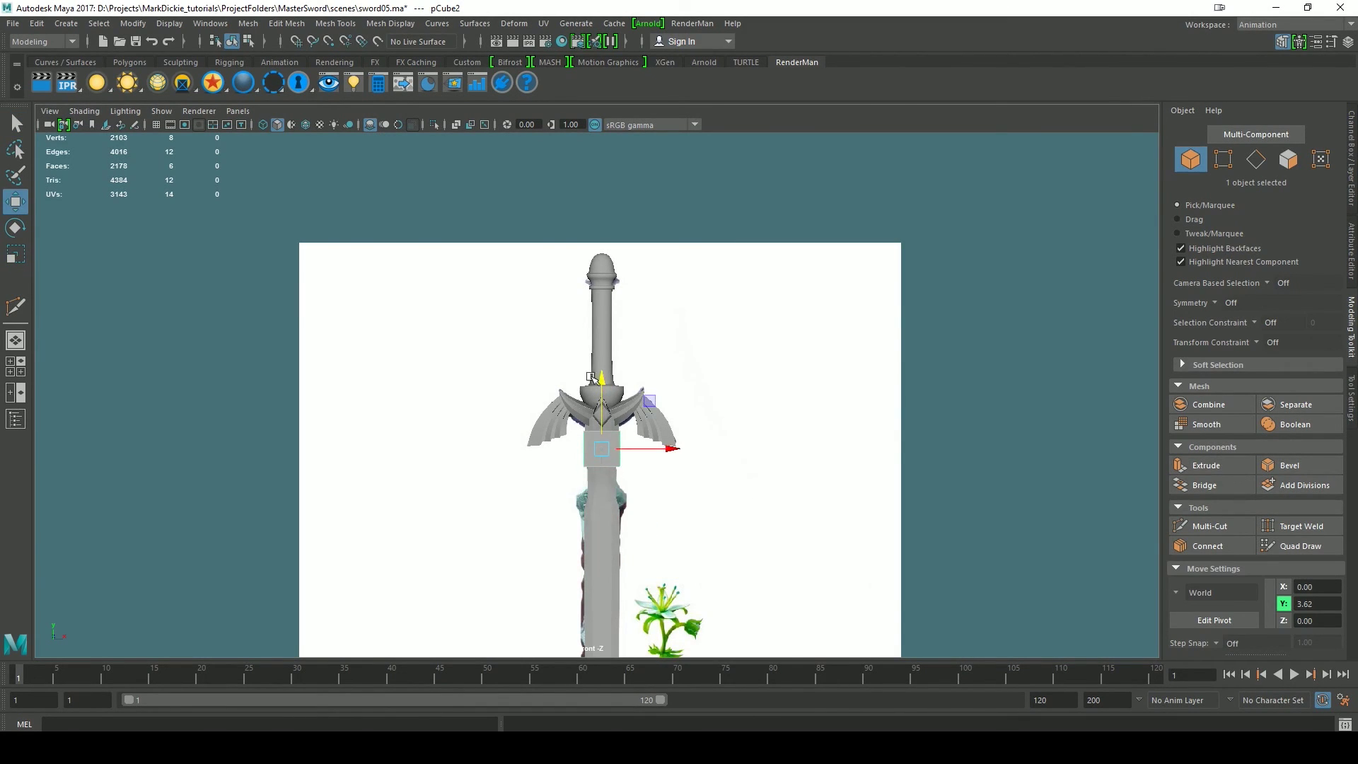
- Flatten the cube into a thin band matching the reference's gold band in X-ray, and position it at Y 3.53
{"action": "left_click", "coordinate": [455, 124]}
{"action": "scroll", "coordinate": [597, 393], "scroll_direction": "up", "scroll_amount": 6}
{"action": "key", "text": "r"}
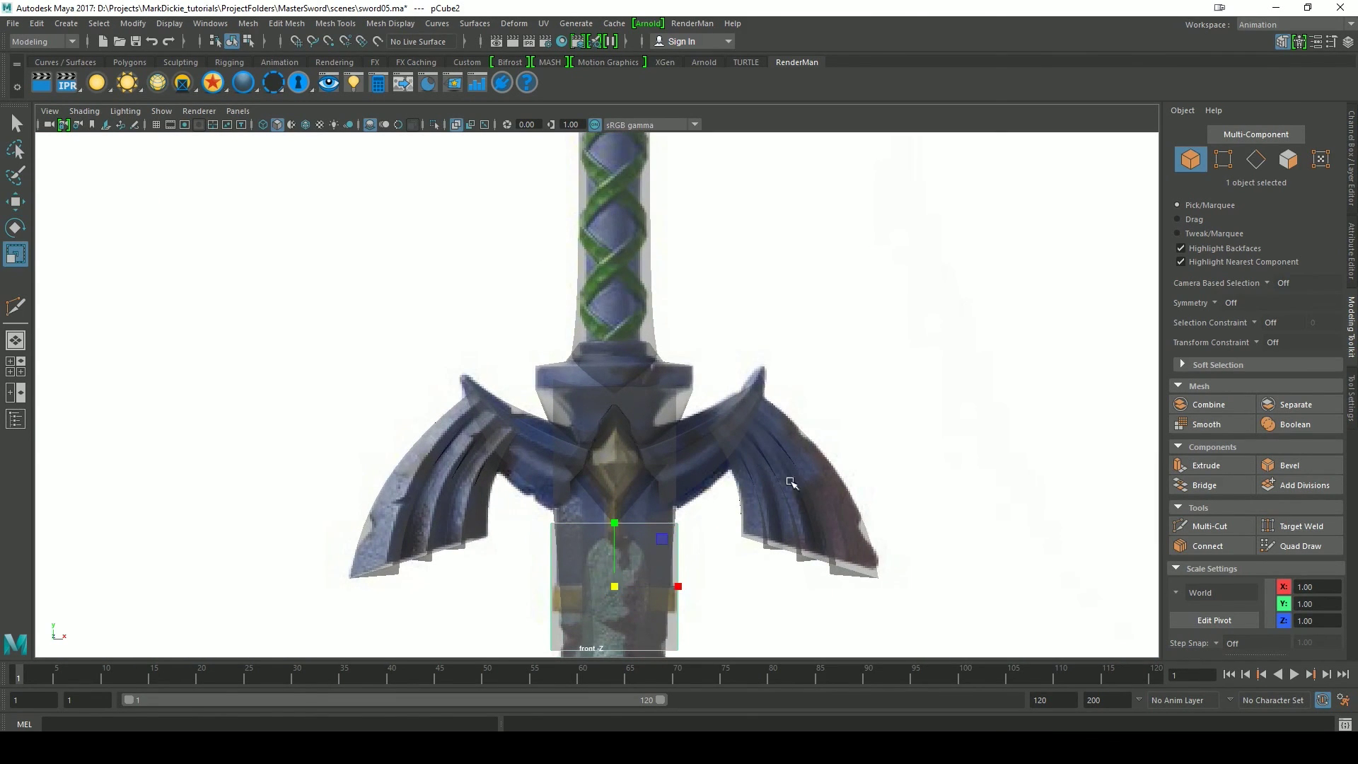
{"action": "middle_click_drag", "start_coordinate": [809, 505], "coordinate": [812, 355], "text": "alt"}
{"action": "mouse_move", "coordinate": [639, 368]}
{"action": "left_mouse_down"}
{"action": "mouse_move", "coordinate": [644, 396]}
{"action": "mouse_move", "coordinate": [637, 366]}
{"action": "left_mouse_up"}
{"action": "key", "text": "q"}
{"action": "key", "text": "w"}
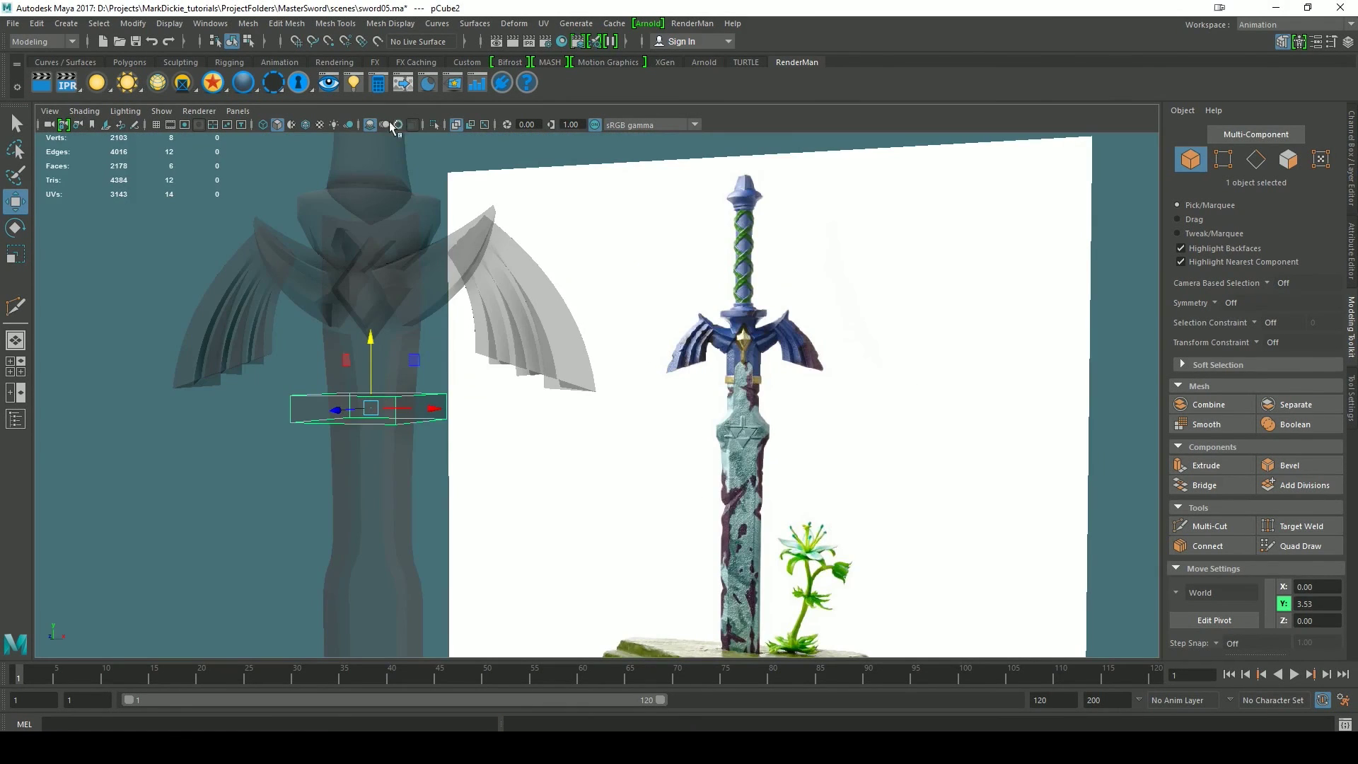
- Turn X-ray shading off and scale the band along Z to fit more closely around the blade's thickness
{"action": "left_click", "coordinate": [457, 126]}
{"action": "mouse_move", "coordinate": [663, 438]}
{"action": "left_mouse_down", "text": "alt"}
{"action": "mouse_move", "coordinate": [582, 499]}
{"action": "mouse_move", "coordinate": [578, 484]}
{"action": "left_mouse_up", "text": "alt"}
{"action": "key", "text": "e"}
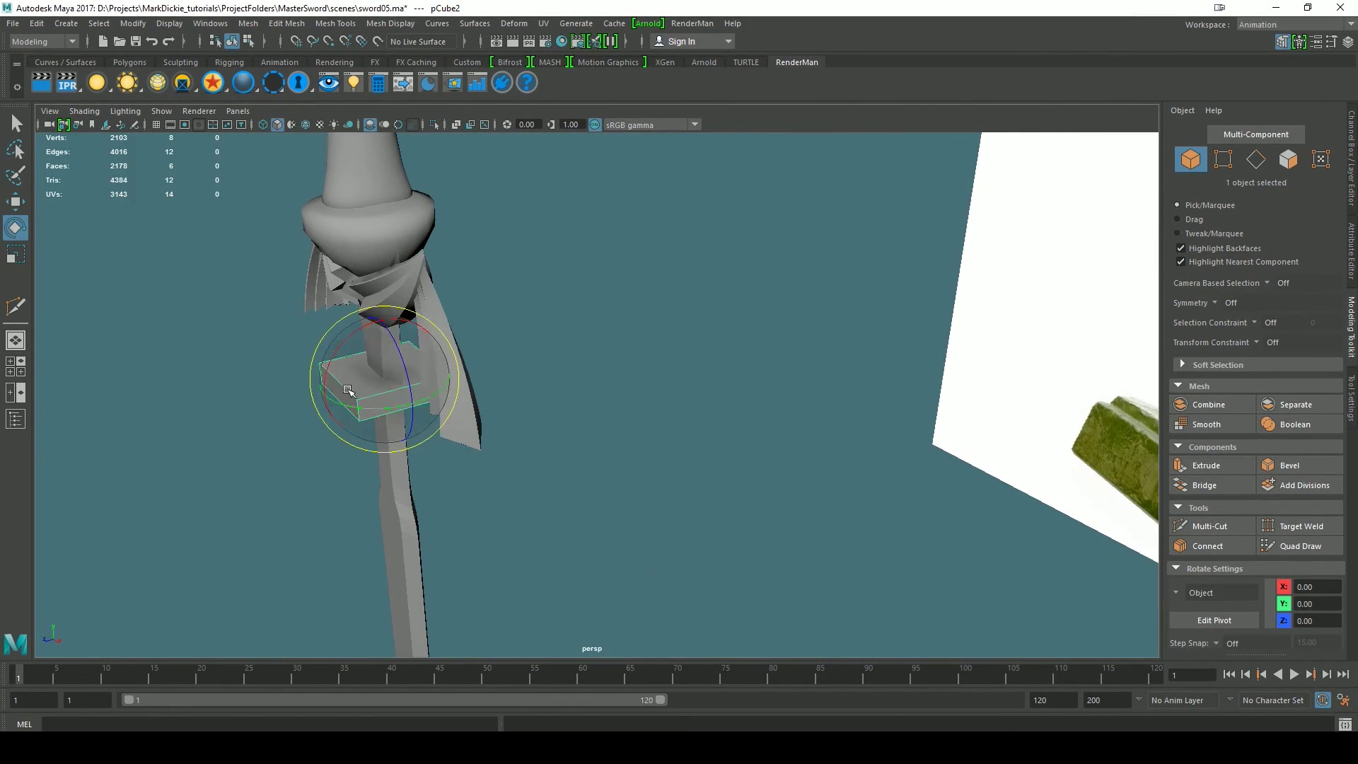
{"action": "key", "text": "r"}
{"action": "left_click_drag", "start_coordinate": [327, 398], "coordinate": [380, 391]}
{"action": "left_click_drag", "start_coordinate": [559, 501], "coordinate": [669, 517], "text": "alt"}
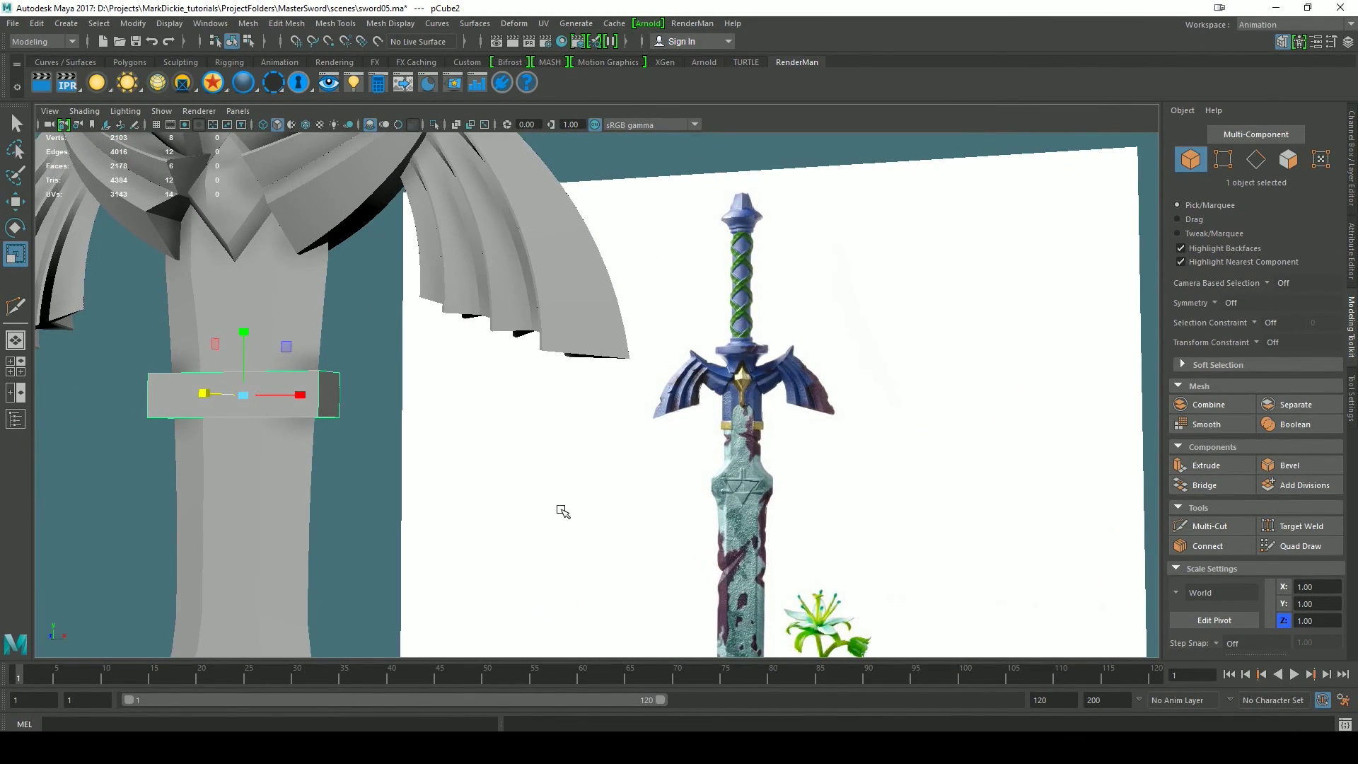
{"action": "middle_click_drag", "start_coordinate": [475, 470], "coordinate": [516, 486], "text": "alt"}
{"action": "left_click_drag", "start_coordinate": [516, 486], "coordinate": [515, 491], "text": "alt"}
{"action": "key", "text": "space"}
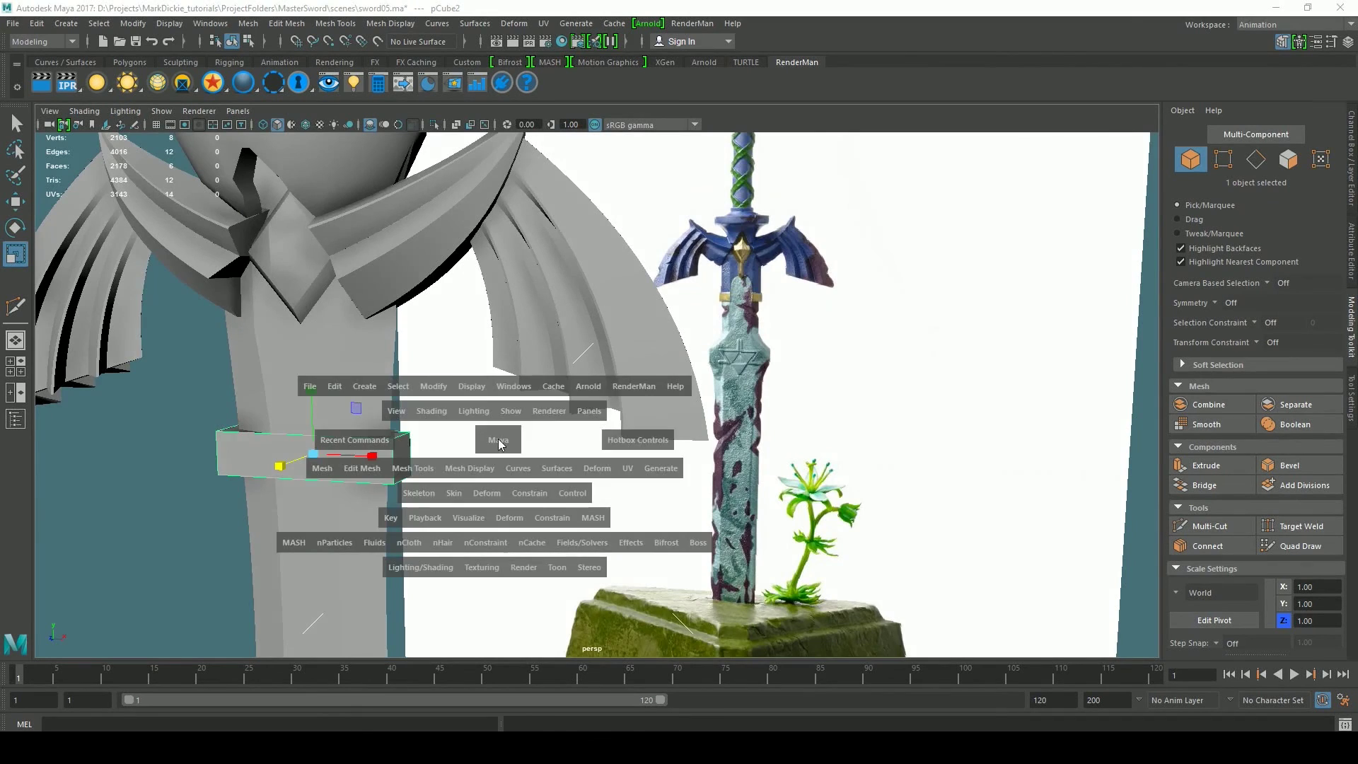
- Switch to the front view and frame the band around the blade
{"action": "left_click_drag", "start_coordinate": [498, 446], "coordinate": [545, 485]}
{"action": "scroll", "coordinate": [726, 512], "scroll_direction": "up", "scroll_amount": 6}
{"action": "middle_click_drag", "start_coordinate": [758, 562], "coordinate": [698, 503], "text": "alt"}
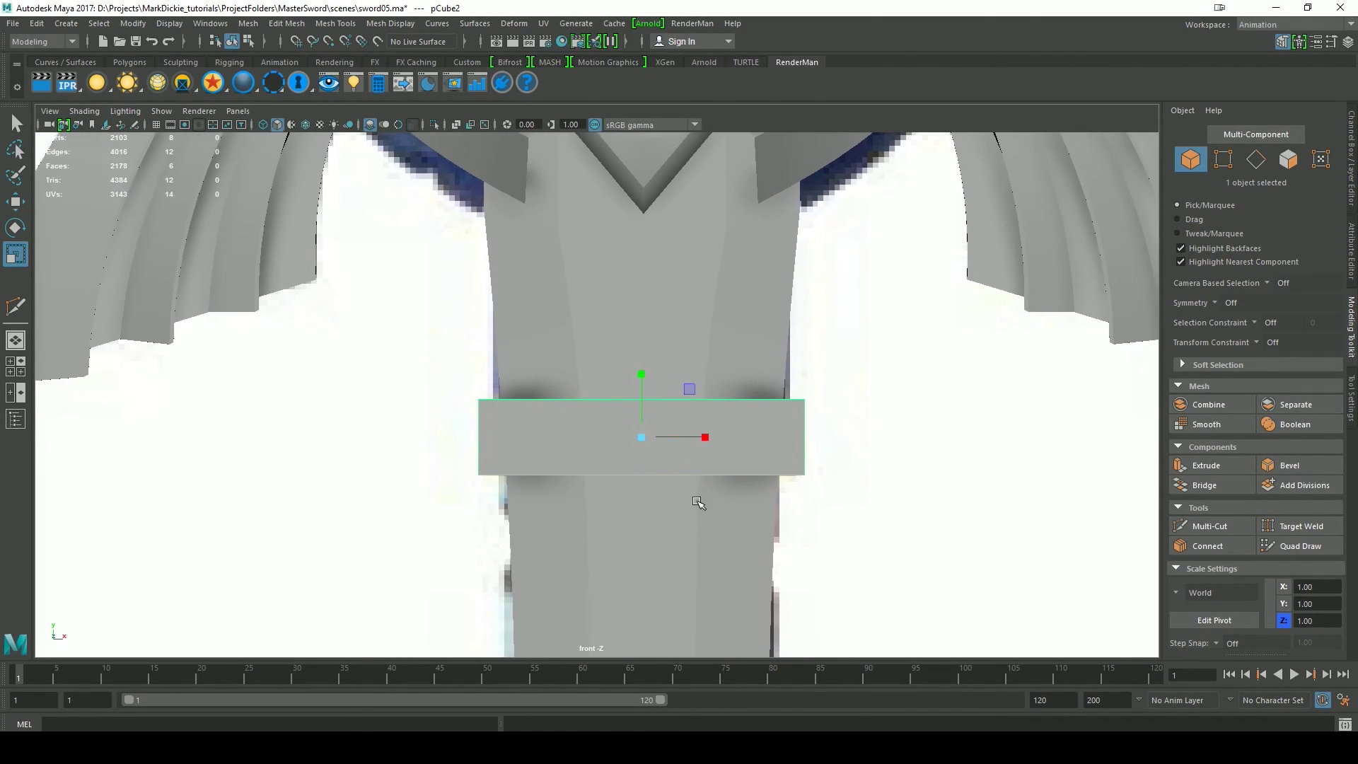
{"action": "left_click", "coordinate": [1208, 526]}
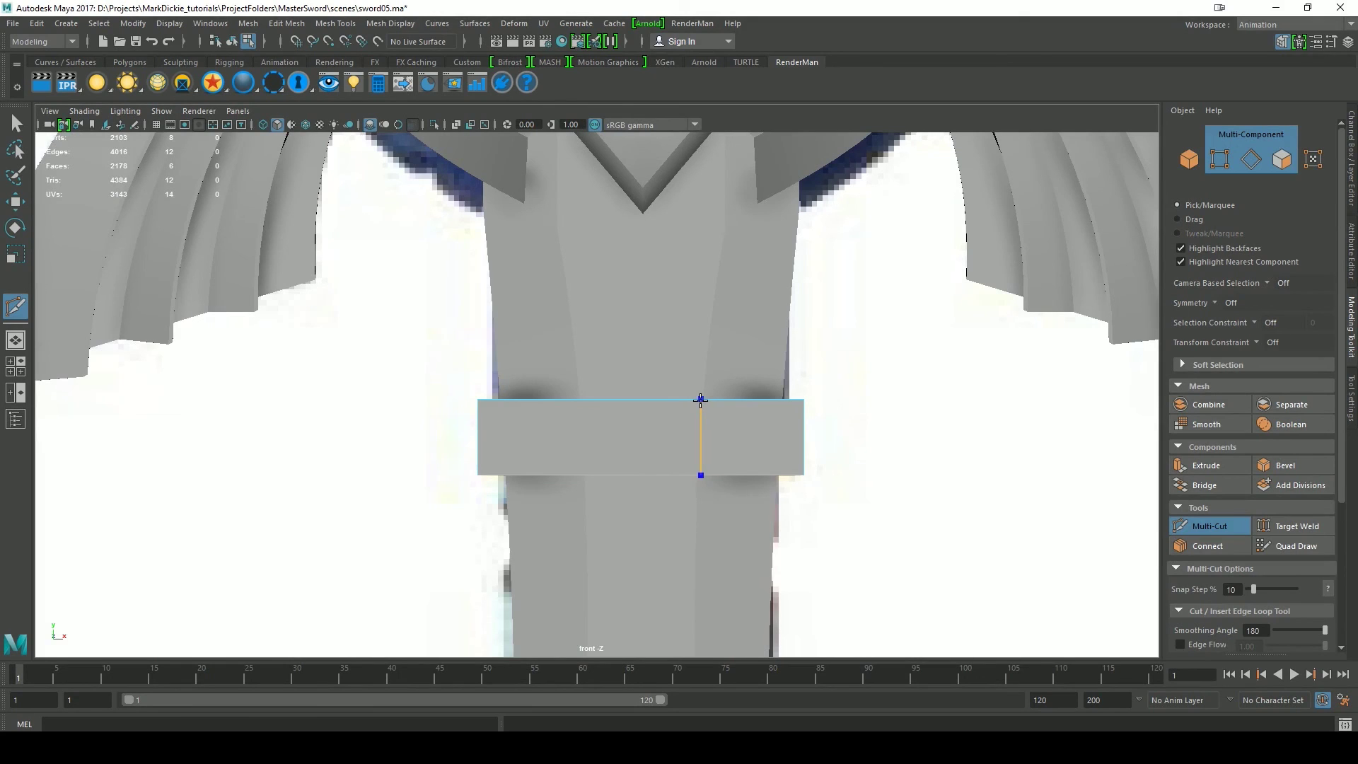
{"action": "left_click", "coordinate": [701, 400], "text": "ctrl"}
{"action": "key", "text": "ctrl+z"}
{"action": "key", "text": "q"}
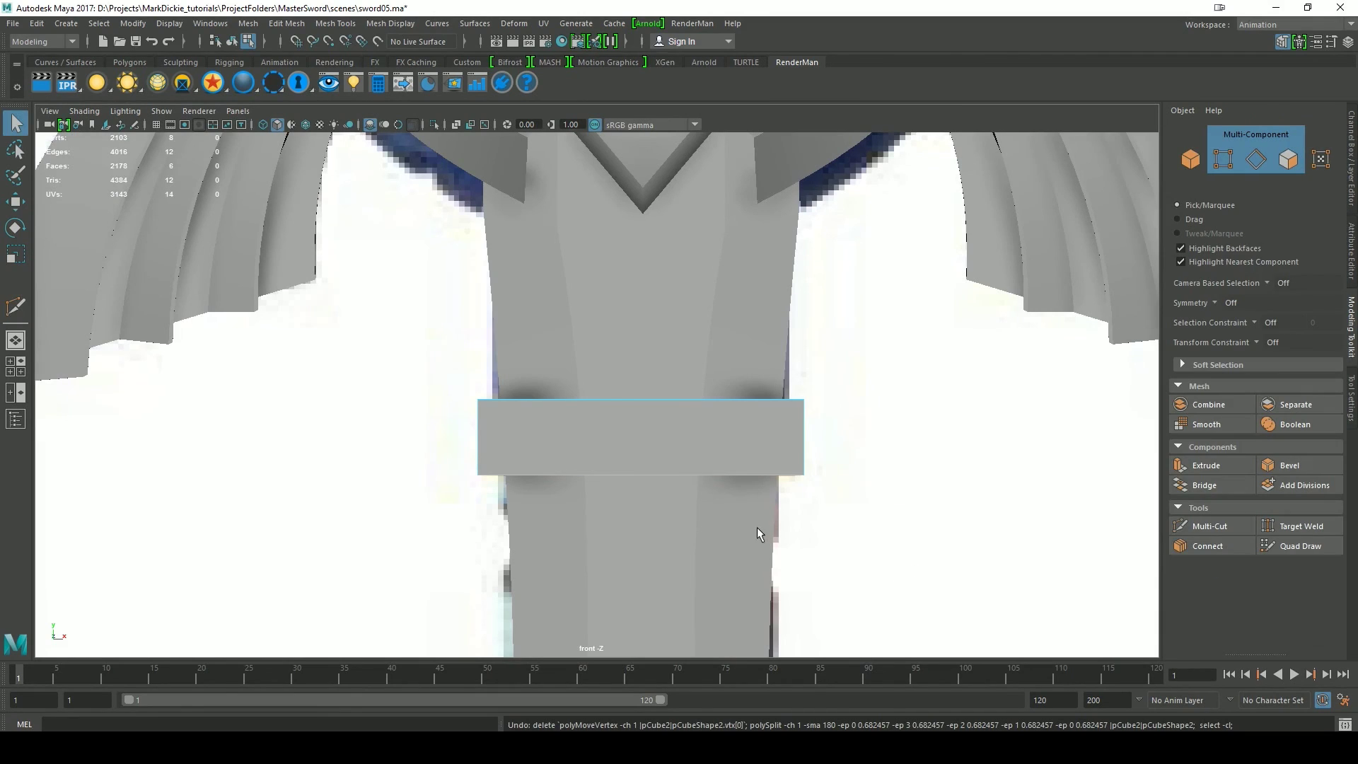
- Multi-cut the band along the two edges of the blade's central facet and delete the band's middle faces, leaving two side pieces
{"action": "left_click", "coordinate": [1179, 527]}
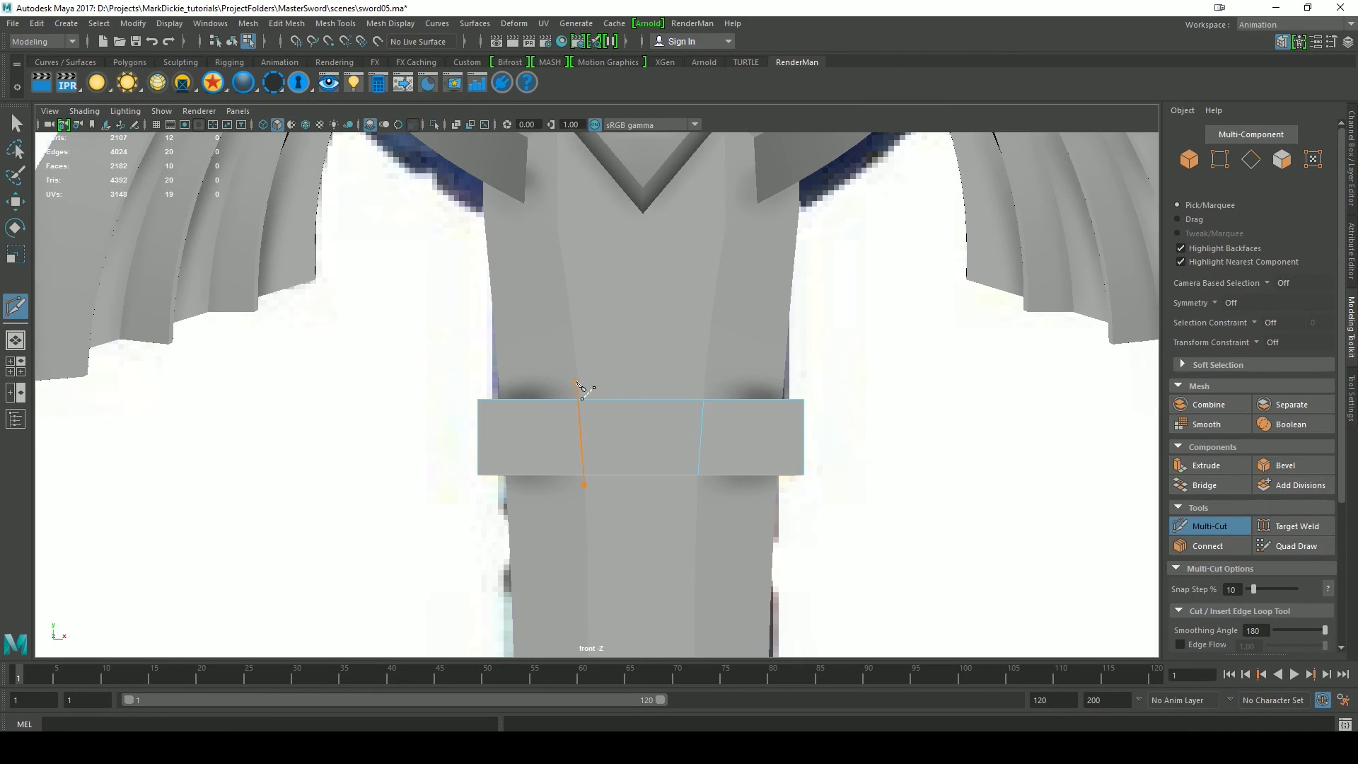
{"action": "key", "text": "q"}
{"action": "right_click_drag", "start_coordinate": [560, 436], "coordinate": [560, 384]}
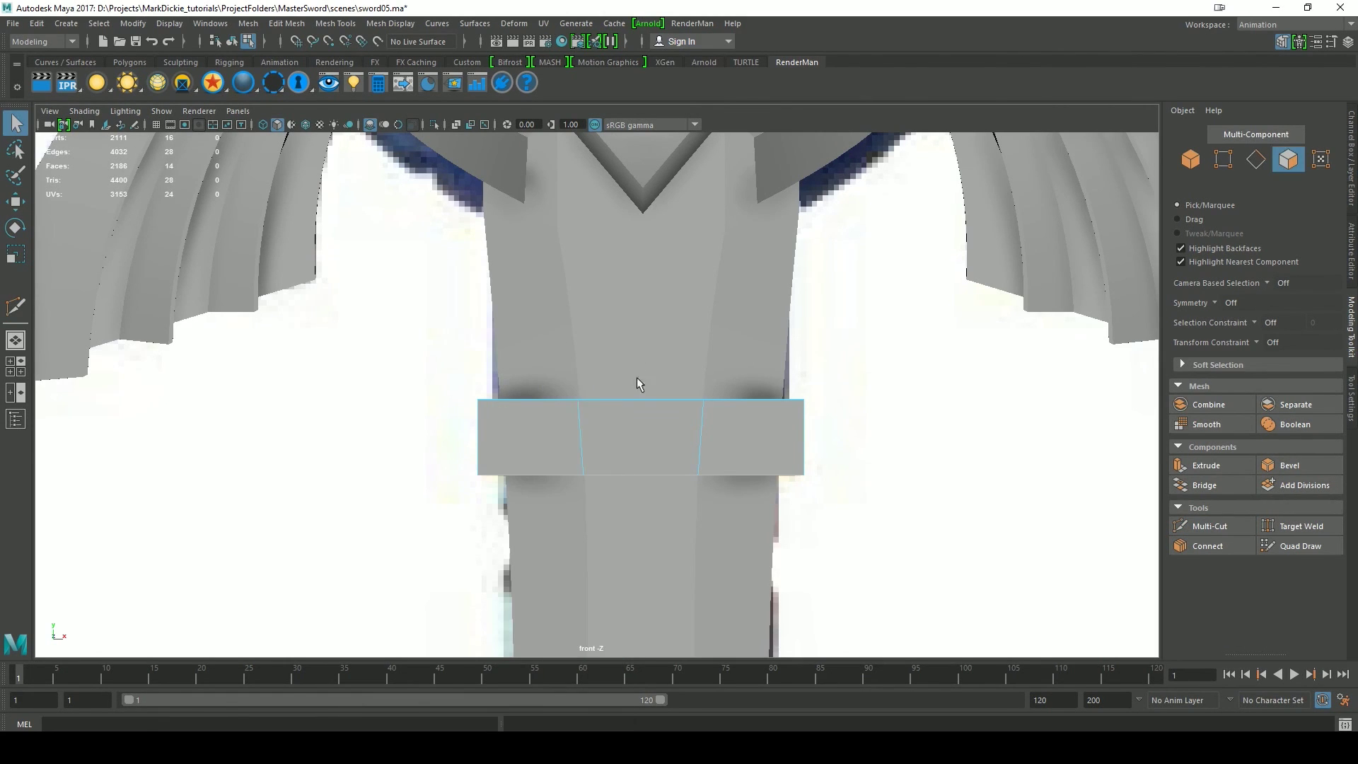
{"action": "left_click_drag", "start_coordinate": [627, 366], "coordinate": [704, 495]}
{"action": "key", "text": "Delete"}
{"action": "key", "text": "space"}
{"action": "left_click_drag", "start_coordinate": [759, 538], "coordinate": [732, 543], "text": "alt"}
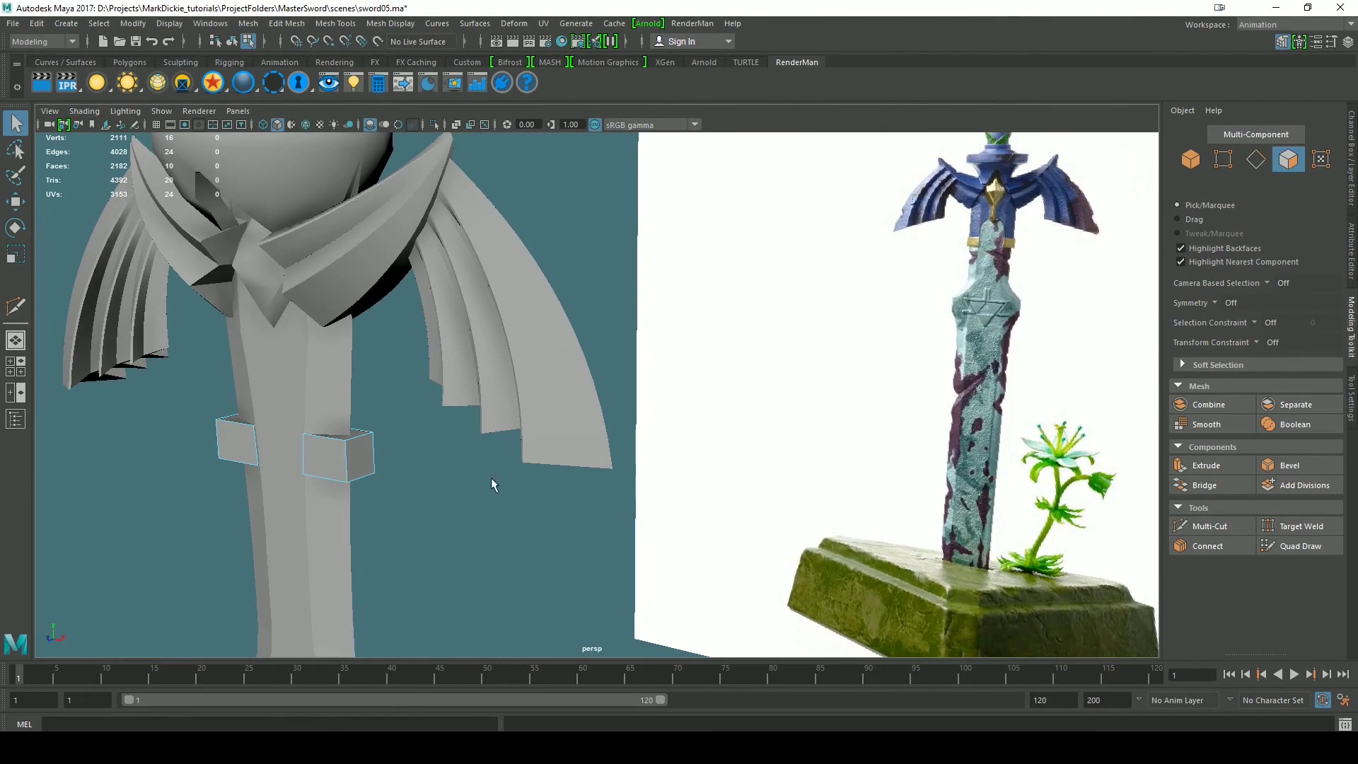
- Select the outer side faces of both band pieces and scale them narrower along Z
{"action": "right_click_drag", "start_coordinate": [317, 447], "coordinate": [324, 384]}
{"action": "left_click", "coordinate": [366, 454]}
{"action": "left_click_drag", "start_coordinate": [365, 454], "coordinate": [652, 566], "text": "alt"}
{"action": "left_click", "coordinate": [654, 566], "text": "shift"}
{"action": "key", "text": "e"}
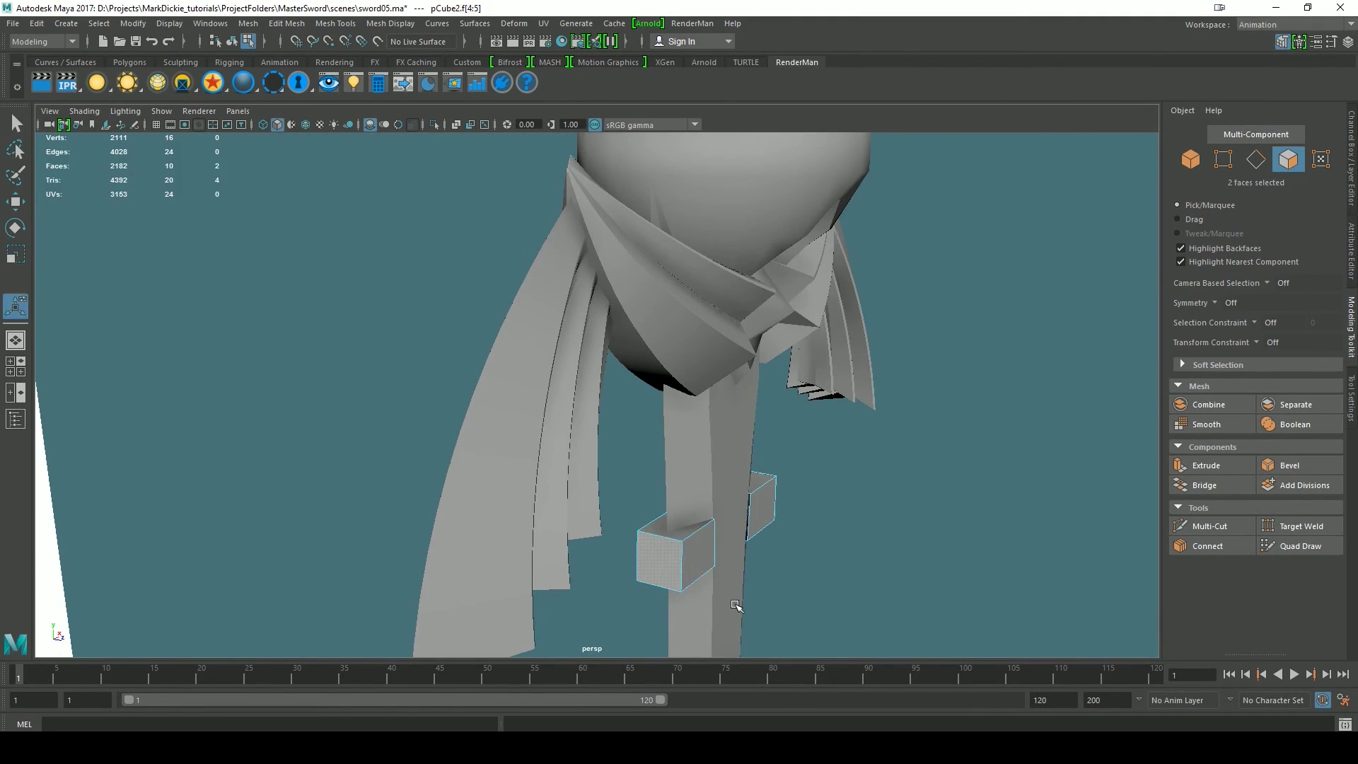
{"action": "key", "text": "t"}
{"action": "key", "text": "r"}
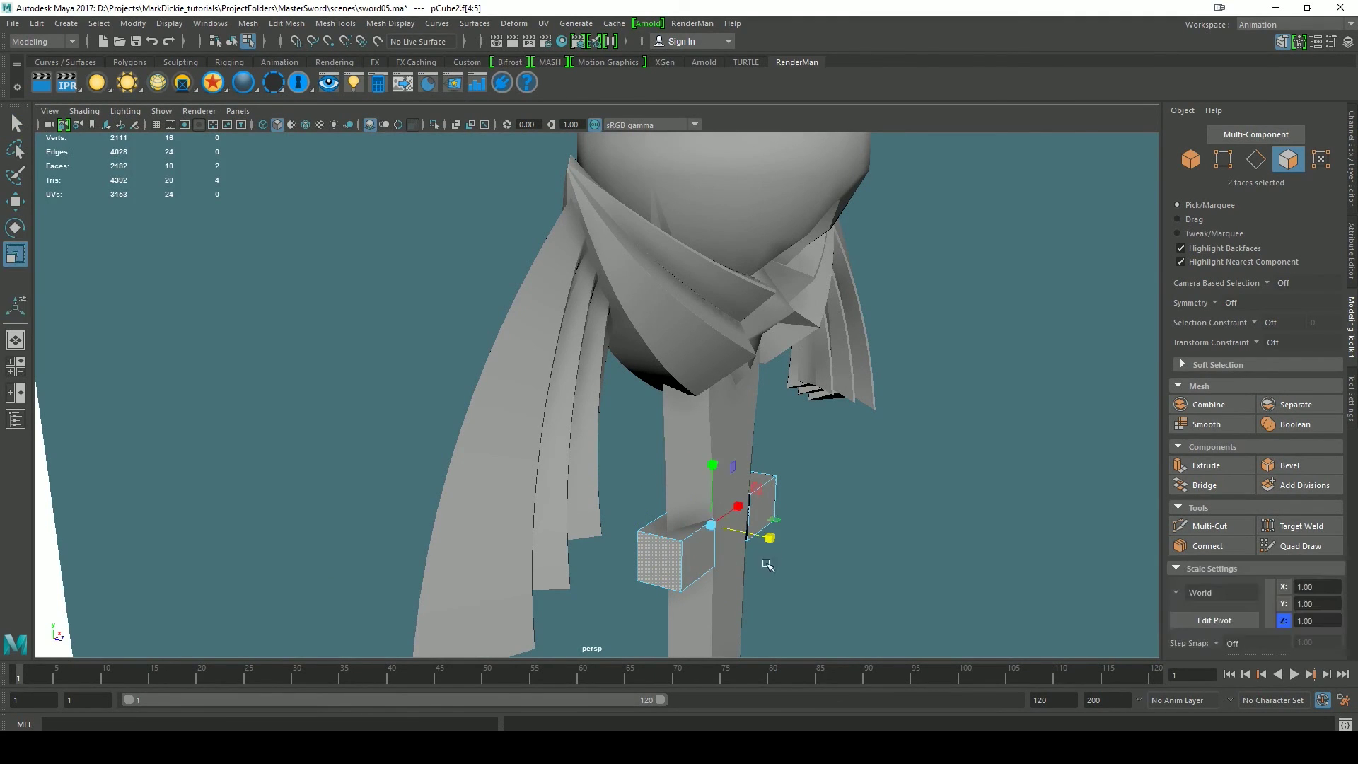
{"action": "left_click_drag", "start_coordinate": [769, 539], "coordinate": [732, 534]}
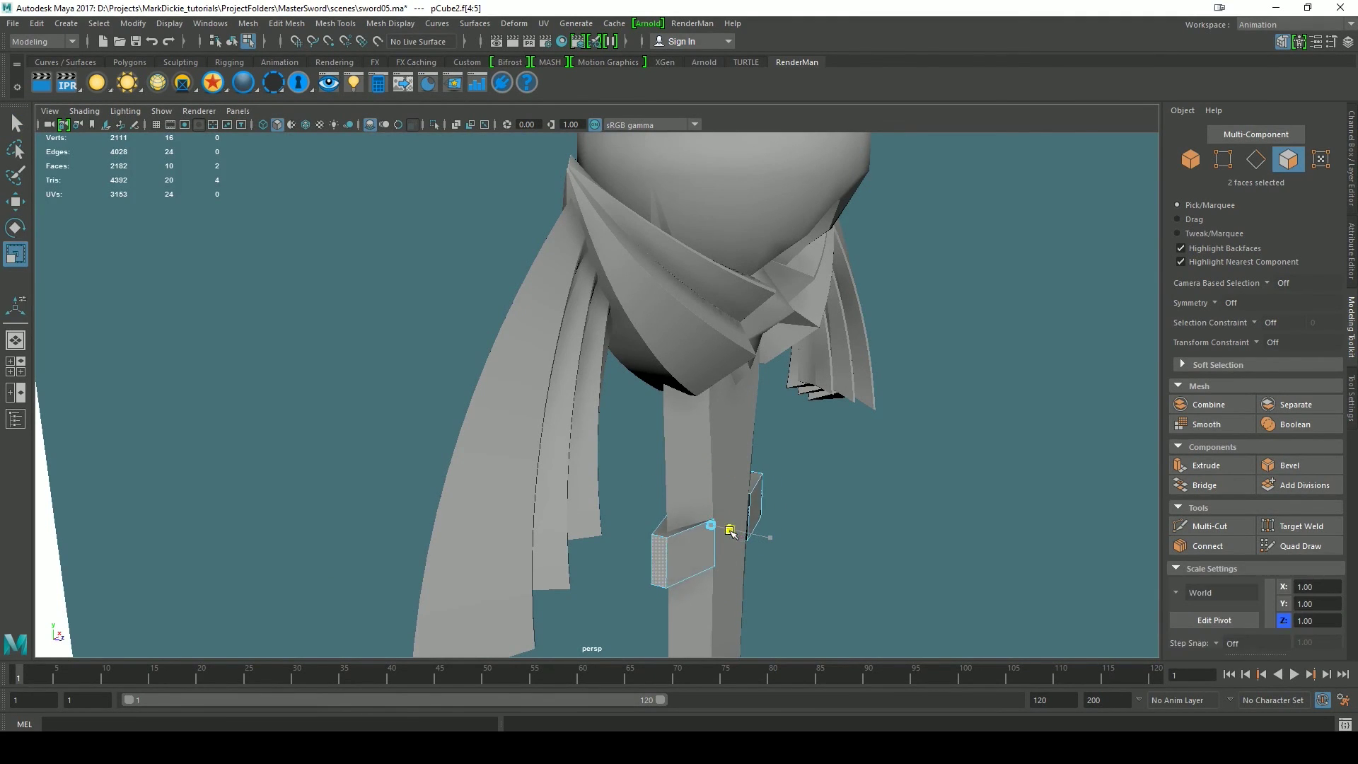
- Compare the narrowed band pieces with the reference's gold band from several angles
{"action": "scroll", "coordinate": [909, 561], "scroll_direction": "down", "scroll_amount": 3}
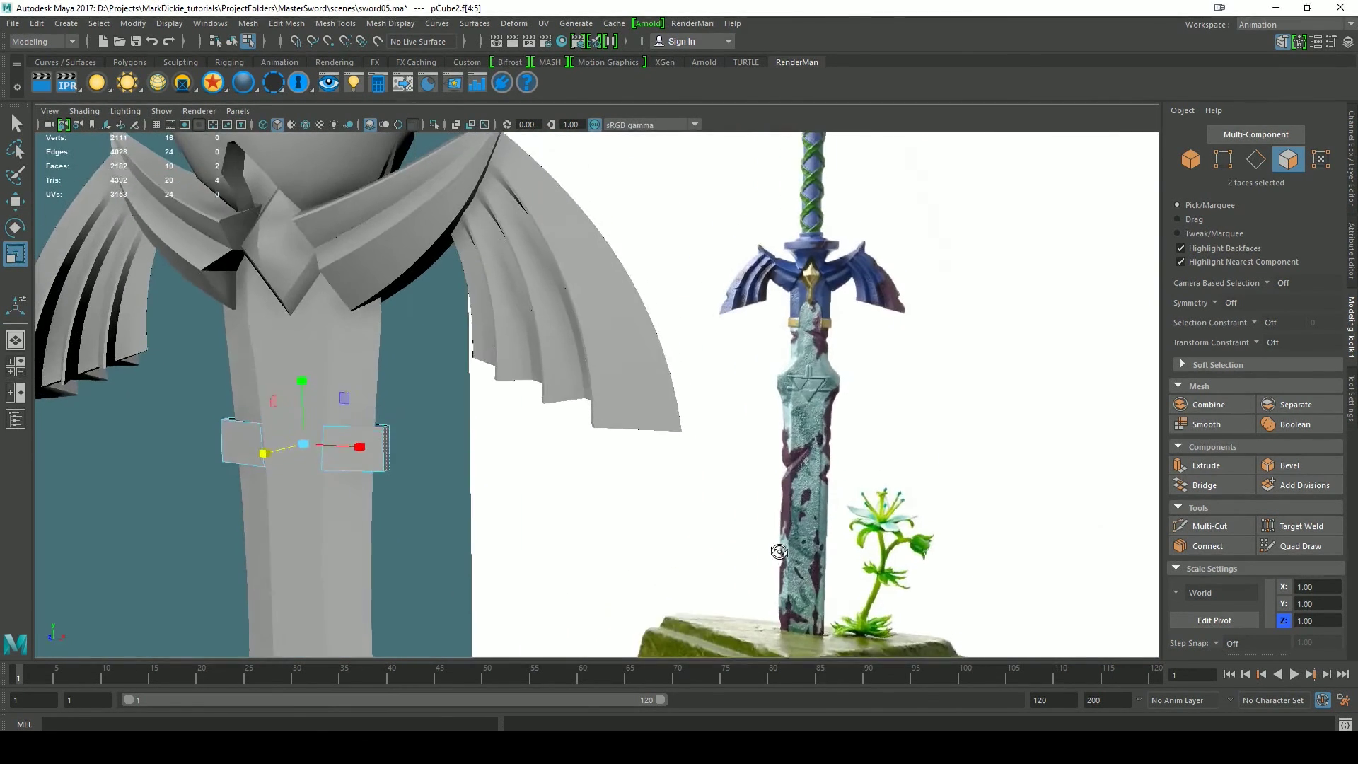
{"action": "scroll", "coordinate": [804, 546], "scroll_direction": "up", "scroll_amount": 5}
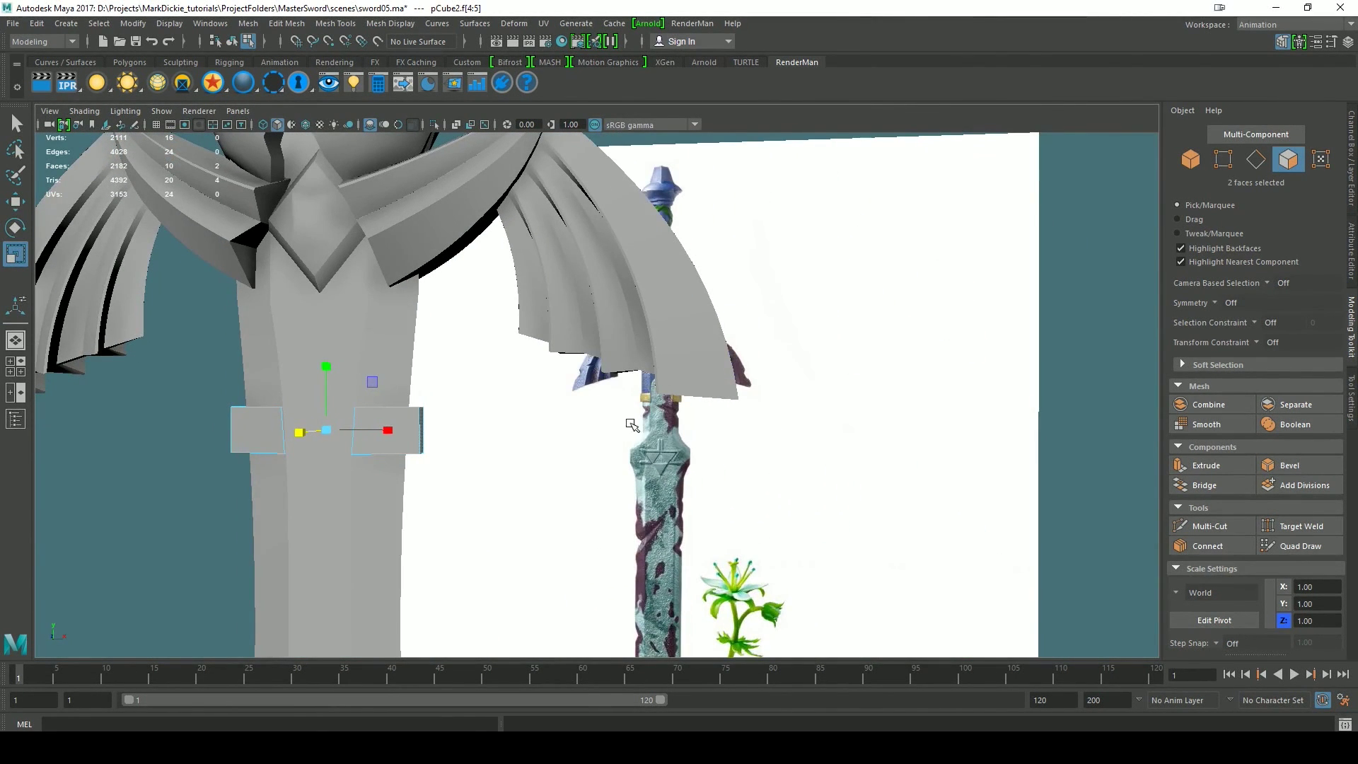
{"action": "middle_click_drag", "start_coordinate": [536, 476], "coordinate": [626, 515], "text": "alt"}
{"action": "left_click_drag", "start_coordinate": [825, 557], "coordinate": [790, 542], "text": "alt"}
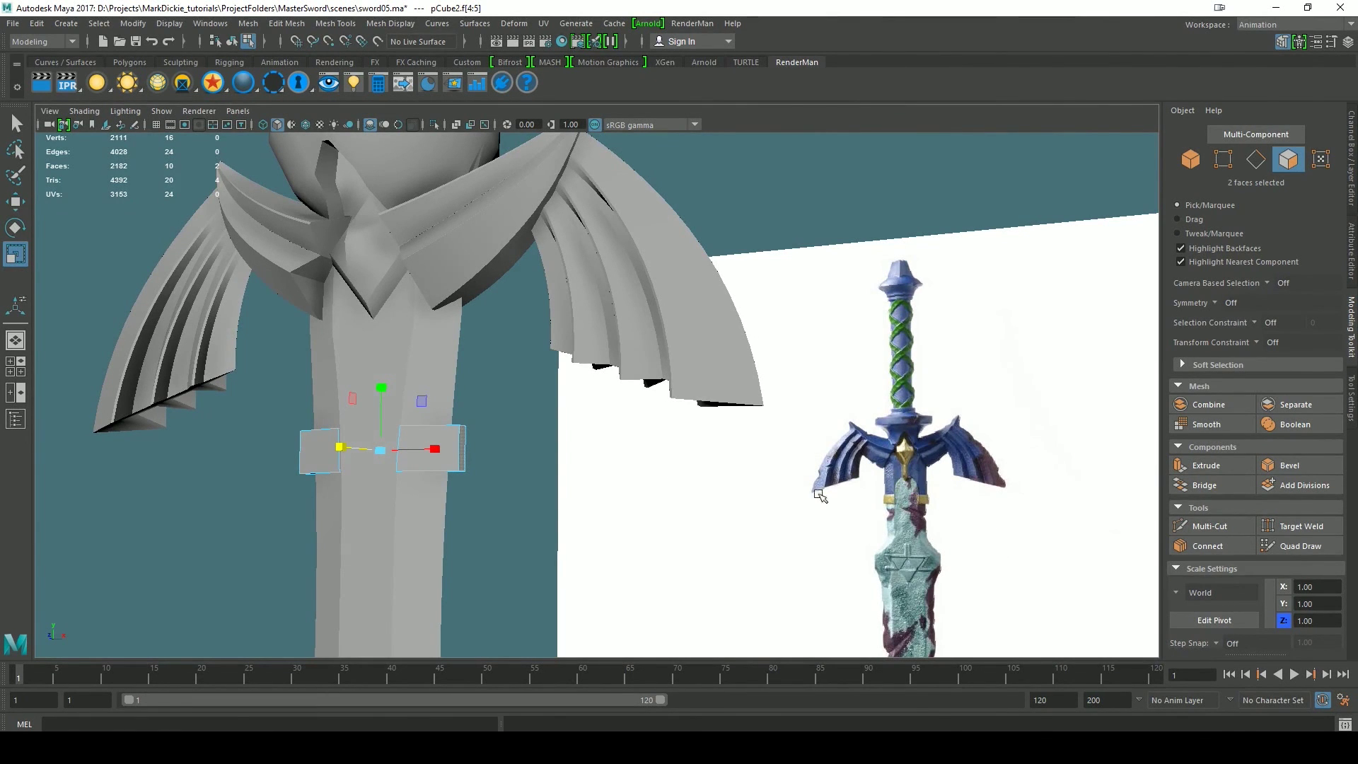
{"action": "left_click_drag", "start_coordinate": [540, 469], "coordinate": [611, 548], "text": "alt"}
{"action": "left_click_drag", "start_coordinate": [398, 628], "coordinate": [406, 620]}
{"action": "left_click_drag", "start_coordinate": [697, 636], "coordinate": [764, 603], "text": "alt"}
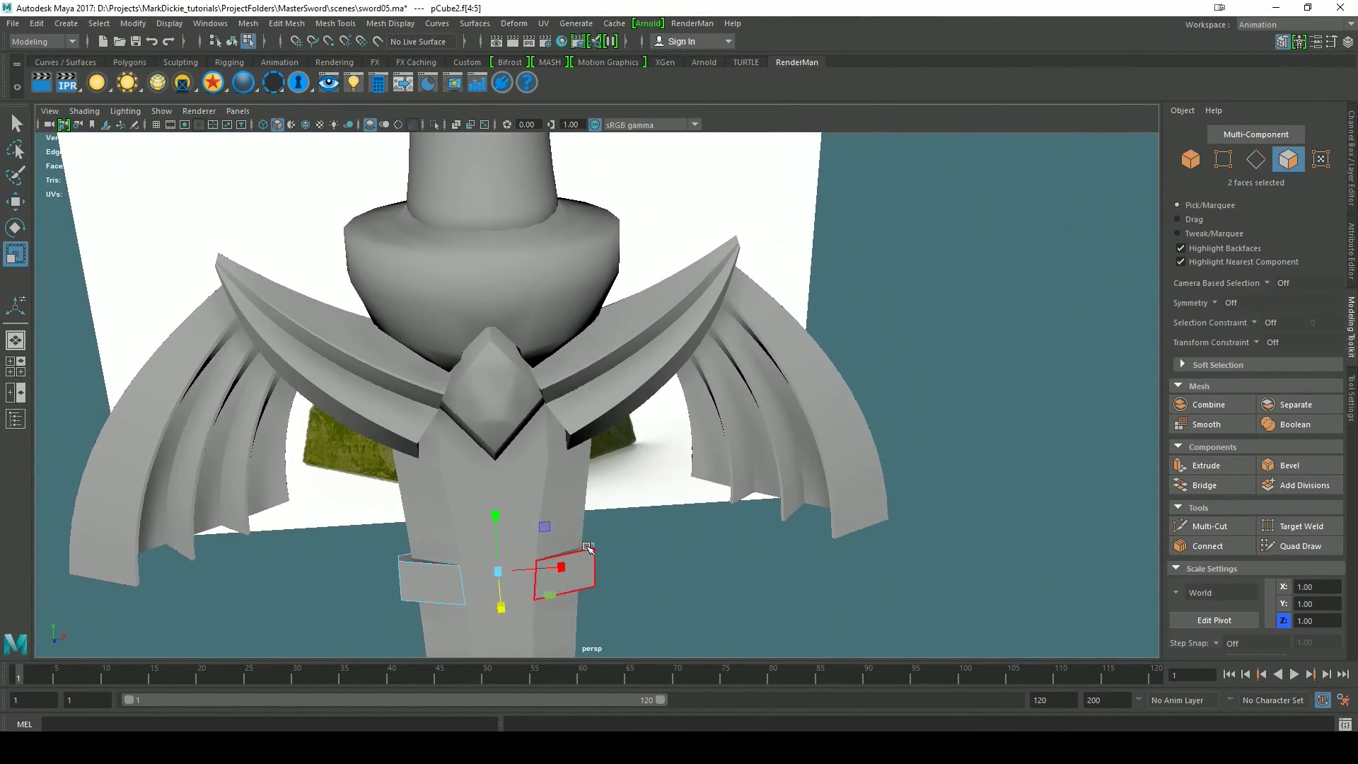
- Extrude the top faces of both band pieces upward by a small amount
{"action": "left_click", "coordinate": [586, 548]}
{"action": "left_click", "coordinate": [424, 557], "text": "shift"}
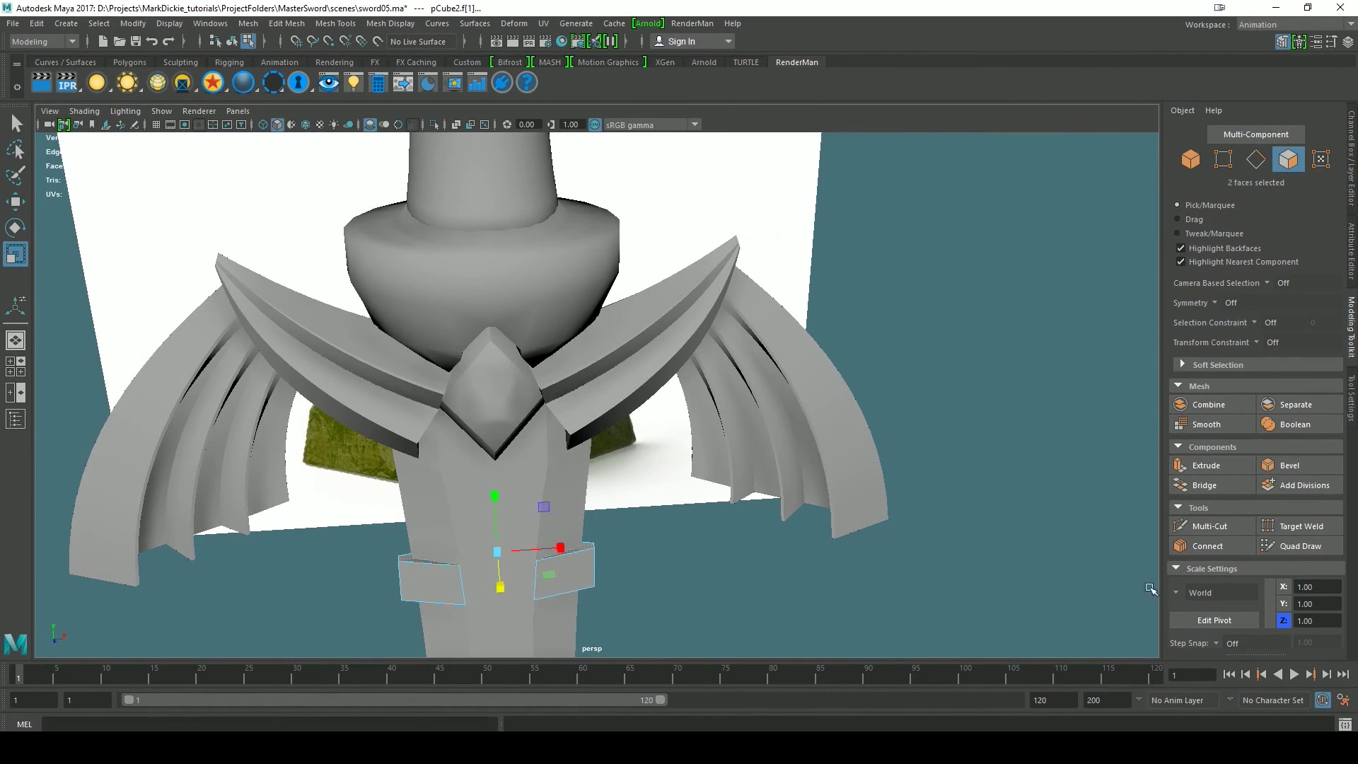
{"action": "left_click", "coordinate": [1206, 466]}
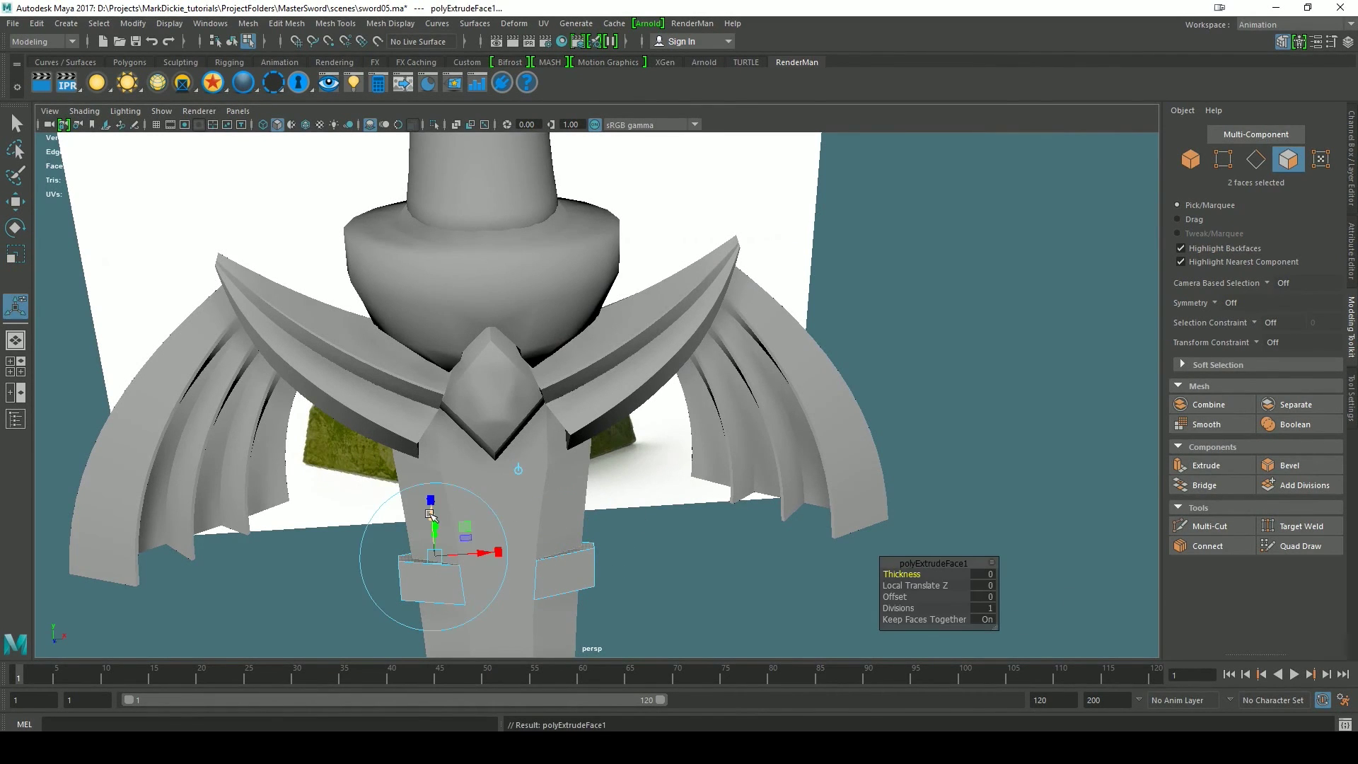
{"action": "left_click_drag", "start_coordinate": [697, 549], "coordinate": [587, 520], "text": "alt"}
{"action": "left_click_drag", "start_coordinate": [354, 464], "coordinate": [361, 331]}
{"action": "left_click_drag", "start_coordinate": [594, 432], "coordinate": [576, 468], "text": "alt"}
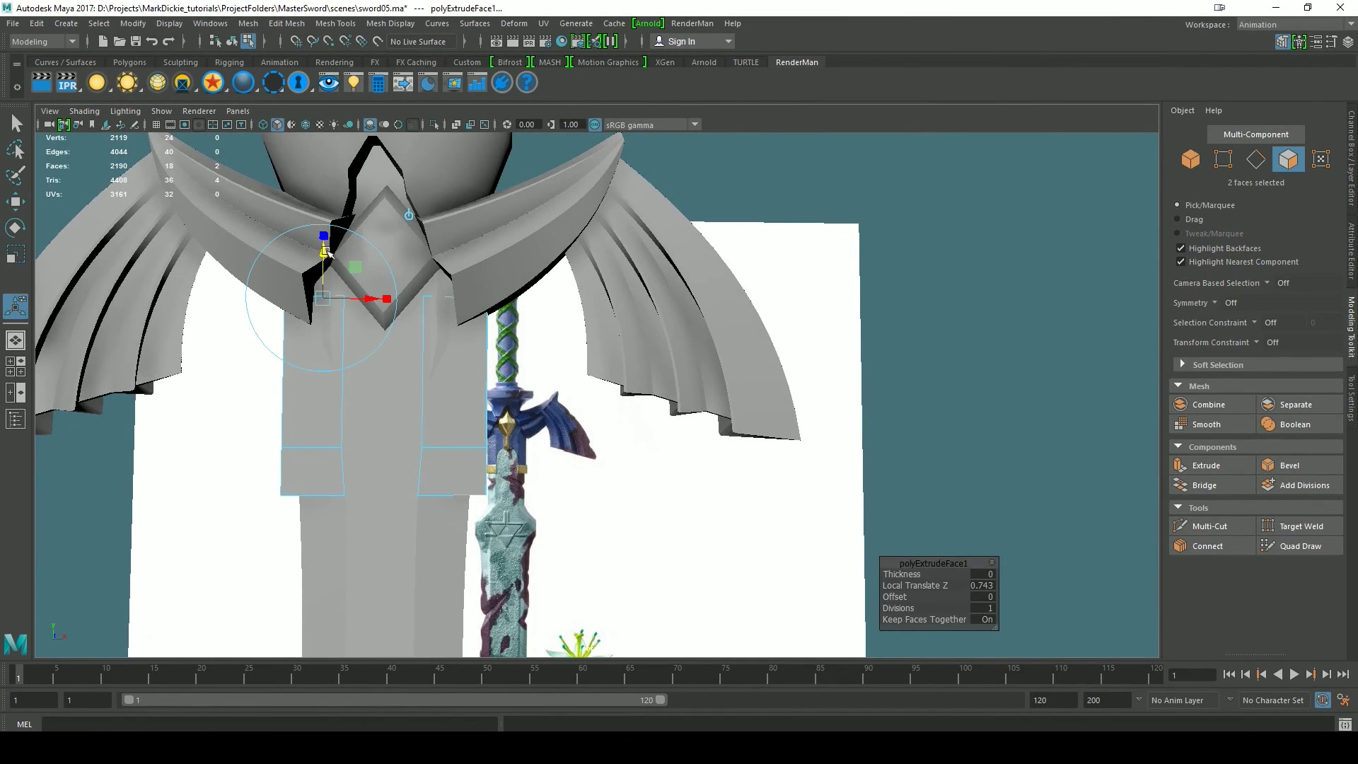
{"action": "left_click_drag", "start_coordinate": [327, 252], "coordinate": [412, 573]}
{"action": "scroll", "coordinate": [412, 573], "scroll_direction": "up", "scroll_amount": 3}
- Scale the extruded top faces inward to form a narrow ledge on each band piece
{"action": "key", "text": "r"}
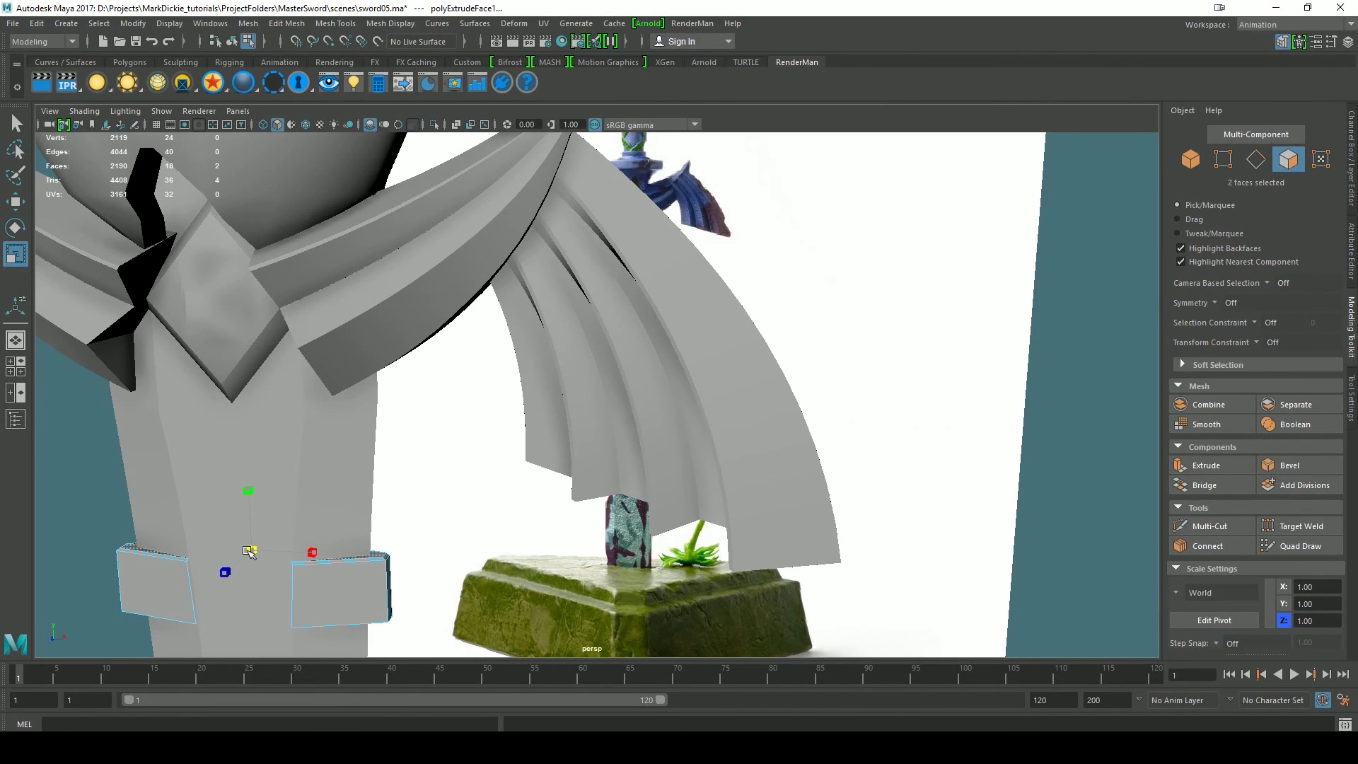
{"action": "left_click", "coordinate": [248, 550]}
{"action": "left_click_drag", "start_coordinate": [426, 591], "coordinate": [393, 592], "text": "alt"}
{"action": "left_click_drag", "start_coordinate": [186, 565], "coordinate": [264, 561]}
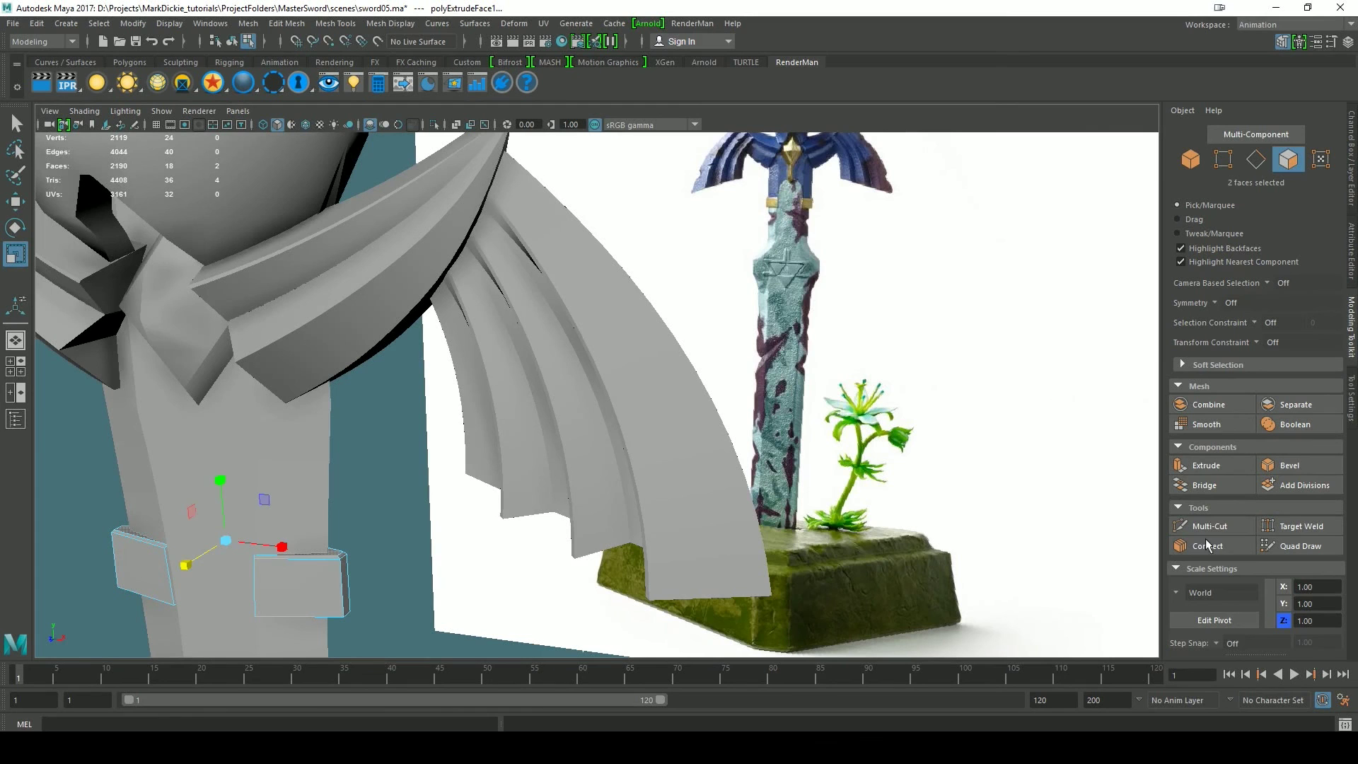
- Extrude the inset top faces upward to behind the crossguard, with a Local Translate Z of 0.901
{"action": "left_click", "coordinate": [1206, 466]}
{"action": "left_click_drag", "start_coordinate": [152, 496], "coordinate": [133, 329]}
{"action": "left_click_drag", "start_coordinate": [324, 513], "coordinate": [627, 514], "text": "alt"}
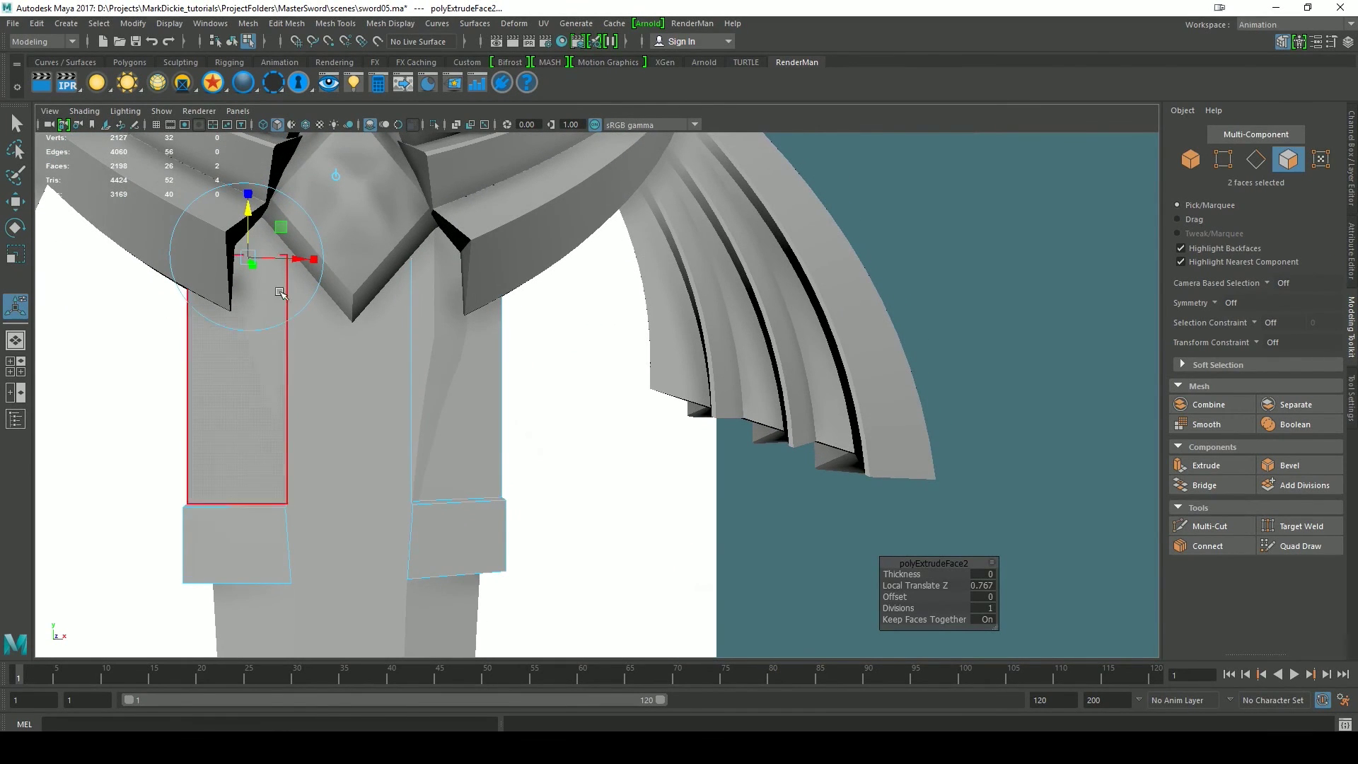
{"action": "left_click_drag", "start_coordinate": [250, 210], "coordinate": [250, 171]}
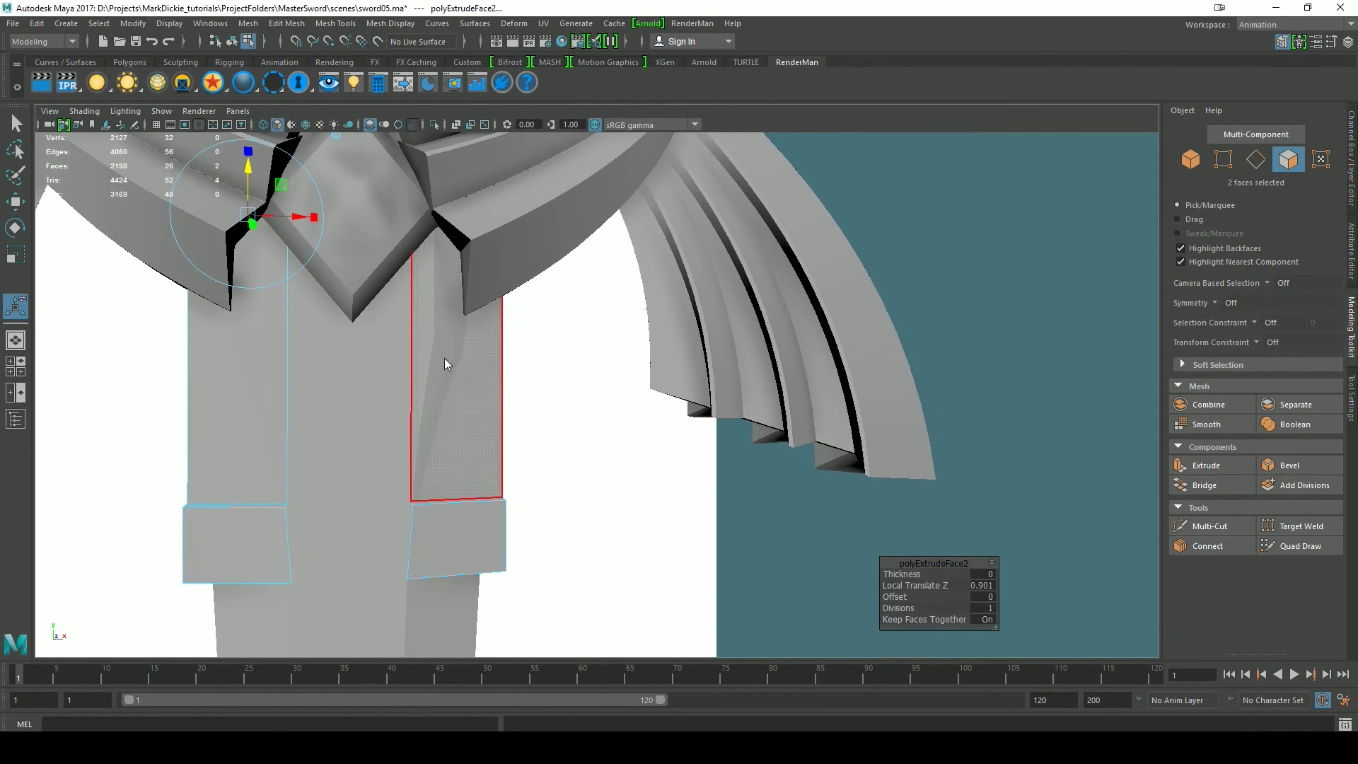
- Examine the extended side plates below the crossguard against the reference
{"action": "right_click_drag", "start_coordinate": [445, 359], "coordinate": [520, 322]}
{"action": "left_click", "coordinate": [679, 466]}
{"action": "scroll", "coordinate": [751, 519], "scroll_direction": "down", "scroll_amount": 5}
{"action": "left_click_drag", "start_coordinate": [733, 548], "coordinate": [672, 549], "text": "alt"}
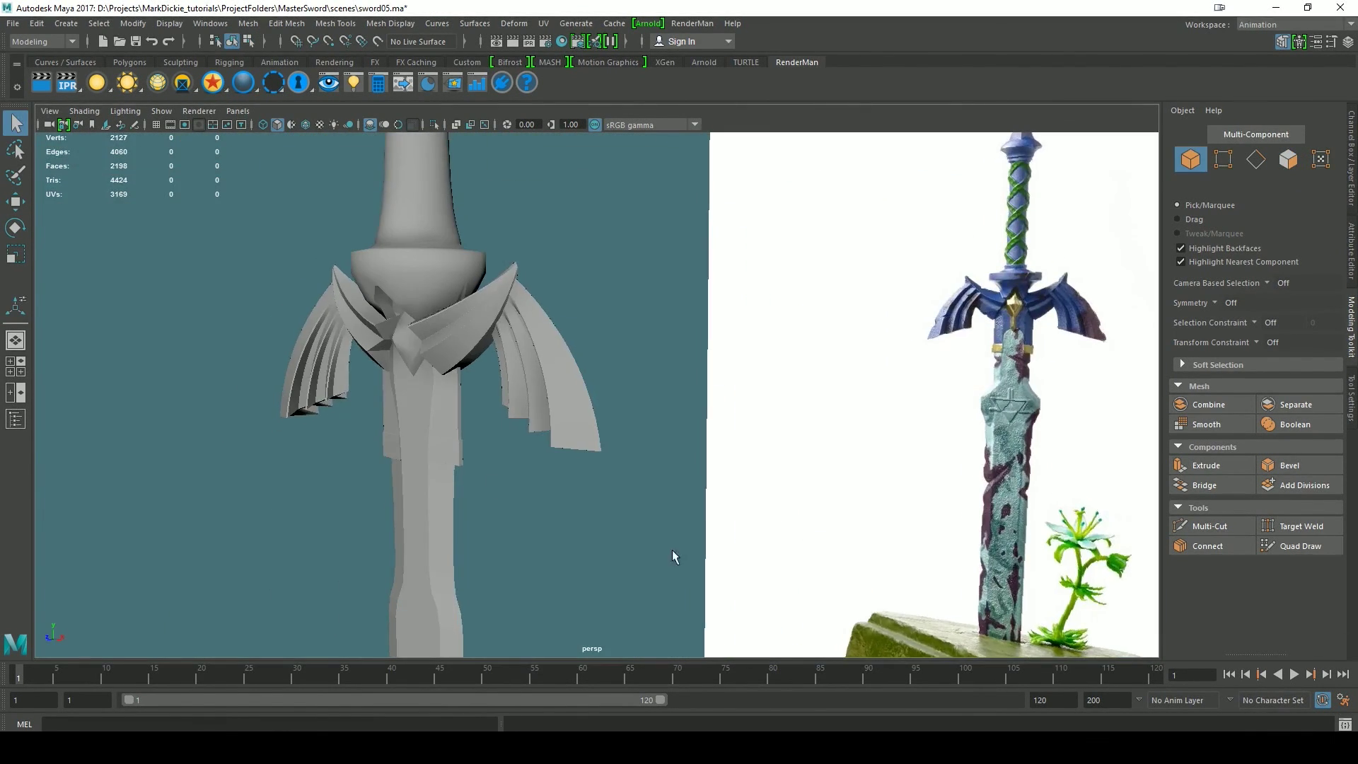
{"action": "left_click", "coordinate": [437, 402]}
{"action": "scroll", "coordinate": [453, 423], "scroll_direction": "up", "scroll_amount": 5}
{"action": "left_click_drag", "start_coordinate": [431, 479], "coordinate": [450, 477], "text": "alt"}
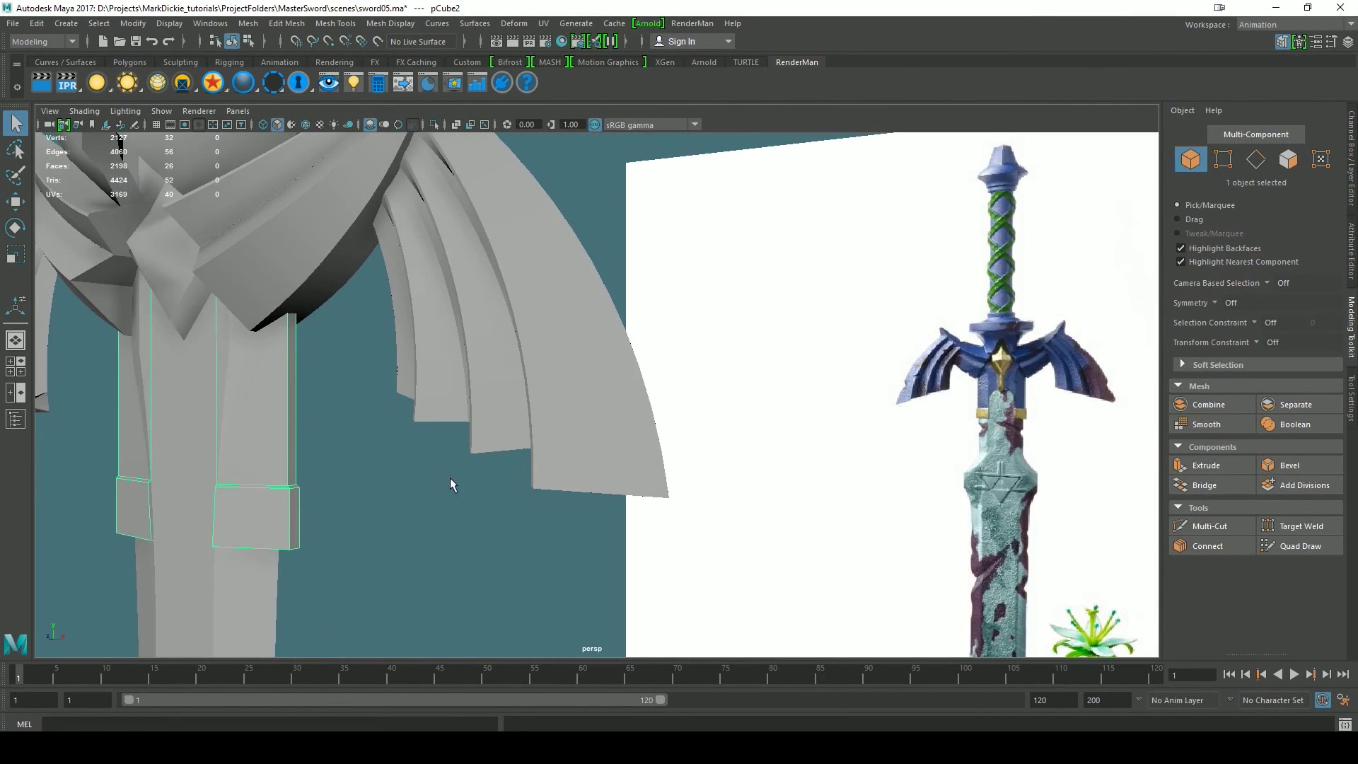
- Undo the last selection changes to restore the selection of the plates' two top faces
{"action": "key", "text": "ctrl+z"}
{"action": "middle_click_drag", "start_coordinate": [391, 444], "coordinate": [453, 477], "text": "alt"}
{"action": "key", "text": "ctrl+z"}
{"action": "key", "text": "ctrl+z"}
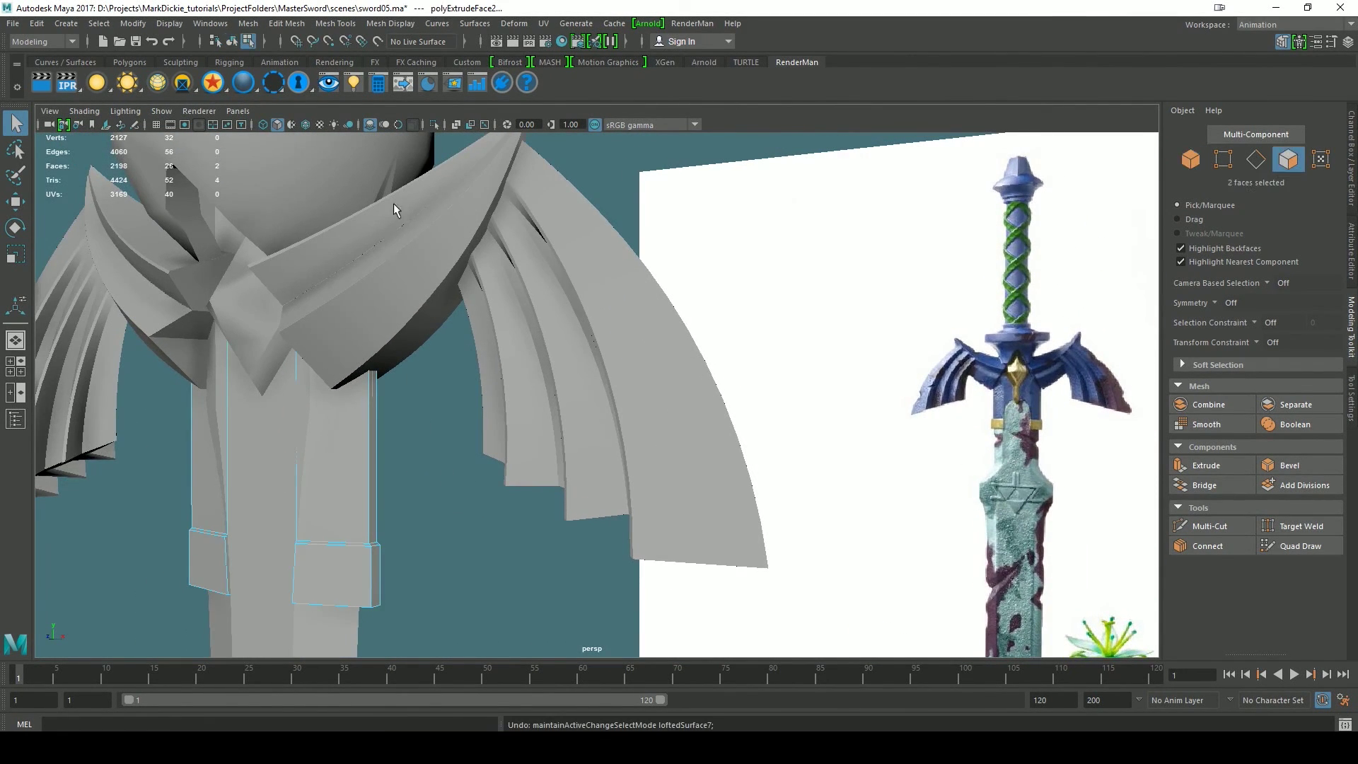
{"action": "left_click", "coordinate": [432, 123]}
{"action": "left_click_drag", "start_coordinate": [464, 378], "coordinate": [344, 420], "text": "alt"}
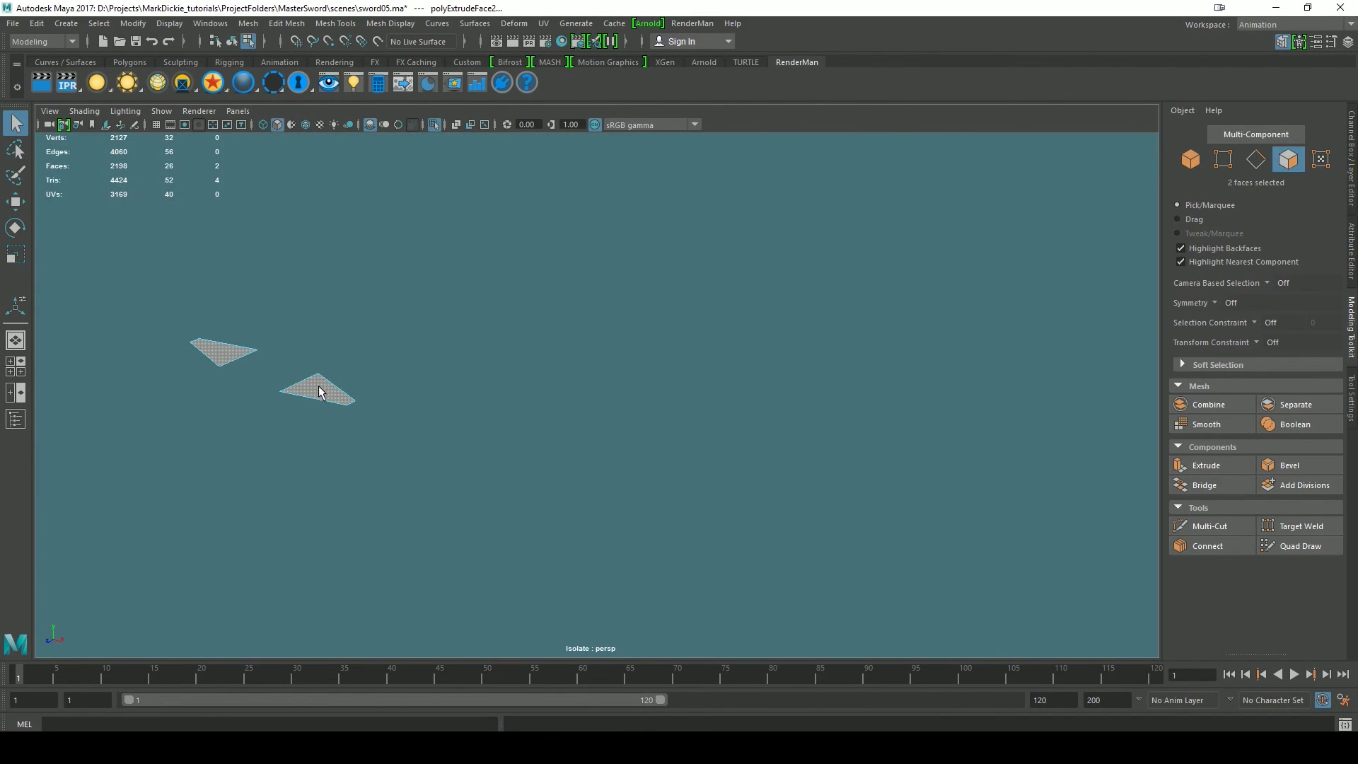
{"action": "left_click", "coordinate": [435, 124]}
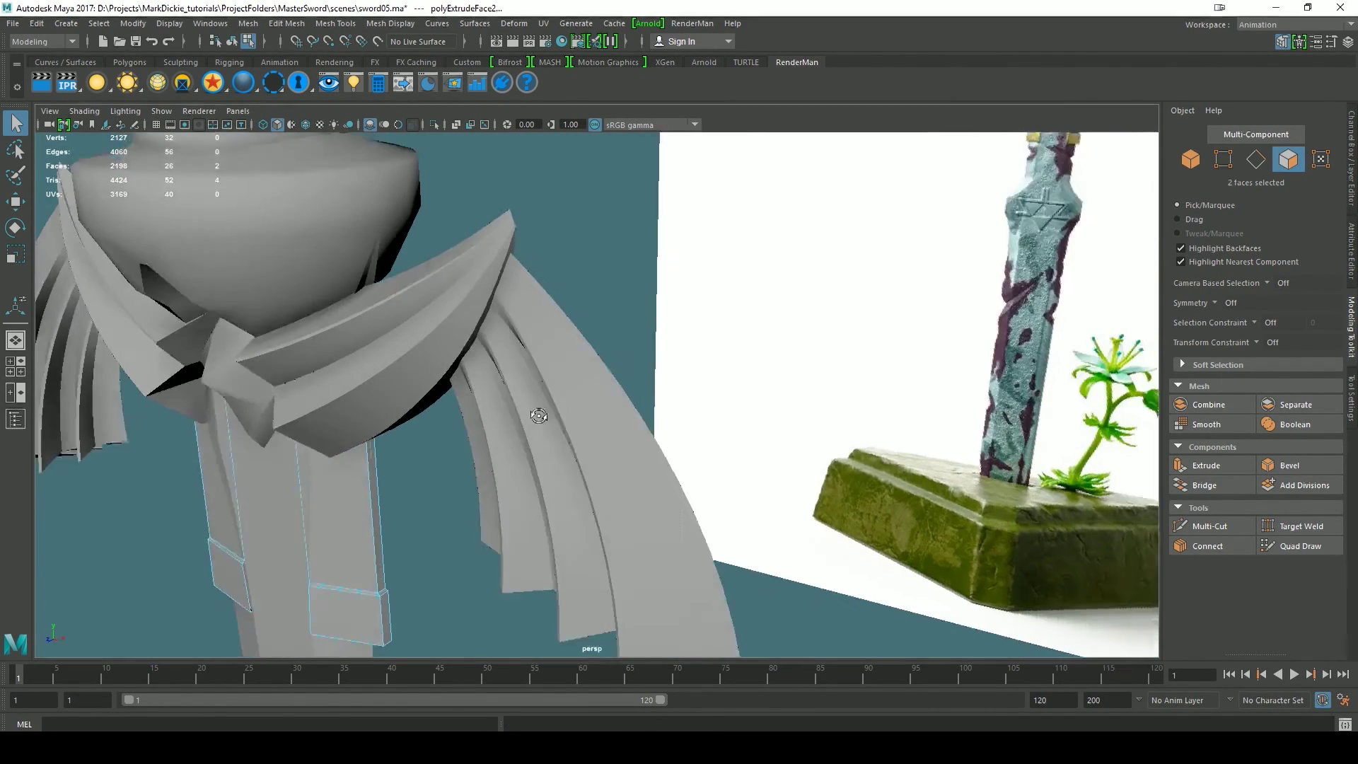
- Scale the plates' two top faces along Z behind the crossguard, first in wireframe and again in shaded display
{"action": "left_click", "coordinate": [262, 124]}
{"action": "left_click_drag", "start_coordinate": [500, 528], "coordinate": [486, 539], "text": "alt"}
{"action": "key", "text": "r"}
{"action": "left_click_drag", "start_coordinate": [226, 361], "coordinate": [223, 361]}
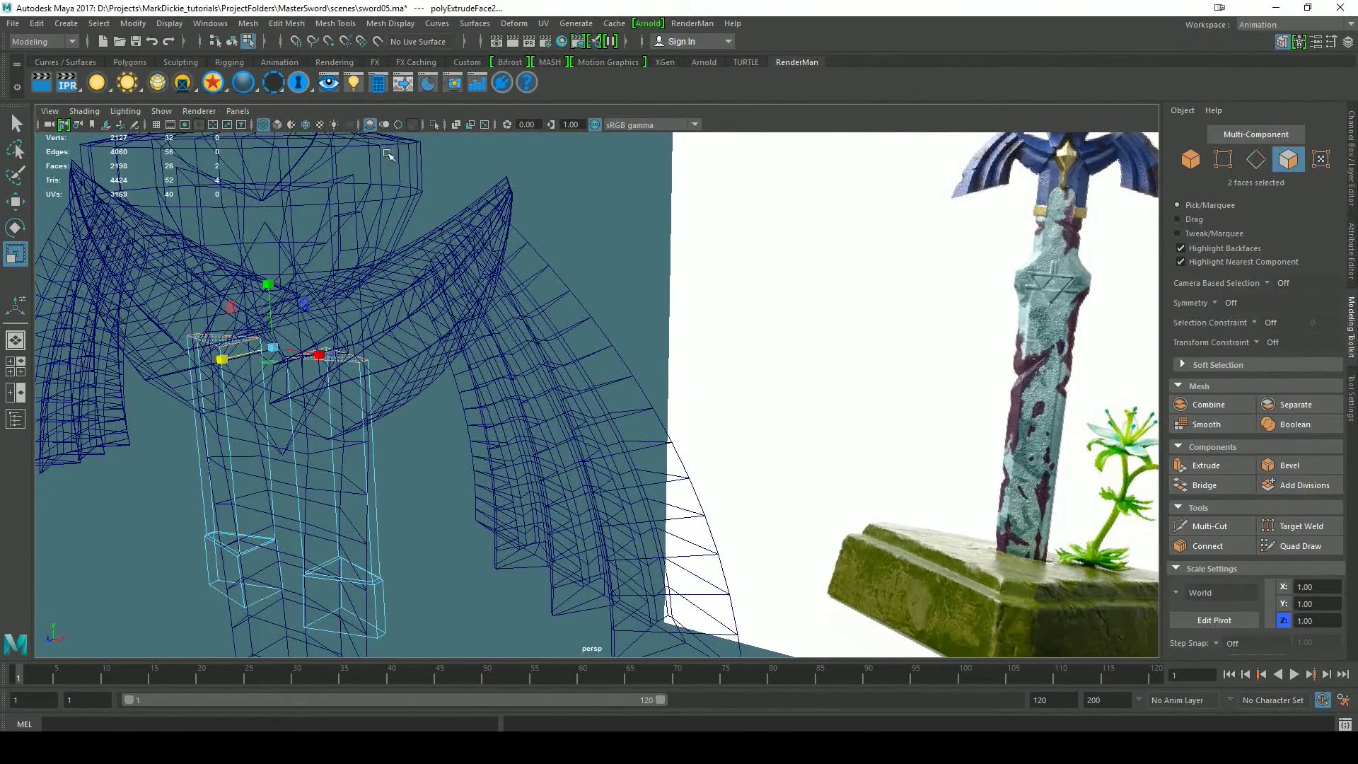
{"action": "left_click", "coordinate": [280, 125]}
{"action": "left_click_drag", "start_coordinate": [432, 464], "coordinate": [429, 440], "text": "alt"}
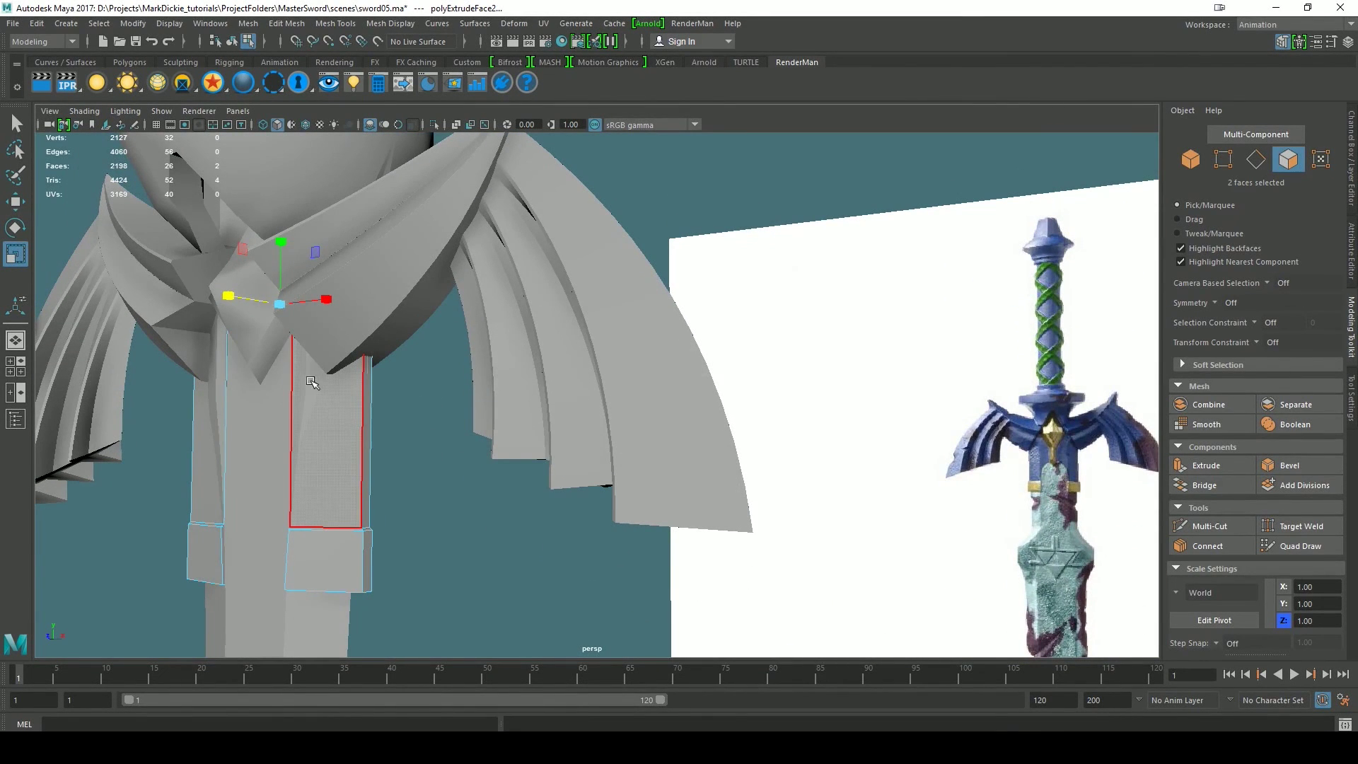
{"action": "left_click_drag", "start_coordinate": [228, 296], "coordinate": [209, 294]}
{"action": "mouse_move", "coordinate": [442, 478]}
{"action": "left_mouse_down", "text": "alt"}
{"action": "mouse_move", "coordinate": [473, 458]}
{"action": "mouse_move", "coordinate": [549, 457]}
{"action": "mouse_move", "coordinate": [426, 481]}
{"action": "left_mouse_up", "text": "alt"}
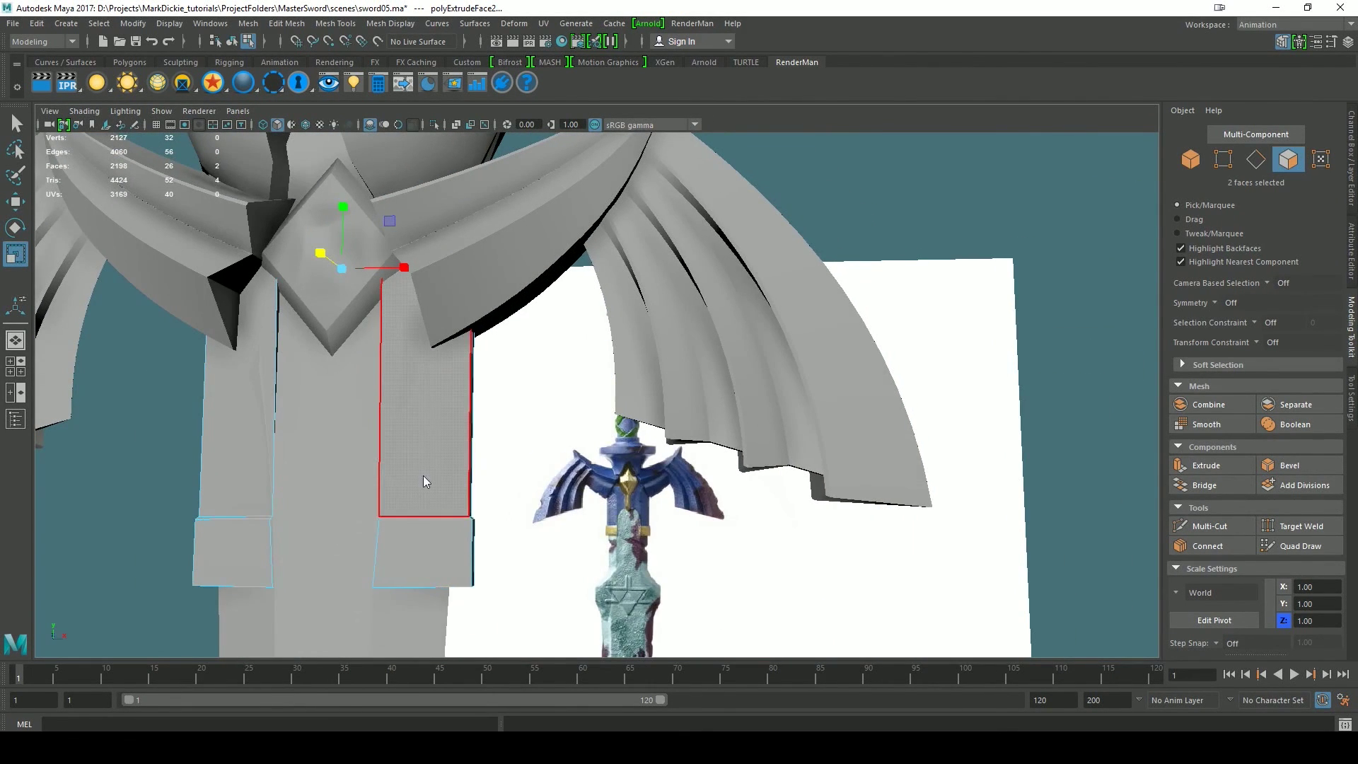
- Select the eight vertices where the side plates meet the bands, scale them along Z, and return to object mode with nothing selected
{"action": "right_click_drag", "start_coordinate": [423, 342], "coordinate": [353, 347]}
{"action": "left_click_drag", "start_coordinate": [440, 448], "coordinate": [479, 583], "text": "alt"}
{"action": "left_click_drag", "start_coordinate": [571, 642], "coordinate": [430, 532], "text": "alt"}
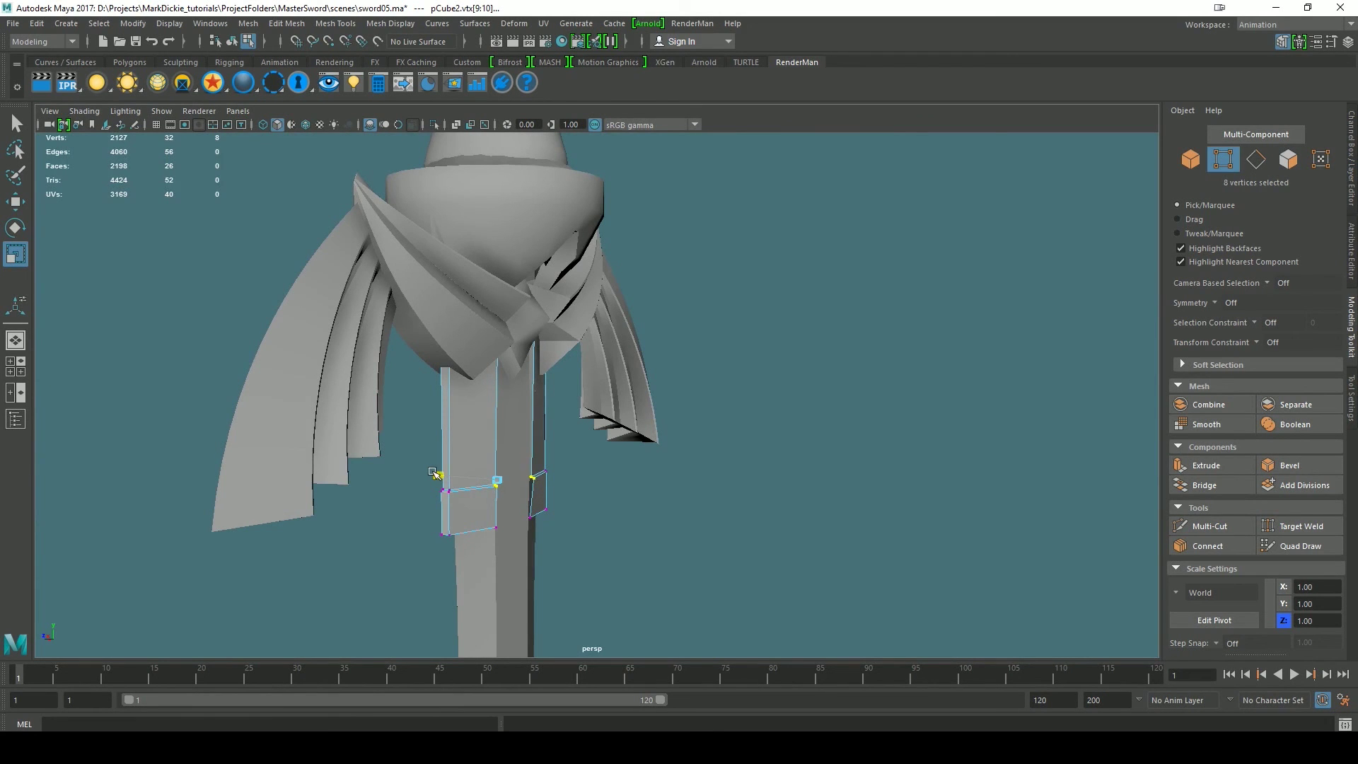
{"action": "left_click_drag", "start_coordinate": [496, 481], "coordinate": [359, 480], "text": "alt"}
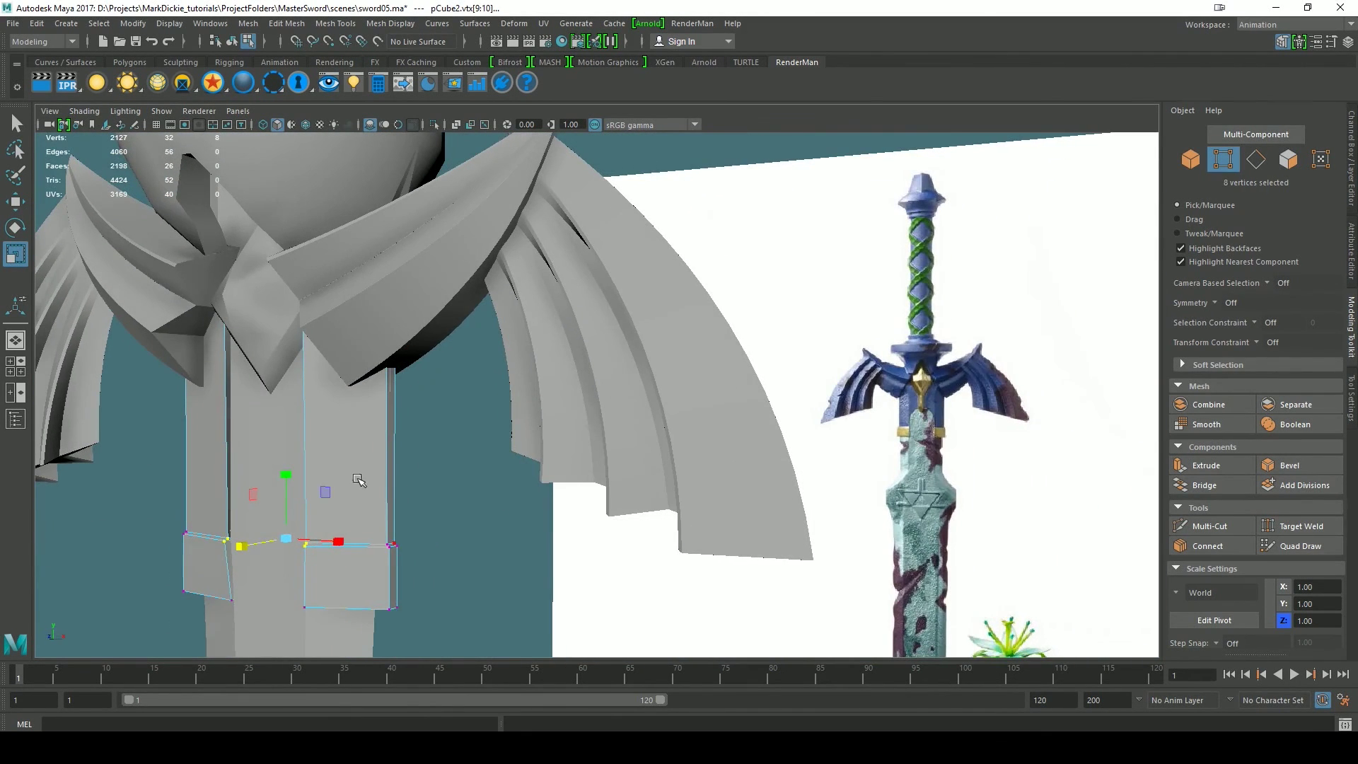
{"action": "right_click_drag", "start_coordinate": [362, 480], "coordinate": [450, 322]}
{"action": "left_click", "coordinate": [444, 496]}
- Hide the ref layer while keeping layer1 visible, and view the whole sword without the reference image
{"action": "scroll", "coordinate": [450, 500], "scroll_direction": "down", "scroll_amount": 7}
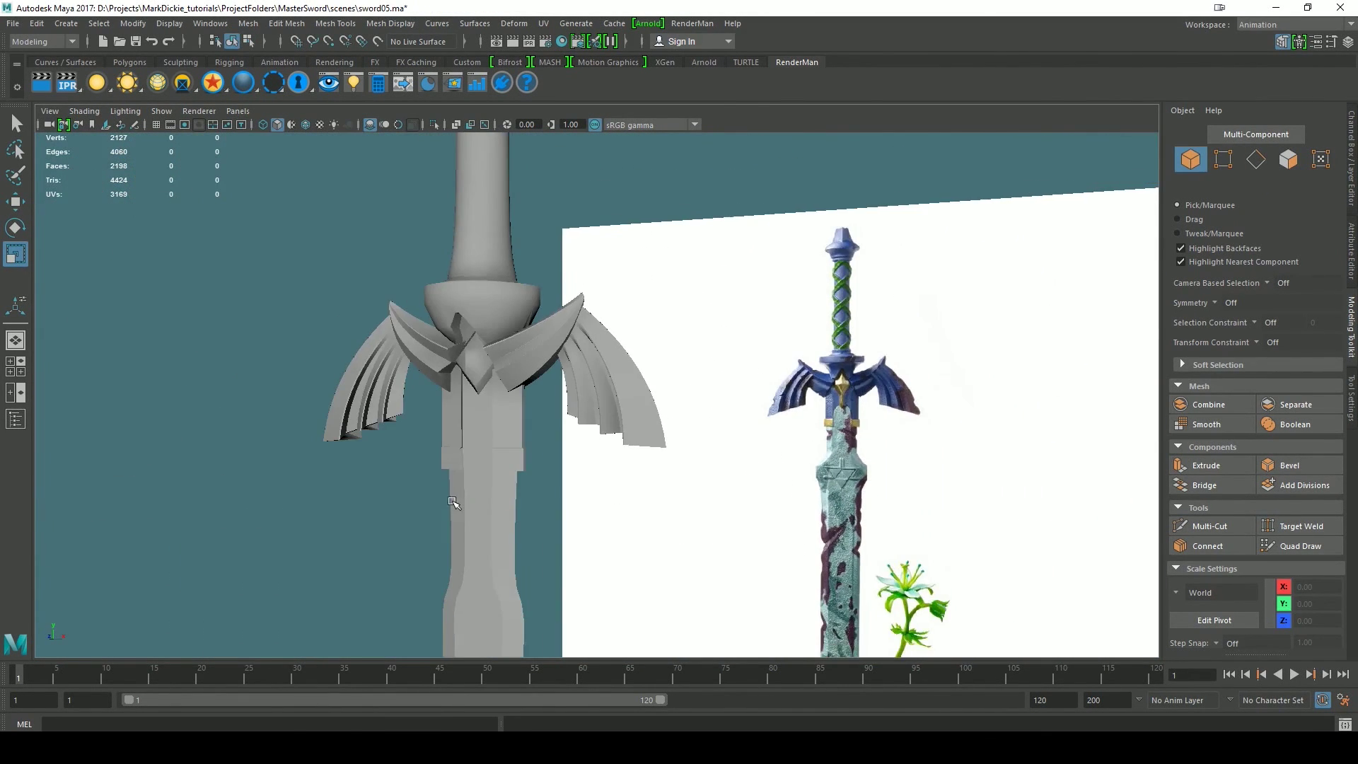
{"action": "mouse_move", "coordinate": [506, 533]}
{"action": "left_mouse_down", "text": "alt"}
{"action": "mouse_move", "coordinate": [543, 533]}
{"action": "mouse_move", "coordinate": [506, 542]}
{"action": "left_mouse_up", "text": "alt"}
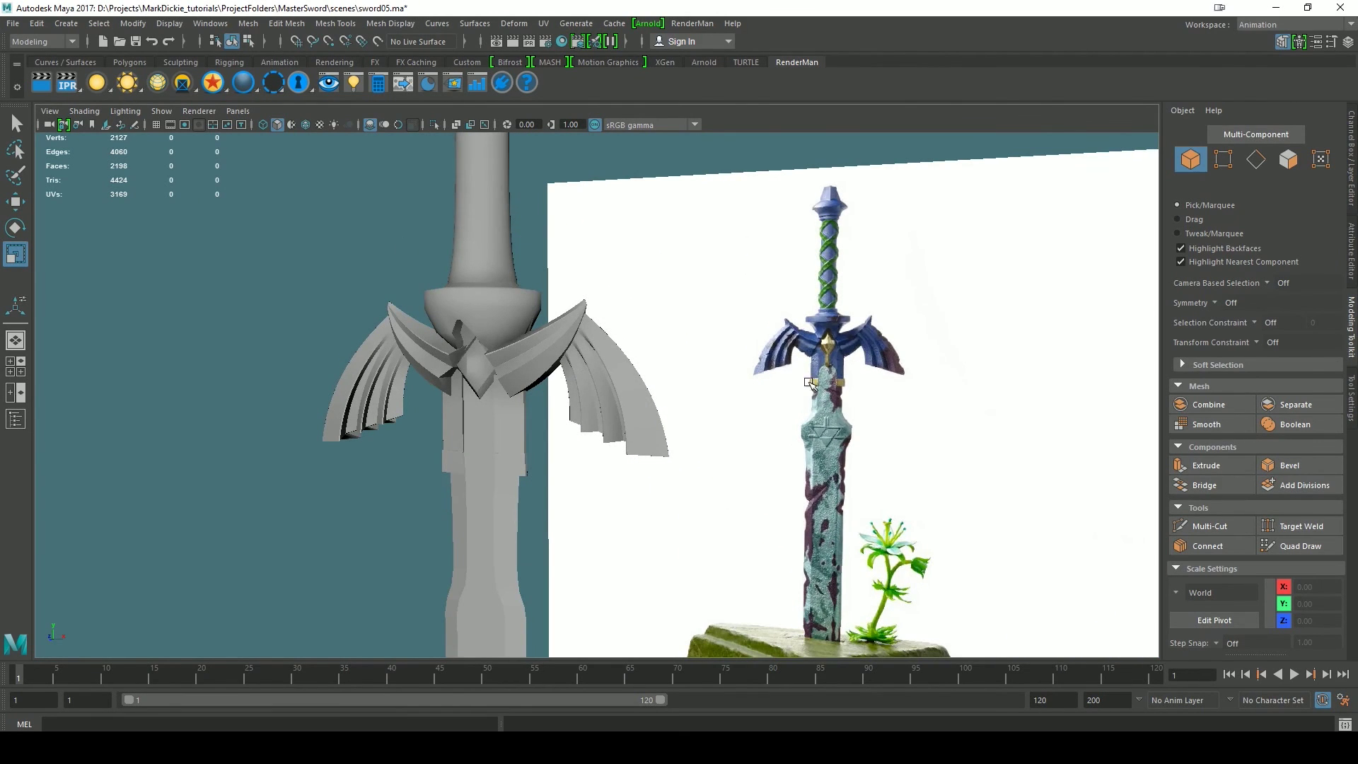
{"action": "left_click_drag", "start_coordinate": [933, 499], "coordinate": [773, 487], "text": "alt"}
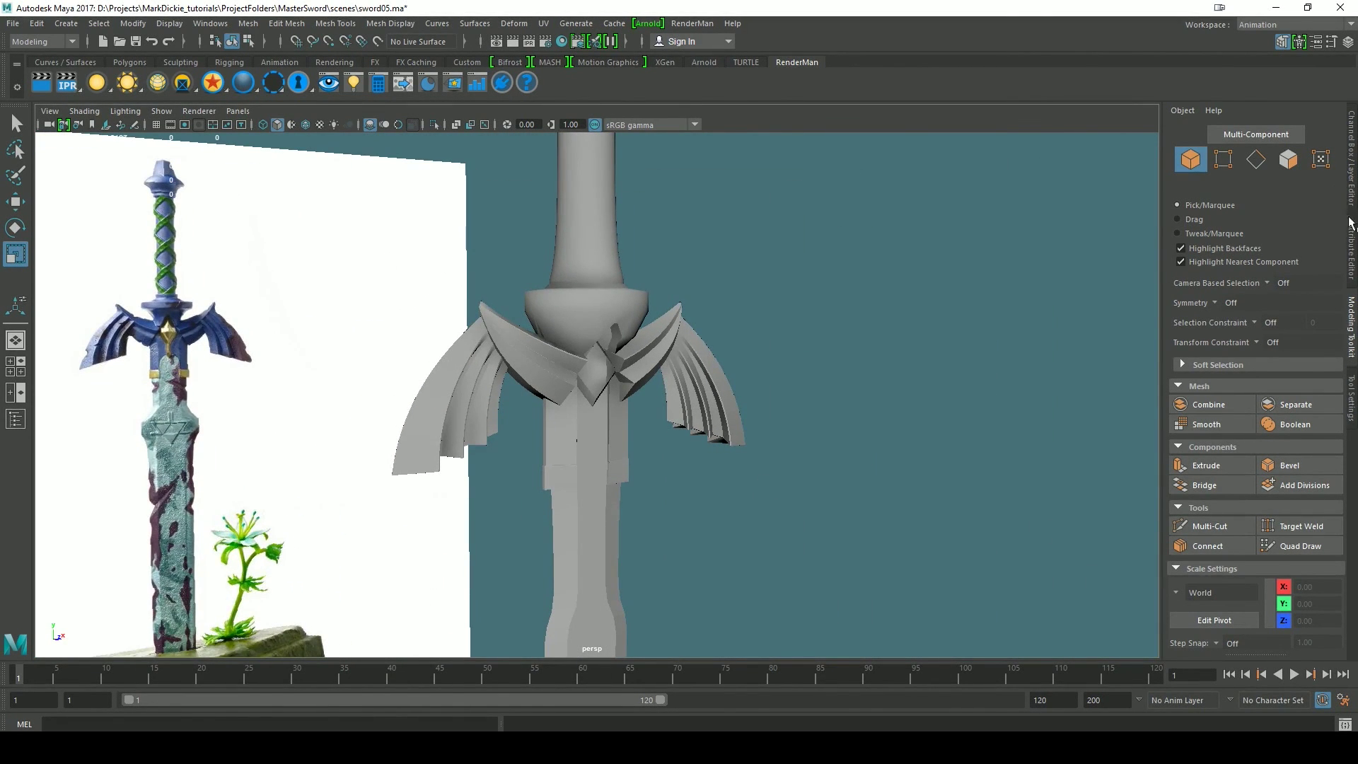
{"action": "left_click", "coordinate": [1351, 190]}
{"action": "left_click", "coordinate": [1039, 501]}
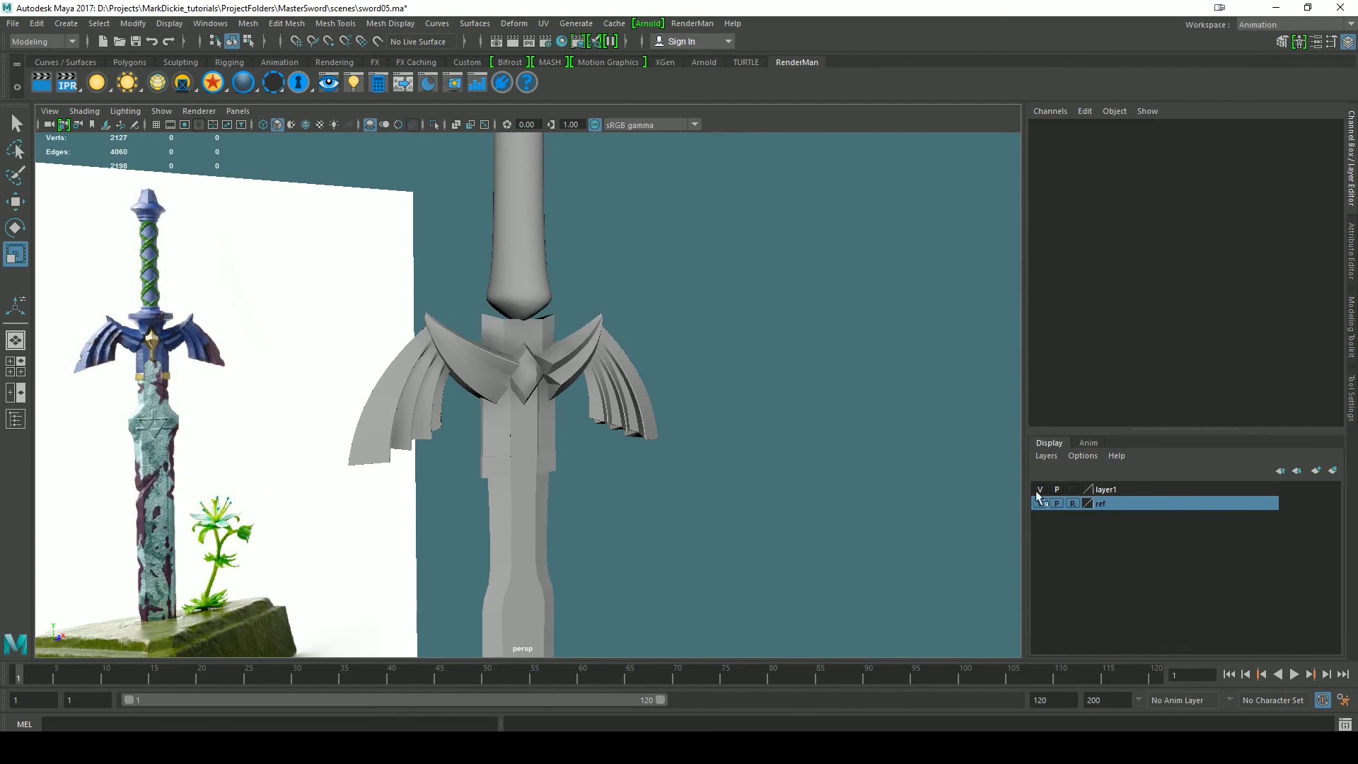
{"action": "left_click", "coordinate": [1041, 490]}
{"action": "left_click", "coordinate": [1042, 503]}
{"action": "scroll", "coordinate": [735, 450], "scroll_direction": "down", "scroll_amount": 5}
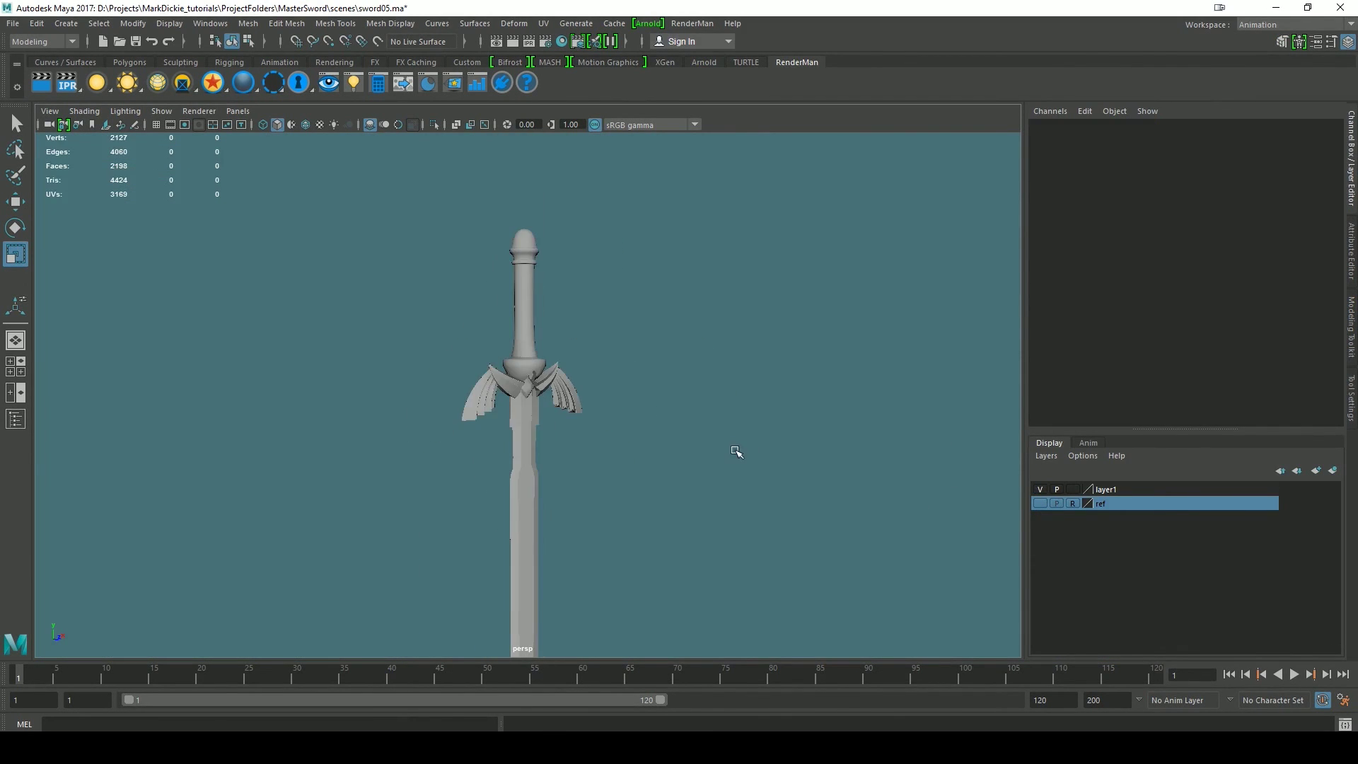
- Convert the grip and pommel's revolved NURBS surface to polygons as quads, using the Count tessellation method with a count of 200
{"action": "left_click_drag", "start_coordinate": [736, 453], "coordinate": [767, 568], "text": "alt"}
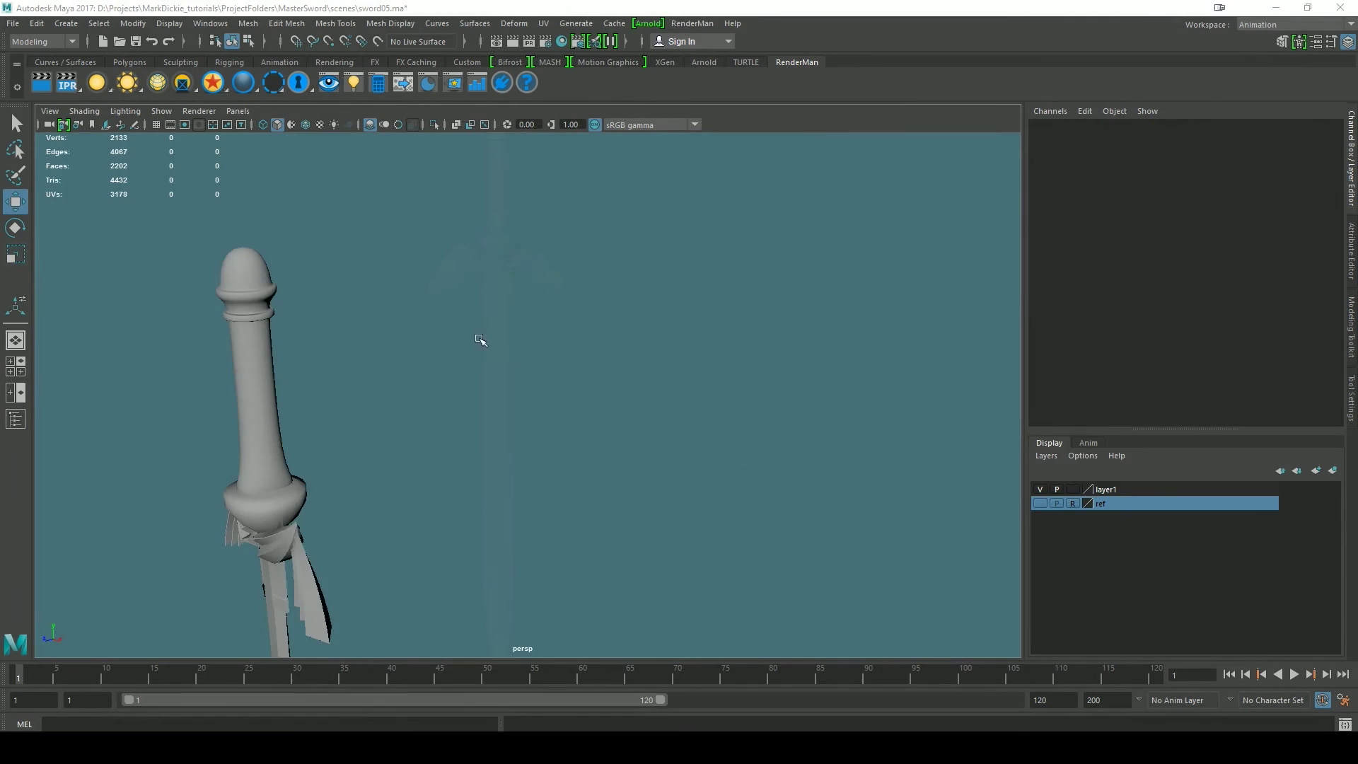
{"action": "left_click_drag", "start_coordinate": [479, 339], "coordinate": [451, 396], "text": "alt"}
{"action": "left_click", "coordinate": [439, 319]}
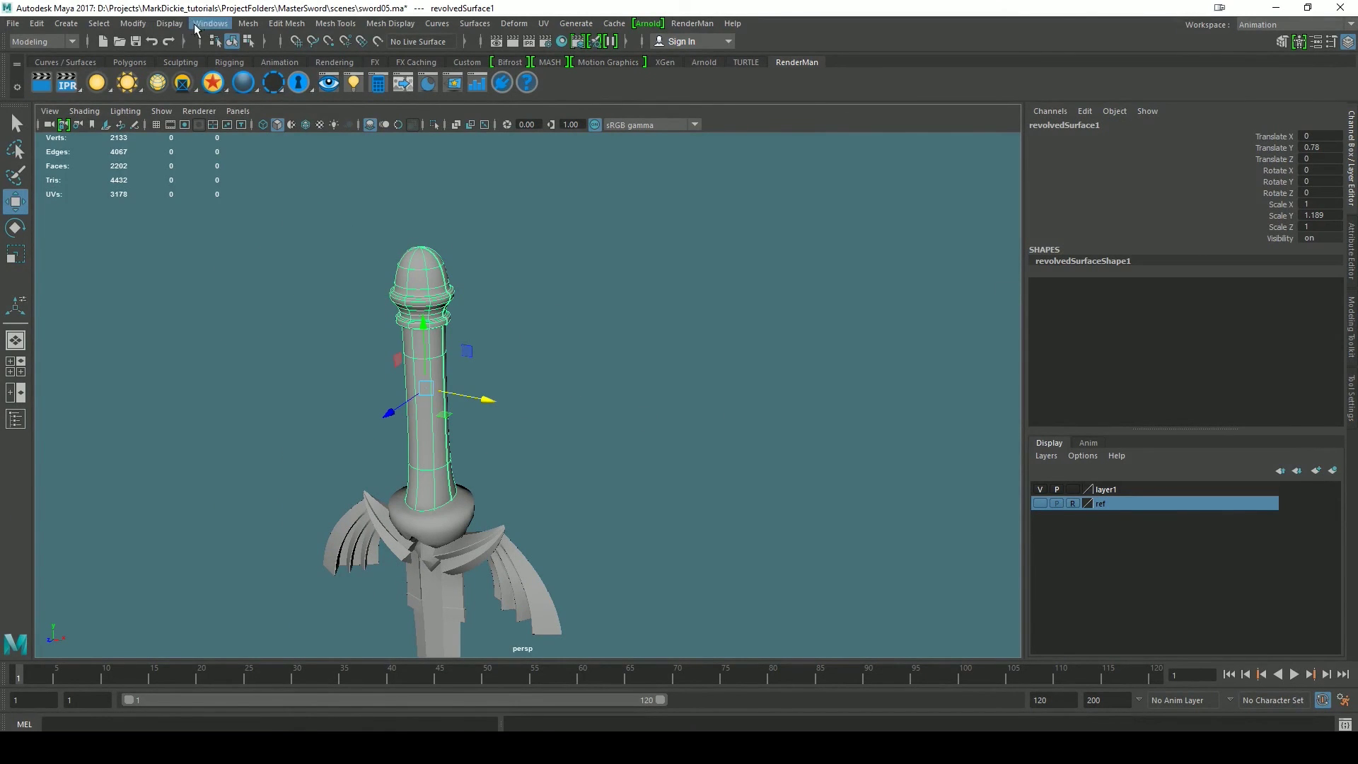
{"action": "left_click", "coordinate": [287, 23]}
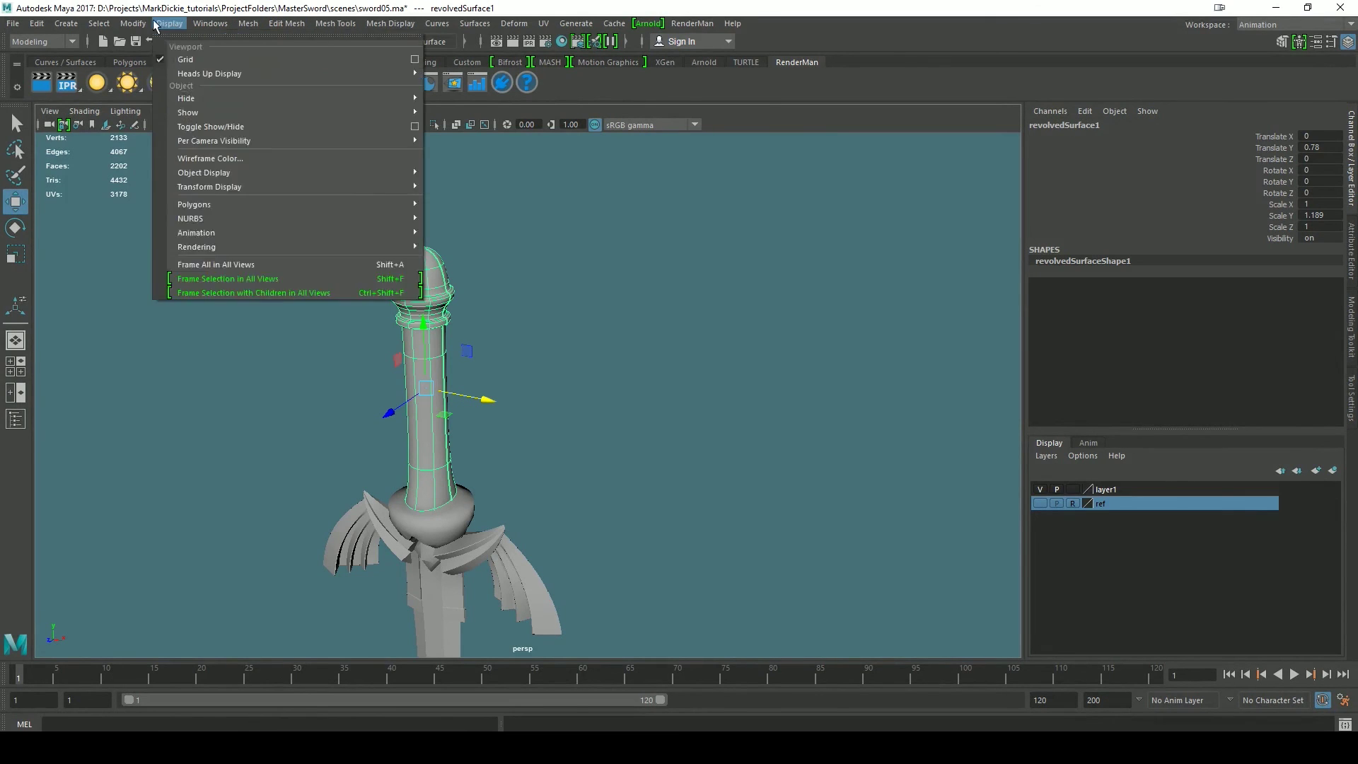
{"action": "mouse_move", "coordinate": [133, 24]}
{"action": "mouse_move", "coordinate": [201, 366]}
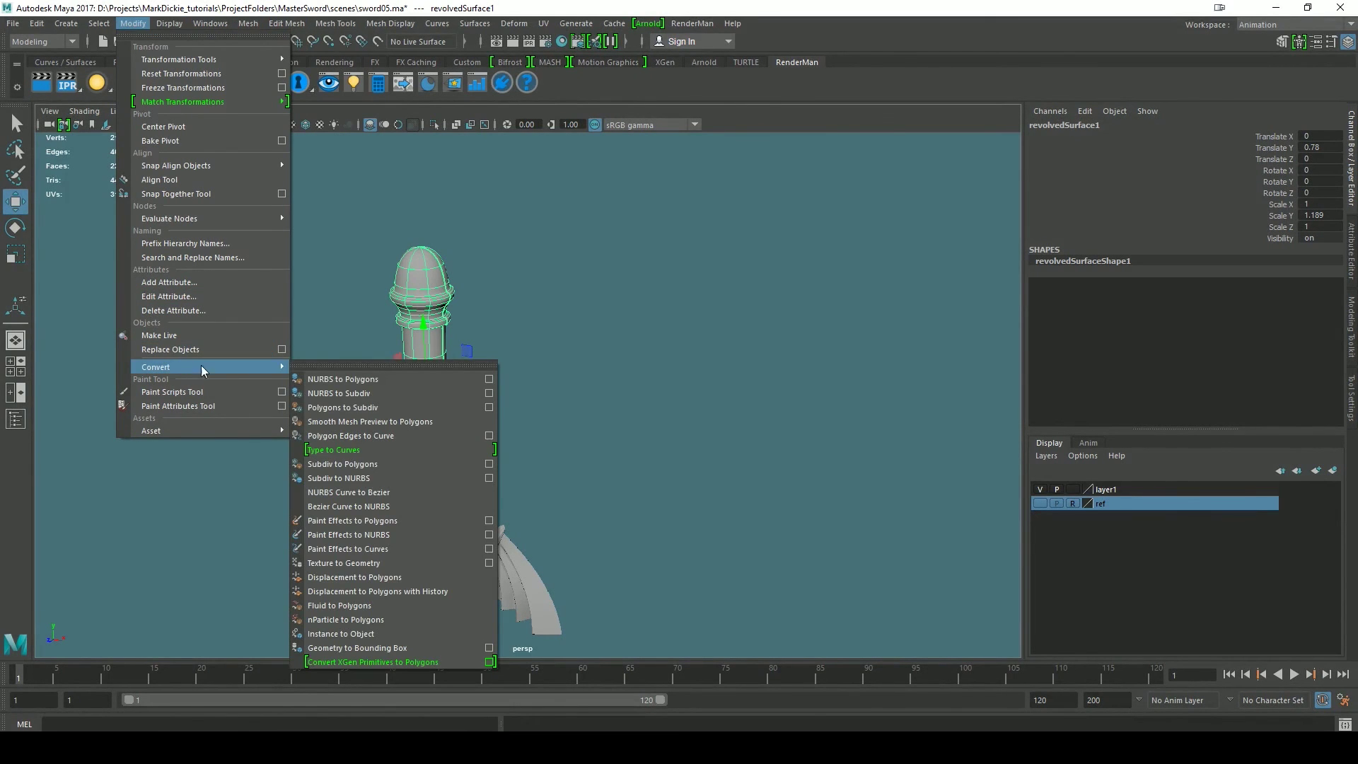
{"action": "left_click", "coordinate": [489, 380]}
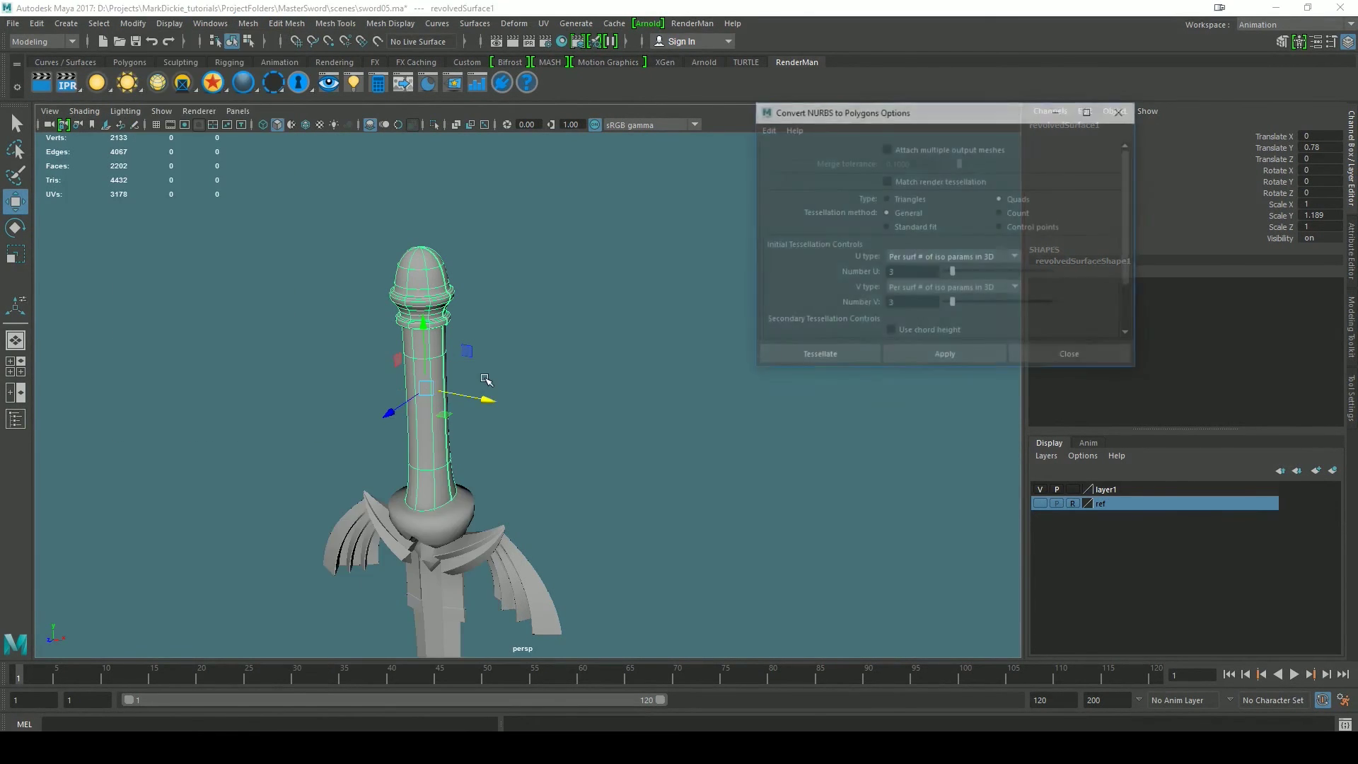
{"action": "mouse_move", "coordinate": [1130, 181]}
{"action": "left_mouse_down"}
{"action": "mouse_move", "coordinate": [1129, 233]}
{"action": "mouse_move", "coordinate": [1132, 195]}
{"action": "left_mouse_up"}
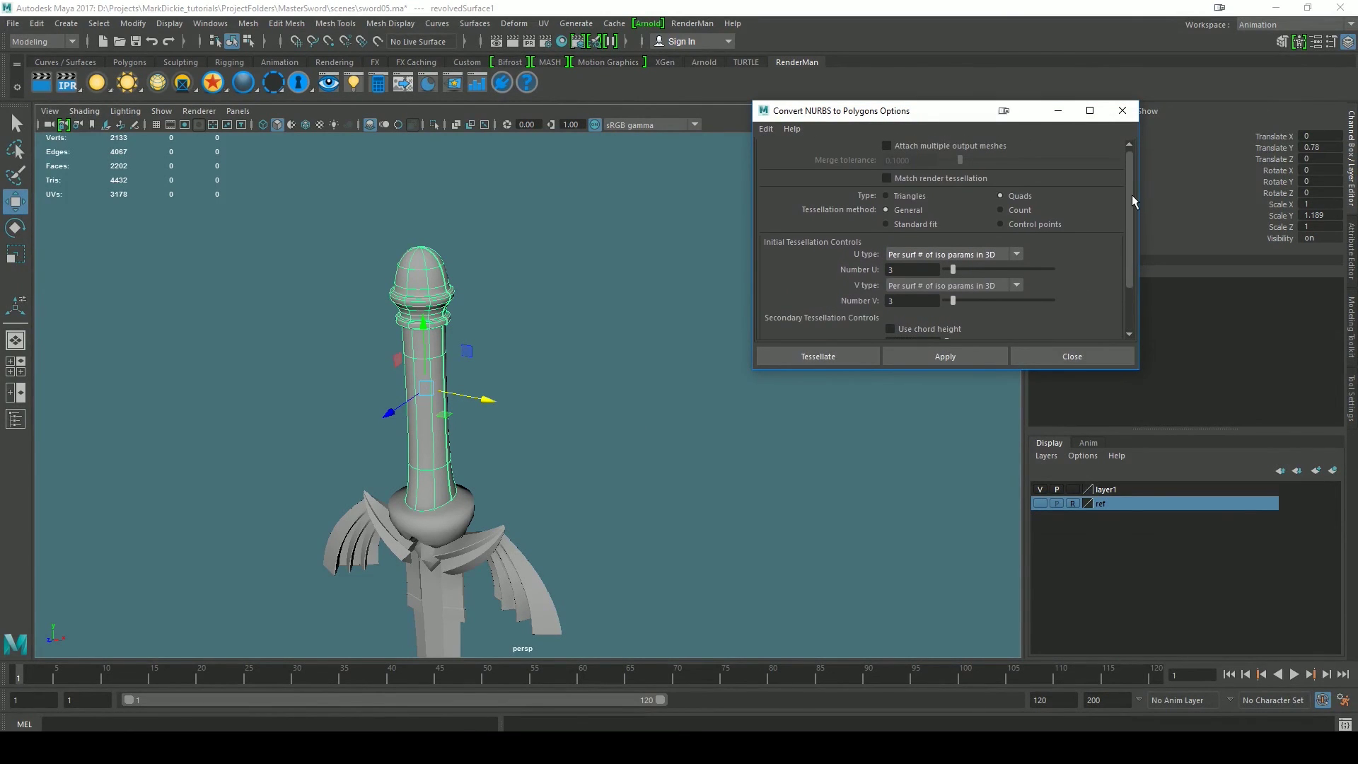
{"action": "left_click", "coordinate": [1002, 212]}
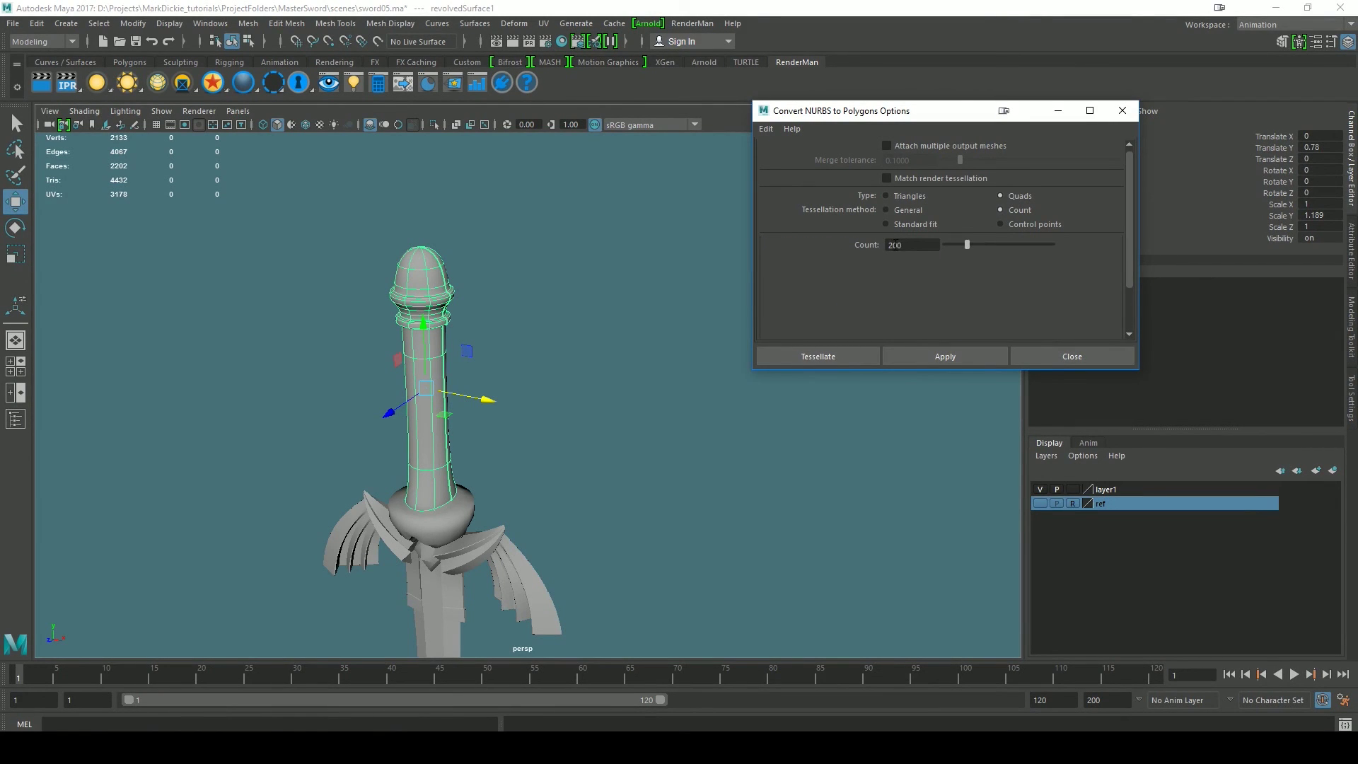
{"action": "left_click", "coordinate": [965, 354]}
{"action": "left_click", "coordinate": [1120, 111]}
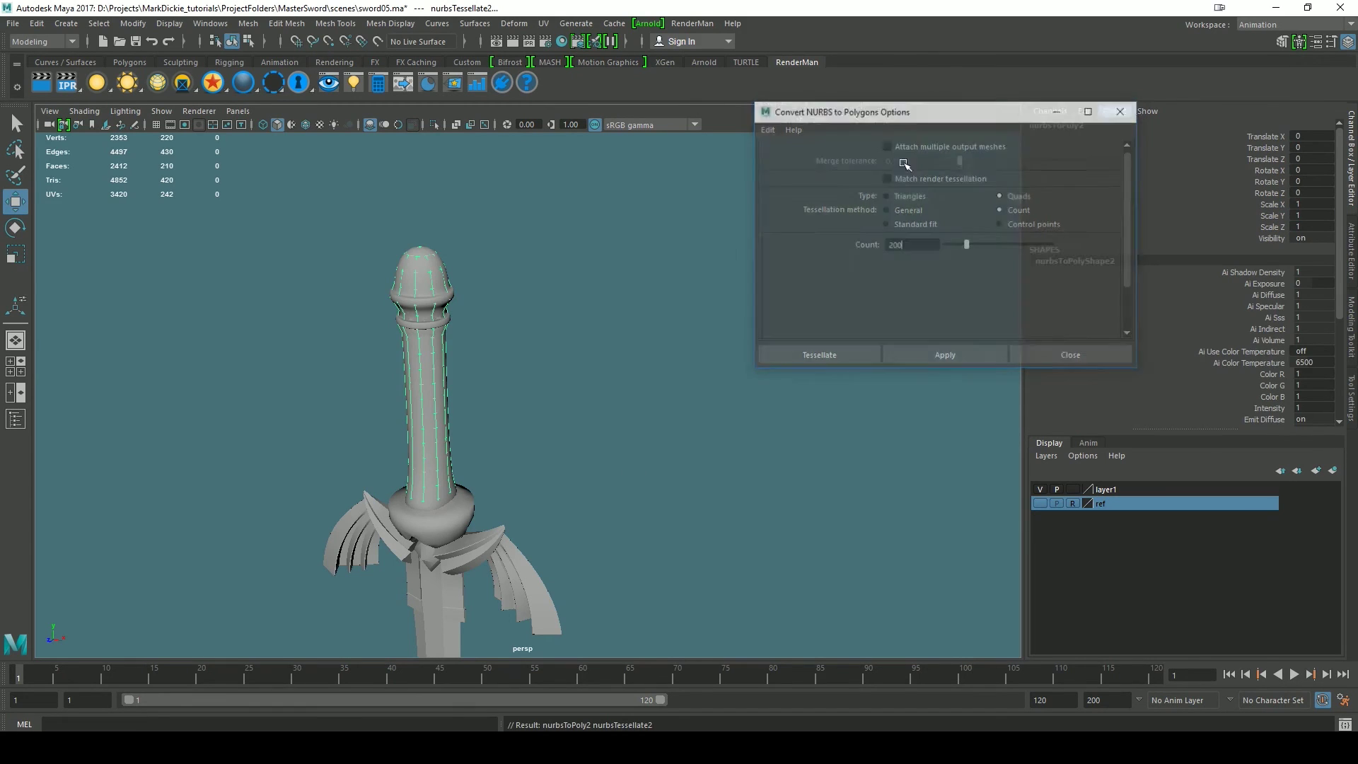
- Try to move the original NURBS grip surface off the sword along X, and undo the move
{"action": "left_click", "coordinate": [430, 276]}
{"action": "left_click_drag", "start_coordinate": [471, 400], "coordinate": [357, 377]}
{"action": "key", "text": "ctrl+z"}
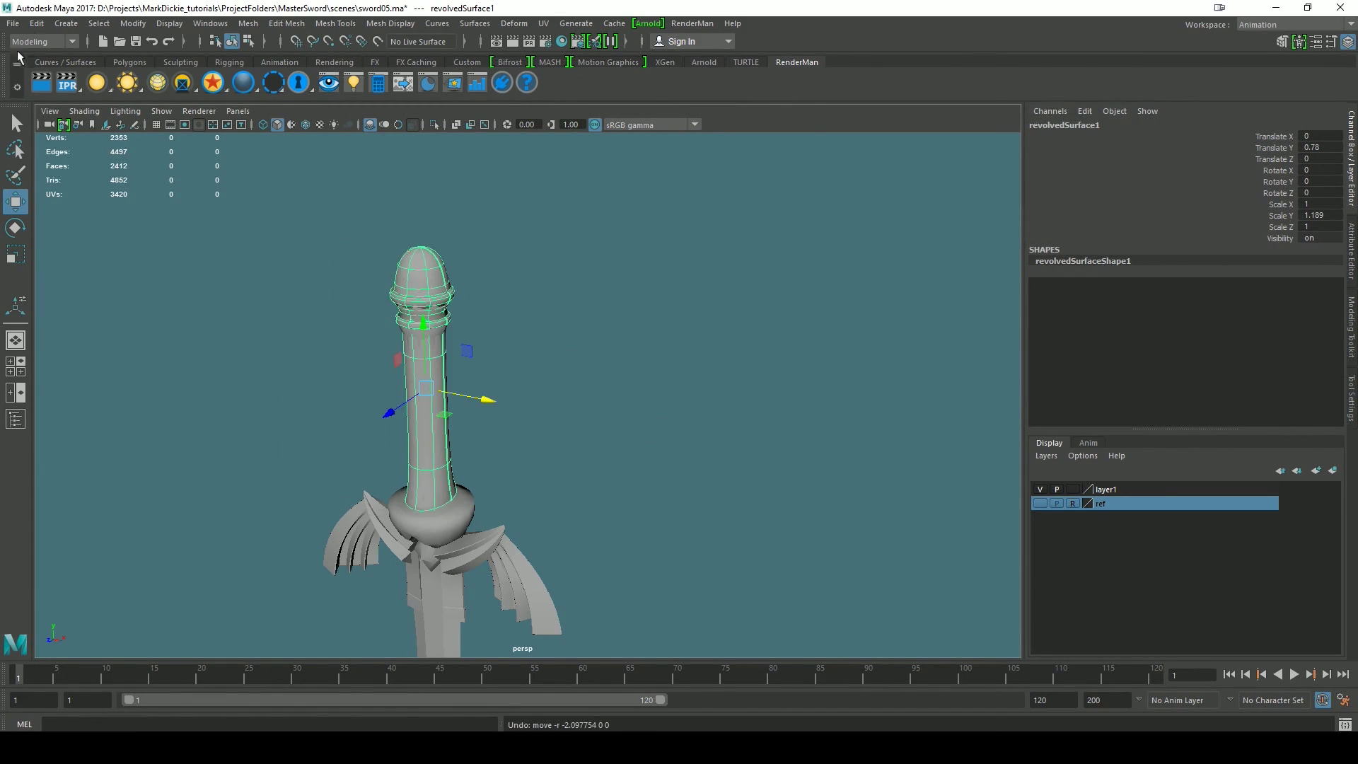
- Delete the construction history of all objects in the scene
{"action": "left_click", "coordinate": [36, 23]}
{"action": "mouse_move", "coordinate": [103, 203]}
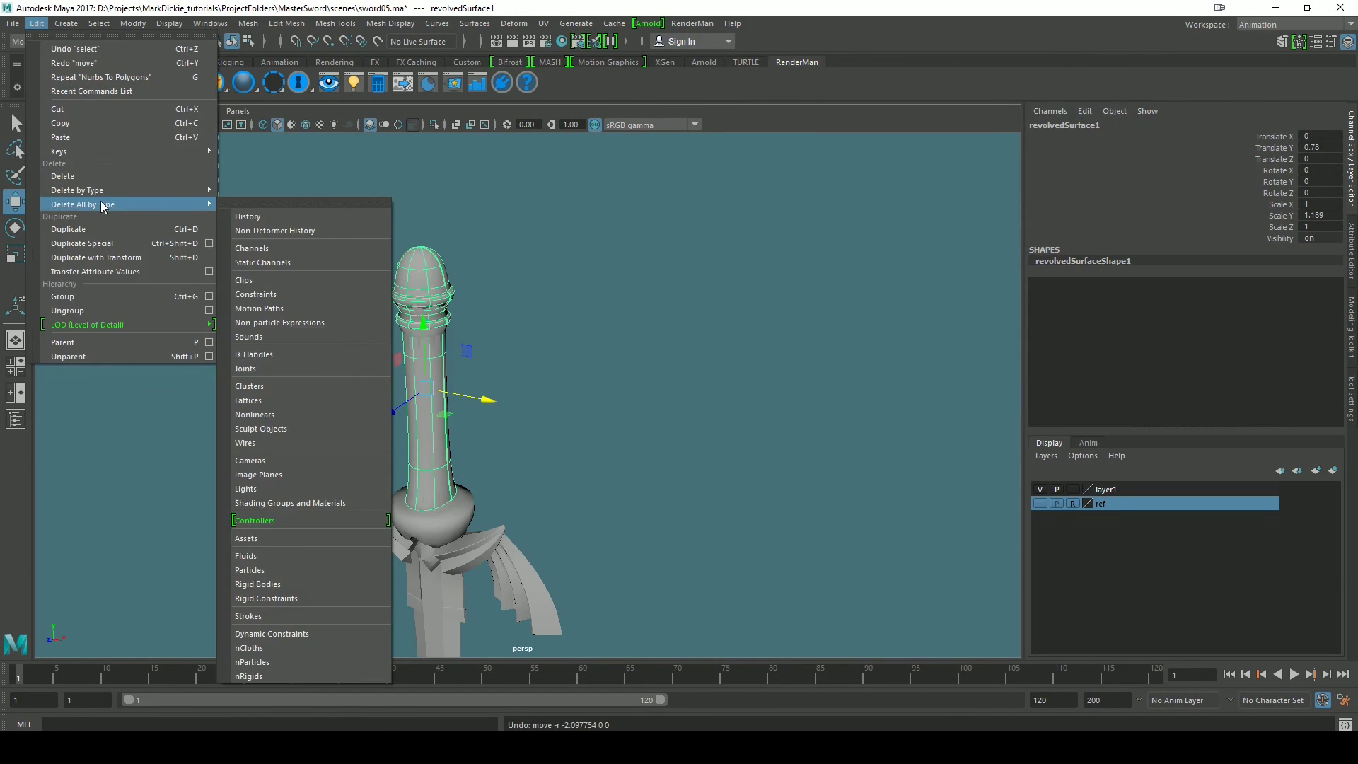
{"action": "left_click", "coordinate": [255, 217]}
- Move the original NURBS grip along X to about -1.607, beside the sword, and compare it with the polygon version
{"action": "left_click", "coordinate": [655, 346]}
{"action": "left_click", "coordinate": [443, 290]}
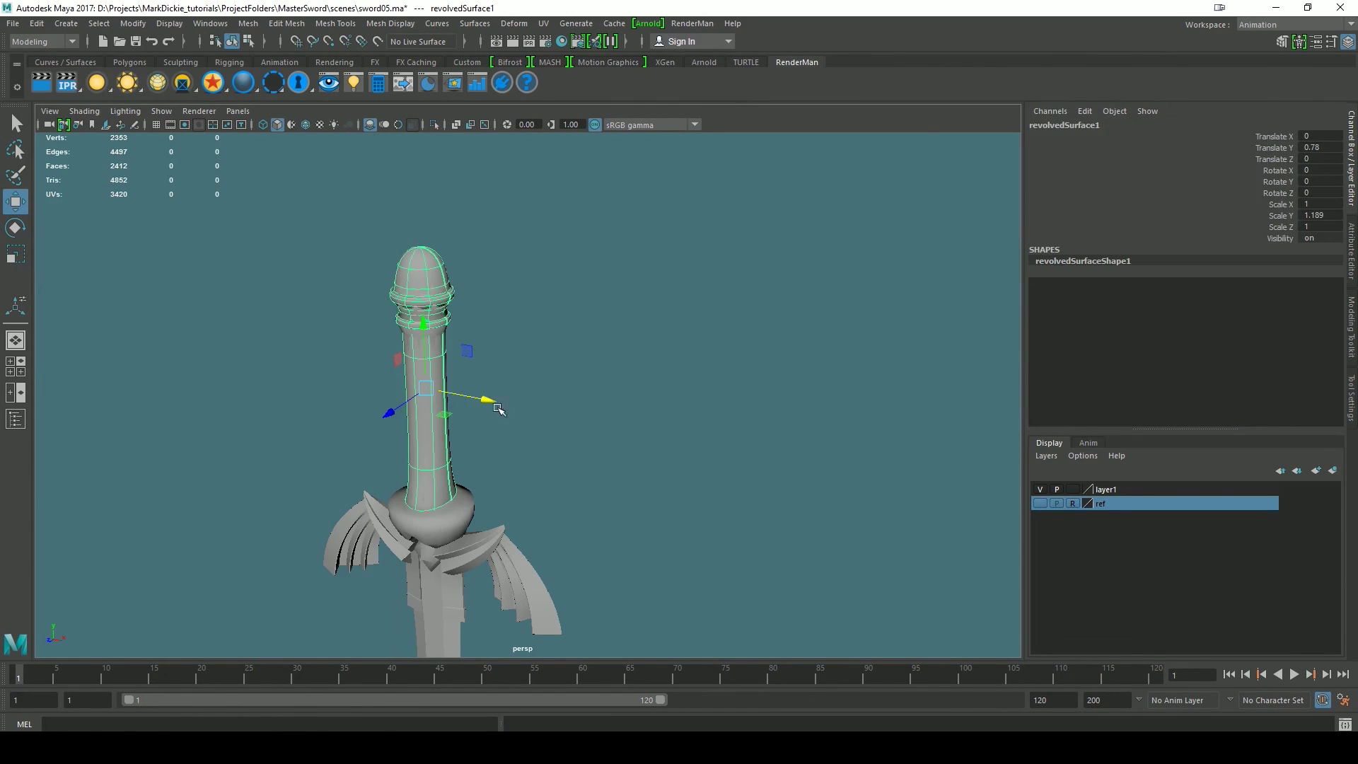
{"action": "left_click_drag", "start_coordinate": [493, 405], "coordinate": [387, 374]}
{"action": "left_click", "coordinate": [435, 357]}
{"action": "scroll", "coordinate": [563, 438], "scroll_direction": "up", "scroll_amount": 6}
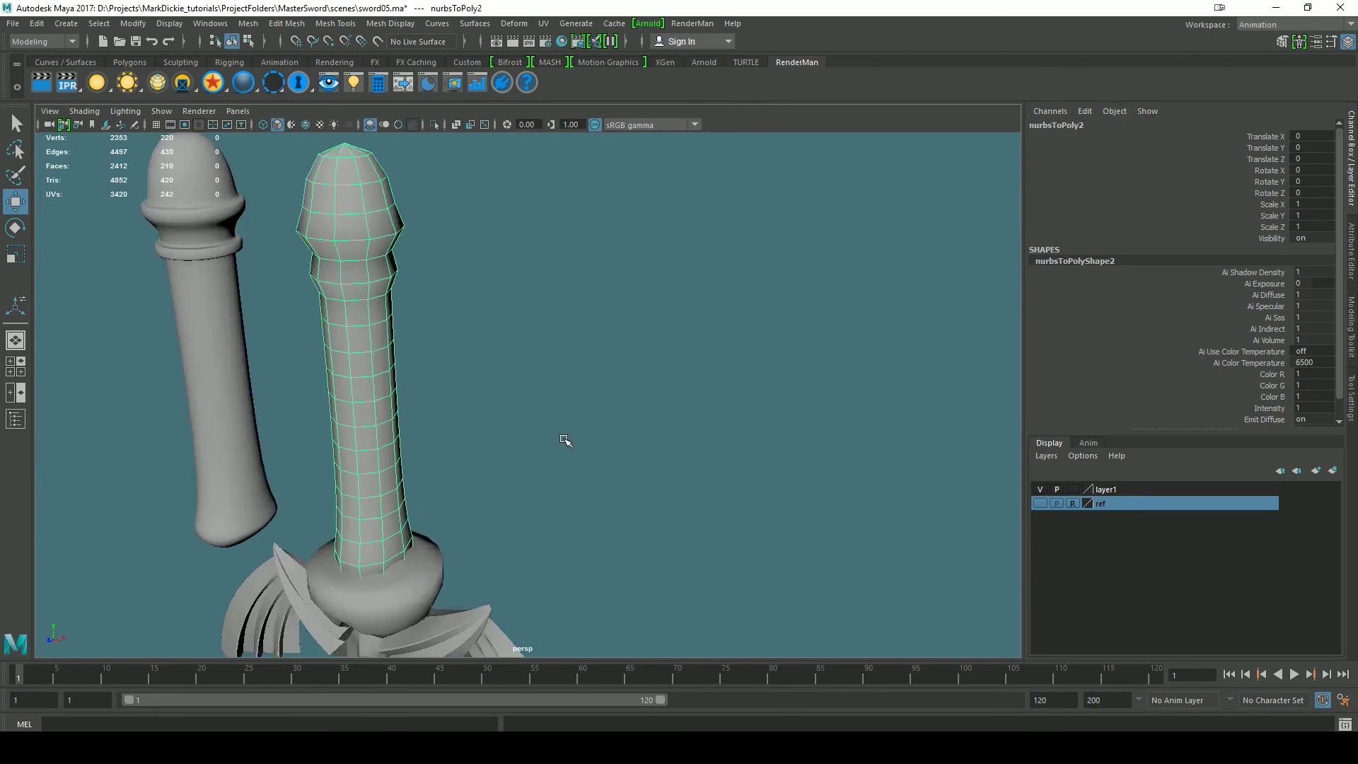
{"action": "scroll", "coordinate": [563, 438], "scroll_direction": "down", "scroll_amount": 4}
{"action": "left_click_drag", "start_coordinate": [563, 437], "coordinate": [558, 432], "text": "alt"}
- Delete the NURBS grip beside the sword, and undo the whole conversion to bring back the original NURBS grip
{"action": "left_click", "coordinate": [313, 311]}
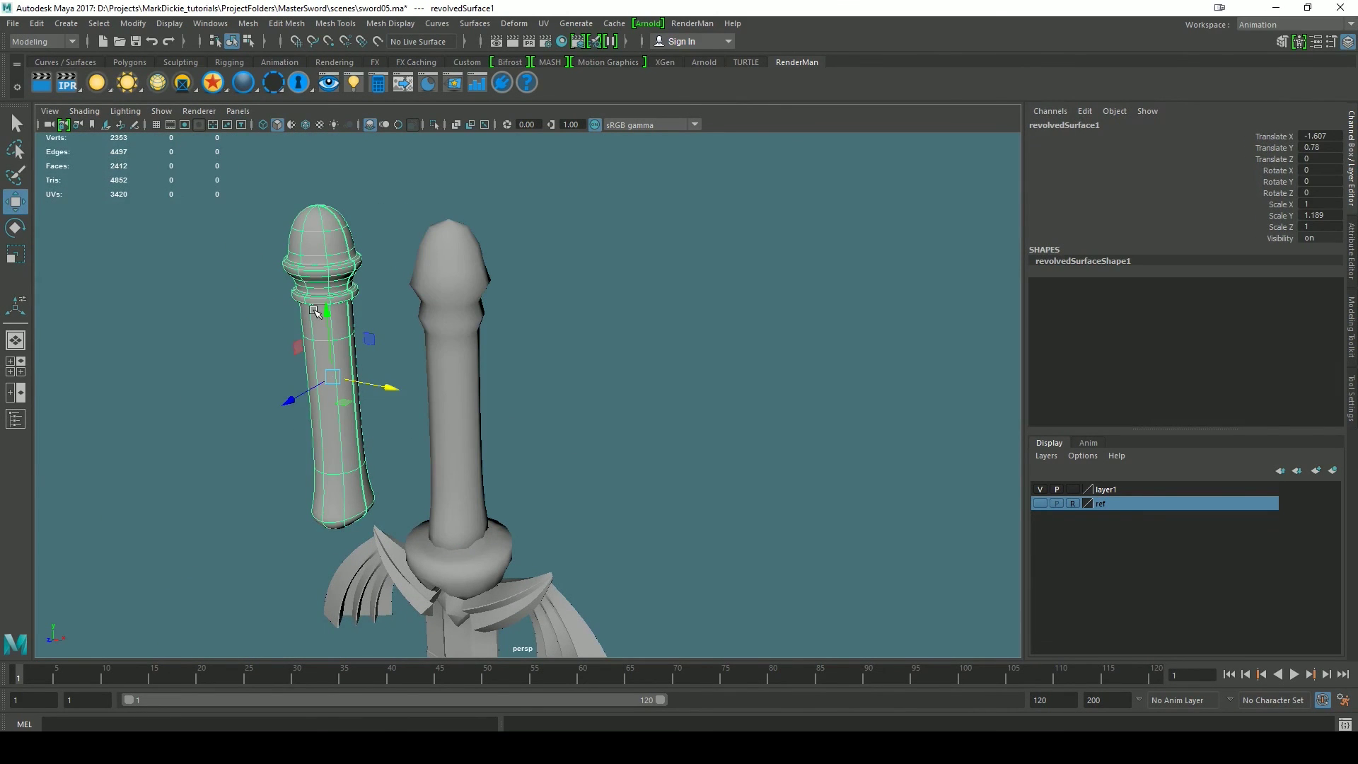
{"action": "key", "text": "Delete"}
{"action": "left_click", "coordinate": [461, 259]}
{"action": "scroll", "coordinate": [488, 460], "scroll_direction": "down", "scroll_amount": 6}
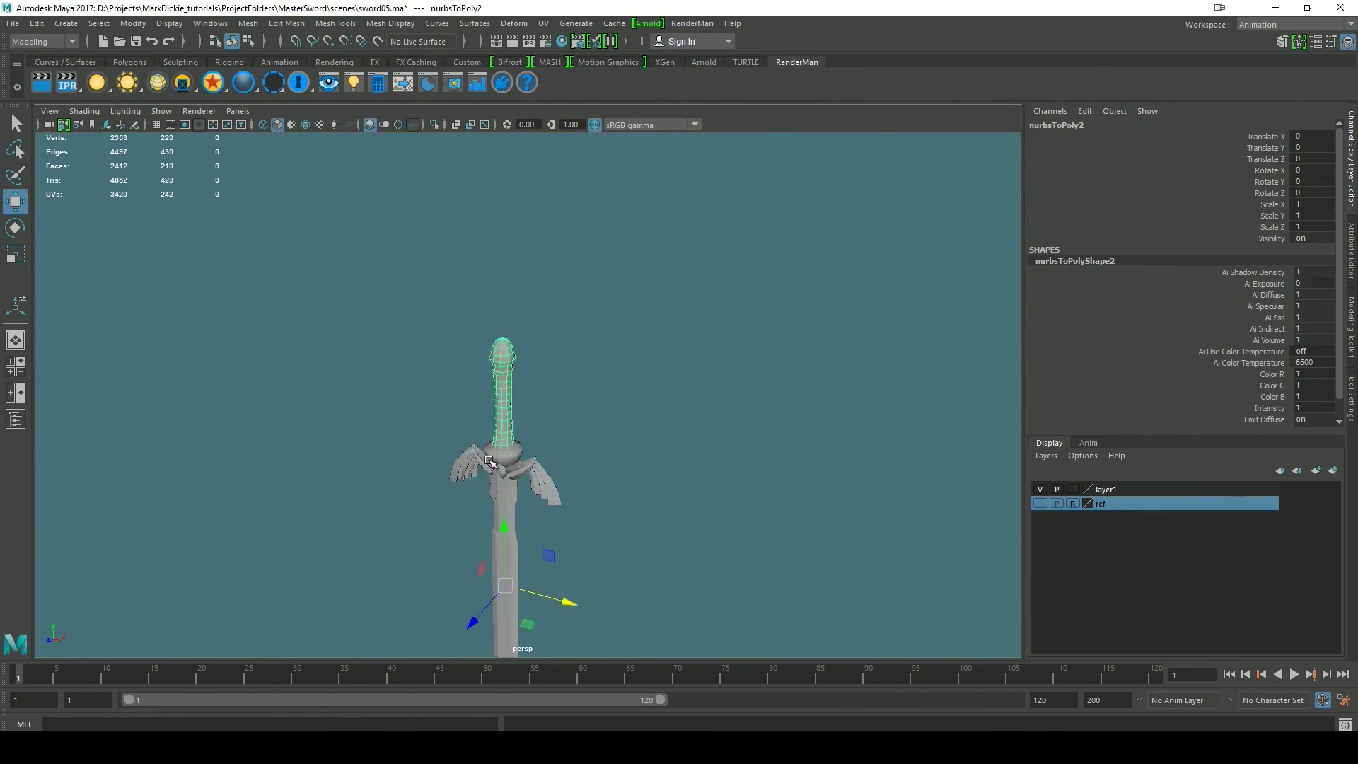
{"action": "key", "text": "Delete"}
- Examine the complete sword from several angles, including close views of the crossguard, wings, side plates and upper blade
{"action": "left_click_drag", "start_coordinate": [669, 526], "coordinate": [721, 488], "text": "alt"}
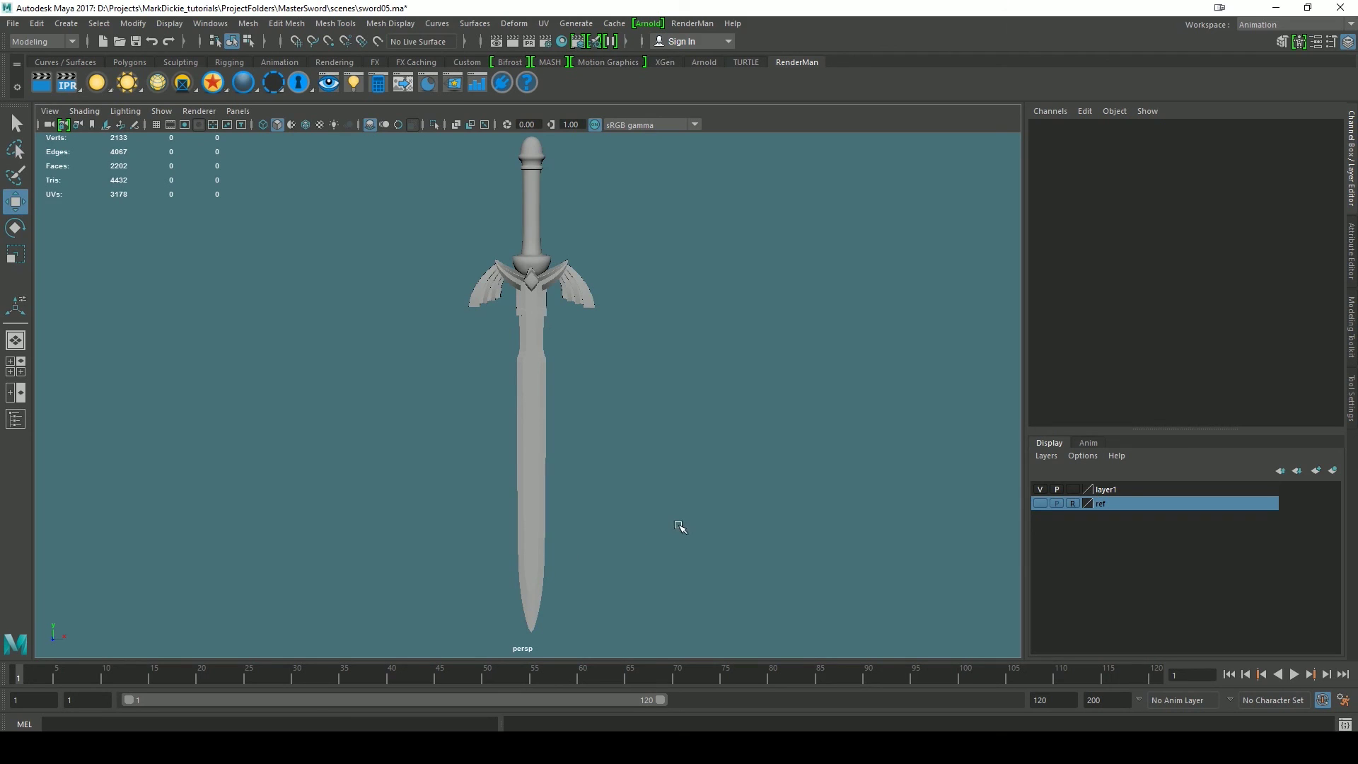
{"action": "left_click_drag", "start_coordinate": [663, 467], "coordinate": [703, 476], "text": "alt"}
{"action": "scroll", "coordinate": [707, 476], "scroll_direction": "up", "scroll_amount": 4}
{"action": "scroll", "coordinate": [706, 476], "scroll_direction": "up", "scroll_amount": 4}
{"action": "middle_click_drag", "start_coordinate": [823, 304], "coordinate": [779, 512], "text": "alt"}
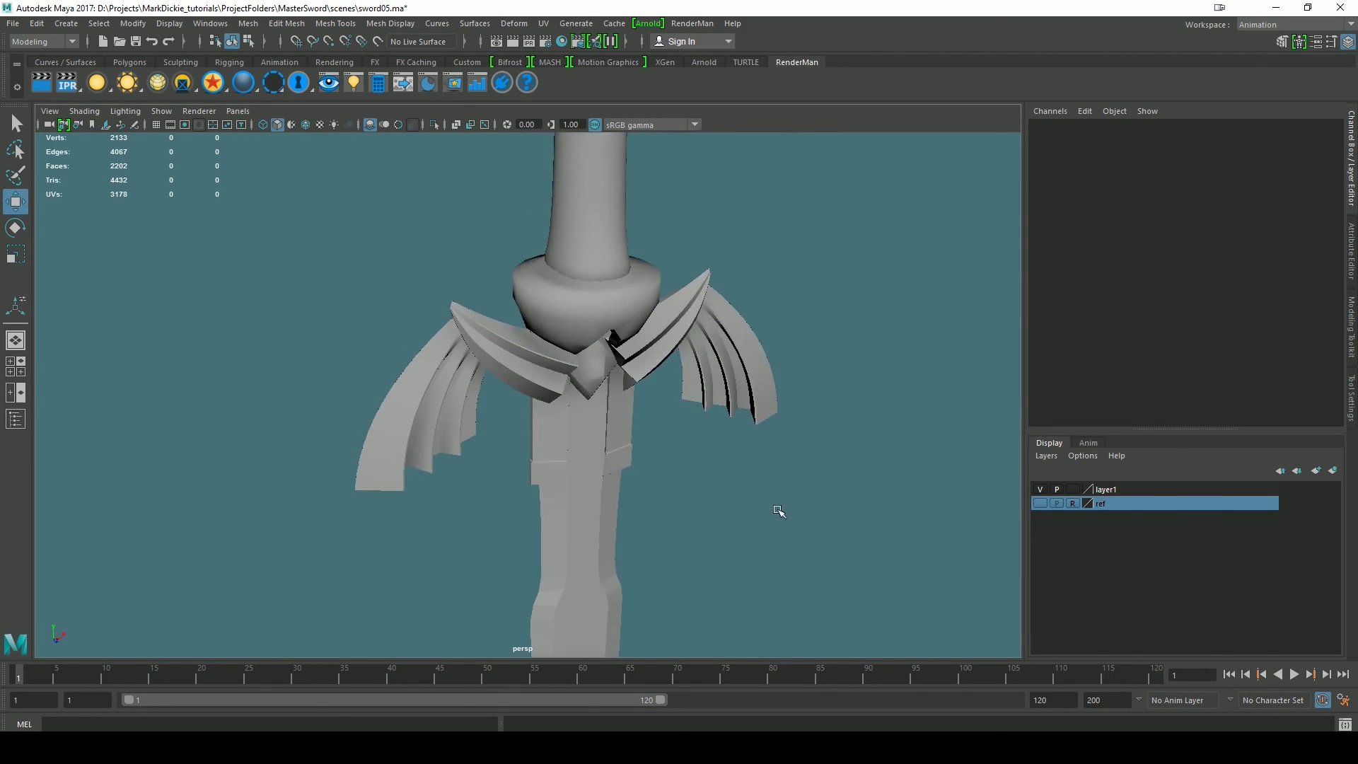
{"action": "left_click_drag", "start_coordinate": [779, 512], "coordinate": [742, 490], "text": "alt"}
{"action": "scroll", "coordinate": [742, 490], "scroll_direction": "down", "scroll_amount": 8}
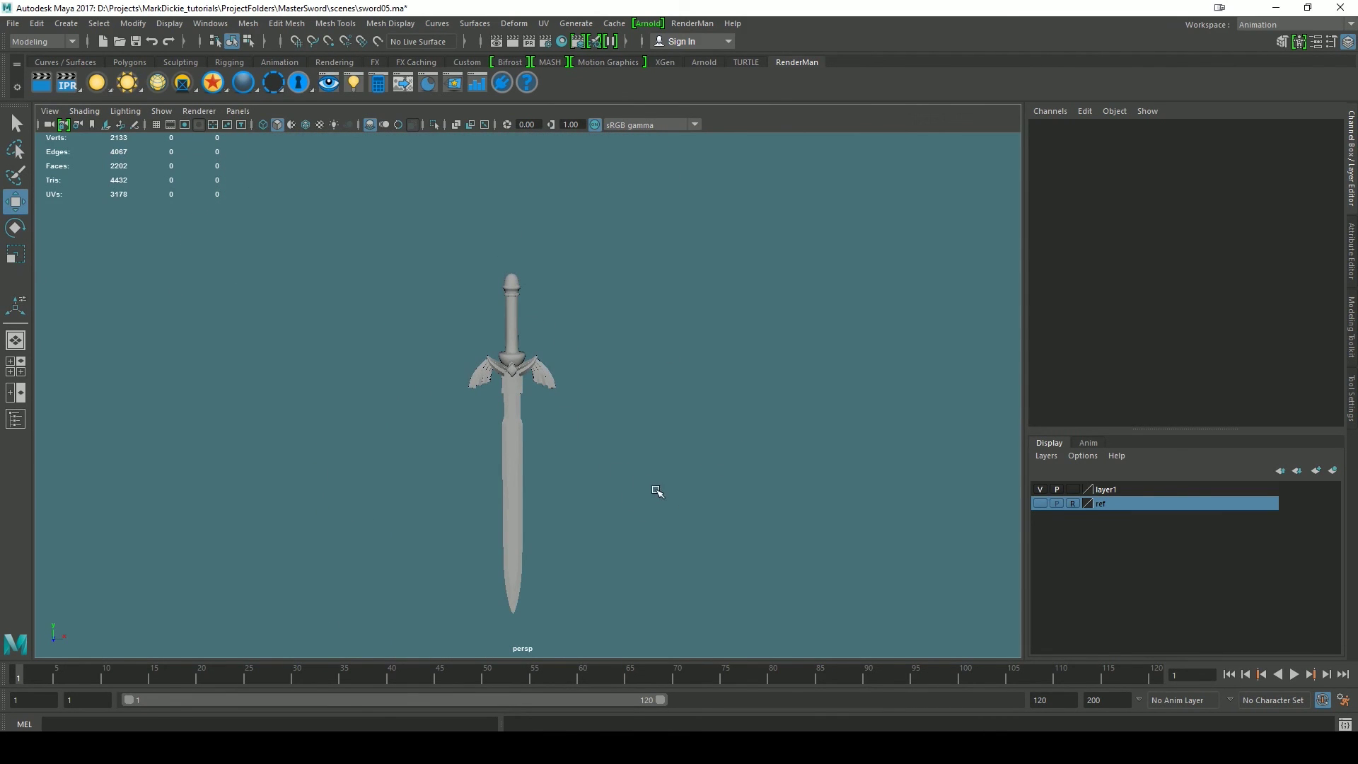
{"action": "left_click_drag", "start_coordinate": [657, 491], "coordinate": [715, 460], "text": "alt"}
{"action": "scroll", "coordinate": [715, 460], "scroll_direction": "up", "scroll_amount": 8}
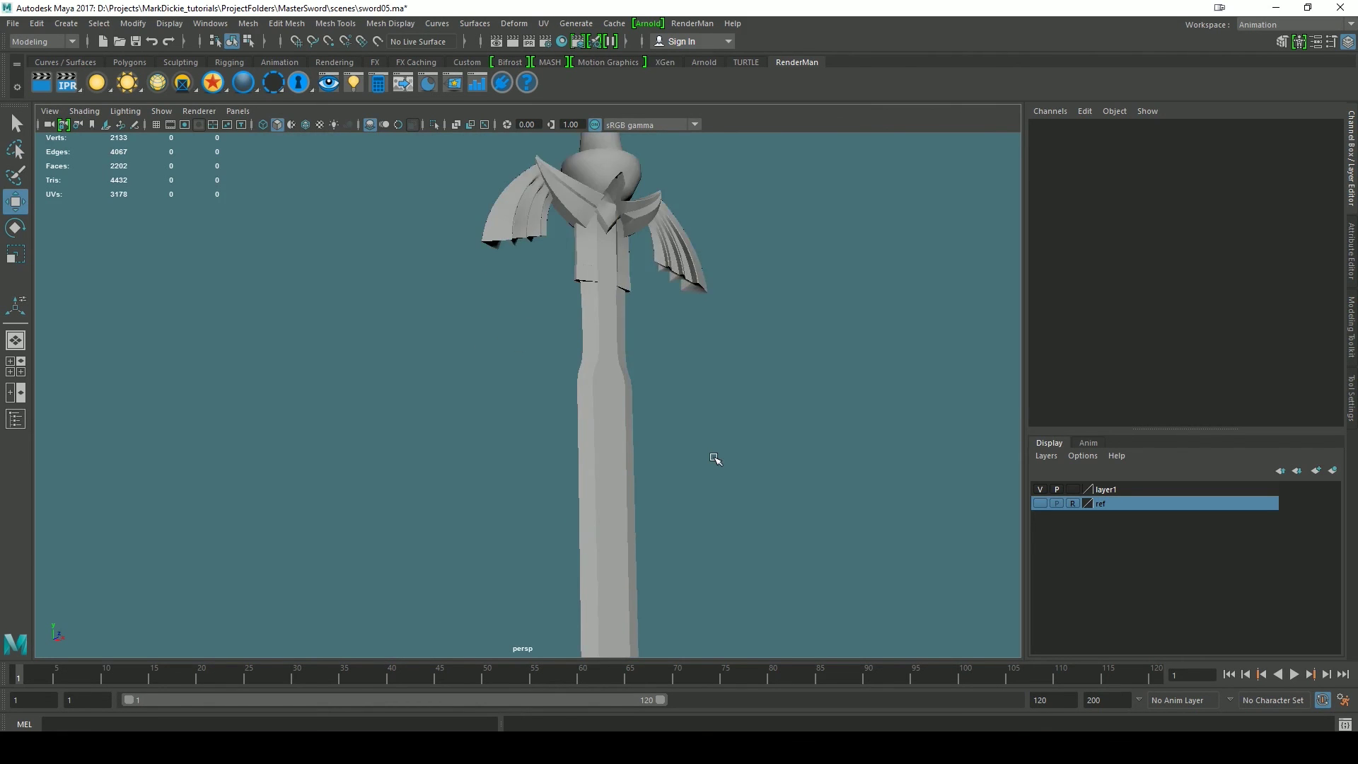
{"action": "middle_click_drag", "start_coordinate": [739, 430], "coordinate": [740, 510], "text": "alt"}
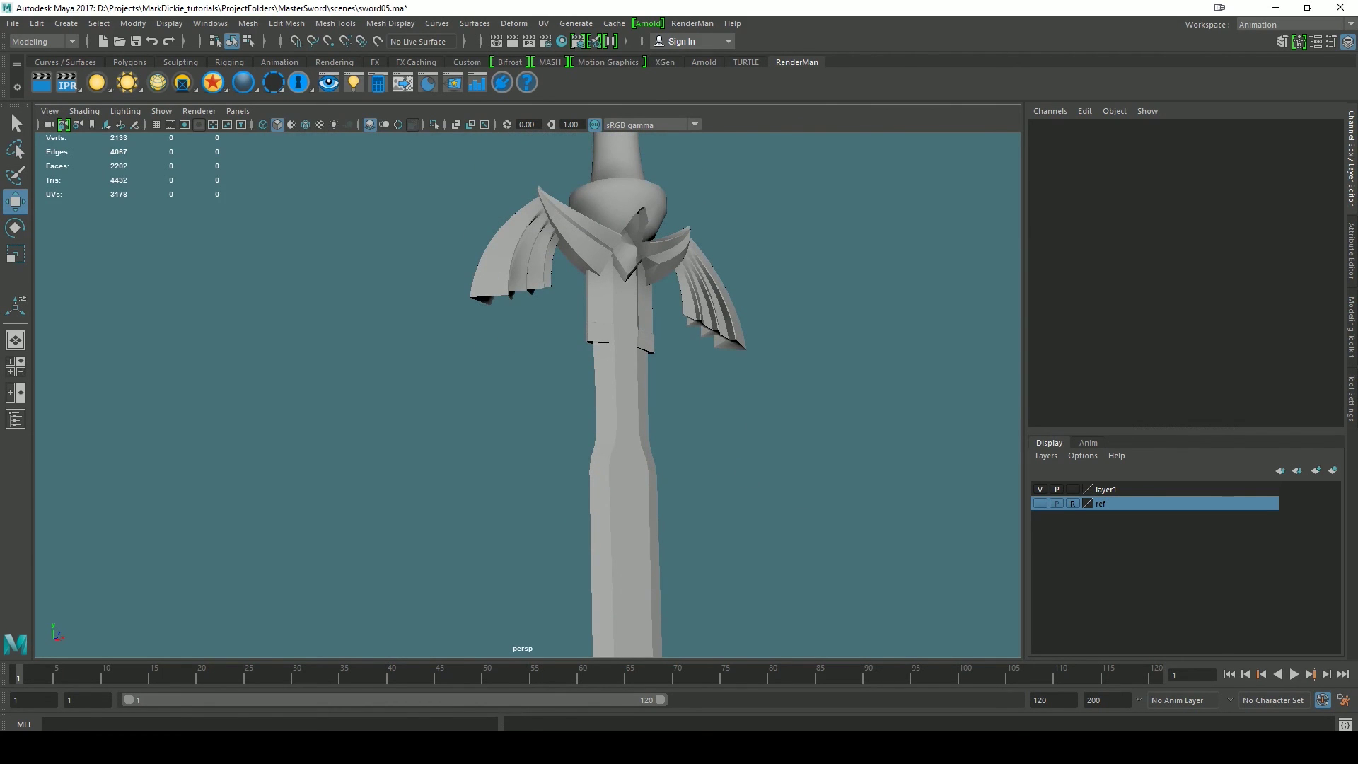